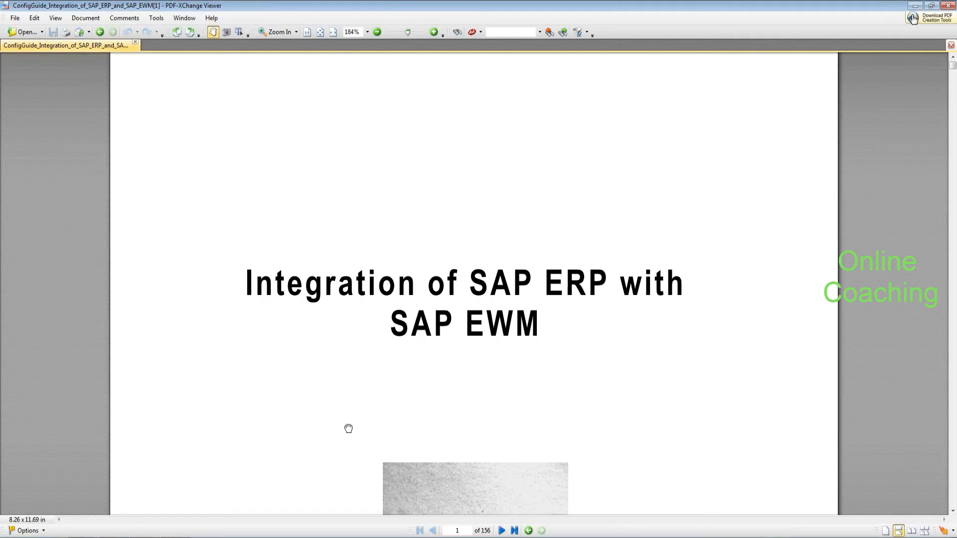
Step: Skim the SAP ERP and SAP EWM integration guide from the title page through the table of contents to the ERP configuration prerequisites
{"action": "scroll", "coordinate": [349, 427], "scroll_direction": "down", "scroll_amount": 3}
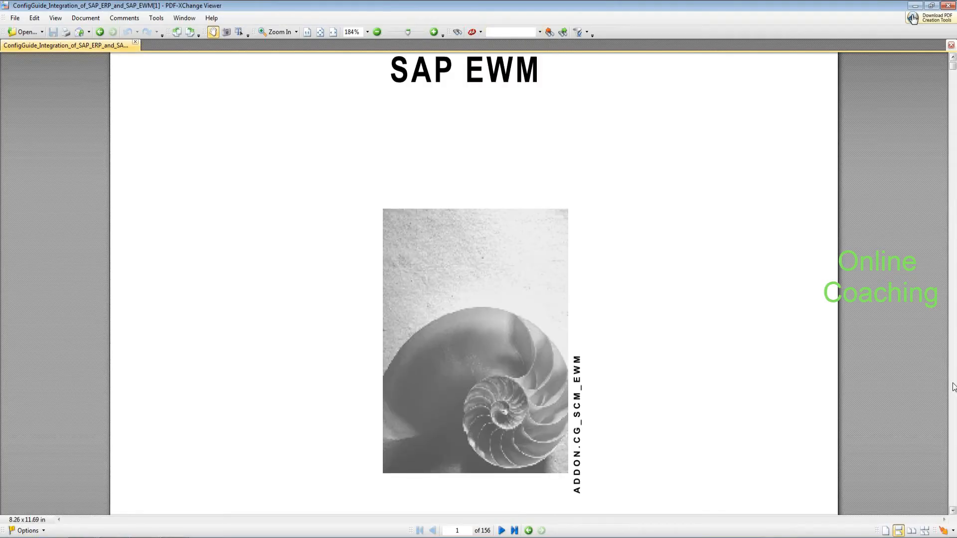
{"action": "scroll", "coordinate": [952, 388], "scroll_direction": "down", "scroll_amount": 20}
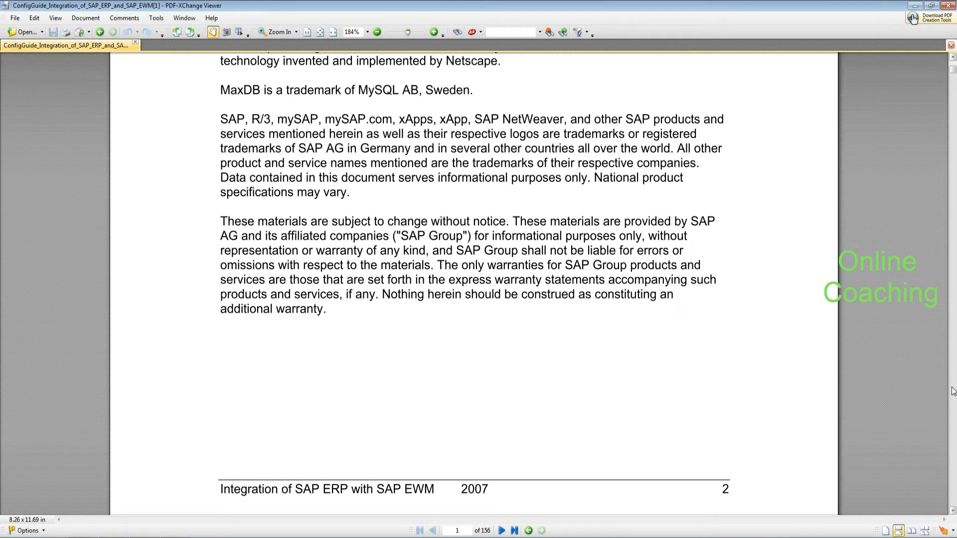
{"action": "scroll", "coordinate": [953, 392], "scroll_direction": "down", "scroll_amount": 15}
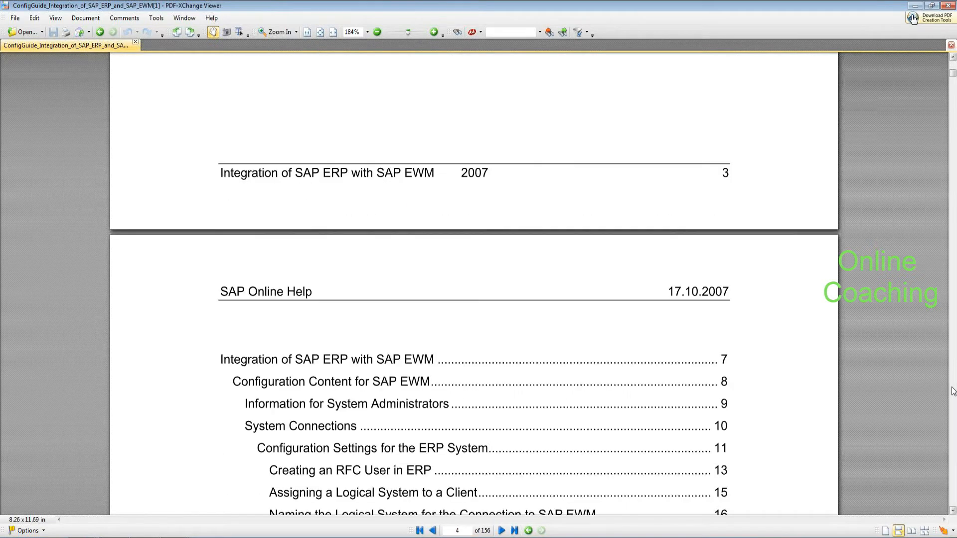
{"action": "scroll", "coordinate": [953, 391], "scroll_direction": "down", "scroll_amount": 15}
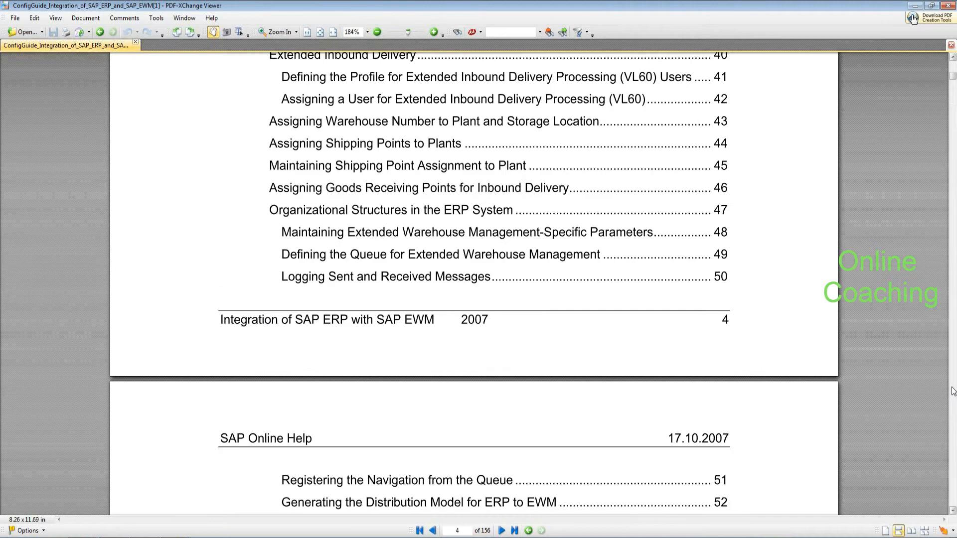
{"action": "scroll", "coordinate": [953, 391], "scroll_direction": "down", "scroll_amount": 15}
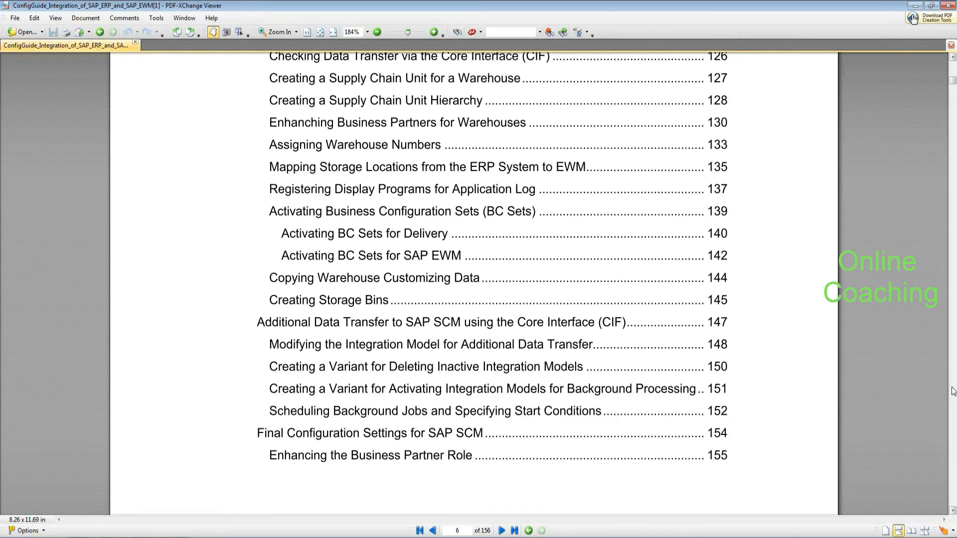
{"action": "scroll", "coordinate": [953, 391], "scroll_direction": "down", "scroll_amount": 15}
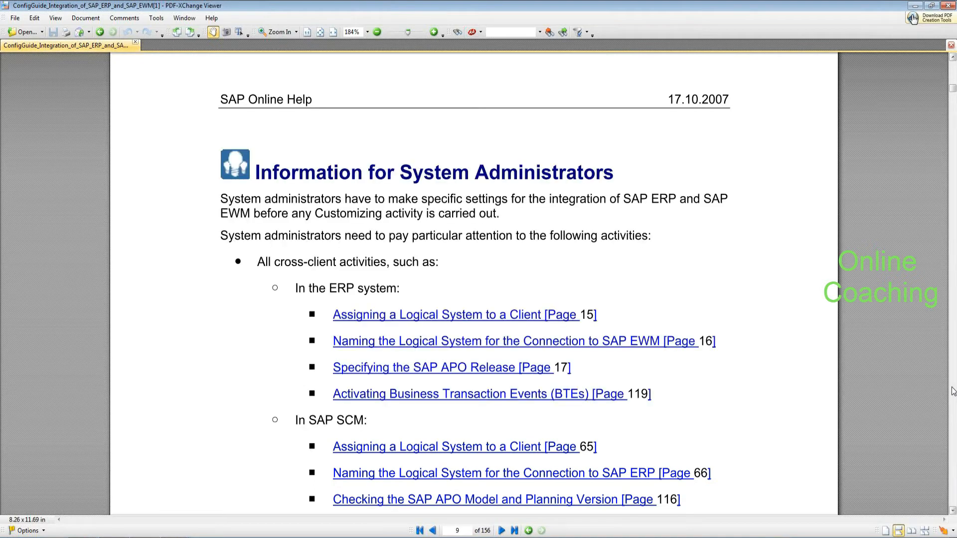
{"action": "scroll", "coordinate": [953, 391], "scroll_direction": "down", "scroll_amount": 15}
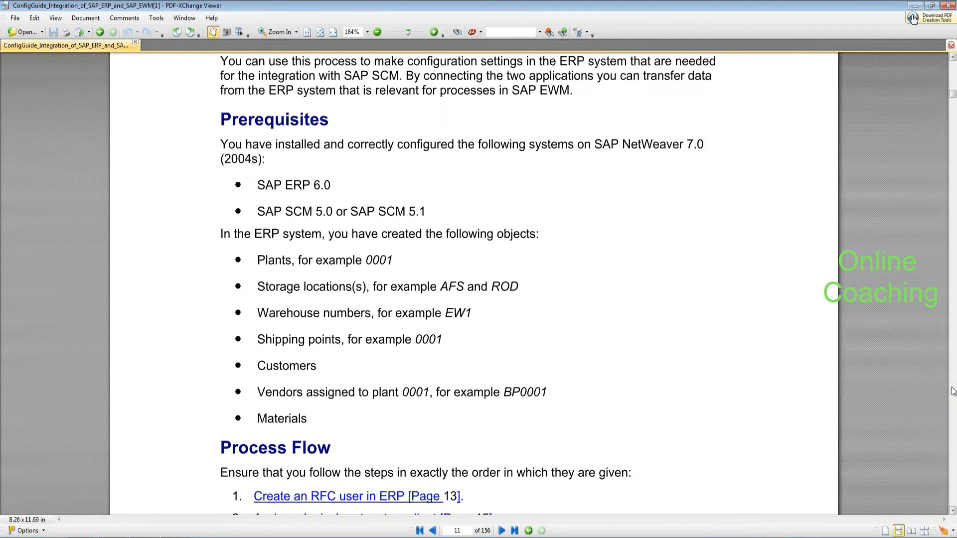
Step: Skim the ERP system configuration procedures, from assigning a logical system to a client through registering the navigation from the queue
{"action": "scroll", "coordinate": [952, 391], "scroll_direction": "down", "scroll_amount": 10}
{"action": "scroll", "coordinate": [953, 392], "scroll_direction": "down", "scroll_amount": 10}
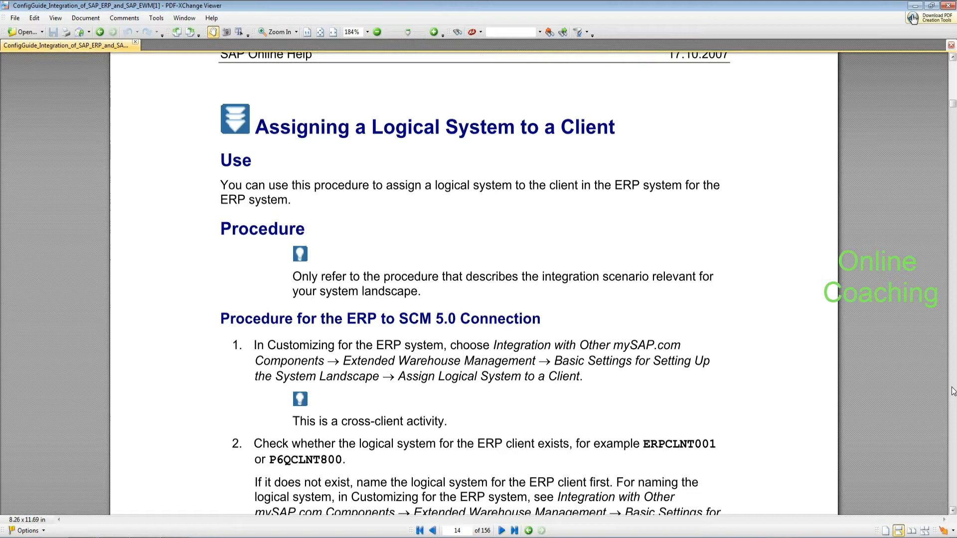
{"action": "scroll", "coordinate": [952, 391], "scroll_direction": "down", "scroll_amount": 20}
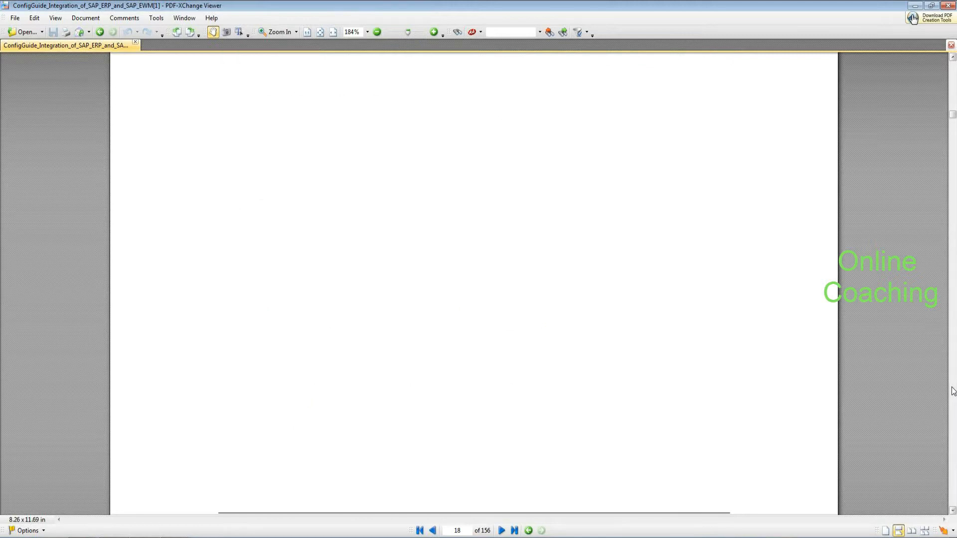
{"action": "scroll", "coordinate": [953, 391], "scroll_direction": "down", "scroll_amount": 12}
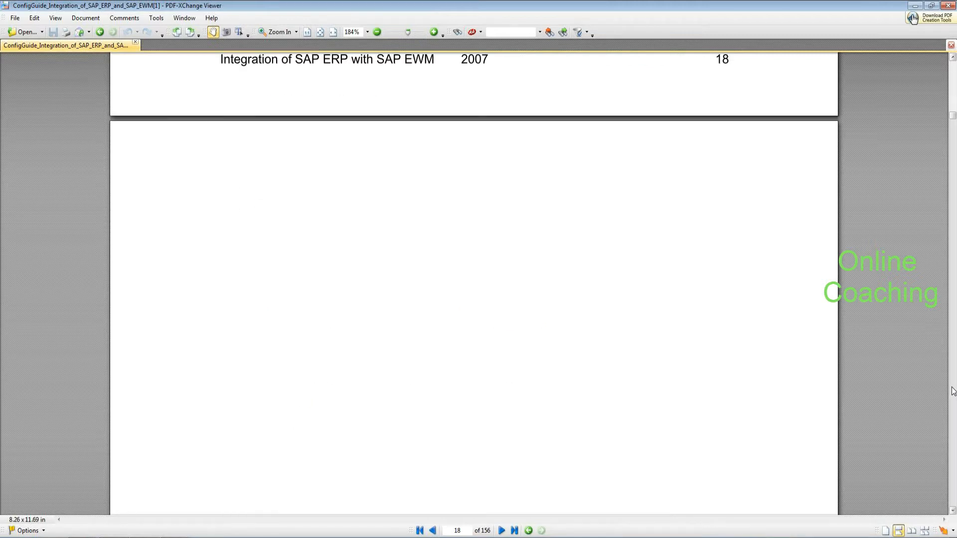
{"action": "left_click", "coordinate": [952, 387]}
{"action": "left_click", "coordinate": [952, 388]}
{"action": "left_click", "coordinate": [952, 387]}
{"action": "scroll", "coordinate": [953, 391], "scroll_direction": "down", "scroll_amount": 20}
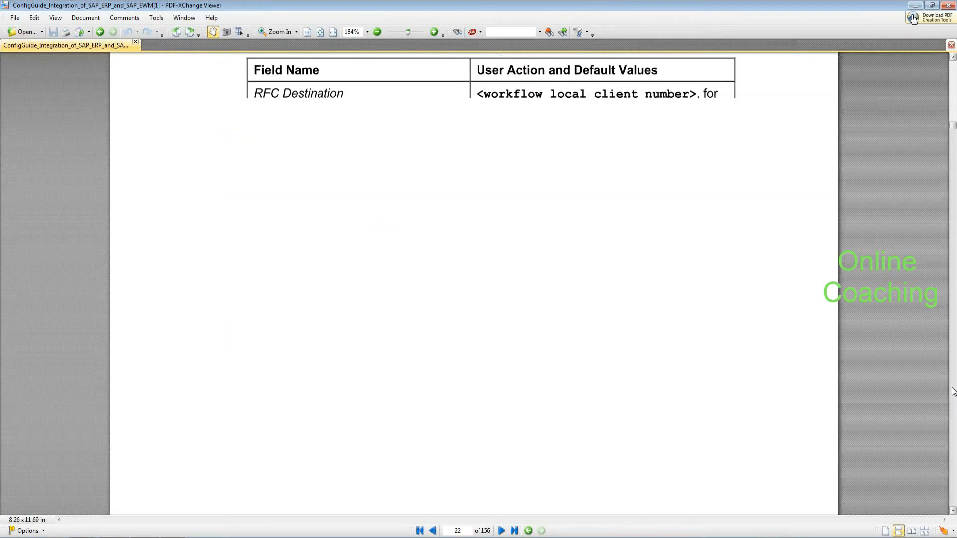
{"action": "scroll", "coordinate": [953, 498], "scroll_direction": "down", "scroll_amount": 20}
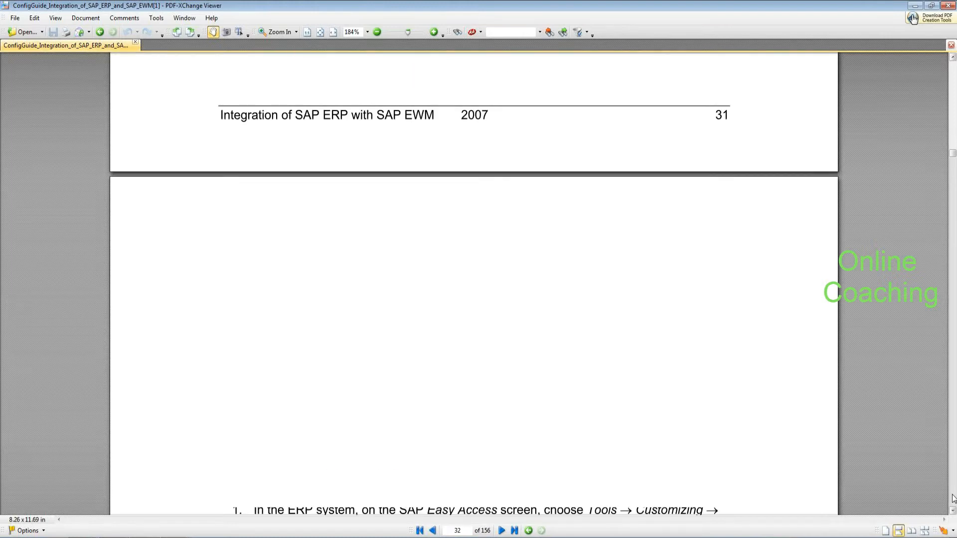
{"action": "scroll", "coordinate": [953, 498], "scroll_direction": "down", "scroll_amount": 20}
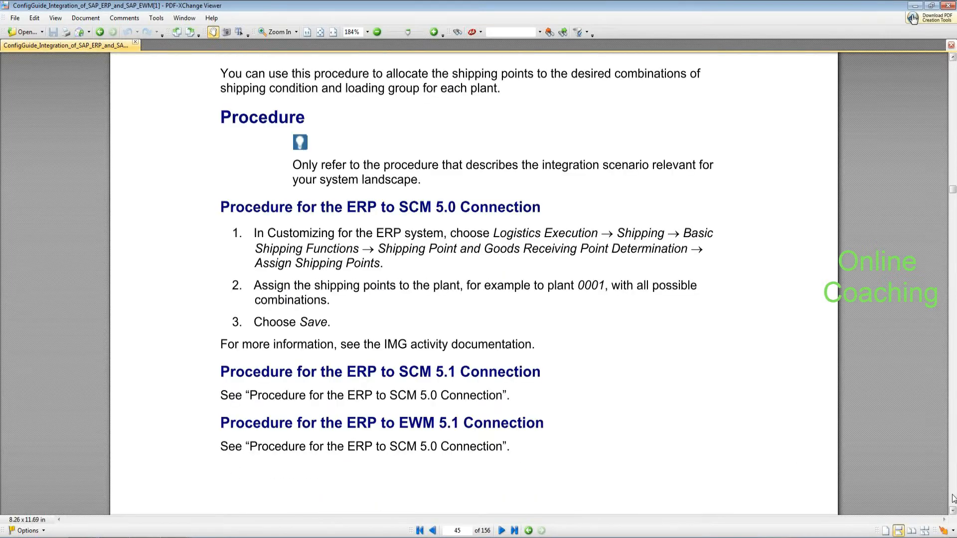
{"action": "scroll", "coordinate": [952, 499], "scroll_direction": "down", "scroll_amount": 10}
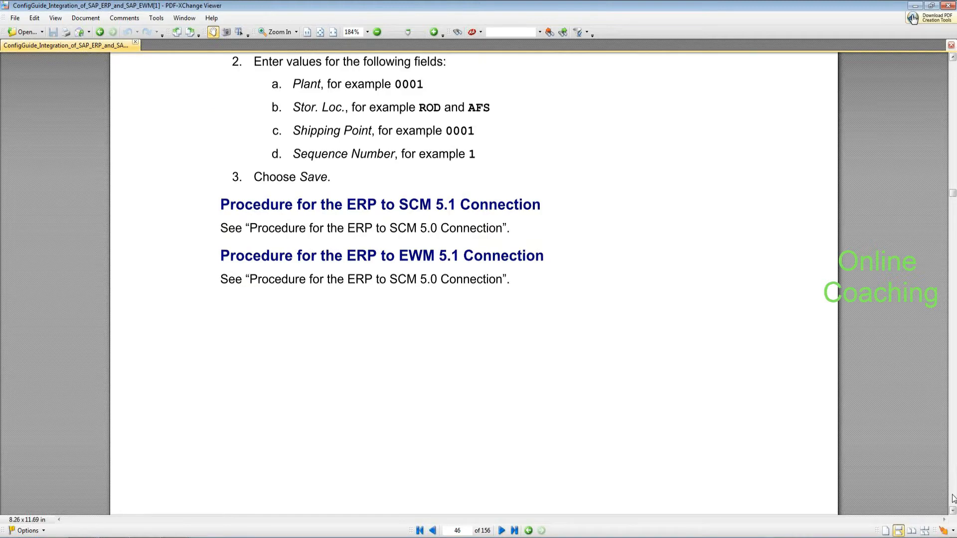
{"action": "scroll", "coordinate": [953, 499], "scroll_direction": "down", "scroll_amount": 8}
{"action": "scroll", "coordinate": [953, 499], "scroll_direction": "down", "scroll_amount": 18}
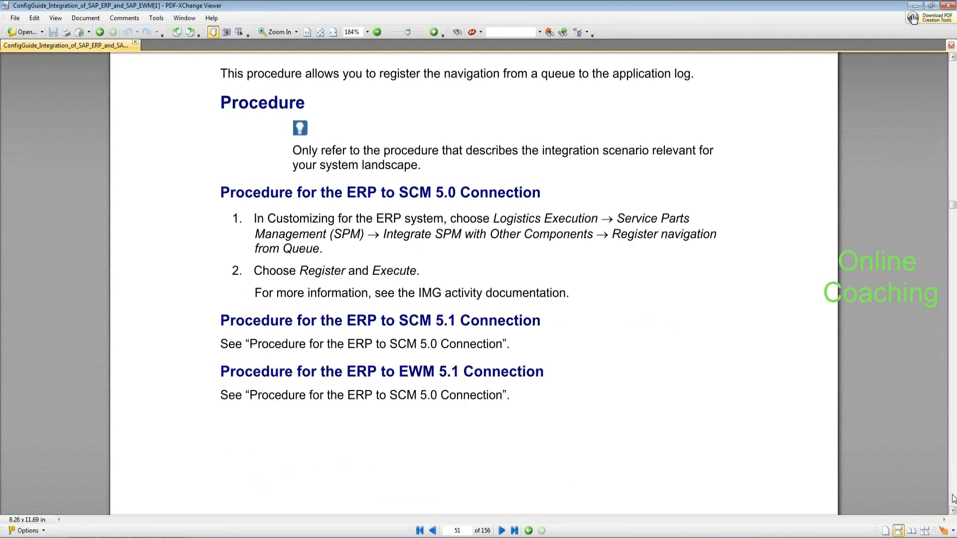
Step: Look through the ERP procedures for generating the distribution model, splitting deliveries by warehouse number, and creating the characteristic and class, on pages 52 to 58
{"action": "scroll", "coordinate": [952, 499], "scroll_direction": "down", "scroll_amount": 3}
{"action": "scroll", "coordinate": [953, 498], "scroll_direction": "down", "scroll_amount": 5}
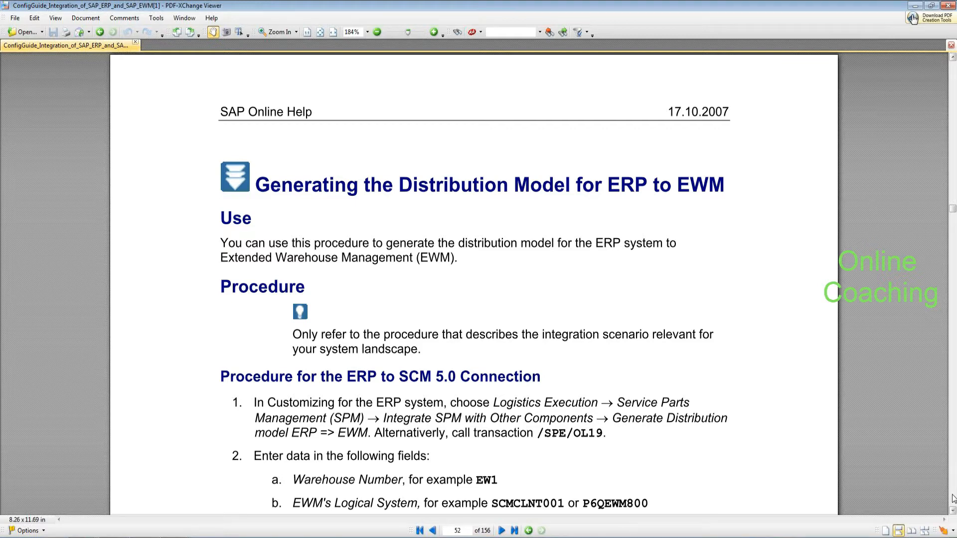
{"action": "left_click", "coordinate": [952, 495]}
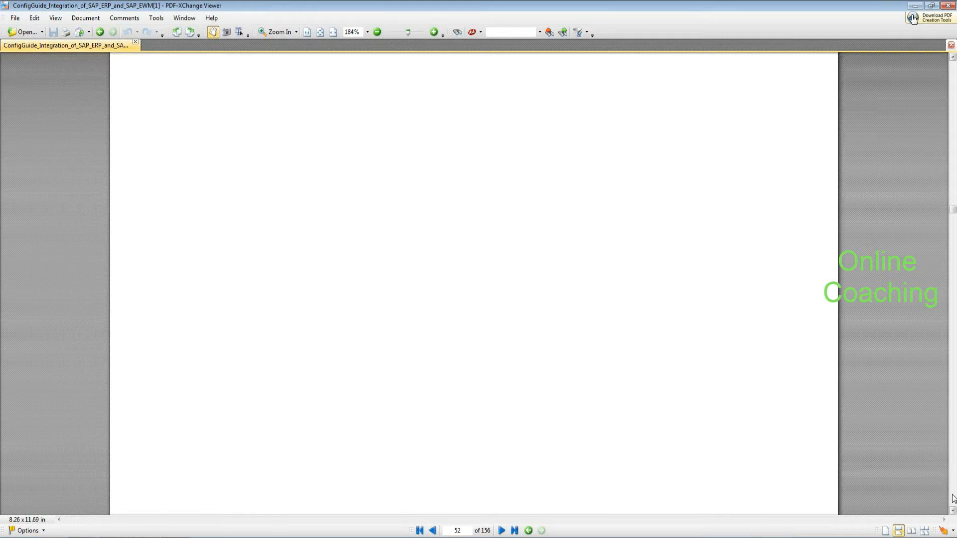
{"action": "left_click", "coordinate": [952, 498]}
{"action": "left_click", "coordinate": [952, 498]}
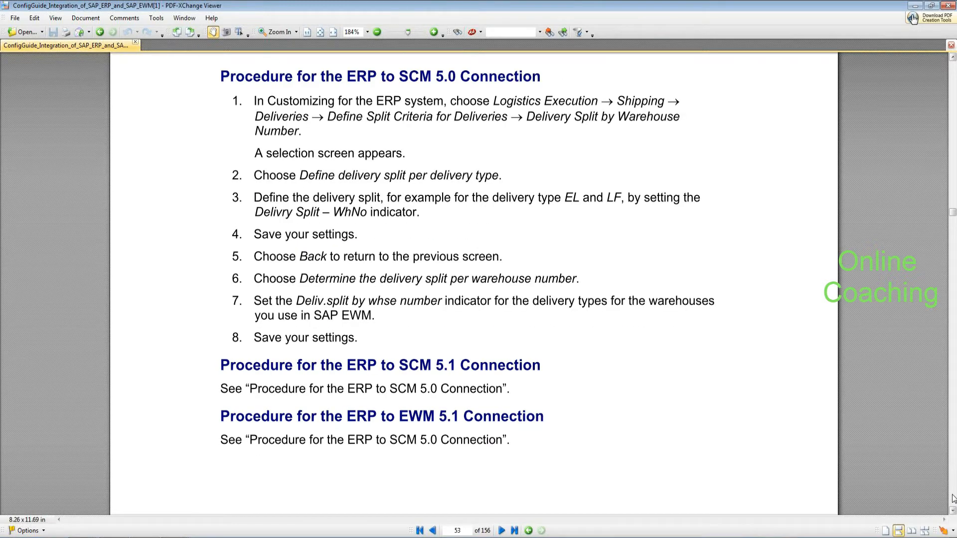
{"action": "left_click", "coordinate": [952, 497]}
{"action": "left_click", "coordinate": [953, 498]}
{"action": "left_click", "coordinate": [952, 497]}
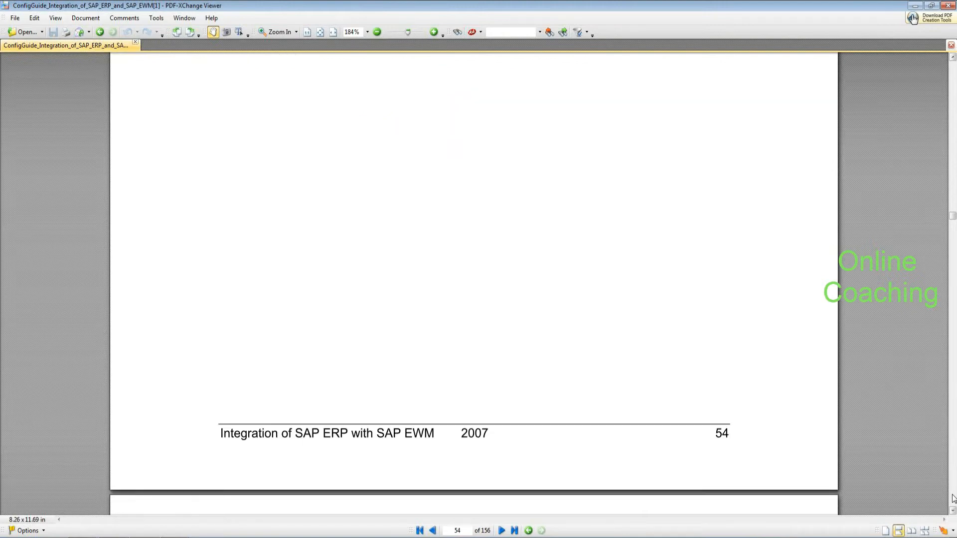
{"action": "left_click", "coordinate": [952, 497]}
{"action": "left_click", "coordinate": [952, 498]}
{"action": "left_click", "coordinate": [953, 497]}
{"action": "left_click", "coordinate": [953, 497]}
{"action": "left_click", "coordinate": [952, 497]}
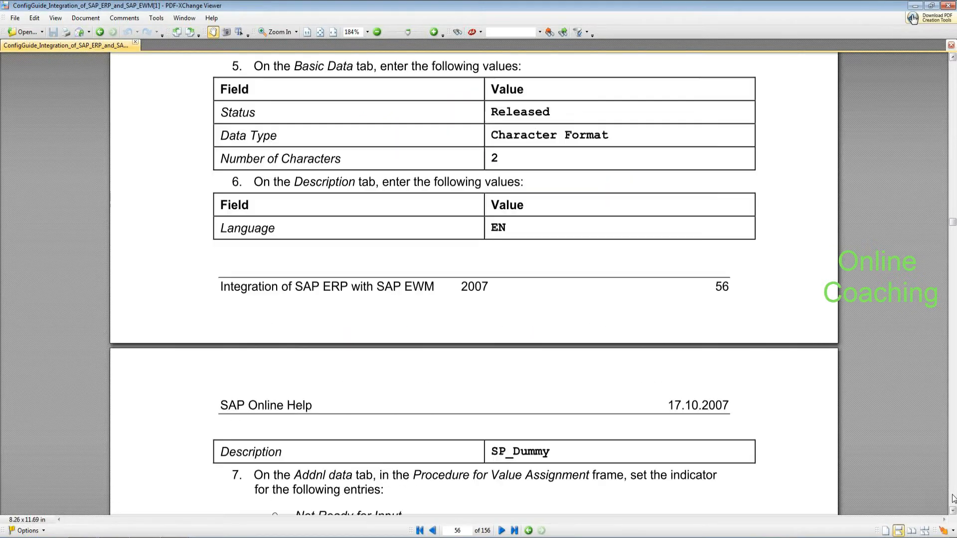
{"action": "left_click", "coordinate": [952, 498]}
{"action": "left_click", "coordinate": [953, 497]}
{"action": "left_click", "coordinate": [953, 497]}
{"action": "left_click", "coordinate": [952, 499]}
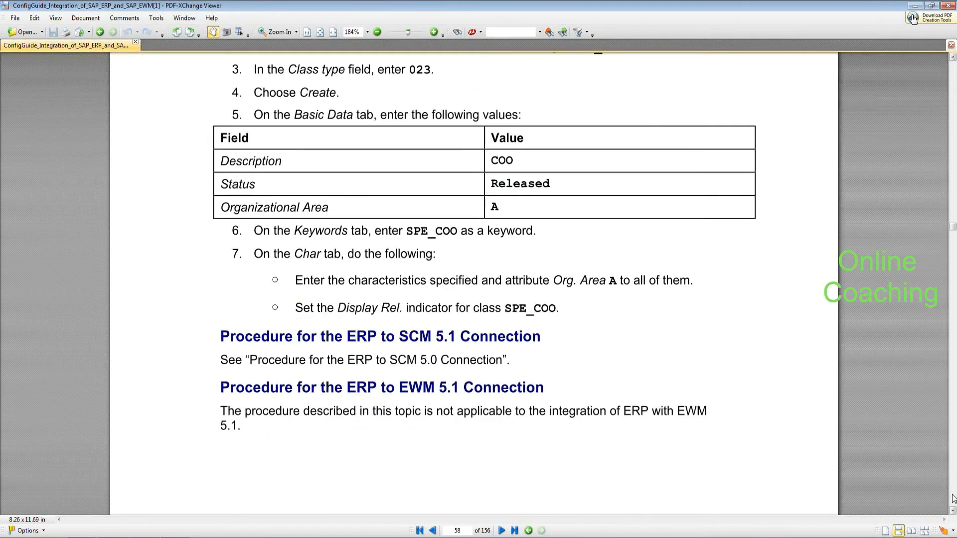
Step: Skim the SAP SCM configuration procedures from the process flow through RFC destination setup to determining RFC destinations for method calls on page 72
{"action": "left_click", "coordinate": [952, 499]}
{"action": "left_click", "coordinate": [952, 499]}
{"action": "left_click", "coordinate": [953, 499]}
{"action": "left_click", "coordinate": [953, 498]}
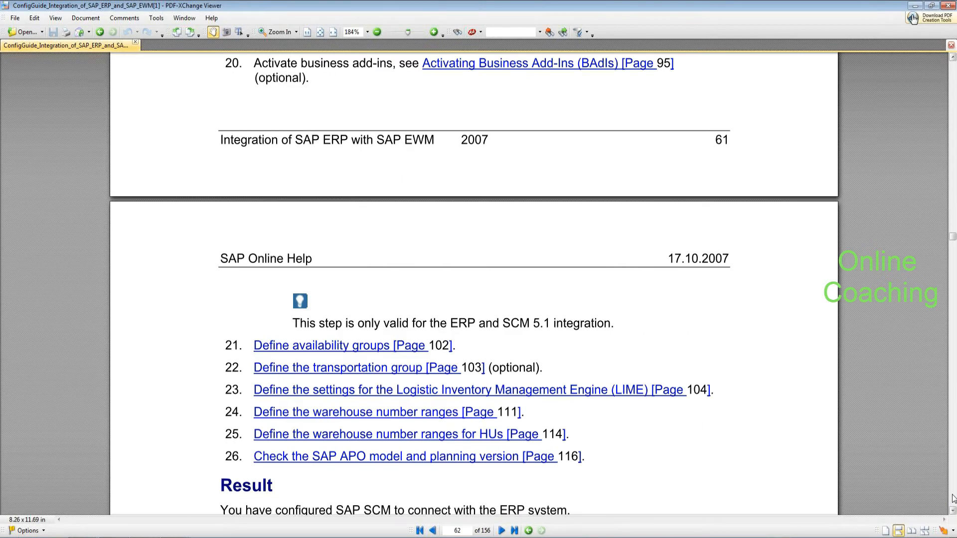
{"action": "left_click", "coordinate": [952, 499]}
{"action": "left_click", "coordinate": [952, 499]}
{"action": "left_click", "coordinate": [953, 499]}
{"action": "left_click", "coordinate": [952, 498]}
{"action": "left_click", "coordinate": [953, 499]}
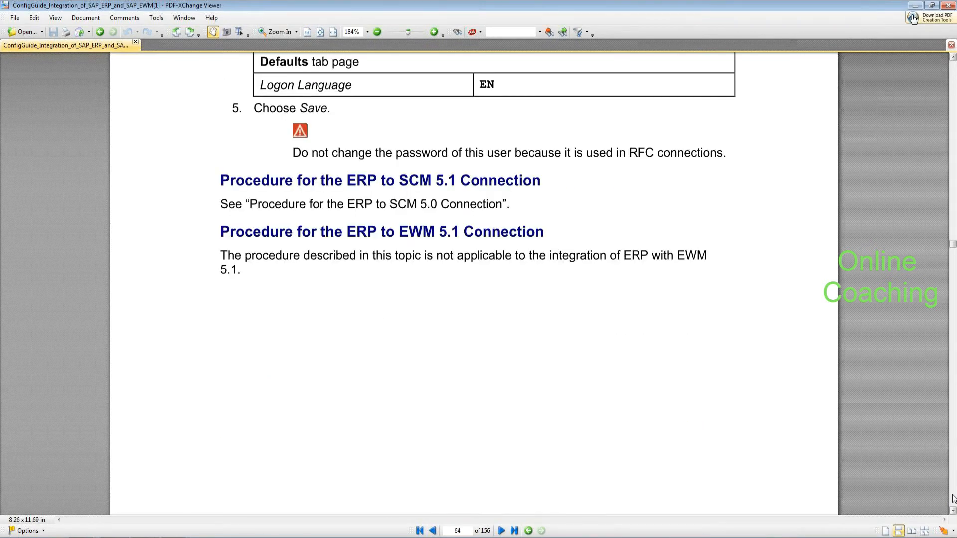
{"action": "left_click", "coordinate": [953, 499]}
{"action": "left_click", "coordinate": [952, 498]}
{"action": "left_click", "coordinate": [952, 499]}
{"action": "left_click", "coordinate": [952, 499]}
{"action": "left_click", "coordinate": [952, 499]}
{"action": "left_click", "coordinate": [953, 498]}
{"action": "left_click", "coordinate": [952, 499]}
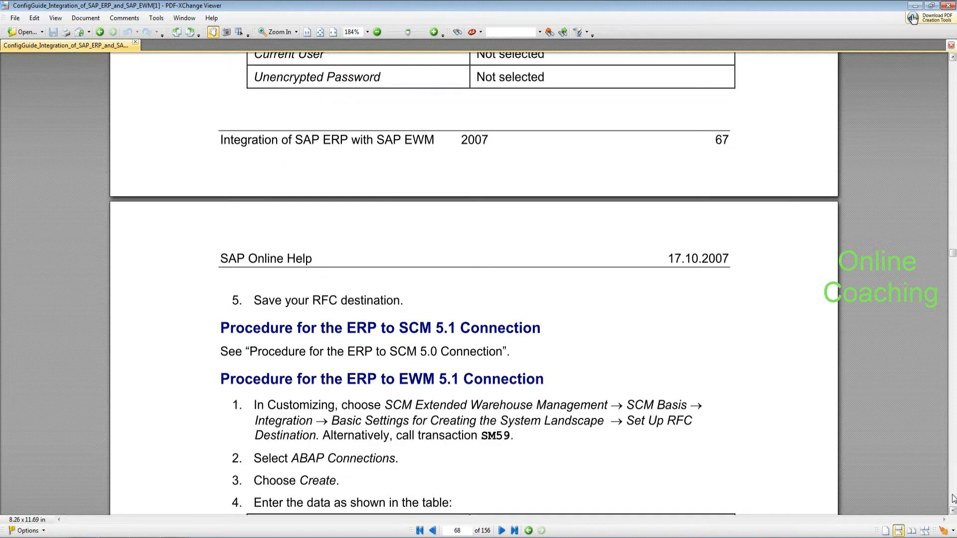
{"action": "left_click", "coordinate": [952, 499]}
{"action": "left_click", "coordinate": [952, 498]}
{"action": "left_click", "coordinate": [952, 499]}
{"action": "left_click", "coordinate": [952, 499]}
{"action": "left_click", "coordinate": [952, 499]}
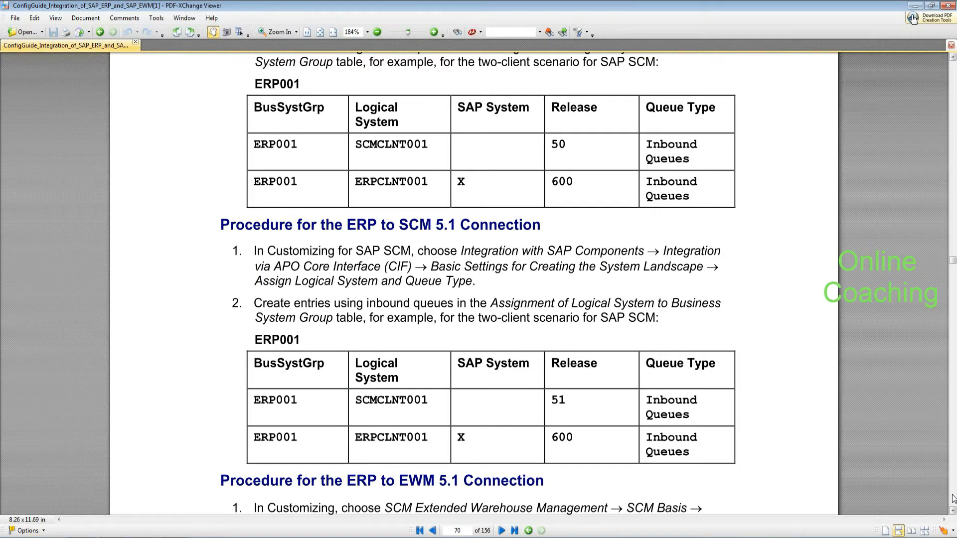
{"action": "left_click", "coordinate": [953, 499]}
{"action": "left_click", "coordinate": [953, 499]}
{"action": "left_click", "coordinate": [953, 499]}
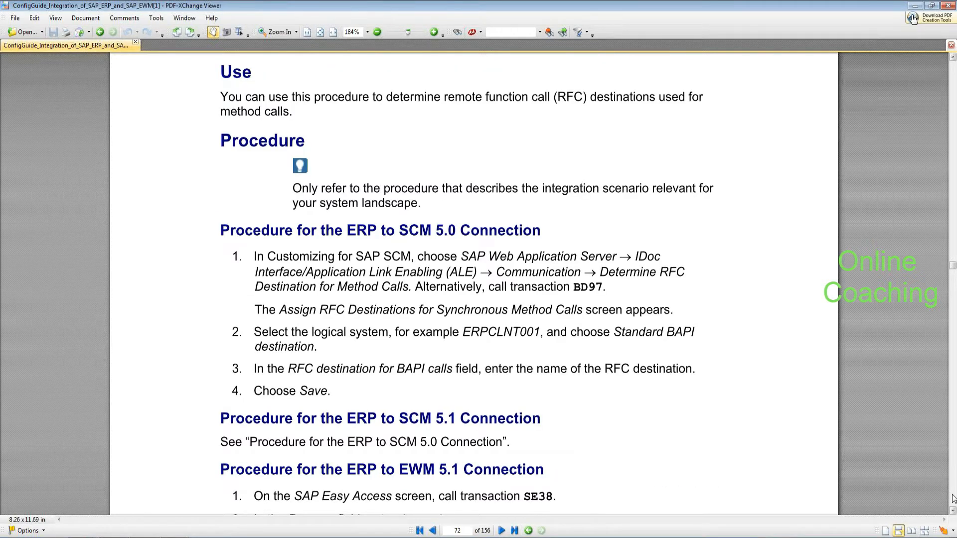
Step: Read the page 72 procedures for determining RFC destinations for method calls, including the ERP to EWM 5.1 connection
{"action": "left_click", "coordinate": [952, 498]}
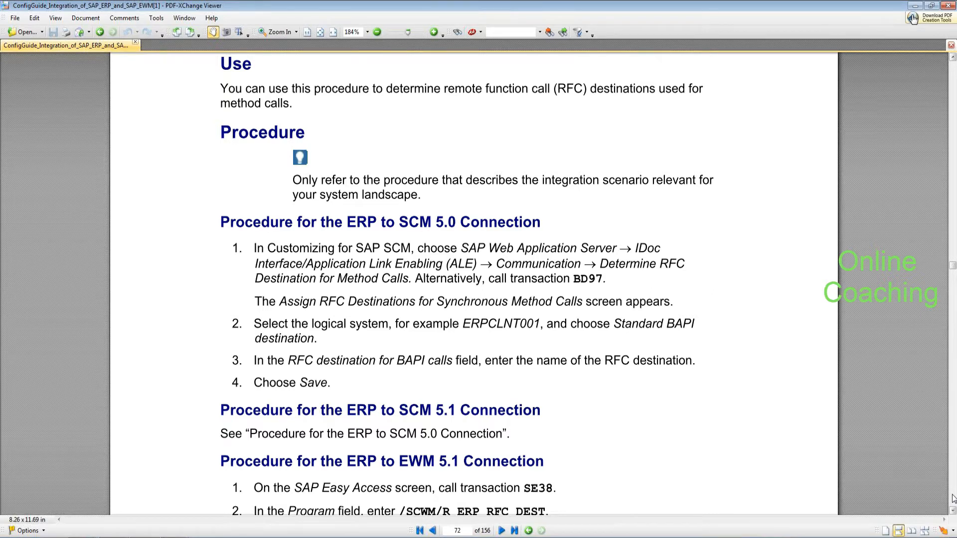
{"action": "scroll", "coordinate": [952, 499], "scroll_direction": "down", "scroll_amount": 3}
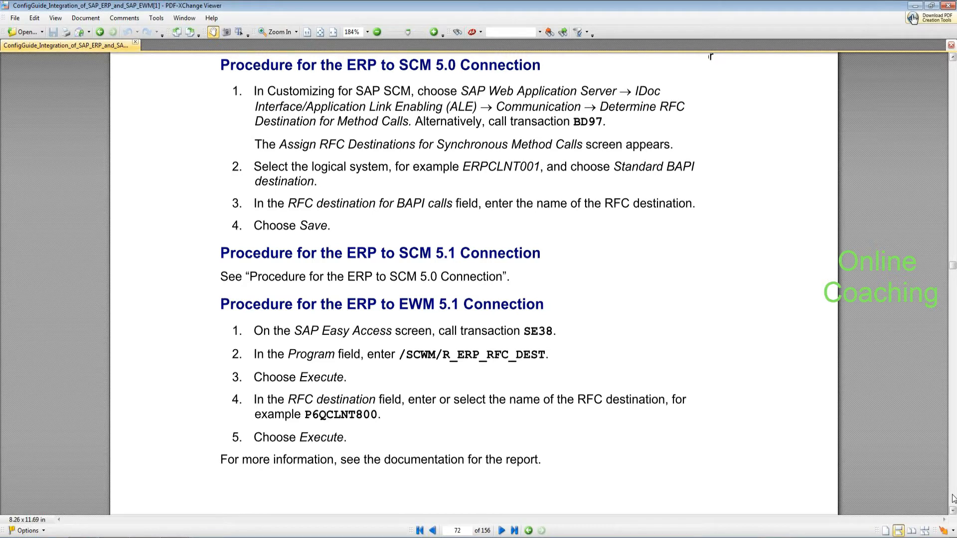
{"action": "scroll", "coordinate": [952, 499], "scroll_direction": "down", "scroll_amount": 10}
{"action": "scroll", "coordinate": [952, 499], "scroll_direction": "up", "scroll_amount": 9}
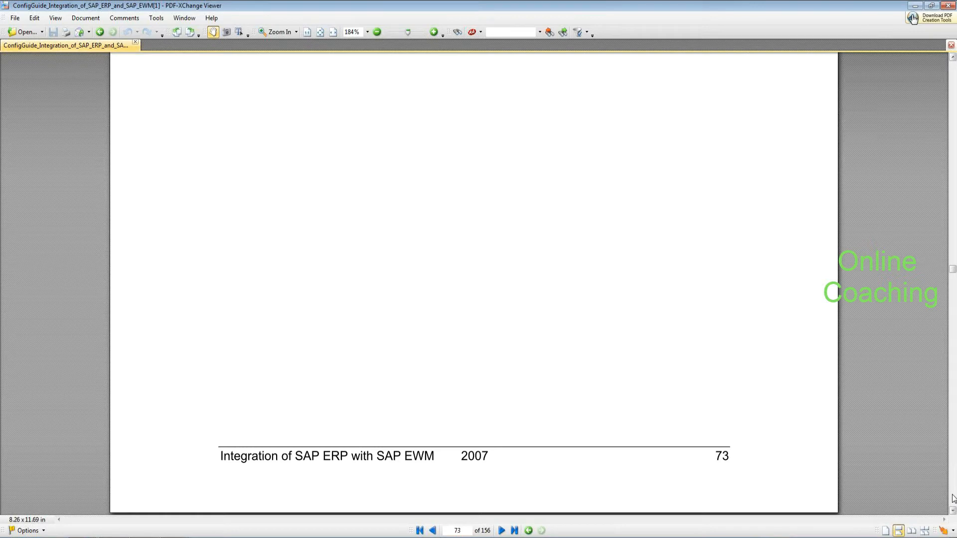
{"action": "scroll", "coordinate": [952, 499], "scroll_direction": "up", "scroll_amount": 12}
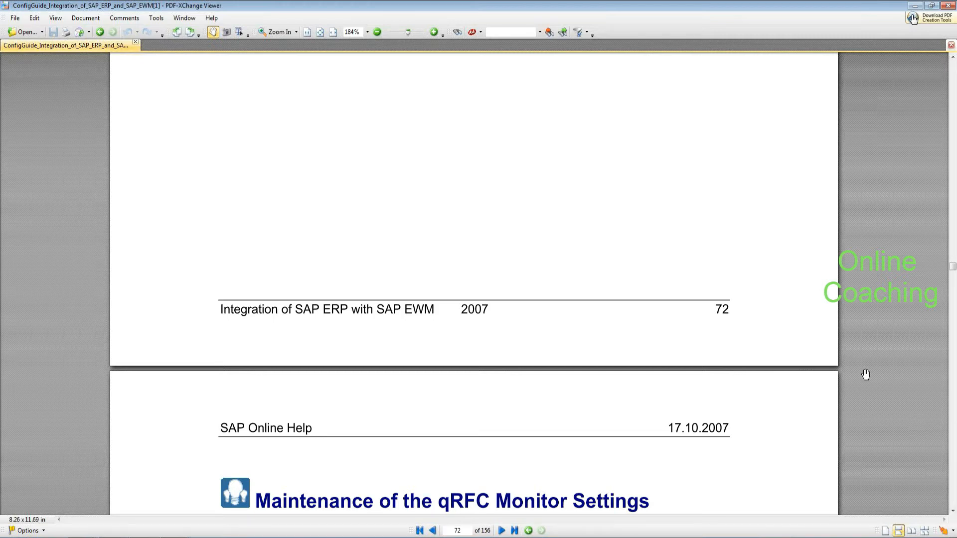
{"action": "left_click_drag", "start_coordinate": [743, 305], "coordinate": [753, 388]}
{"action": "scroll", "coordinate": [752, 387], "scroll_direction": "up", "scroll_amount": 6}
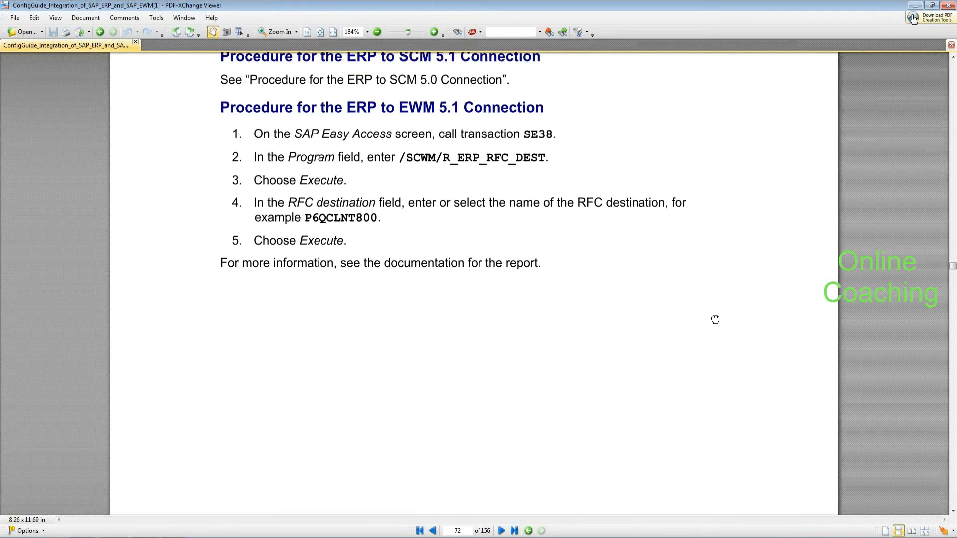
{"action": "left_click_drag", "start_coordinate": [658, 264], "coordinate": [660, 270]}
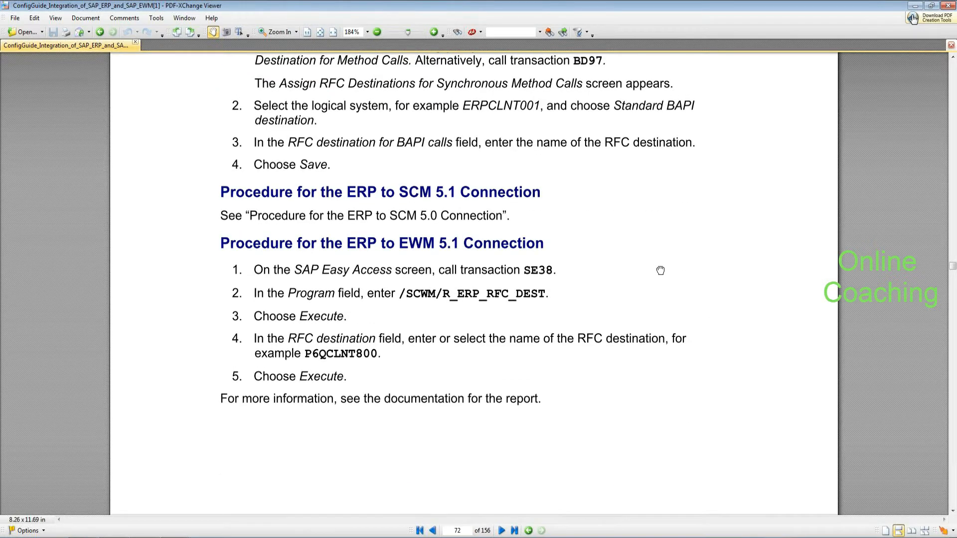
{"action": "scroll", "coordinate": [660, 270], "scroll_direction": "up", "scroll_amount": 3}
Step: Go back through the logical system and queue type assignment to review the ERP to EWM 5.1 RFC destination procedure on page 68
{"action": "scroll", "coordinate": [654, 224], "scroll_direction": "up", "scroll_amount": 15}
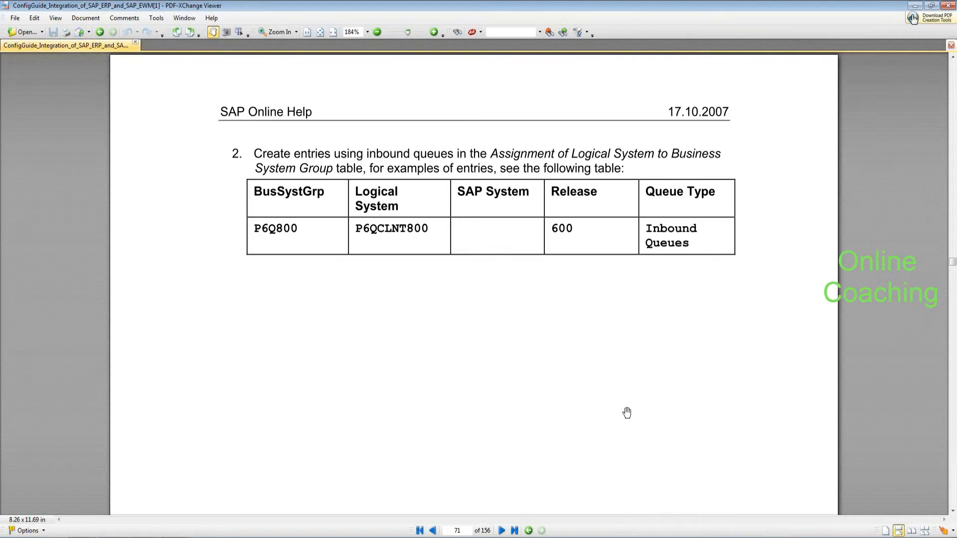
{"action": "scroll", "coordinate": [627, 413], "scroll_direction": "up", "scroll_amount": 9}
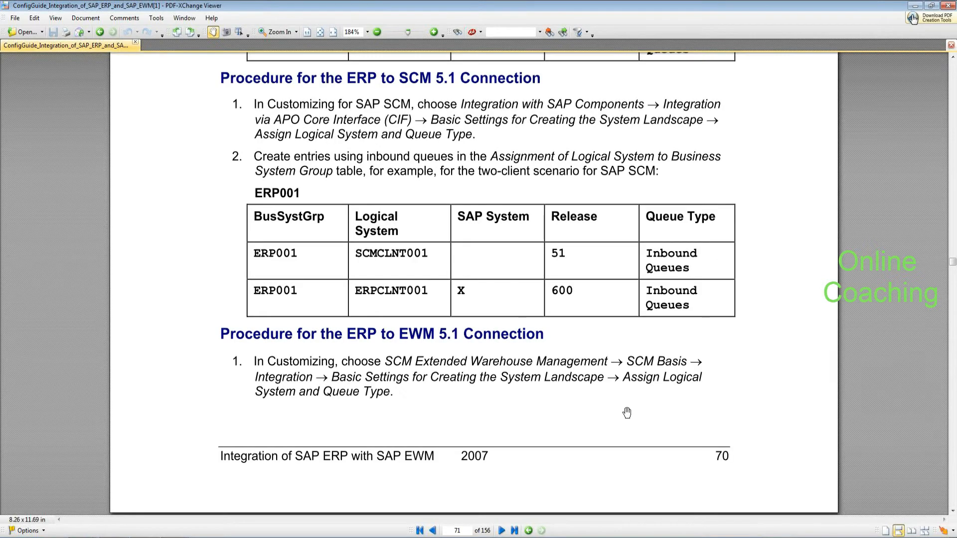
{"action": "scroll", "coordinate": [627, 412], "scroll_direction": "up", "scroll_amount": 10}
{"action": "scroll", "coordinate": [627, 413], "scroll_direction": "up", "scroll_amount": 10}
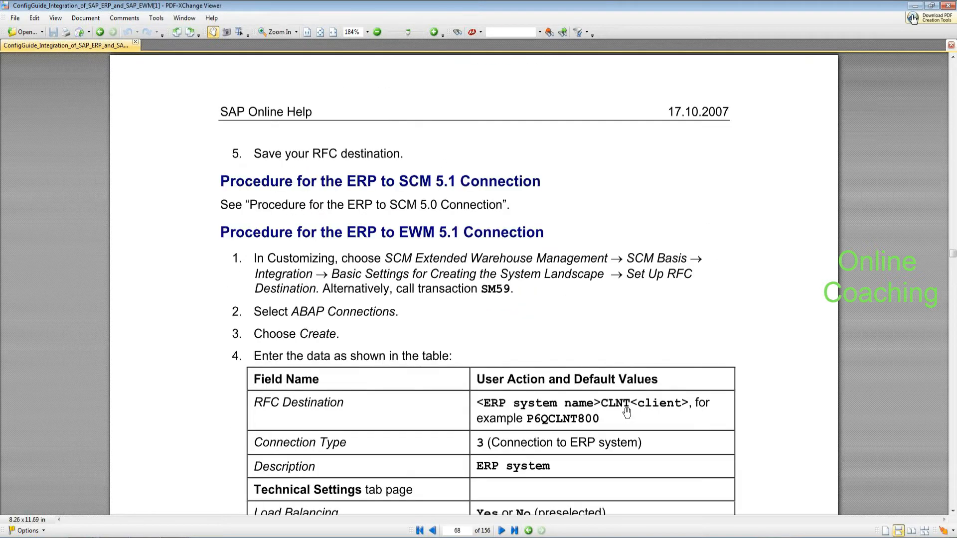
Step: Switch to the SAP Easy Access session of the SCM system and open the ALE customizing with transaction SALE
{"action": "scroll", "coordinate": [627, 413], "scroll_direction": "up", "scroll_amount": 20}
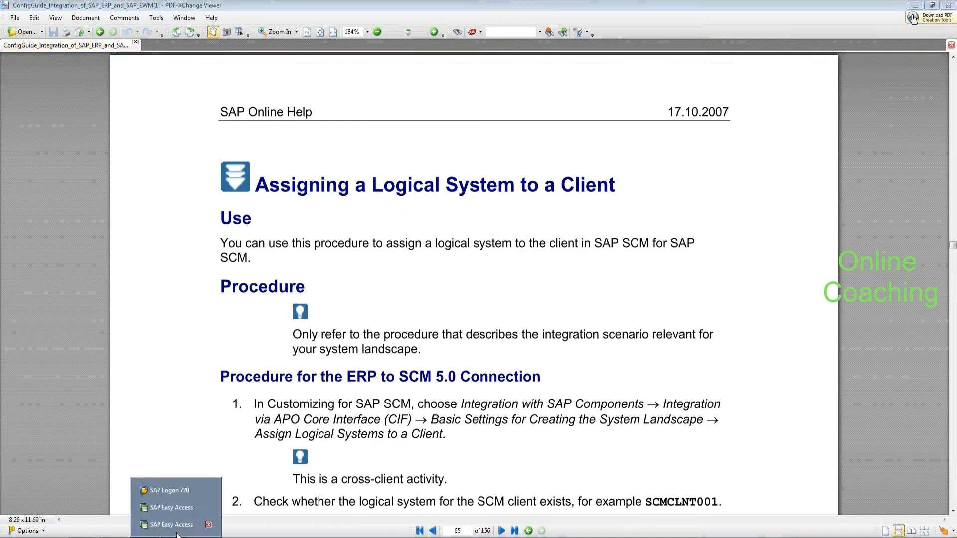
{"action": "left_click", "coordinate": [192, 509]}
{"action": "type", "text": "spro"}
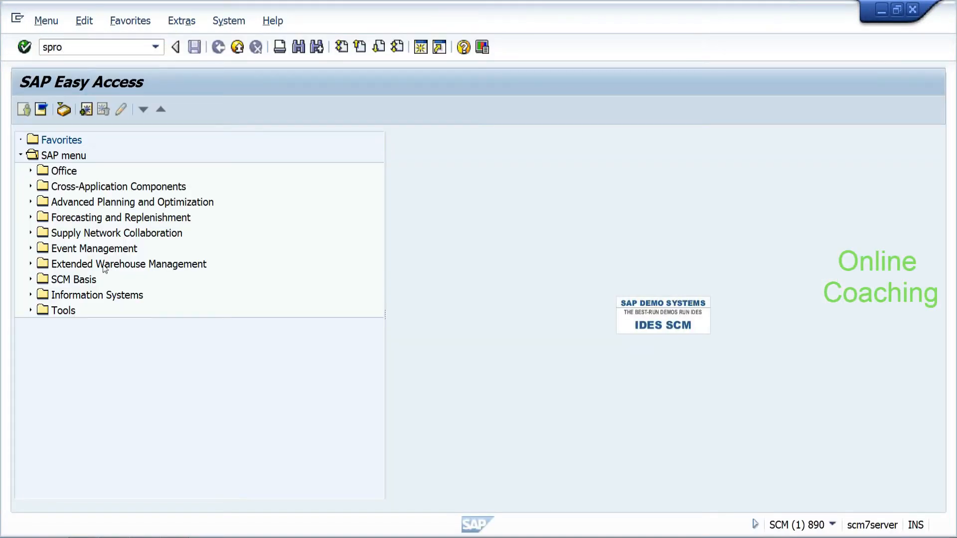
{"action": "key", "text": "Return"}
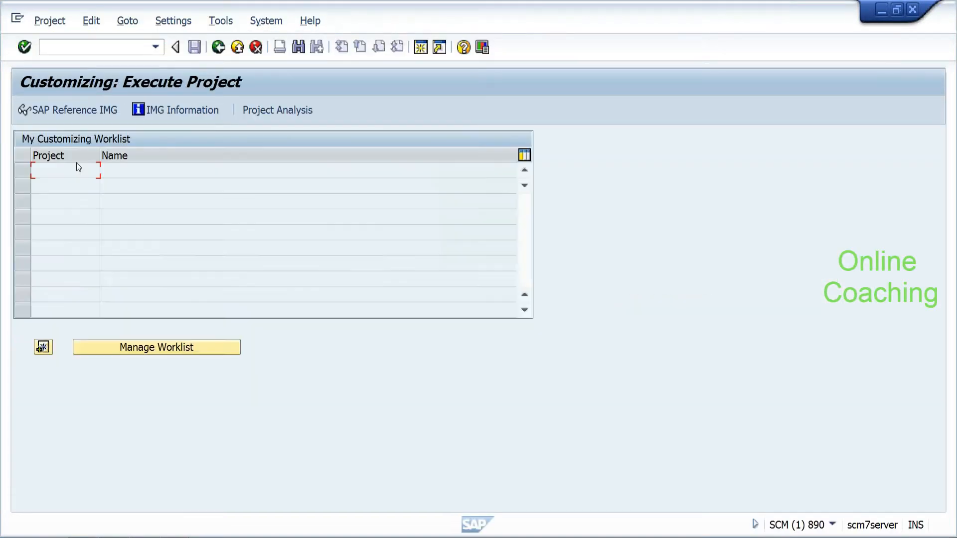
{"action": "type", "text": "/nsale"}
{"action": "key", "text": "Return"}
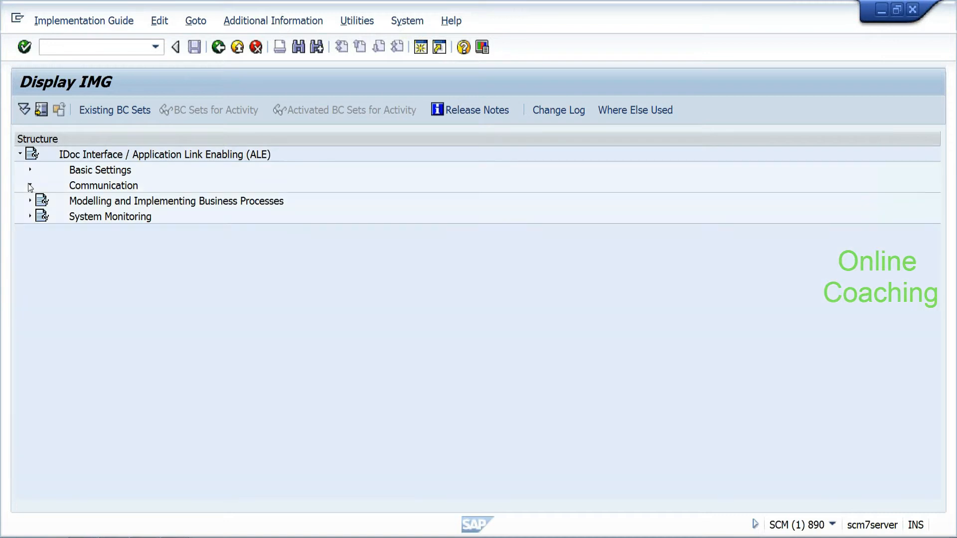
Step: Expand the Communication, Basic Settings and Logical Systems activities in the ALE structure and select Determine RFC Destinations for Method Calls
{"action": "left_click", "coordinate": [30, 185]}
{"action": "left_click", "coordinate": [27, 171]}
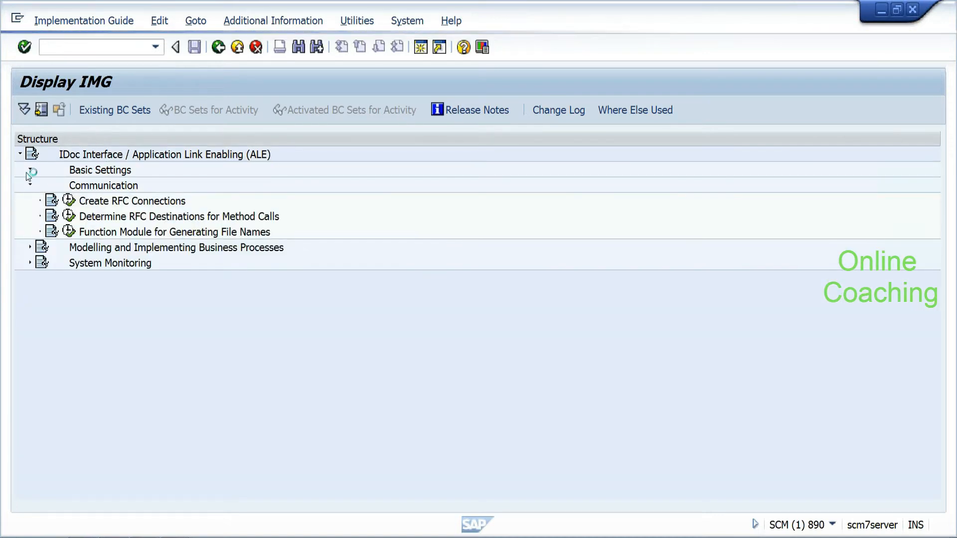
{"action": "left_click", "coordinate": [40, 247]}
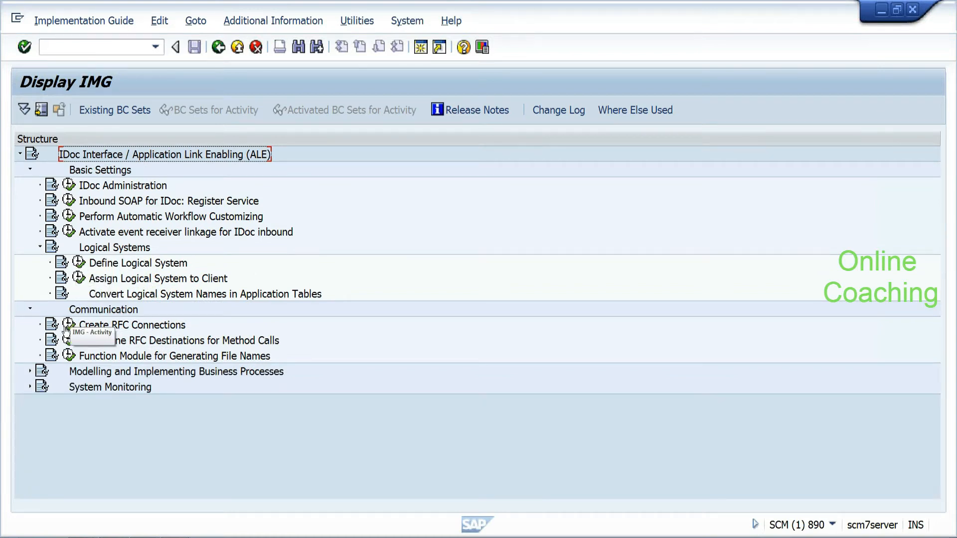
{"action": "left_click", "coordinate": [131, 342]}
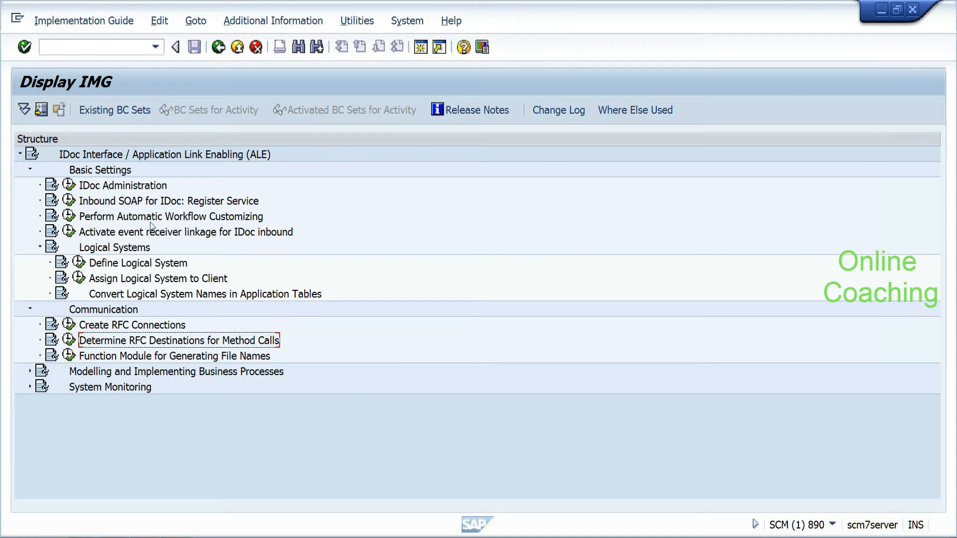
Step: Switch to the PDF configuration guide and skim from the client assignment on page 65 to Maintaining Business System Groups on page 69
{"action": "key", "text": "alt+Tab"}
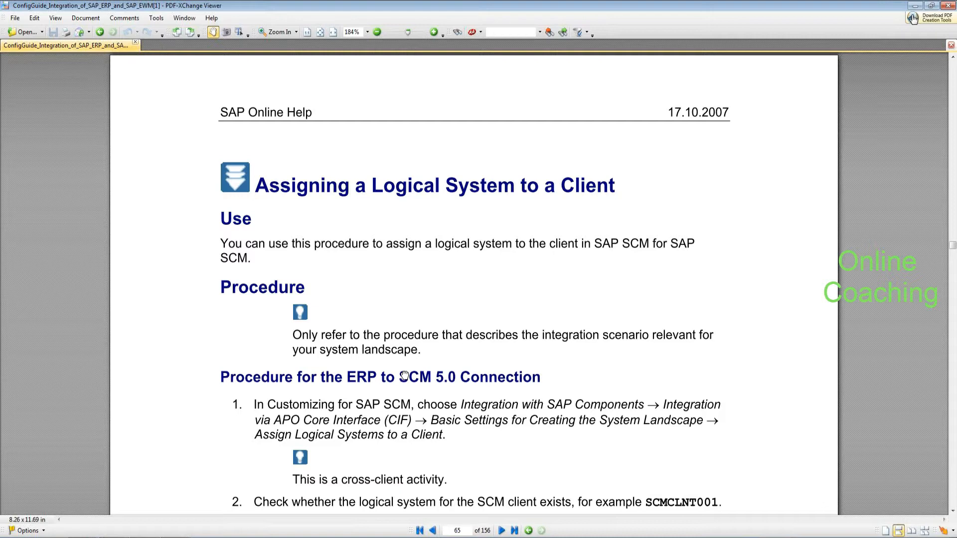
{"action": "scroll", "coordinate": [404, 374], "scroll_direction": "down", "scroll_amount": 3}
{"action": "scroll", "coordinate": [390, 299], "scroll_direction": "down", "scroll_amount": 15}
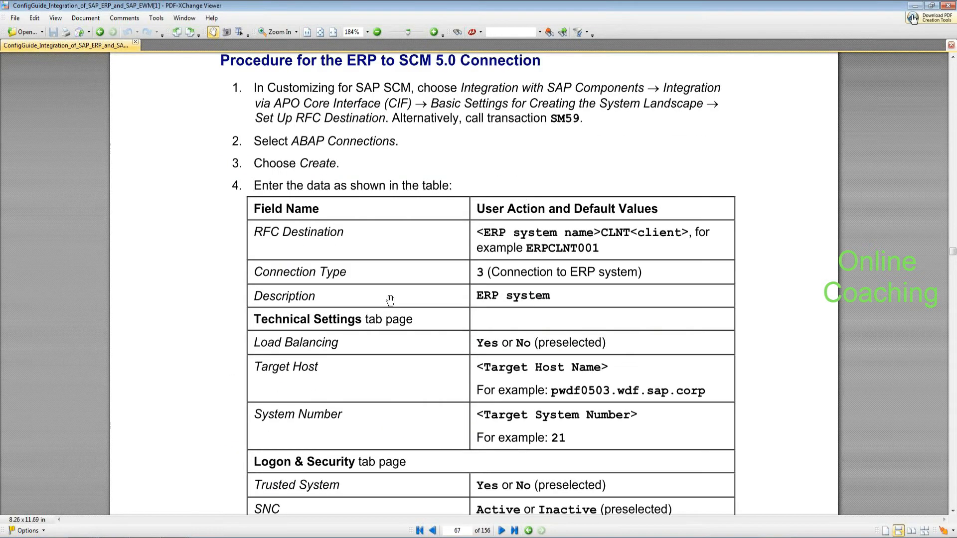
{"action": "scroll", "coordinate": [390, 301], "scroll_direction": "down", "scroll_amount": 10}
{"action": "scroll", "coordinate": [391, 300], "scroll_direction": "down", "scroll_amount": 10}
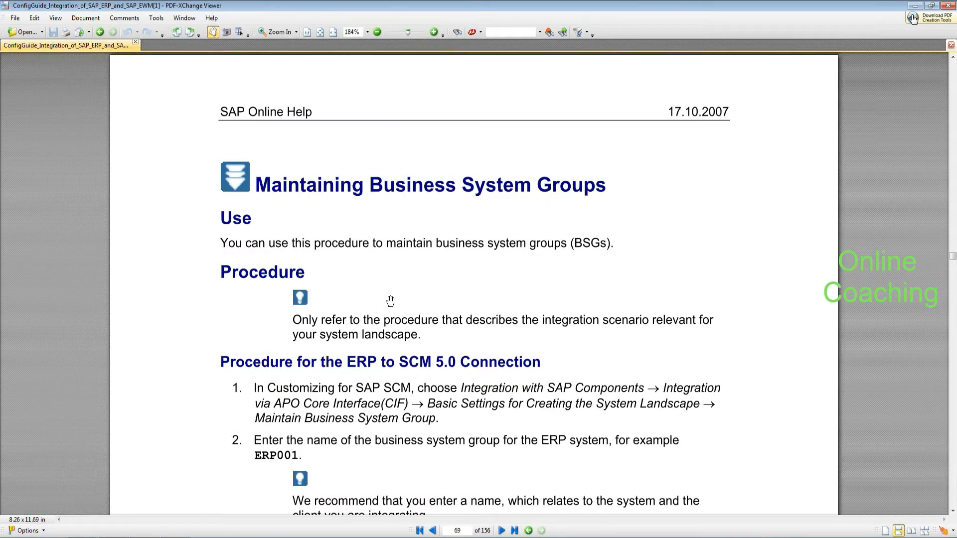
{"action": "left_click_drag", "start_coordinate": [386, 289], "coordinate": [381, 261]}
Step: Switch back to the SCM system, open the SAP Reference IMG through transaction SPRO and expand Extended Warehouse Management
{"action": "key", "text": "alt+Tab"}
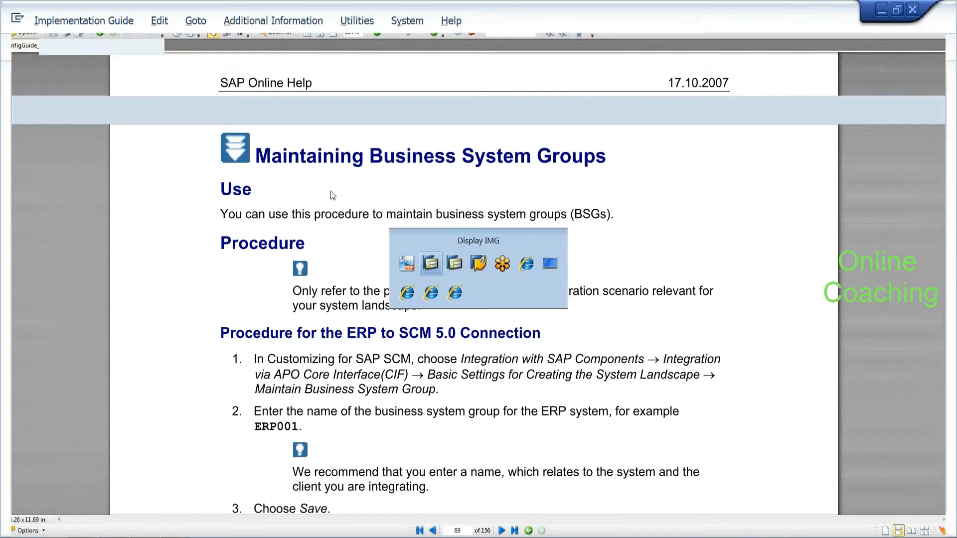
{"action": "type", "text": "/nspro"}
{"action": "key", "text": "Return"}
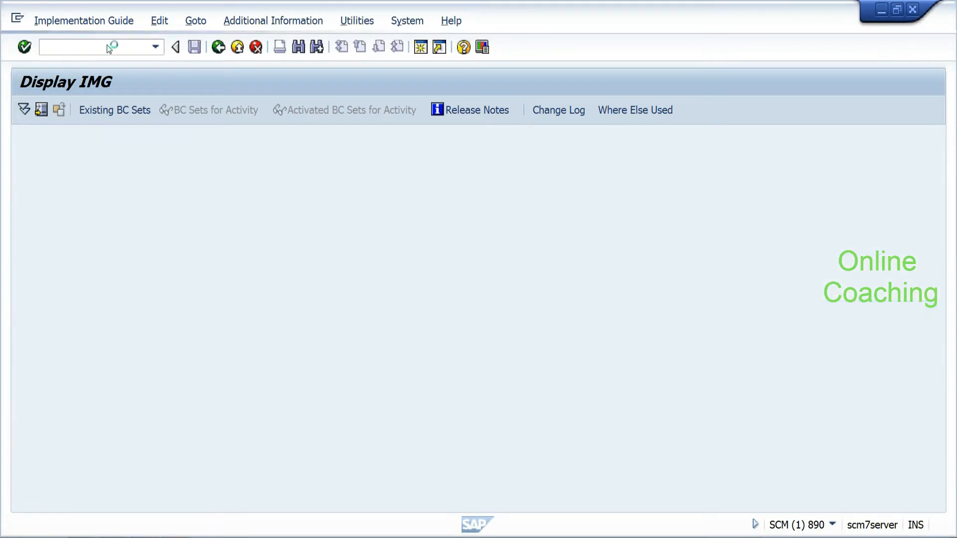
{"action": "left_click", "coordinate": [71, 112]}
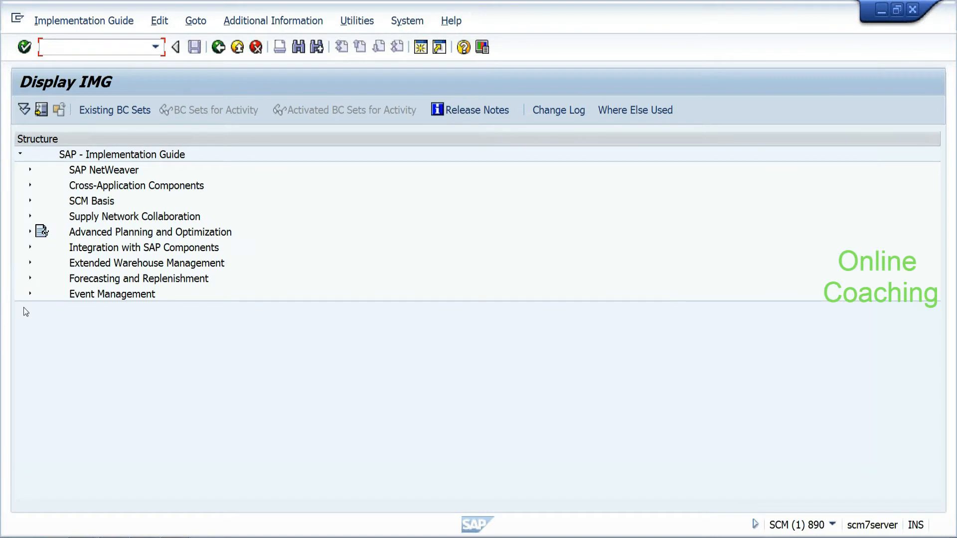
{"action": "left_click", "coordinate": [30, 263]}
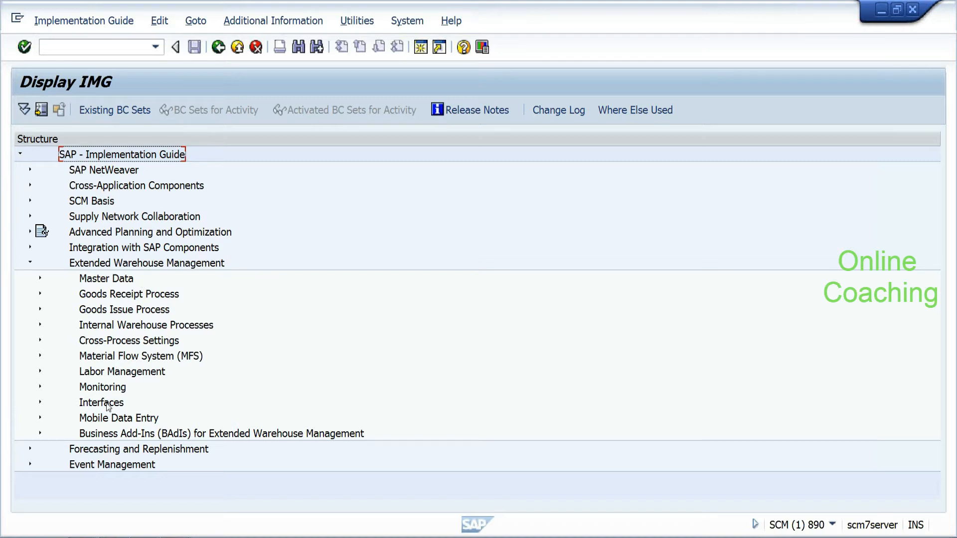
Step: Go through the Extended Warehouse Management customizing areas from Master Data down to Interfaces
{"action": "left_click", "coordinate": [132, 280]}
{"action": "left_click", "coordinate": [125, 297]}
{"action": "left_click", "coordinate": [119, 313]}
{"action": "left_click", "coordinate": [120, 327]}
{"action": "left_click", "coordinate": [118, 343]}
{"action": "left_click", "coordinate": [111, 359]}
{"action": "left_click", "coordinate": [108, 374]}
{"action": "left_click", "coordinate": [102, 389]}
{"action": "left_click", "coordinate": [97, 405]}
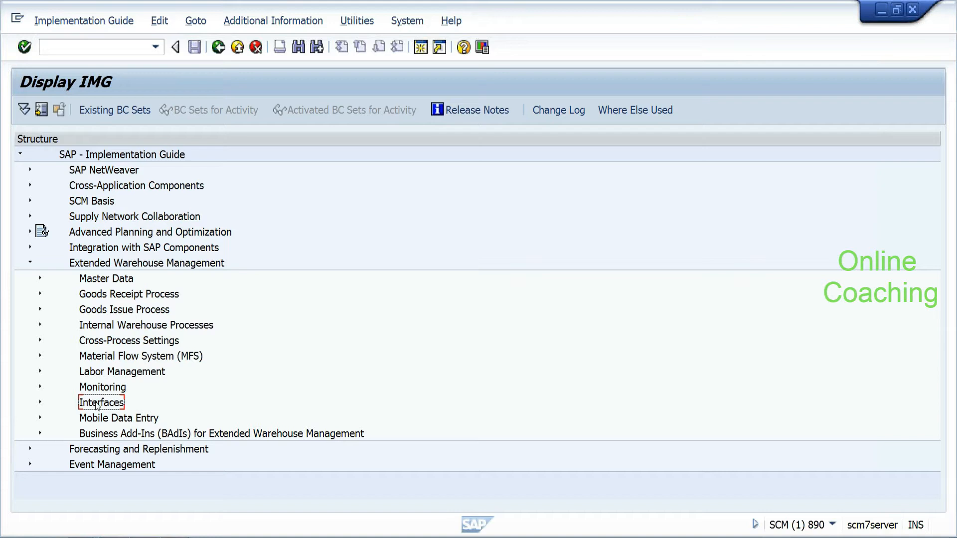
Step: Expand Interfaces, ERP Integration and General Settings, and select the Define Own Business System activity
{"action": "left_click", "coordinate": [39, 402]}
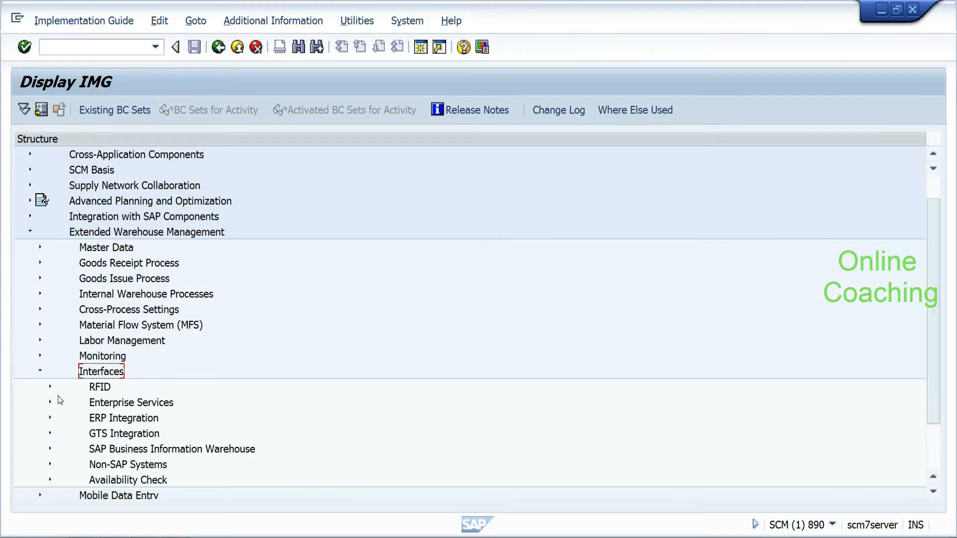
{"action": "left_click", "coordinate": [101, 390]}
{"action": "left_click", "coordinate": [101, 407]}
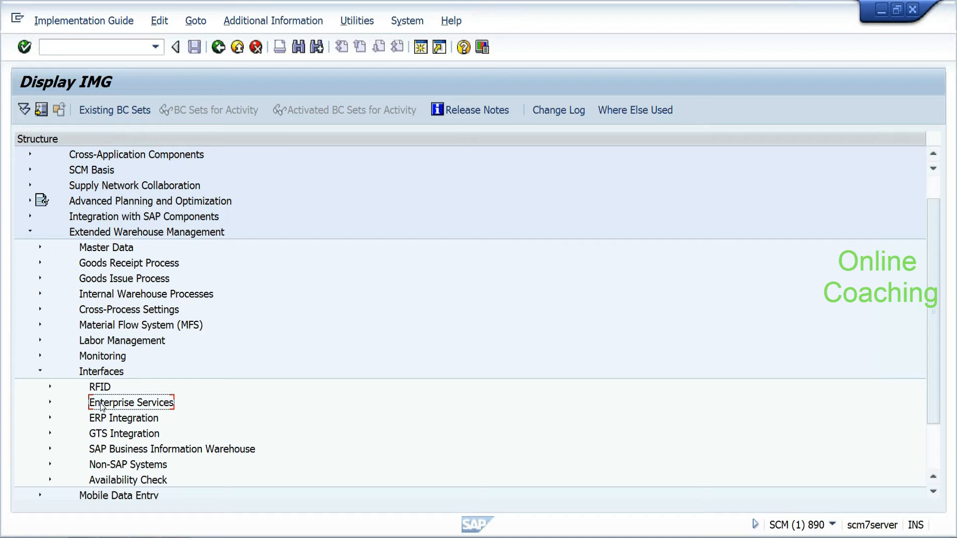
{"action": "left_click", "coordinate": [50, 417]}
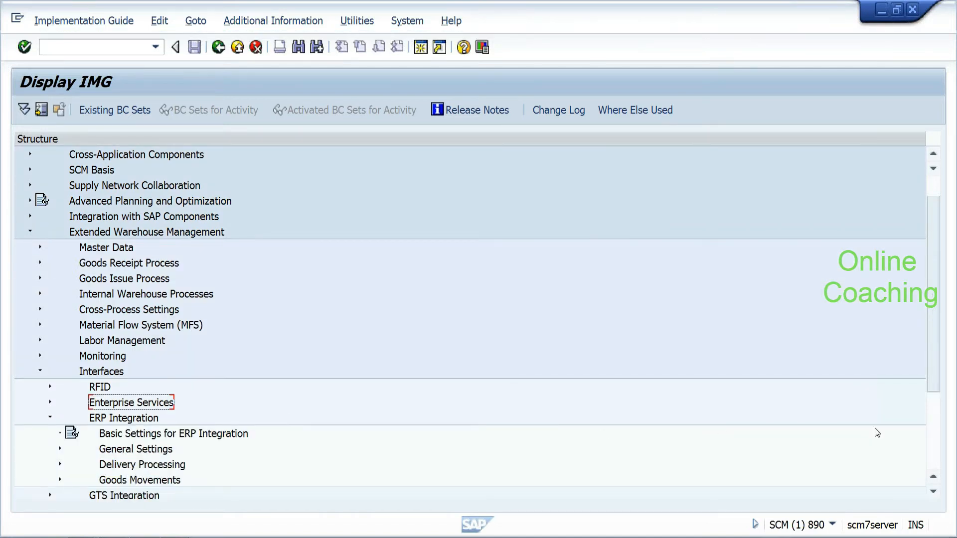
{"action": "left_click_drag", "start_coordinate": [937, 370], "coordinate": [933, 433]}
{"action": "left_click", "coordinate": [61, 341]}
{"action": "left_click", "coordinate": [162, 357]}
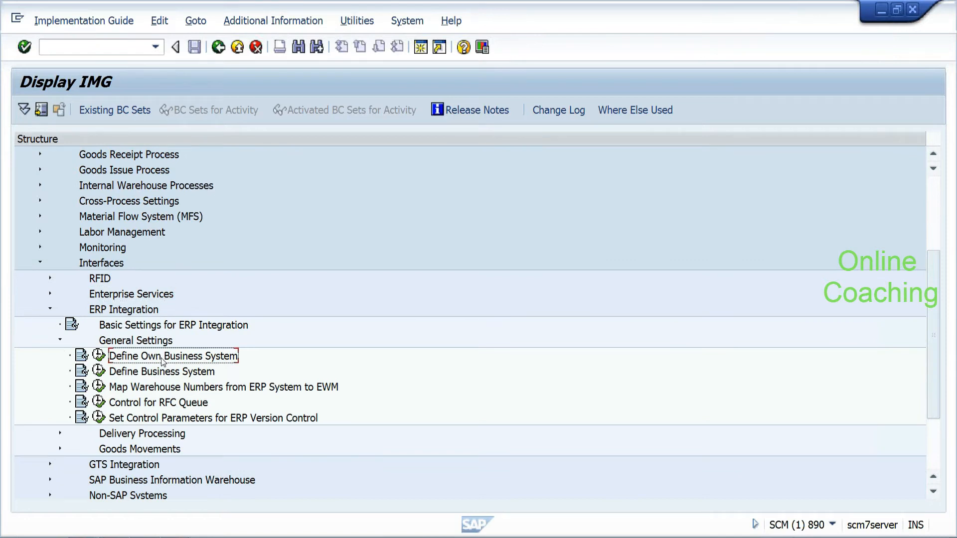
Step: Open the Define Own Business System activity, examine the own business system entry and return to the IMG structure
{"action": "left_click", "coordinate": [99, 356]}
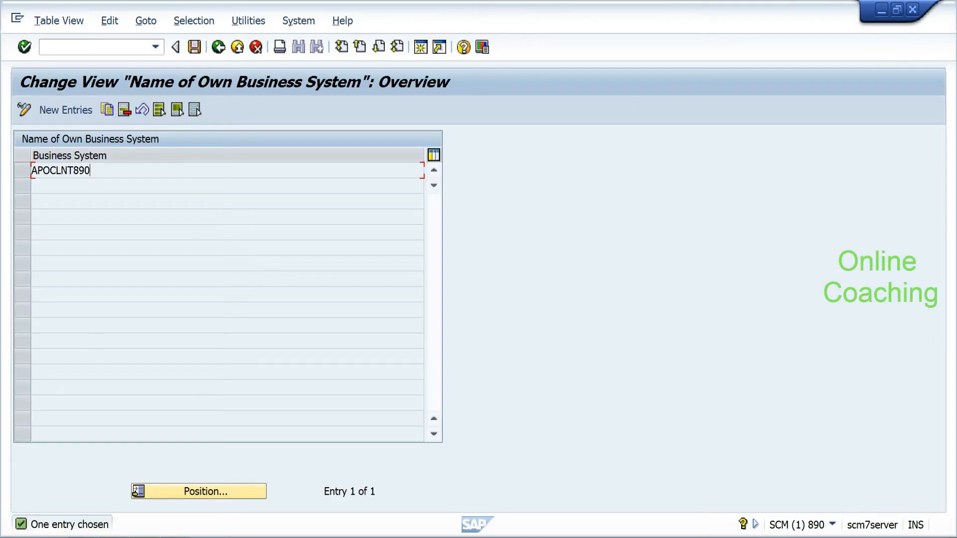
{"action": "left_click_drag", "start_coordinate": [91, 171], "coordinate": [31, 171]}
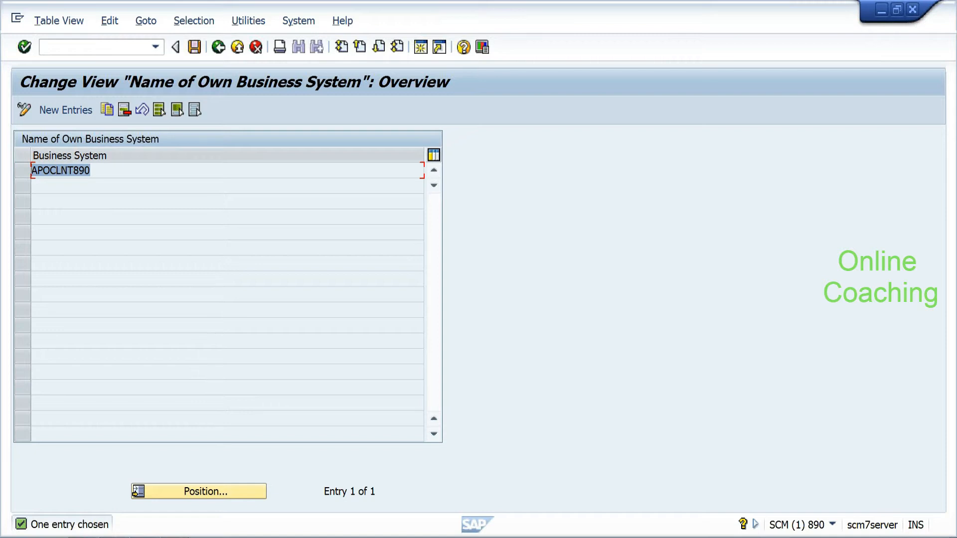
{"action": "left_click", "coordinate": [32, 171]}
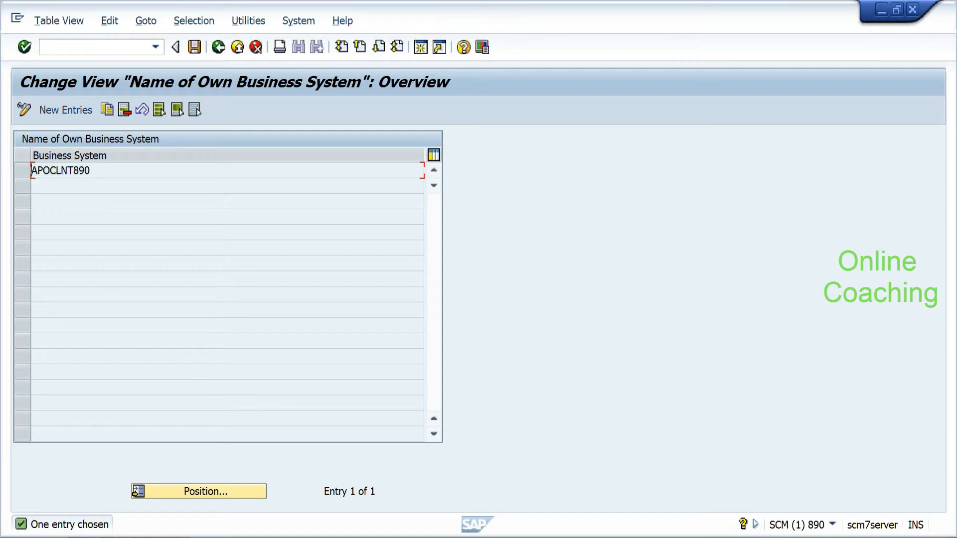
{"action": "left_click", "coordinate": [219, 48]}
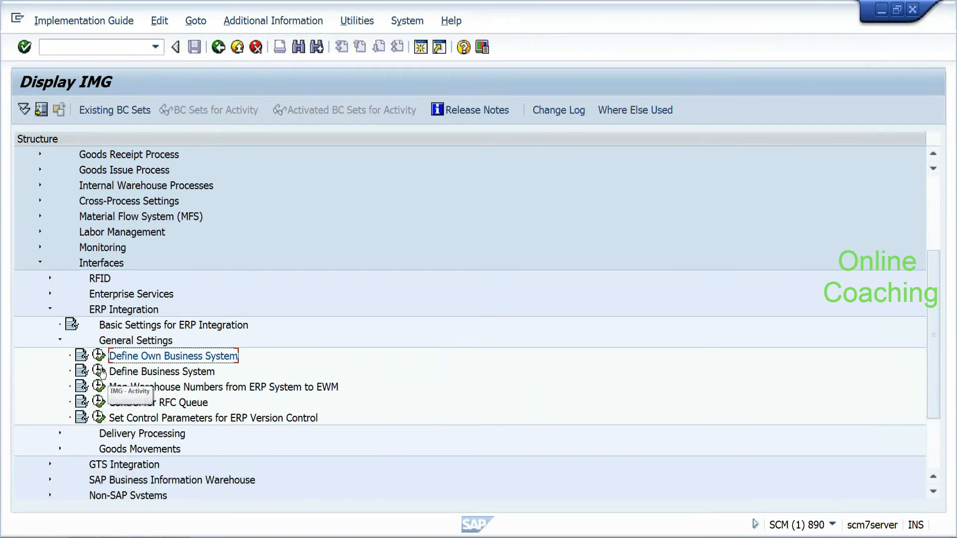
Step: Open the Define Business System activity, examine the T90CLNT090 business system entry and return to the IMG structure
{"action": "left_click", "coordinate": [99, 371]}
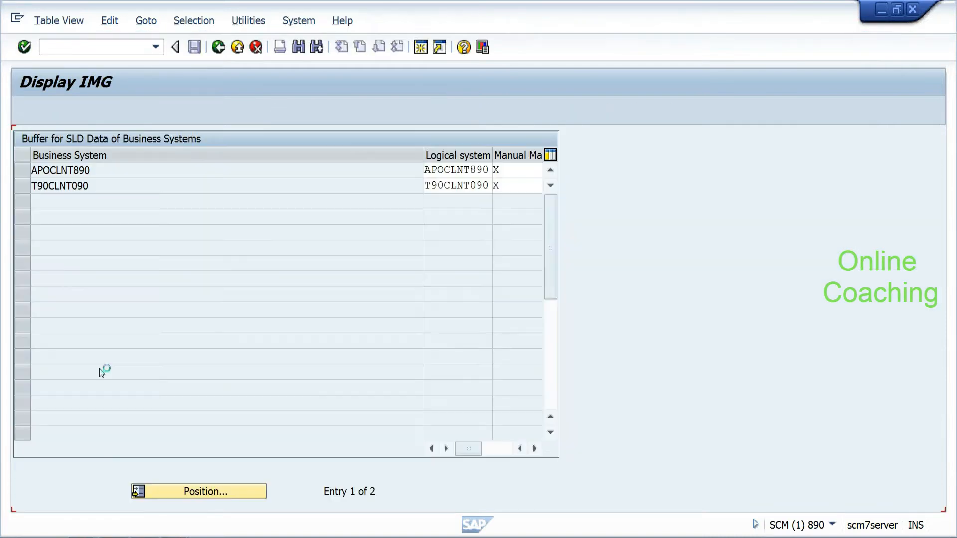
{"action": "left_click_drag", "start_coordinate": [90, 186], "coordinate": [32, 186]}
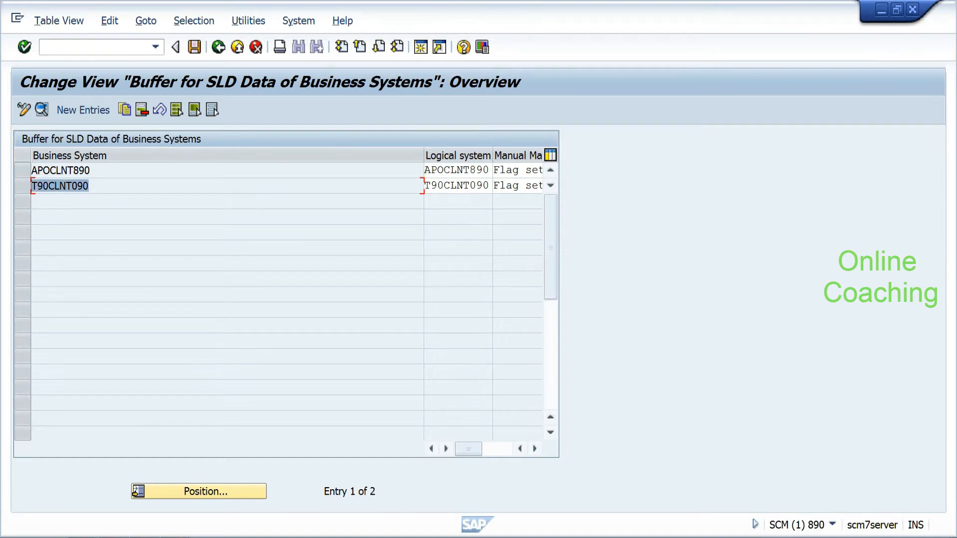
{"action": "left_click", "coordinate": [506, 424]}
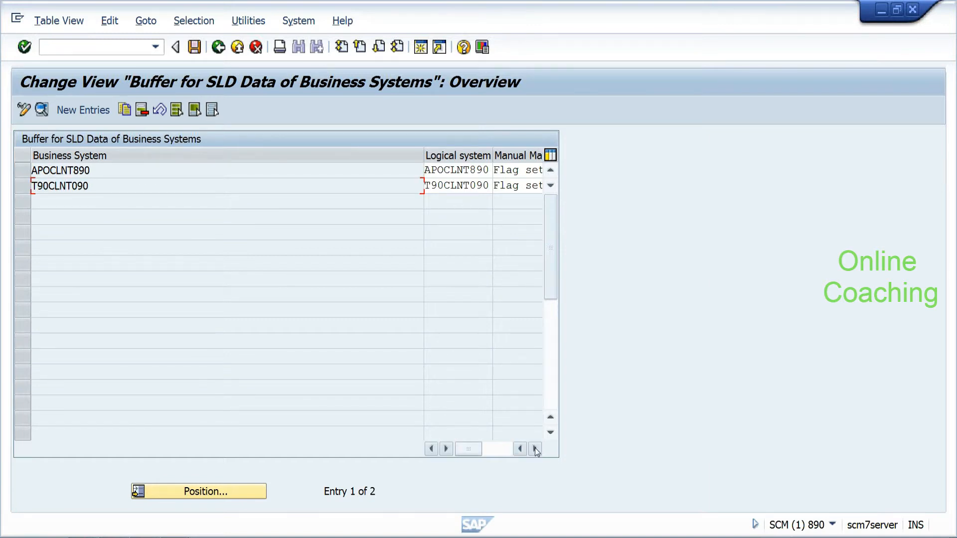
{"action": "left_click", "coordinate": [217, 47]}
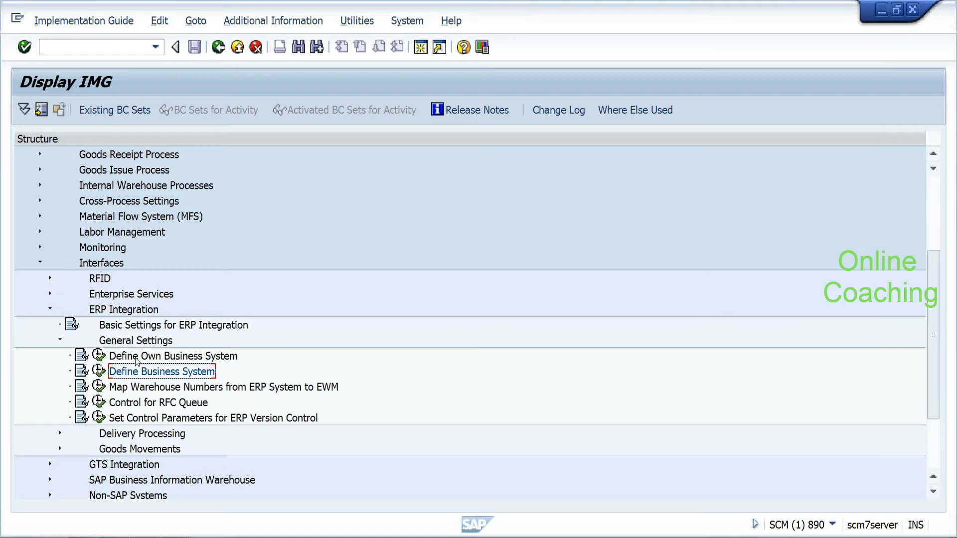
Step: Reopen Define Business System, compare the business system and logical system of the T90CLNT090 entry, and return to the IMG structure
{"action": "left_click", "coordinate": [100, 370]}
{"action": "left_click", "coordinate": [89, 186]}
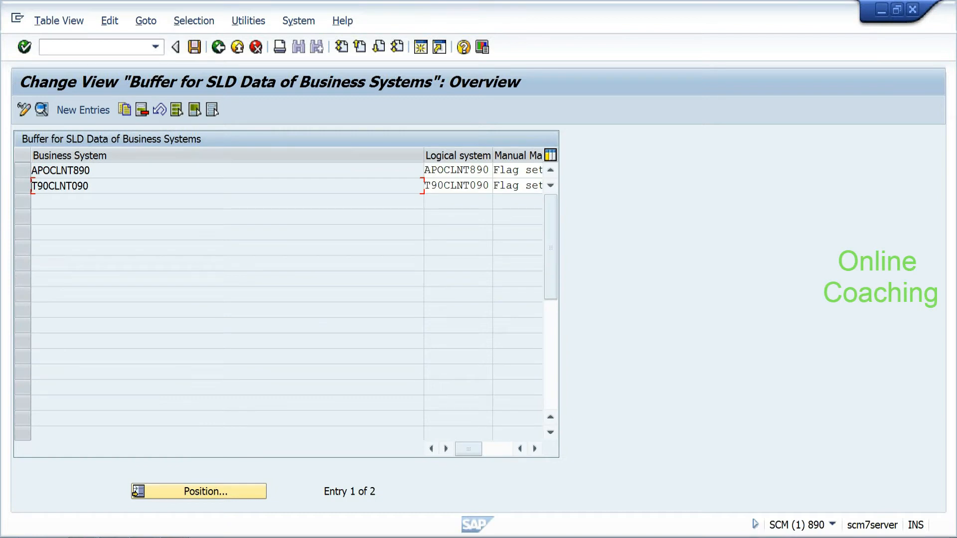
{"action": "left_click", "coordinate": [457, 186]}
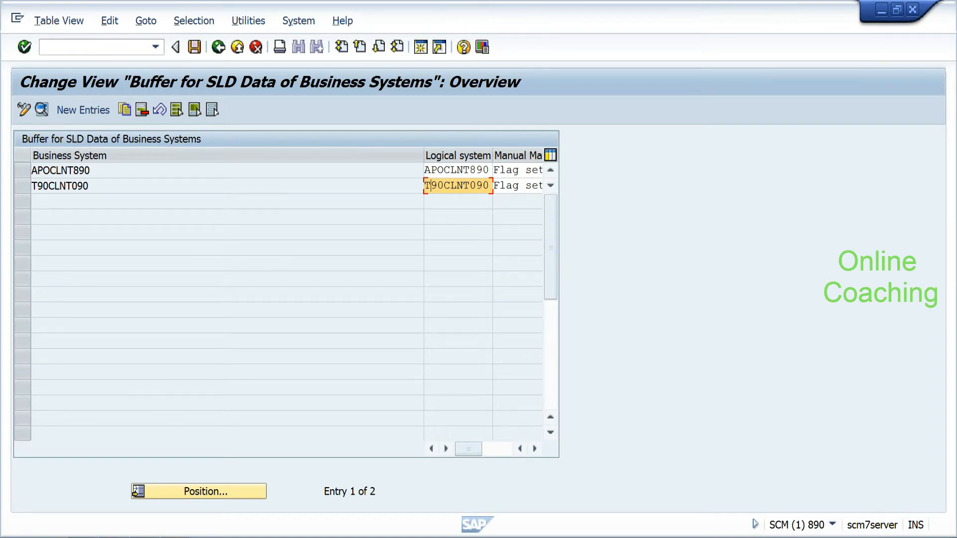
{"action": "left_click_drag", "start_coordinate": [90, 186], "coordinate": [38, 186]}
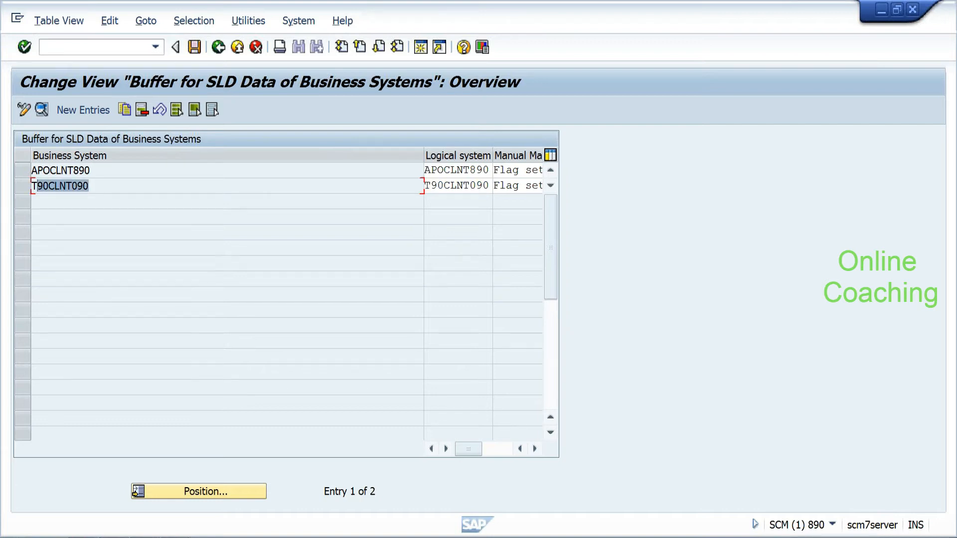
{"action": "left_click", "coordinate": [44, 187]}
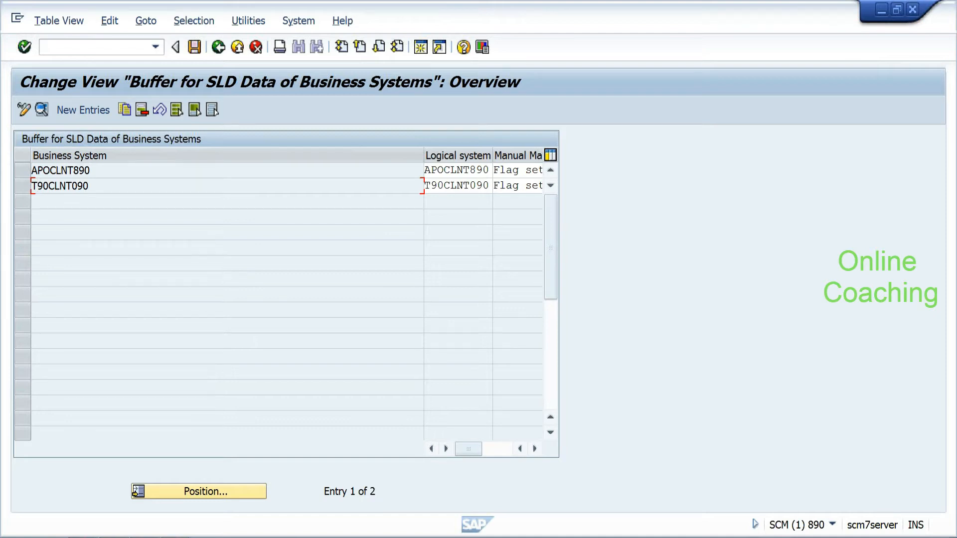
{"action": "left_click", "coordinate": [221, 51]}
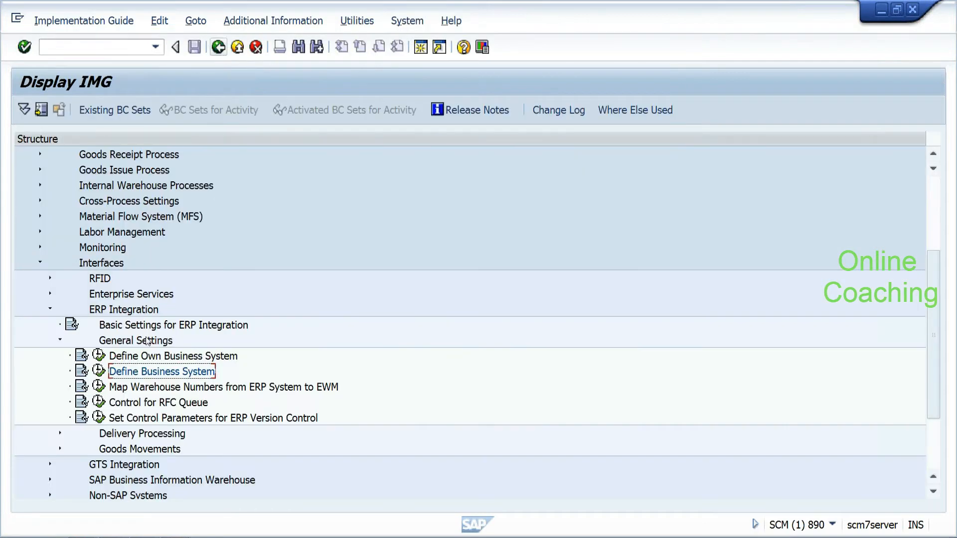
Step: Check the list of business systems and their logical systems once more and go back to the IMG structure
{"action": "left_click", "coordinate": [98, 370]}
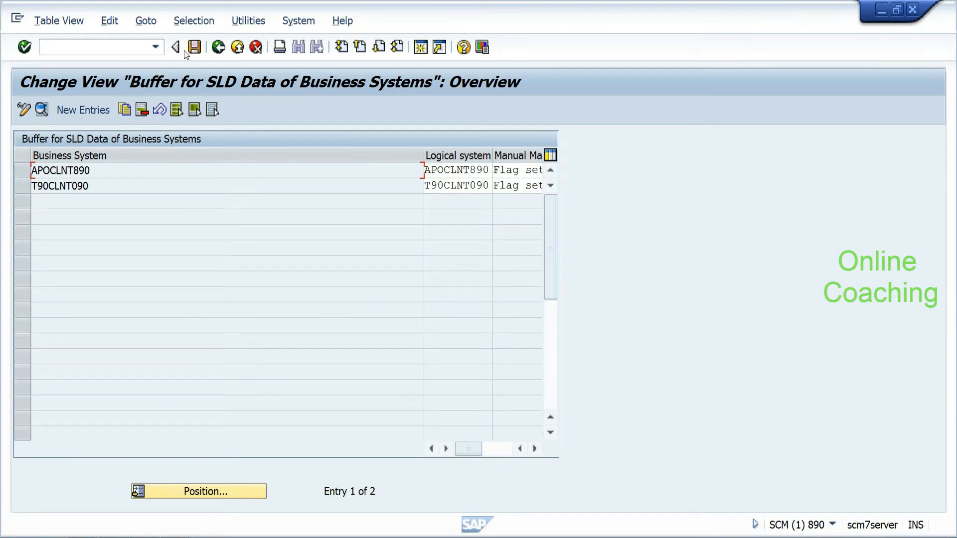
{"action": "left_click", "coordinate": [215, 50]}
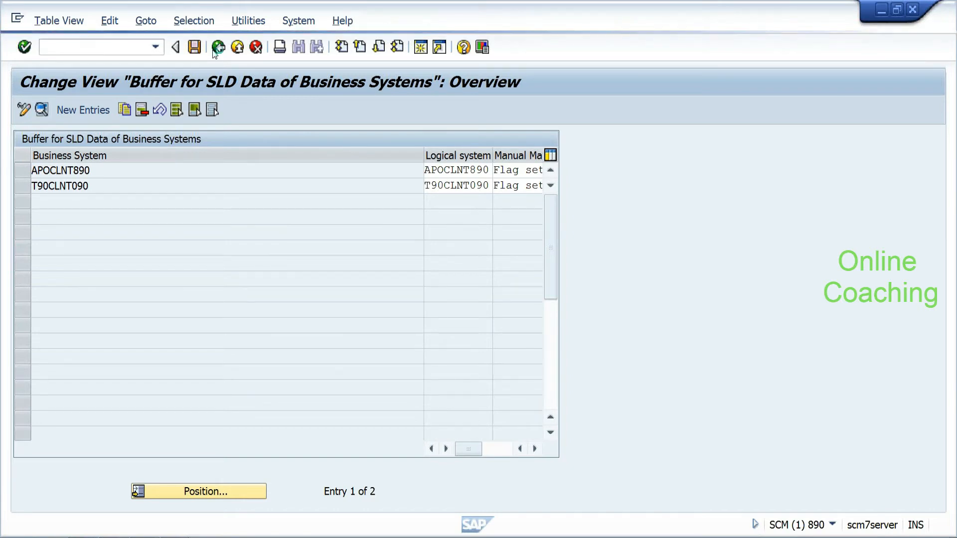
{"action": "left_click", "coordinate": [214, 52]}
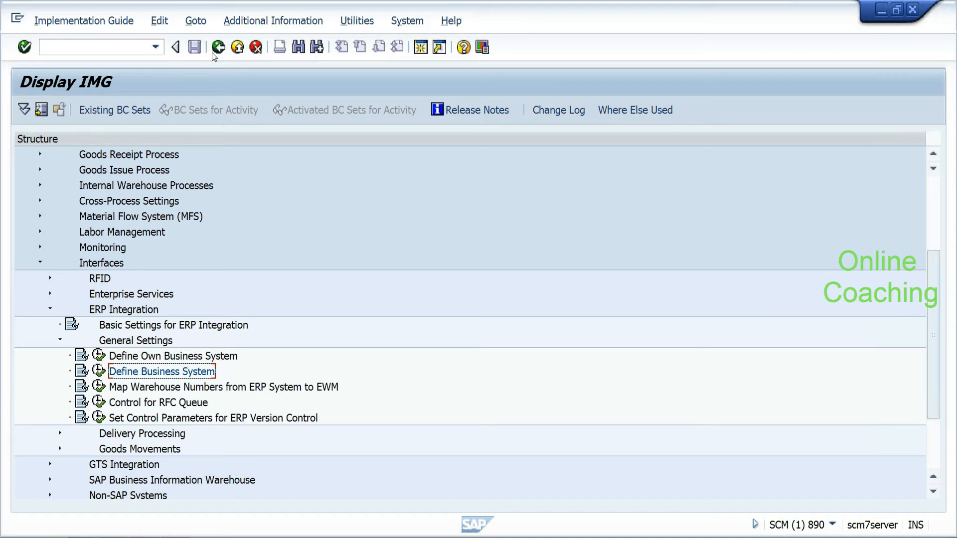
Step: Open Map Warehouse Numbers from ERP System to EWM, examine the business system of the HYD warehouse entry, and return to the IMG structure
{"action": "left_click", "coordinate": [99, 387]}
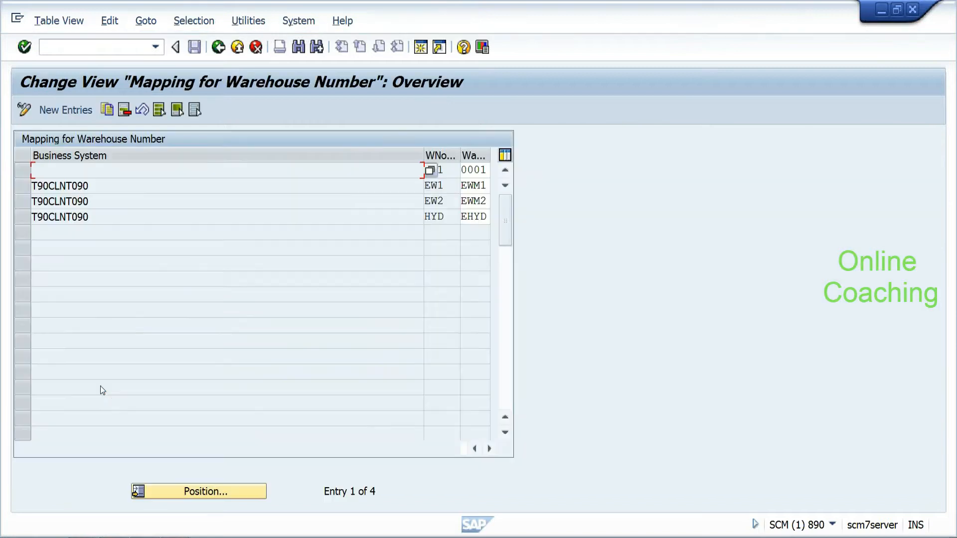
{"action": "left_click_drag", "start_coordinate": [92, 218], "coordinate": [32, 217]}
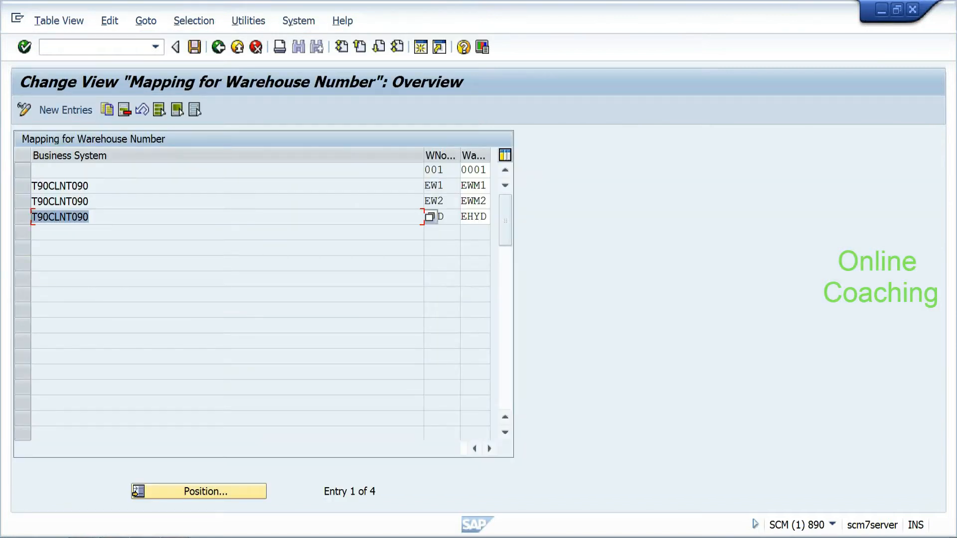
{"action": "left_click", "coordinate": [32, 221]}
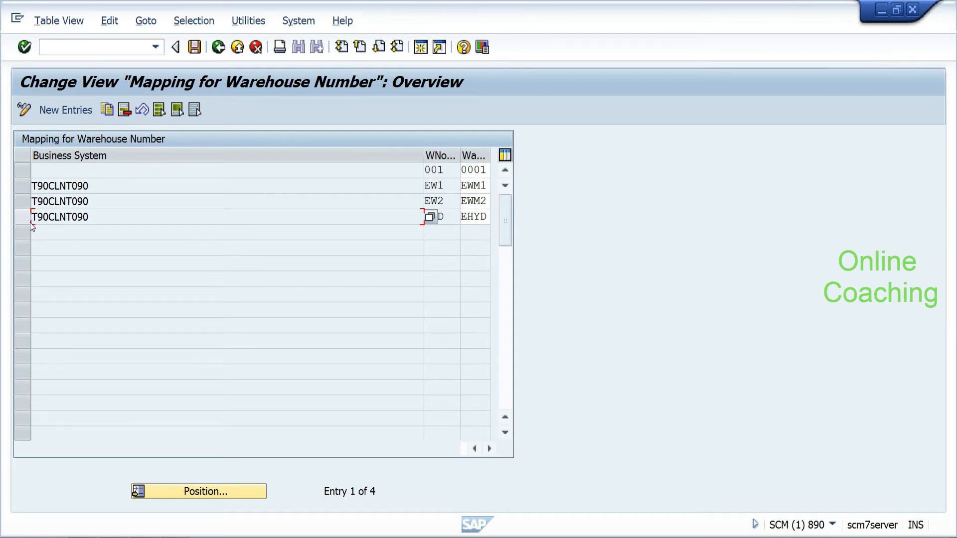
{"action": "left_click_drag", "start_coordinate": [32, 218], "coordinate": [90, 217]}
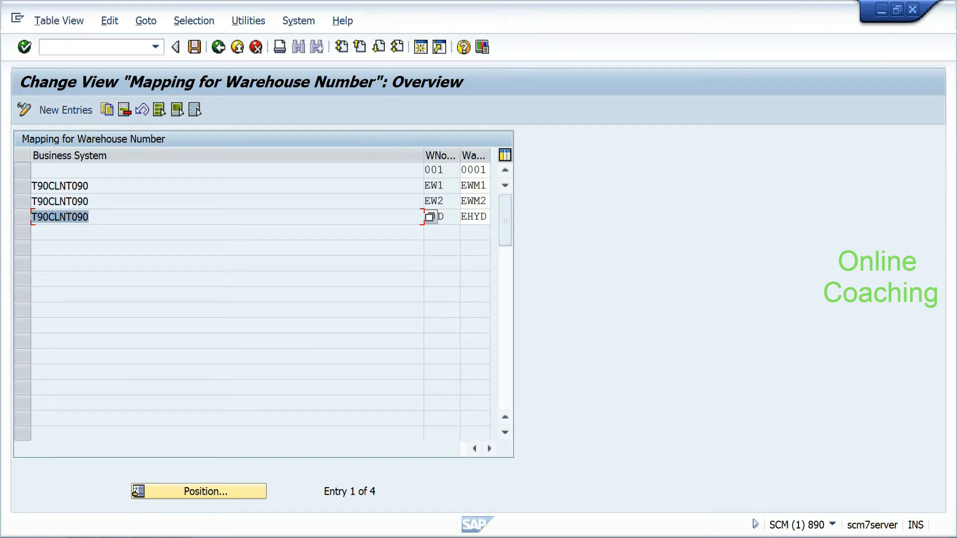
{"action": "left_click", "coordinate": [93, 220]}
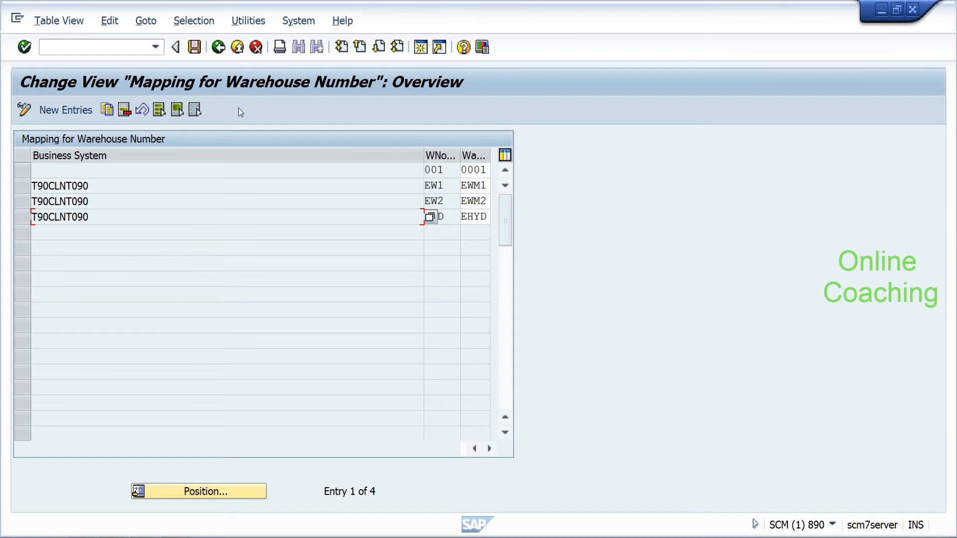
{"action": "left_click", "coordinate": [218, 48]}
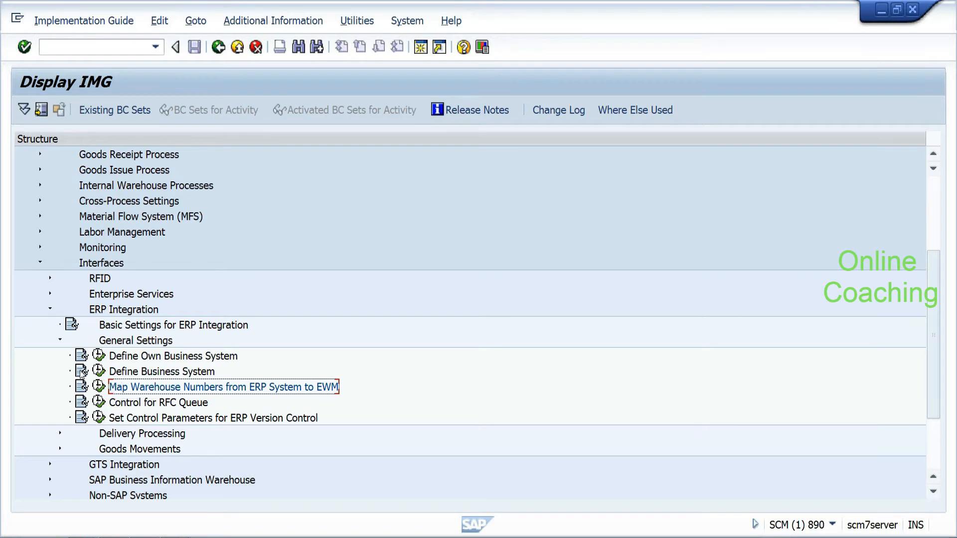
Step: Open the documentation of the Define Business System activity, read its use and activities sections, and close it
{"action": "left_click", "coordinate": [82, 374]}
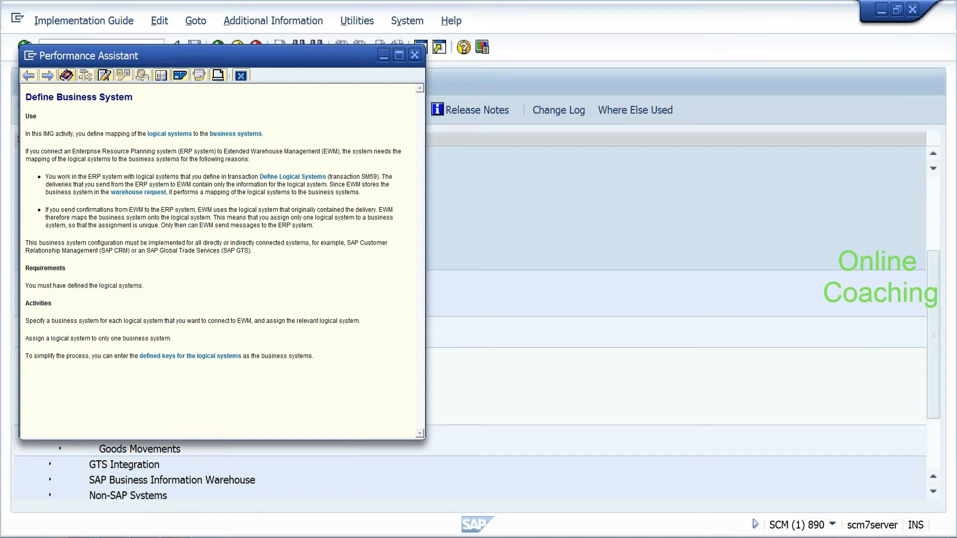
{"action": "left_click_drag", "start_coordinate": [87, 159], "coordinate": [191, 185]}
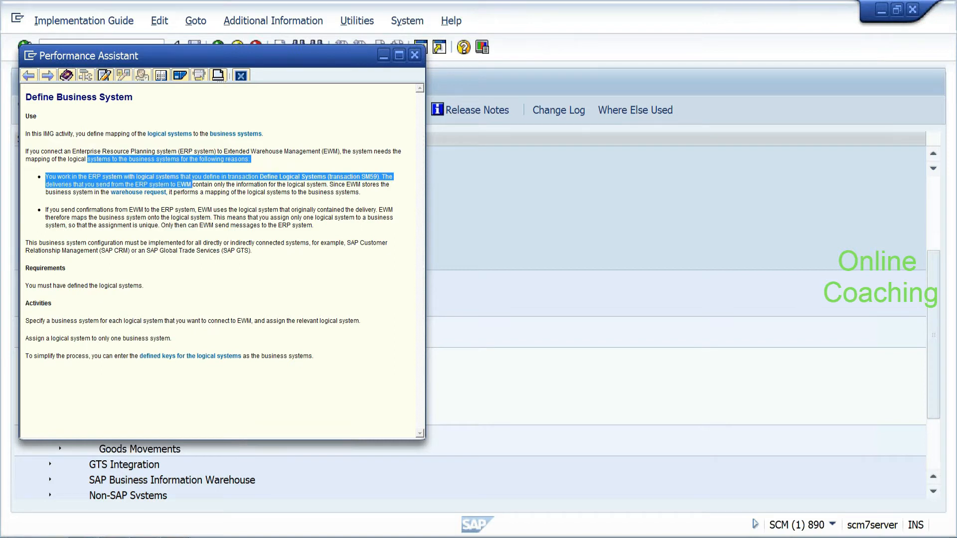
{"action": "left_click_drag", "start_coordinate": [192, 185], "coordinate": [190, 217]}
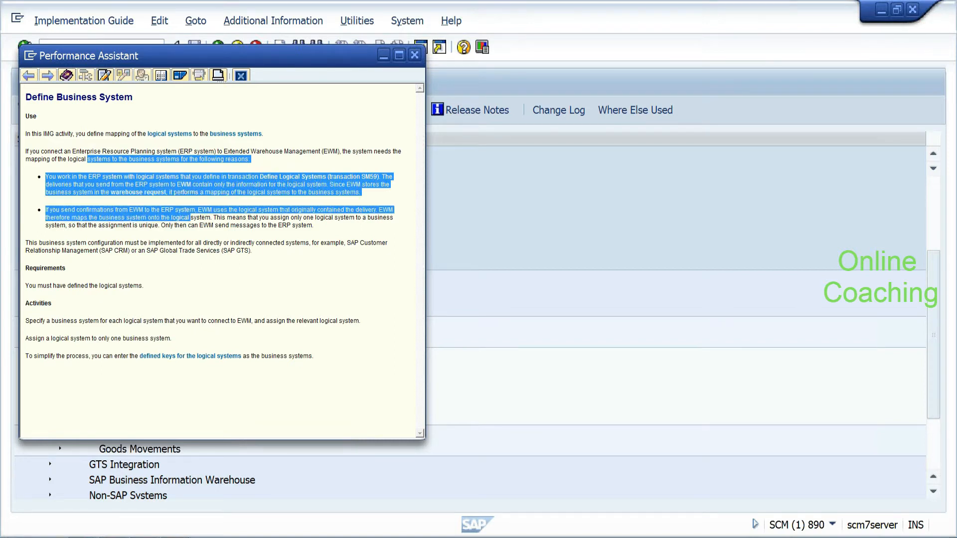
{"action": "left_click_drag", "start_coordinate": [25, 320], "coordinate": [252, 320]}
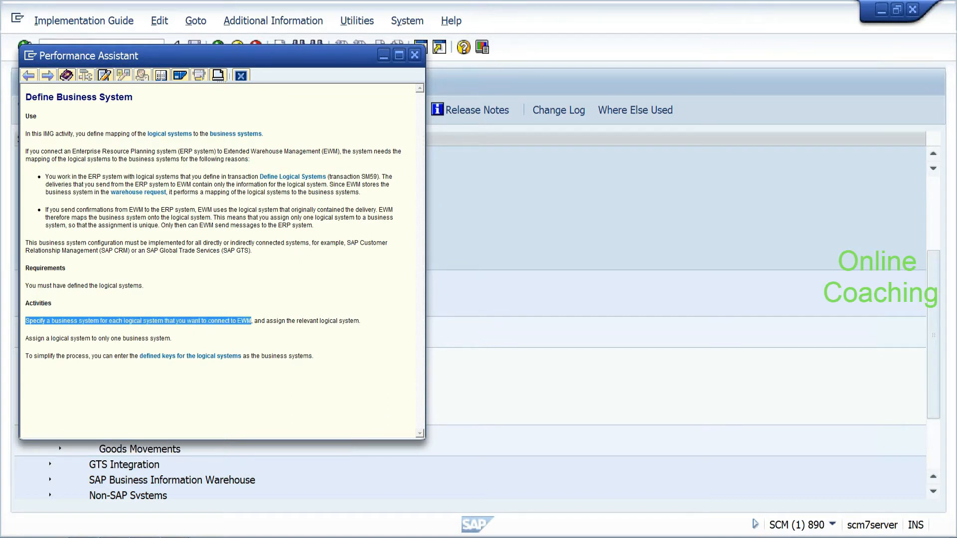
{"action": "left_click", "coordinate": [250, 333]}
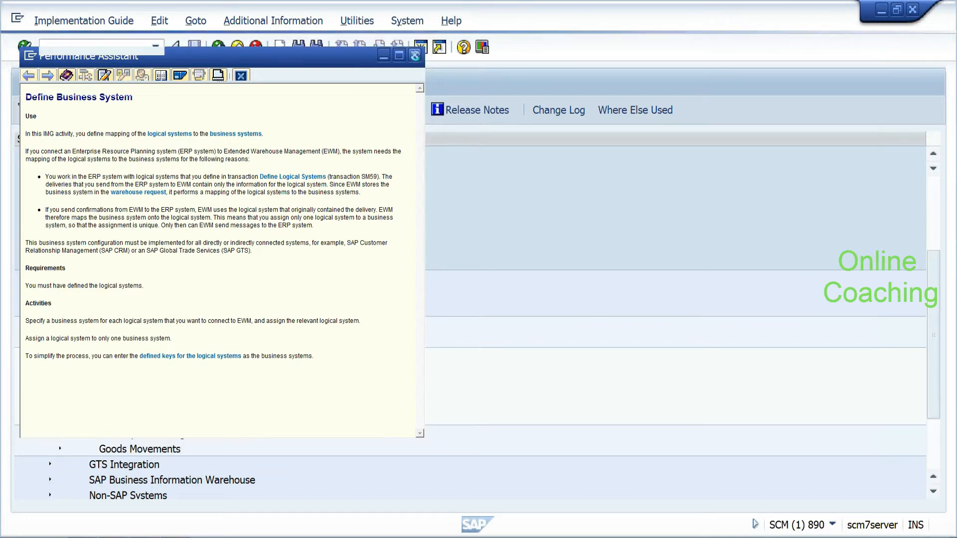
{"action": "left_click", "coordinate": [414, 55]}
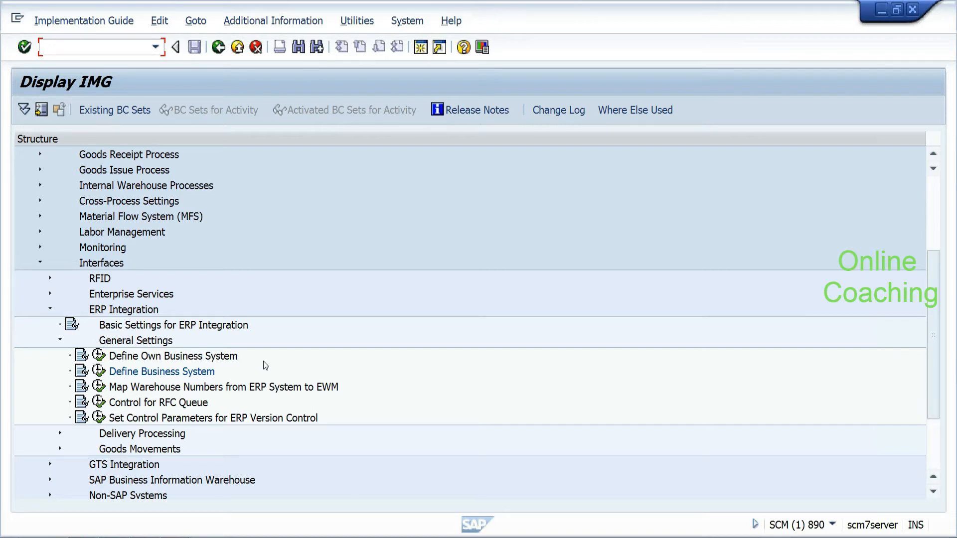
Step: Reopen the warehouse number mapping, compare the ERP warehouse number HYD with EWM warehouse EHYD, and return to the IMG structure
{"action": "left_click", "coordinate": [98, 387]}
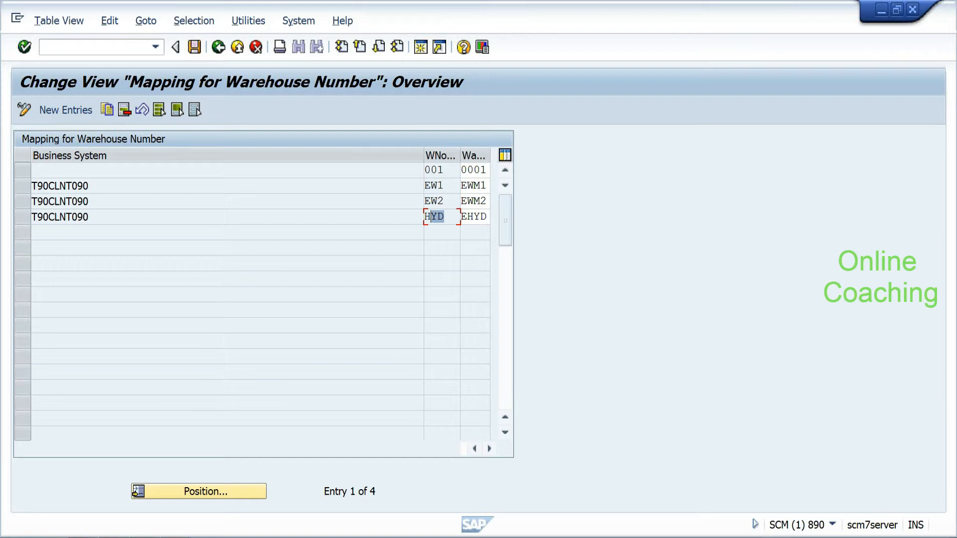
{"action": "left_click", "coordinate": [492, 216]}
{"action": "double_click", "coordinate": [493, 217]}
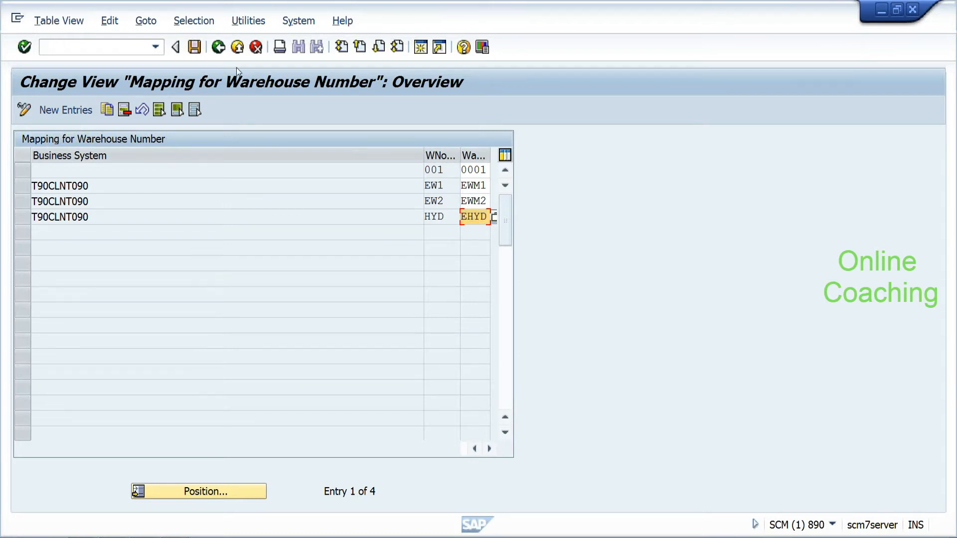
{"action": "left_click", "coordinate": [217, 50]}
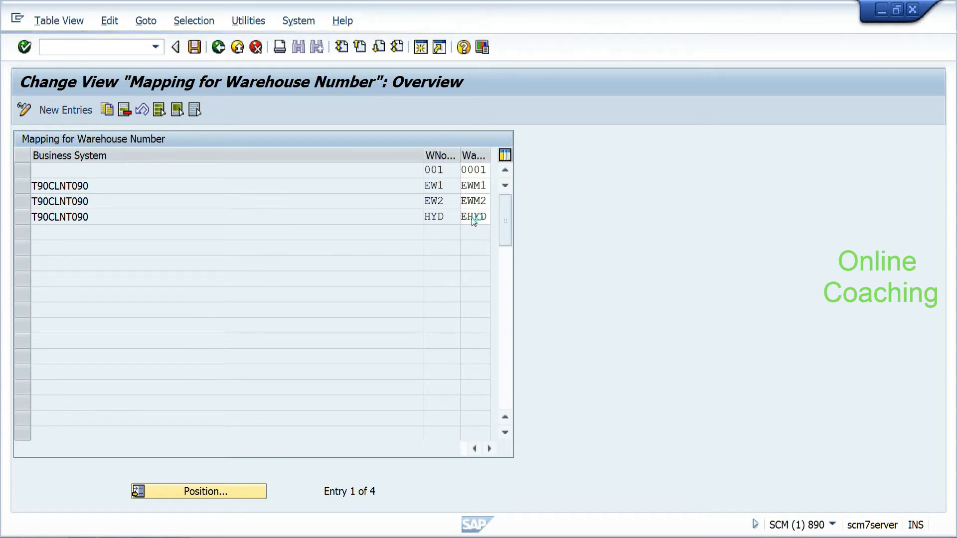
{"action": "key", "text": "F3"}
Step: Open Control for RFC Queue, review the available queue types for business system T90CLNT090, and go back to the entry overview
{"action": "left_click", "coordinate": [99, 402]}
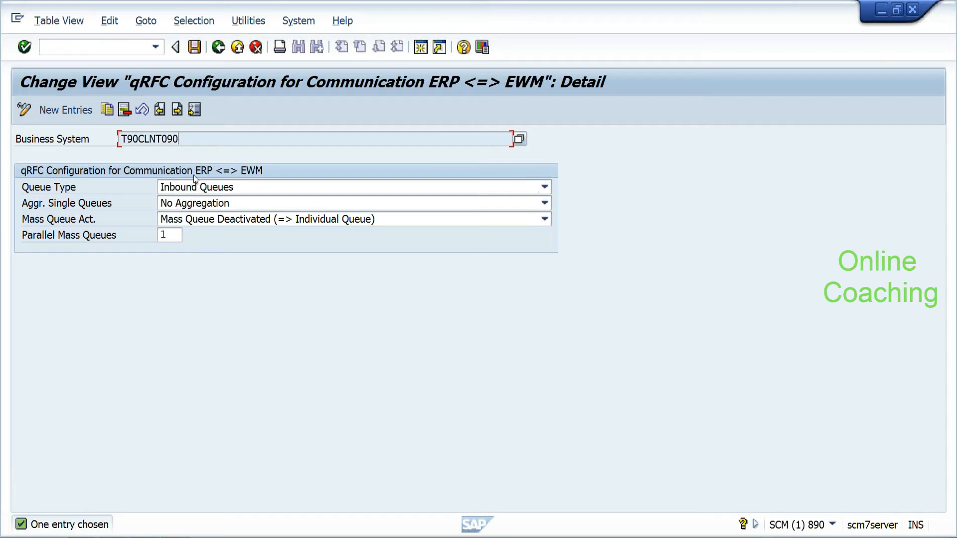
{"action": "left_click", "coordinate": [212, 193]}
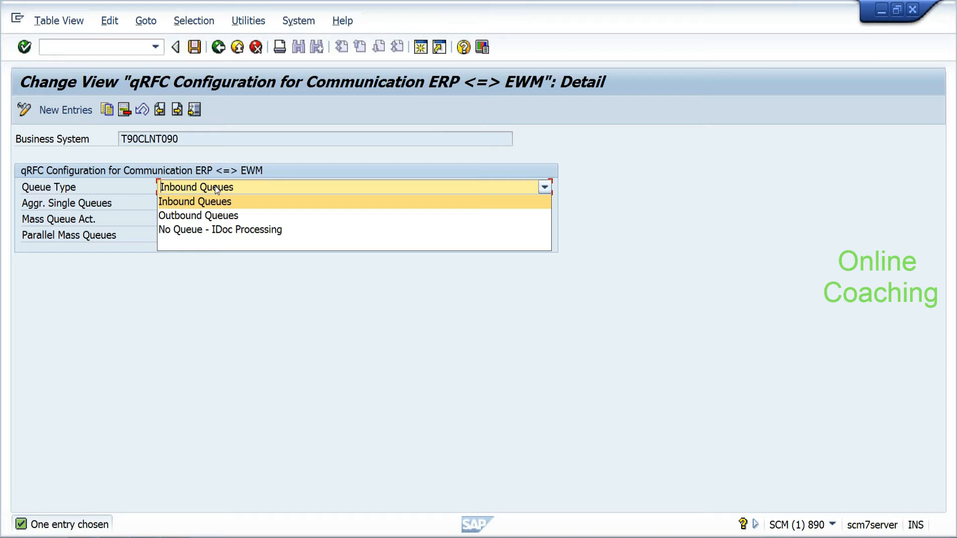
{"action": "left_click", "coordinate": [217, 189]}
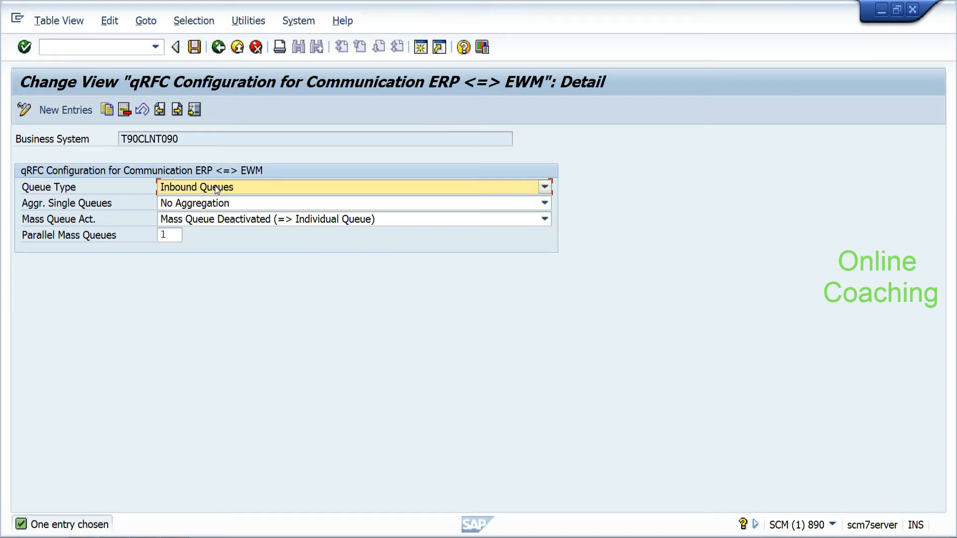
{"action": "left_click", "coordinate": [218, 47]}
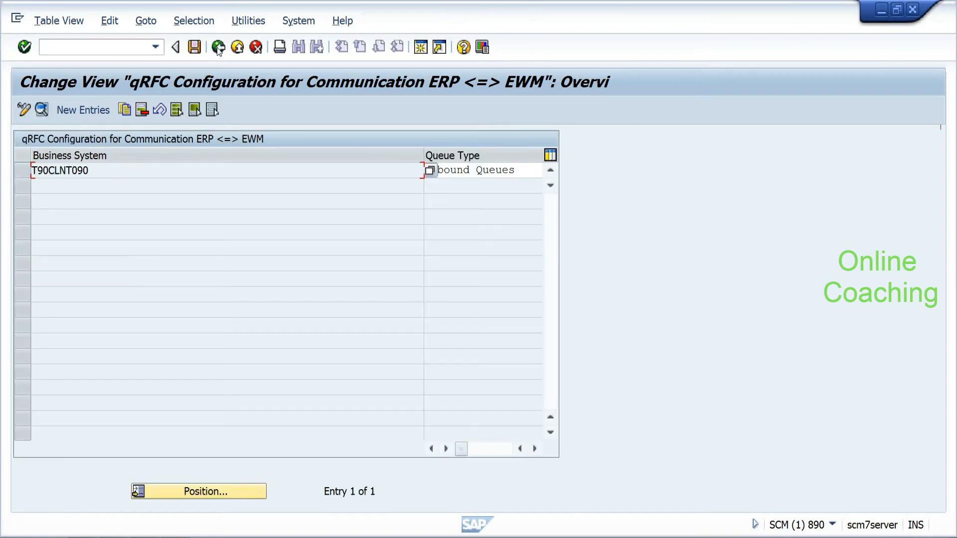
Step: Reopen the qRFC configuration details of T90CLNT090, check the queue type options again, and return to the IMG structure
{"action": "double_click", "coordinate": [56, 171]}
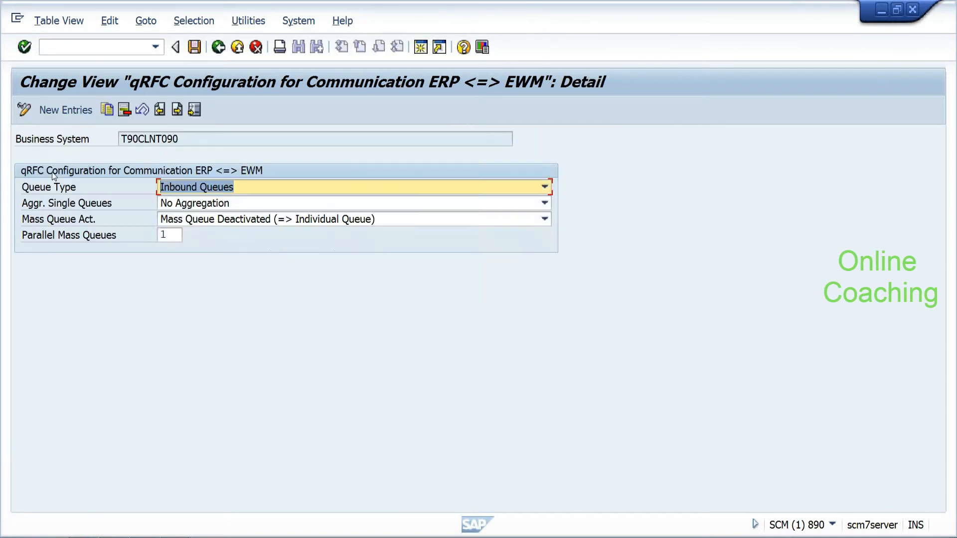
{"action": "left_click", "coordinate": [207, 191]}
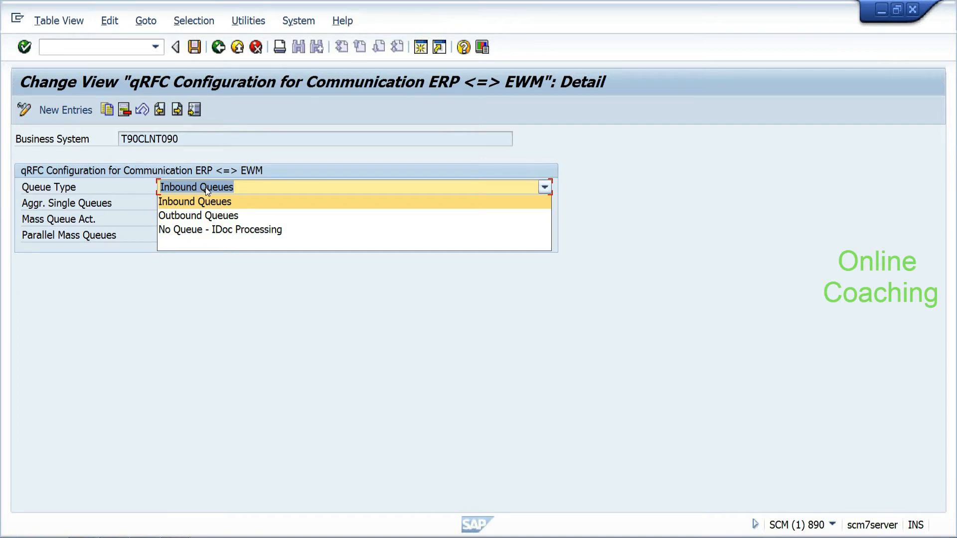
{"action": "left_click", "coordinate": [206, 191]}
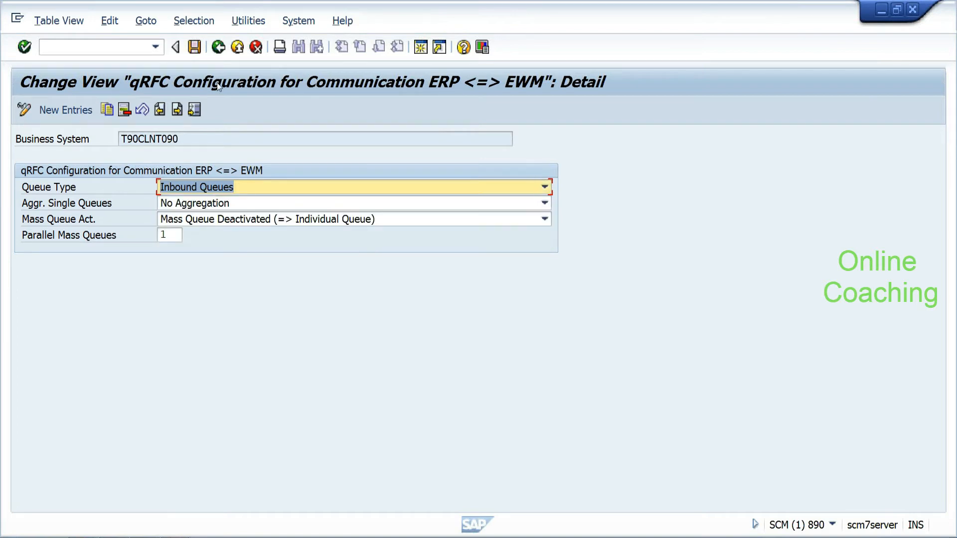
{"action": "left_click", "coordinate": [216, 51]}
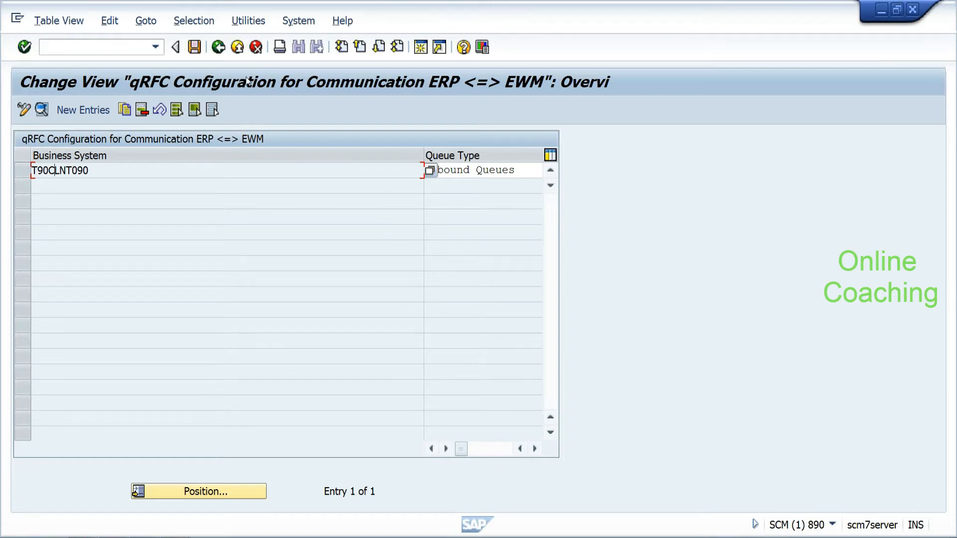
{"action": "left_click", "coordinate": [221, 52]}
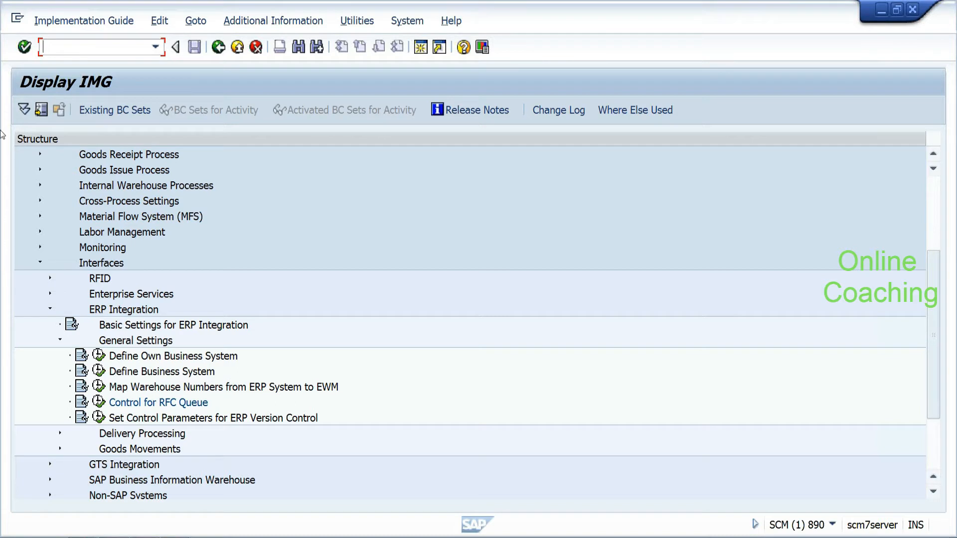
Step: Open Set Control Parameters for ERP Version Control and examine the business system, SAP release and Duplicate Check options
{"action": "left_click", "coordinate": [98, 417]}
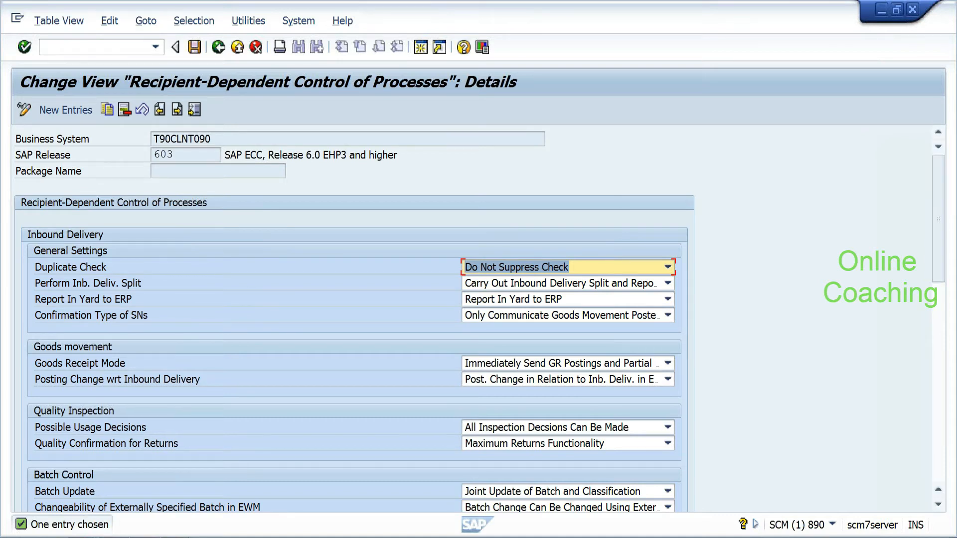
{"action": "left_click_drag", "start_coordinate": [212, 139], "coordinate": [154, 155]}
{"action": "left_click", "coordinate": [138, 158]}
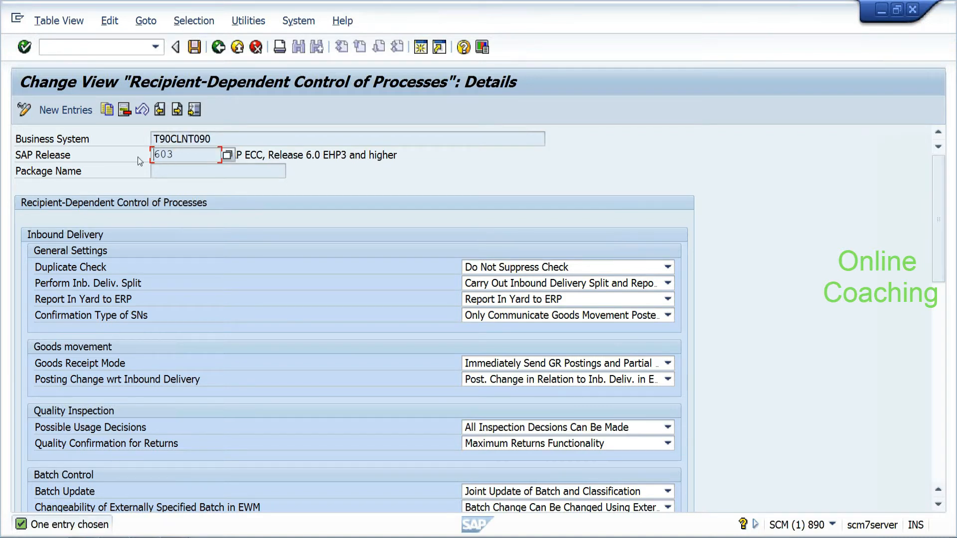
{"action": "left_click", "coordinate": [624, 264]}
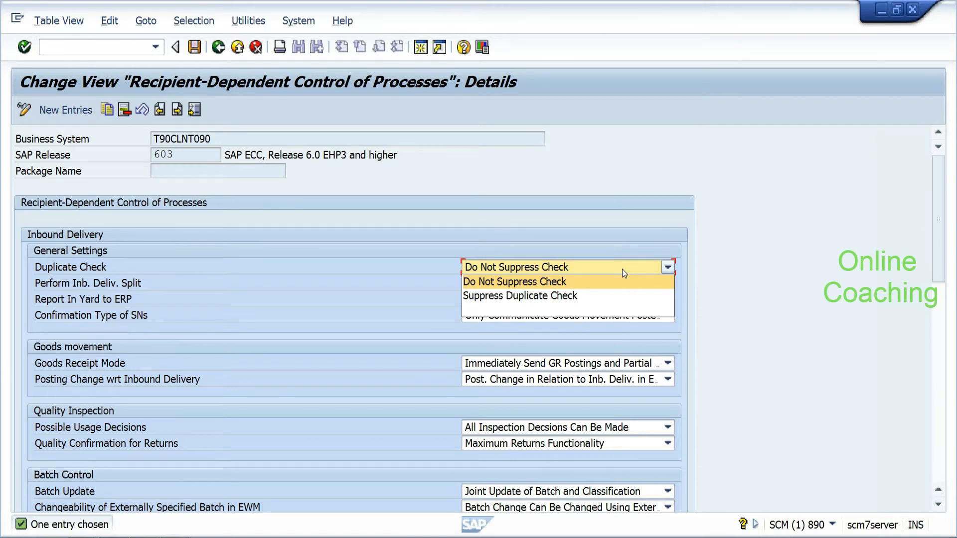
{"action": "left_click", "coordinate": [622, 269]}
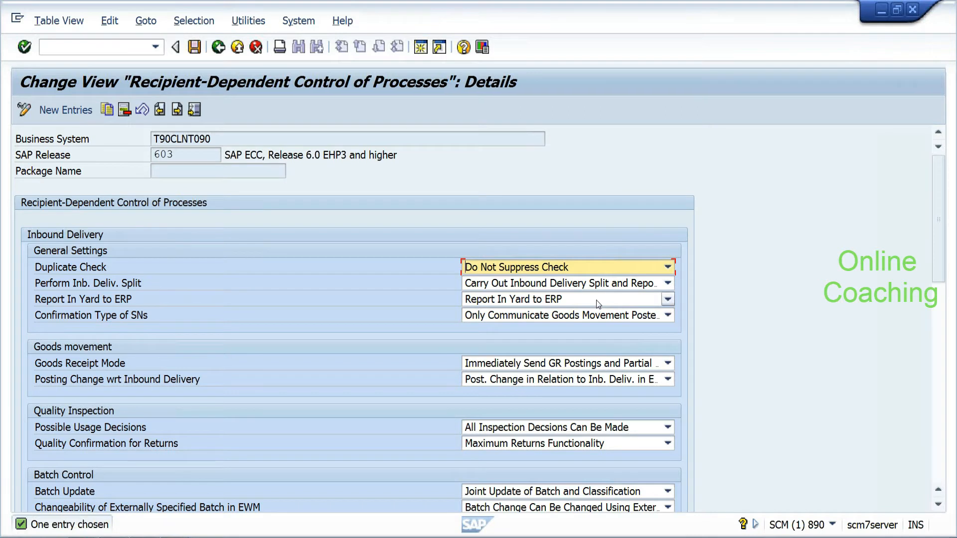
Step: Check the Report In Yard to ERP options and look through the remaining inbound and outbound delivery control settings
{"action": "left_click", "coordinate": [597, 303]}
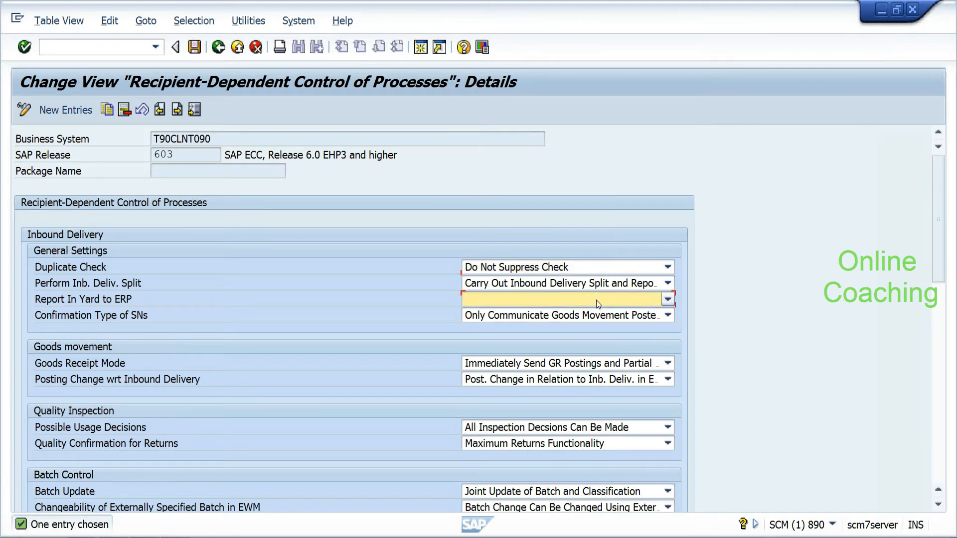
{"action": "left_click", "coordinate": [596, 300]}
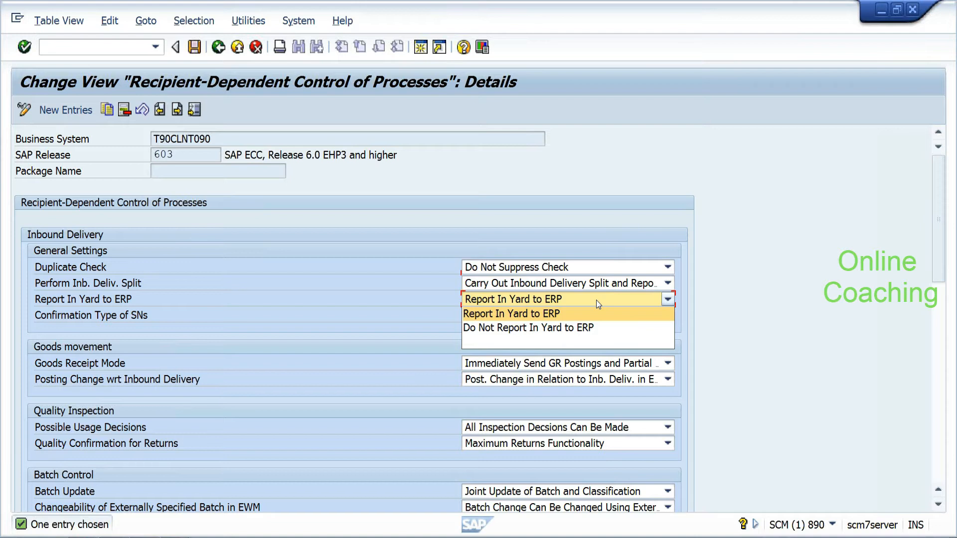
{"action": "left_click", "coordinate": [596, 300]}
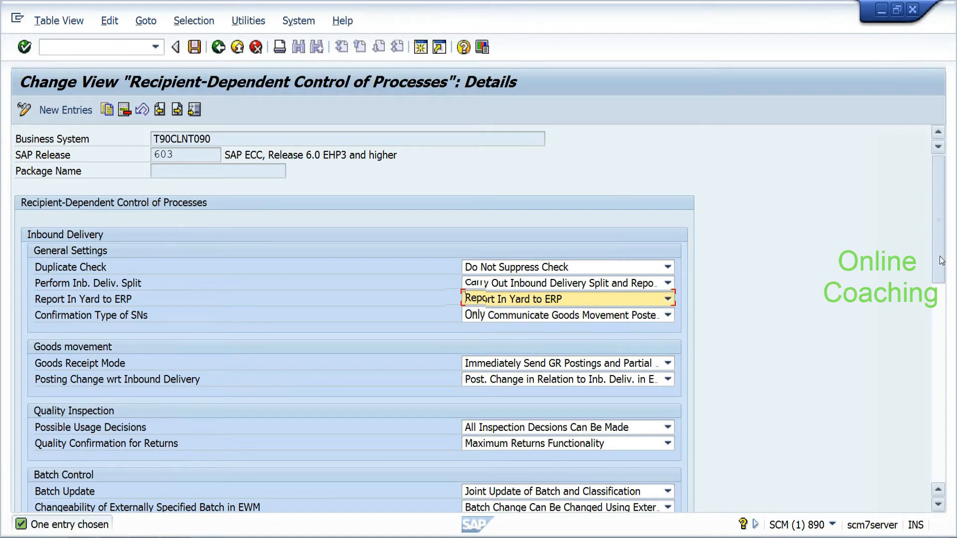
{"action": "scroll", "coordinate": [940, 259], "scroll_direction": "down", "scroll_amount": 1}
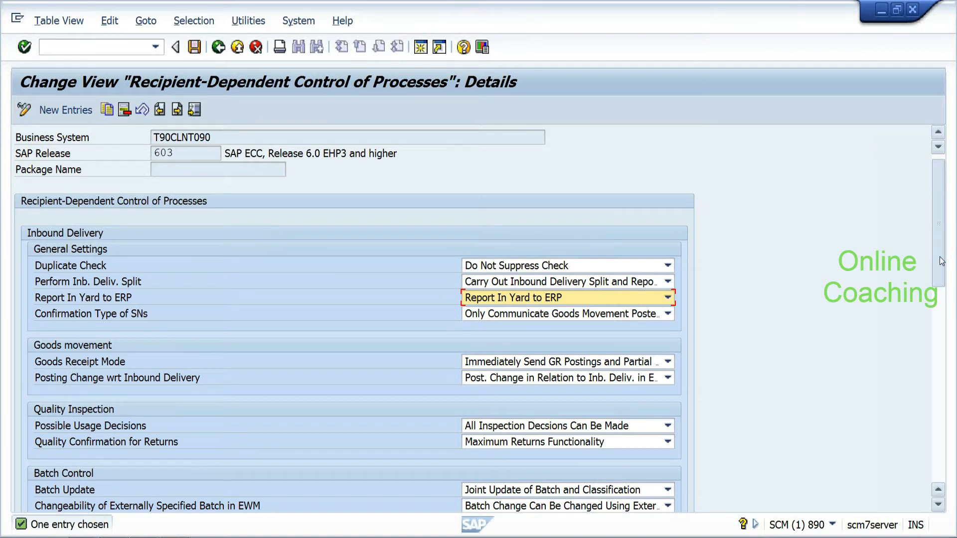
{"action": "left_click_drag", "start_coordinate": [941, 261], "coordinate": [943, 327]}
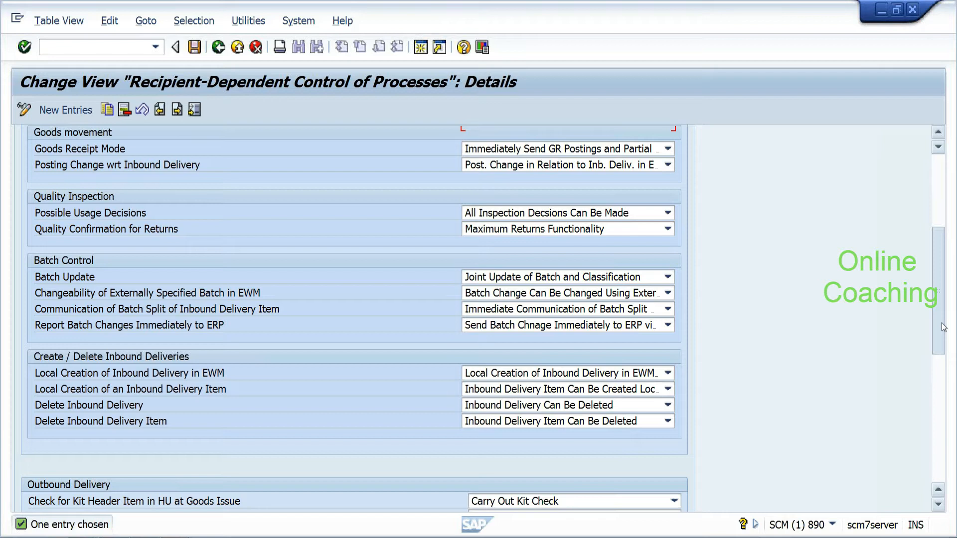
{"action": "left_click_drag", "start_coordinate": [943, 327], "coordinate": [935, 370]}
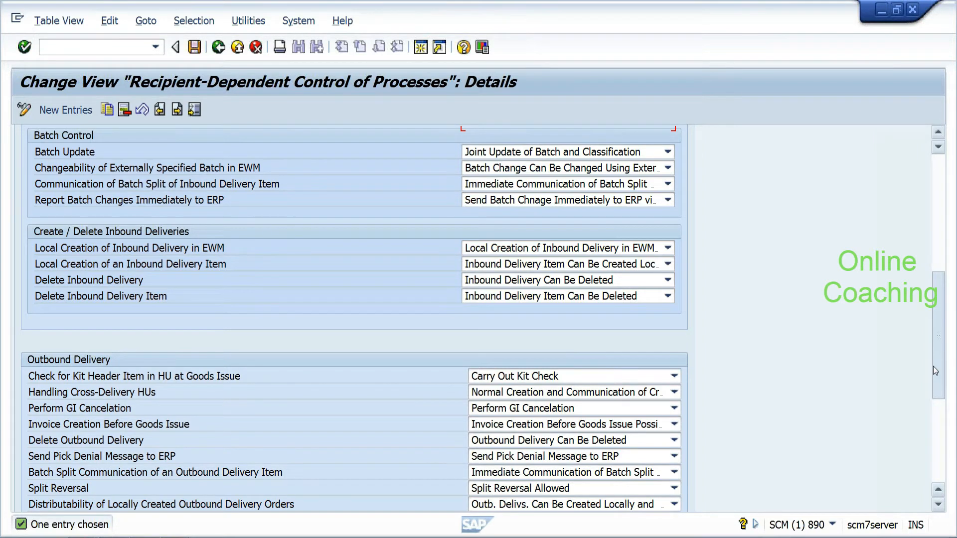
{"action": "scroll", "coordinate": [935, 371], "scroll_direction": "down", "scroll_amount": 2}
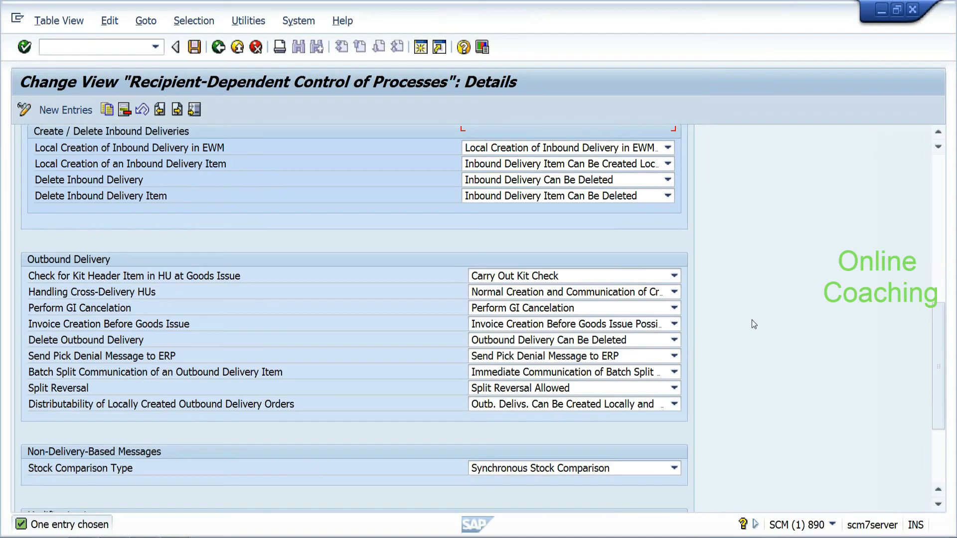
Step: Check the Send Pick Denial Message to ERP options for outbound deliveries and return to the IMG structure
{"action": "left_click", "coordinate": [492, 358]}
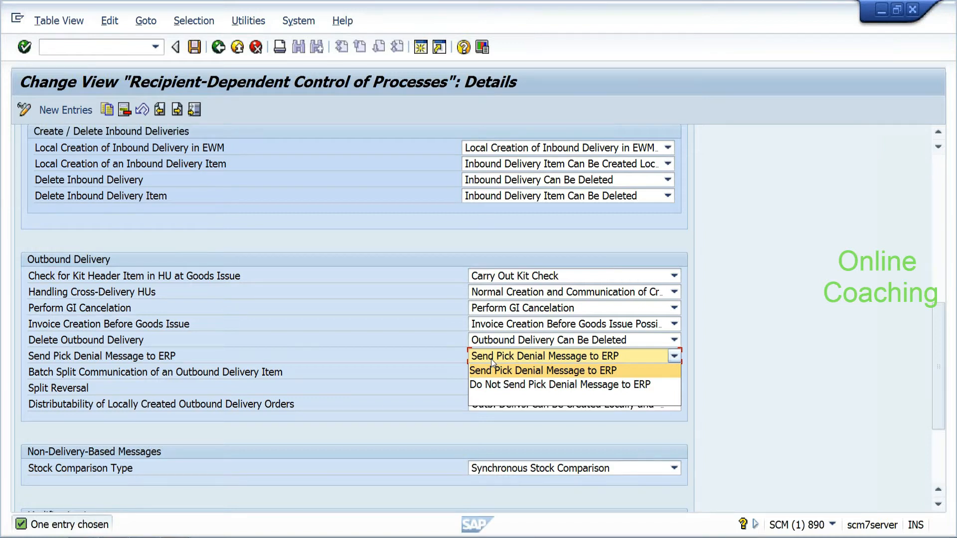
{"action": "left_click", "coordinate": [492, 359]}
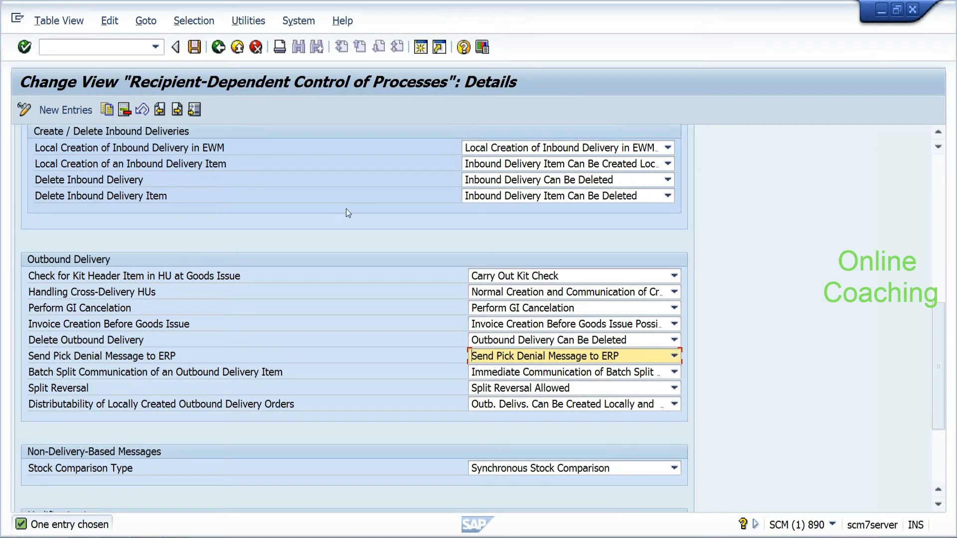
{"action": "left_click", "coordinate": [219, 50]}
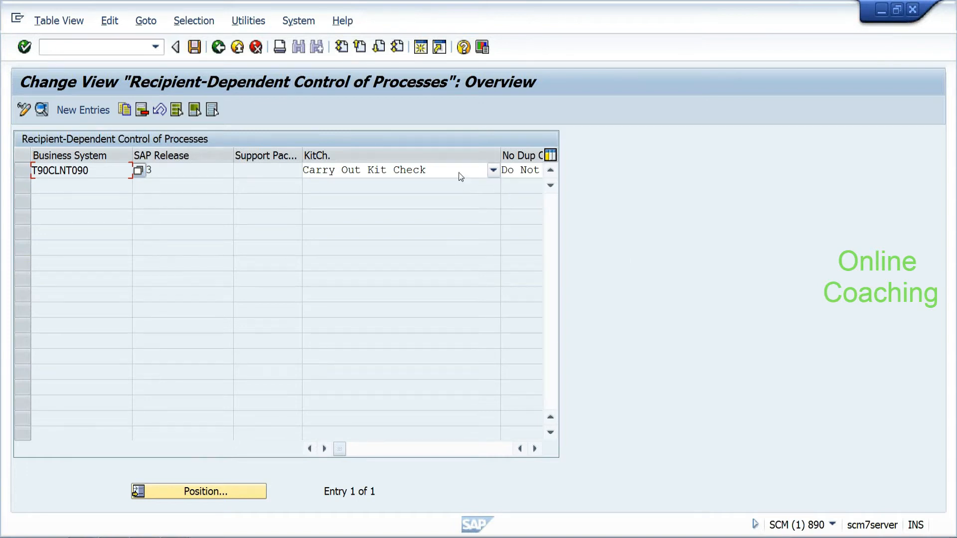
{"action": "left_click", "coordinate": [219, 48]}
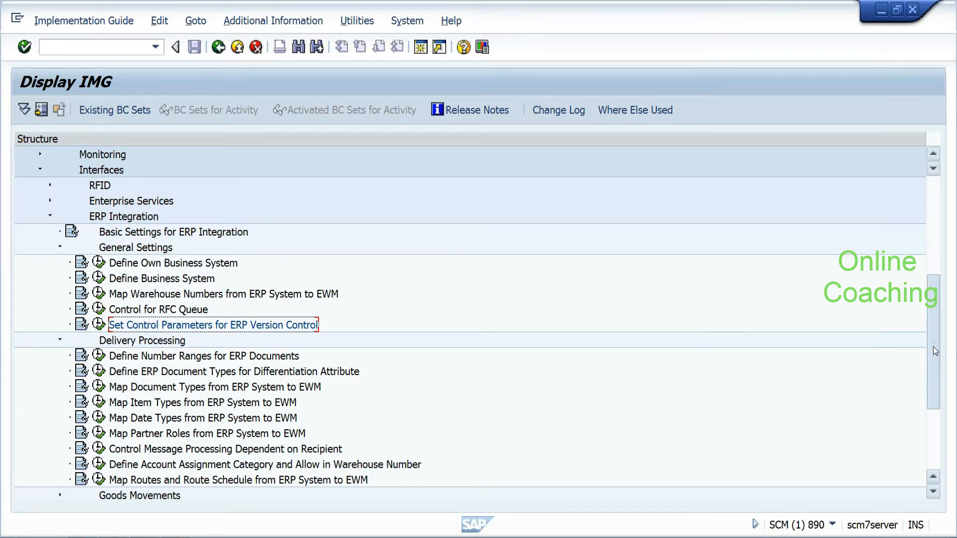
{"action": "left_click_drag", "start_coordinate": [933, 347], "coordinate": [932, 353]}
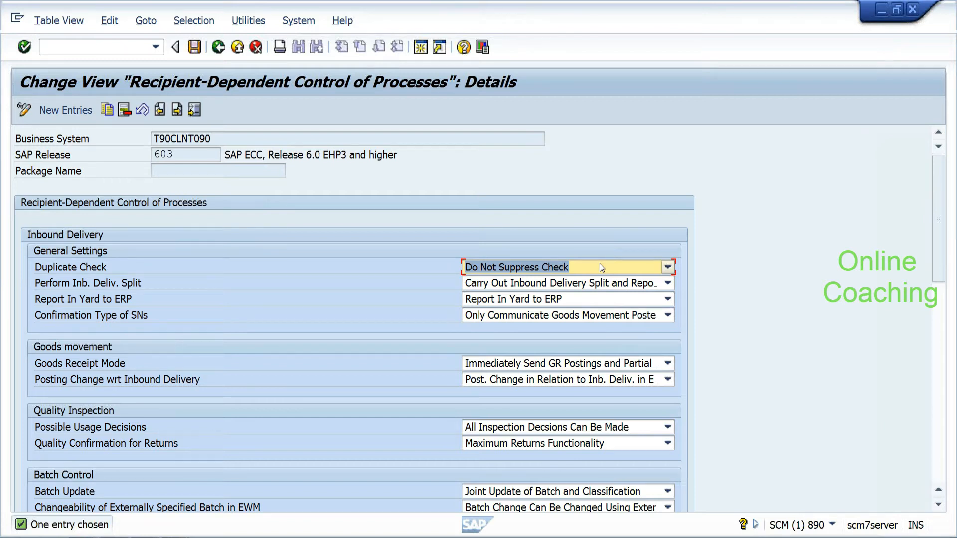
Step: In the T90CLNT090 process control details, review the Report In Yard to ERP and Confirmation Type of SNs options
{"action": "left_click", "coordinate": [582, 300]}
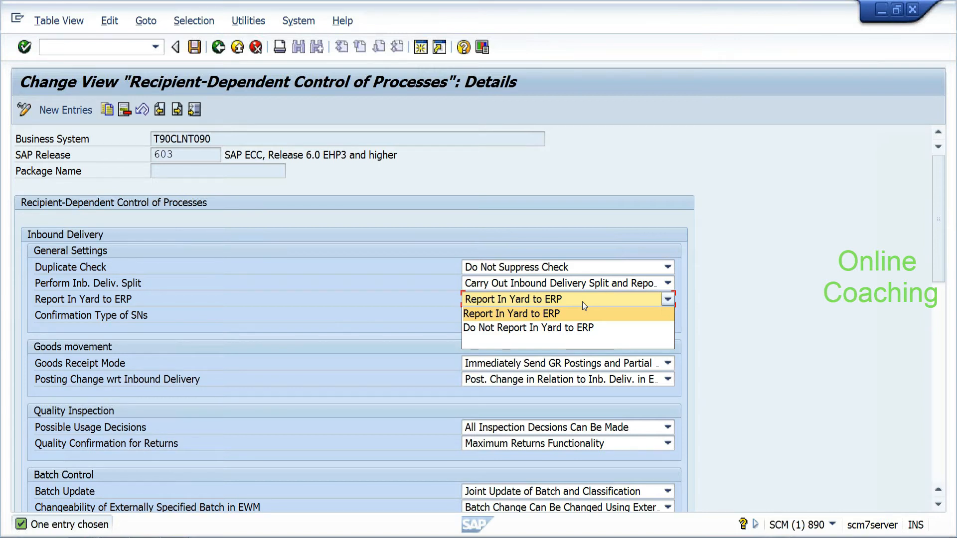
{"action": "left_click", "coordinate": [582, 301]}
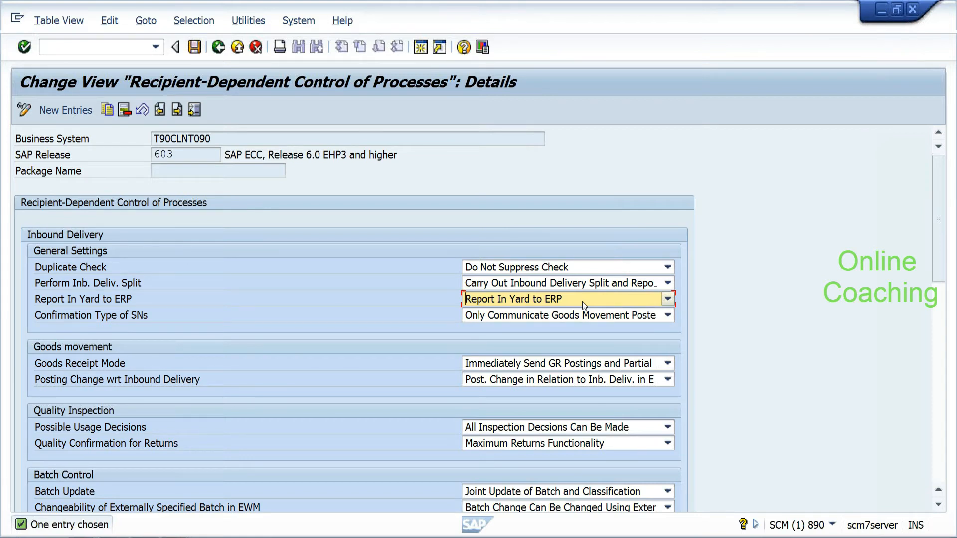
{"action": "left_click", "coordinate": [559, 315]}
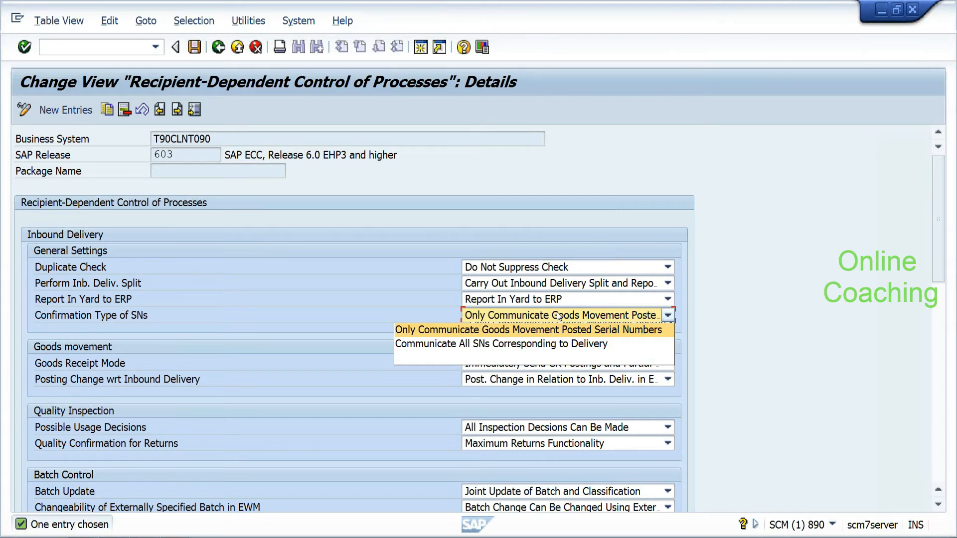
{"action": "left_click", "coordinate": [559, 316]}
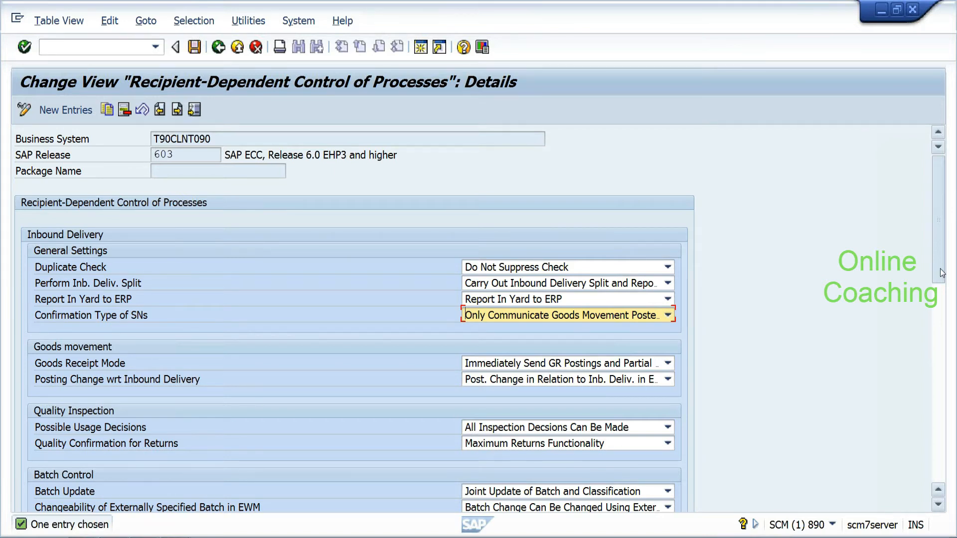
Step: Set the Goods Receipt Mode to Send Full GR When GR Has Been Posted for All Items and return to the IMG structure
{"action": "left_click_drag", "start_coordinate": [941, 273], "coordinate": [942, 274]}
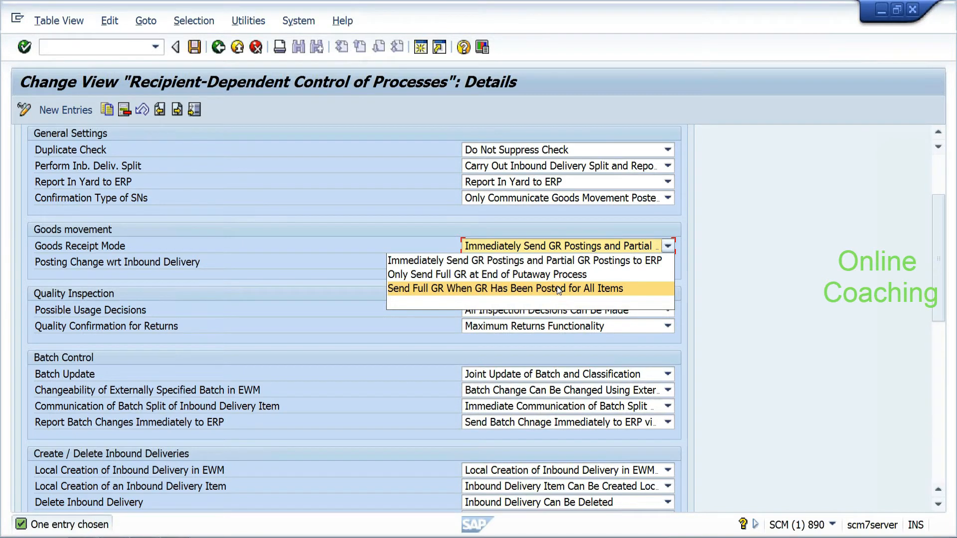
{"action": "left_click", "coordinate": [559, 290]}
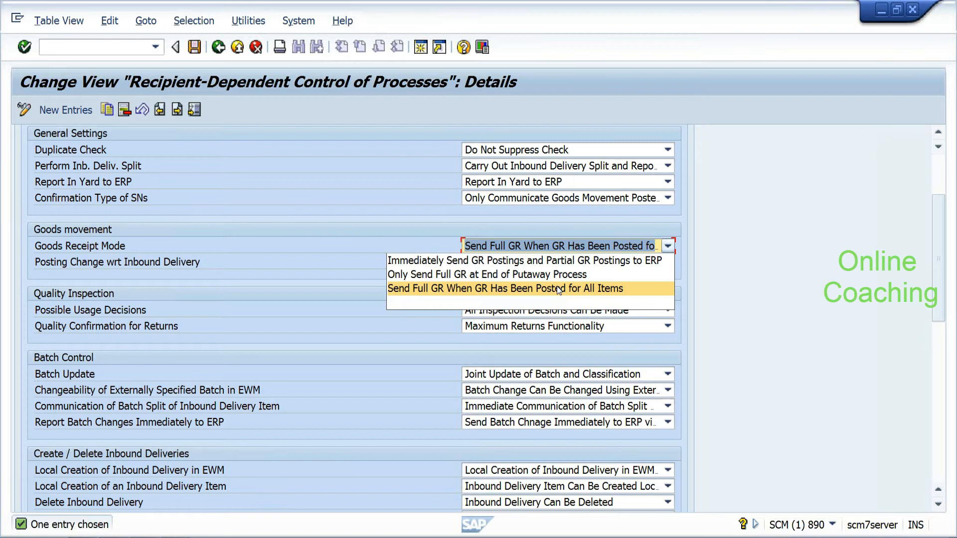
{"action": "left_click", "coordinate": [560, 290]}
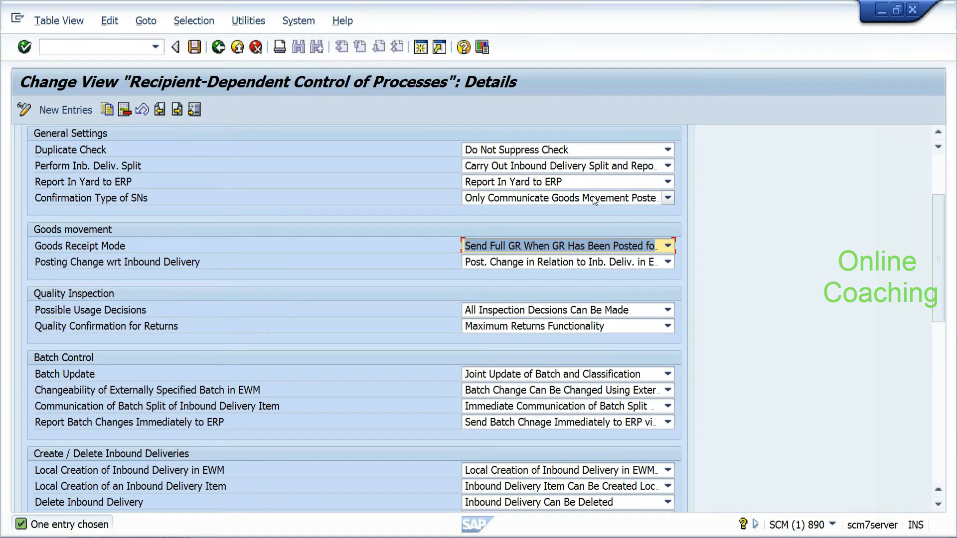
{"action": "left_click", "coordinate": [221, 53]}
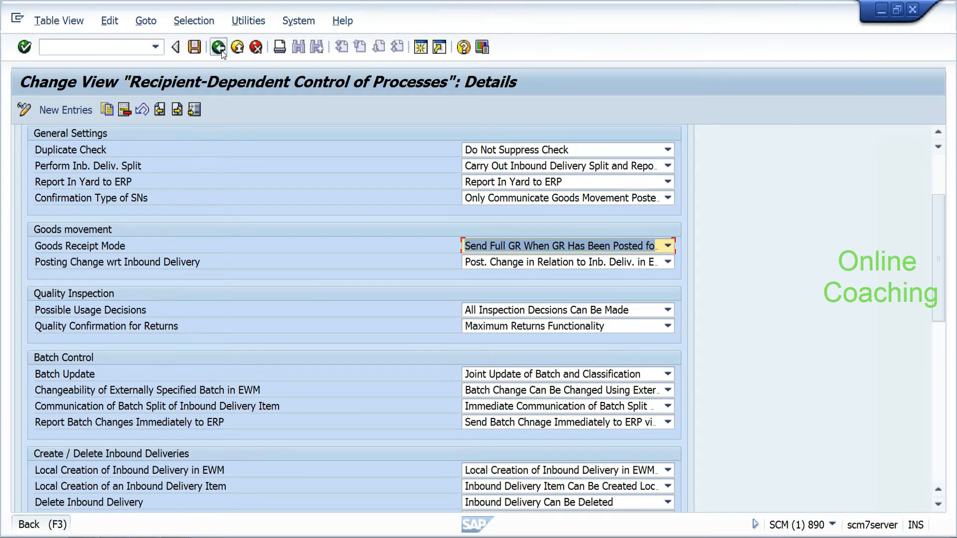
{"action": "left_click", "coordinate": [221, 51]}
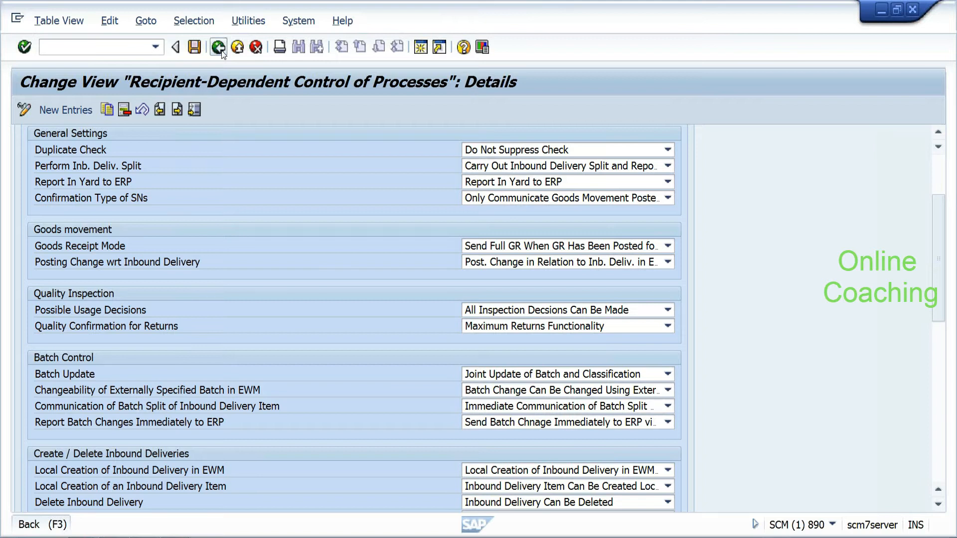
{"action": "left_click", "coordinate": [221, 52]}
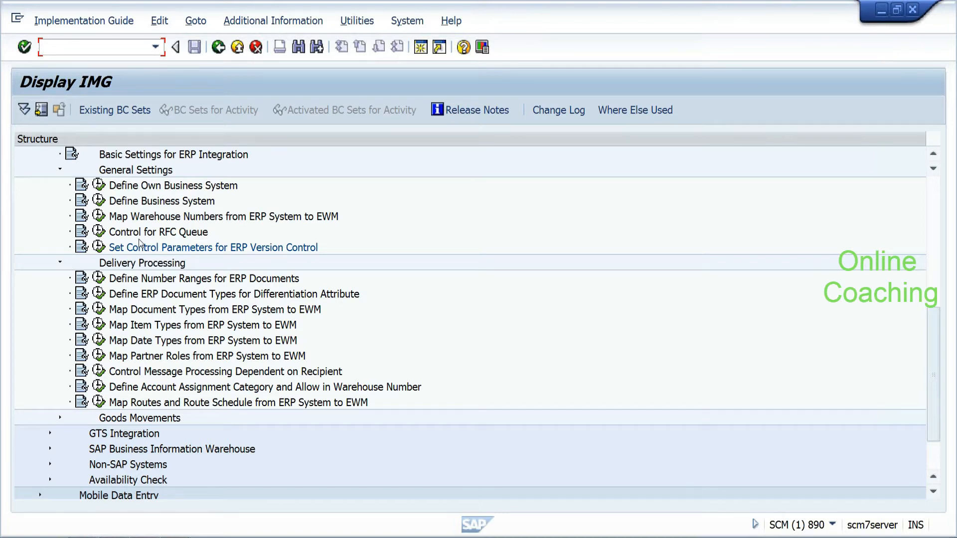
{"action": "left_click", "coordinate": [139, 244]}
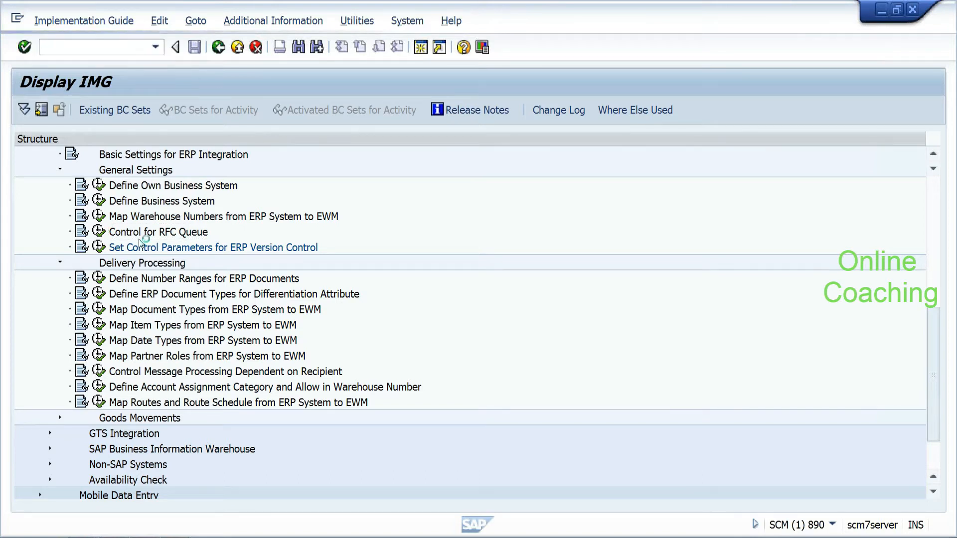
{"action": "right_click", "coordinate": [139, 237]}
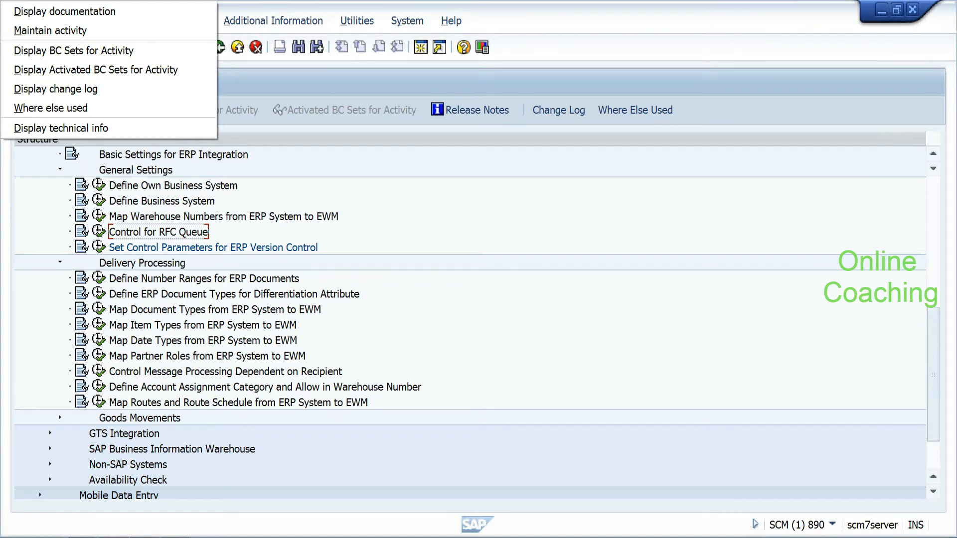
{"action": "key", "text": "Escape"}
Step: Consult the QIN Scheduler procedure in the PDF configuration guide and view the registered inbound queues in SAP transaction SMQR
{"action": "key", "text": "alt+Tab"}
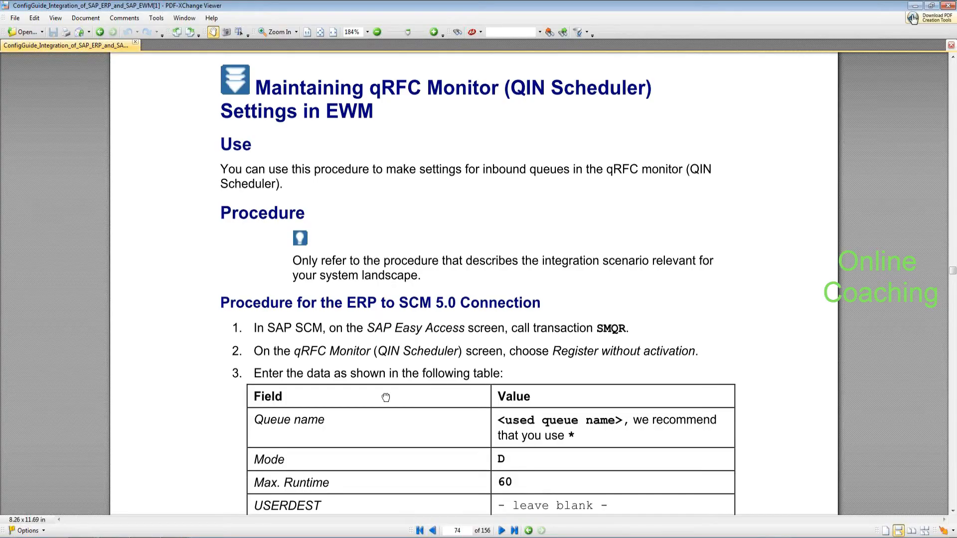
{"action": "left_click_drag", "start_coordinate": [386, 397], "coordinate": [381, 339]}
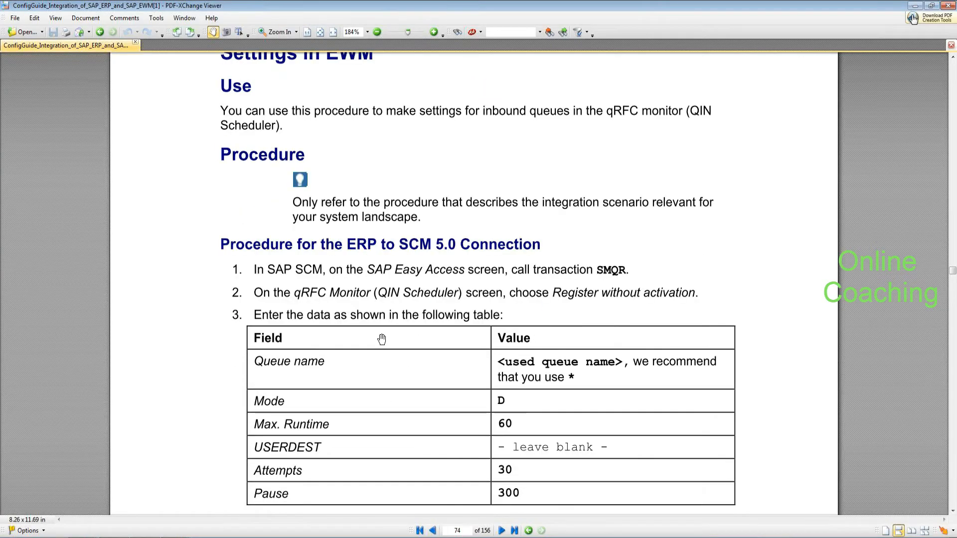
{"action": "key", "text": "alt+Tab"}
{"action": "type", "text": "/nsmqr"}
{"action": "key", "text": "Return"}
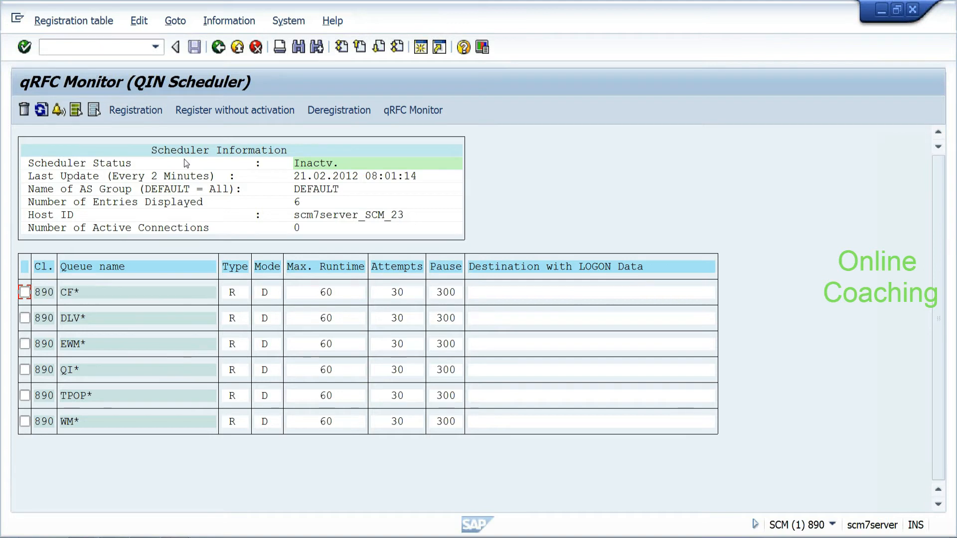
{"action": "left_click", "coordinate": [219, 48]}
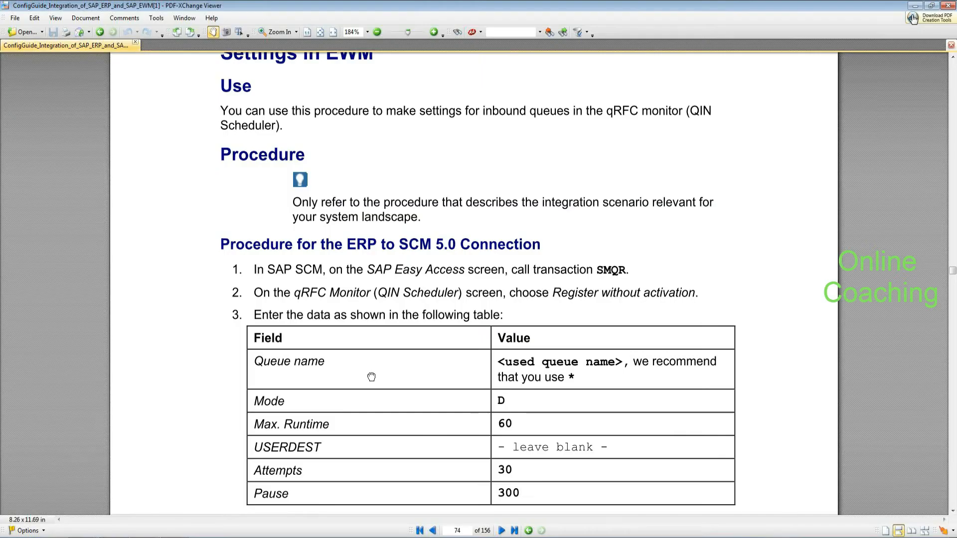
Step: Read the PDF guide's procedures for the QOUT Scheduler, business system definition and ERP version control parameters
{"action": "left_click_drag", "start_coordinate": [372, 376], "coordinate": [352, 227]}
{"action": "left_click_drag", "start_coordinate": [387, 319], "coordinate": [387, 316]}
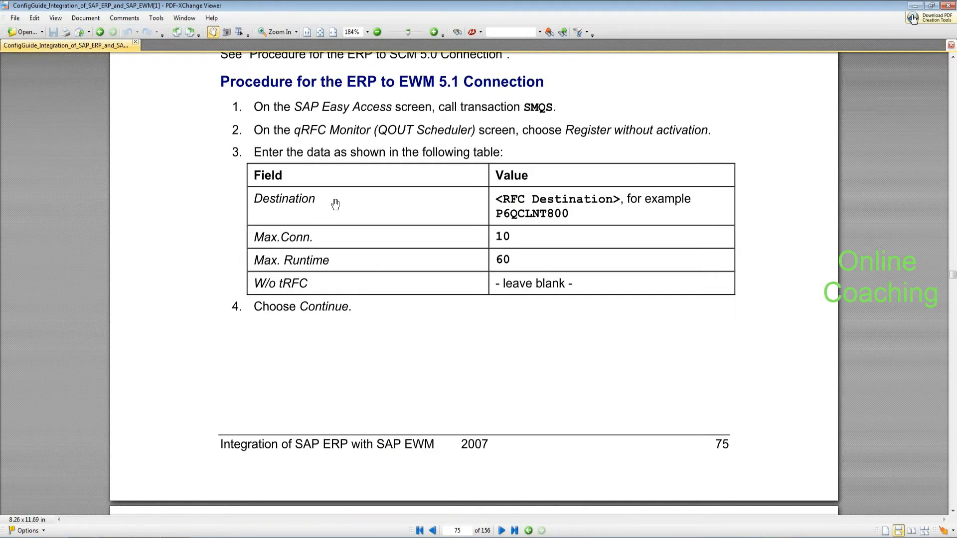
{"action": "scroll", "coordinate": [316, 123], "scroll_direction": "down", "scroll_amount": 10}
{"action": "scroll", "coordinate": [335, 375], "scroll_direction": "down", "scroll_amount": 9}
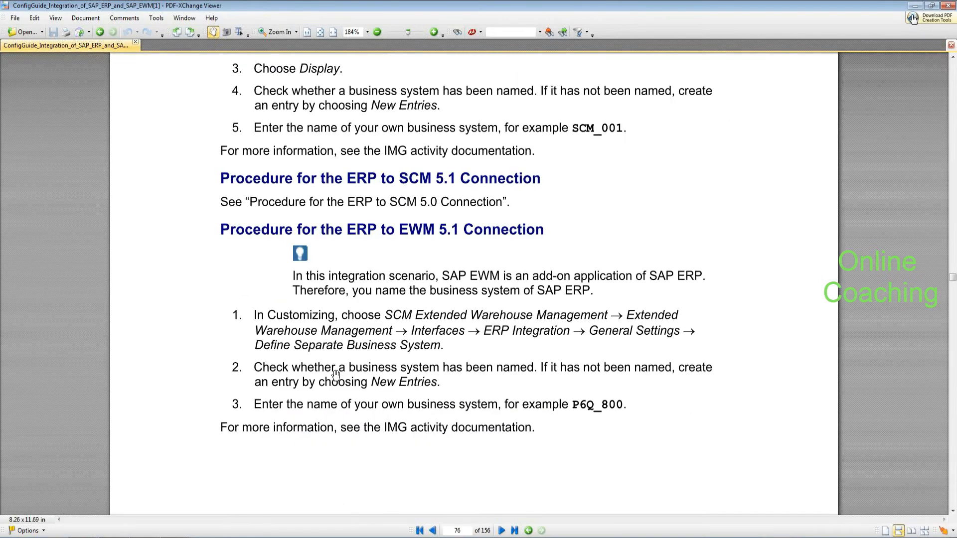
{"action": "scroll", "coordinate": [336, 374], "scroll_direction": "down", "scroll_amount": 15}
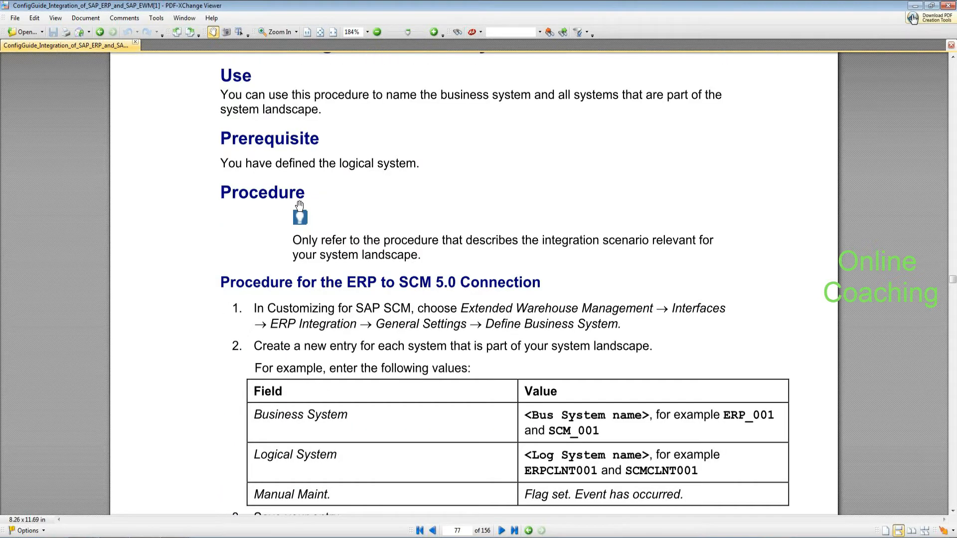
{"action": "scroll", "coordinate": [299, 204], "scroll_direction": "down", "scroll_amount": 10}
{"action": "scroll", "coordinate": [299, 204], "scroll_direction": "down", "scroll_amount": 15}
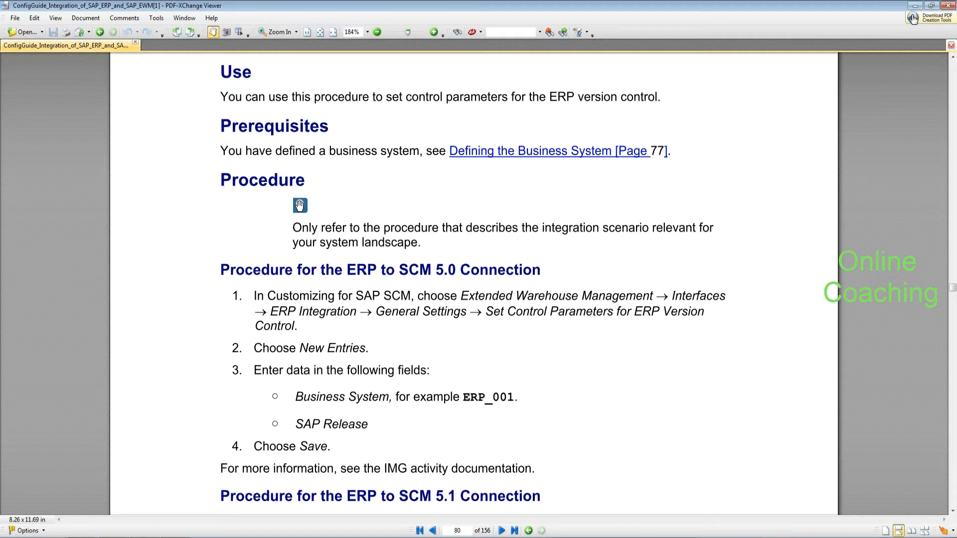
{"action": "scroll", "coordinate": [299, 205], "scroll_direction": "down", "scroll_amount": 10}
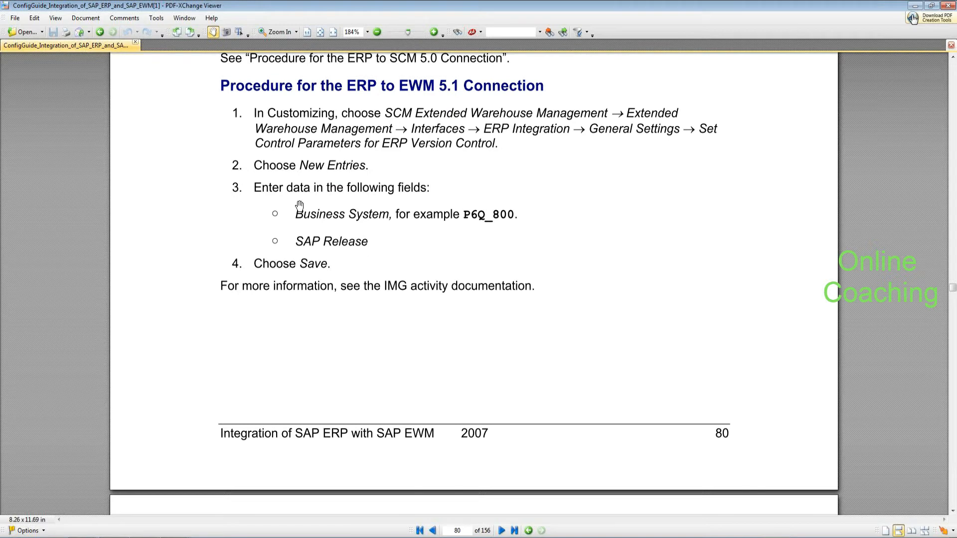
Step: Continue through the guide to the ISO code, number range interval and delivery priority procedures
{"action": "scroll", "coordinate": [299, 206], "scroll_direction": "down", "scroll_amount": 5}
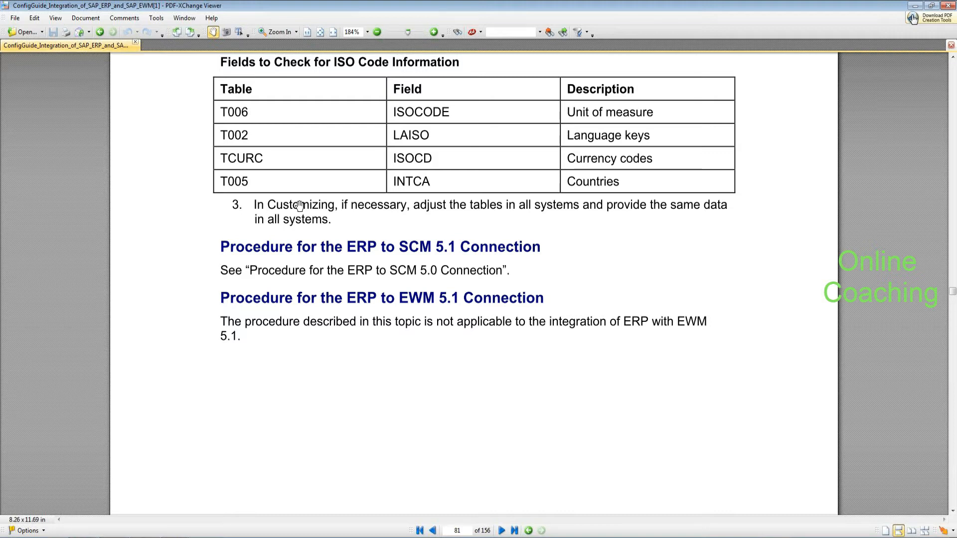
{"action": "scroll", "coordinate": [299, 205], "scroll_direction": "down", "scroll_amount": 5}
{"action": "scroll", "coordinate": [299, 205], "scroll_direction": "down", "scroll_amount": 5}
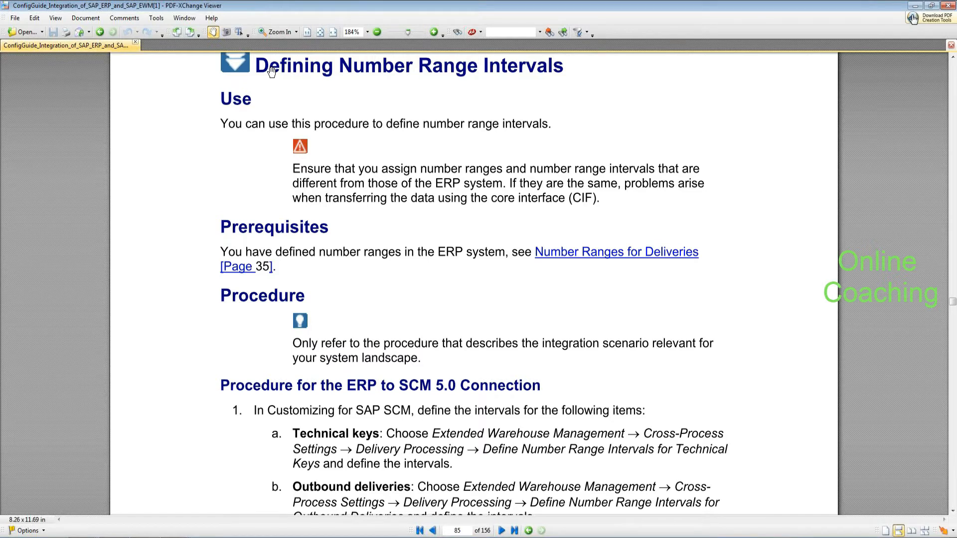
{"action": "scroll", "coordinate": [352, 389], "scroll_direction": "down", "scroll_amount": 5}
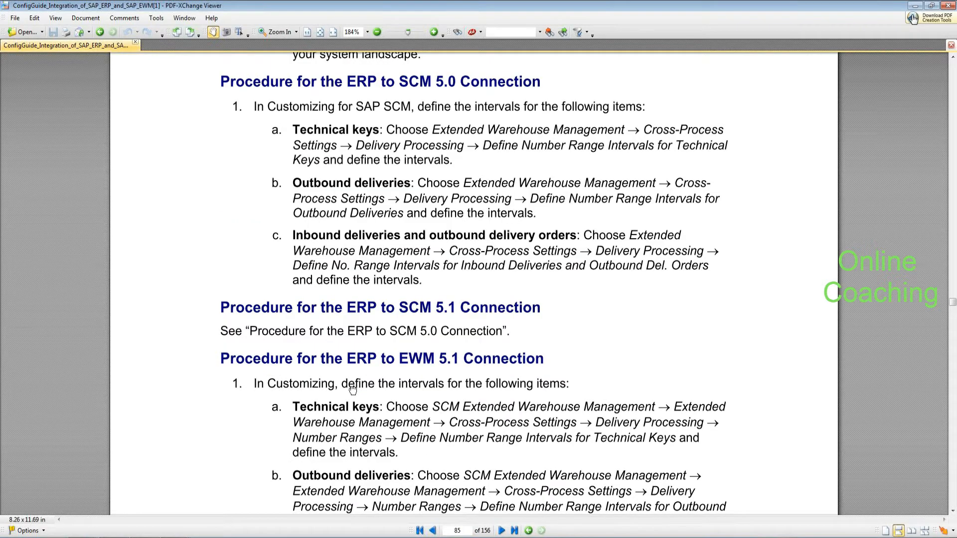
{"action": "scroll", "coordinate": [352, 390], "scroll_direction": "down", "scroll_amount": 10}
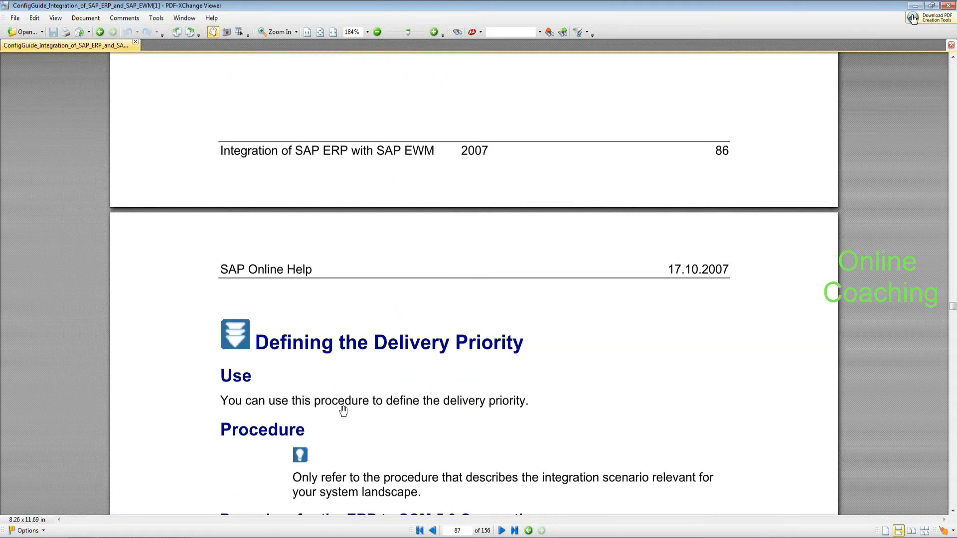
{"action": "scroll", "coordinate": [344, 411], "scroll_direction": "down", "scroll_amount": 2}
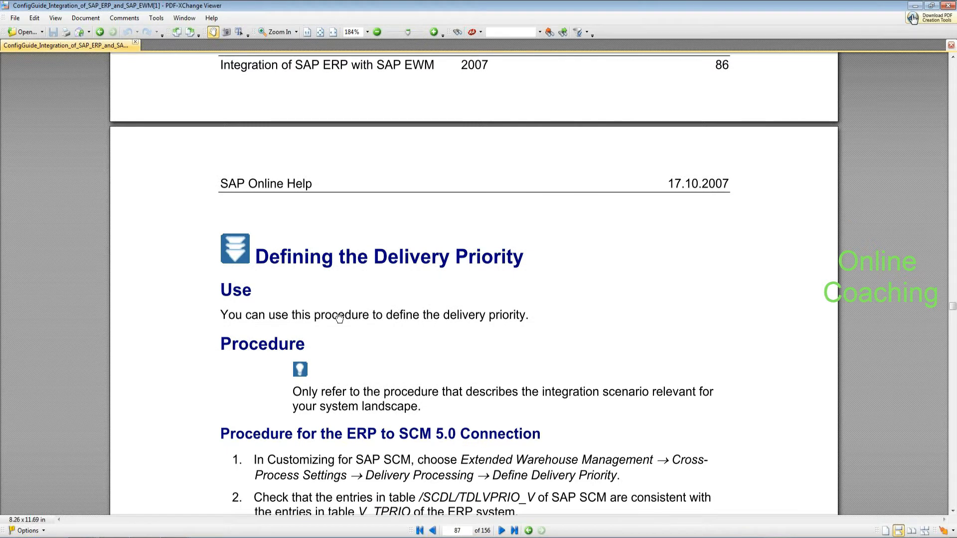
{"action": "scroll", "coordinate": [340, 318], "scroll_direction": "down", "scroll_amount": 4}
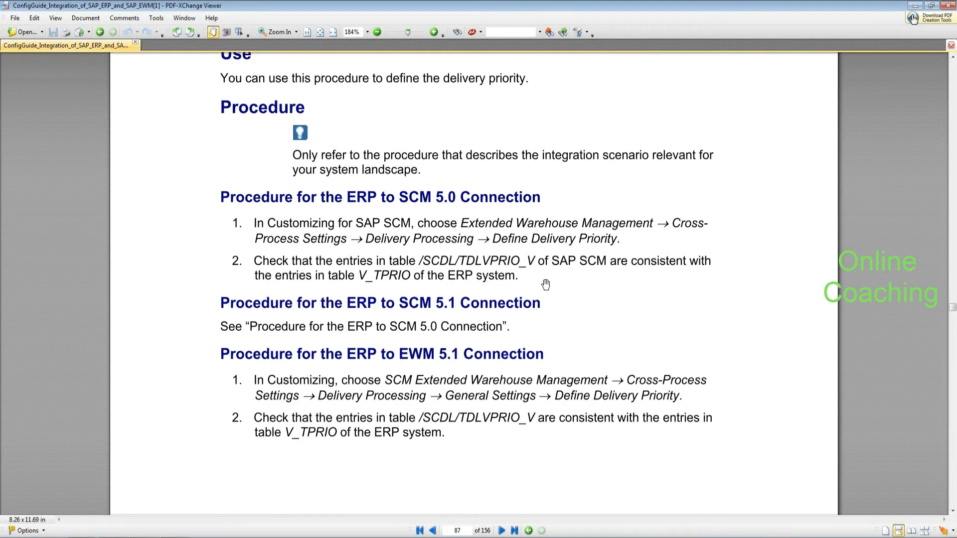
Step: Switch back to SAP Easy Access and start transaction SPRO
{"action": "key", "text": "alt+Tab"}
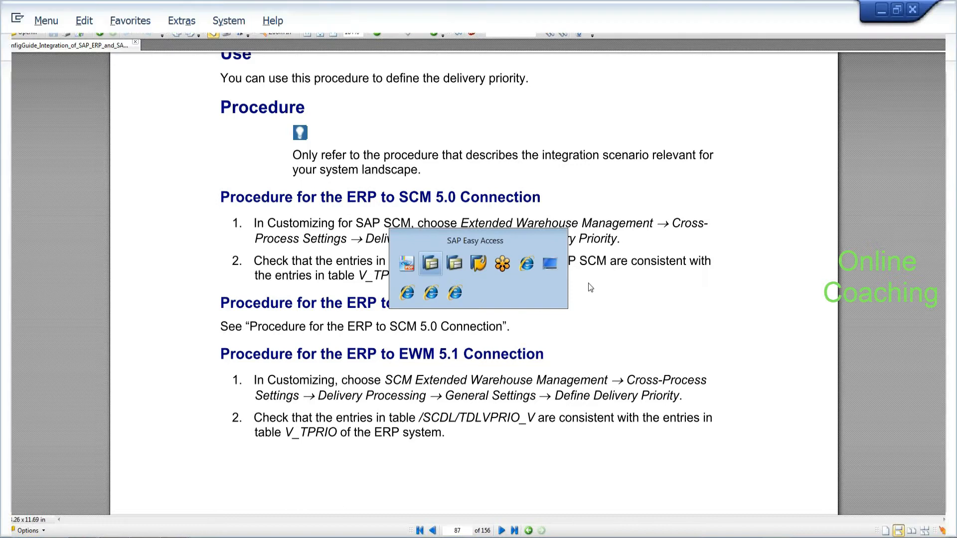
{"action": "type", "text": "spro"}
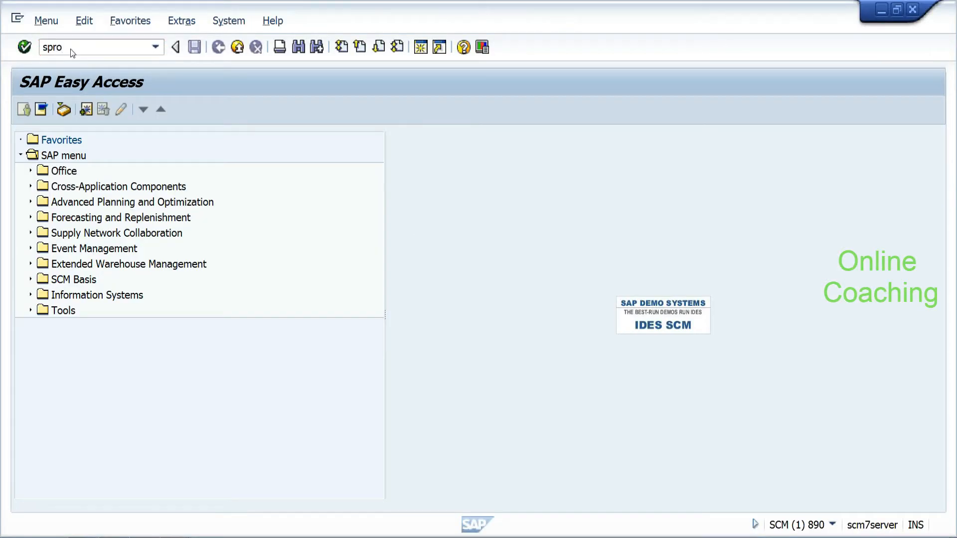
{"action": "key", "text": "Return"}
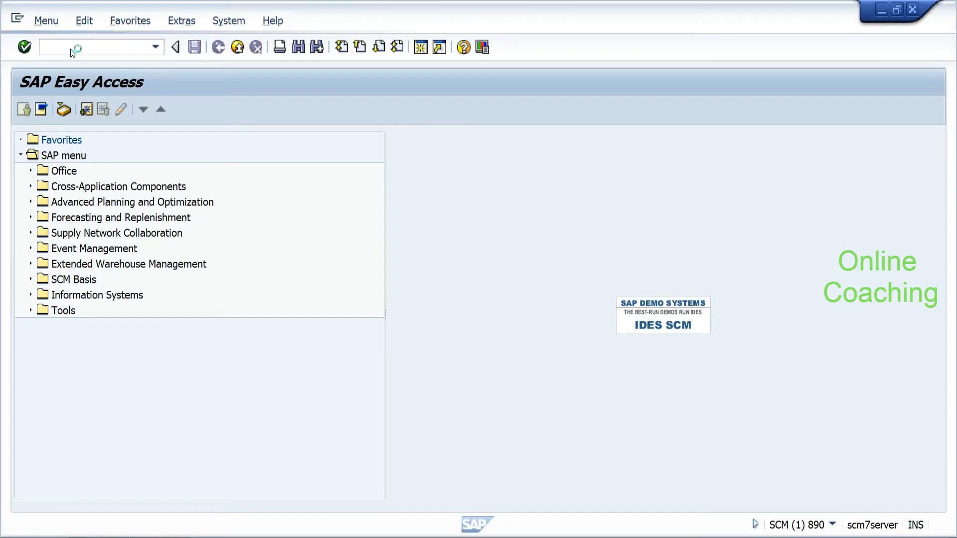
Step: Open the SAP Reference IMG and expand the Extended Warehouse Management master data activities
{"action": "left_click", "coordinate": [61, 112]}
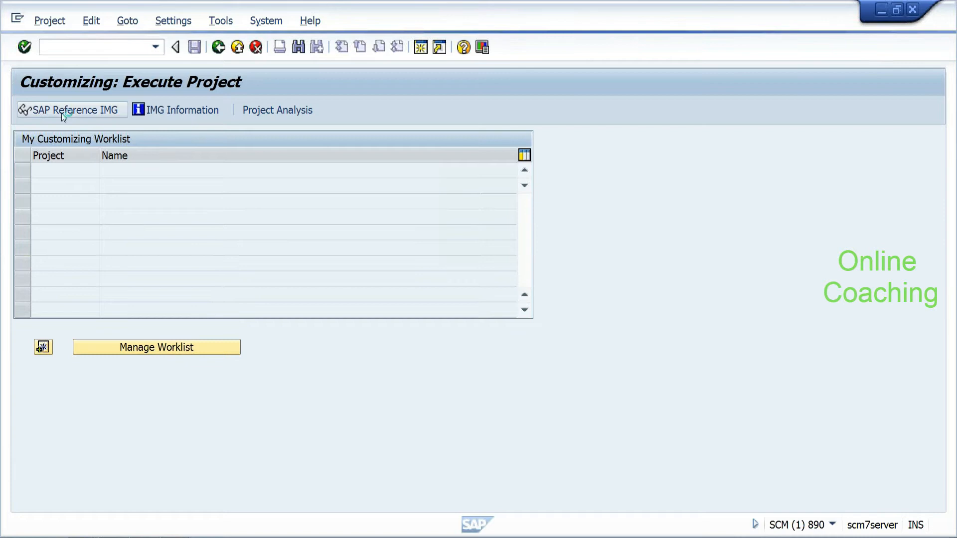
{"action": "left_click", "coordinate": [29, 263]}
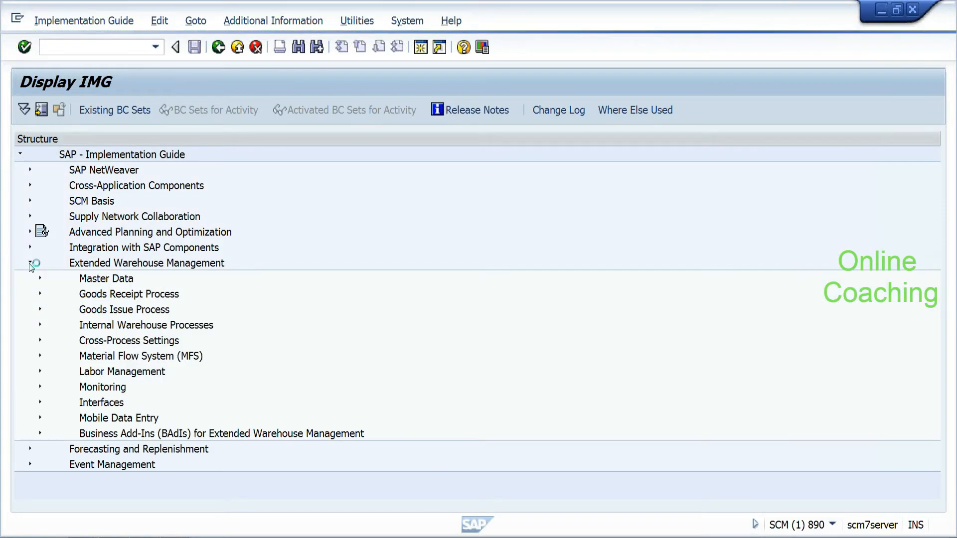
{"action": "left_click", "coordinate": [40, 278]}
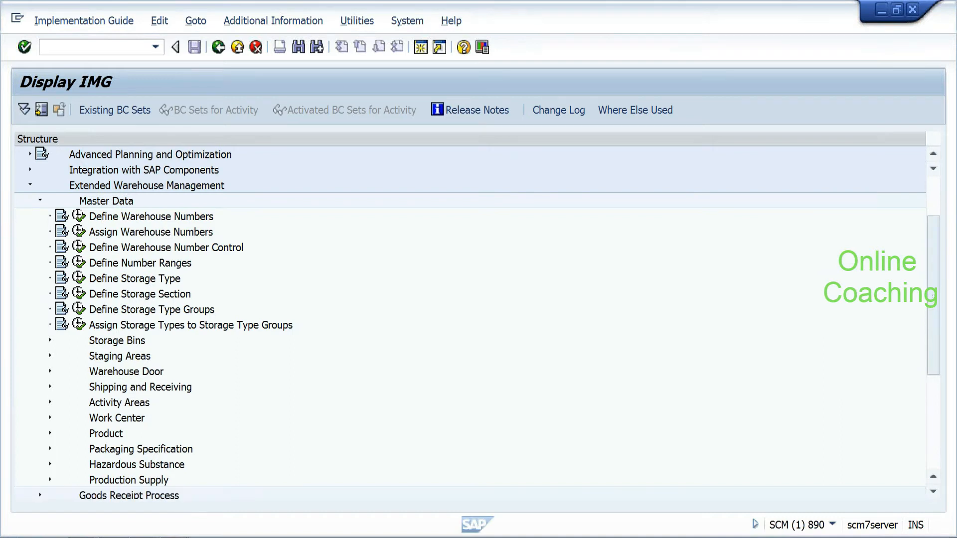
Step: Switch to the ERP system session (ECC client 800) and start transaction CFM1
{"action": "left_click", "coordinate": [178, 537]}
{"action": "left_click", "coordinate": [180, 525]}
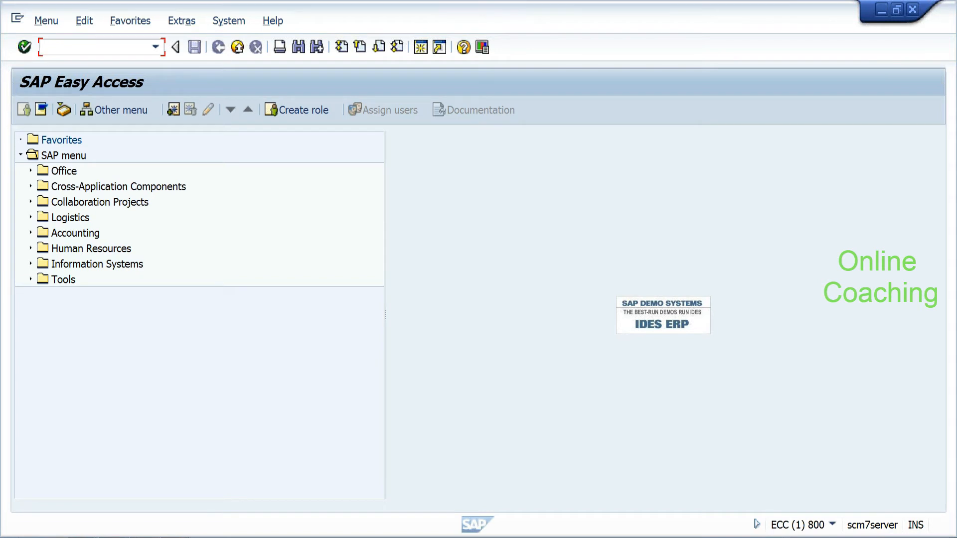
{"action": "type", "text": "cfm1"}
{"action": "key", "text": "Return"}
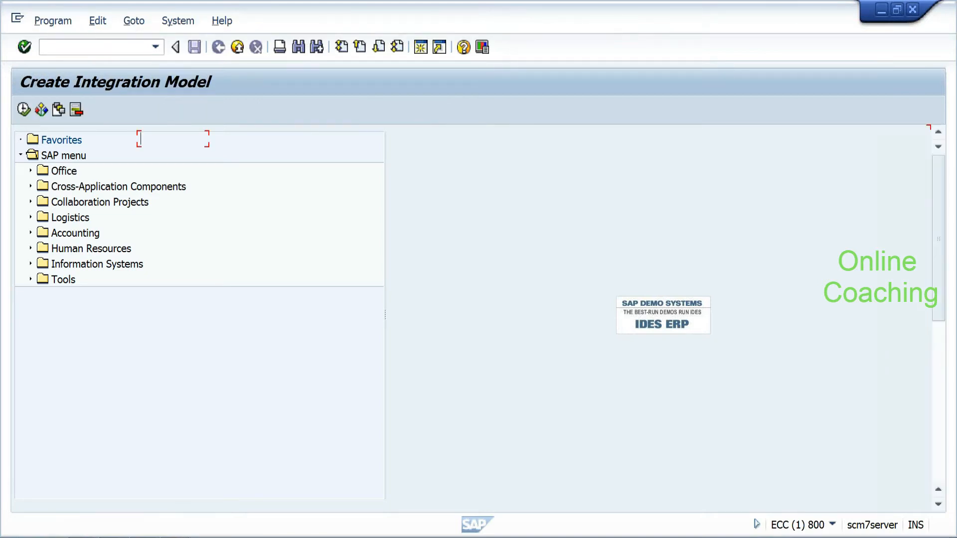
Step: Fill in the integration model header with model name test_ewm, logical system APOCLNT890 and APO application MATERIAL
{"action": "key", "text": "BackSpace"}
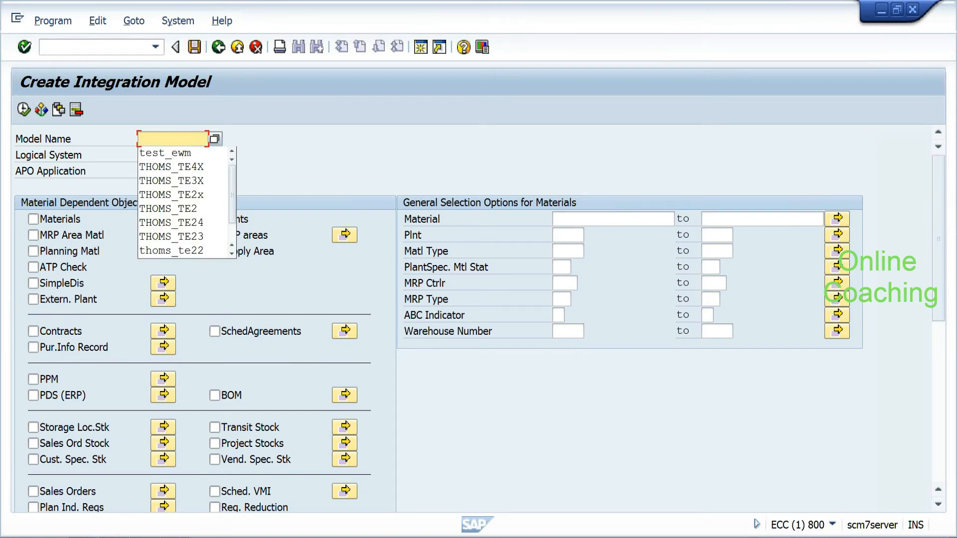
{"action": "key", "text": "Down"}
{"action": "key", "text": "Return"}
{"action": "key", "text": "Tab"}
{"action": "key", "text": "BackSpace"}
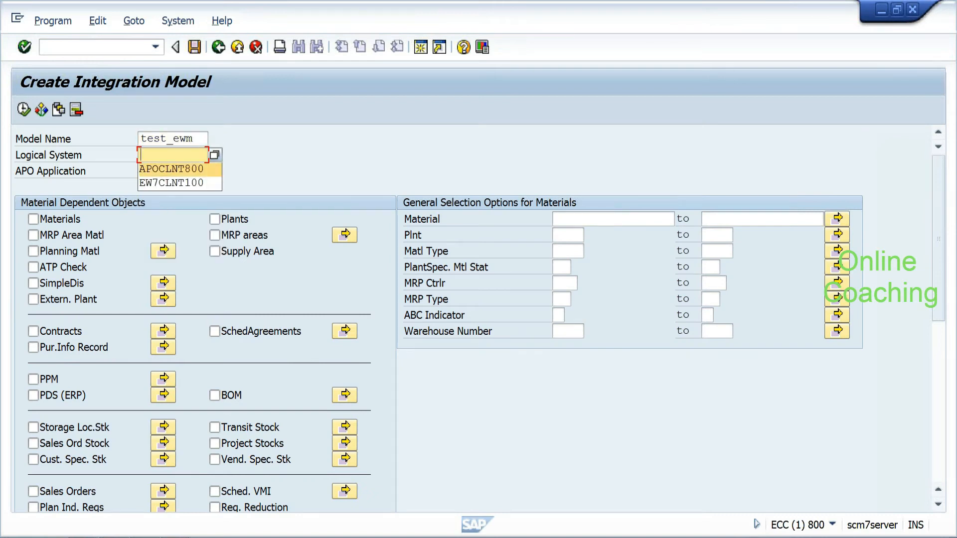
{"action": "key", "text": "Down"}
{"action": "key", "text": "BackSpace"}
{"action": "key", "text": "BackSpace"}
{"action": "key", "text": "BackSpace"}
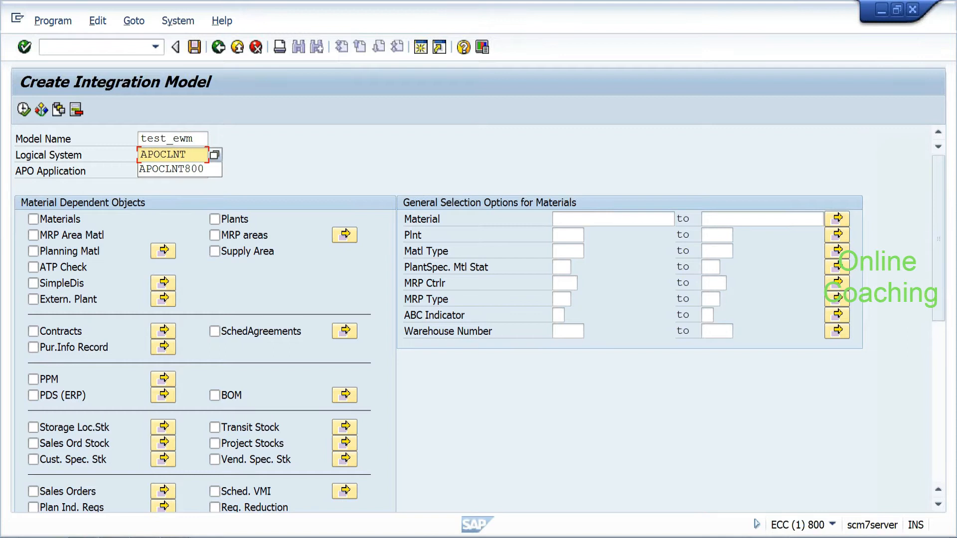
{"action": "type", "text": "890"}
{"action": "key", "text": "Tab"}
{"action": "key", "text": "BackSpace"}
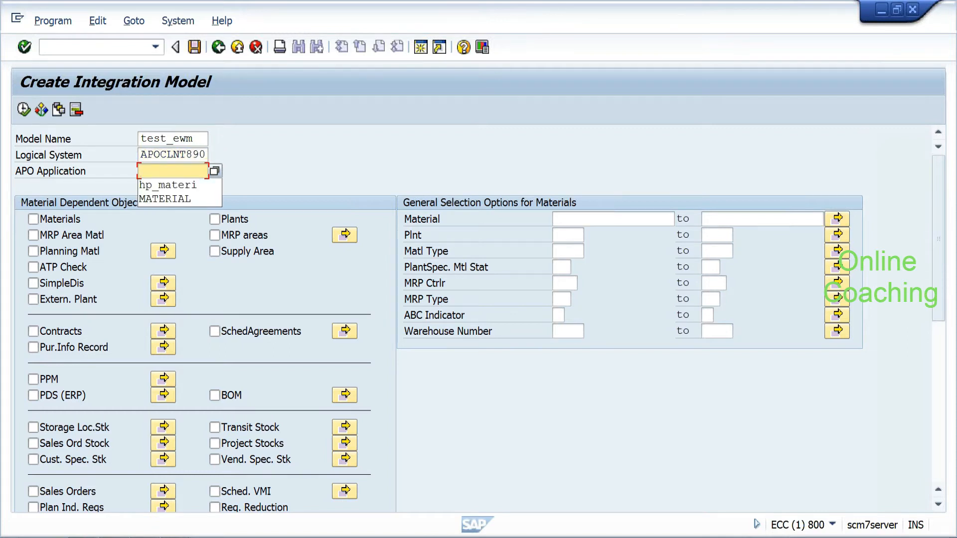
{"action": "key", "text": "Down"}
{"action": "key", "text": "Down"}
{"action": "key", "text": "Return"}
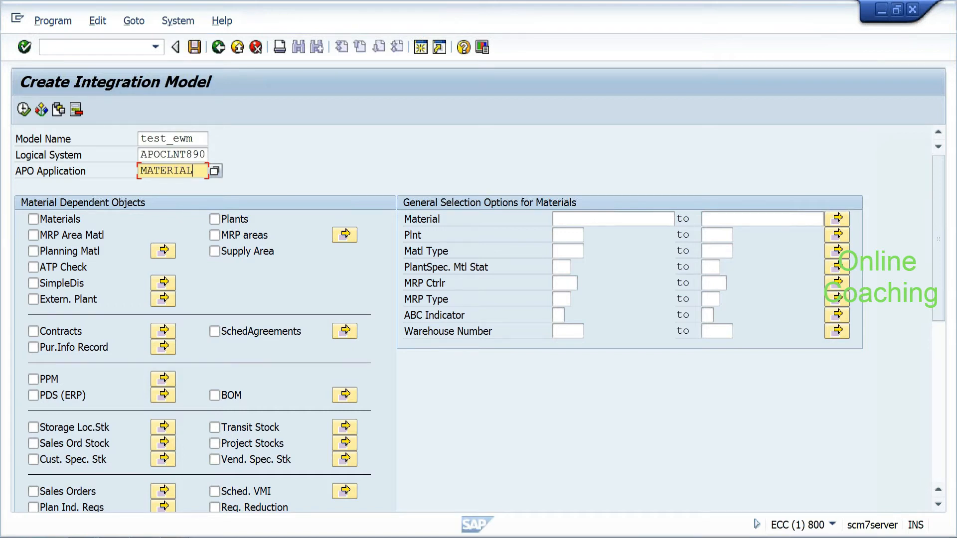
Step: Change the integration model's name to test_ew7
{"action": "left_click", "coordinate": [197, 139]}
{"action": "key", "text": "BackSpace"}
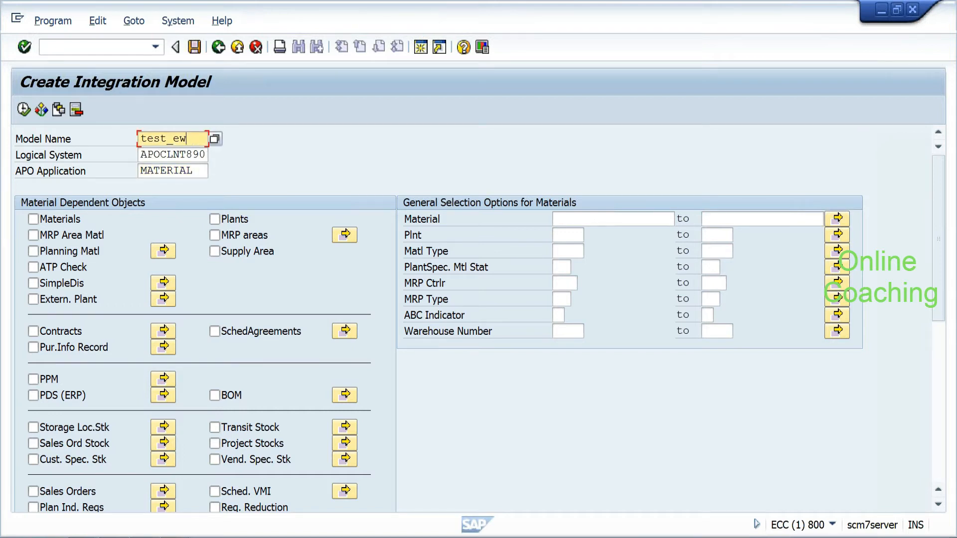
{"action": "type", "text": "7"}
{"action": "left_click", "coordinate": [195, 171]}
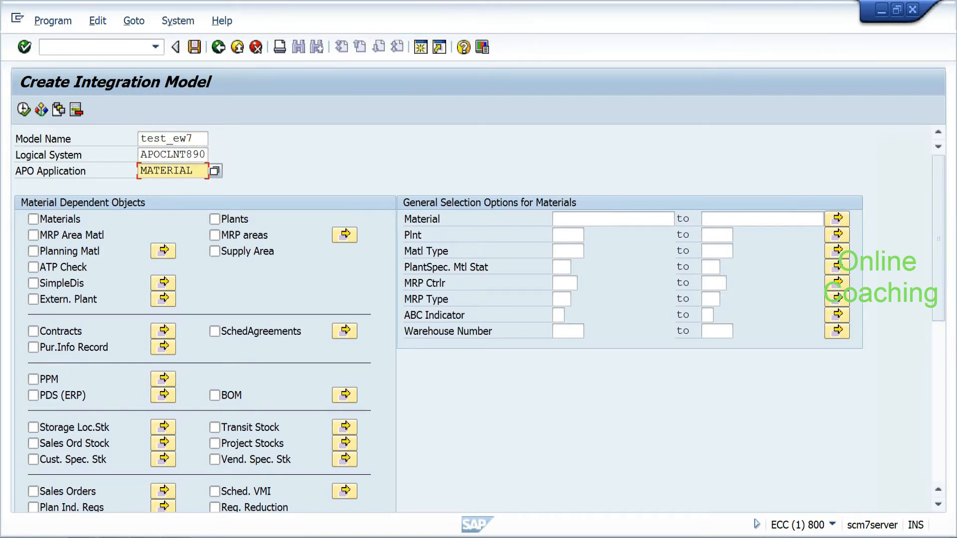
{"action": "left_click", "coordinate": [167, 139]}
{"action": "left_click_drag", "start_coordinate": [167, 138], "coordinate": [140, 138]}
{"action": "left_click", "coordinate": [194, 139]}
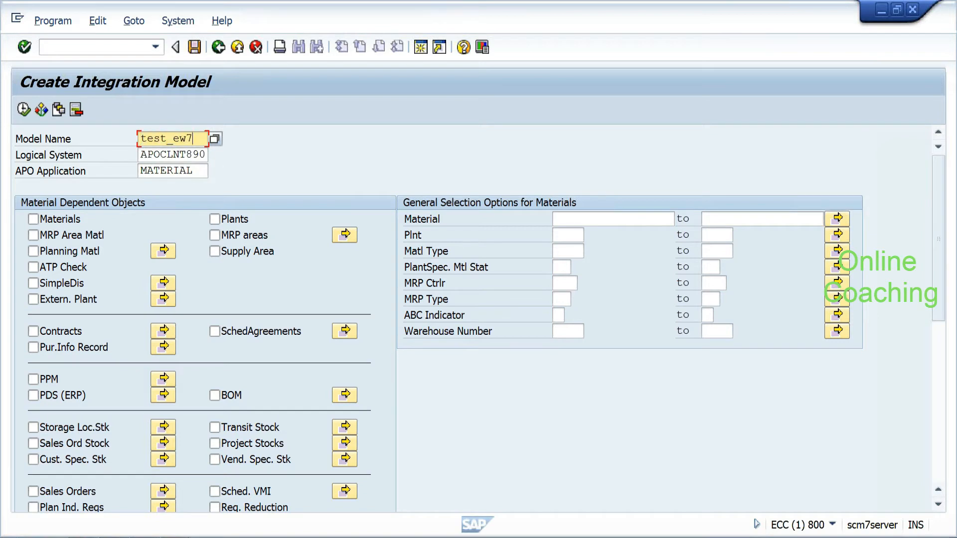
Step: Include Materials in the integration model and restrict the material selection to HYD_RICE1
{"action": "left_click", "coordinate": [33, 219]}
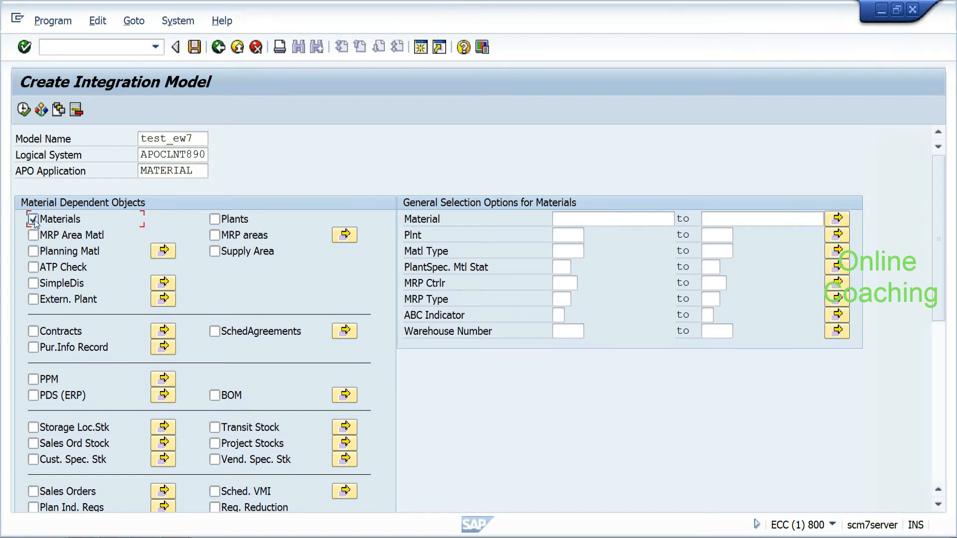
{"action": "left_click", "coordinate": [557, 220]}
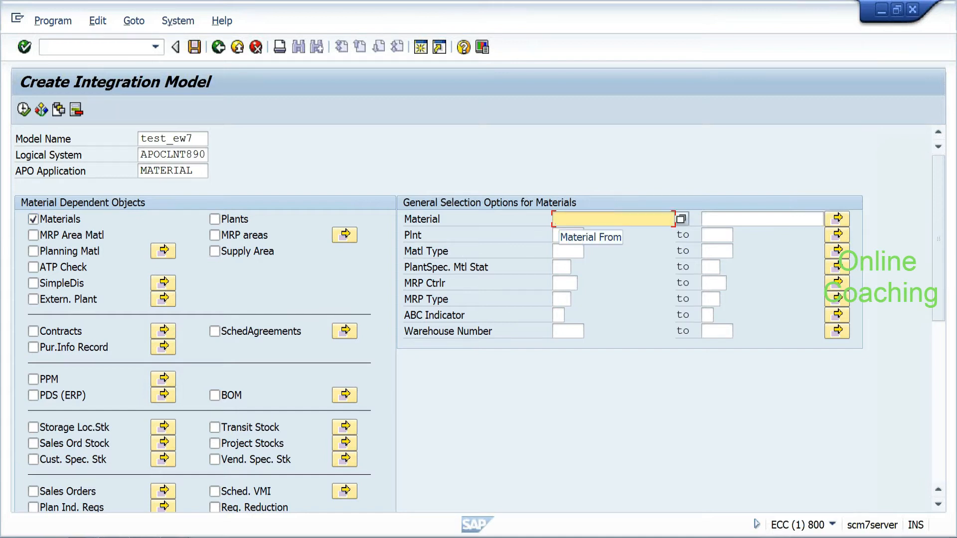
{"action": "key", "text": "space"}
{"action": "type", "text": "hy"}
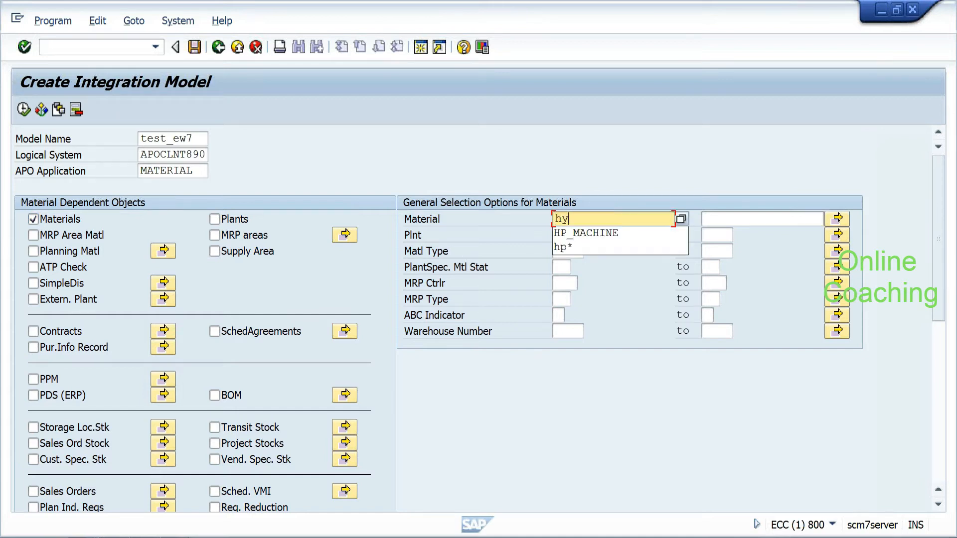
{"action": "type", "text": "d_rice1"}
{"action": "key", "text": "Return"}
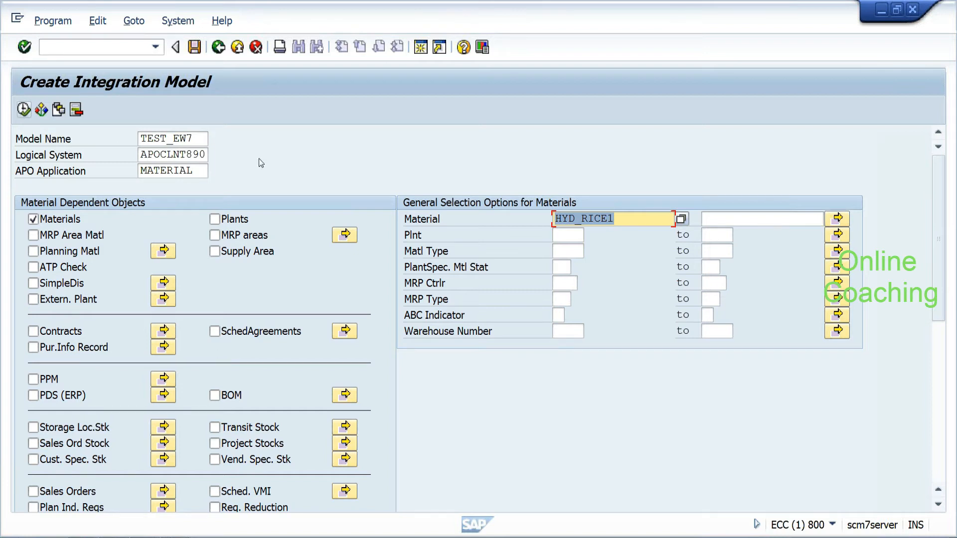
{"action": "left_click_drag", "start_coordinate": [941, 240], "coordinate": [794, 377]}
{"action": "left_click_drag", "start_coordinate": [938, 262], "coordinate": [933, 413]}
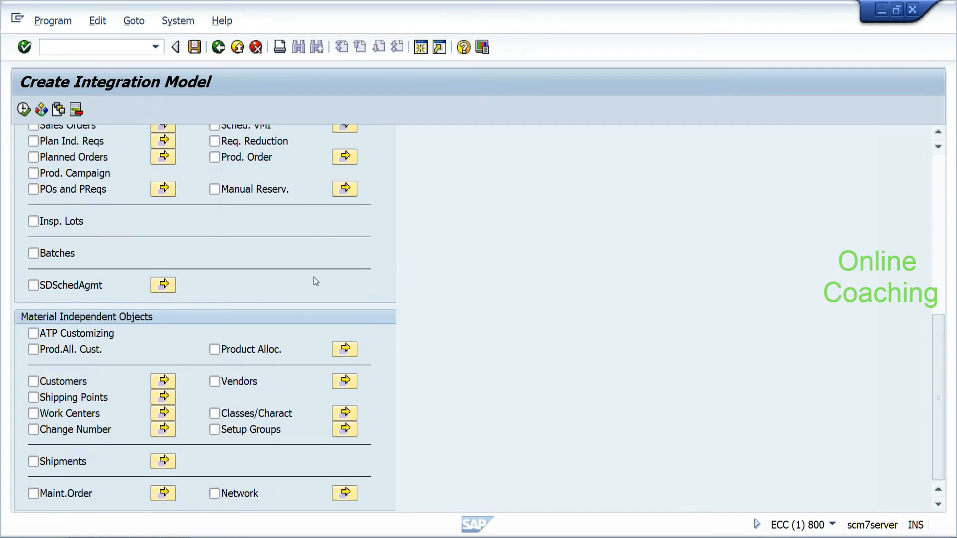
{"action": "left_click_drag", "start_coordinate": [937, 389], "coordinate": [929, 372]}
{"action": "left_click", "coordinate": [33, 448]}
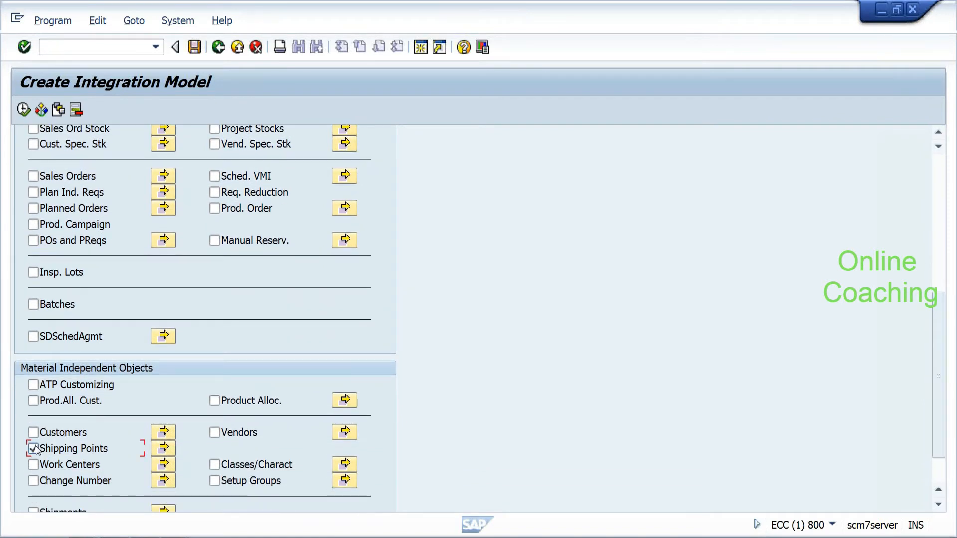
{"action": "left_click", "coordinate": [163, 450]}
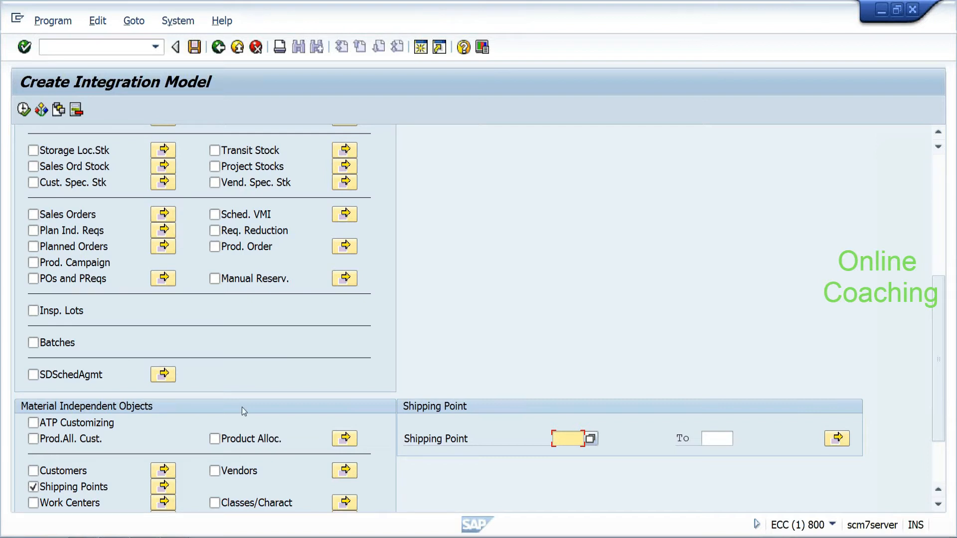
{"action": "left_click", "coordinate": [33, 486]}
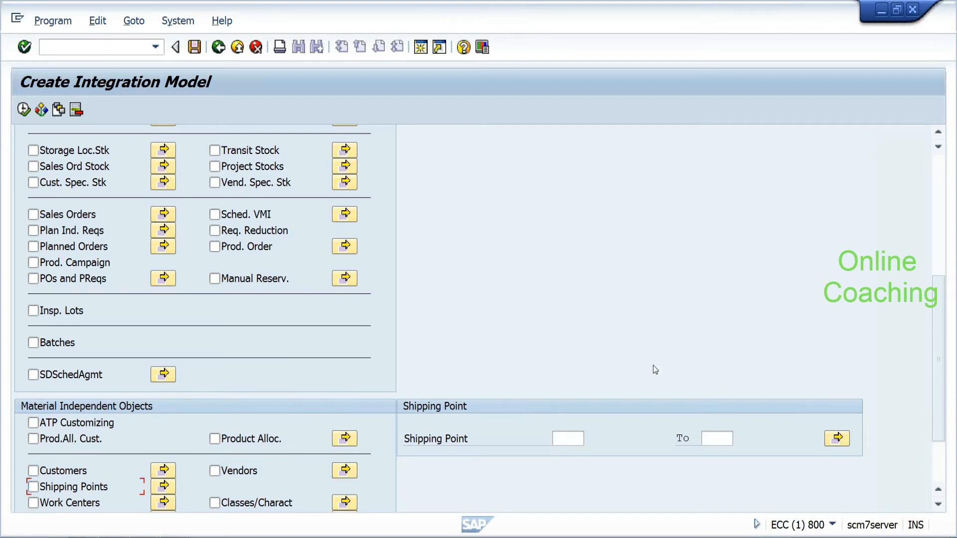
{"action": "left_click_drag", "start_coordinate": [932, 314], "coordinate": [935, 194]}
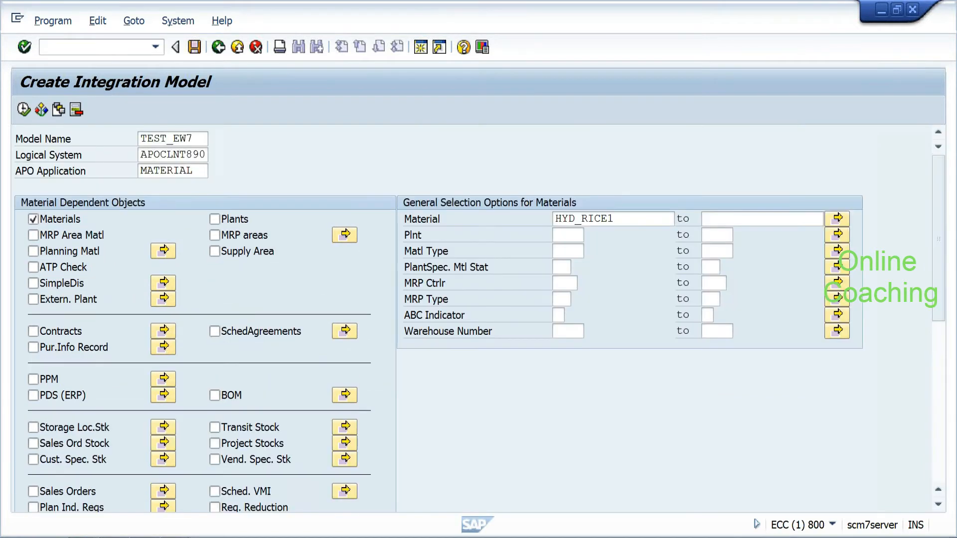
Step: Execute the model selection and generate the integration model for Material Master Data
{"action": "left_click", "coordinate": [23, 109]}
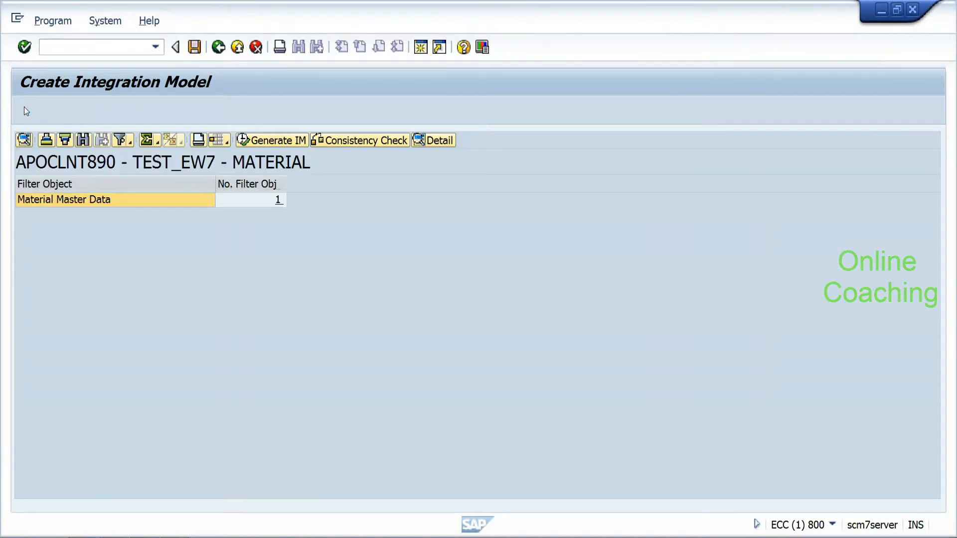
{"action": "left_click", "coordinate": [97, 201]}
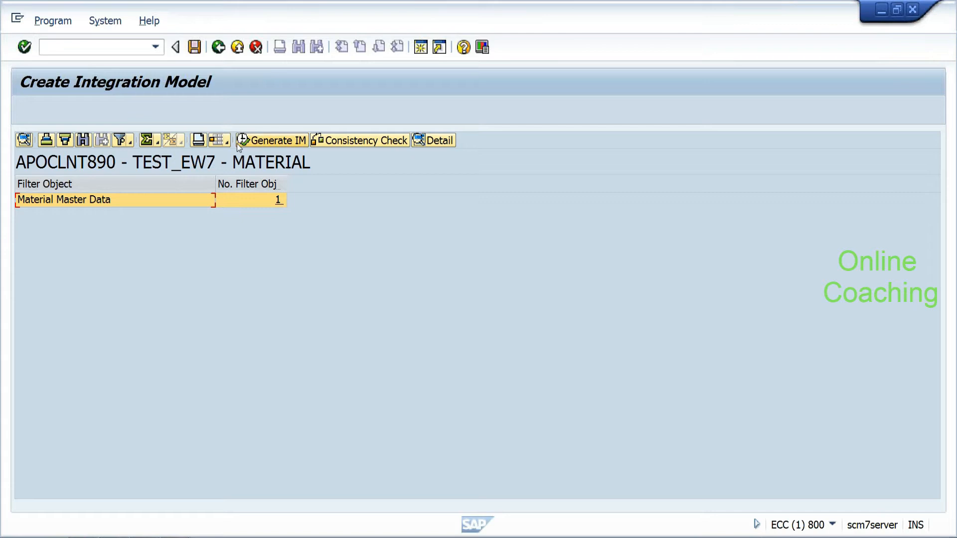
{"action": "left_click", "coordinate": [282, 141]}
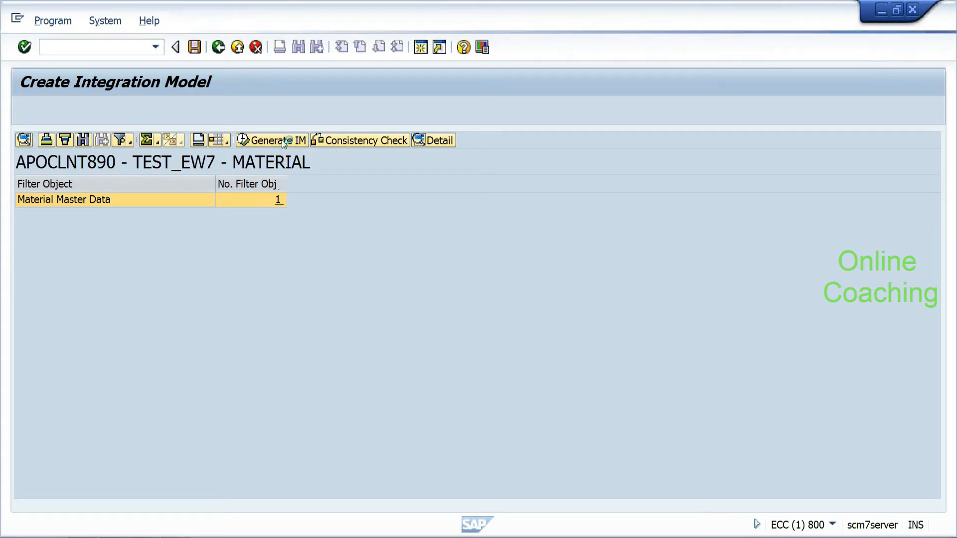
{"action": "left_click", "coordinate": [438, 458]}
{"action": "left_click", "coordinate": [441, 456]}
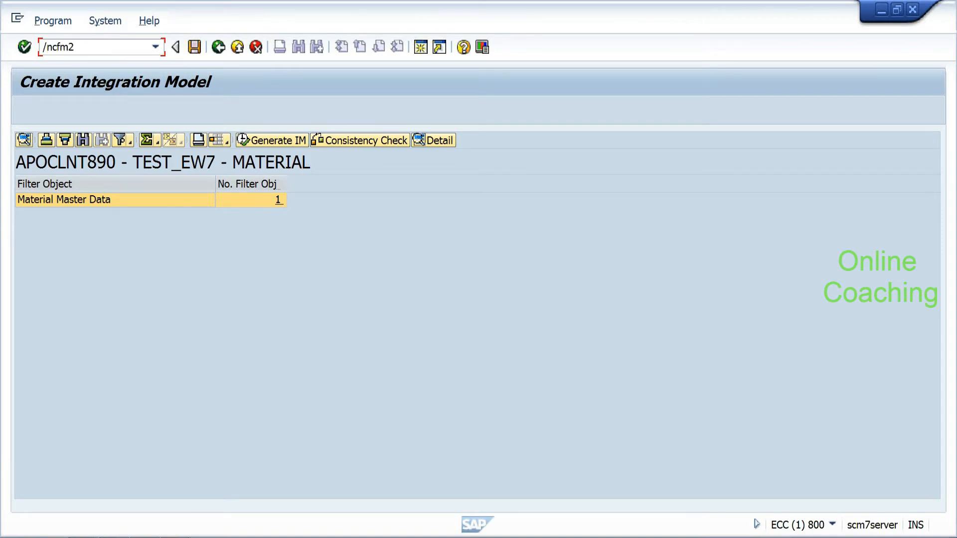
Step: Start transaction CFM2, execute the selection for TEST_EW7 and display its MATERIAL model version
{"action": "type", "text": "/ncfm2"}
{"action": "key", "text": "Return"}
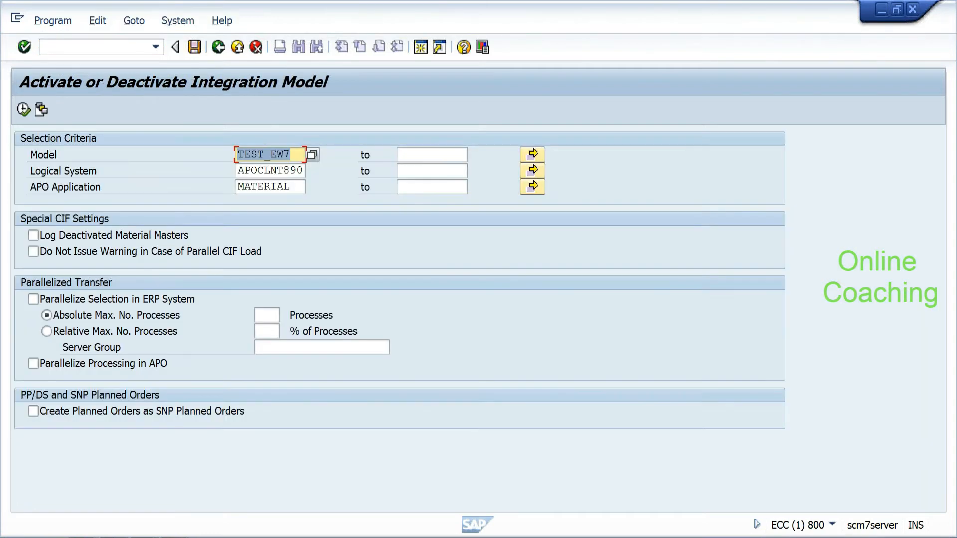
{"action": "left_click", "coordinate": [23, 110]}
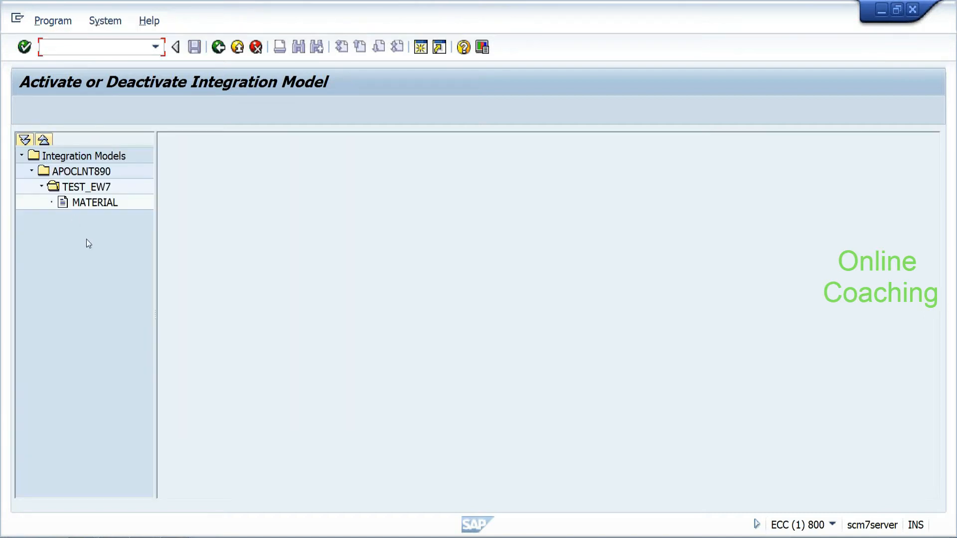
{"action": "double_click", "coordinate": [109, 205]}
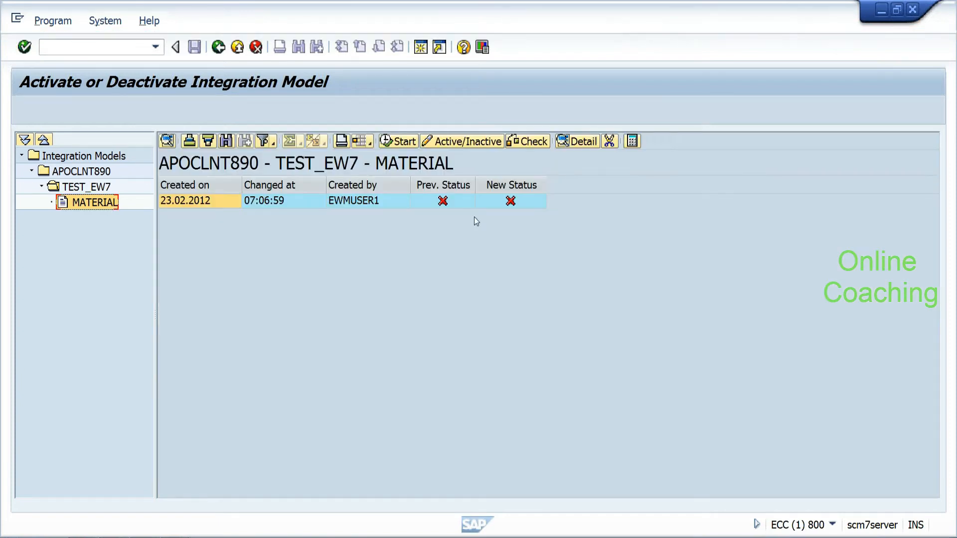
Step: Set the model version's new status to active, start the activation, and check the application log
{"action": "left_click", "coordinate": [511, 202]}
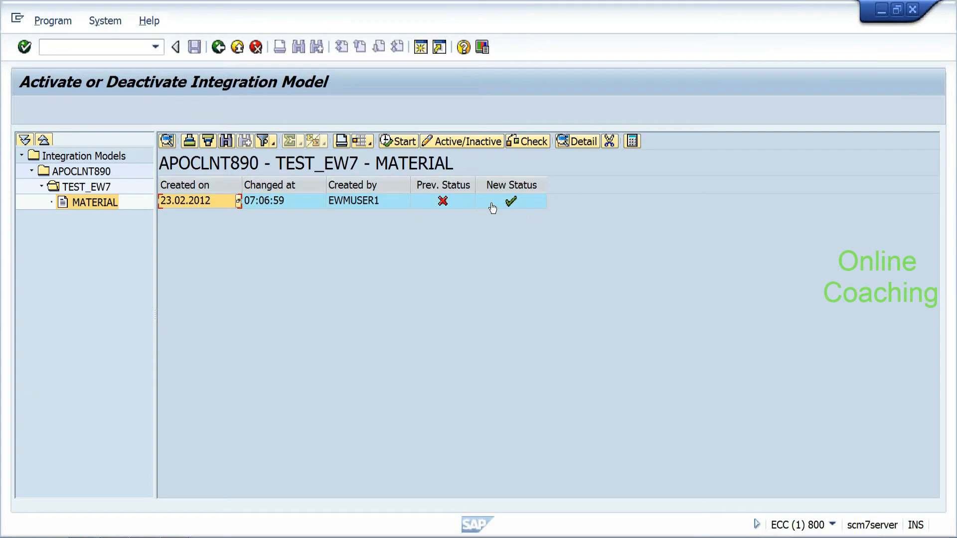
{"action": "left_click", "coordinate": [211, 204]}
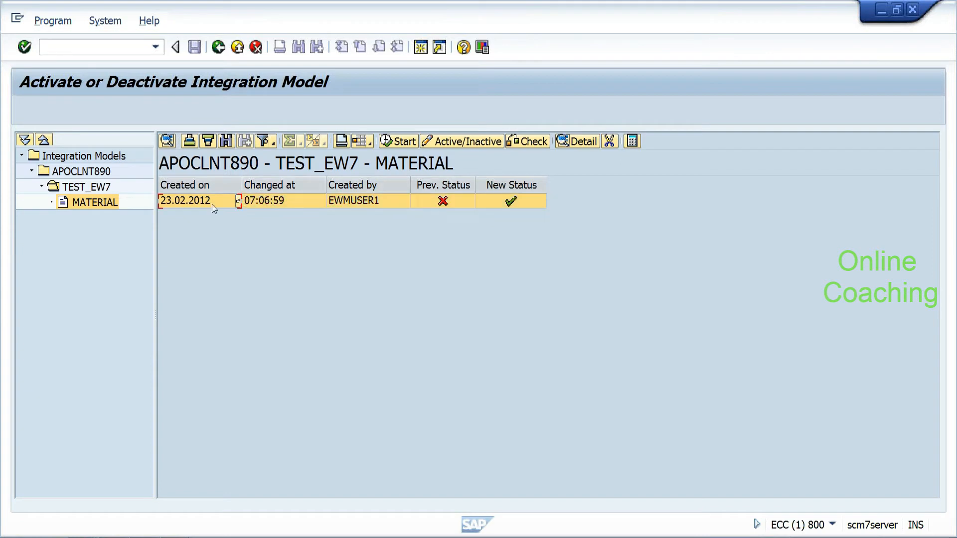
{"action": "left_click", "coordinate": [405, 142]}
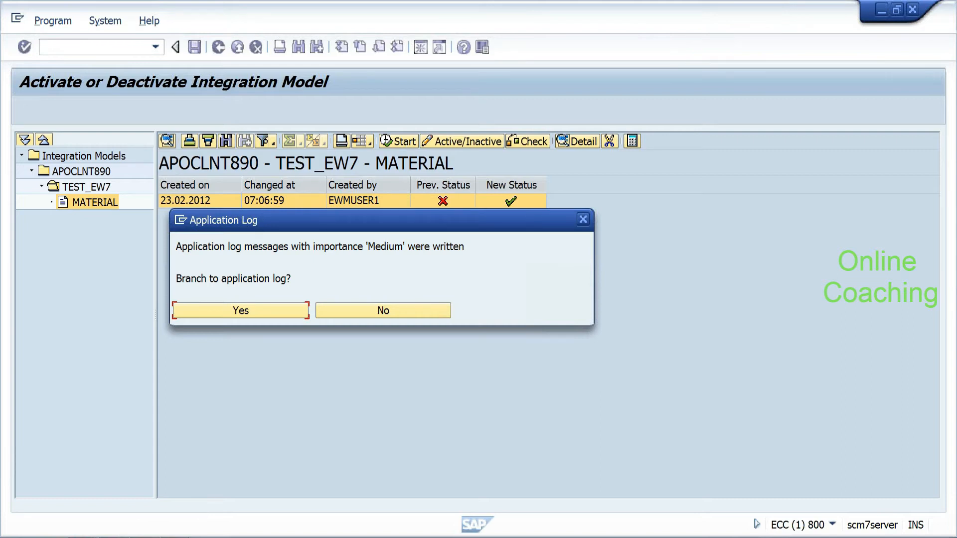
{"action": "left_click", "coordinate": [282, 309]}
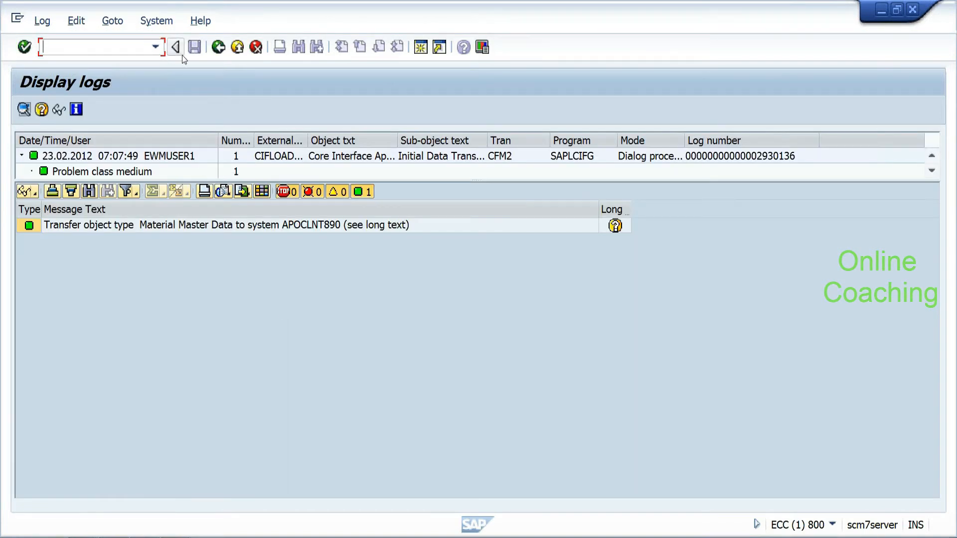
{"action": "left_click", "coordinate": [219, 46]}
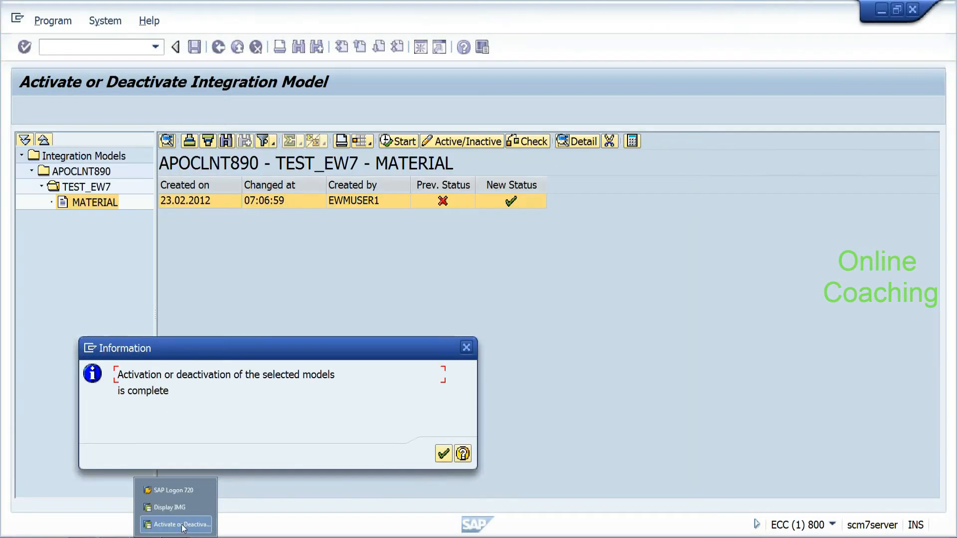
{"action": "left_click", "coordinate": [442, 455]}
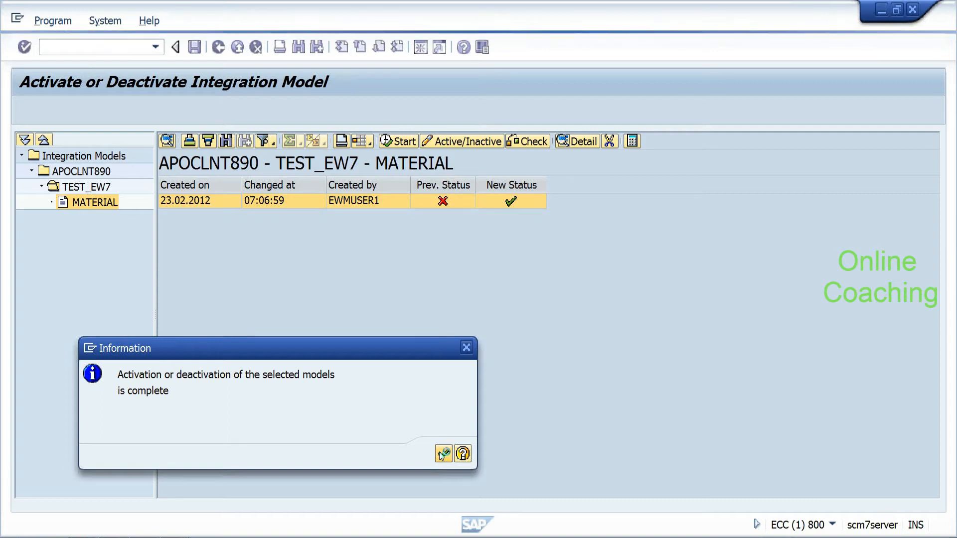
Step: Switch to the SCM system and run the qRFC Monitor for inbound queues in client 890 with queue name *
{"action": "left_click", "coordinate": [175, 537]}
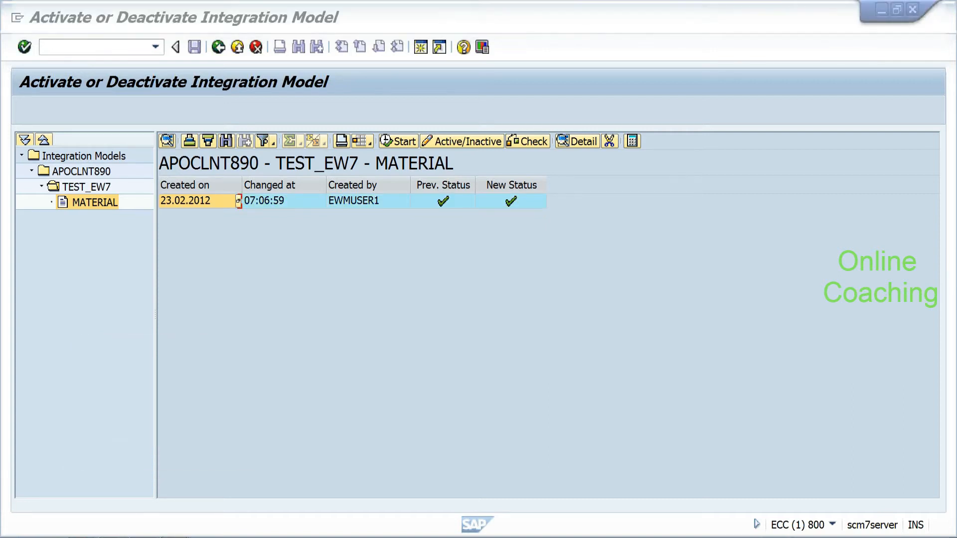
{"action": "left_click", "coordinate": [174, 511]}
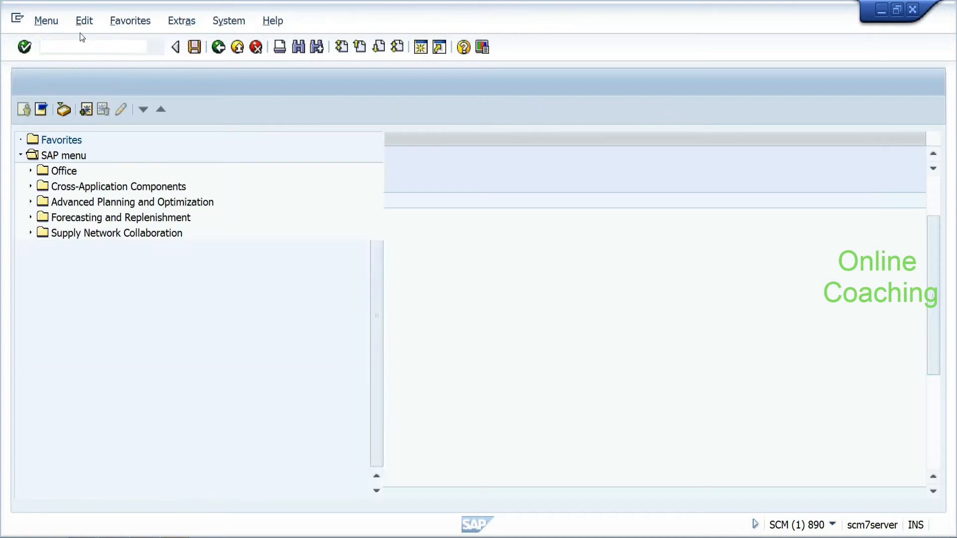
{"action": "key", "text": "Return"}
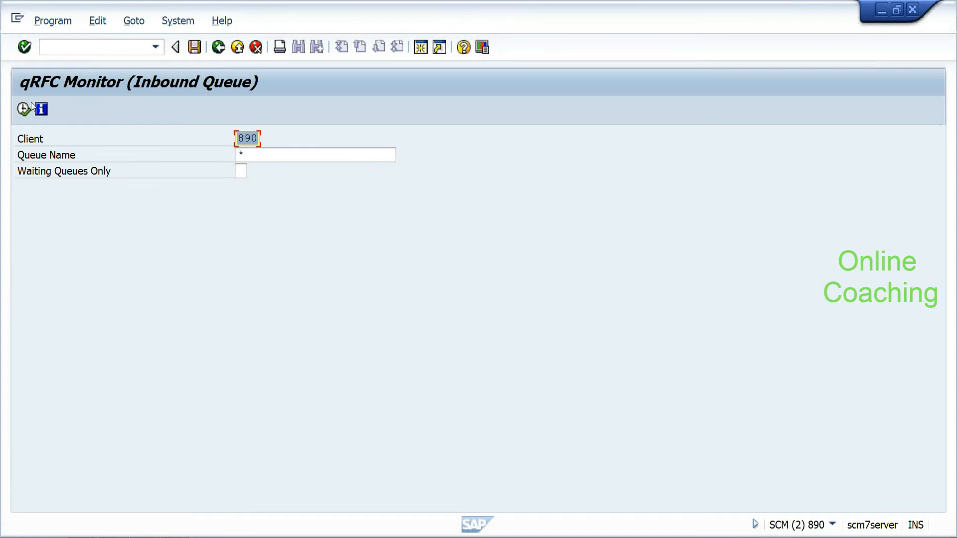
{"action": "left_click", "coordinate": [25, 109]}
Step: Leave the queue monitor and open Maintain Product (/SAPAPO/MAT1) from the product master data of Extended Warehouse Management
{"action": "left_click", "coordinate": [64, 47]}
{"action": "type", "text": "/n"}
{"action": "key", "text": "Return"}
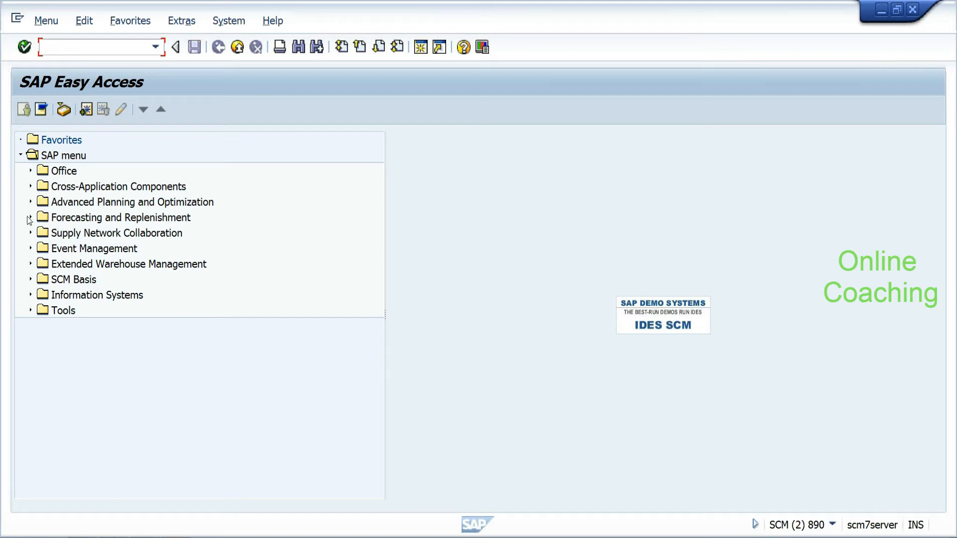
{"action": "left_click", "coordinate": [30, 265]}
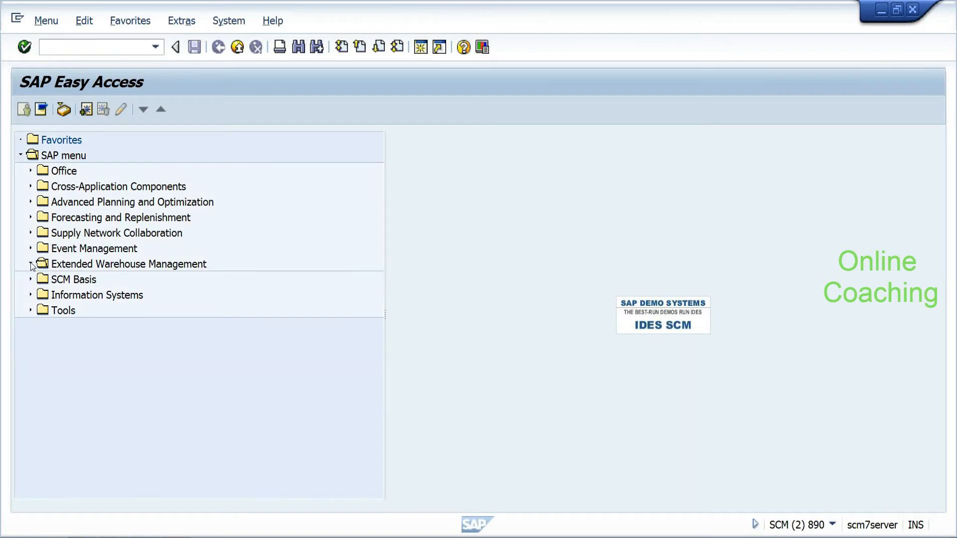
{"action": "left_click", "coordinate": [40, 388]}
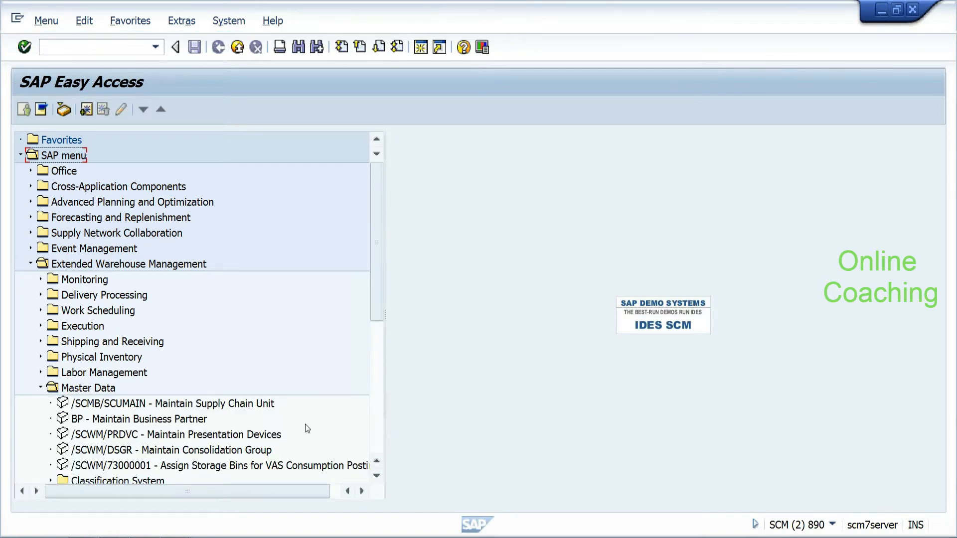
{"action": "left_click_drag", "start_coordinate": [375, 296], "coordinate": [371, 375]}
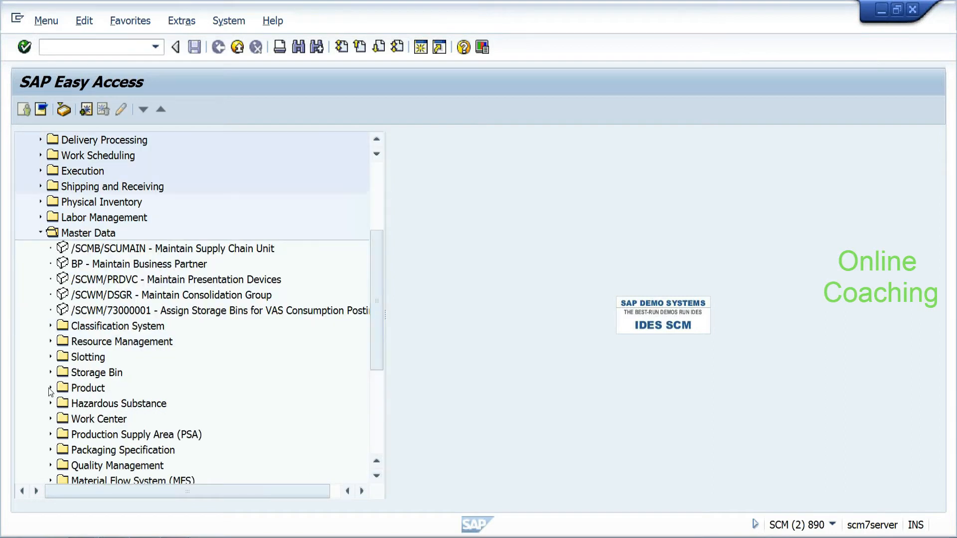
{"action": "double_click", "coordinate": [87, 387]}
{"action": "left_click", "coordinate": [150, 404]}
{"action": "double_click", "coordinate": [149, 408]}
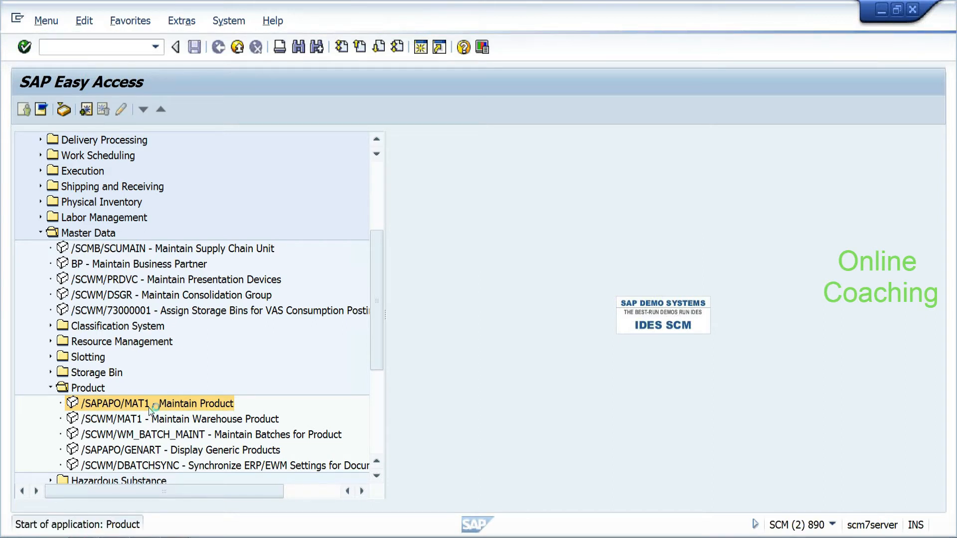
Step: Try to display the Global Data view of product HYD_RICE1 in the SCM product master
{"action": "type", "text": "hyd_rice1"}
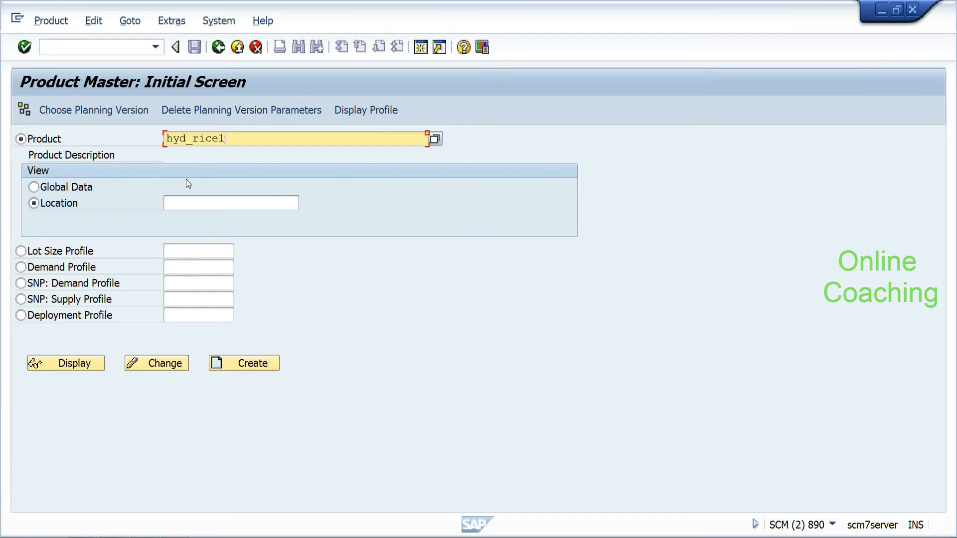
{"action": "left_click", "coordinate": [61, 189]}
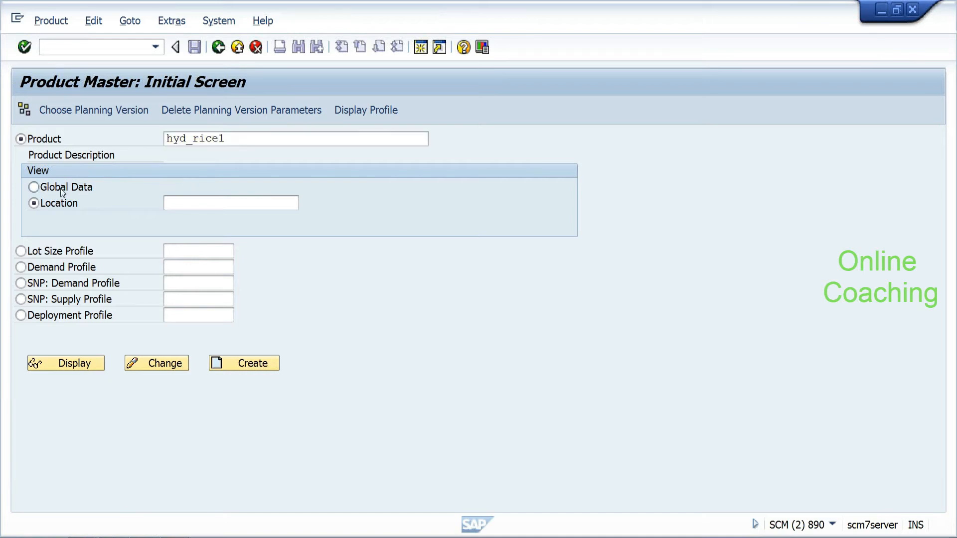
{"action": "left_click", "coordinate": [55, 362]}
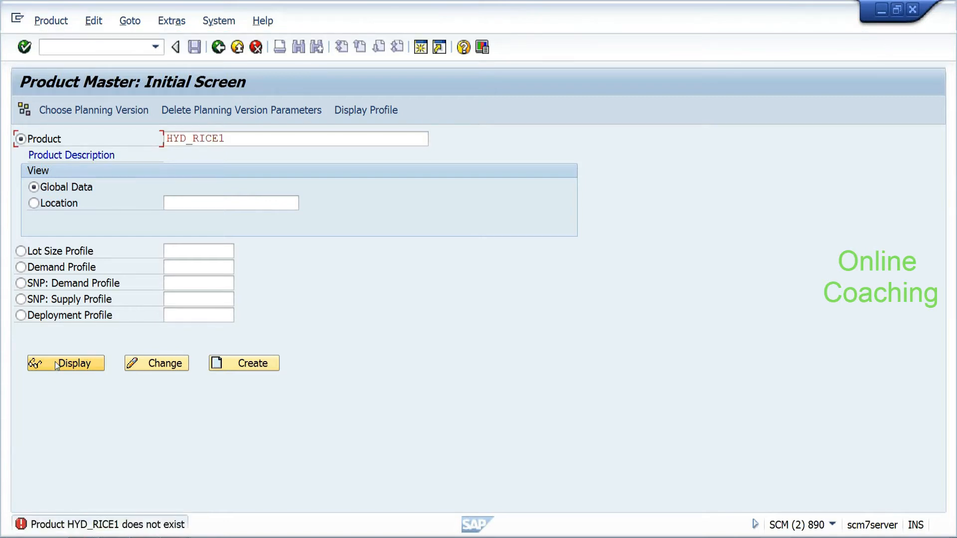
{"action": "left_click", "coordinate": [205, 143]}
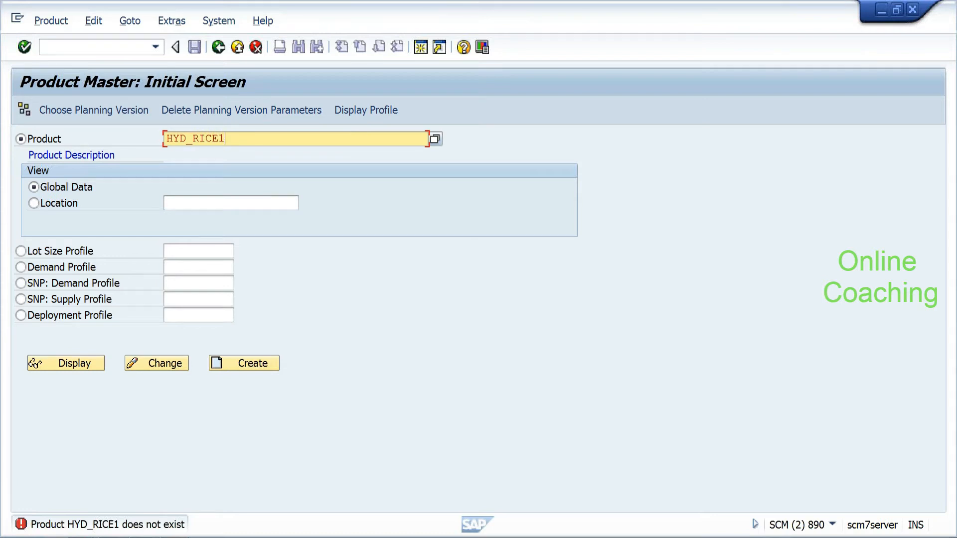
Step: Switch back to the ERP session and check the model, logical system and APO application in the activation selection criteria
{"action": "key", "text": "alt+Tab"}
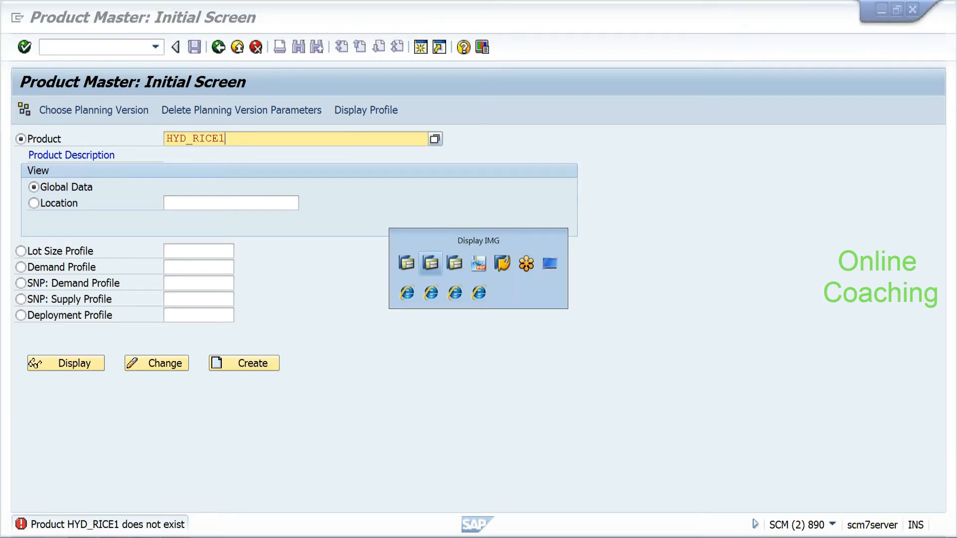
{"action": "key", "text": "alt+Tab"}
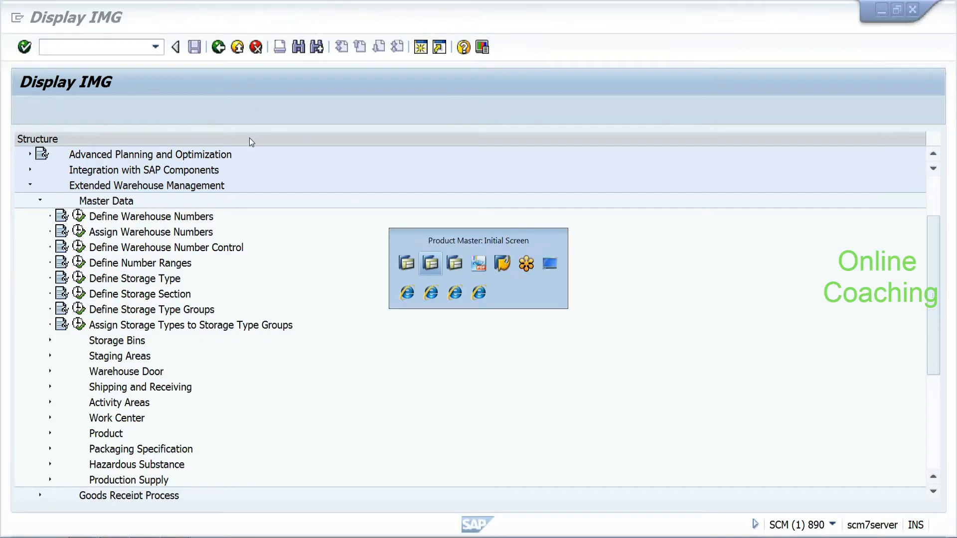
{"action": "key", "text": "alt+Tab"}
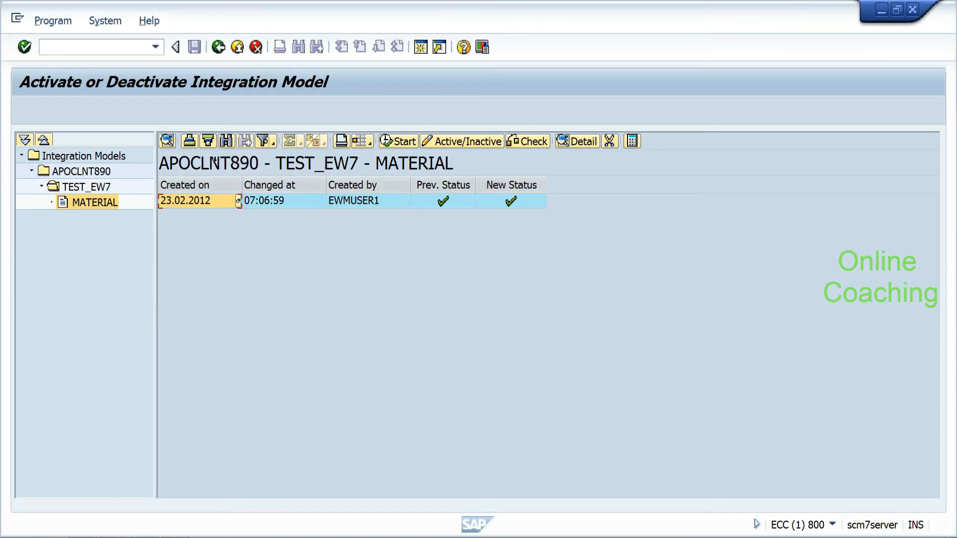
{"action": "left_click", "coordinate": [219, 46]}
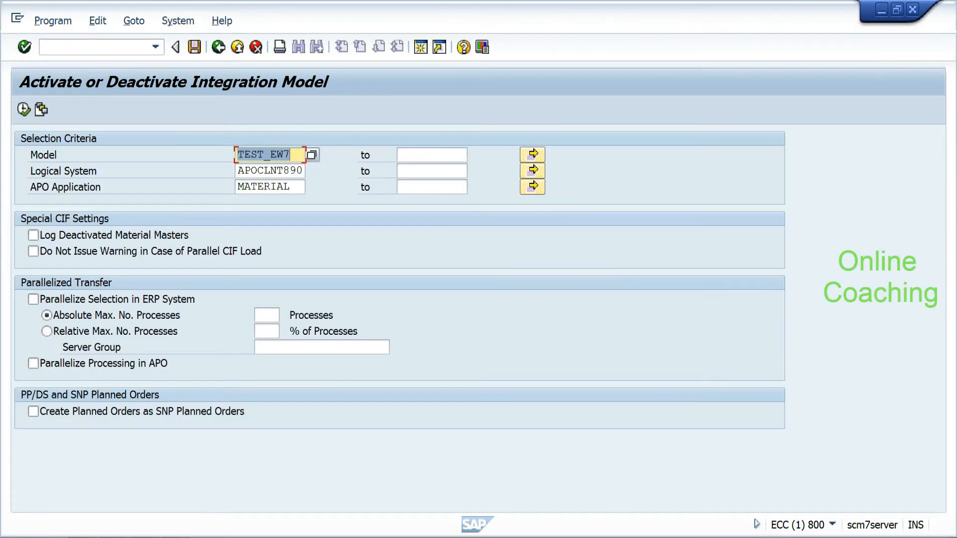
{"action": "key", "text": "Tab"}
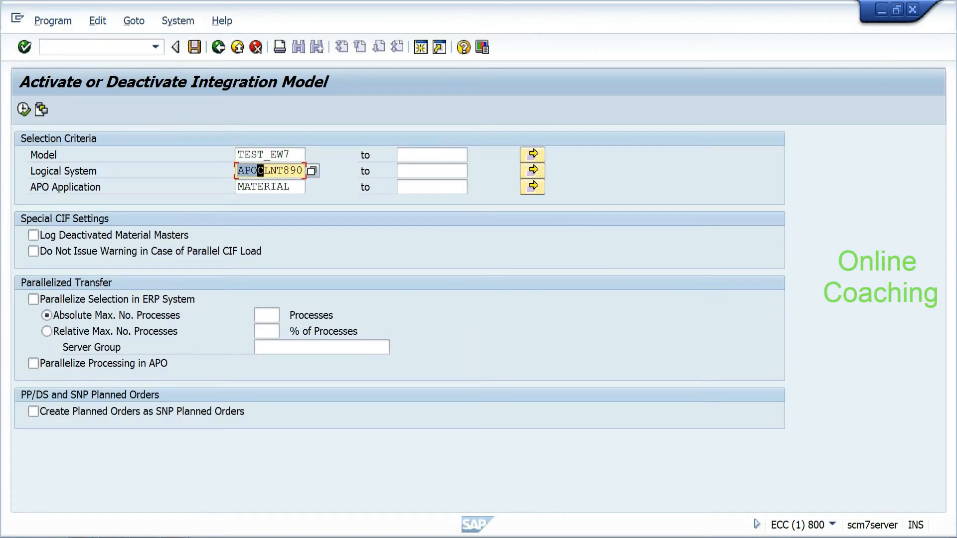
{"action": "key", "text": "Tab"}
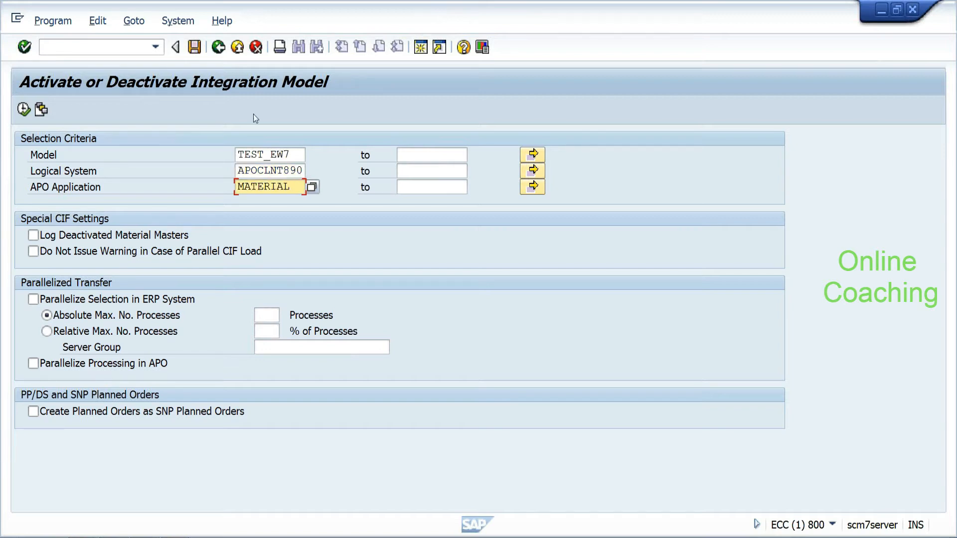
Step: Leave the model activation, open the ERP Implementation Guide and expand Integration with Other mySAP.com Components
{"action": "left_click", "coordinate": [218, 48]}
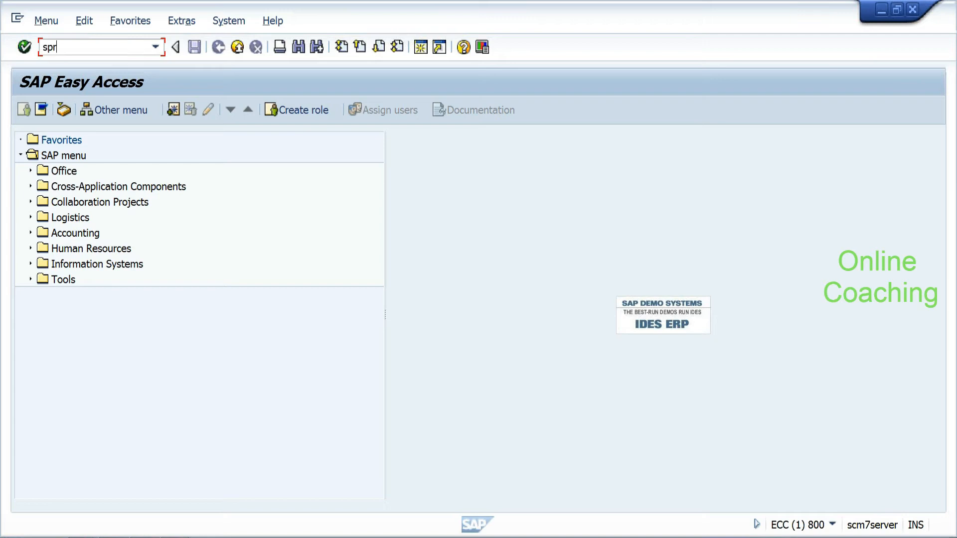
{"action": "key", "text": "Return"}
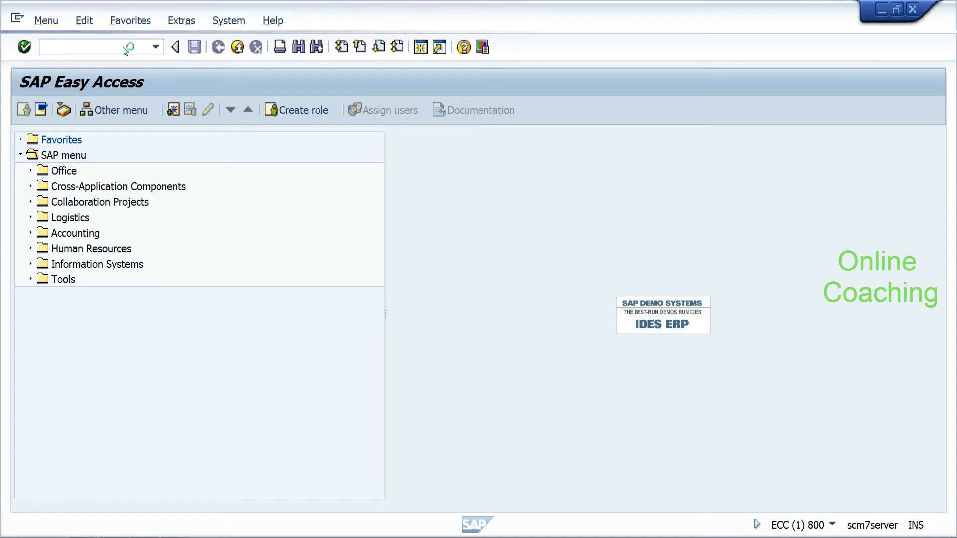
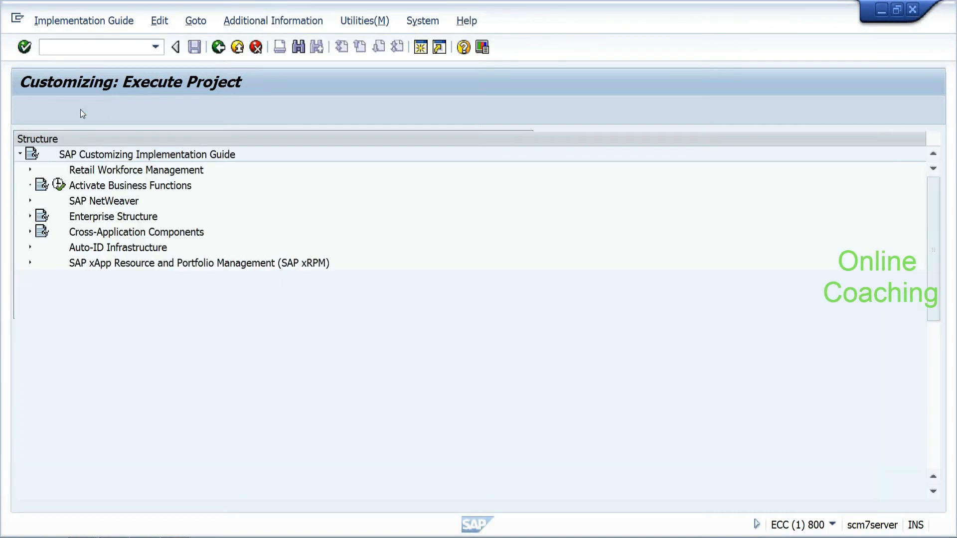
{"action": "left_click_drag", "start_coordinate": [929, 267], "coordinate": [930, 414]}
{"action": "left_click", "coordinate": [29, 465]}
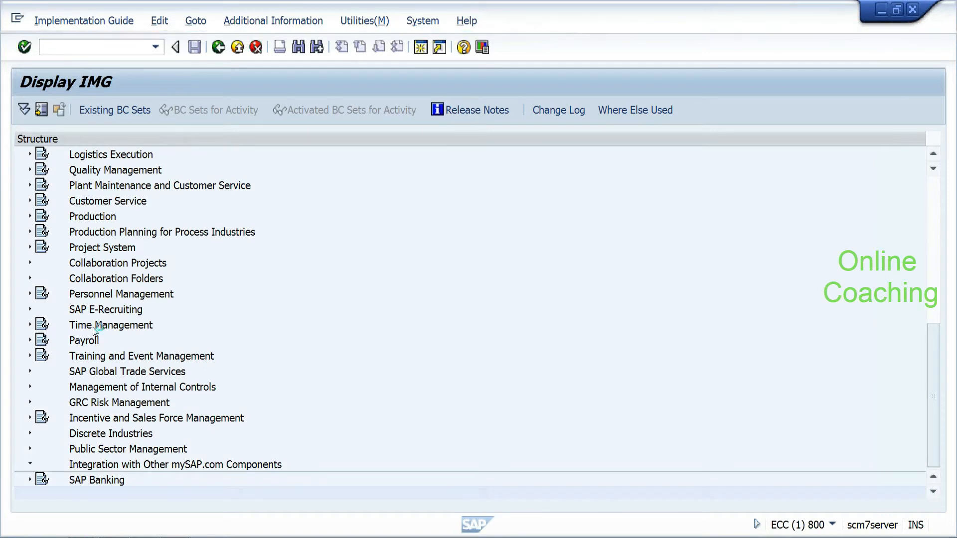
Step: Create a new ERP session and start transaction MM03 for material HYD_RICE1
{"action": "left_click", "coordinate": [20, 23]}
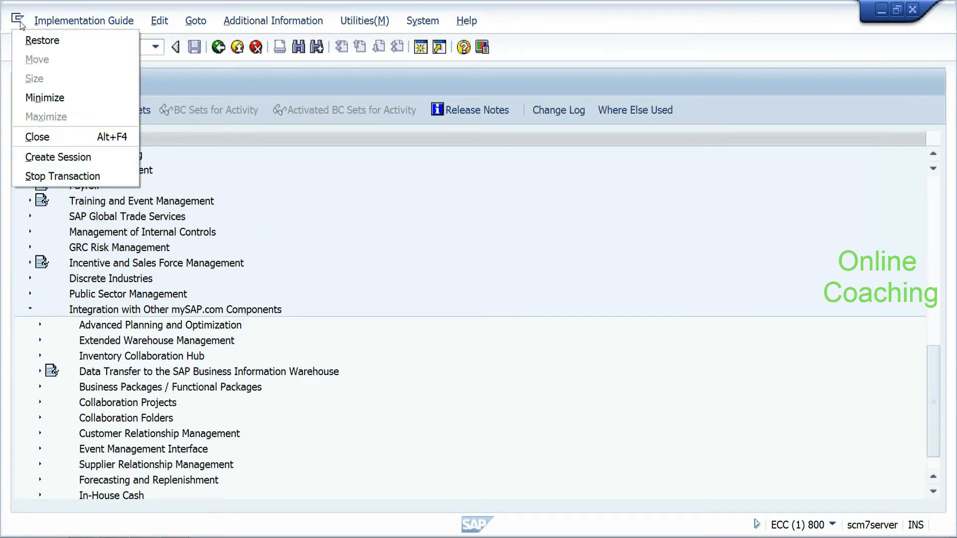
{"action": "left_click", "coordinate": [40, 156]}
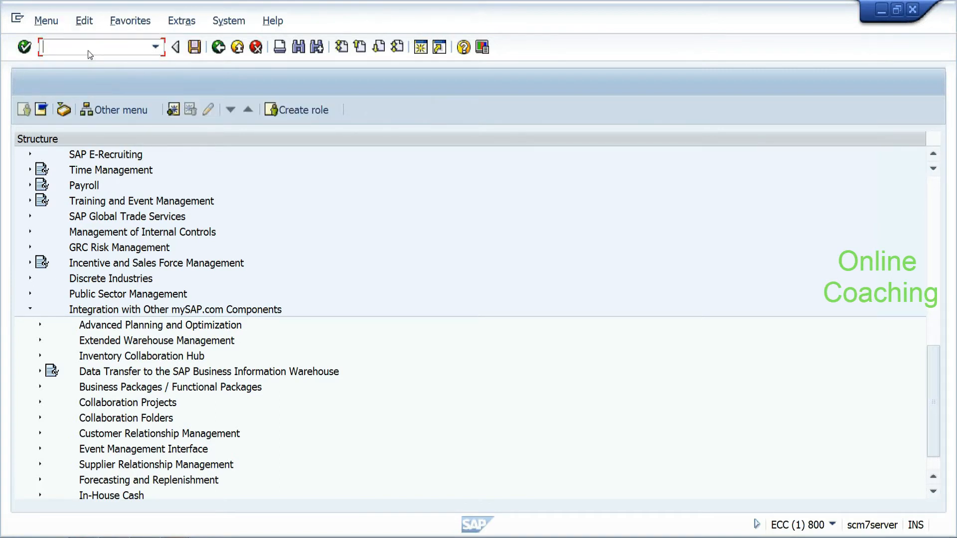
{"action": "type", "text": "mm03"}
{"action": "key", "text": "Return"}
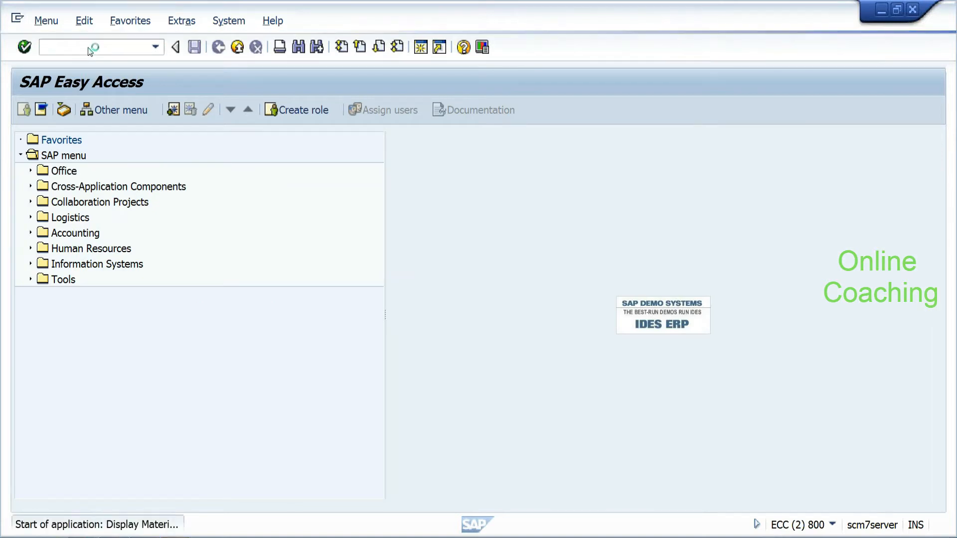
{"action": "type", "text": "hyd_rice1"}
{"action": "key", "text": "Return"}
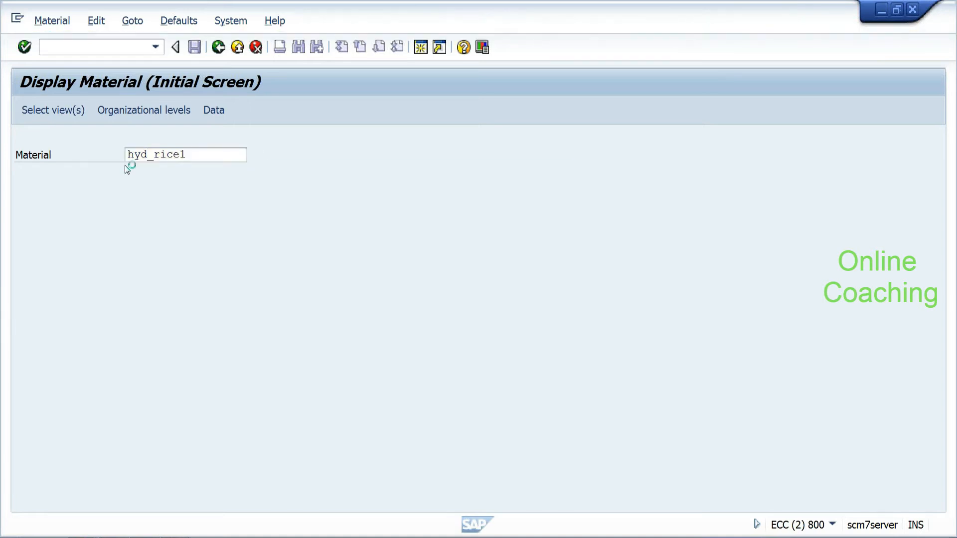
Step: Display the material's General Plant Data / Storage 1 view for plant HYDP and check its description
{"action": "left_click", "coordinate": [279, 218]}
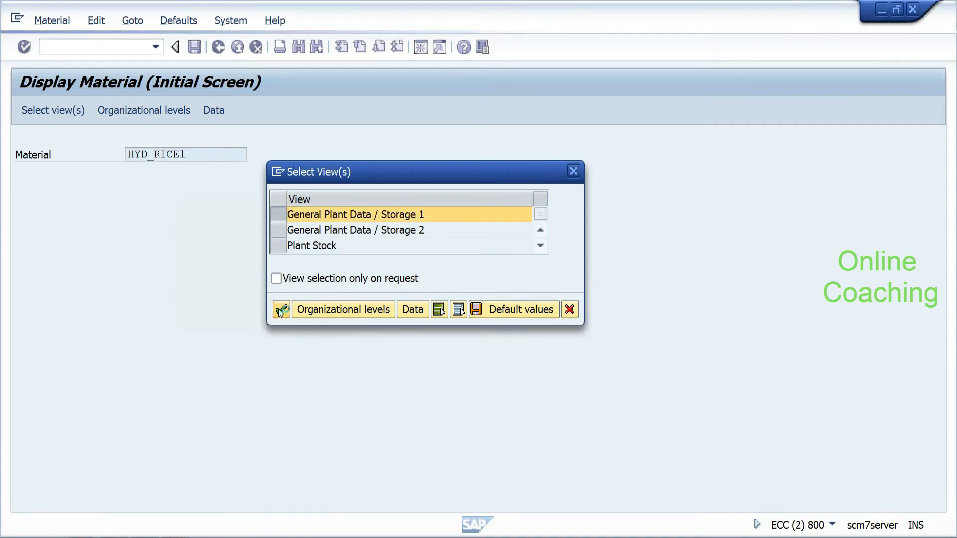
{"action": "left_click", "coordinate": [279, 310]}
{"action": "type", "text": "hydp"}
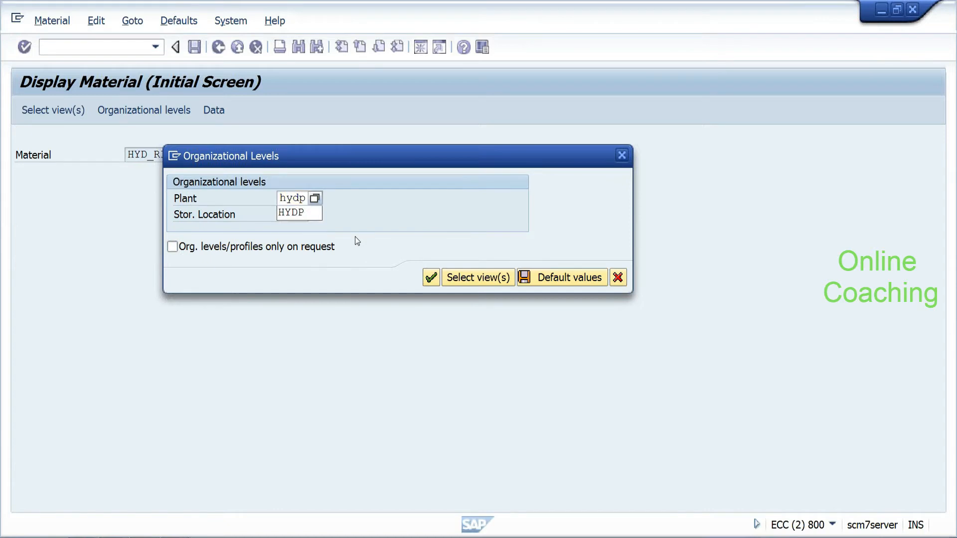
{"action": "key", "text": "Return"}
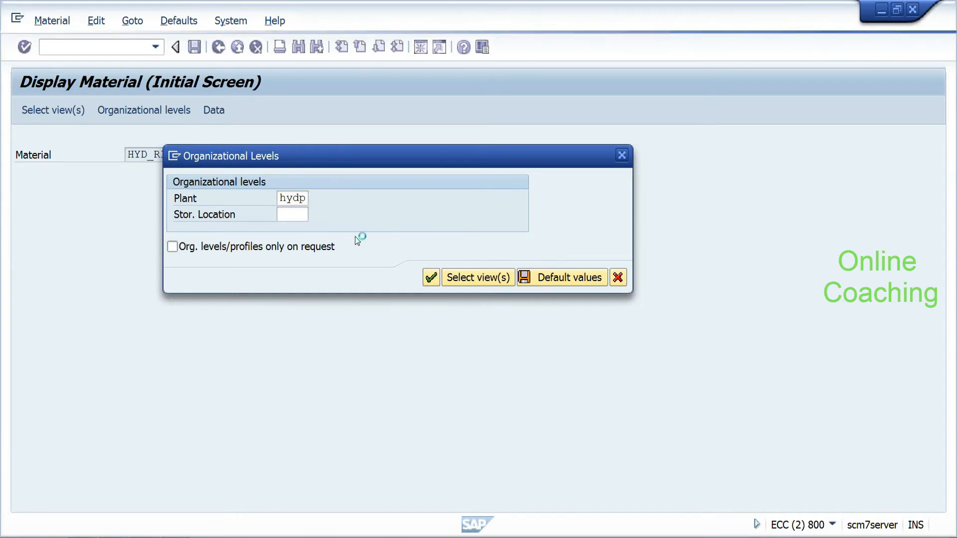
{"action": "left_click", "coordinate": [292, 171]}
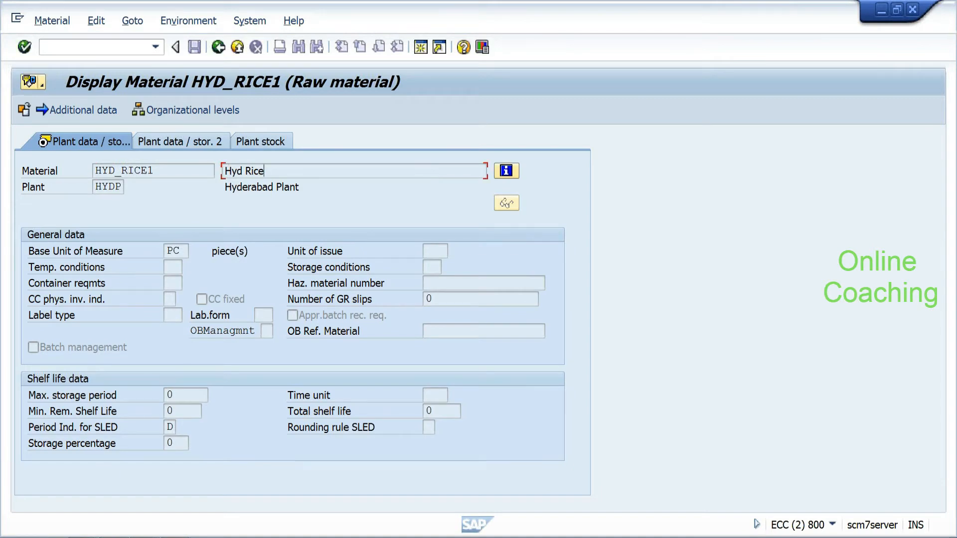
Step: Switch to the SCM system, create a new session and run Analyse Application Log for all logs of 23.02.2012
{"action": "key", "text": "alt+Tab"}
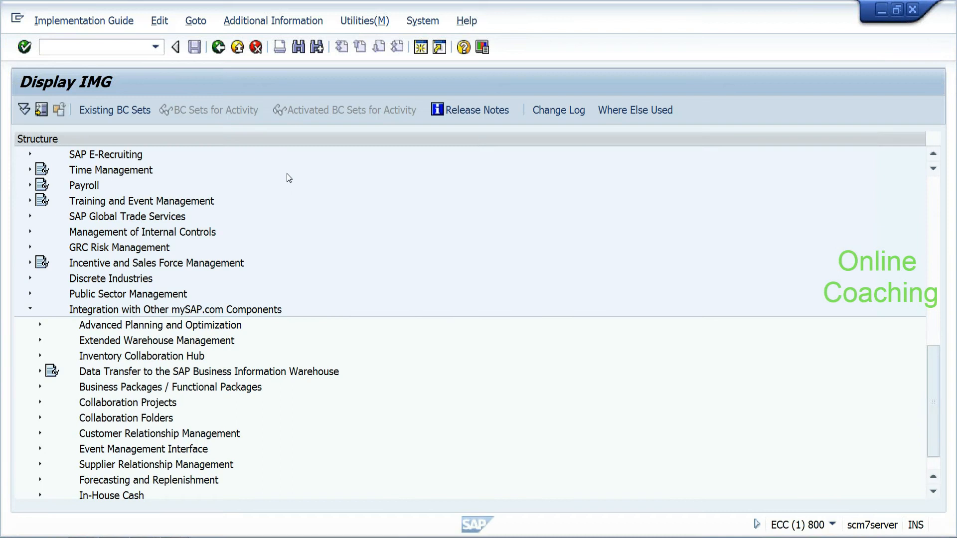
{"action": "key", "text": "alt+Tab"}
{"action": "key", "text": "alt+Tab"}
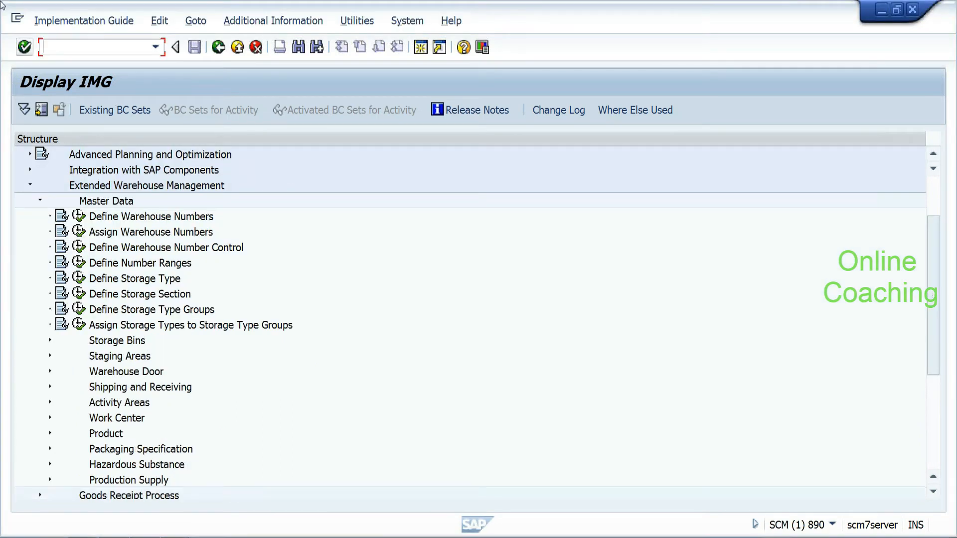
{"action": "left_click", "coordinate": [17, 19]}
{"action": "left_click", "coordinate": [29, 159]}
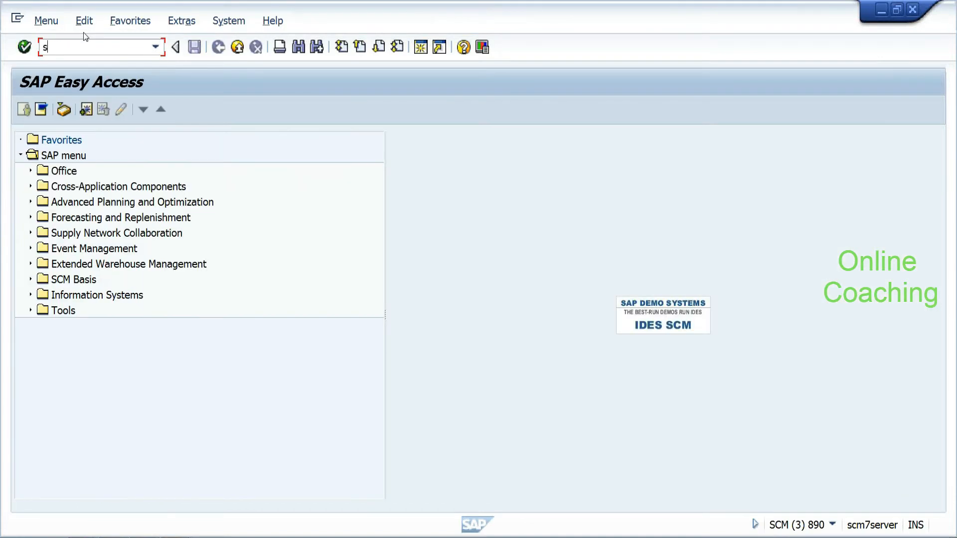
{"action": "key", "text": "Return"}
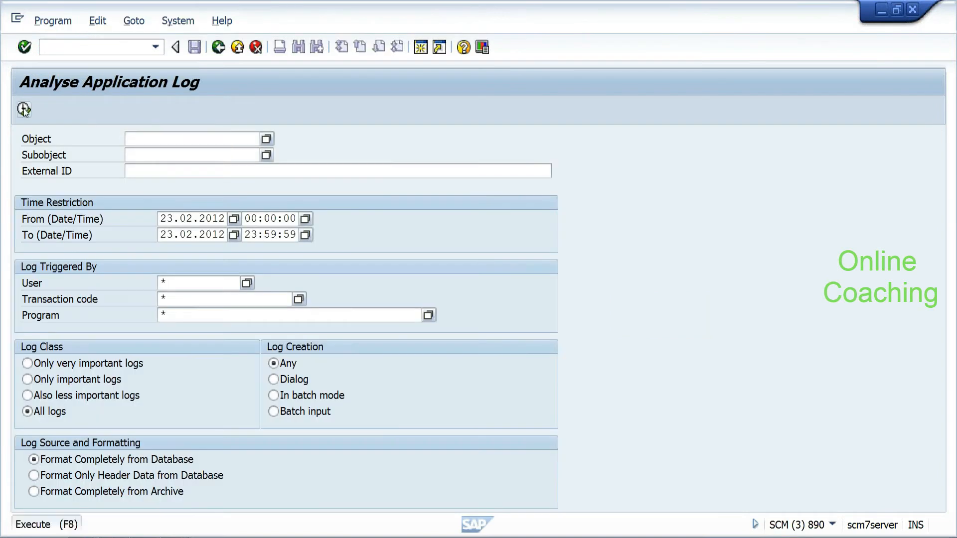
{"action": "left_click", "coordinate": [24, 109]}
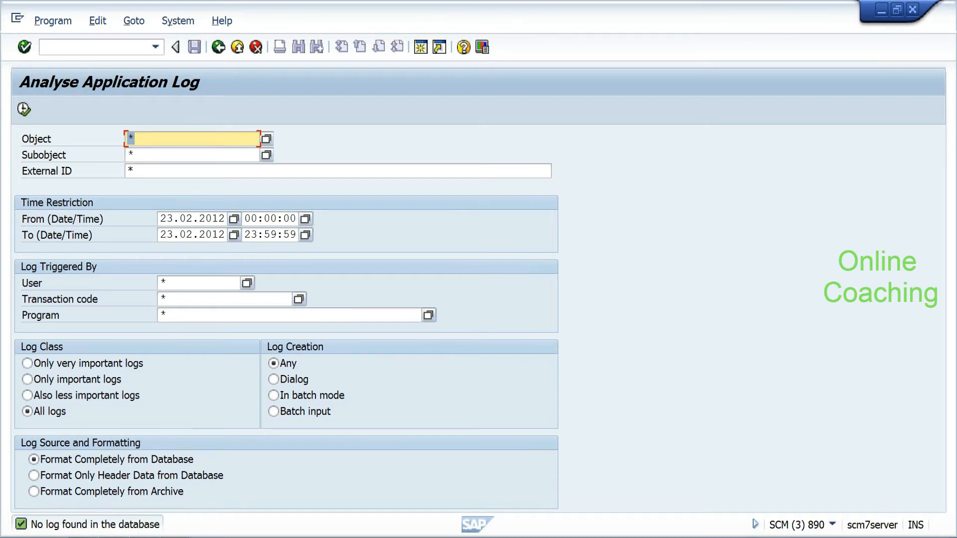
Step: Switch to the ERP Display IMG session and start transaction CFM1 for creating an integration model
{"action": "left_click", "coordinate": [175, 537]}
{"action": "left_click", "coordinate": [182, 472]}
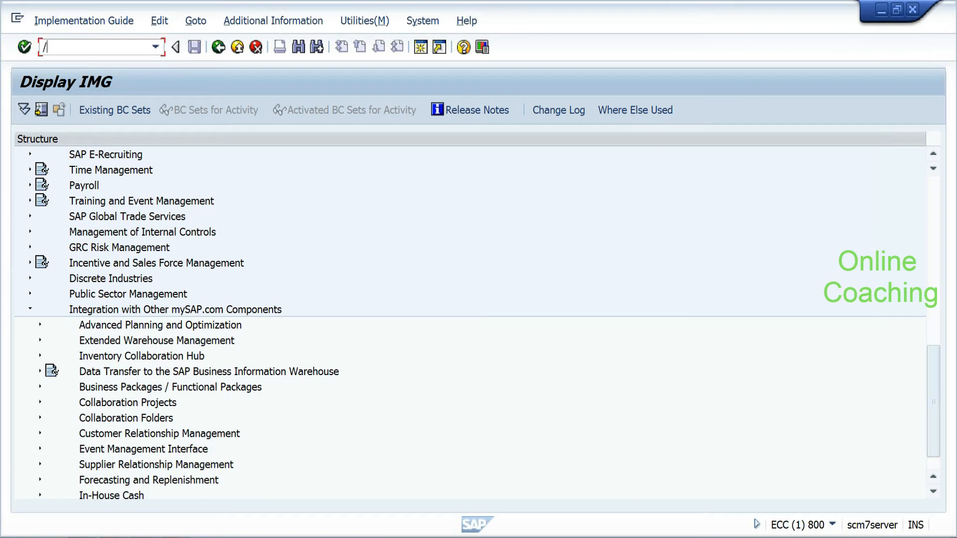
{"action": "left_click", "coordinate": [102, 52]}
{"action": "type", "text": "/ncfm1"}
{"action": "key", "text": "Return"}
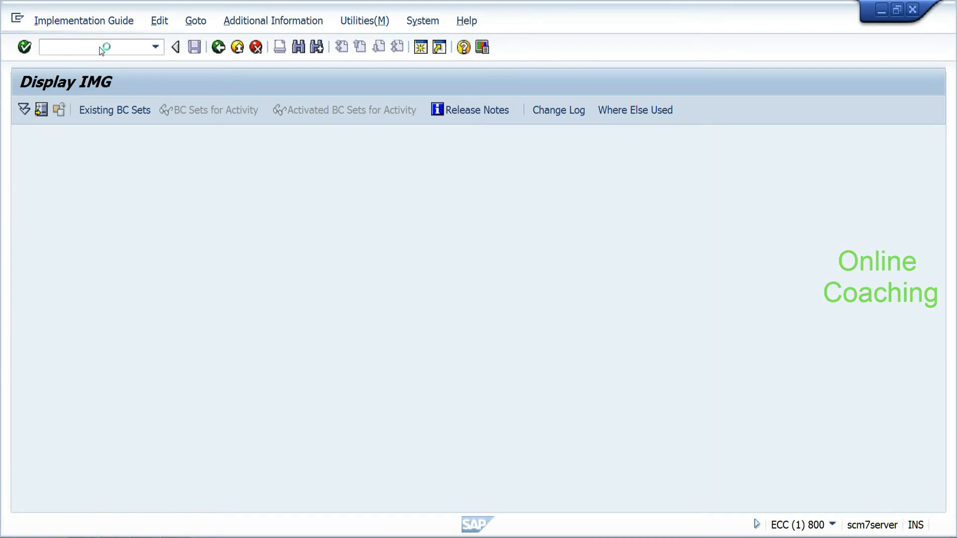
Step: Enter model name TEST_EW8, logical system APOCLNT890 and APO application MATERIALS for the integration model
{"action": "type", "text": "TEST_EW8"}
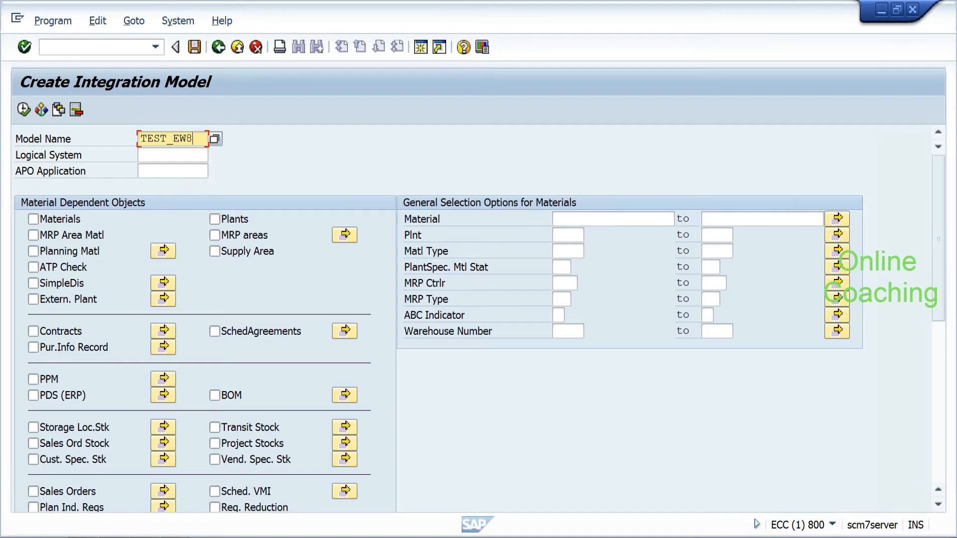
{"action": "key", "text": "Tab"}
{"action": "key", "text": "BackSpace"}
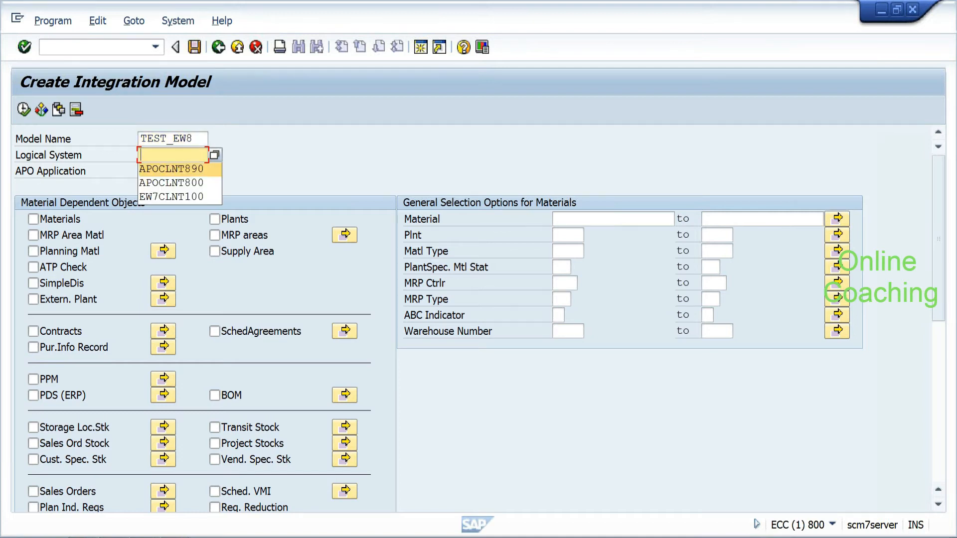
{"action": "left_click", "coordinate": [212, 155]}
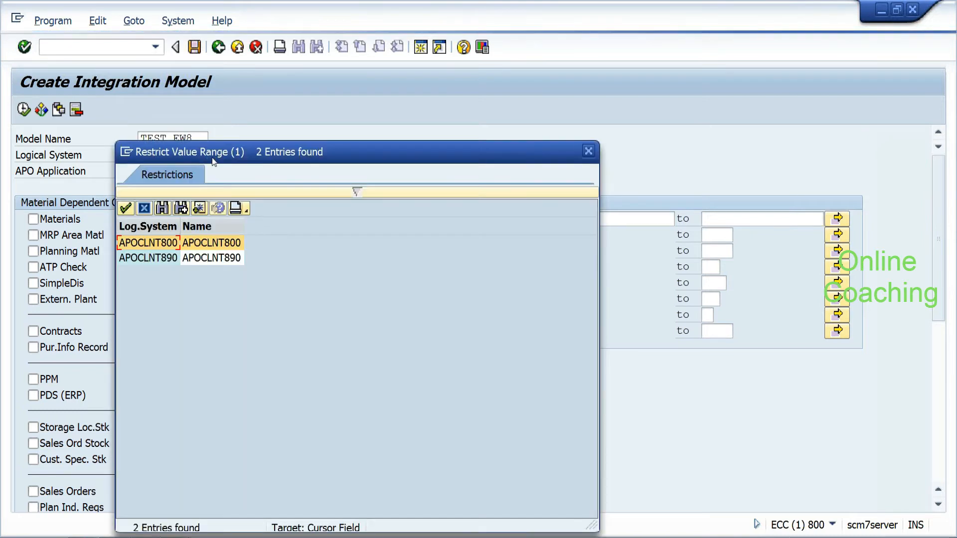
{"action": "left_click", "coordinate": [155, 259]}
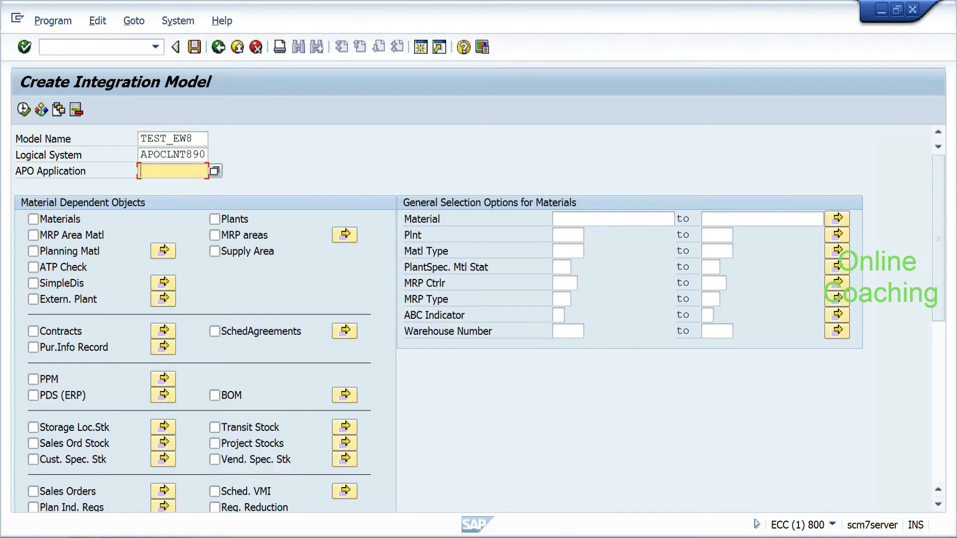
{"action": "type", "text": "materials"}
Step: Include Materials in the integration model and restrict the selection to material HYD_RICE1
{"action": "left_click", "coordinate": [33, 219]}
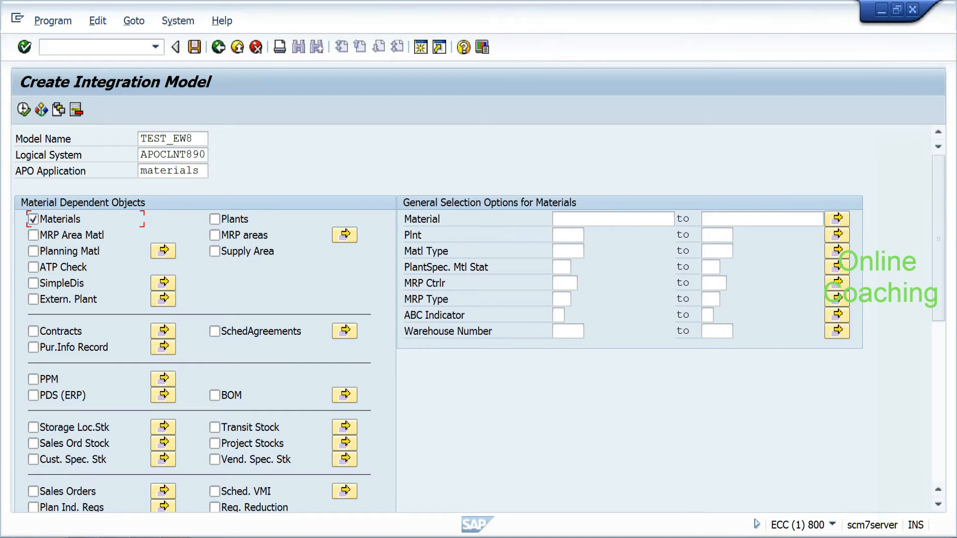
{"action": "left_click", "coordinate": [559, 219]}
{"action": "type", "text": "h"}
{"action": "left_click", "coordinate": [571, 233]}
{"action": "key", "text": "Return"}
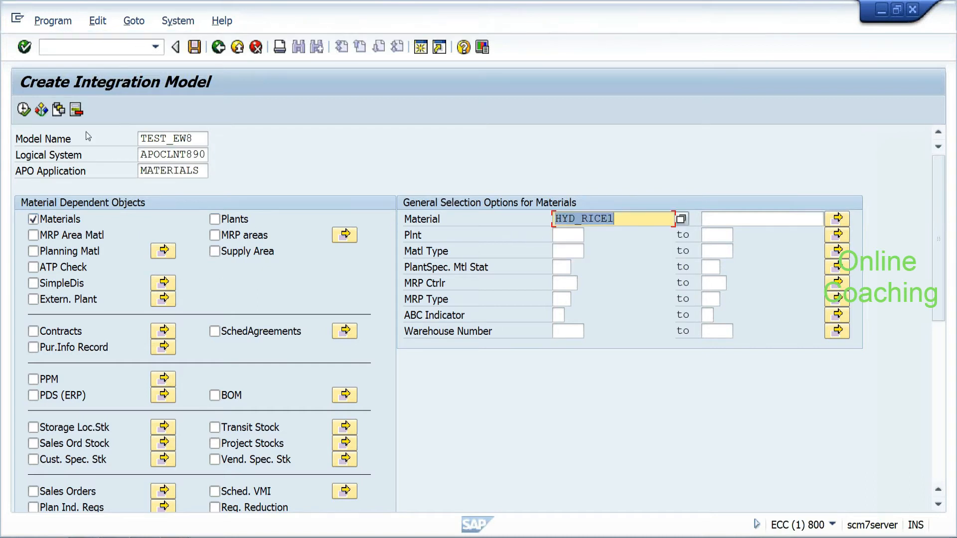
Step: Execute the selection and generate the integration model for the Material Master Data filter object
{"action": "left_click", "coordinate": [23, 109]}
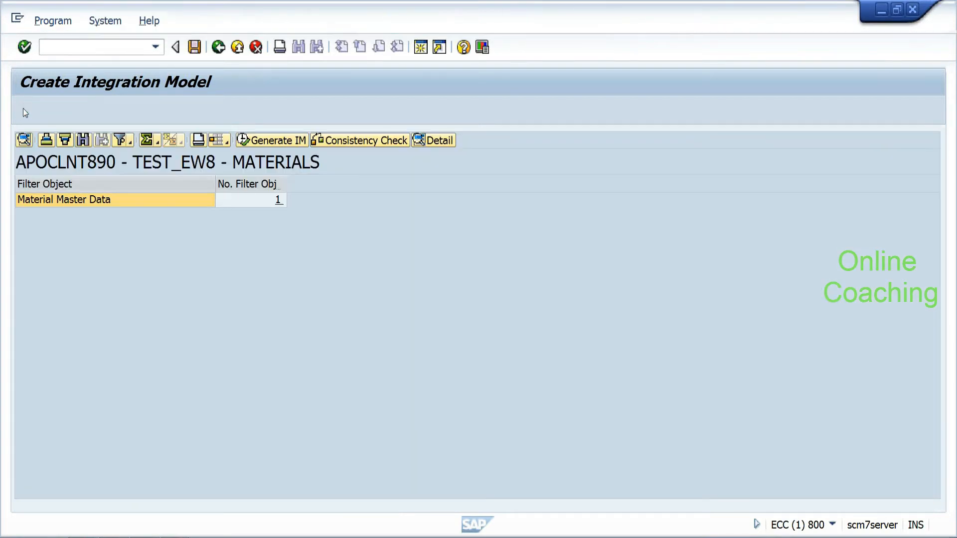
{"action": "left_click", "coordinate": [205, 203]}
{"action": "left_click", "coordinate": [292, 141]}
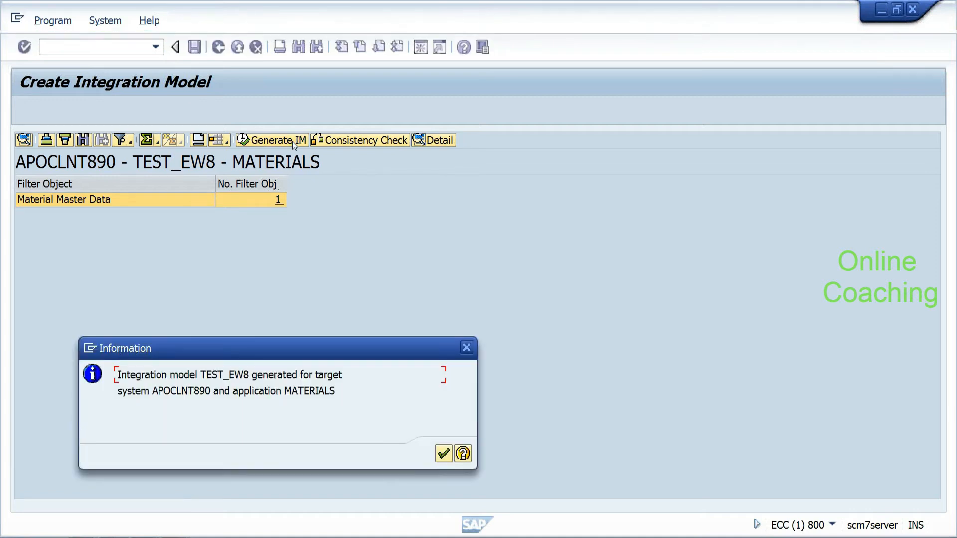
{"action": "left_click", "coordinate": [443, 454]}
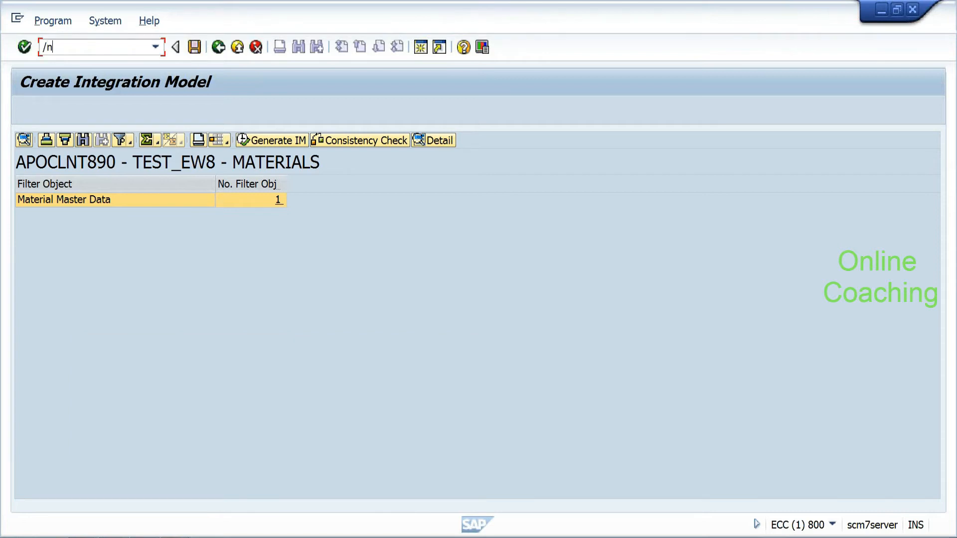
Step: Open integration model activation in CFM2, set the MATERIALS application of TEST_EW8 to active and start the transfer
{"action": "key", "text": "Return"}
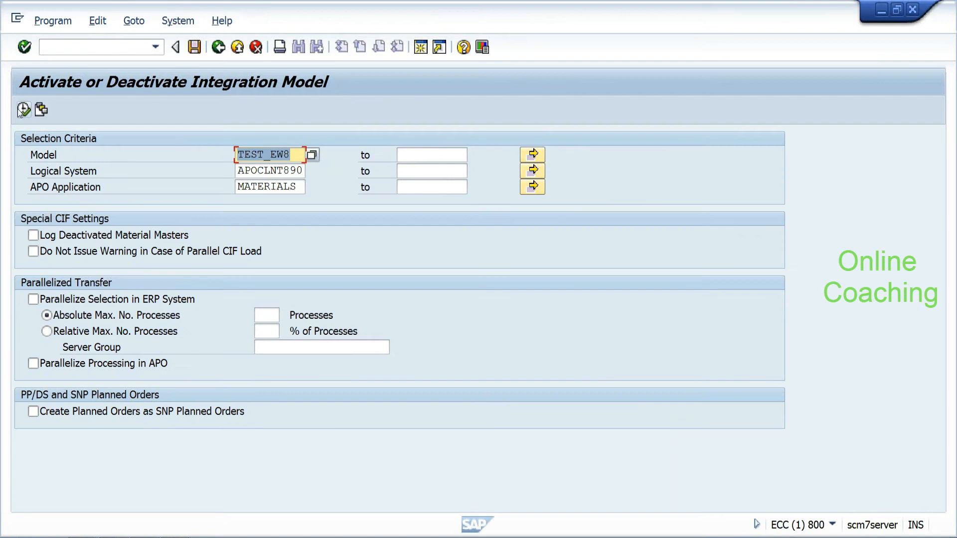
{"action": "left_click", "coordinate": [22, 109]}
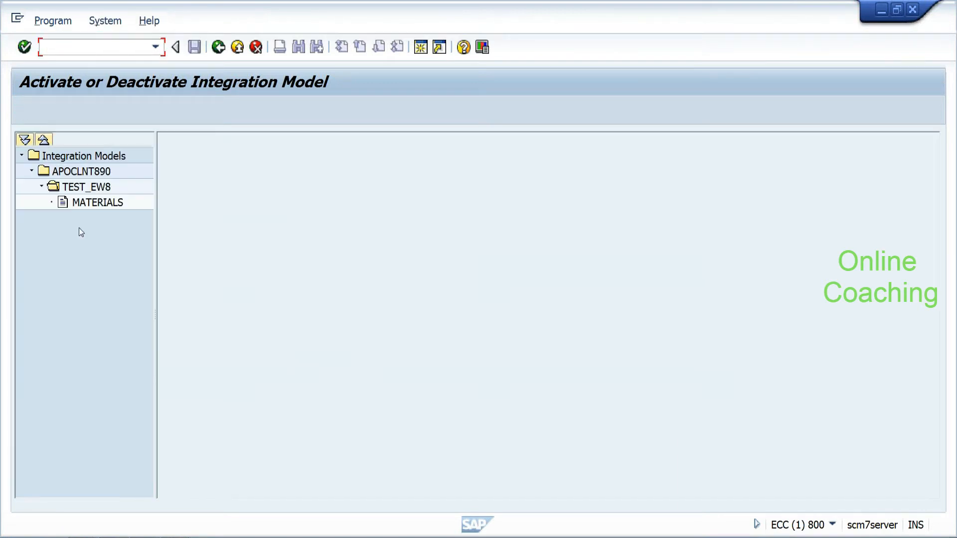
{"action": "double_click", "coordinate": [101, 204]}
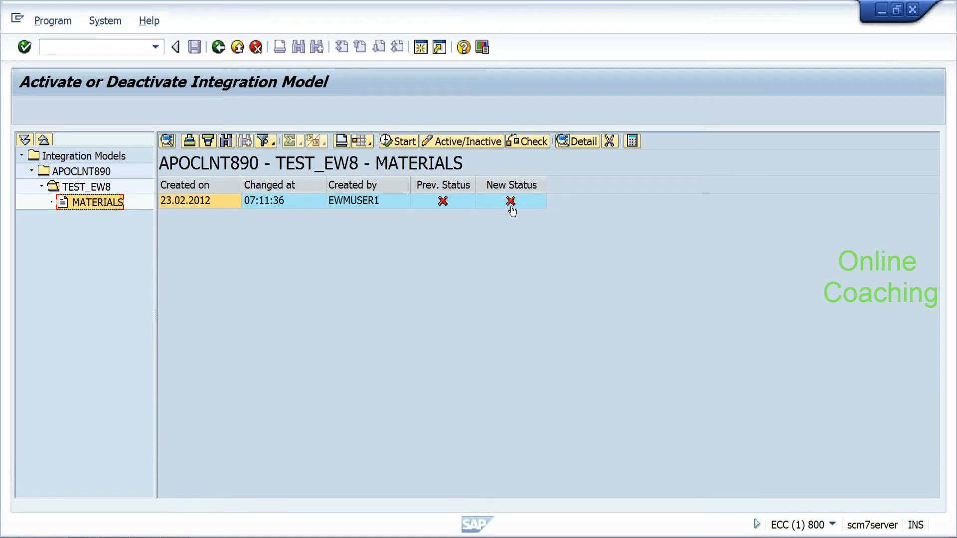
{"action": "double_click", "coordinate": [512, 209]}
{"action": "left_click", "coordinate": [397, 141]}
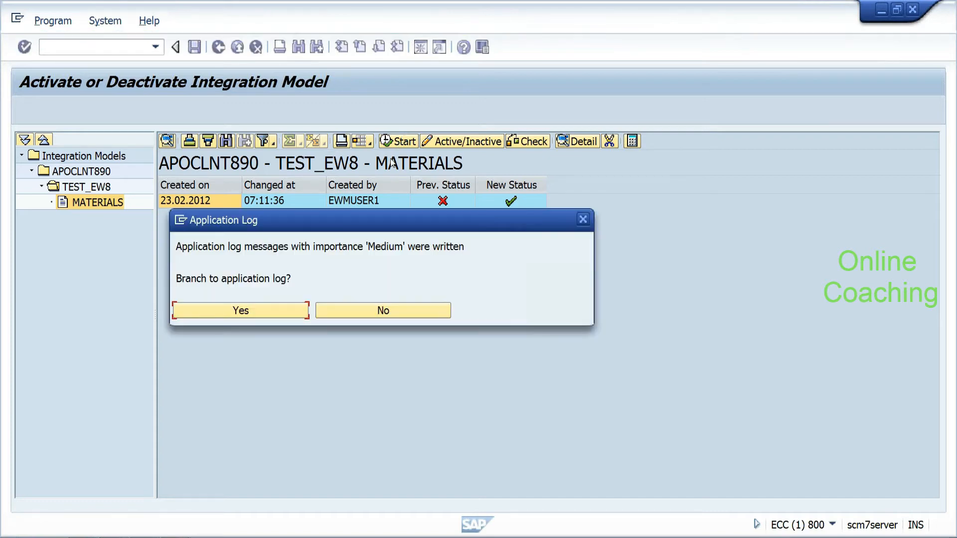
Step: Branch to the application log of the activation and inspect its entry, enlarging the log list and widening the External ID column
{"action": "left_click", "coordinate": [244, 314]}
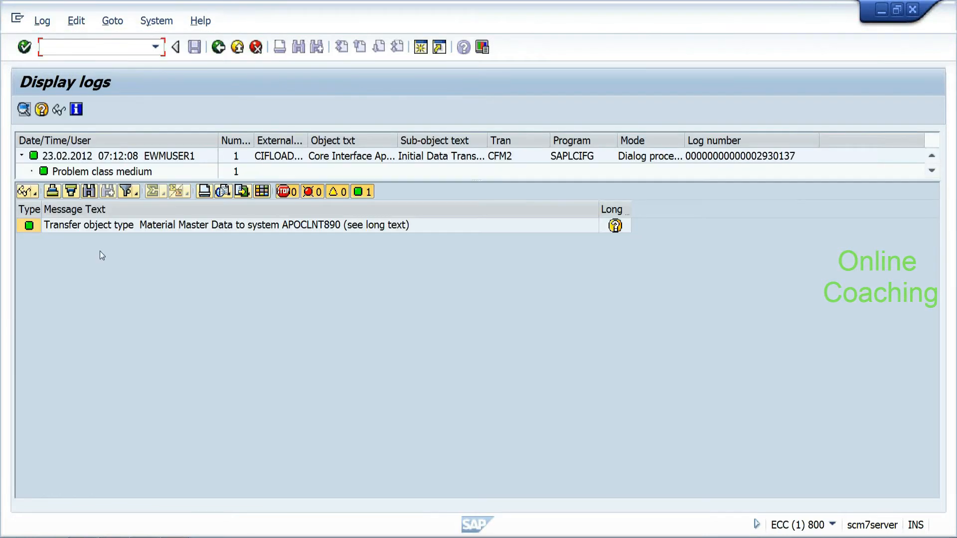
{"action": "left_click_drag", "start_coordinate": [144, 180], "coordinate": [120, 287]}
{"action": "left_click", "coordinate": [91, 157]}
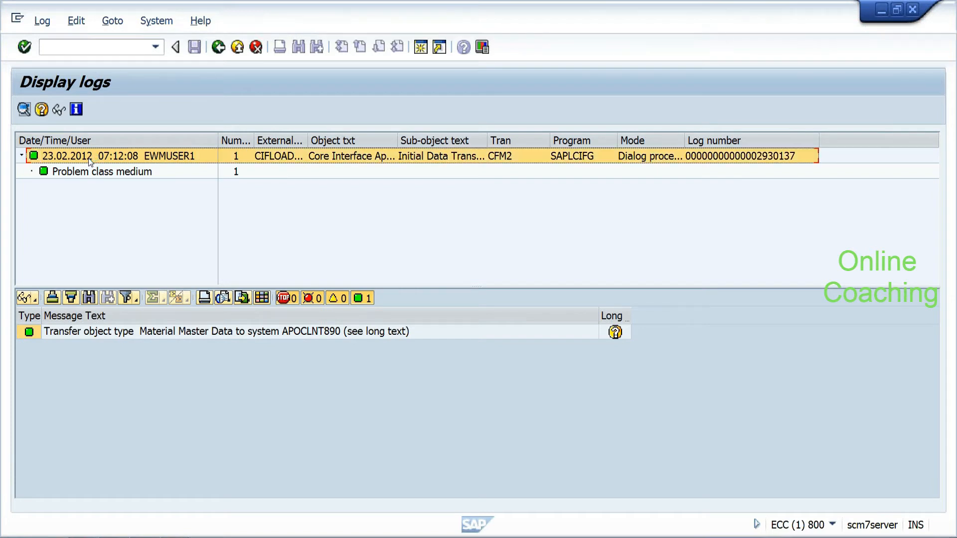
{"action": "left_click", "coordinate": [91, 172]}
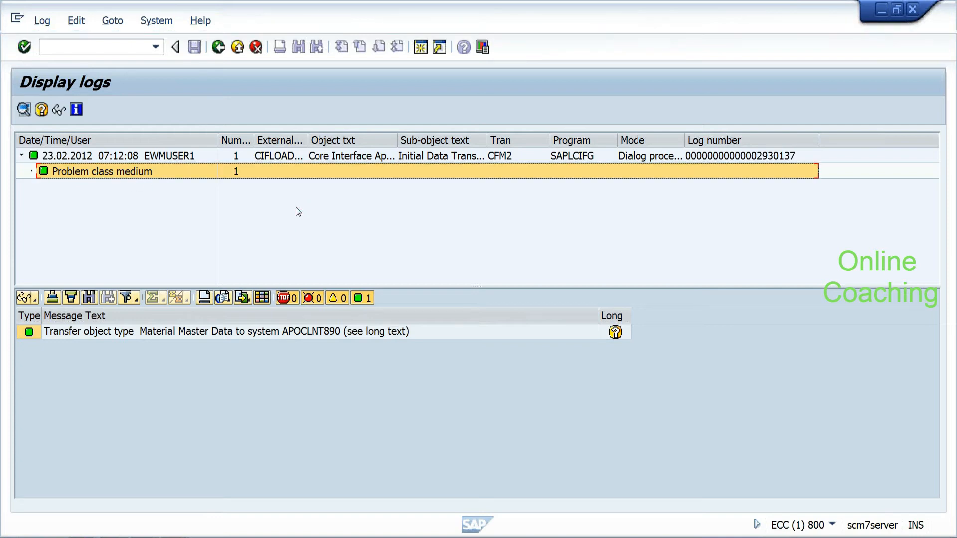
{"action": "left_click_drag", "start_coordinate": [309, 150], "coordinate": [462, 155]}
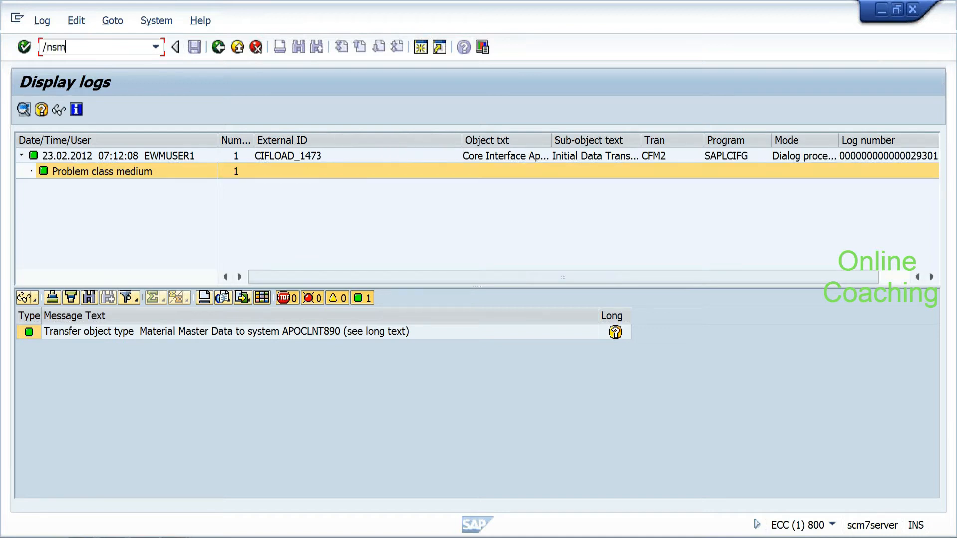
Step: List all outbound queues in the qRFC monitor and delete the queues R3AD_MATERIAHYD_RICE and R3AD_MATERIAHYD_RICE1
{"action": "key", "text": "Return"}
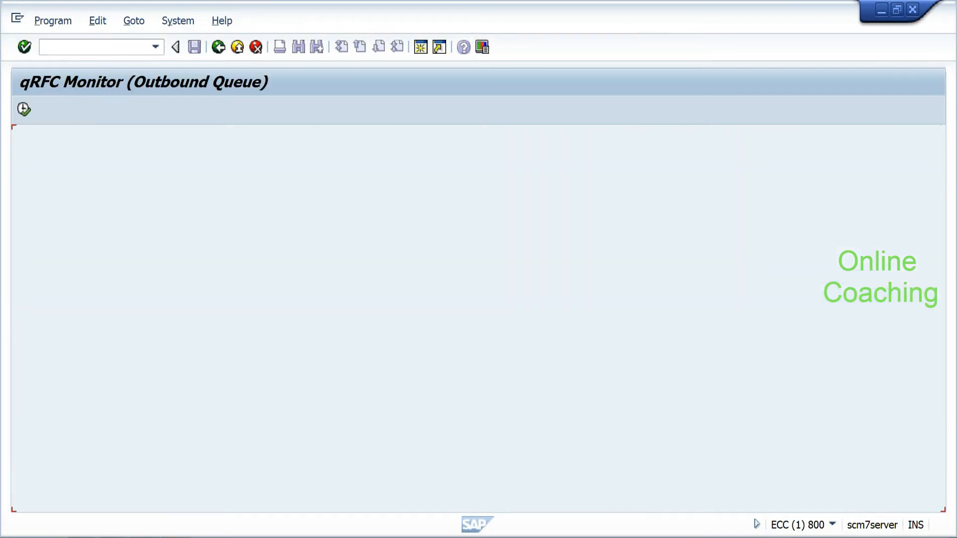
{"action": "left_click", "coordinate": [24, 109]}
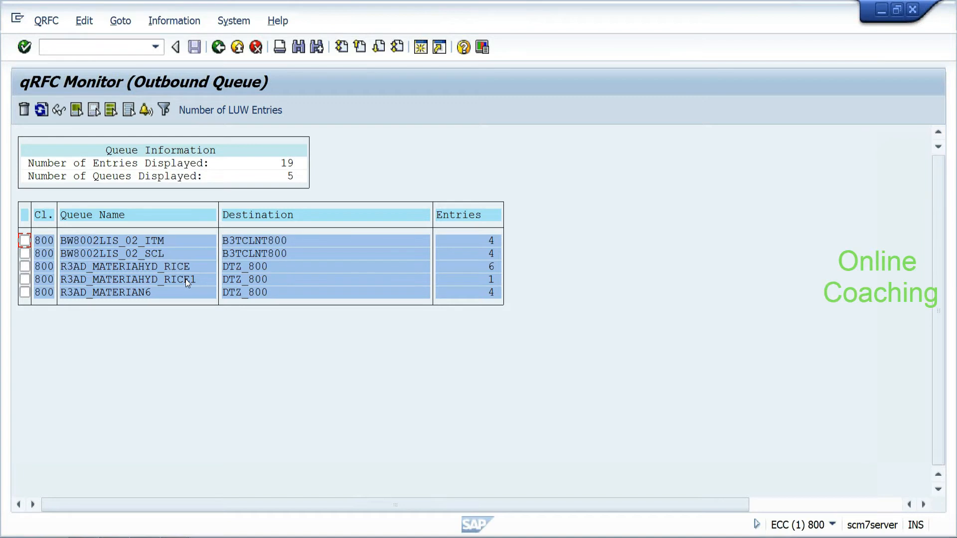
{"action": "left_click", "coordinate": [25, 266]}
{"action": "left_click", "coordinate": [25, 280]}
{"action": "left_click", "coordinate": [26, 110]}
{"action": "left_click", "coordinate": [244, 278]}
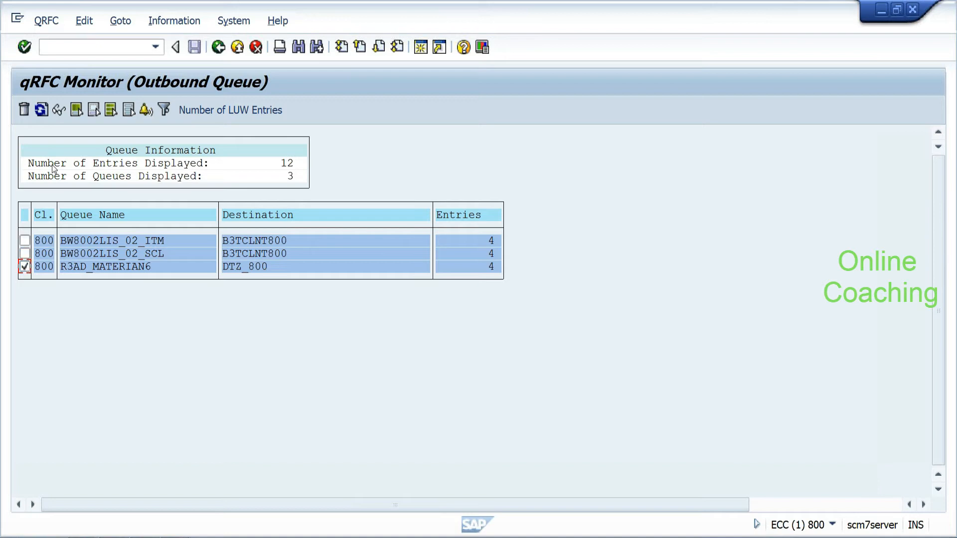
Step: Delete the outbound queue R3AD_MATERIAN6, refresh the queue list and return to the queue selection
{"action": "left_click", "coordinate": [24, 110]}
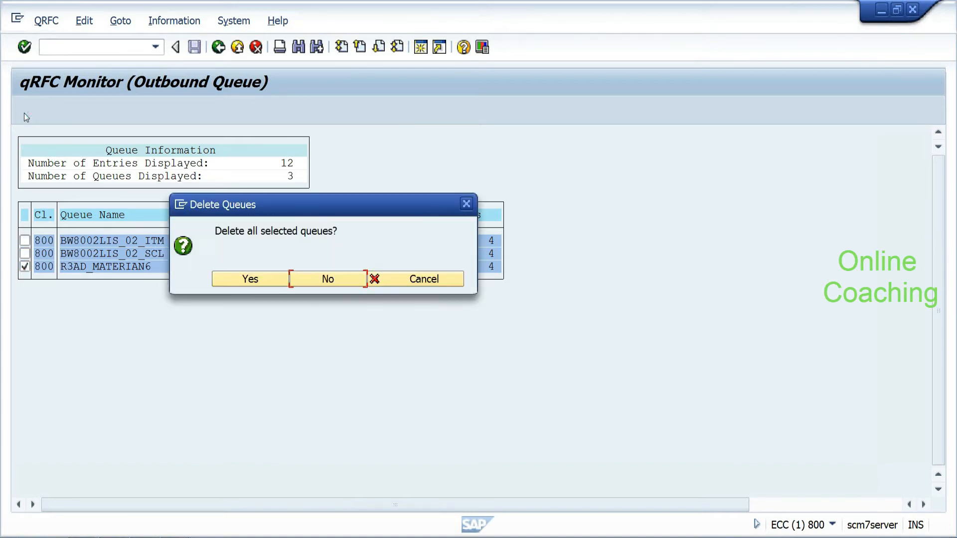
{"action": "left_click", "coordinate": [241, 280]}
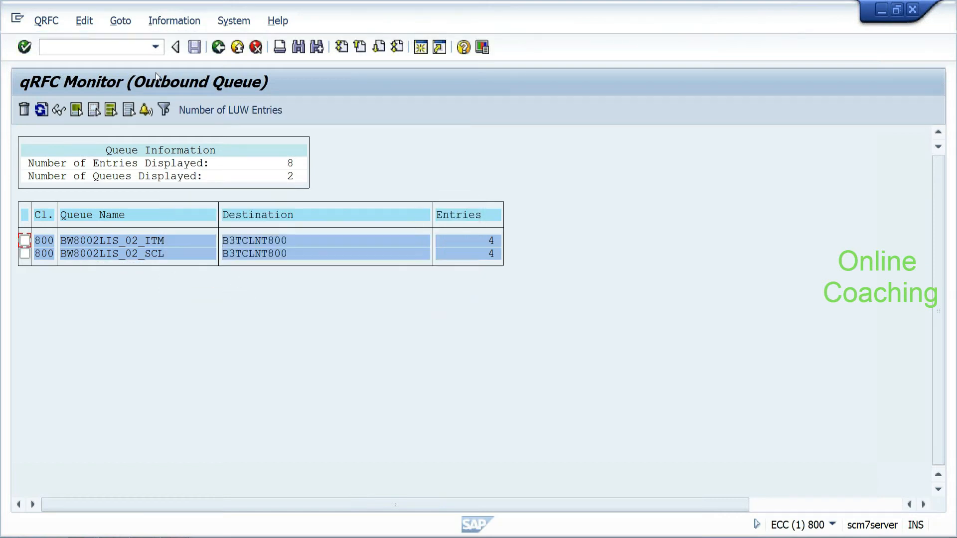
{"action": "left_click", "coordinate": [49, 108]}
{"action": "left_click", "coordinate": [219, 48]}
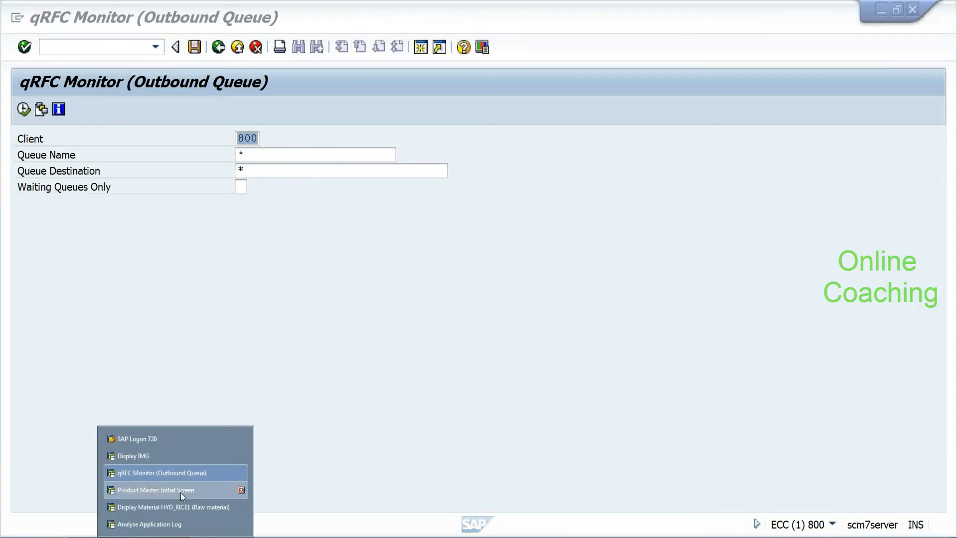
Step: Switch to the SCM Product Master, try to display HYD_RICE1, and search for products matching HYD*, picking HYD_RICE
{"action": "left_click", "coordinate": [181, 491]}
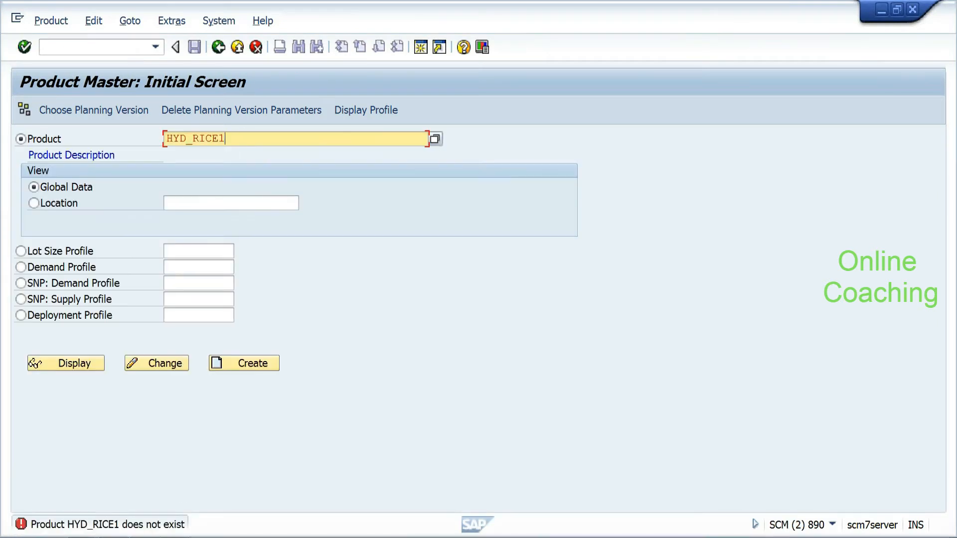
{"action": "left_click", "coordinate": [68, 363]}
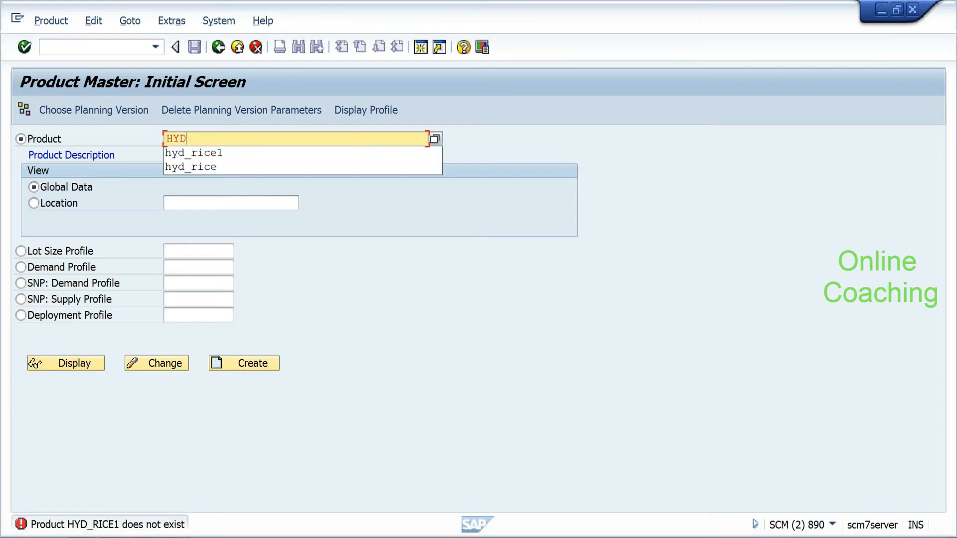
{"action": "type", "text": "*"}
{"action": "left_click", "coordinate": [433, 142]}
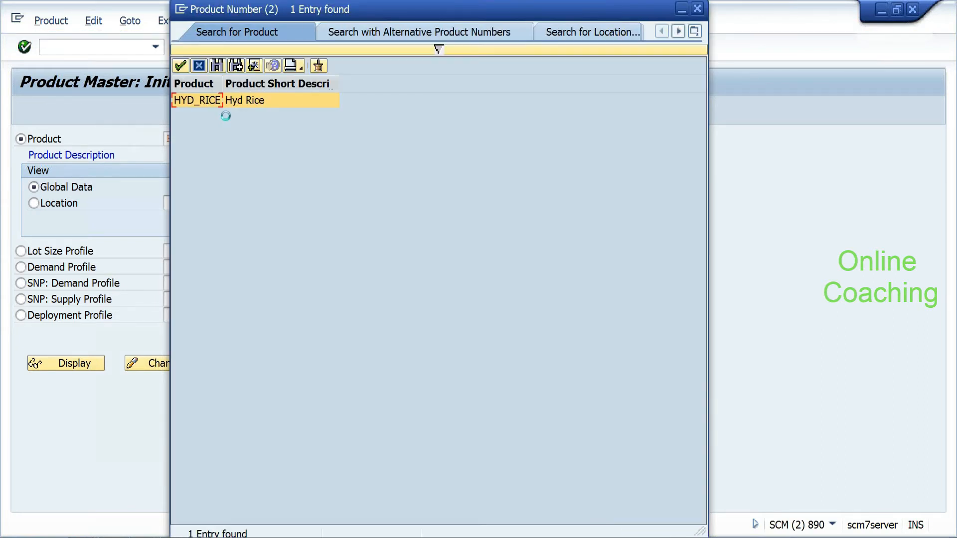
{"action": "double_click", "coordinate": [193, 100]}
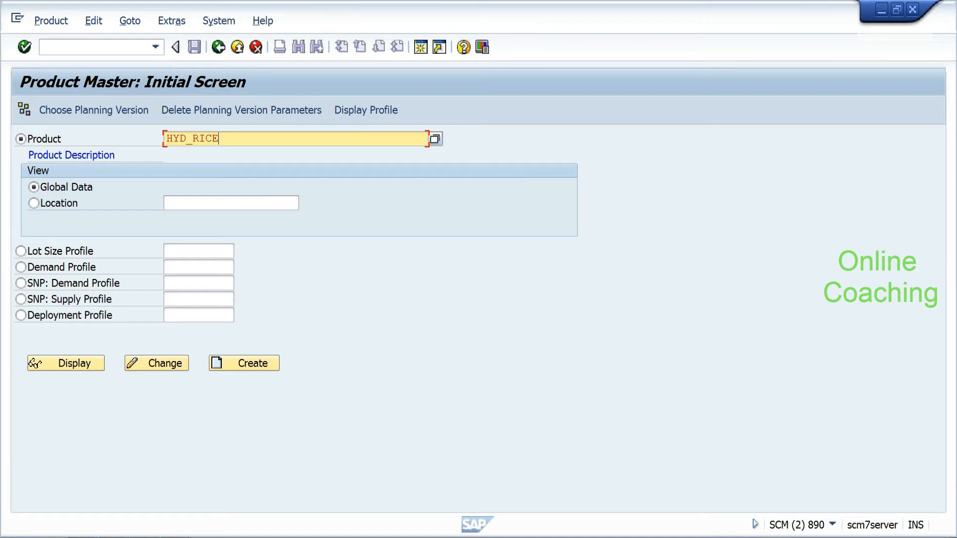
Step: Set the product to HYD_RICE1 and try to look it up again in the Product Master
{"action": "left_click", "coordinate": [219, 48]}
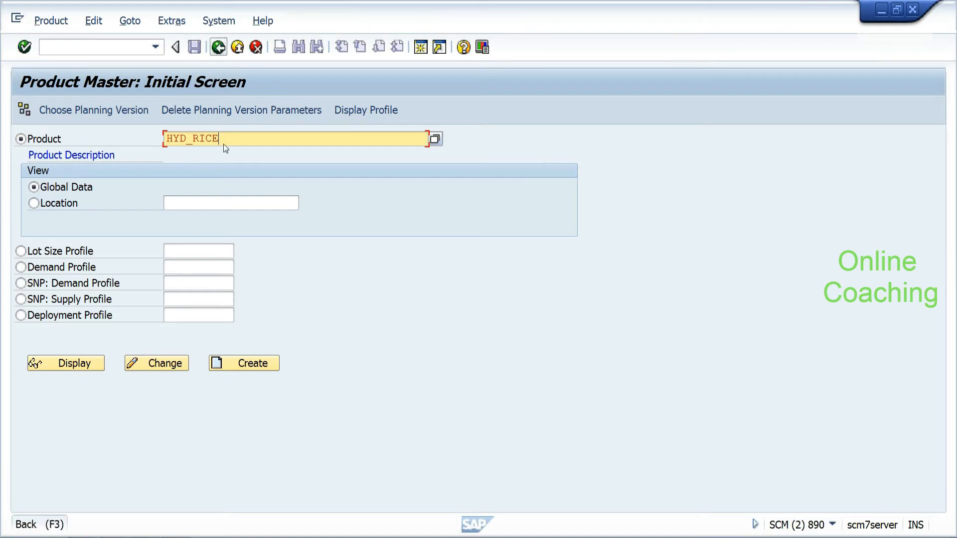
{"action": "type", "text": "1"}
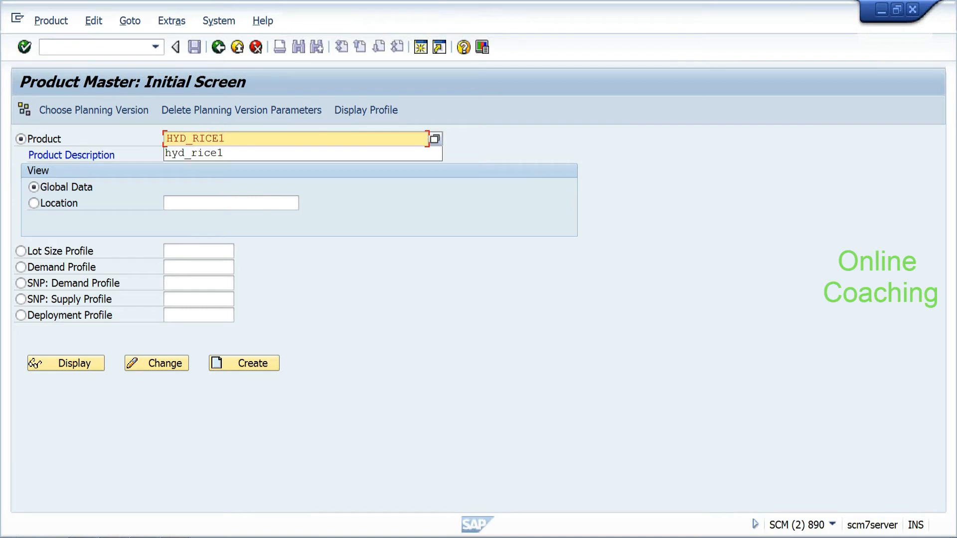
{"action": "key", "text": "Return"}
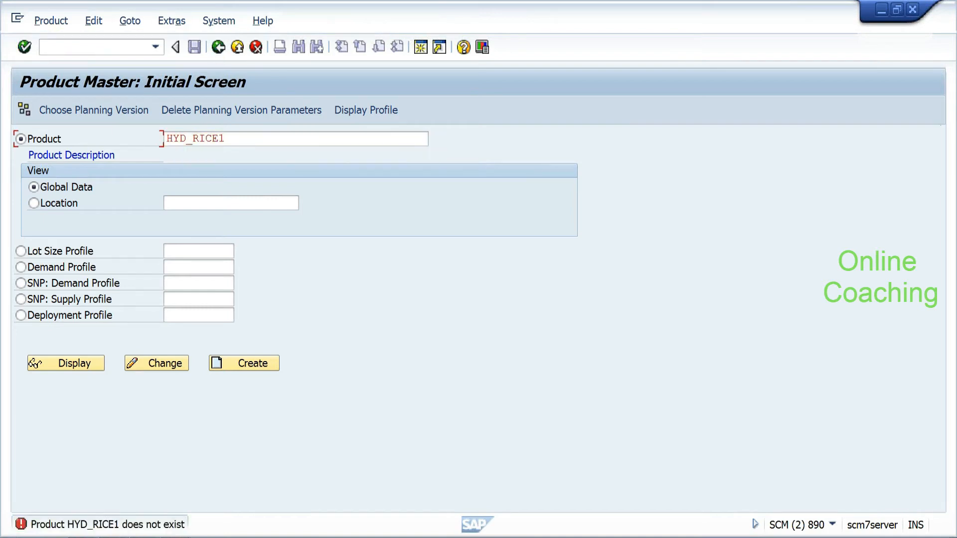
Step: Open the SCM inbound queue monitor, list all queues for client 890 and leave the list
{"action": "type", "text": "/nmm02"}
{"action": "key", "text": "Return"}
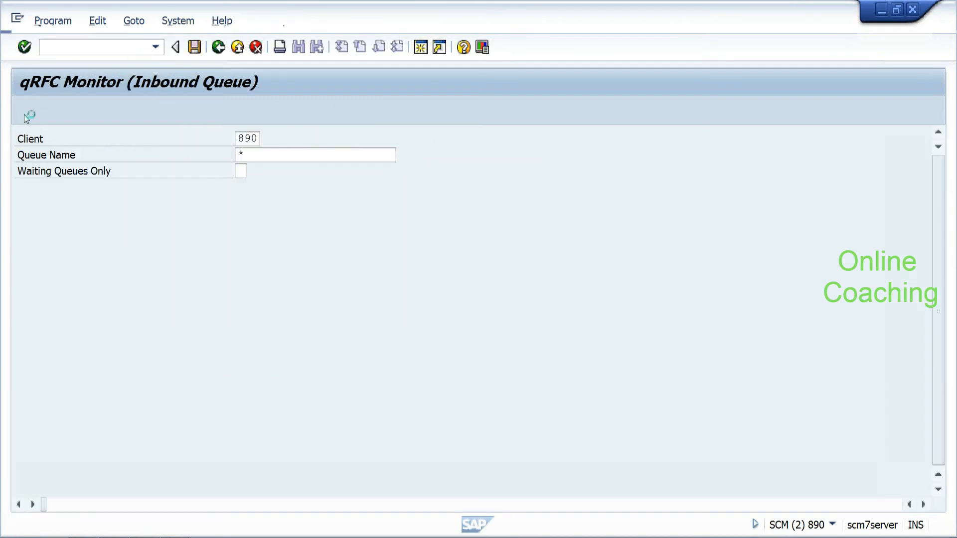
{"action": "left_click", "coordinate": [26, 116]}
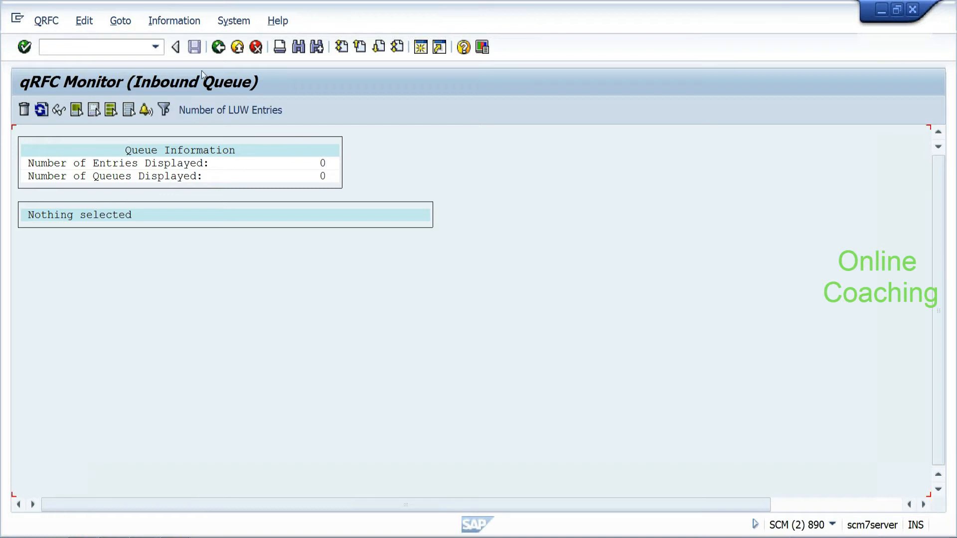
{"action": "left_click", "coordinate": [220, 49]}
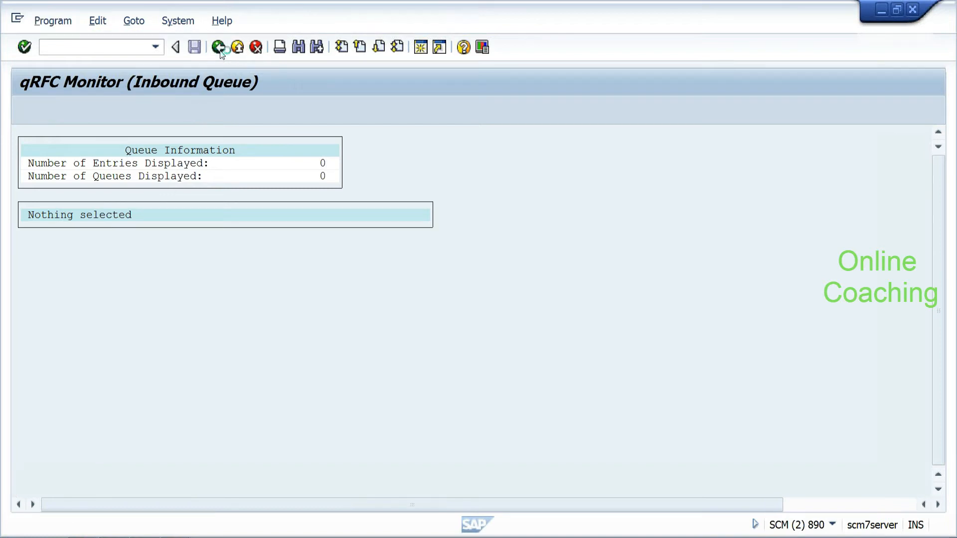
Step: Leave the inbound queue monitor and list all outbound queues of client 890 with transaction SMQ1
{"action": "left_click", "coordinate": [220, 48]}
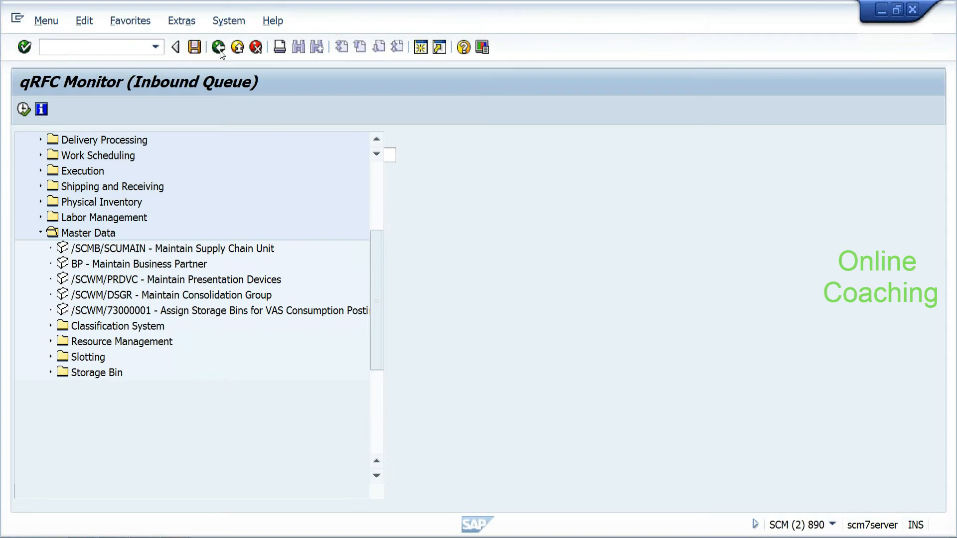
{"action": "type", "text": "/nsmq1"}
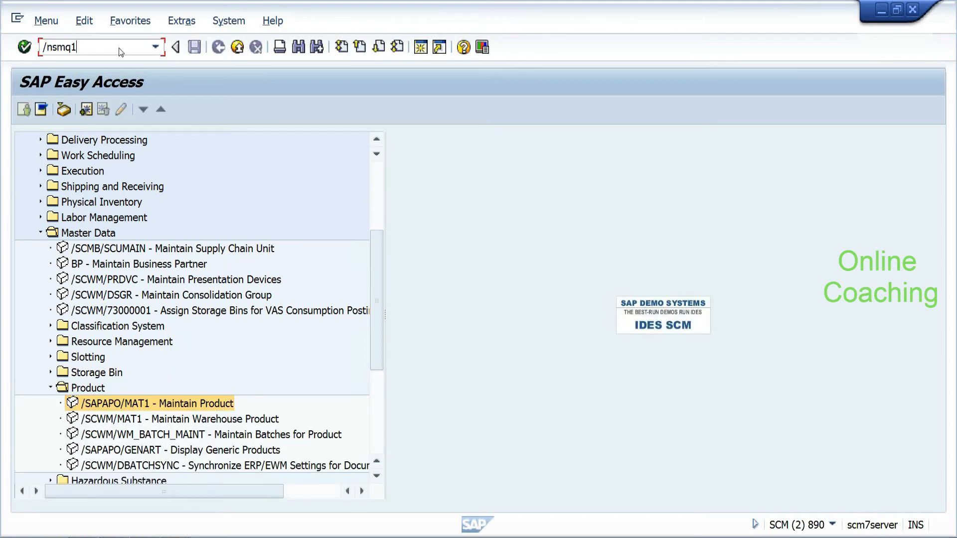
{"action": "key", "text": "Return"}
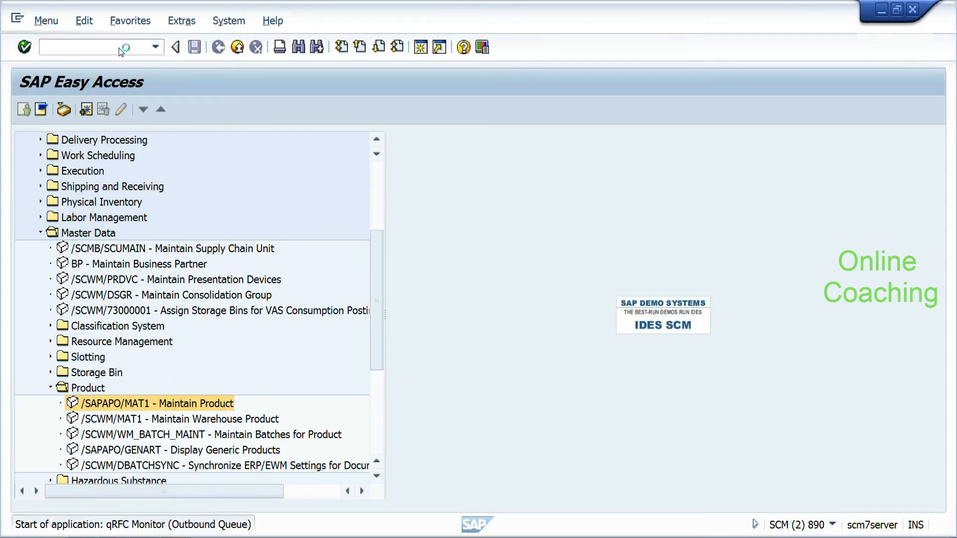
{"action": "left_click", "coordinate": [22, 109]}
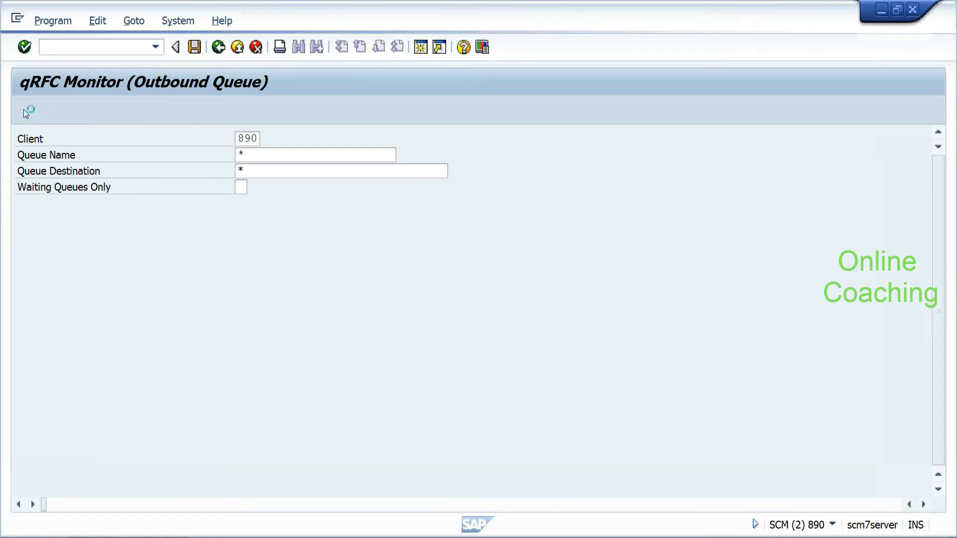
Step: Delete the outbound queues WMBB and WMTB, refresh the queue list and return to the queue selection
{"action": "left_click", "coordinate": [25, 240]}
{"action": "left_click", "coordinate": [24, 253]}
{"action": "left_click", "coordinate": [25, 113]}
{"action": "left_click", "coordinate": [232, 280]}
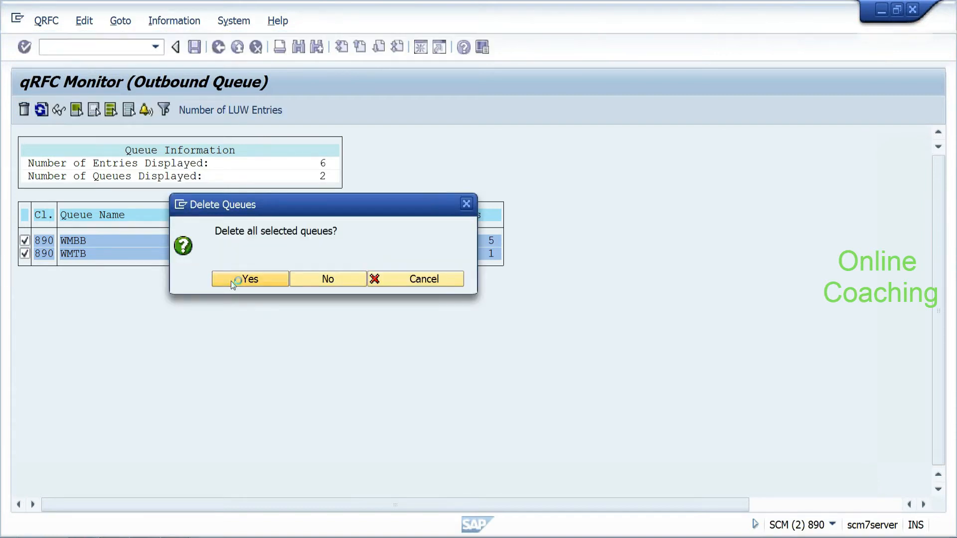
{"action": "left_click", "coordinate": [40, 110]}
{"action": "left_click", "coordinate": [219, 54]}
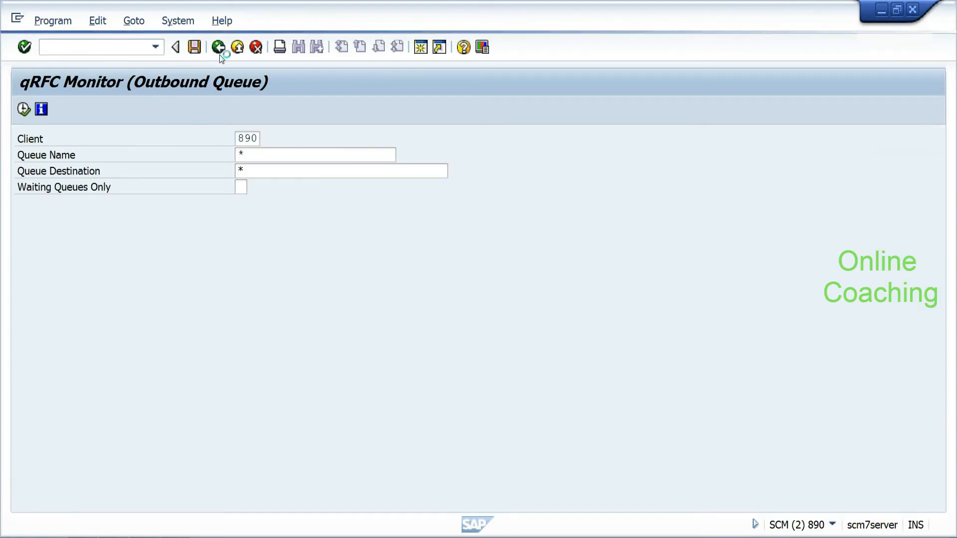
Step: Switch to the ERP session displaying HYD_RICE1, start material creation with MM01 and enter hyd_rice as the material to copy from
{"action": "left_click", "coordinate": [176, 536]}
{"action": "left_click", "coordinate": [201, 503]}
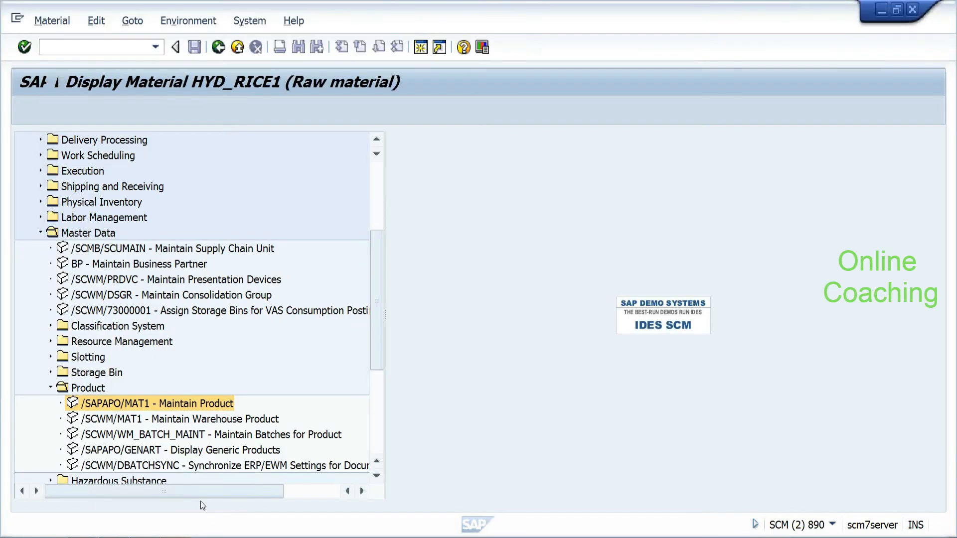
{"action": "left_click", "coordinate": [79, 48]}
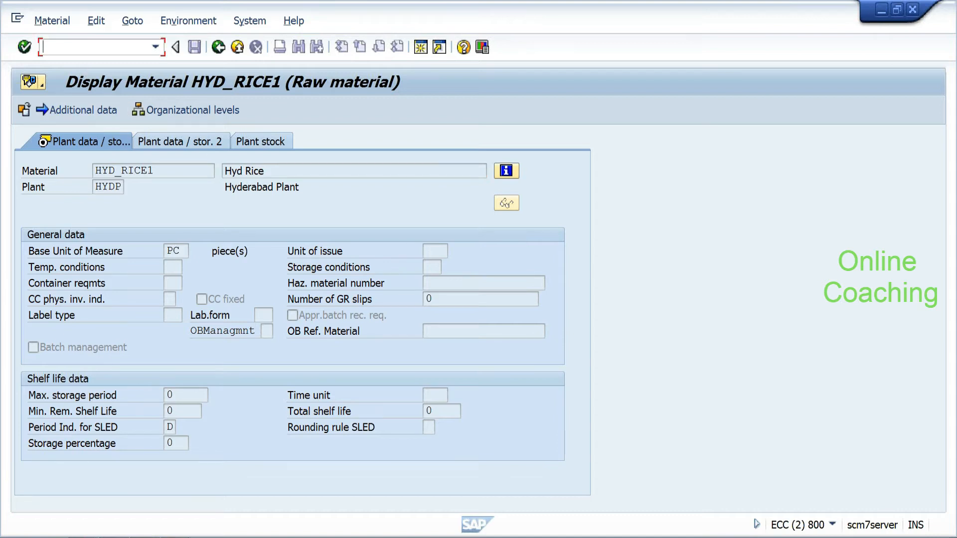
{"action": "type", "text": "/nmm01"}
{"action": "key", "text": "Return"}
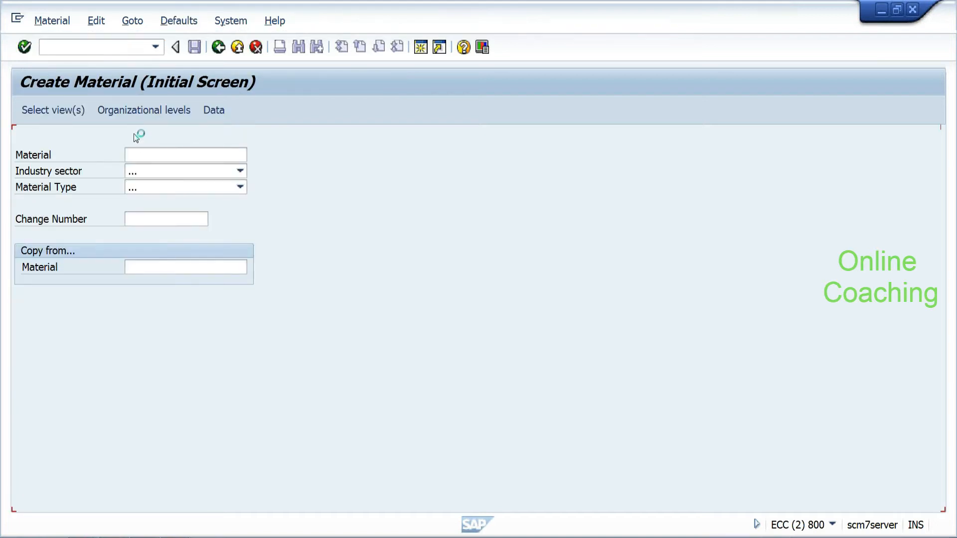
{"action": "left_click", "coordinate": [184, 265]}
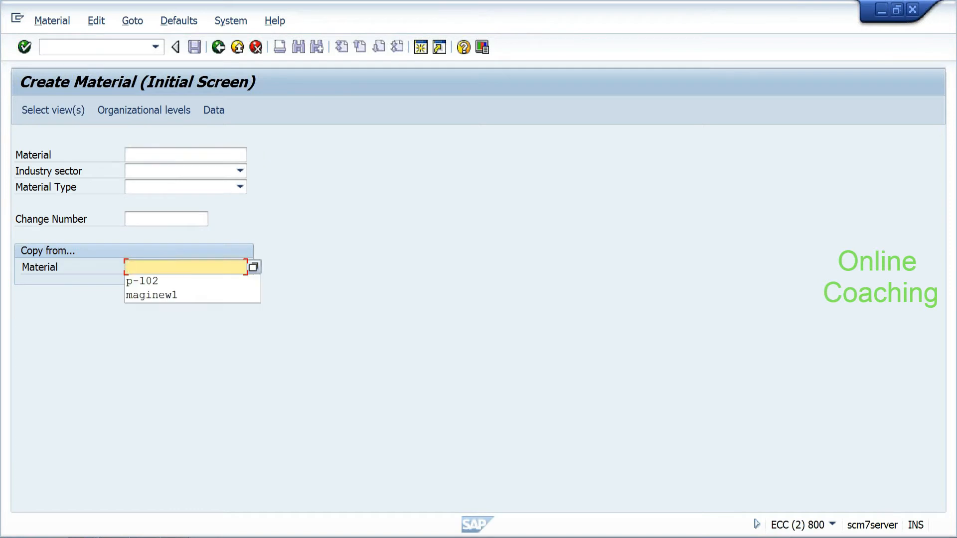
{"action": "key", "text": "Down"}
{"action": "type", "text": "h"}
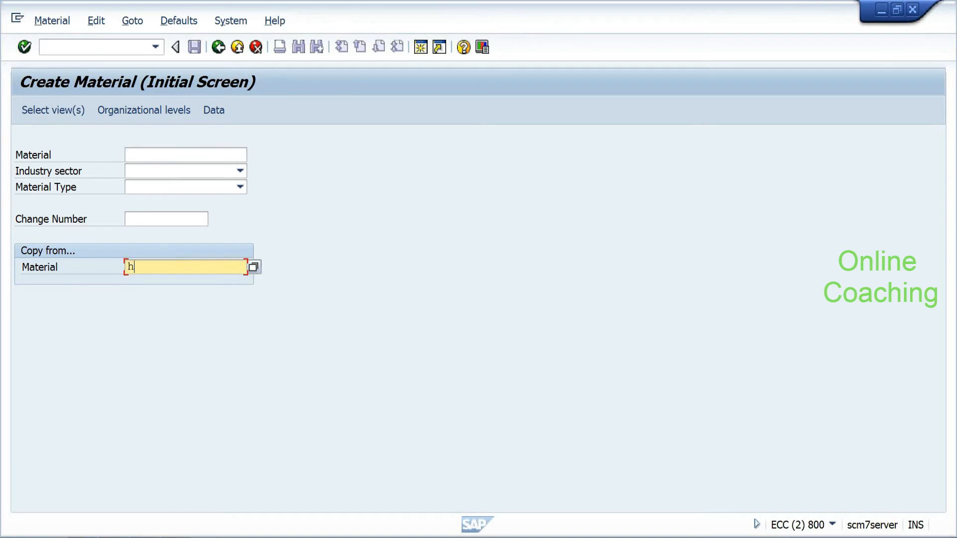
{"action": "type", "text": "yd_rice"}
Step: Open the RFC connections in a new ERP session with SM59 and start creating an inbound delivery there with VL31N
{"action": "left_click", "coordinate": [87, 48]}
{"action": "type", "text": "/osm59"}
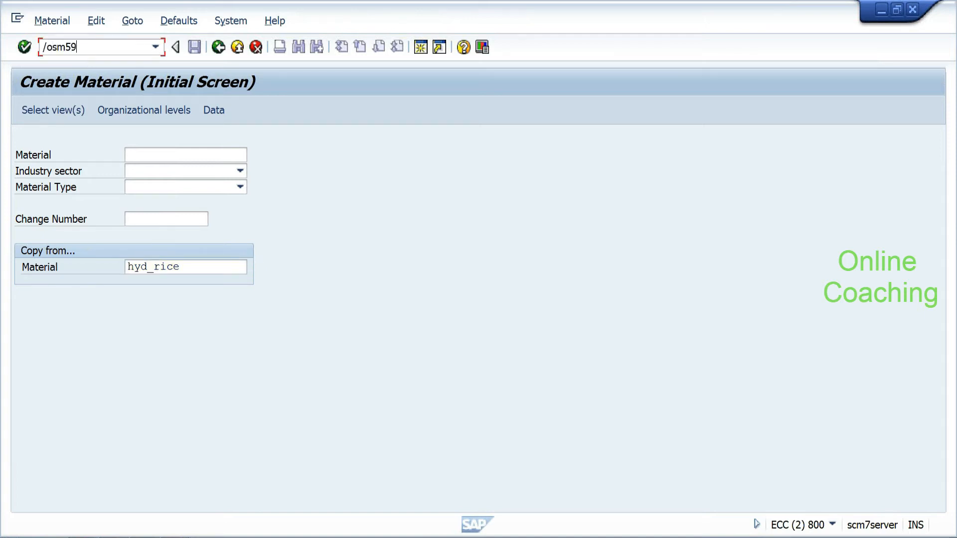
{"action": "key", "text": "Return"}
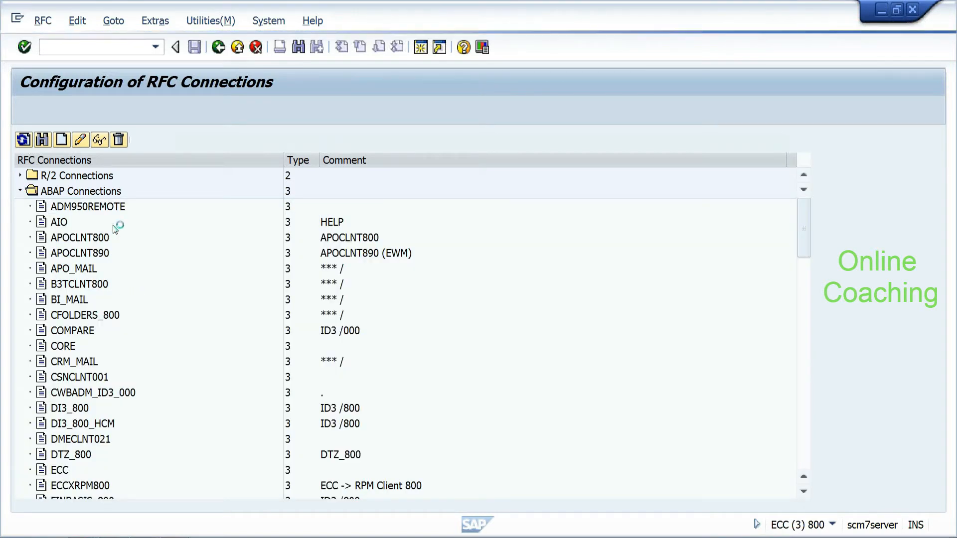
{"action": "left_click", "coordinate": [100, 175]}
{"action": "left_click", "coordinate": [95, 47]}
{"action": "type", "text": "/nvl31n"}
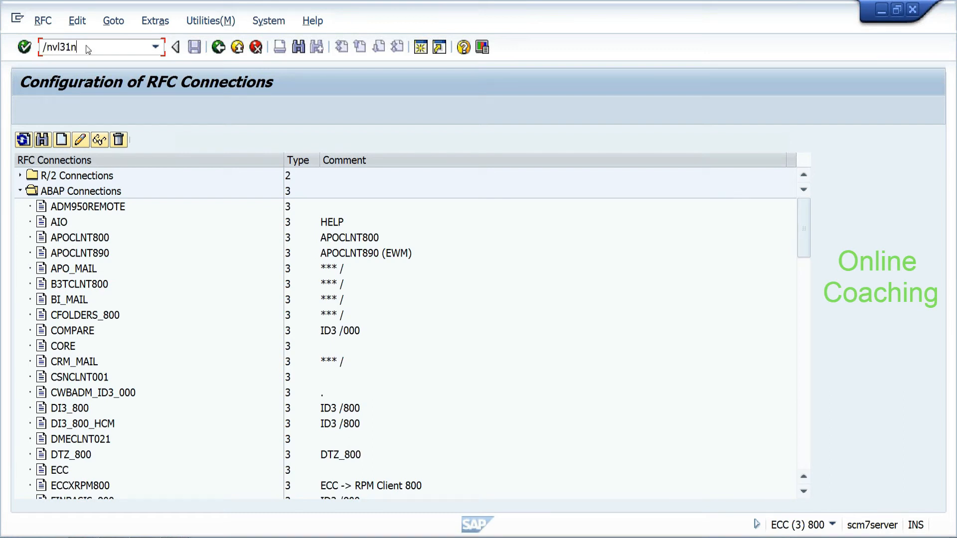
{"action": "key", "text": "Return"}
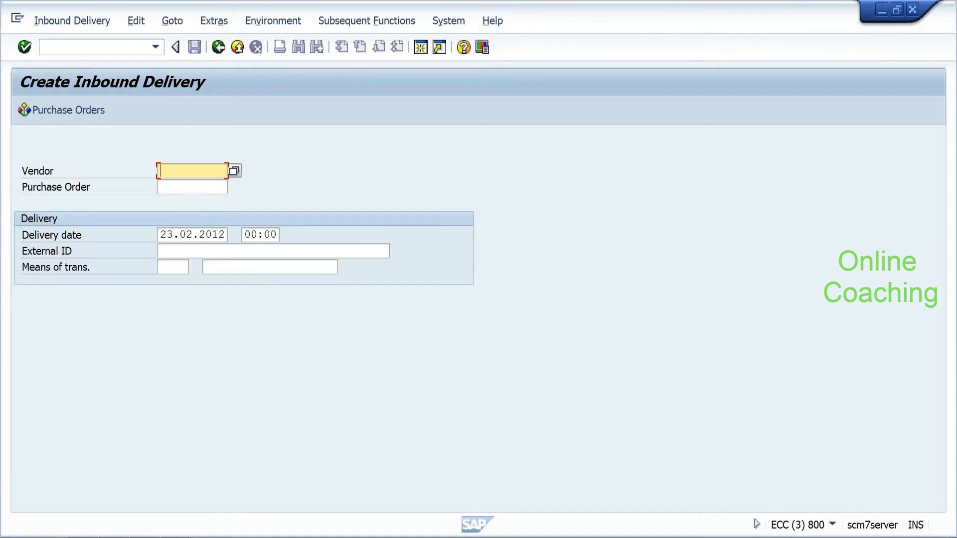
Step: Enter the purchase order number suggested for the inbound delivery and set the vendor to 1000
{"action": "left_click", "coordinate": [190, 186]}
{"action": "key", "text": "Down"}
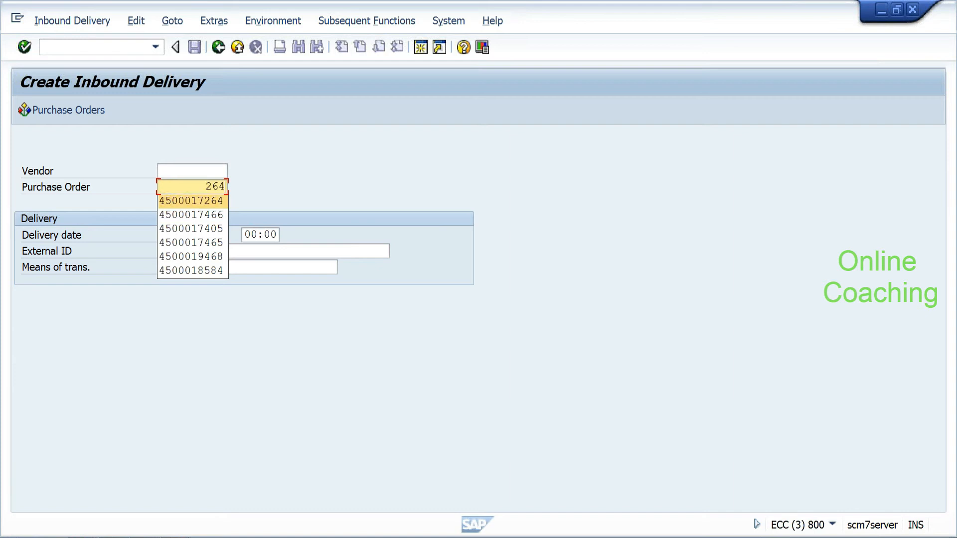
{"action": "key", "text": "Return"}
{"action": "left_click", "coordinate": [184, 172]}
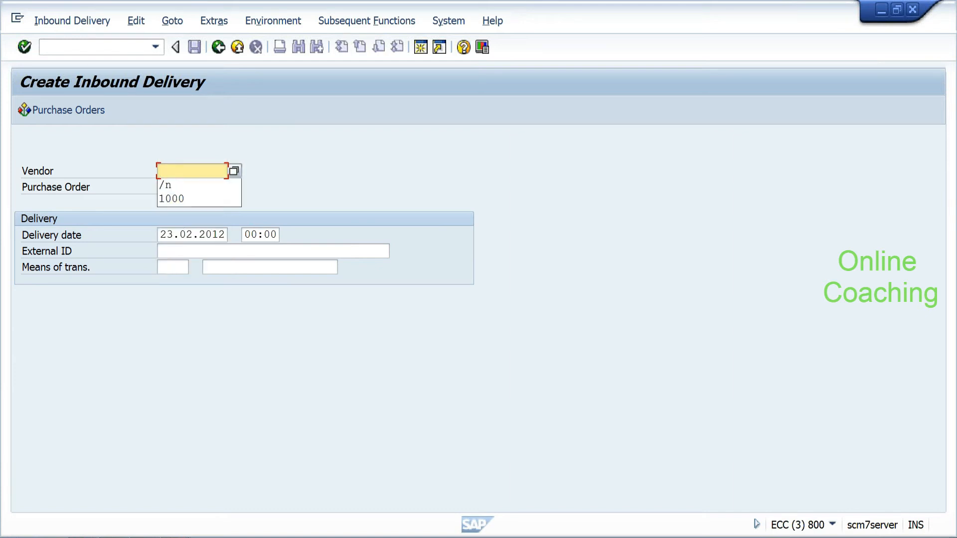
{"action": "type", "text": "1000"}
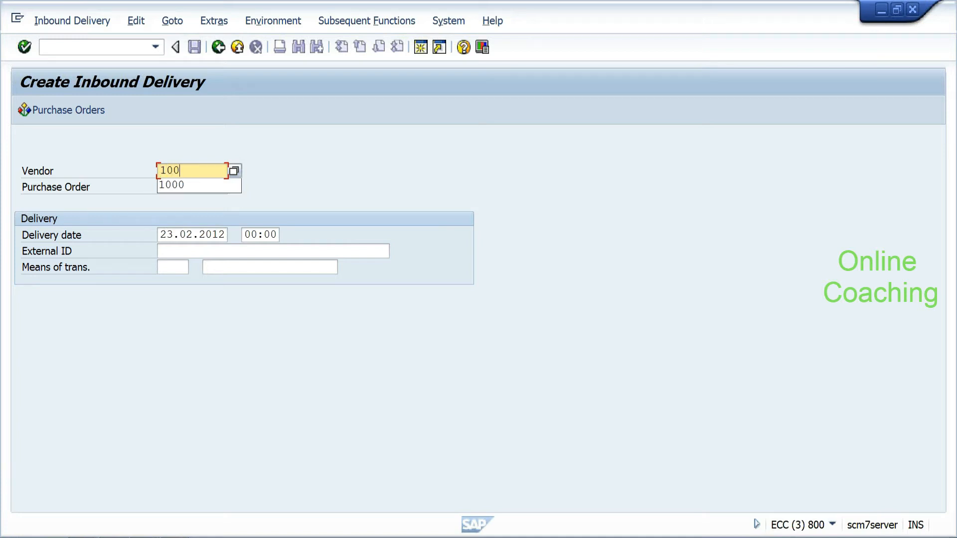
{"action": "key", "text": "Return"}
Step: Fill in an external ID ending in 1 and continue to the shipping notification's item overview
{"action": "left_click", "coordinate": [214, 251]}
{"action": "key", "text": "Down"}
{"action": "key", "text": "Return"}
{"action": "key", "text": "BackSpace"}
{"action": "type", "text": "1"}
{"action": "key", "text": "Return"}
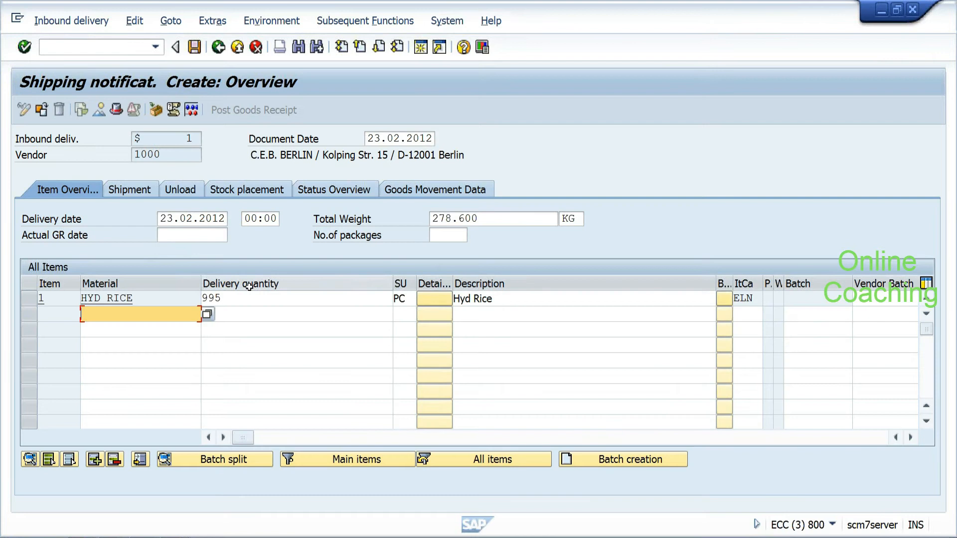
Step: Set the delivery quantity of the HYD_RICE item to 5 PC and save the inbound delivery
{"action": "left_click", "coordinate": [245, 299]}
{"action": "key", "text": "BackSpace"}
{"action": "key", "text": "BackSpace"}
{"action": "key", "text": "BackSpace"}
{"action": "type", "text": "5"}
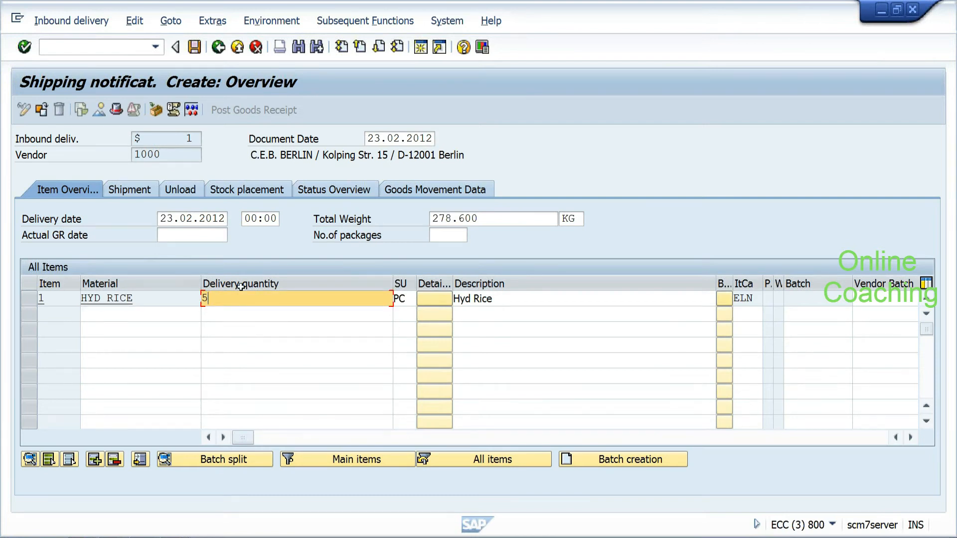
{"action": "left_click", "coordinate": [195, 51]}
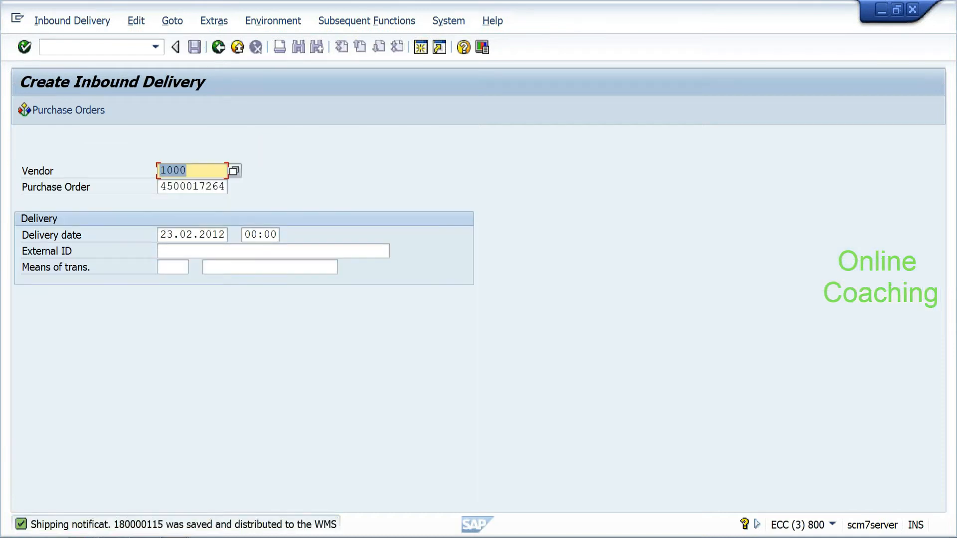
Step: Switch to the SCM application log session and list all inbound queues of client 890 with transaction SMQ2
{"action": "left_click", "coordinate": [176, 537]}
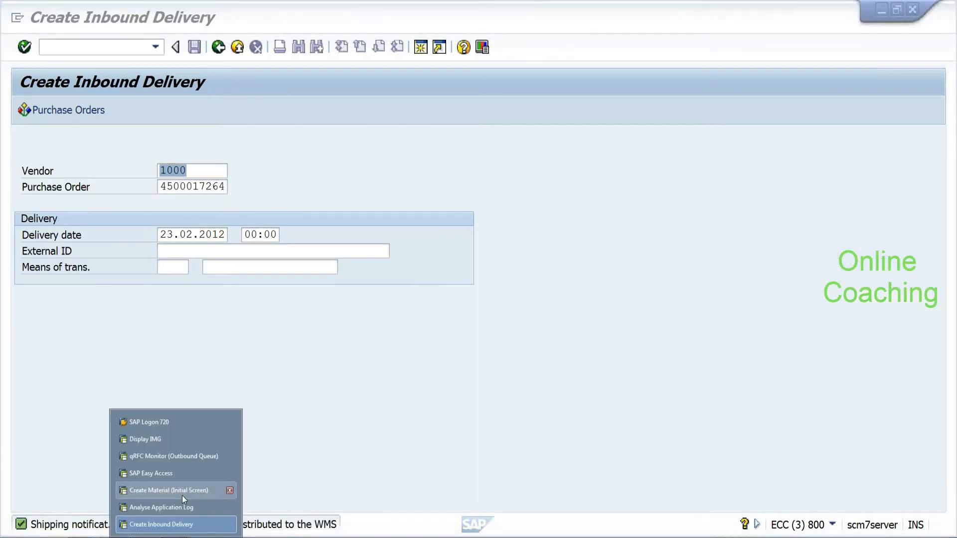
{"action": "left_click", "coordinate": [180, 506]}
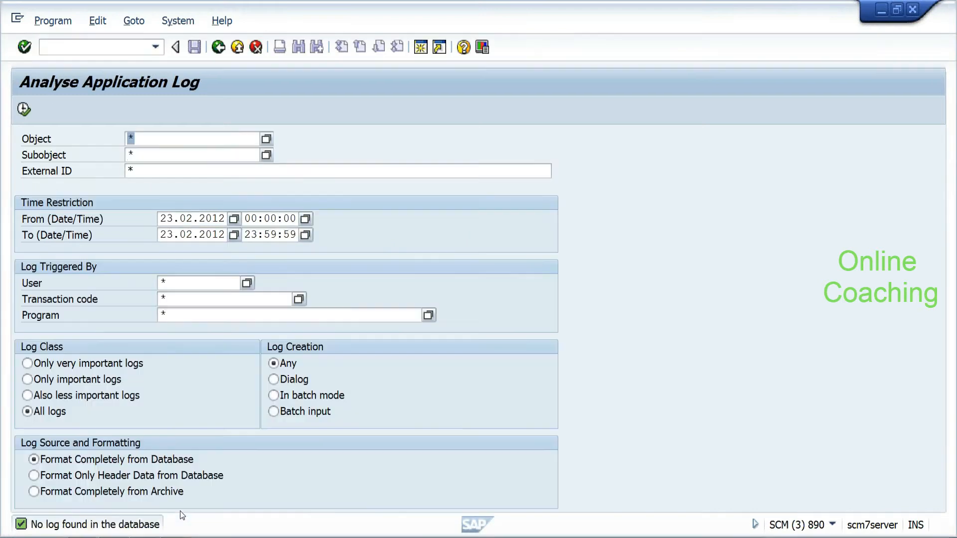
{"action": "key", "text": "ctrl+slash"}
{"action": "type", "text": "/nsmq2"}
{"action": "key", "text": "Return"}
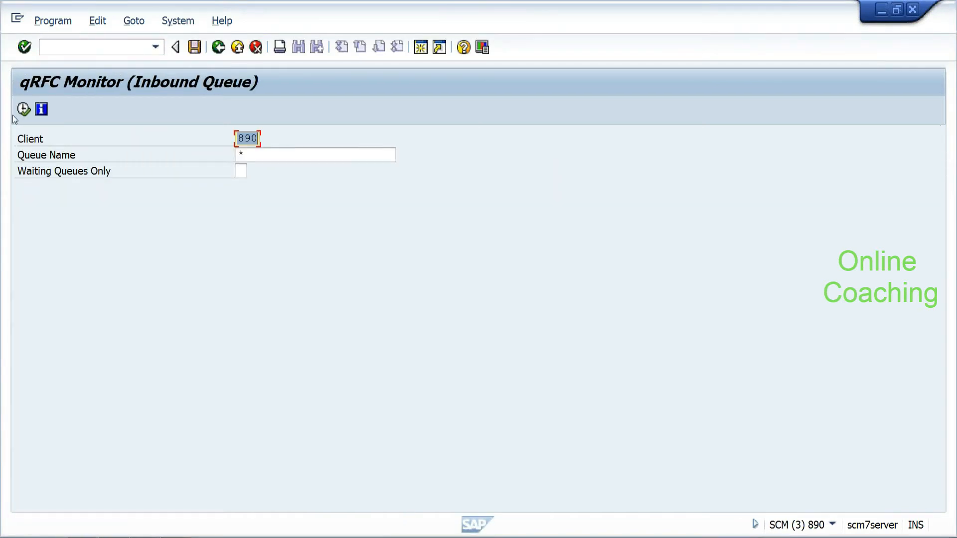
{"action": "left_click", "coordinate": [22, 112]}
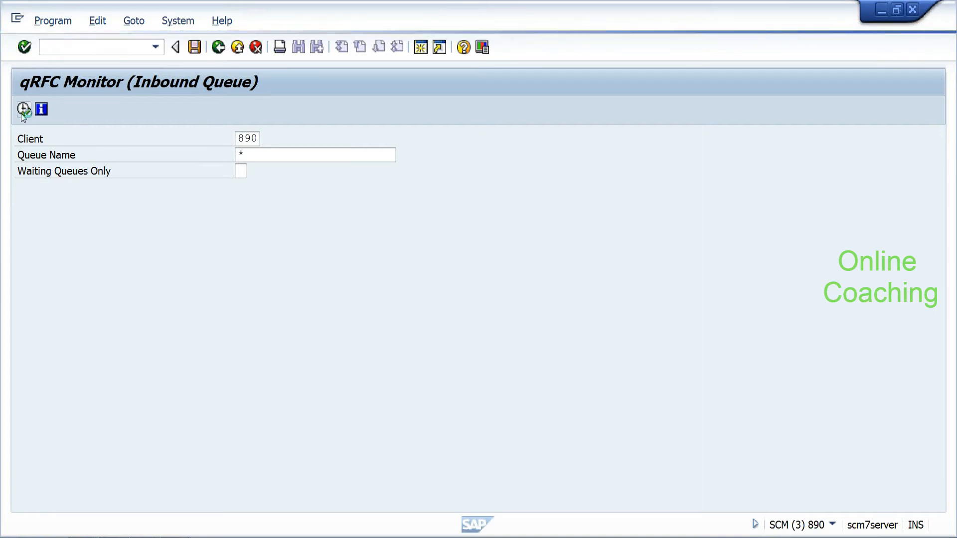
Step: Open the inbound delivery's DLVS queue down to its /SCWM/INB_DLV_SAVEREPLICA entry and execute that entry
{"action": "left_click", "coordinate": [24, 240]}
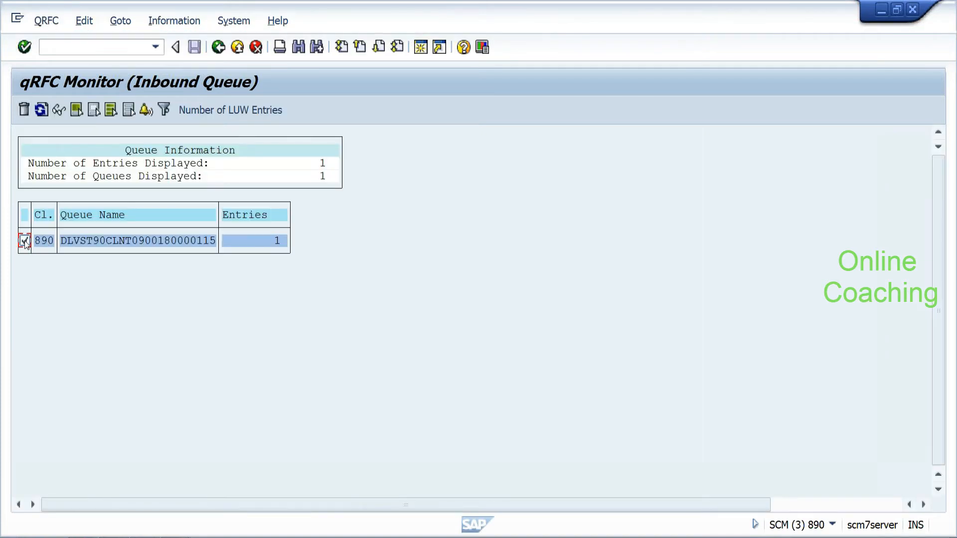
{"action": "double_click", "coordinate": [88, 241]}
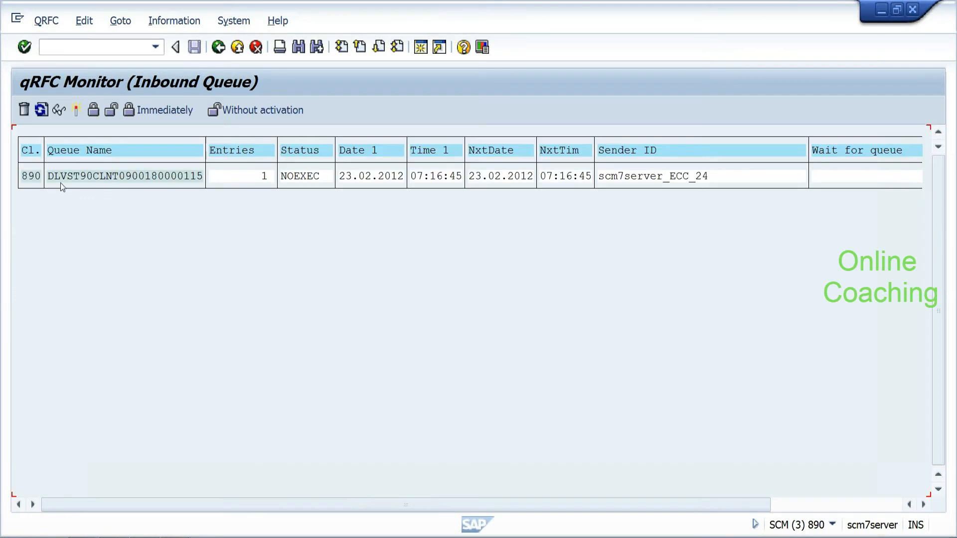
{"action": "double_click", "coordinate": [76, 177]}
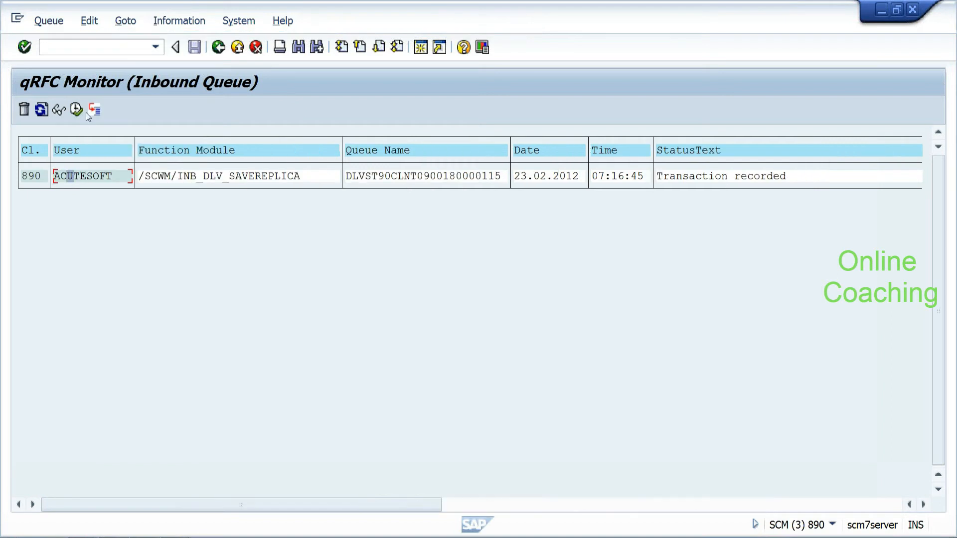
{"action": "left_click", "coordinate": [76, 110]}
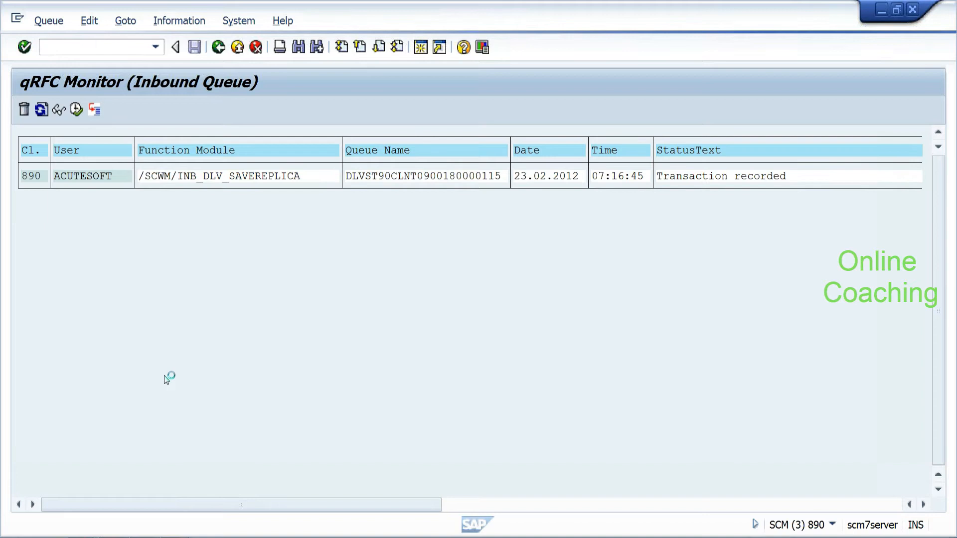
Step: Switch to the ERP session with the Create Material screen and restart material creation with MM01
{"action": "left_click", "coordinate": [176, 537]}
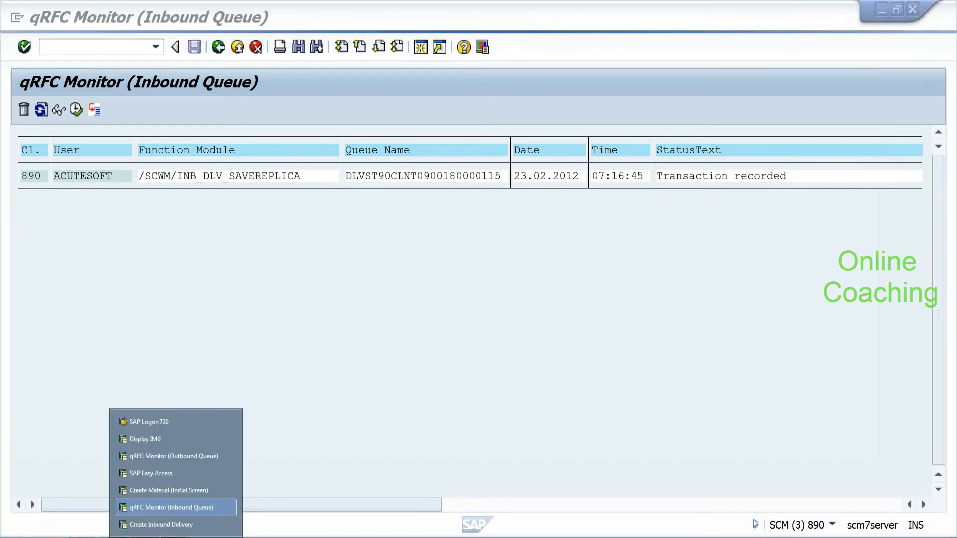
{"action": "left_click", "coordinate": [194, 463]}
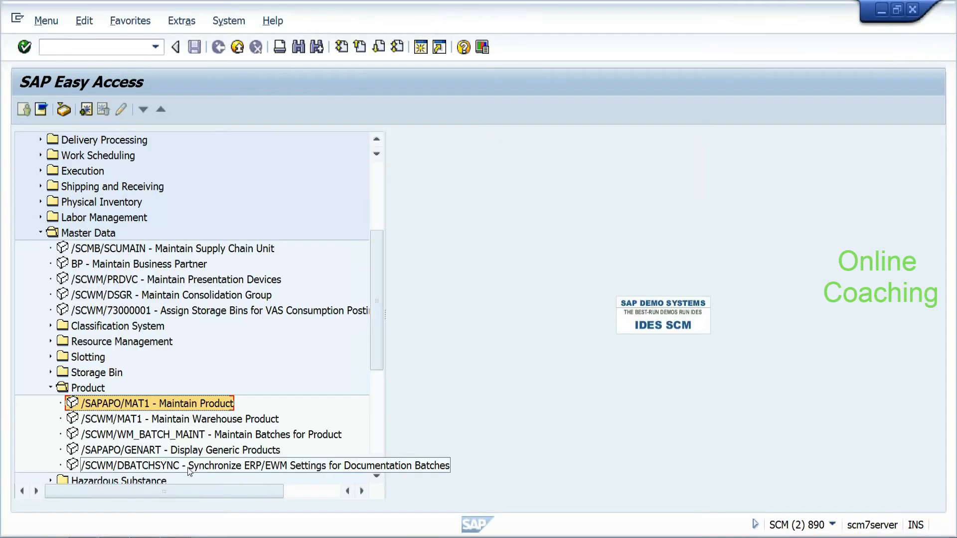
{"action": "left_click", "coordinate": [186, 537]}
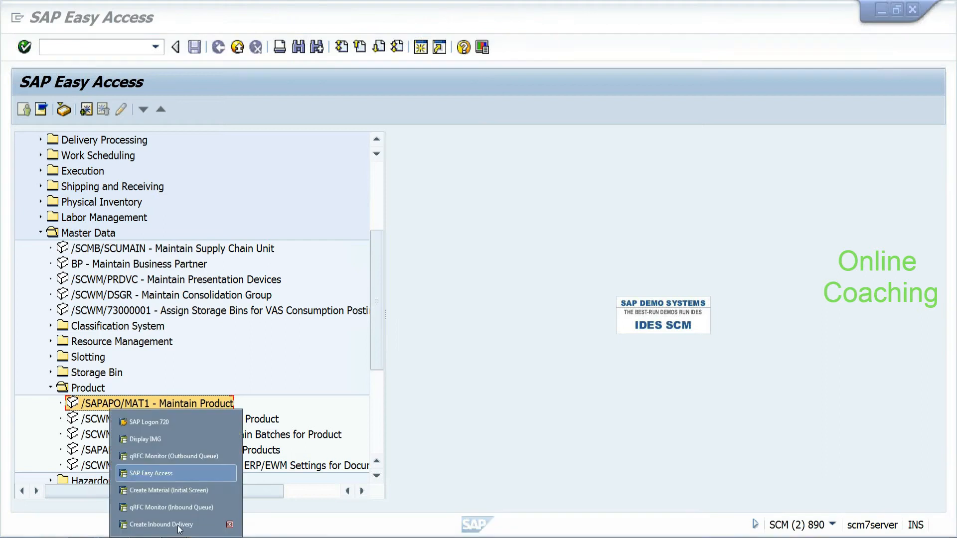
{"action": "left_click", "coordinate": [184, 490]}
{"action": "left_click", "coordinate": [95, 47]}
{"action": "type", "text": "/nmm01"}
{"action": "key", "text": "Return"}
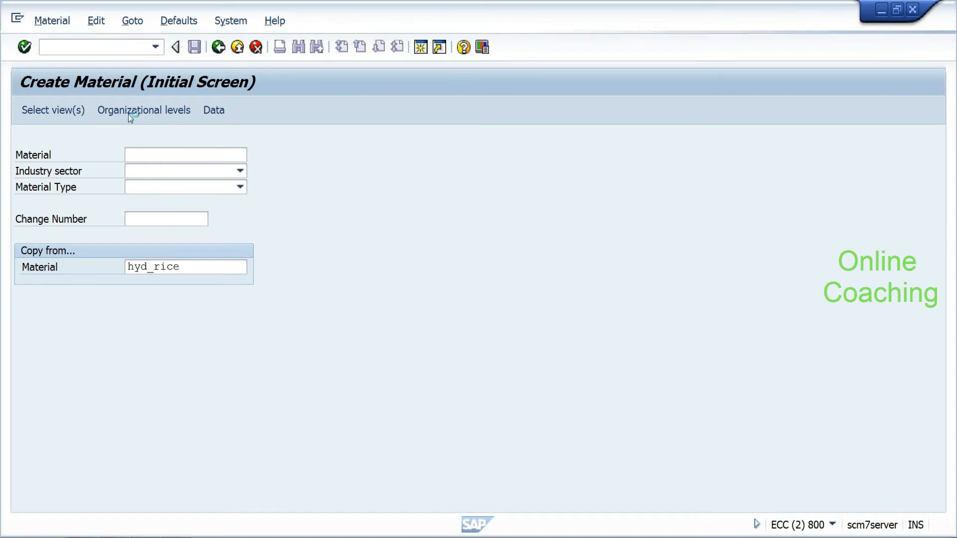
Step: Enter hyd_rice1 as the material and set the industry sector to Food and Related Products
{"action": "key", "text": "BackSpace"}
{"action": "left_click", "coordinate": [158, 169]}
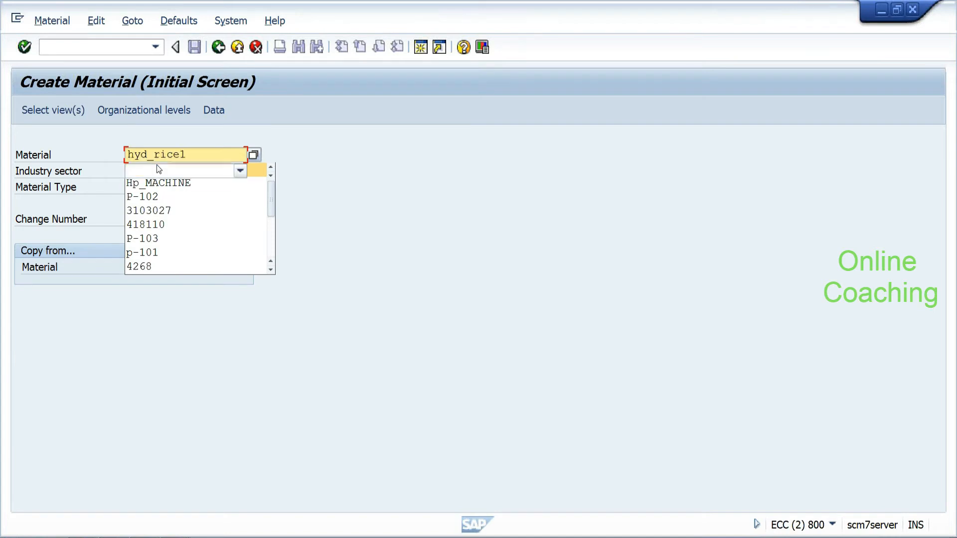
{"action": "left_click", "coordinate": [155, 172]}
{"action": "left_click", "coordinate": [153, 227]}
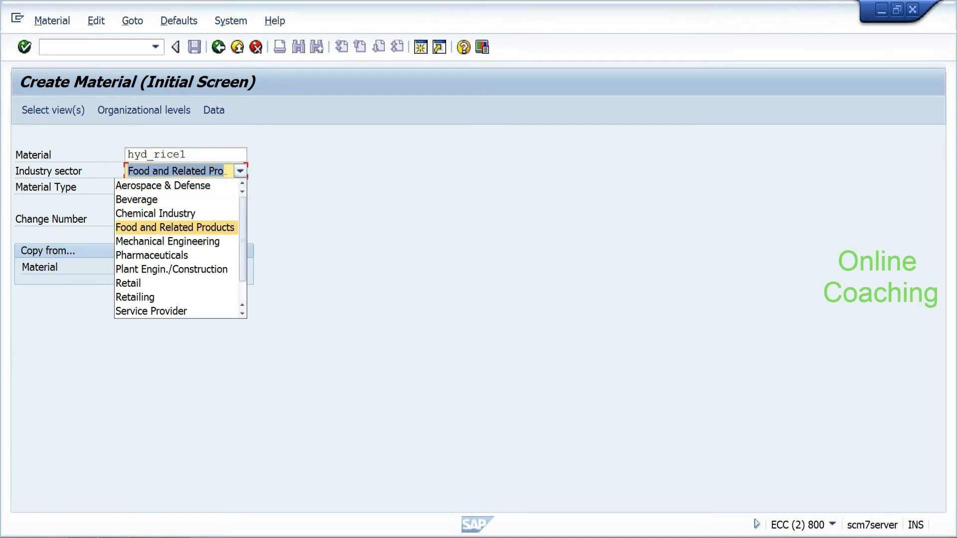
Step: Set the material type of hyd_rice1 to Raw material and proceed to the view selection
{"action": "left_click", "coordinate": [154, 188]}
{"action": "key", "text": "r"}
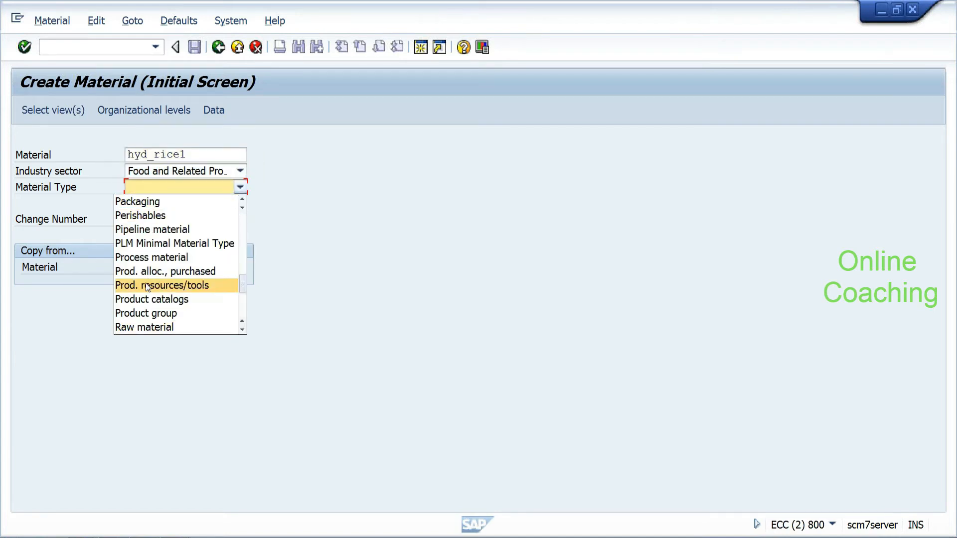
{"action": "left_click", "coordinate": [144, 326]}
{"action": "key", "text": "Return"}
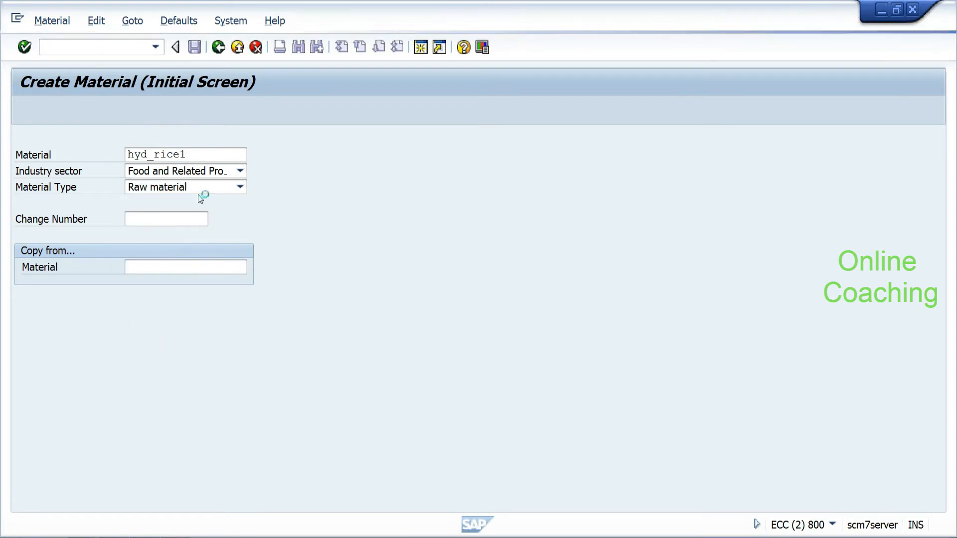
Step: Select the views Basic Data 1, Basic Data 2, General Plant Data / Storage 1 and General Plant Data / Storage 2, and confirm them
{"action": "left_click", "coordinate": [278, 187]}
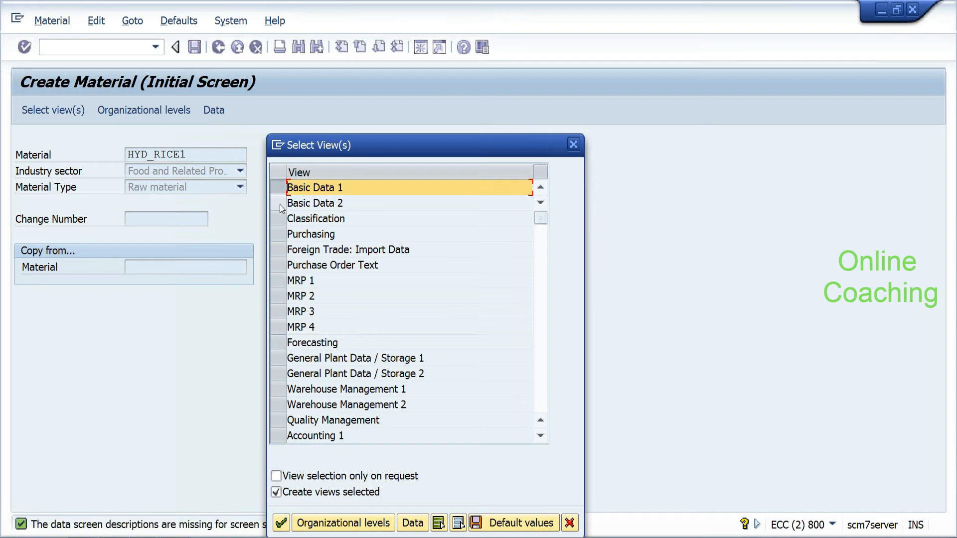
{"action": "left_click", "coordinate": [278, 203]}
{"action": "left_click", "coordinate": [278, 359]}
{"action": "left_click", "coordinate": [279, 374]}
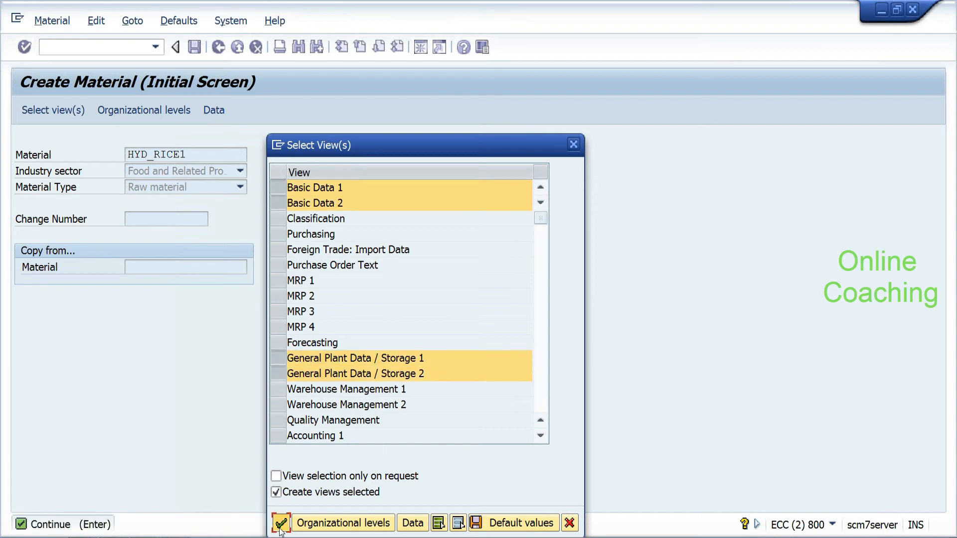
{"action": "left_click", "coordinate": [281, 523]}
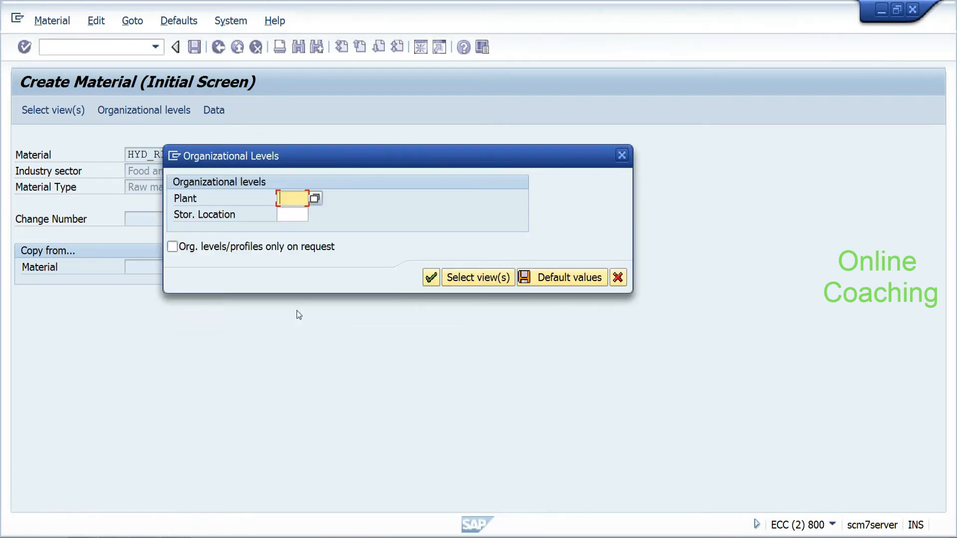
Step: Enter plant hydp as the organizational level, leave the storage location empty, and continue to the material data
{"action": "type", "text": "hyd"}
{"action": "key", "text": "Tab"}
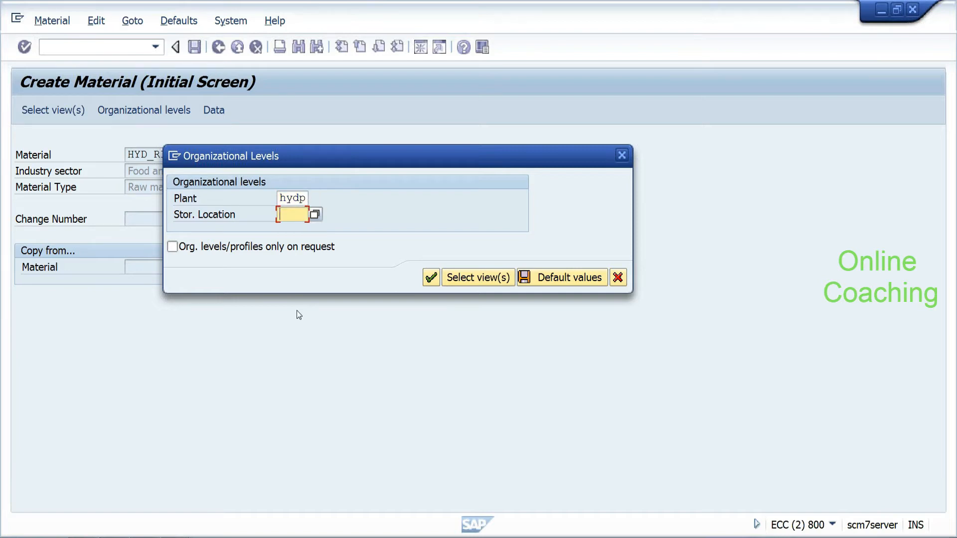
{"action": "key", "text": "Return"}
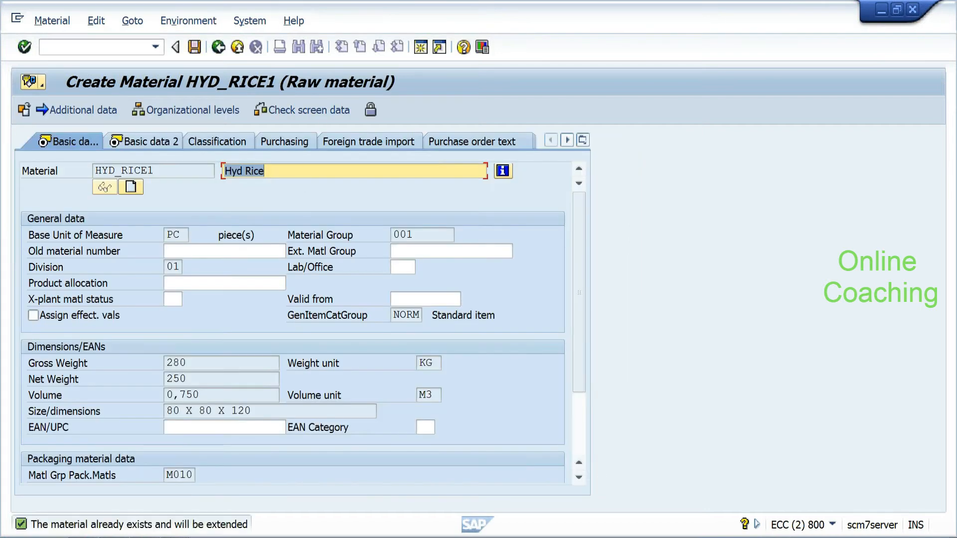
Step: Set the material description to Hyd Rice 001 and enter purchasing group 001 in the purchasing data
{"action": "key", "text": "Return"}
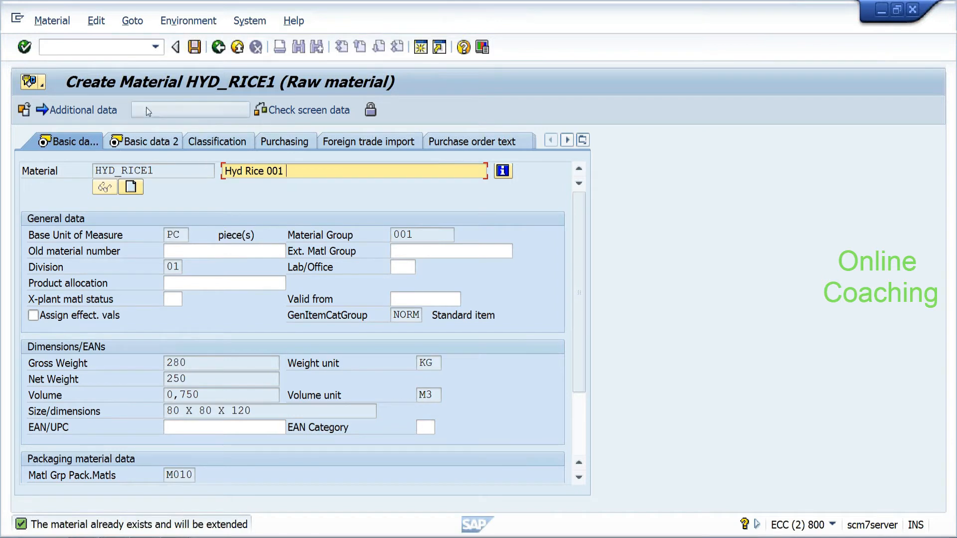
{"action": "left_click", "coordinate": [157, 142]}
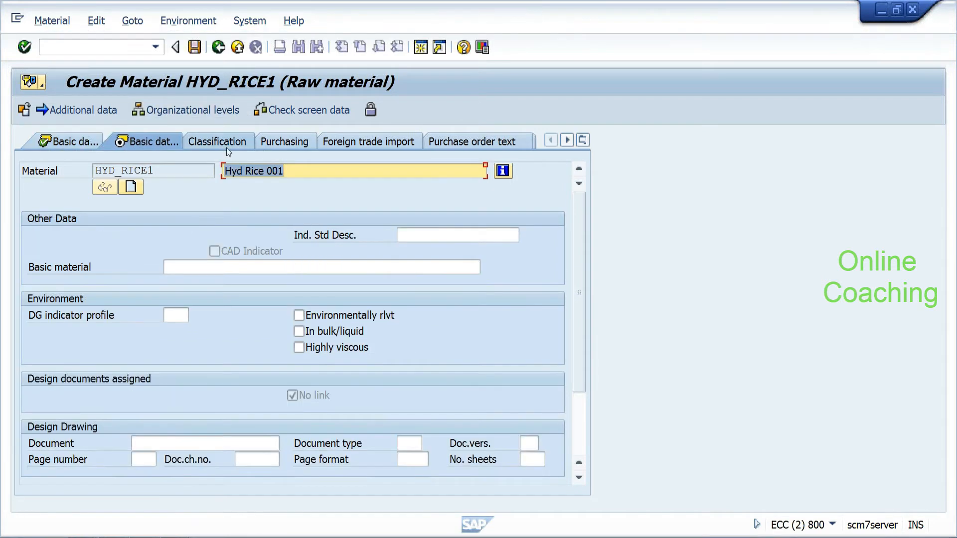
{"action": "left_click", "coordinate": [288, 143]}
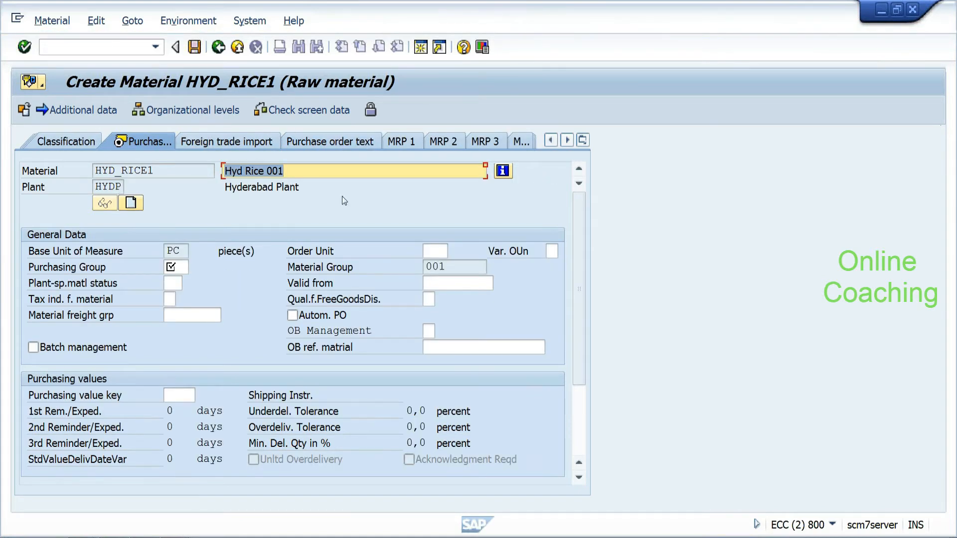
{"action": "left_click", "coordinate": [172, 267]}
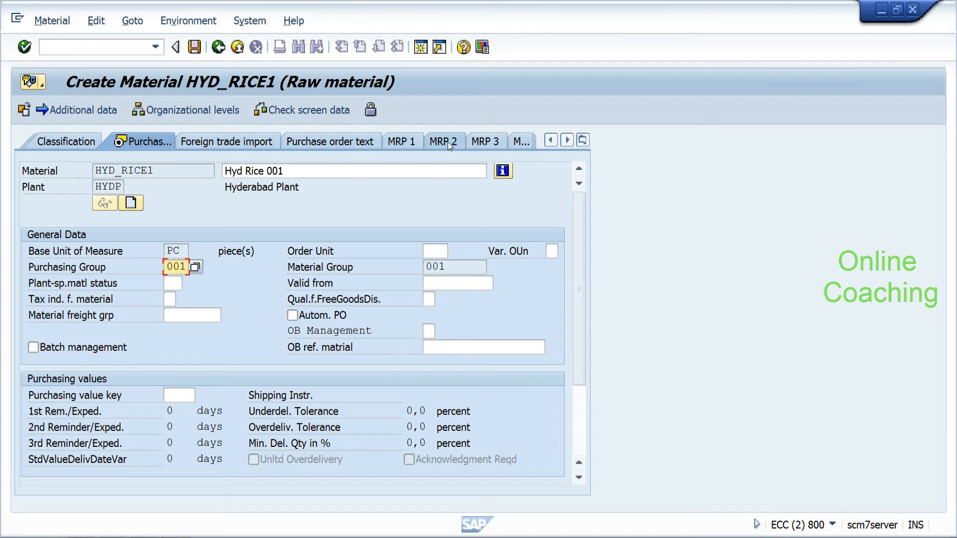
Step: Open the material's first plant data / storage view for plant HYDP with storage location ROD
{"action": "left_click", "coordinate": [567, 140]}
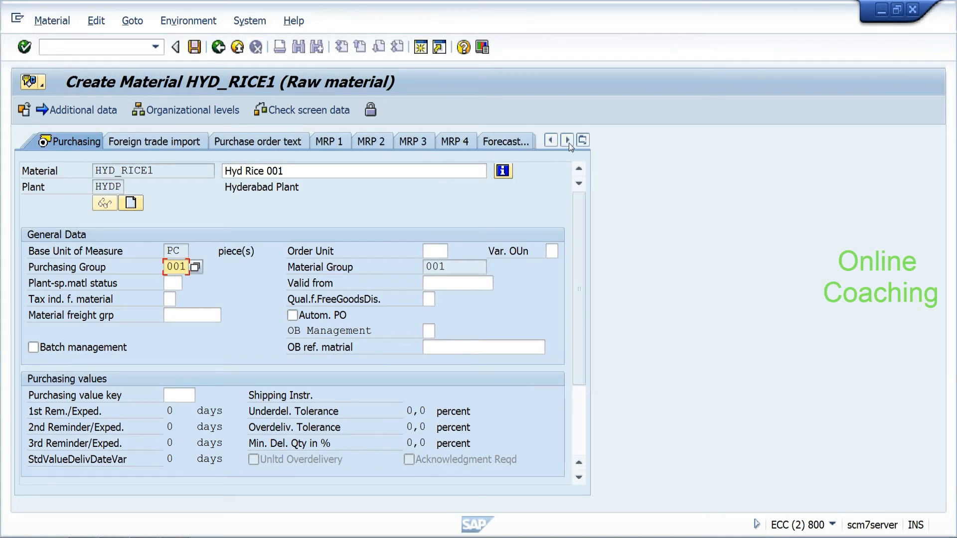
{"action": "left_click", "coordinate": [568, 140]}
{"action": "left_click", "coordinate": [568, 141]}
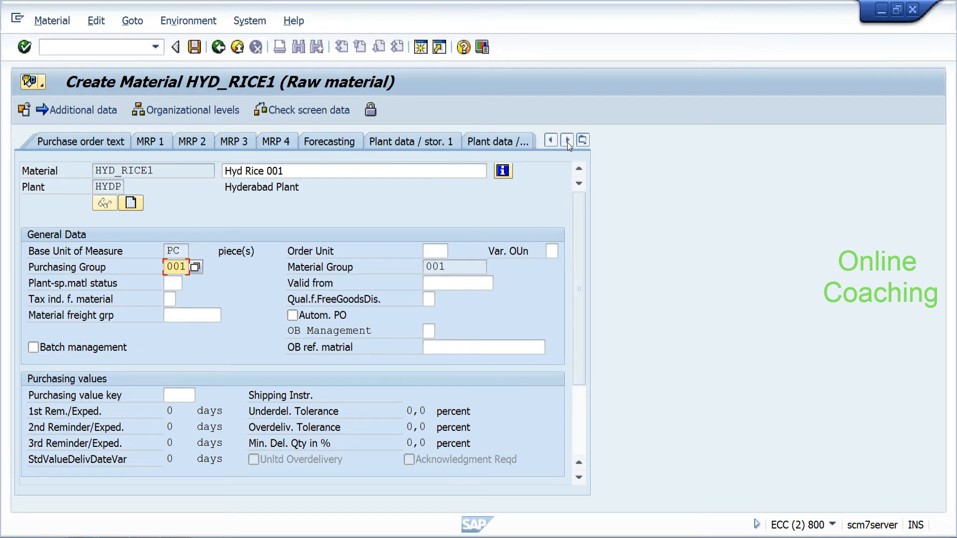
{"action": "left_click", "coordinate": [447, 143]}
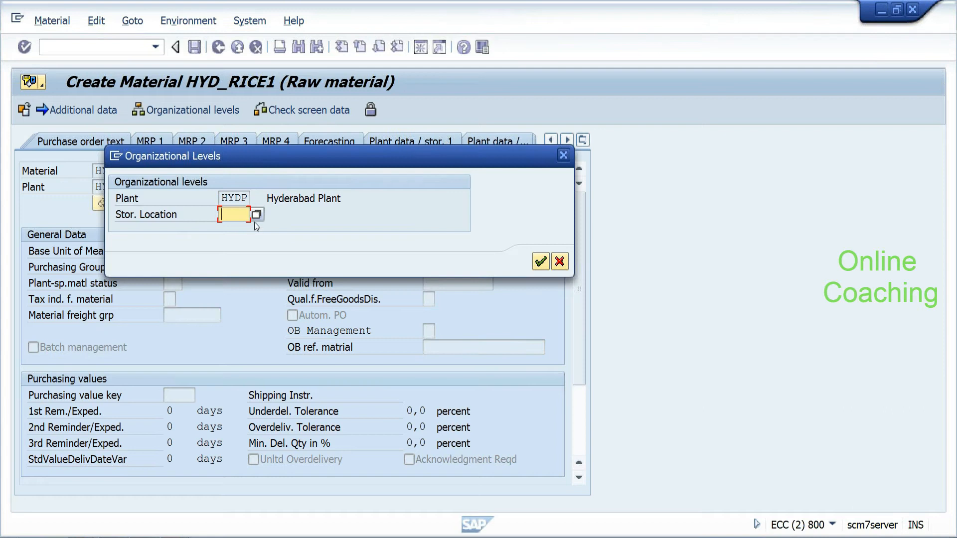
{"action": "left_click", "coordinate": [540, 261]}
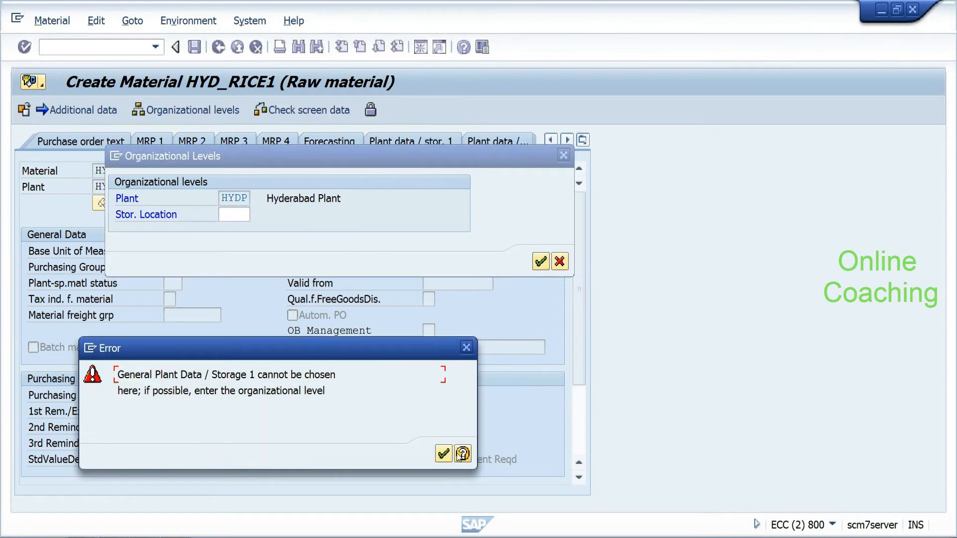
{"action": "left_click", "coordinate": [444, 454]}
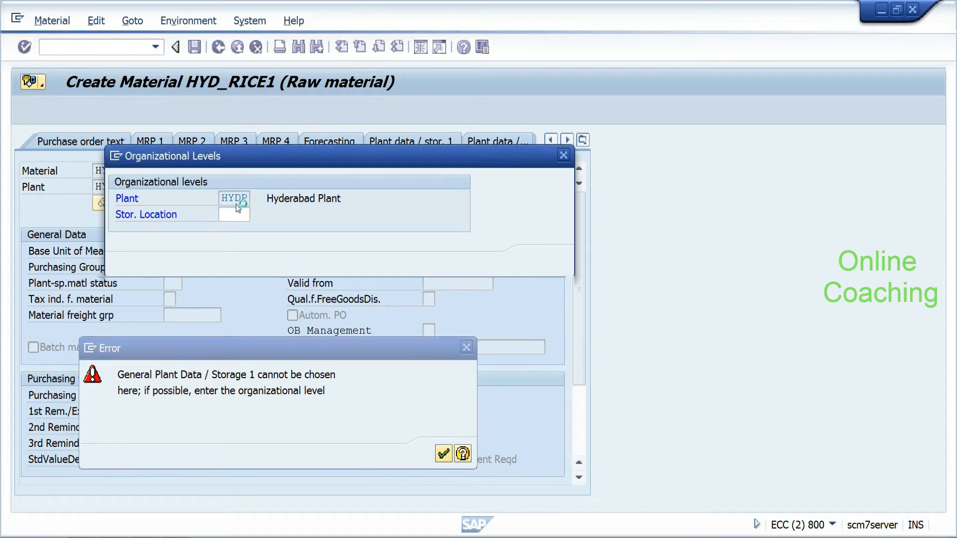
{"action": "type", "text": "rod"}
{"action": "key", "text": "Return"}
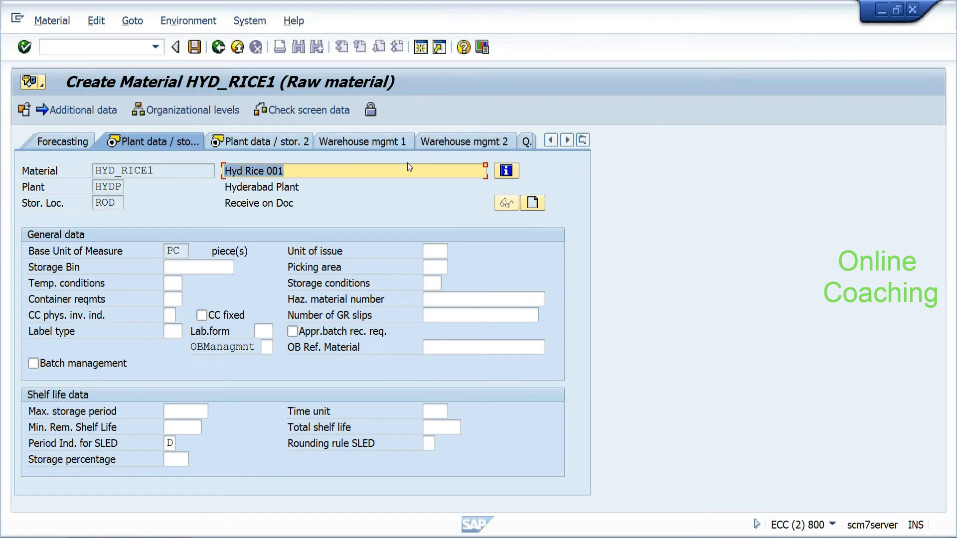
Step: Open the first warehouse management view for warehouse number HYD and save the material
{"action": "left_click", "coordinate": [399, 141]}
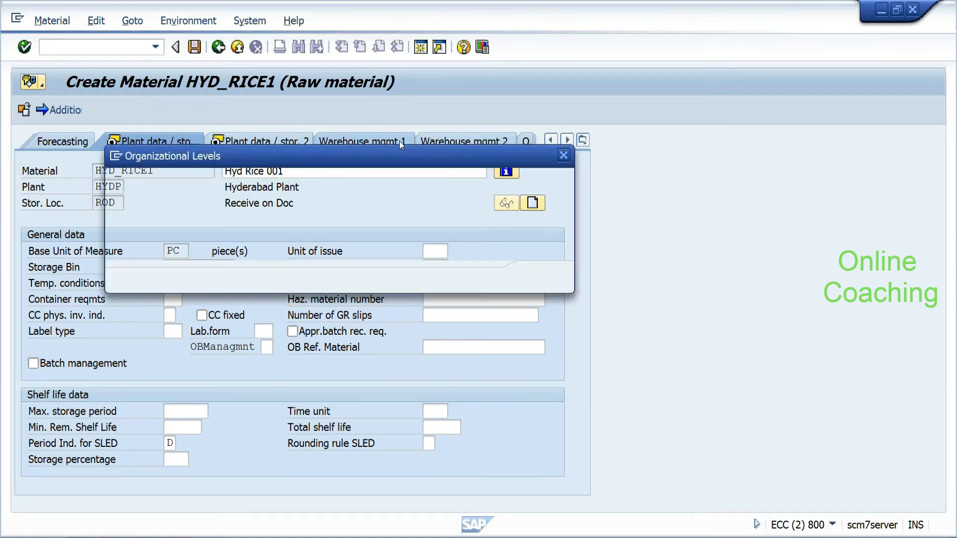
{"action": "type", "text": "hyd"}
{"action": "key", "text": "Return"}
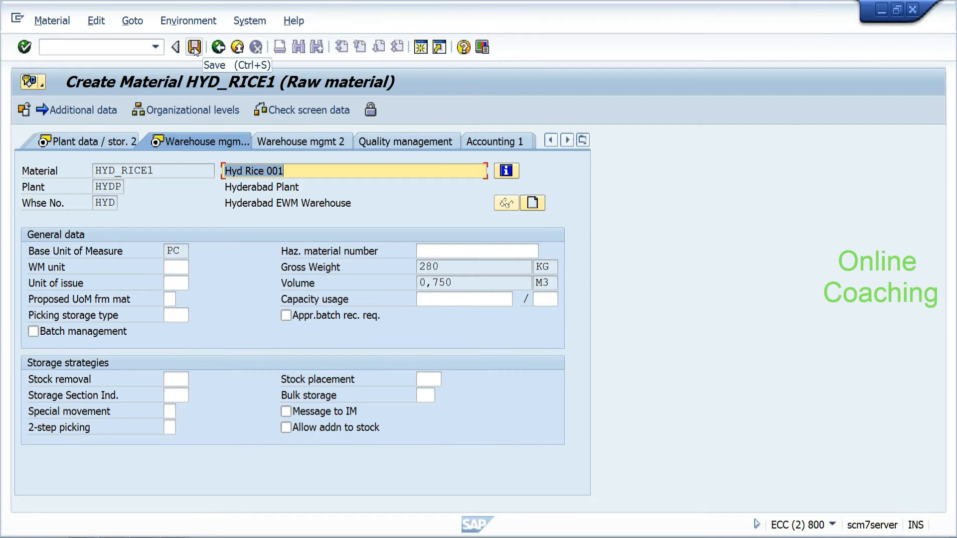
{"action": "left_click", "coordinate": [194, 48]}
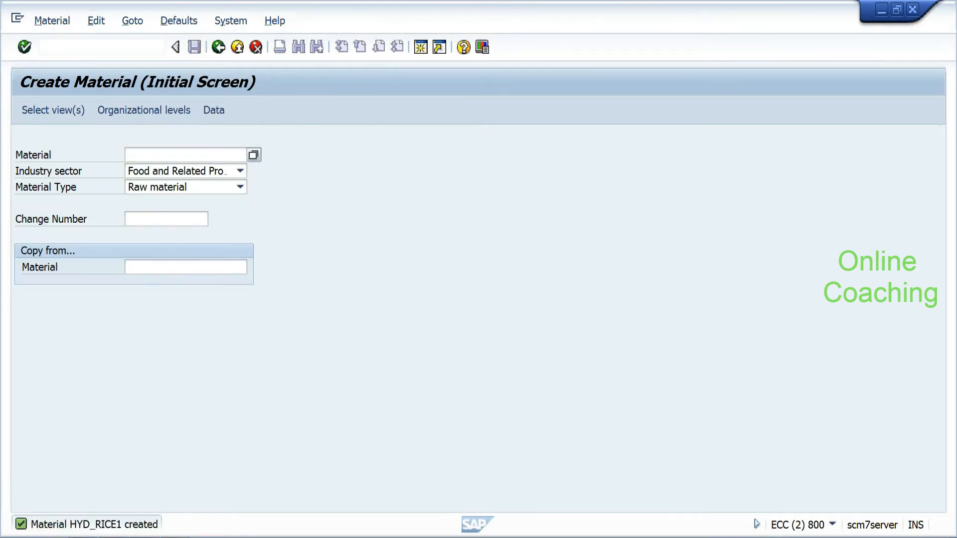
Step: Open the Create Integration Model transaction and enter model name TEST_EW9, logical system APOCLNT890 and APO application materials
{"action": "key", "text": "Return"}
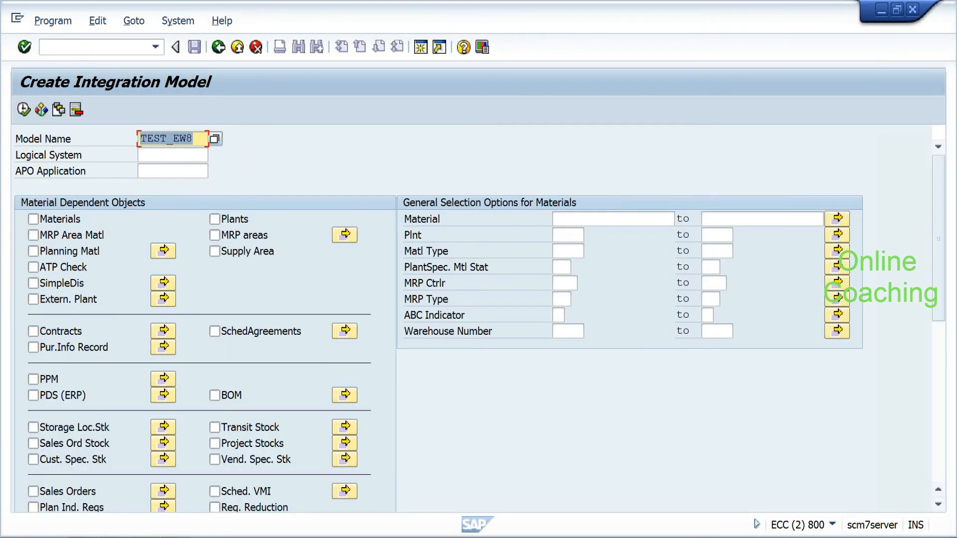
{"action": "key", "text": "End"}
{"action": "key", "text": "BackSpace"}
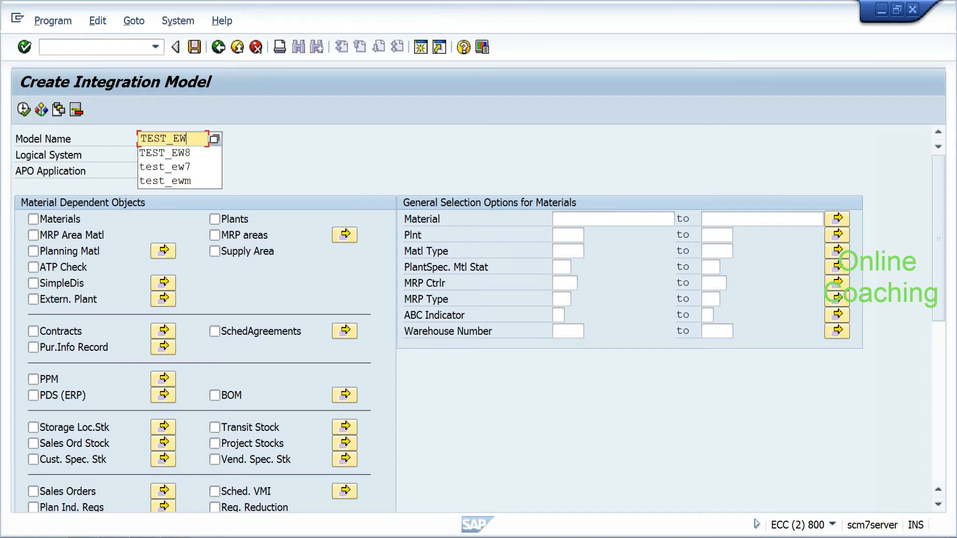
{"action": "type", "text": "9"}
{"action": "key", "text": "Tab"}
{"action": "key", "text": "Down"}
{"action": "key", "text": "Return"}
{"action": "key", "text": "Tab"}
{"action": "key", "text": "Down"}
{"action": "key", "text": "Return"}
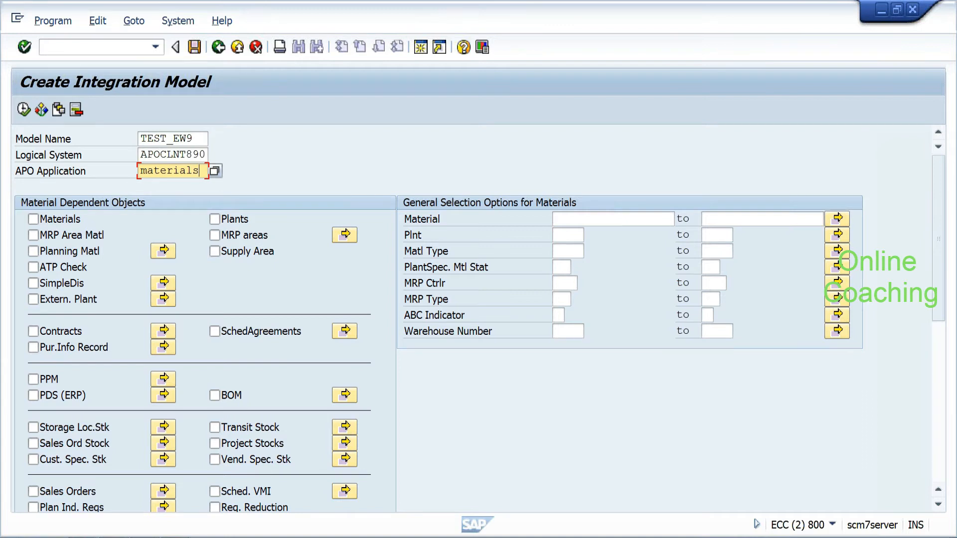
Step: Include Materials in the integration model and restrict the selection to material hyd_rice1 in plant hydp
{"action": "left_click", "coordinate": [33, 219]}
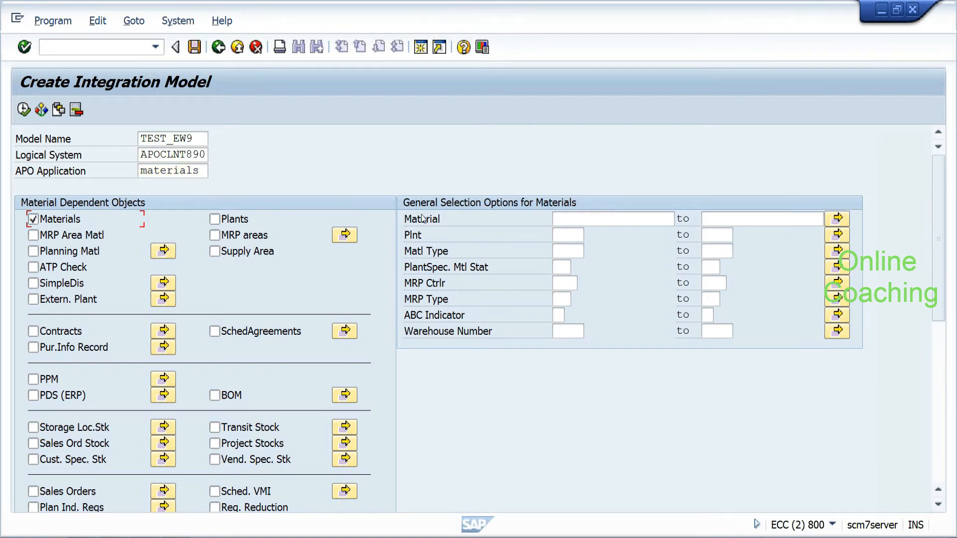
{"action": "left_click", "coordinate": [559, 219]}
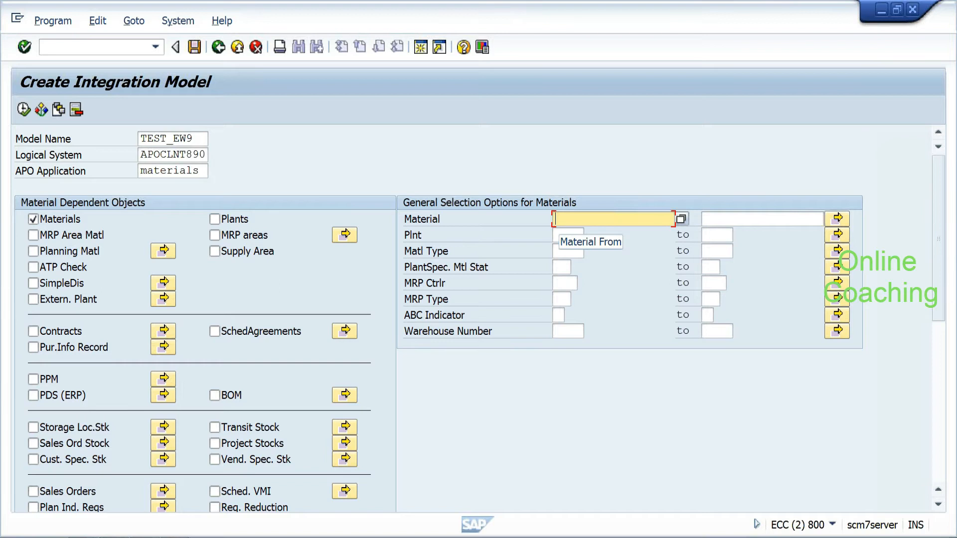
{"action": "key", "text": "Down"}
{"action": "key", "text": "Return"}
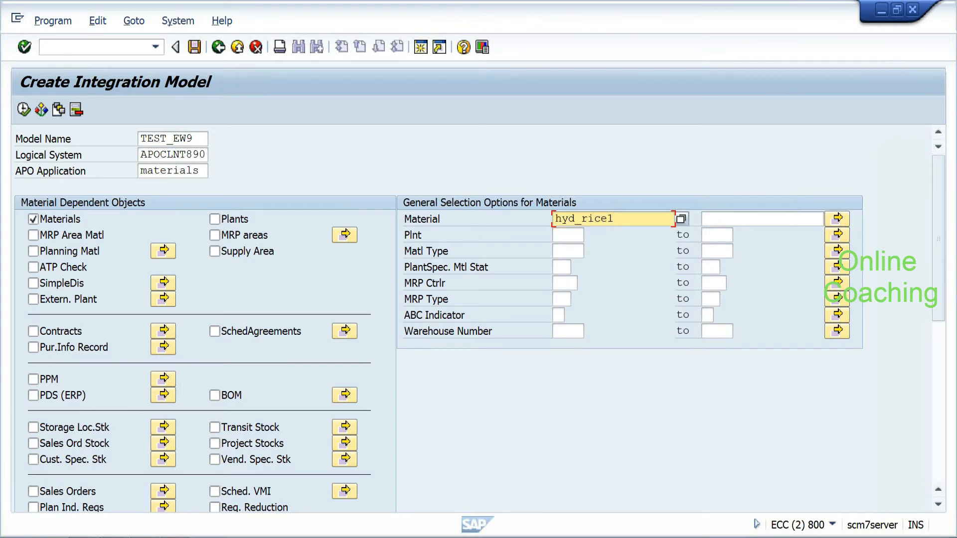
{"action": "left_click", "coordinate": [559, 235]}
{"action": "type", "text": "hydp"}
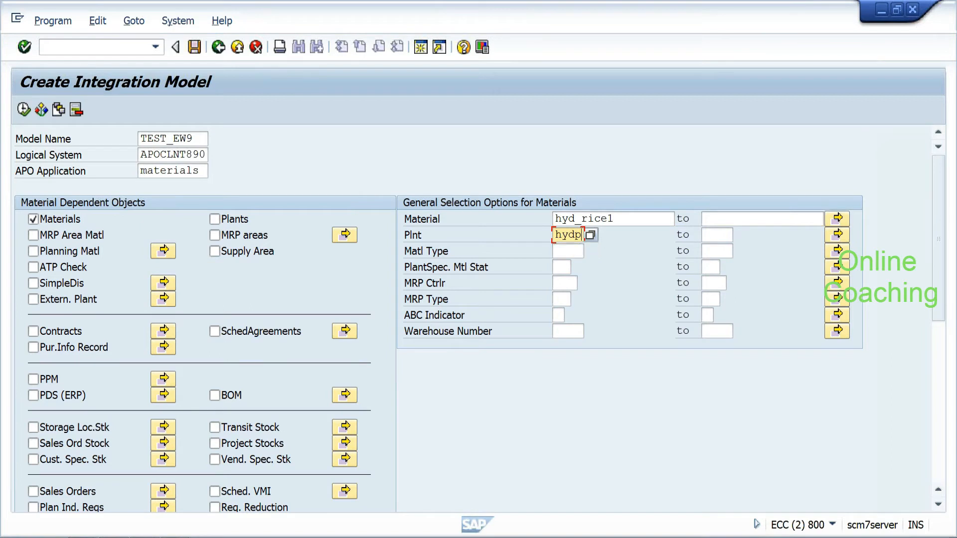
Step: Execute the selection, select the Material Master Data row, and generate the integration model
{"action": "left_click", "coordinate": [24, 110]}
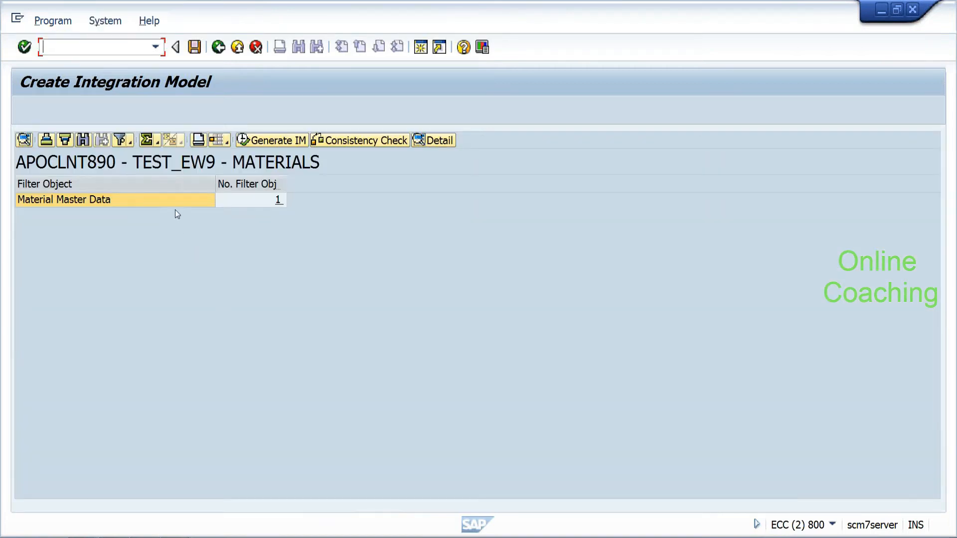
{"action": "left_click", "coordinate": [183, 201]}
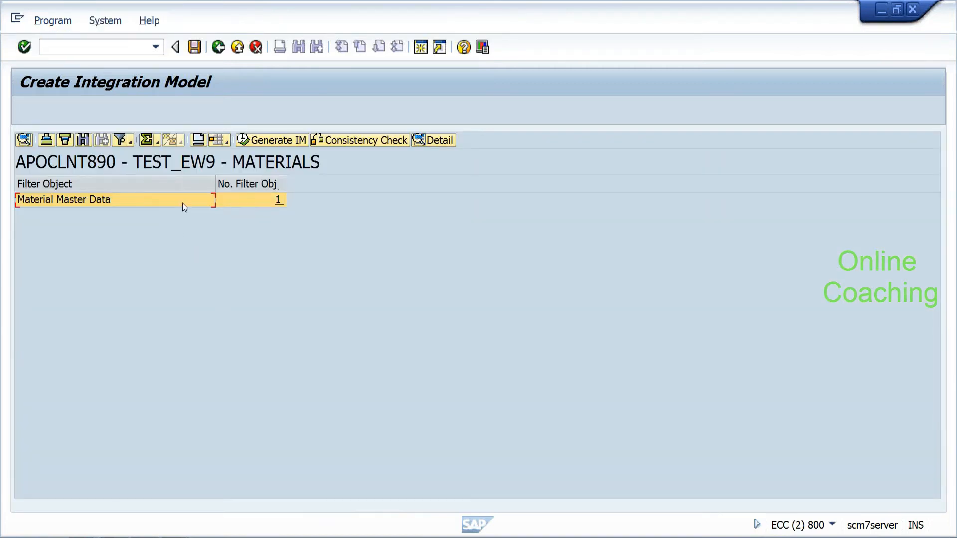
{"action": "left_click", "coordinate": [288, 144]}
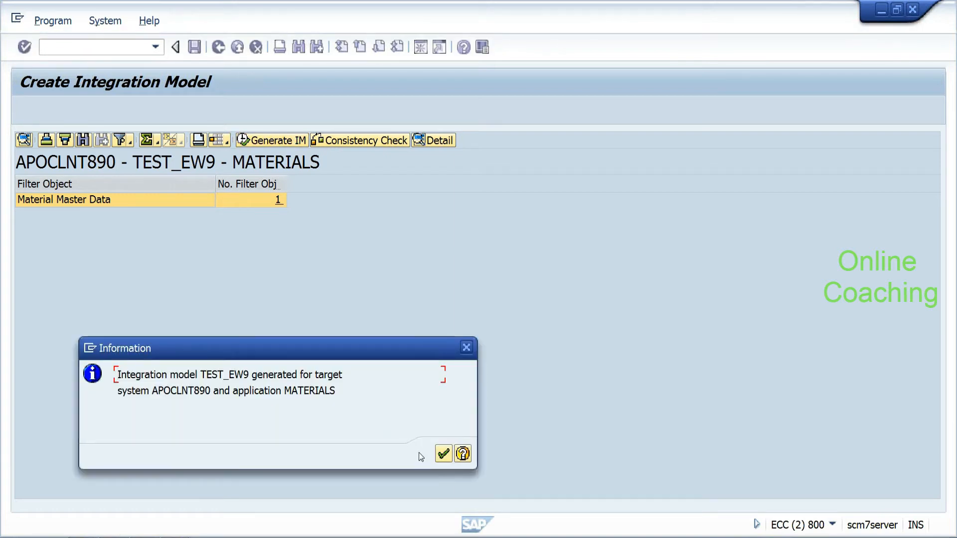
{"action": "left_click", "coordinate": [443, 454]}
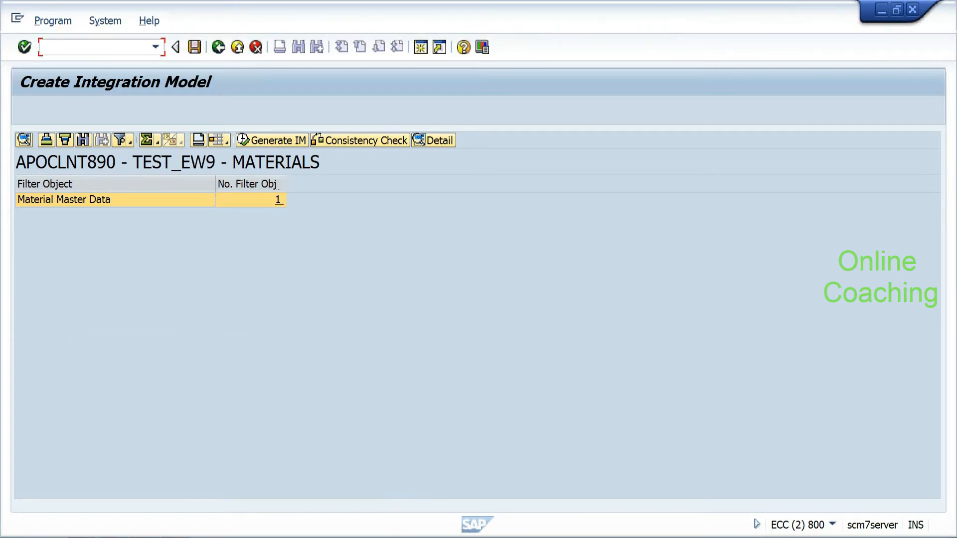
Step: Switch to transaction CFM2 and execute the selection for model TEST_EW9, logical system APOCLNT890 and application MATERIALS
{"action": "type", "text": "/ncfm2"}
{"action": "key", "text": "Return"}
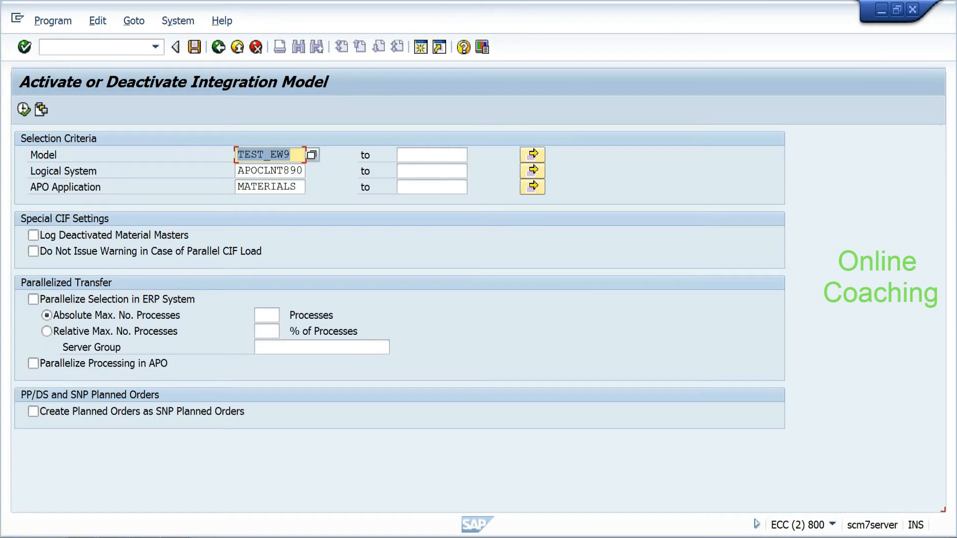
{"action": "left_click", "coordinate": [24, 110]}
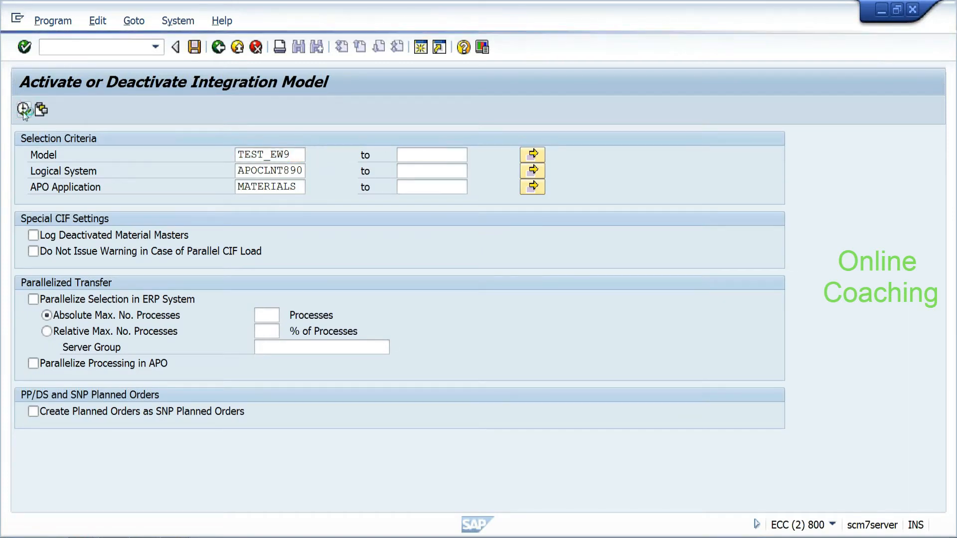
Step: Set the MATERIALS entry of model TEST_EW9 to active and start the transfer to APOCLNT890
{"action": "left_click", "coordinate": [99, 203]}
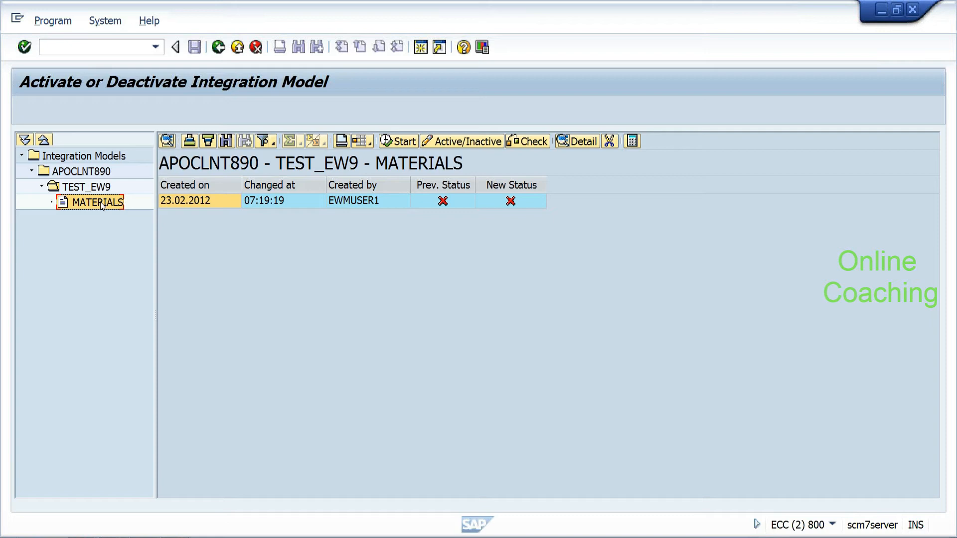
{"action": "left_click", "coordinate": [508, 202]}
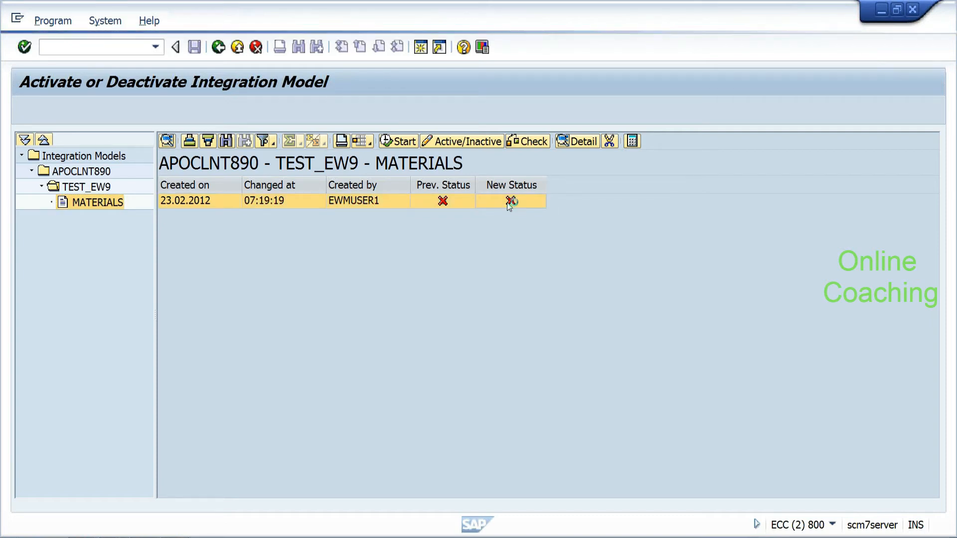
{"action": "left_click", "coordinate": [403, 142]}
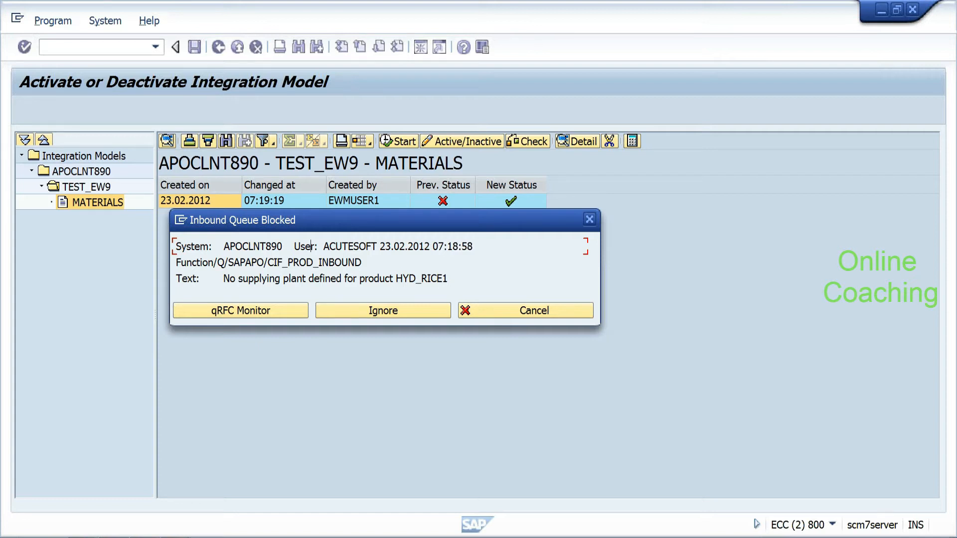
Step: Open the qRFC Monitor from the blocked inbound queue message and drill down to the entry in queue CFMATHYDPHYD_RICE1
{"action": "left_click_drag", "start_coordinate": [223, 278], "coordinate": [448, 278]}
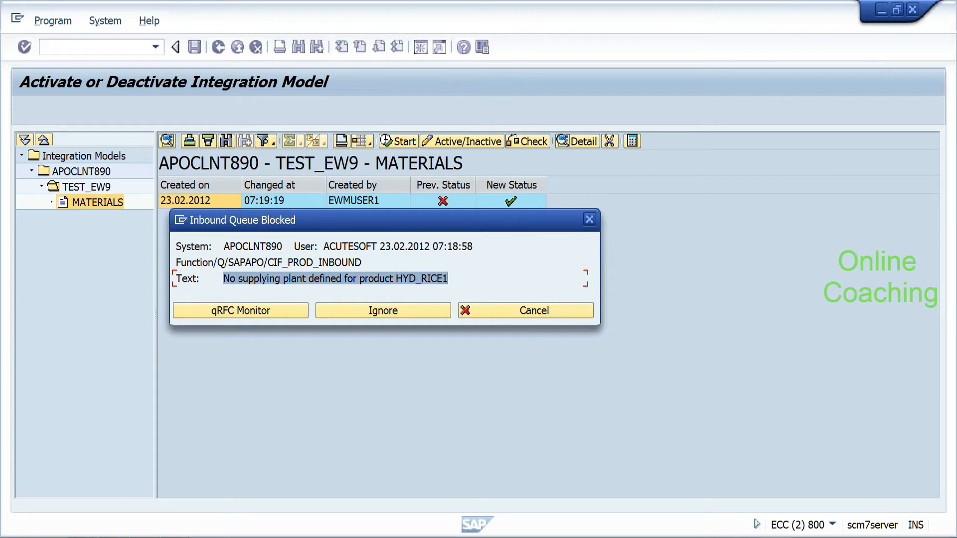
{"action": "left_click", "coordinate": [451, 288]}
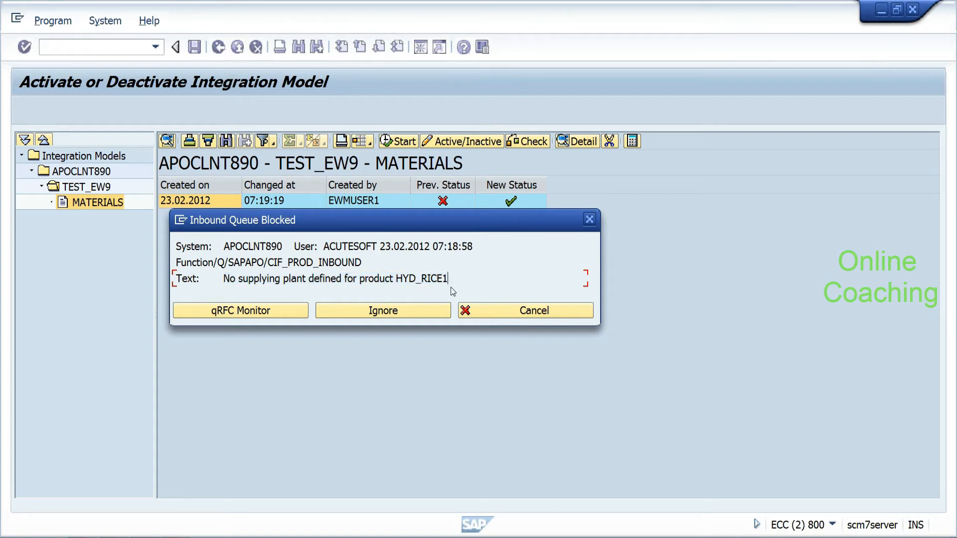
{"action": "left_click", "coordinate": [262, 311]}
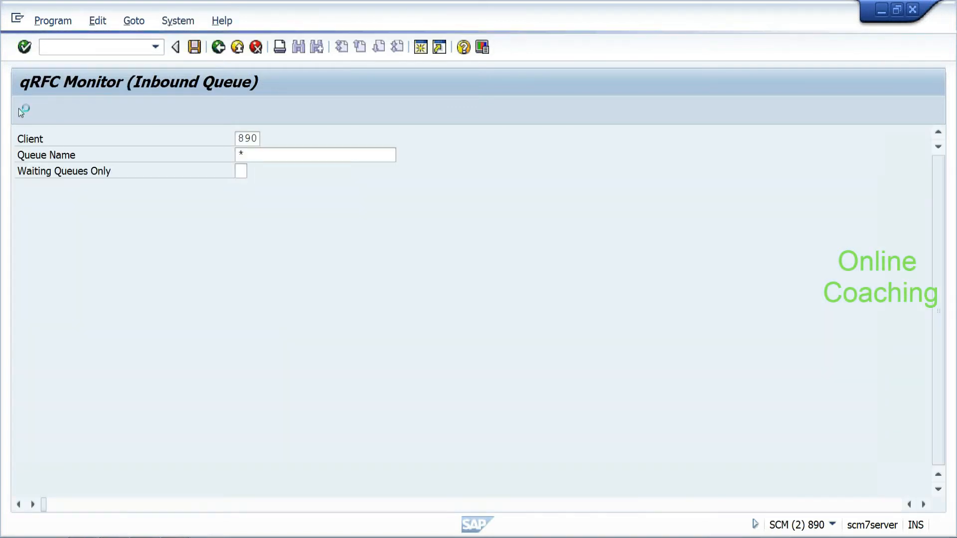
{"action": "left_click", "coordinate": [23, 110]}
{"action": "left_click", "coordinate": [126, 241]}
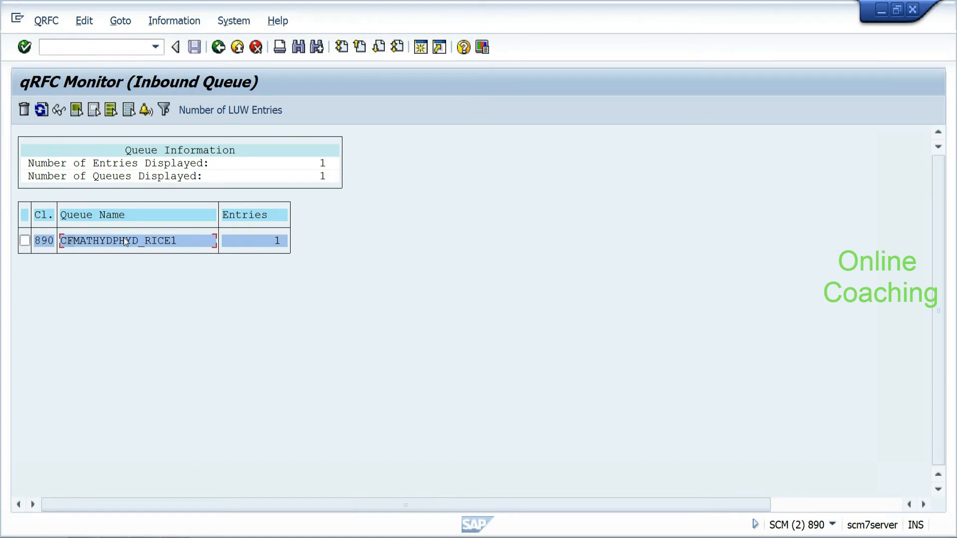
{"action": "double_click", "coordinate": [92, 242]}
{"action": "double_click", "coordinate": [58, 176]}
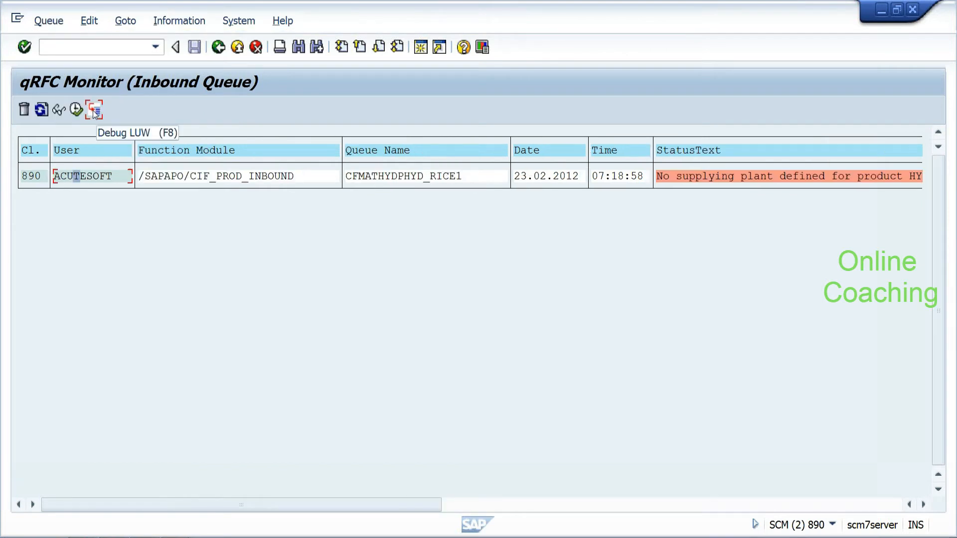
Step: Debug the LUW of the failed /SAPAPO/CIF_PROD_INBOUND queue entry
{"action": "left_click", "coordinate": [95, 110]}
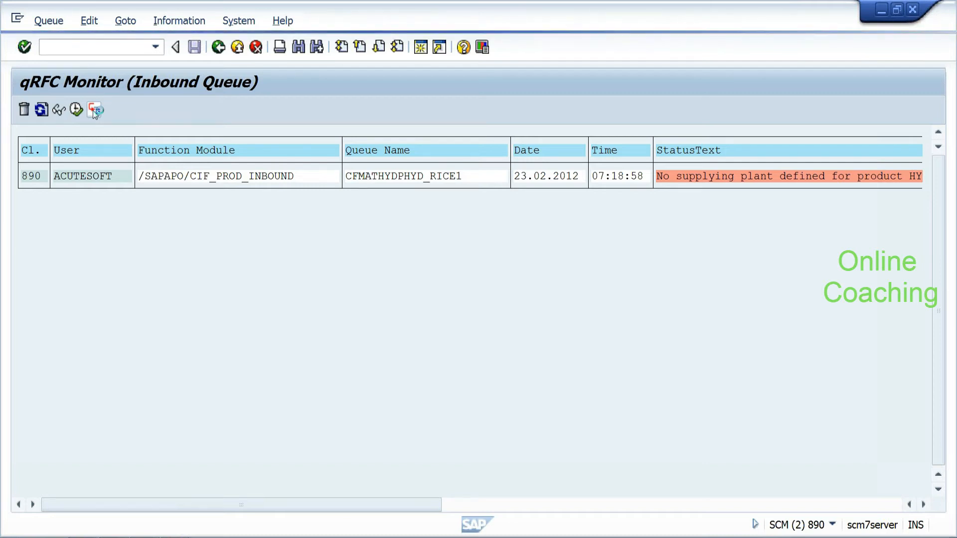
{"action": "left_click", "coordinate": [114, 537]}
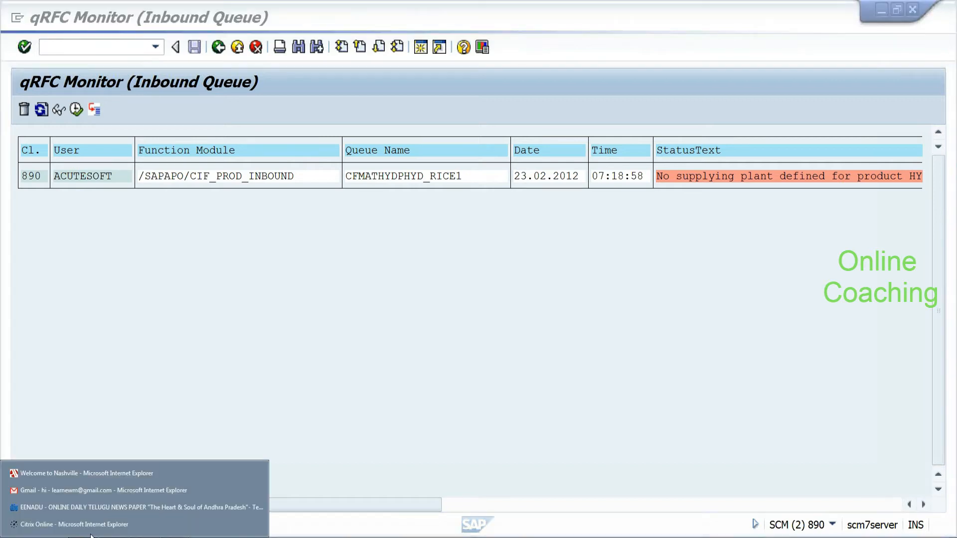
{"action": "left_click", "coordinate": [116, 493]}
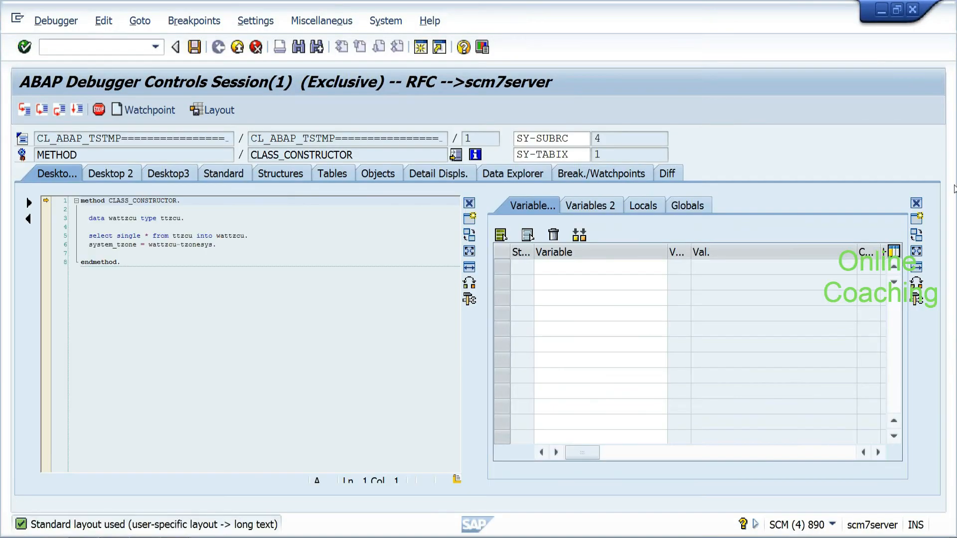
{"action": "left_click", "coordinate": [208, 25]}
{"action": "mouse_move", "coordinate": [324, 140]}
{"action": "left_click", "coordinate": [377, 175]}
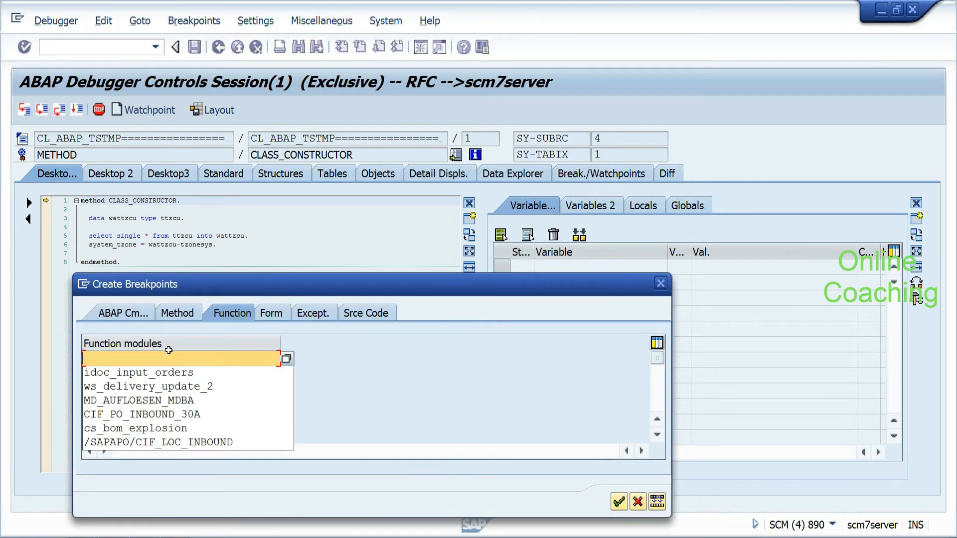
{"action": "type", "text": "/"}
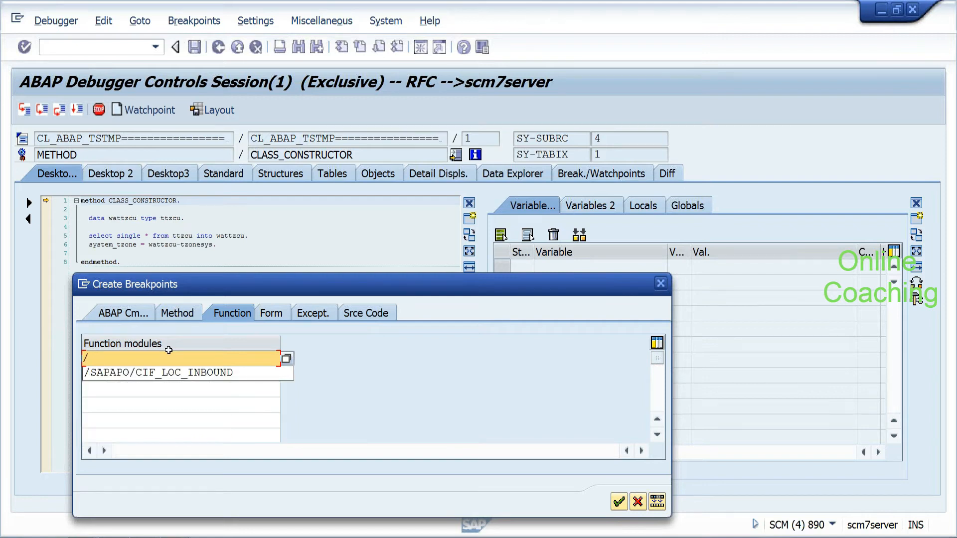
{"action": "key", "text": "BackSpace"}
{"action": "type", "text": "/*d"}
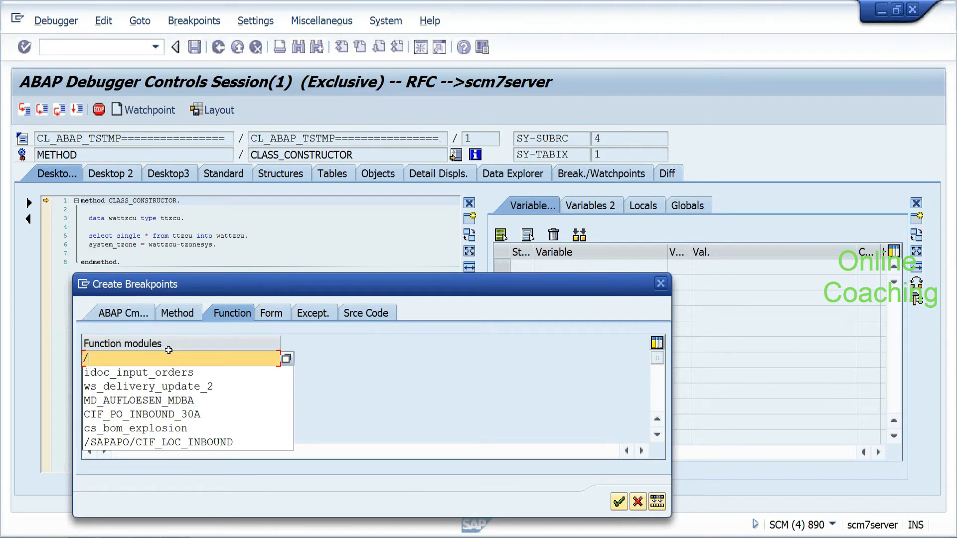
{"action": "type", "text": "m*"}
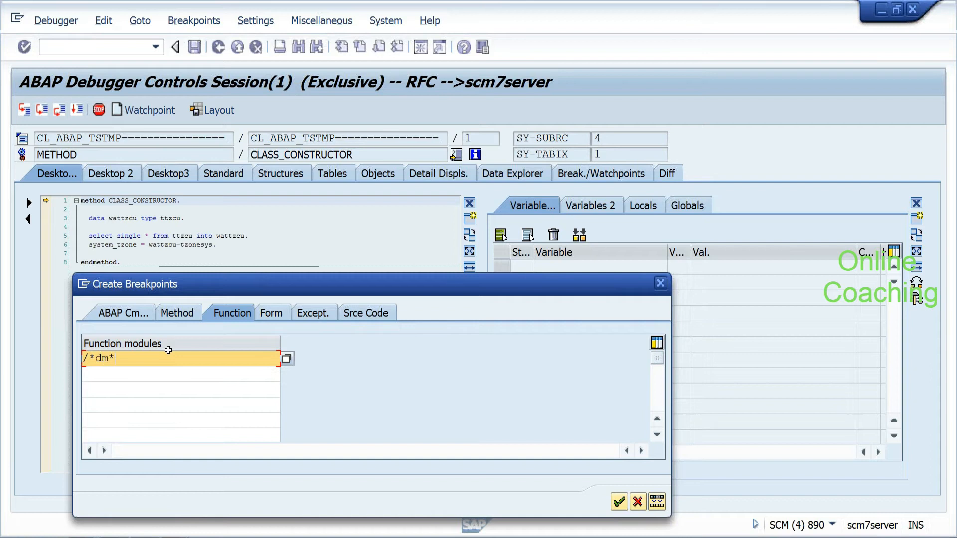
{"action": "type", "text": "maintain*"}
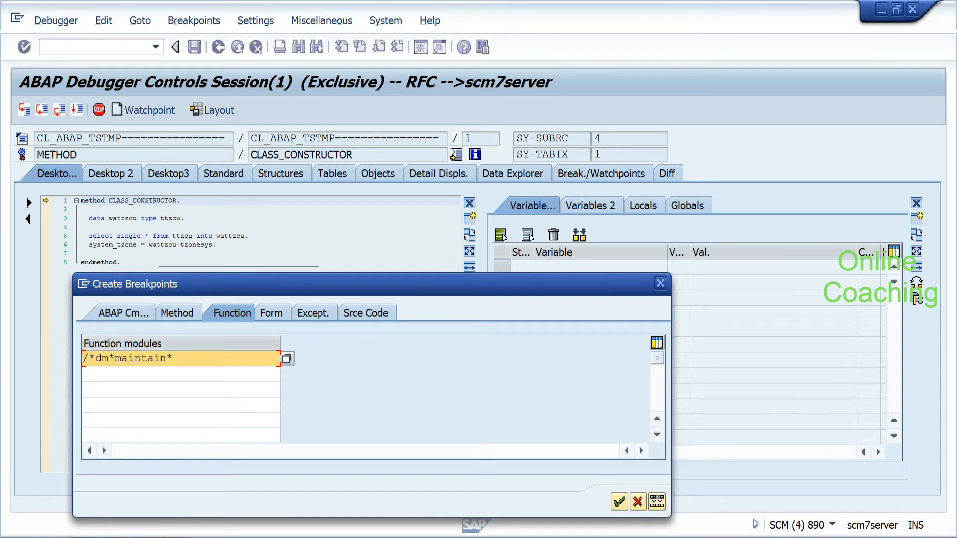
{"action": "left_click", "coordinate": [286, 358]}
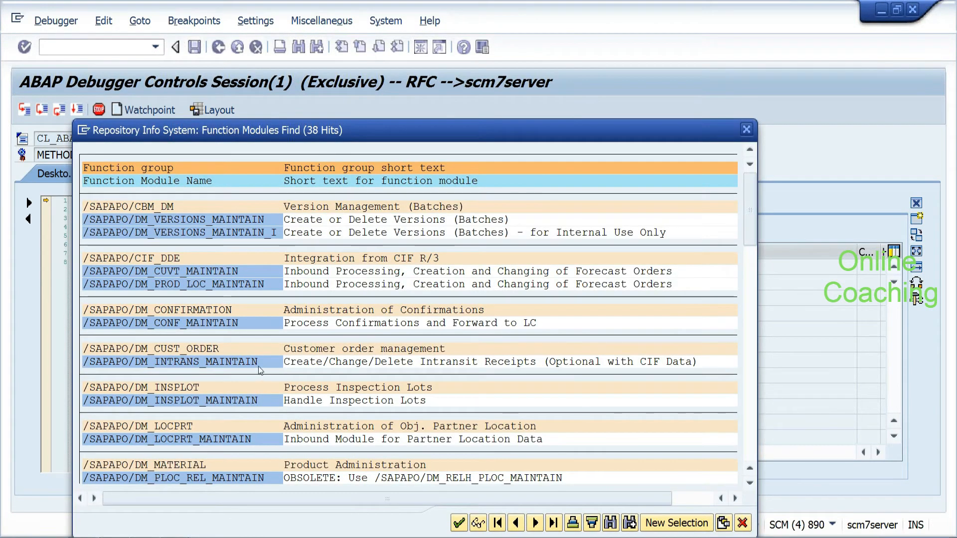
{"action": "left_click", "coordinate": [747, 441]}
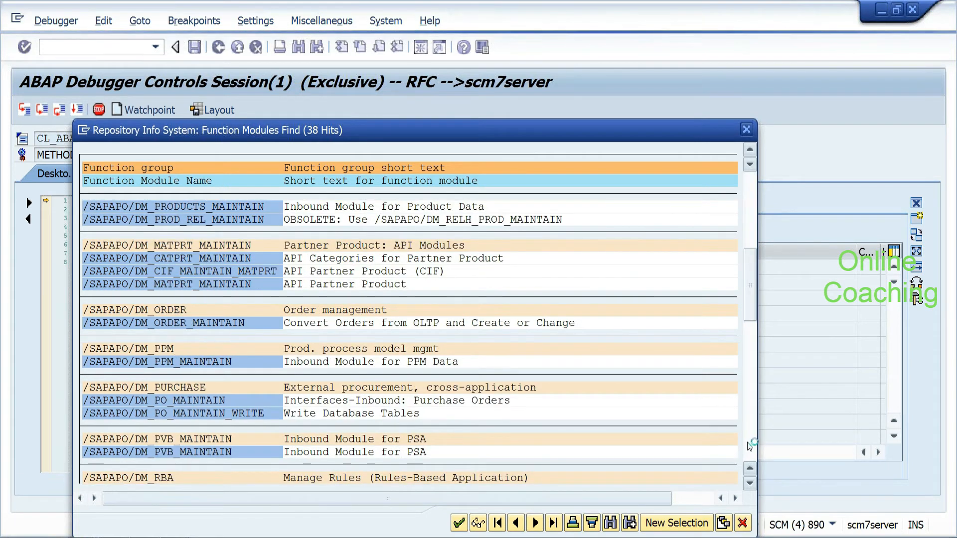
{"action": "left_click", "coordinate": [746, 441]}
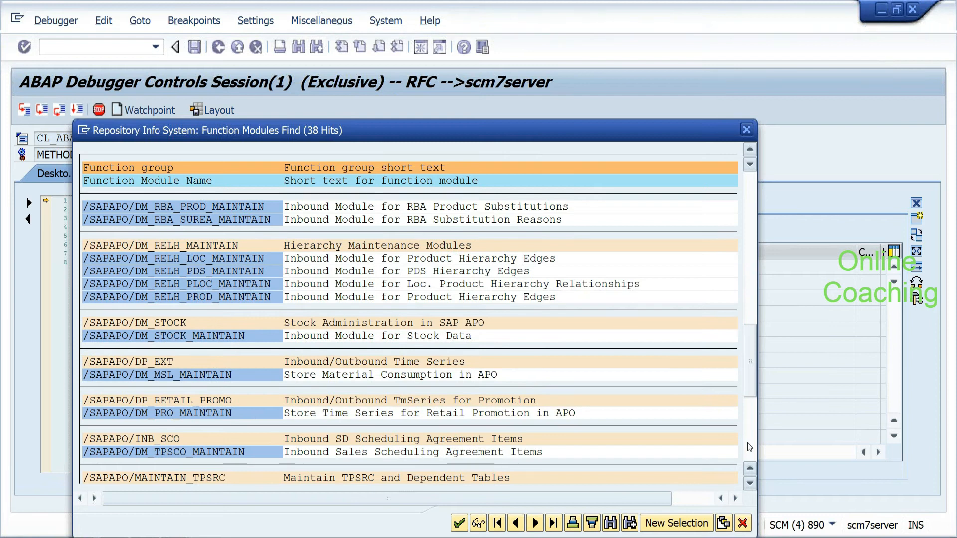
{"action": "left_click", "coordinate": [742, 523]}
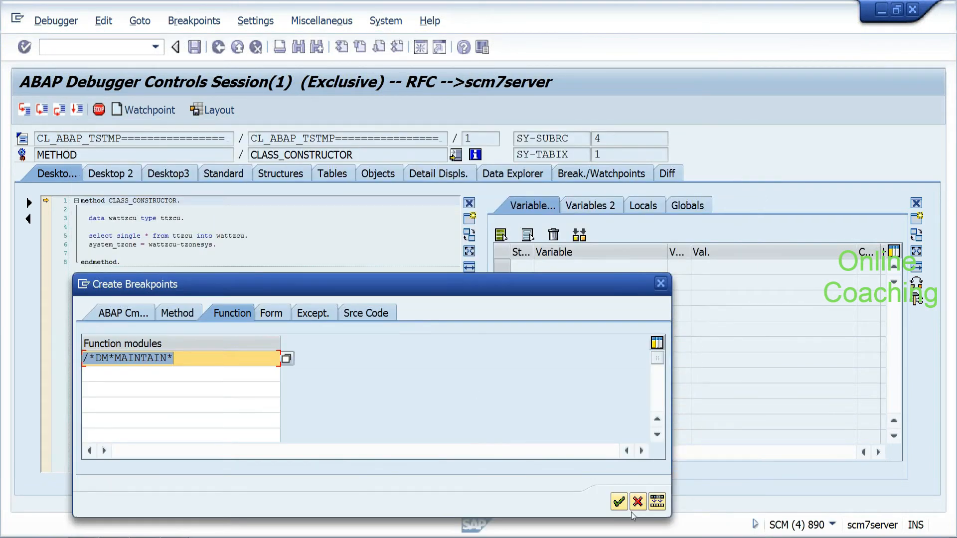
{"action": "left_click", "coordinate": [638, 502]}
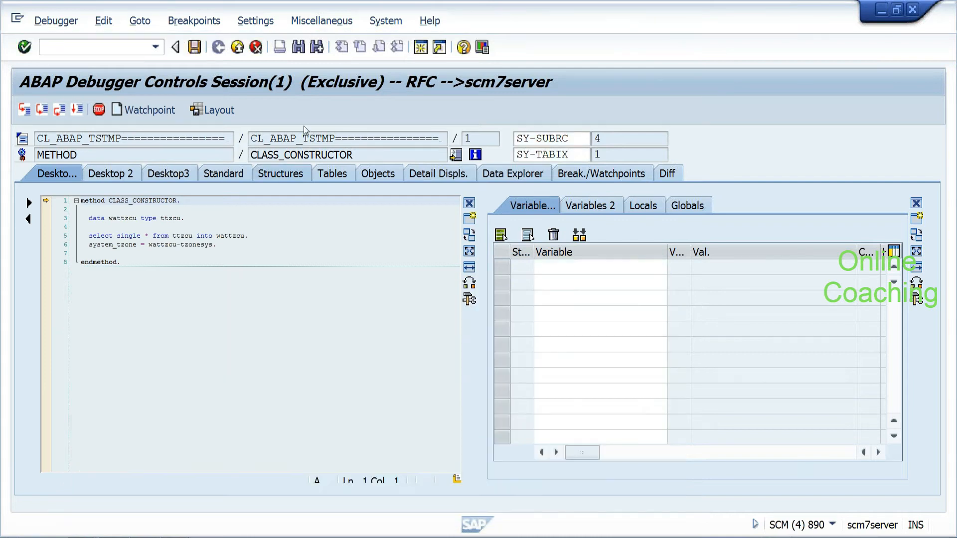
{"action": "left_click", "coordinate": [195, 22]}
{"action": "mouse_move", "coordinate": [321, 137]}
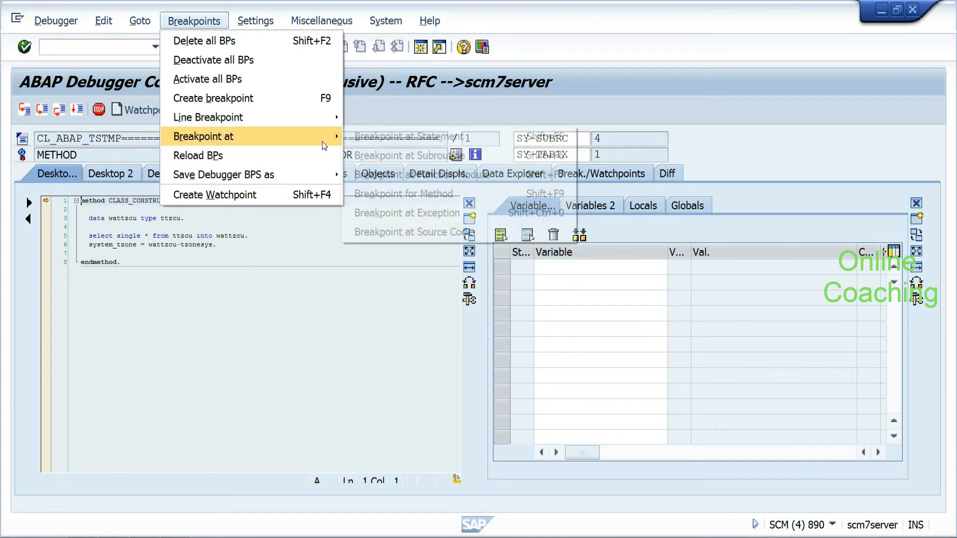
{"action": "left_click", "coordinate": [364, 331]}
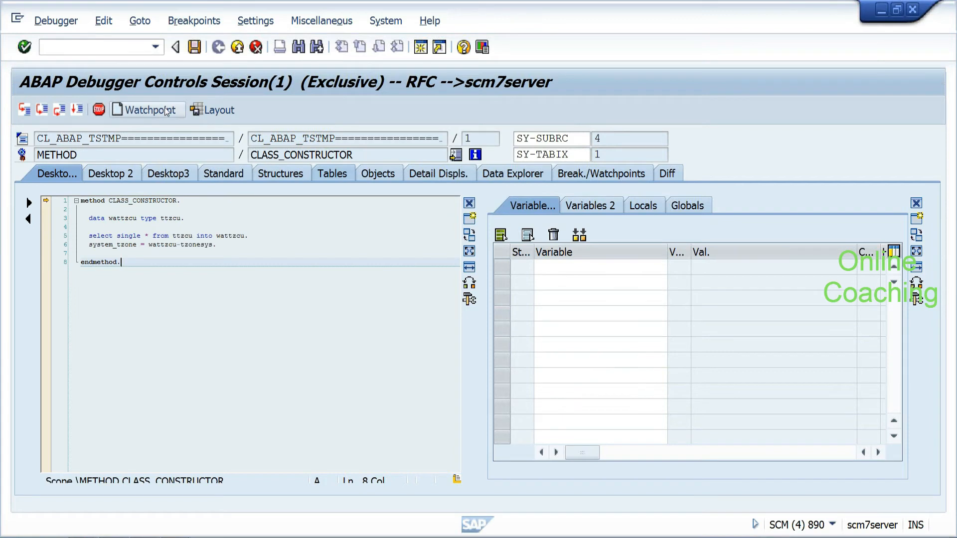
Step: Create a watchpoint on variable SY-MSGNO with the free condition = '143'
{"action": "left_click", "coordinate": [166, 111]}
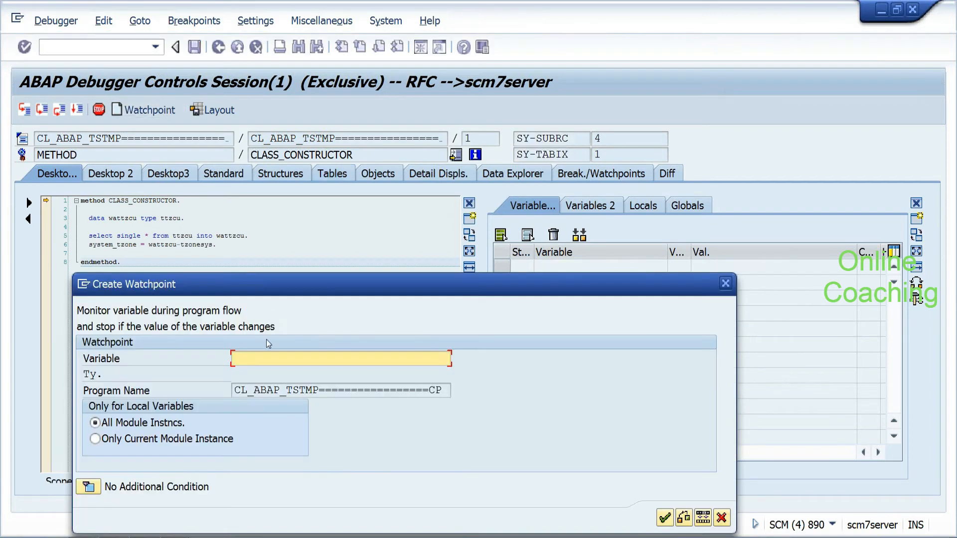
{"action": "type", "text": "sy"}
{"action": "key", "text": "Down"}
{"action": "key", "text": "Return"}
{"action": "left_click", "coordinate": [89, 487]}
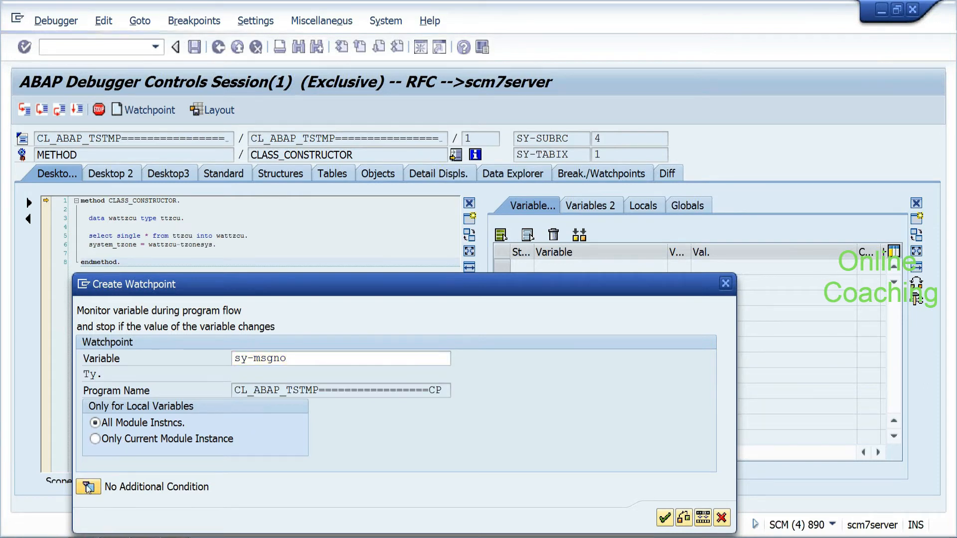
{"action": "type", "text": "="}
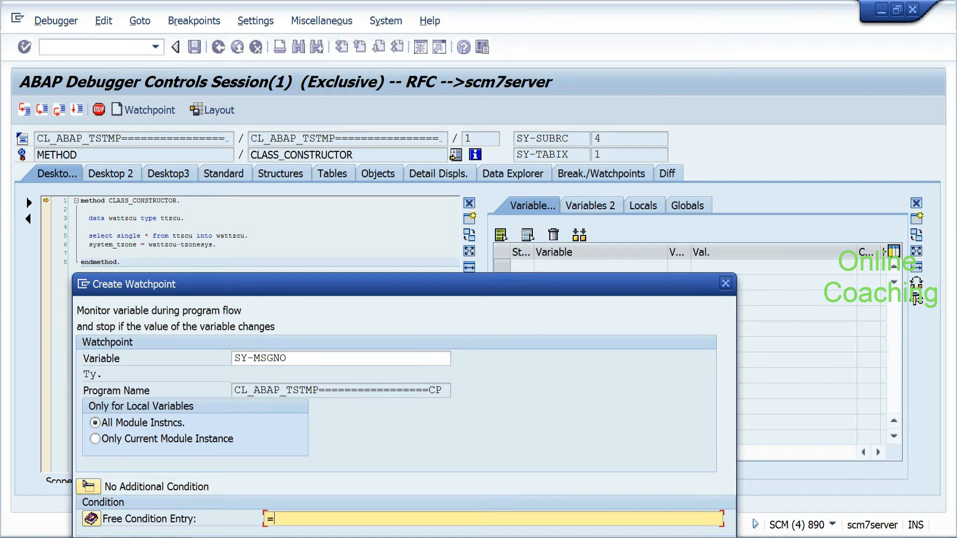
{"action": "type", "text": " '143'"}
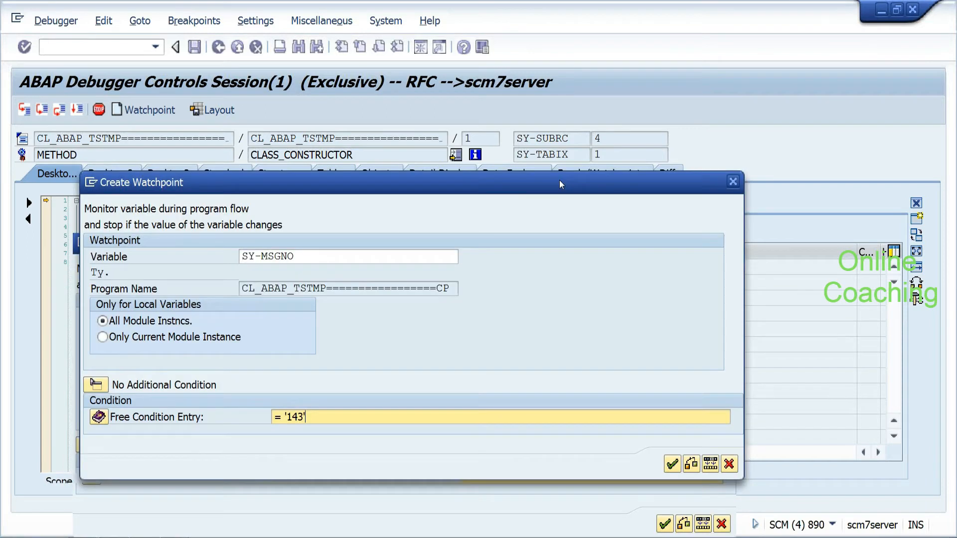
{"action": "key", "text": "Return"}
Step: Continue program execution and examine the interface and declarations in the source code of function module /SAPAPO/CIF_PROD_INBOUND
{"action": "key", "text": "F8"}
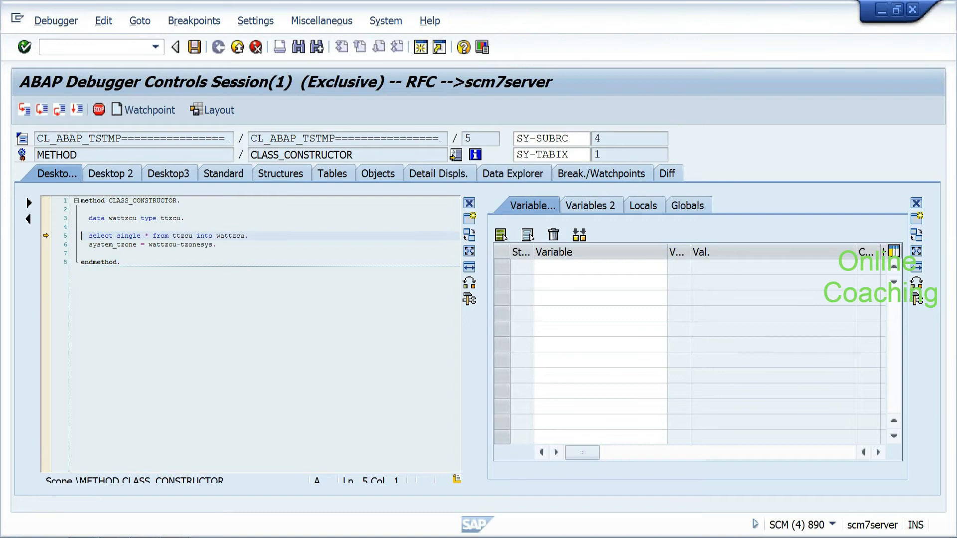
{"action": "key", "text": "F8"}
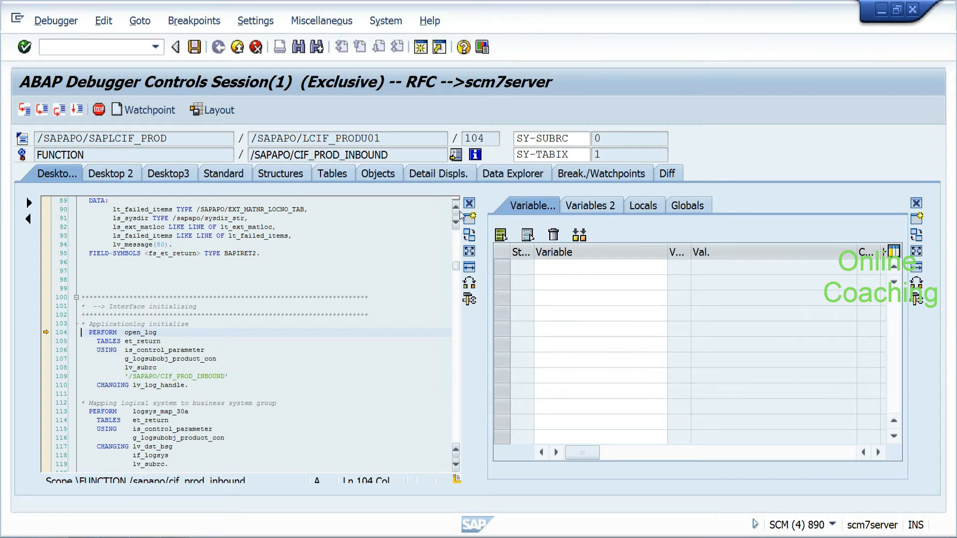
{"action": "scroll", "coordinate": [458, 213], "scroll_direction": "up", "scroll_amount": 13}
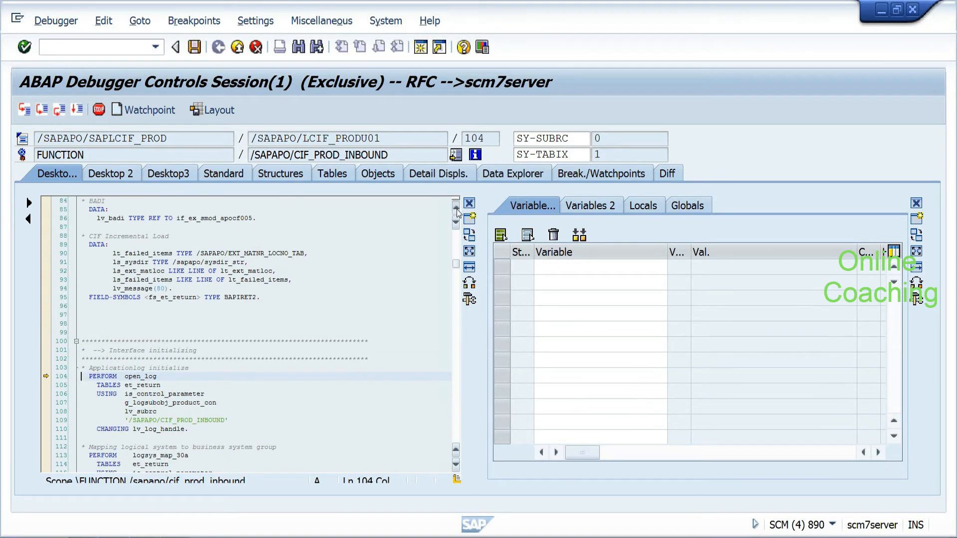
{"action": "scroll", "coordinate": [457, 212], "scroll_direction": "up", "scroll_amount": 16}
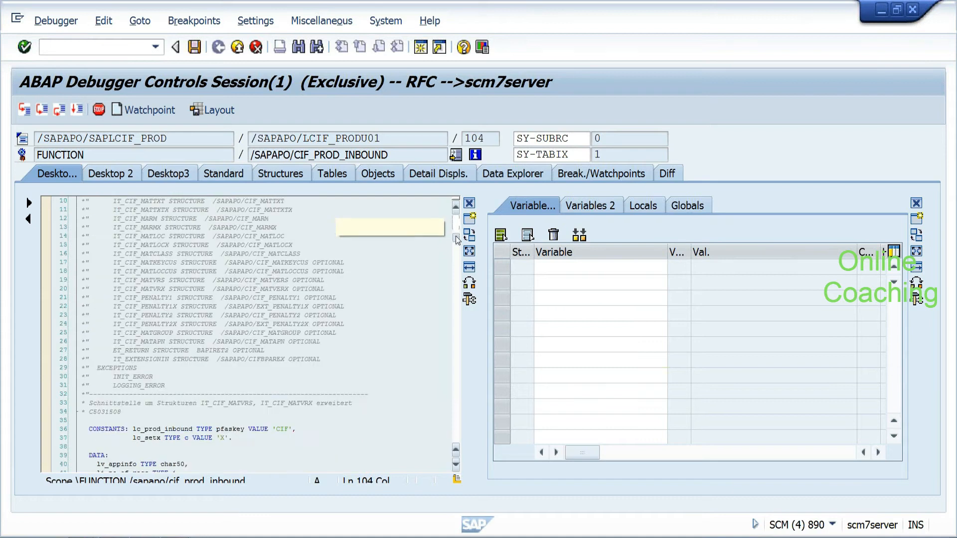
{"action": "left_click_drag", "start_coordinate": [457, 236], "coordinate": [457, 269]}
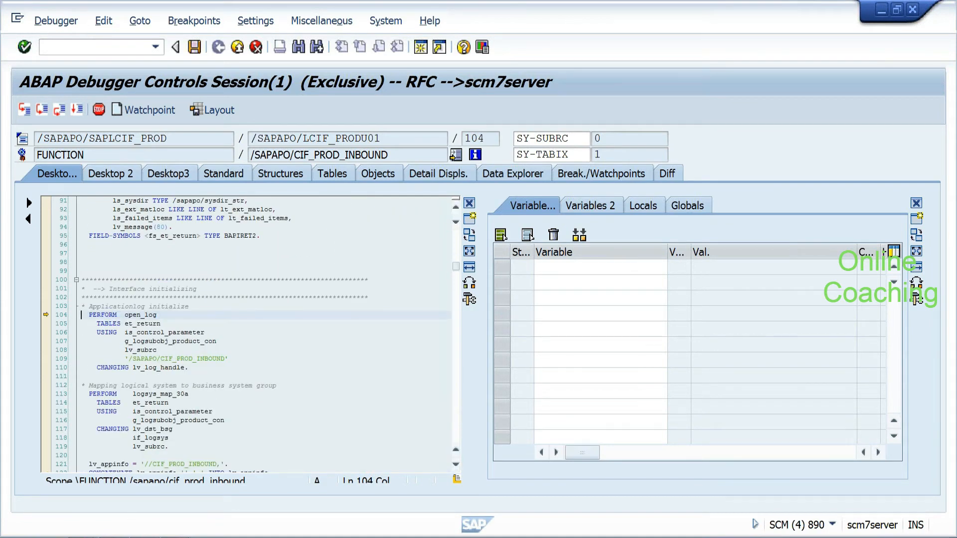
Step: Switch to Gmail in Internet Explorer and open the Sent Mail folder
{"action": "left_click", "coordinate": [111, 489]}
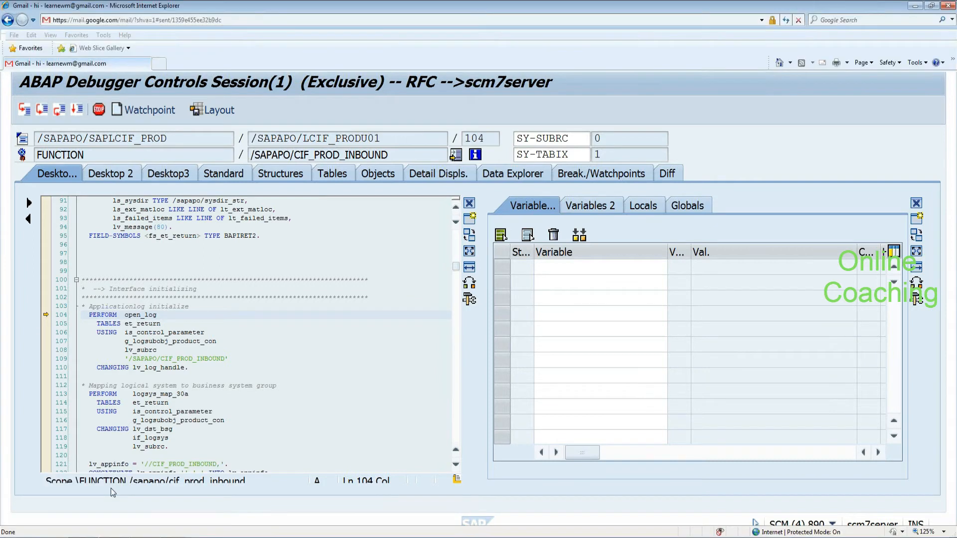
{"action": "left_click_drag", "start_coordinate": [950, 291], "coordinate": [955, 102]}
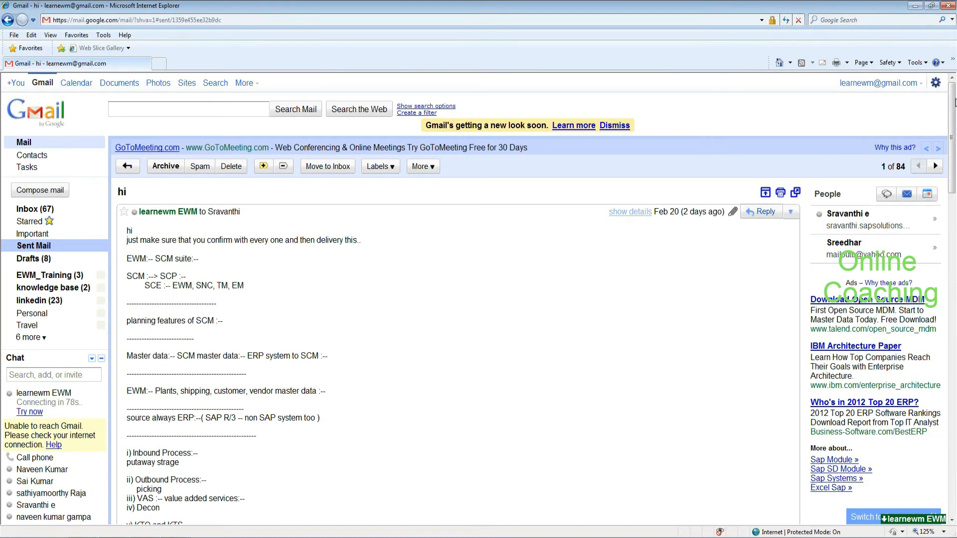
{"action": "left_click", "coordinate": [39, 248]}
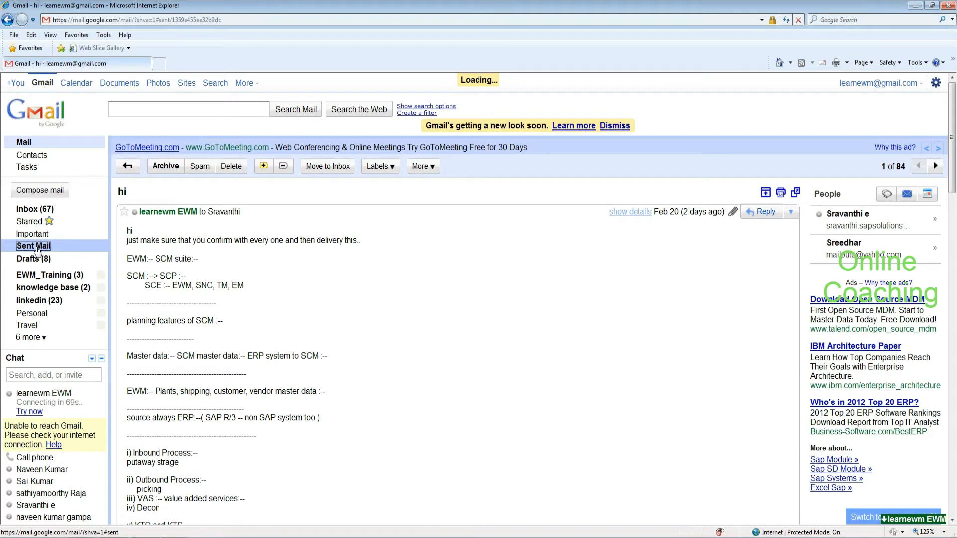
Step: Switch from Gmail back to SAP and open the 07:22:06 application log of the failed CFMATHYDPHYD_RICE1 queue entry
{"action": "key", "text": "alt+Tab"}
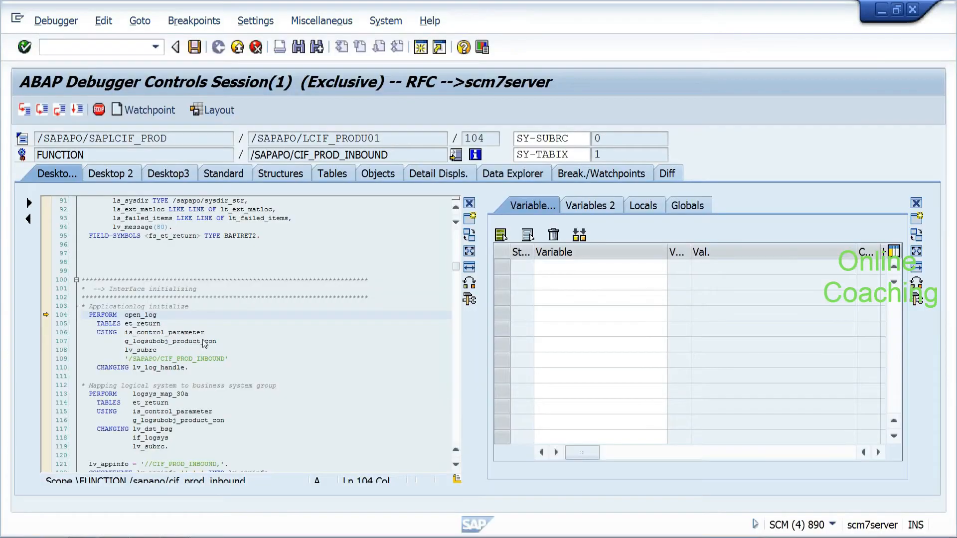
{"action": "mouse_move", "coordinate": [204, 342]}
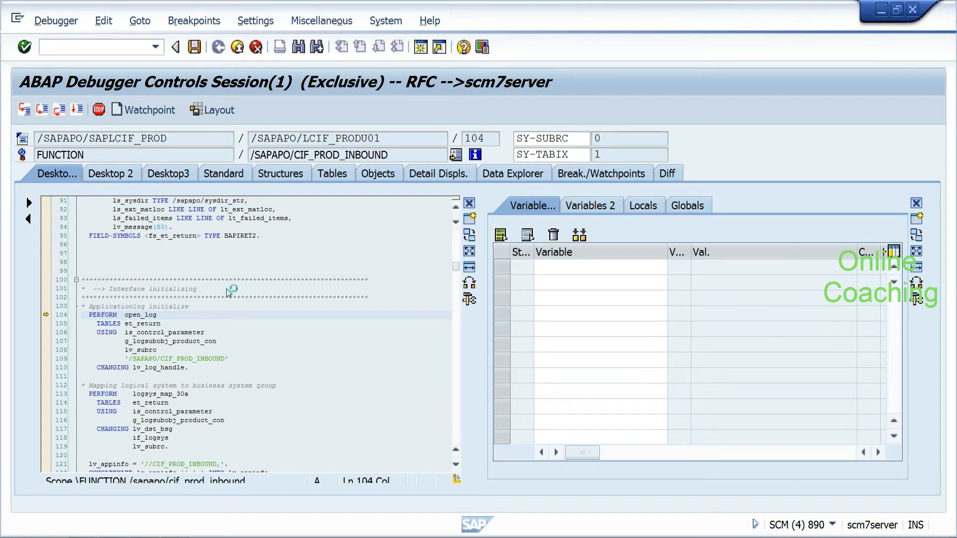
{"action": "double_click", "coordinate": [703, 178]}
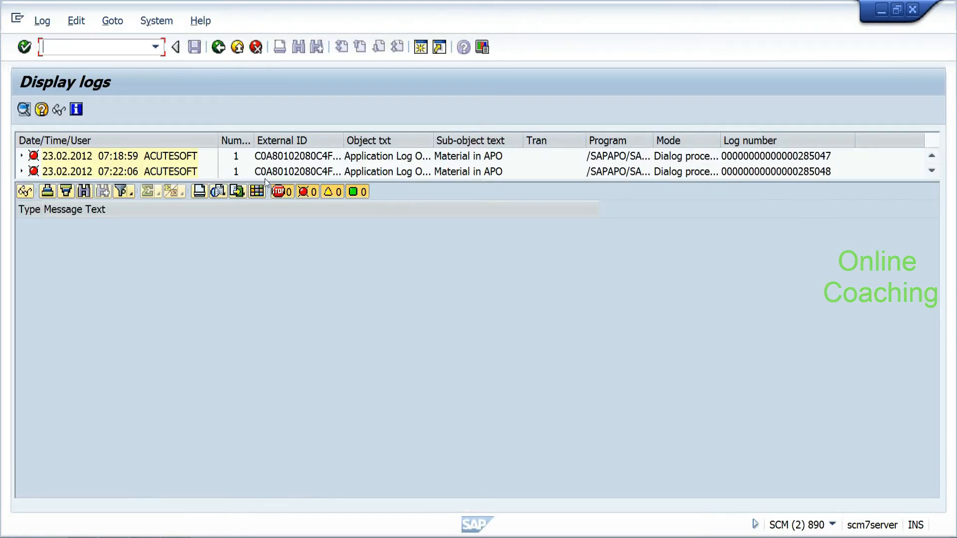
{"action": "left_click", "coordinate": [173, 170]}
{"action": "double_click", "coordinate": [171, 156]}
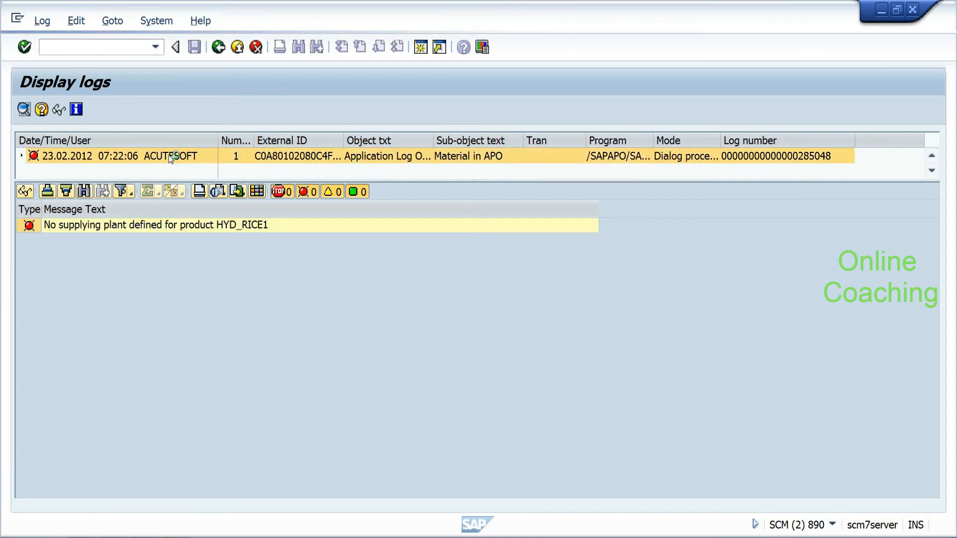
Step: Check the message number in the technical details of the supplying plant error and return to the queue entry
{"action": "left_click", "coordinate": [38, 228]}
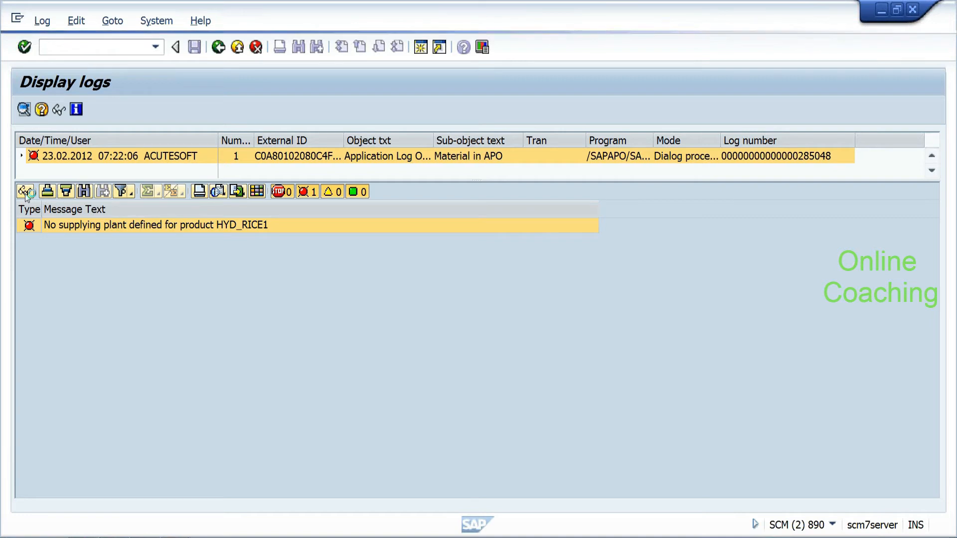
{"action": "left_click", "coordinate": [26, 192]}
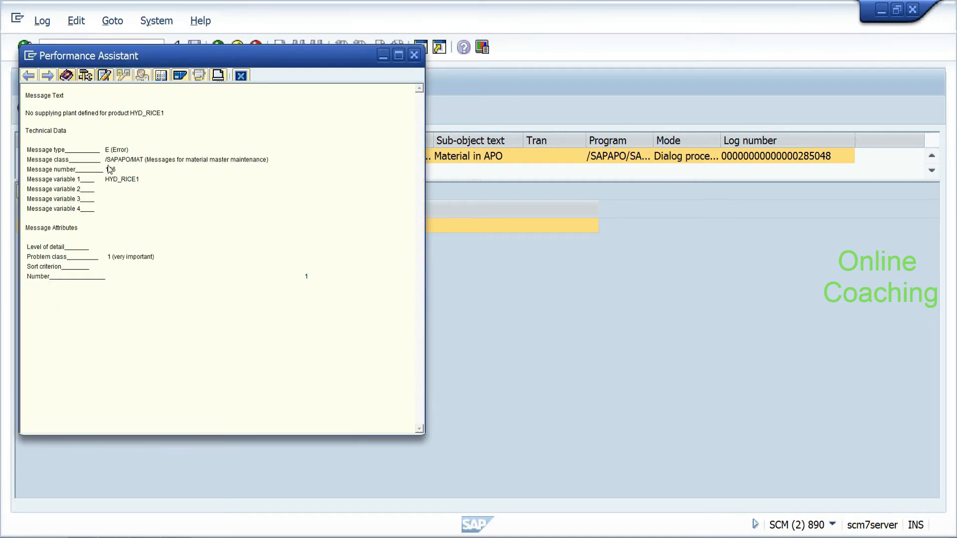
{"action": "left_click_drag", "start_coordinate": [104, 169], "coordinate": [118, 171]}
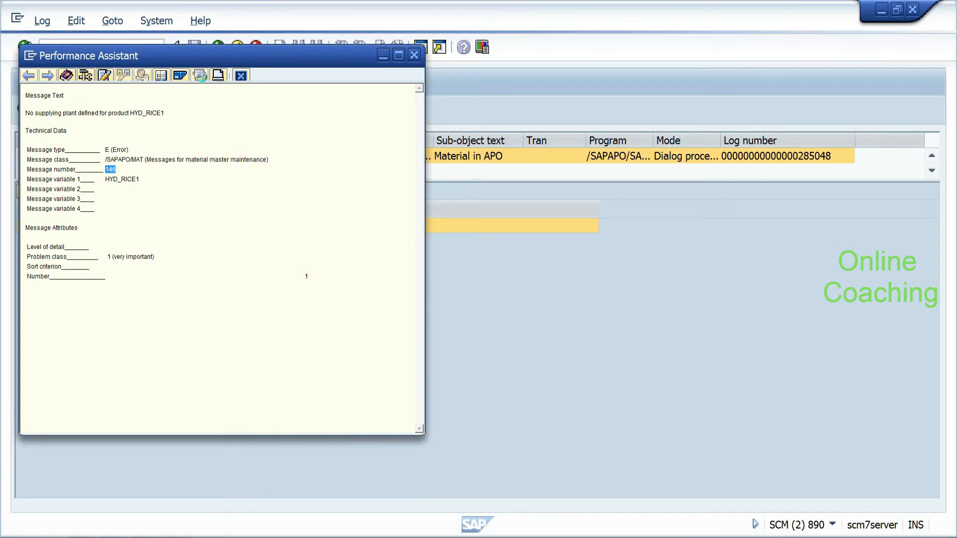
{"action": "left_click", "coordinate": [414, 54]}
{"action": "left_click", "coordinate": [220, 50]}
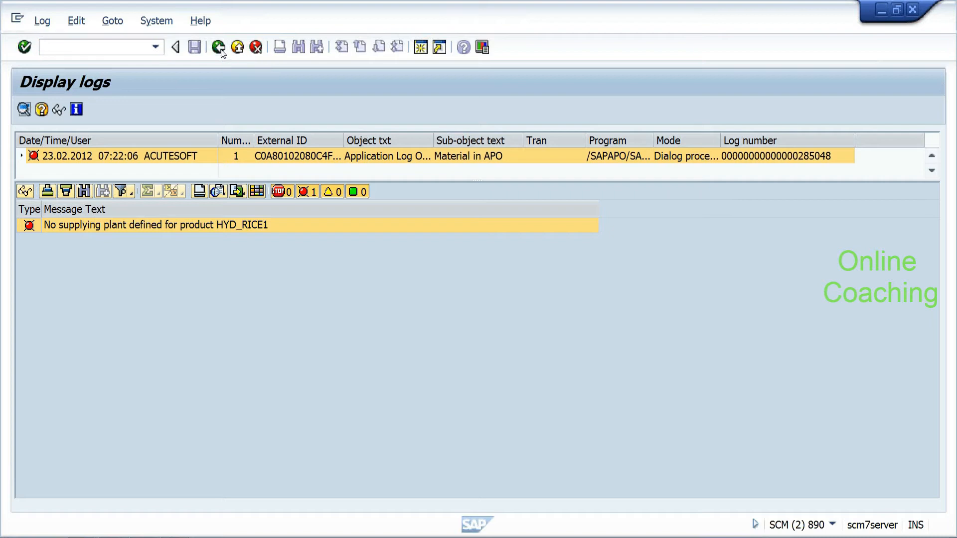
Step: Restart debugging of the LUW for the failed CFMATHYDPHYD_RICE1 queue entry
{"action": "left_click", "coordinate": [102, 176]}
{"action": "left_click", "coordinate": [98, 113]}
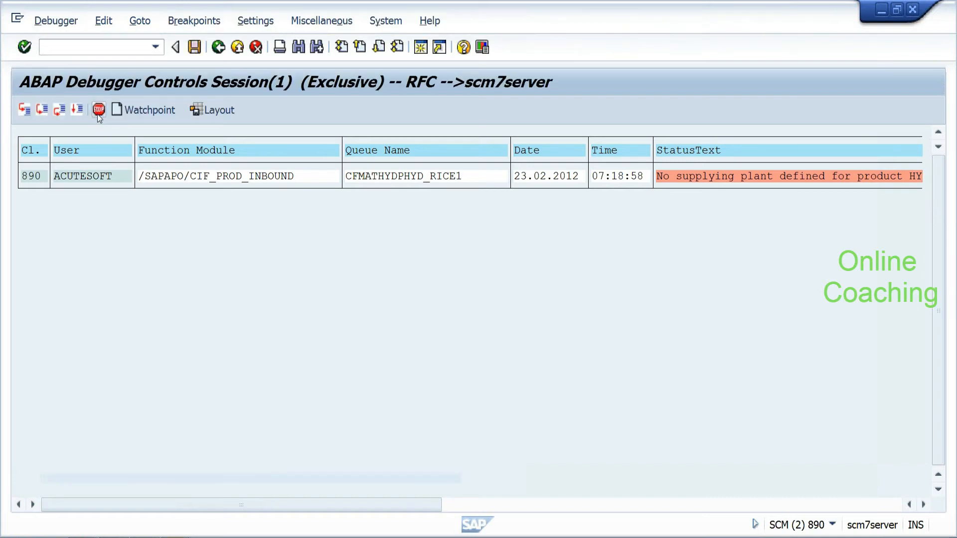
{"action": "left_click", "coordinate": [176, 23]}
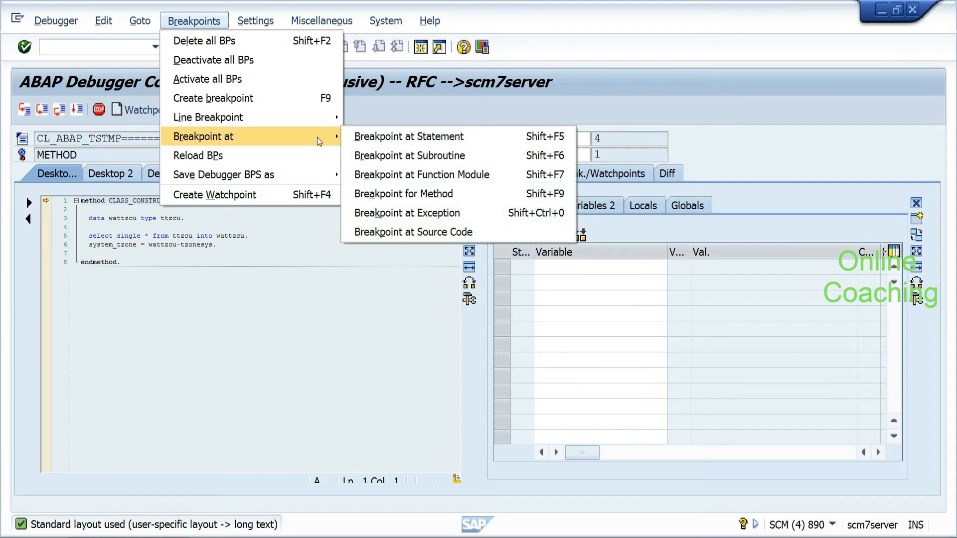
{"action": "left_click", "coordinate": [306, 329]}
Step: Create a watchpoint on variable SY-MSGNO with the free condition = '146'
{"action": "left_click", "coordinate": [165, 114]}
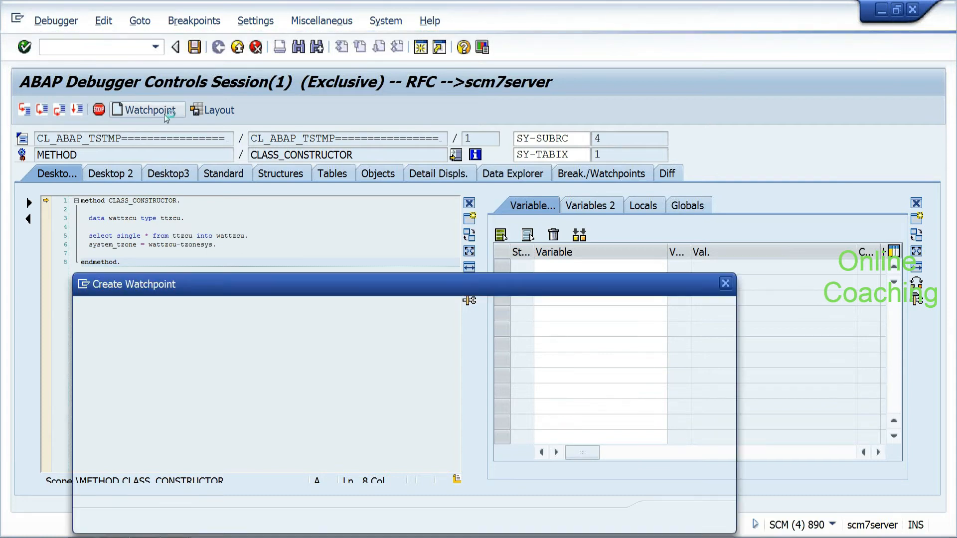
{"action": "type", "text": "s"}
{"action": "key", "text": "Down"}
{"action": "key", "text": "Return"}
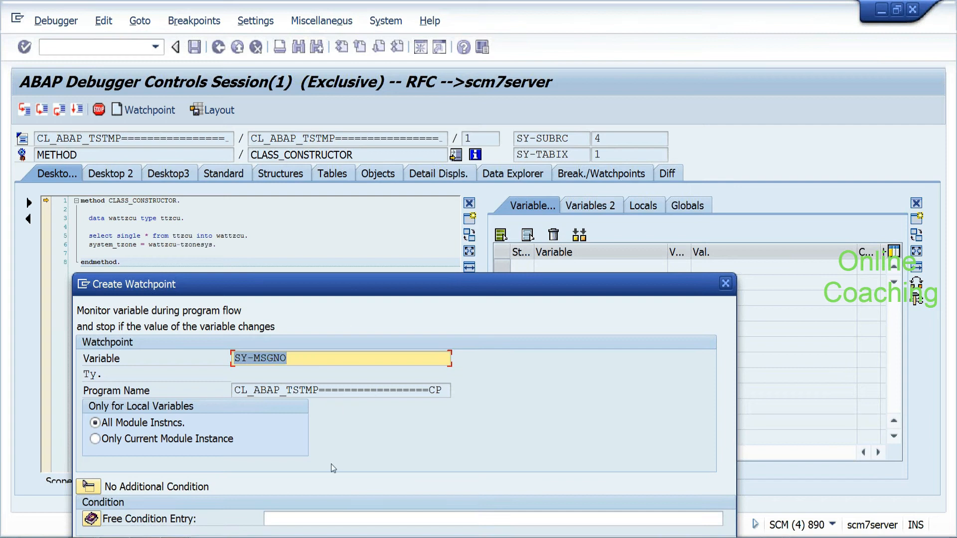
{"action": "left_click", "coordinate": [333, 519]}
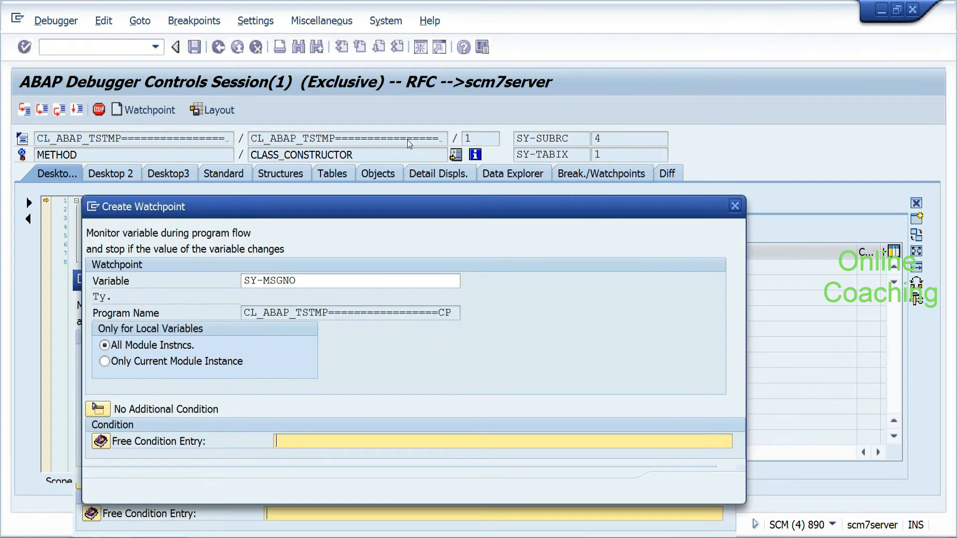
{"action": "type", "text": "= '143'"}
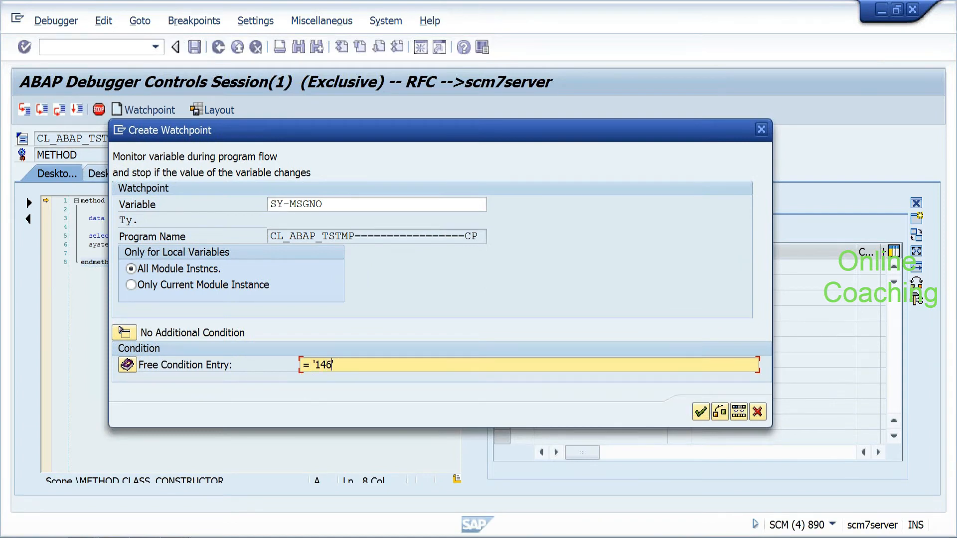
{"action": "left_click", "coordinate": [698, 414]}
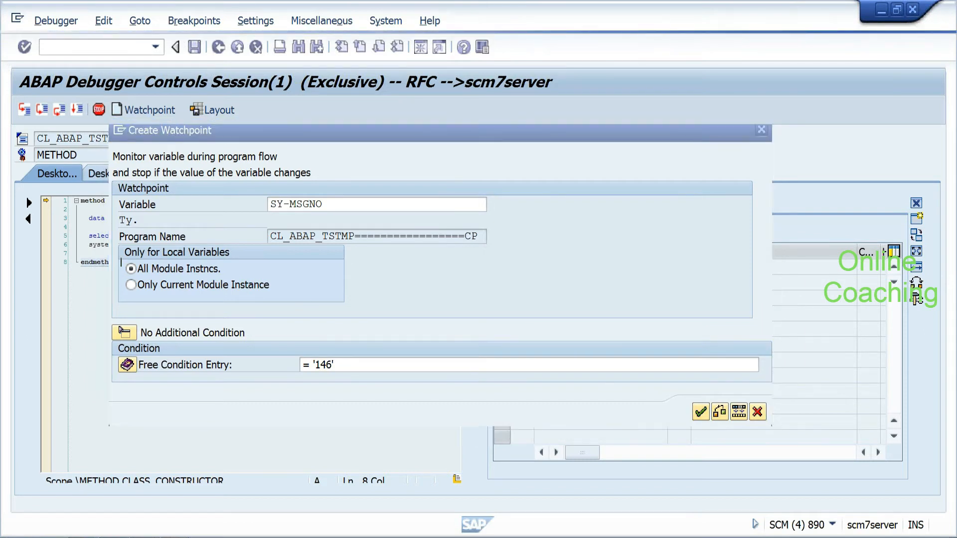
Step: Run the program to the SY-MSGNO watchpoint and examine the code leading to the message e146 statement
{"action": "key", "text": "F5"}
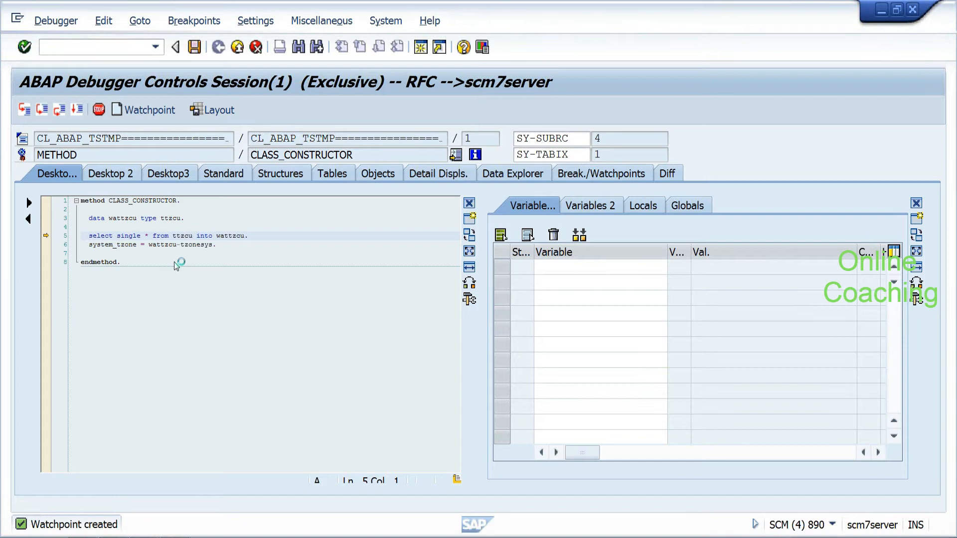
{"action": "key", "text": "F7"}
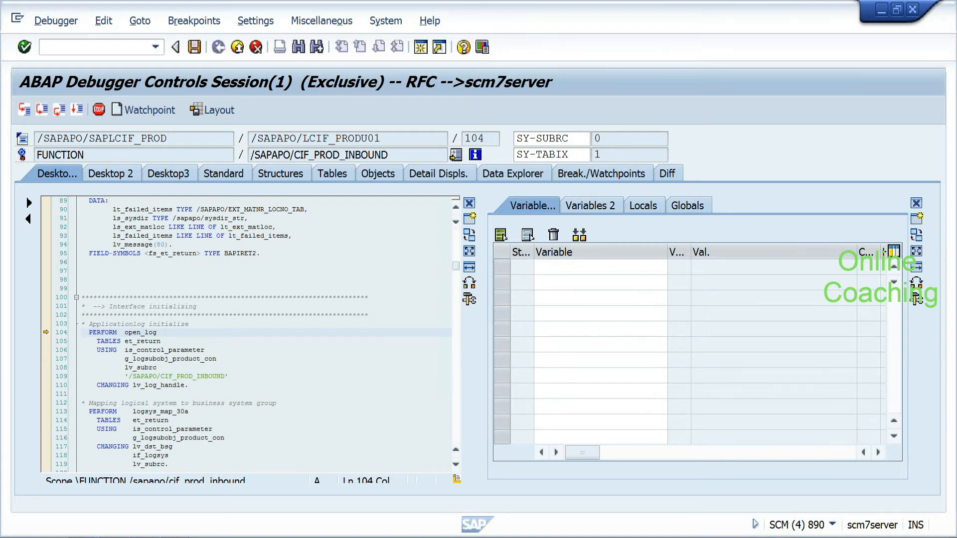
{"action": "key", "text": "F8"}
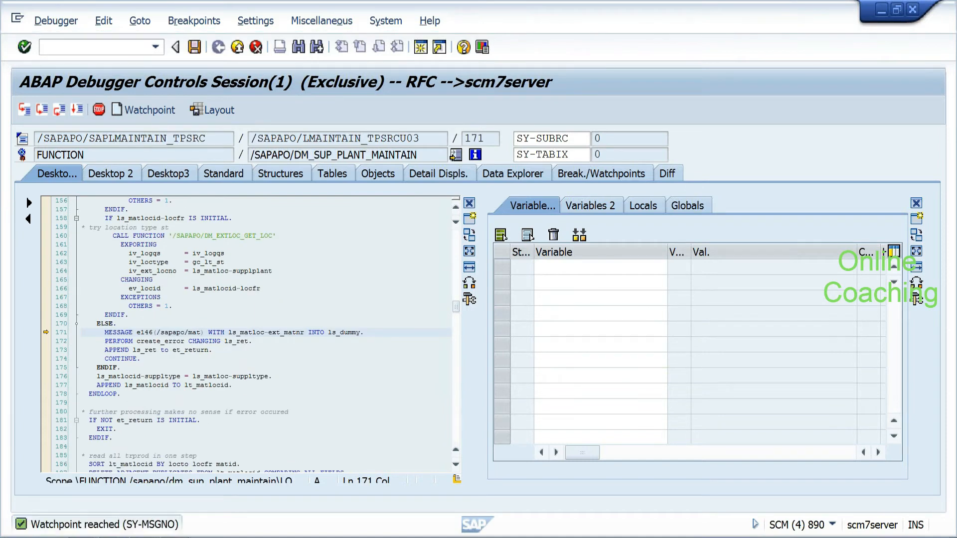
{"action": "scroll", "coordinate": [458, 310], "scroll_direction": "up", "scroll_amount": 1}
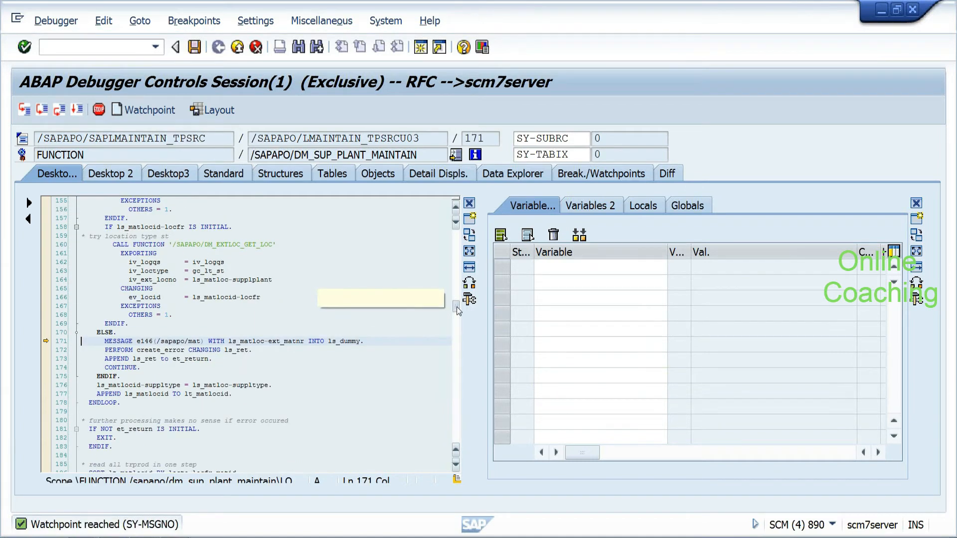
{"action": "scroll", "coordinate": [457, 310], "scroll_direction": "up", "scroll_amount": 2}
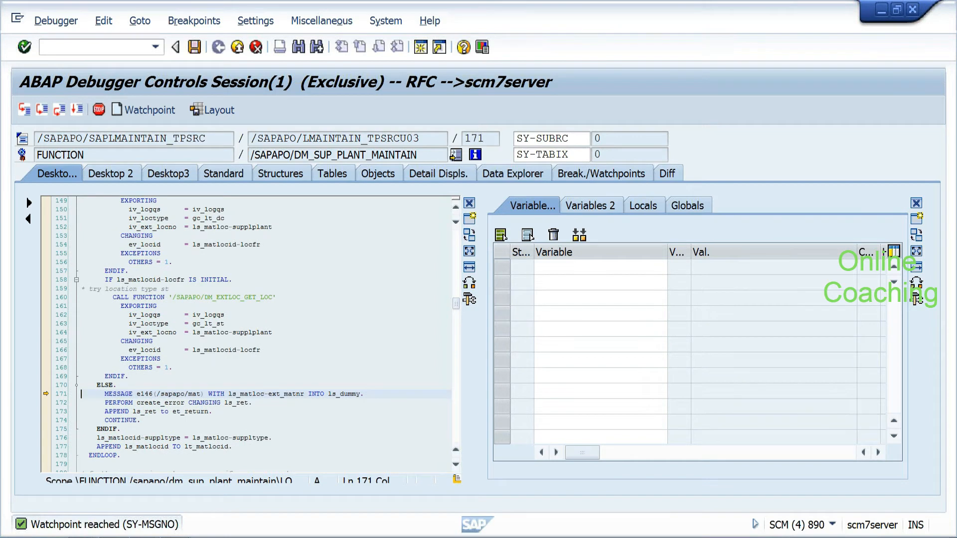
{"action": "scroll", "coordinate": [458, 307], "scroll_direction": "up", "scroll_amount": 1}
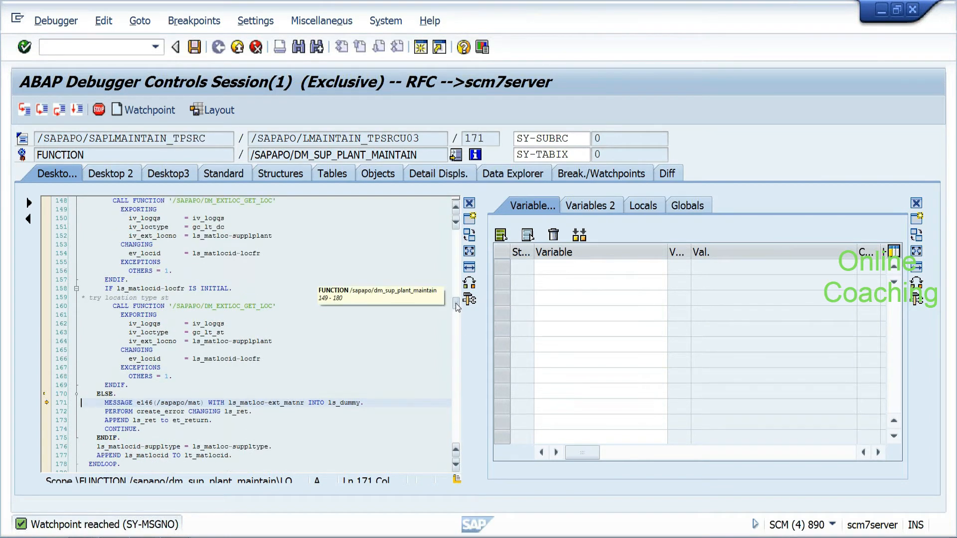
{"action": "mouse_move", "coordinate": [458, 307]}
{"action": "left_mouse_down"}
{"action": "mouse_move", "coordinate": [454, 264]}
{"action": "mouse_move", "coordinate": [455, 308]}
{"action": "left_mouse_up"}
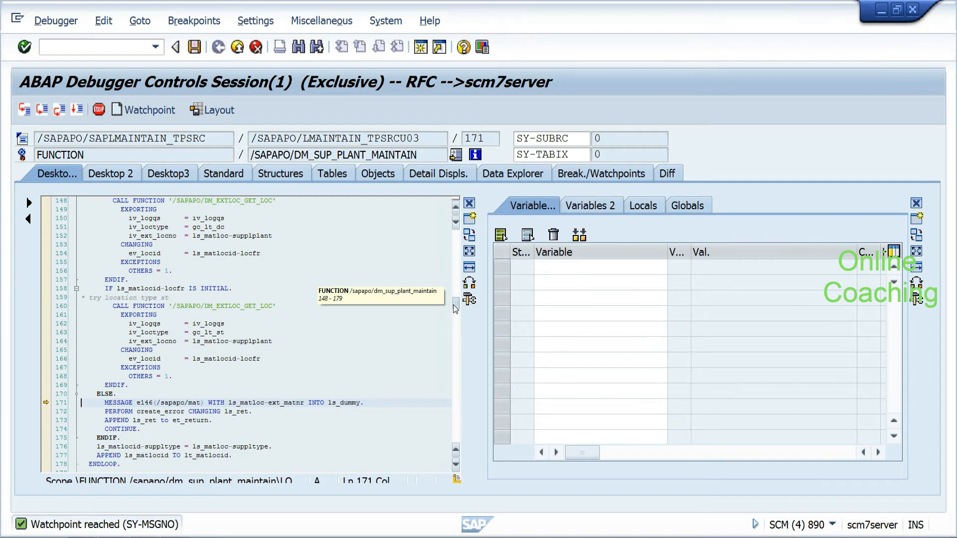
Step: Move execution back to the IF ls_matlocid-locfr IS INITIAL statement in line 158 and add LS_MATLOCID-LOCFR to the watched variables
{"action": "left_click", "coordinate": [106, 288]}
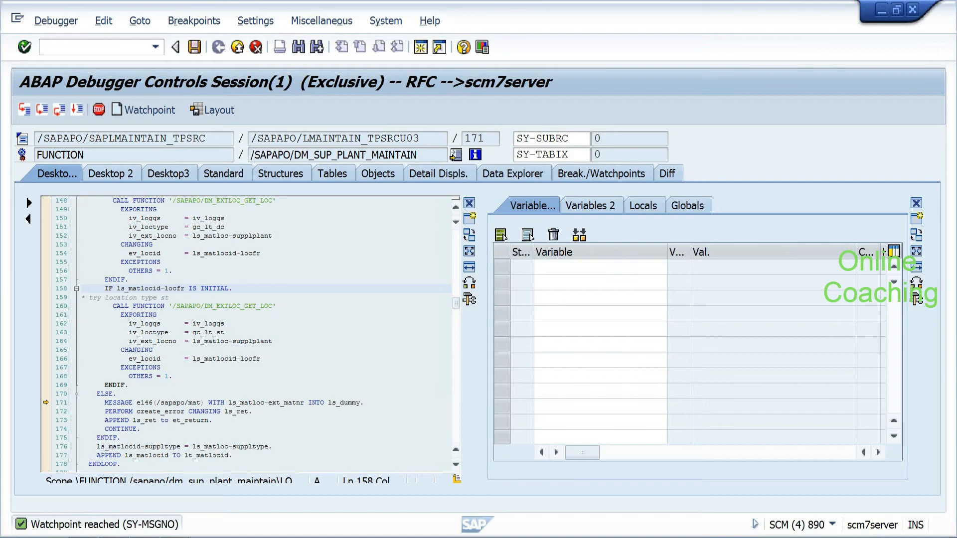
{"action": "left_click", "coordinate": [59, 22]}
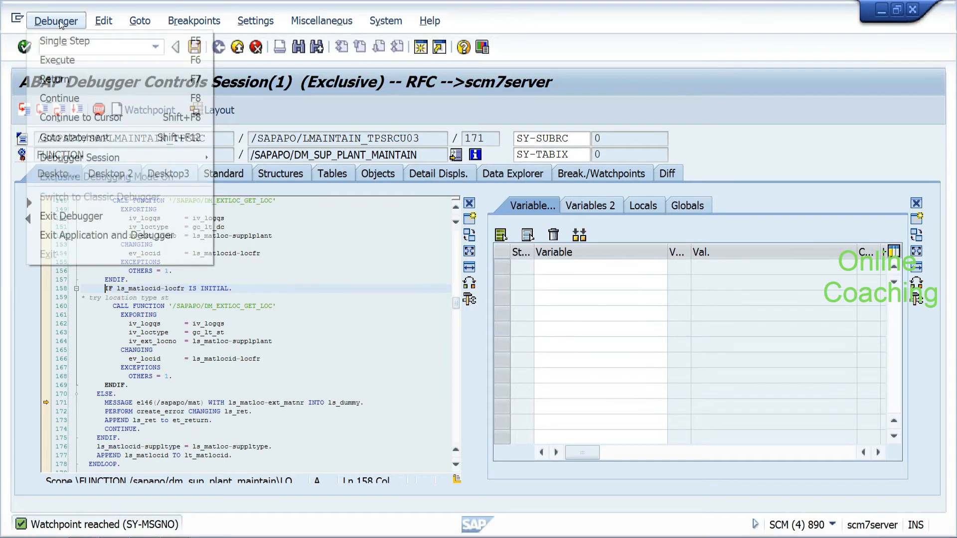
{"action": "left_click", "coordinate": [80, 117]}
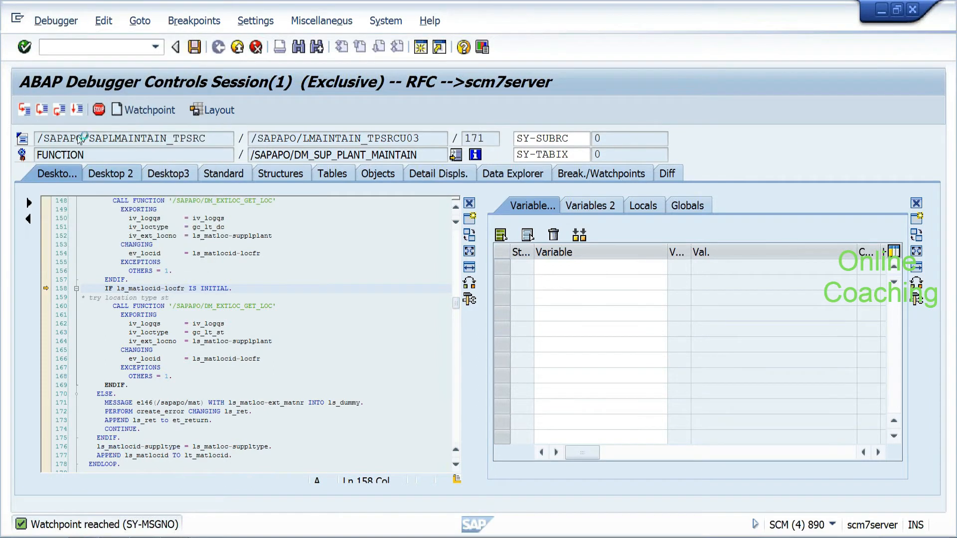
{"action": "double_click", "coordinate": [172, 289]}
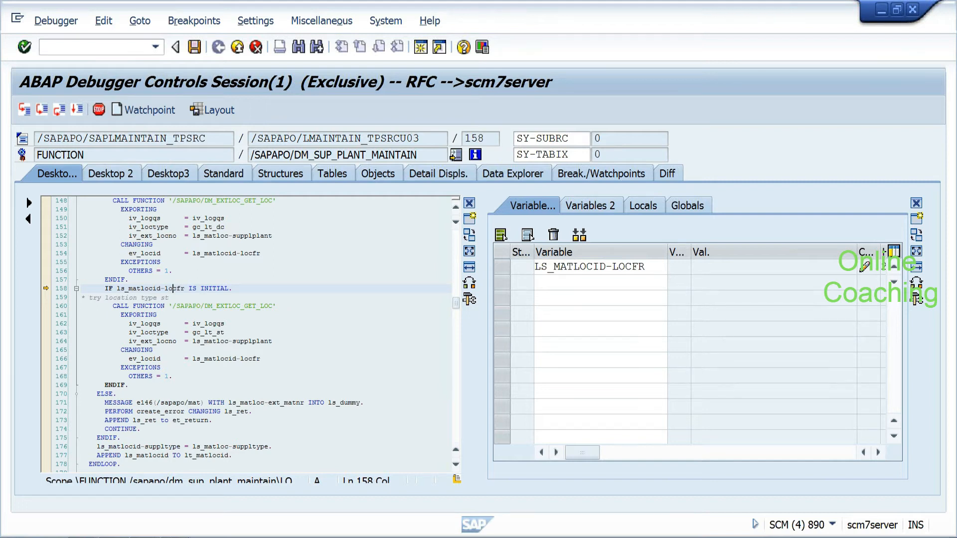
Step: Step into function module /SAPAPO/DM_EXTLOC_GET_LOC through to the READ TABLE gt_locmap_buff statement, adding IT_EXTLOC[] to the watched variables
{"action": "key", "text": "F5"}
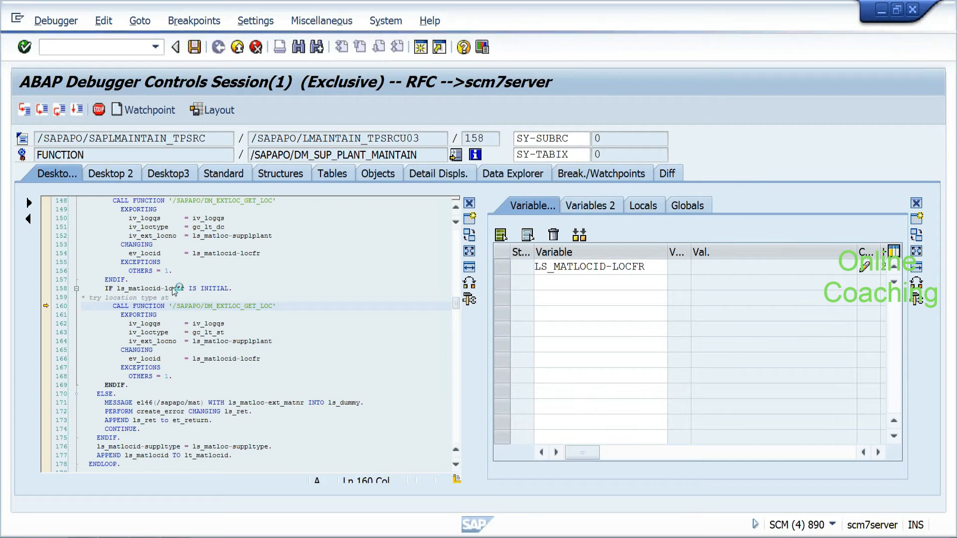
{"action": "key", "text": "F5"}
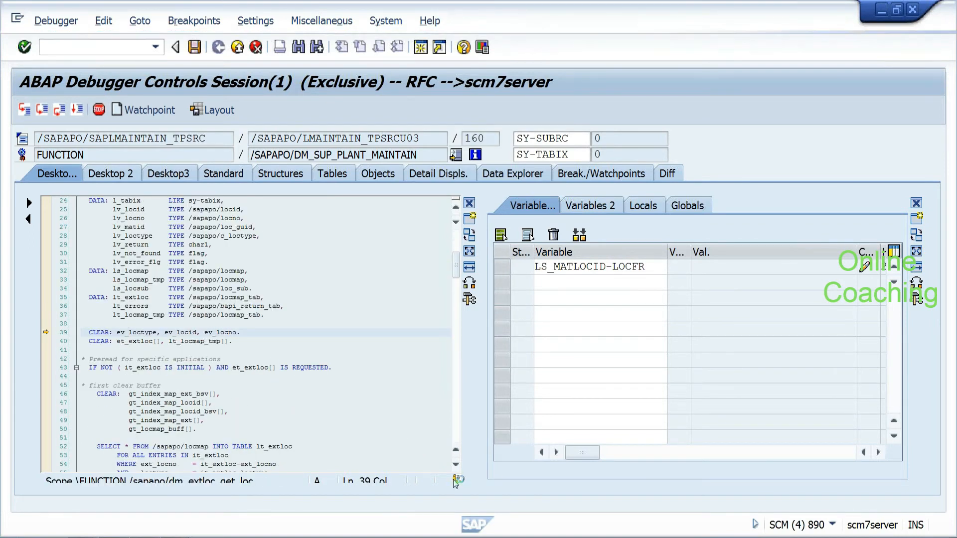
{"action": "scroll", "coordinate": [458, 469], "scroll_direction": "down", "scroll_amount": 5}
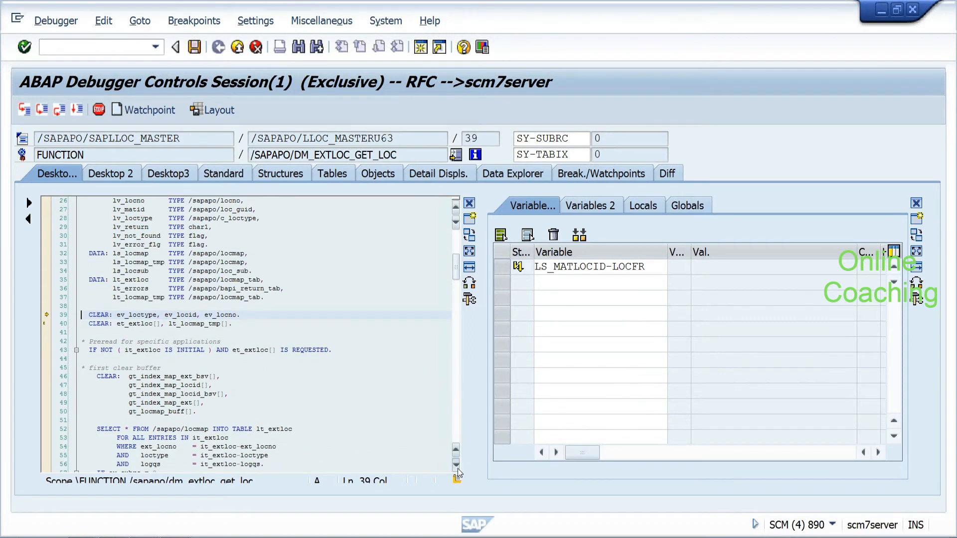
{"action": "key", "text": "F5"}
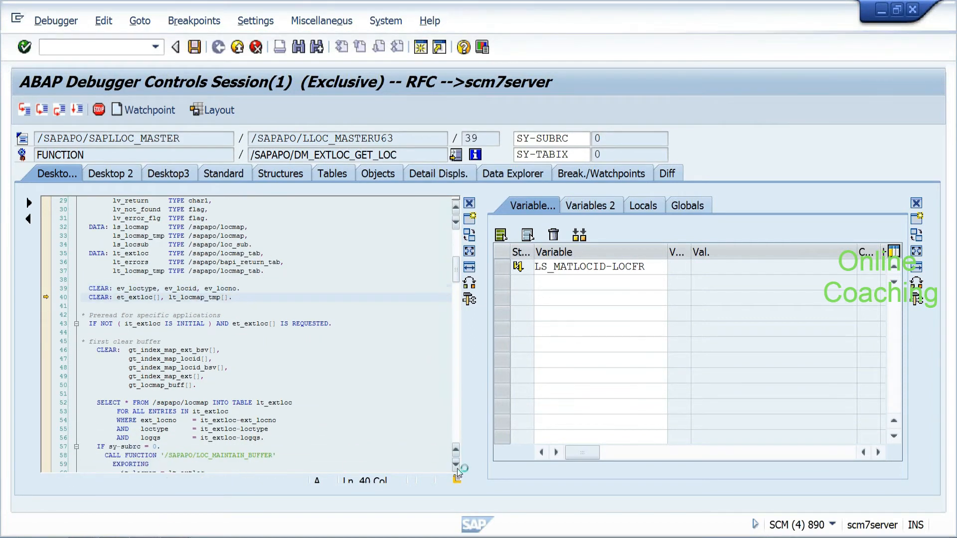
{"action": "key", "text": "F5"}
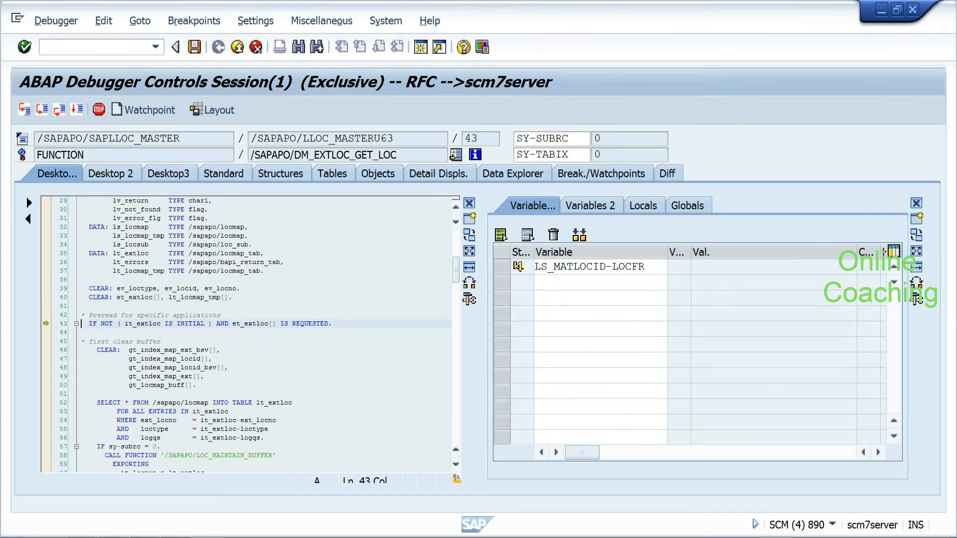
{"action": "key", "text": "F5"}
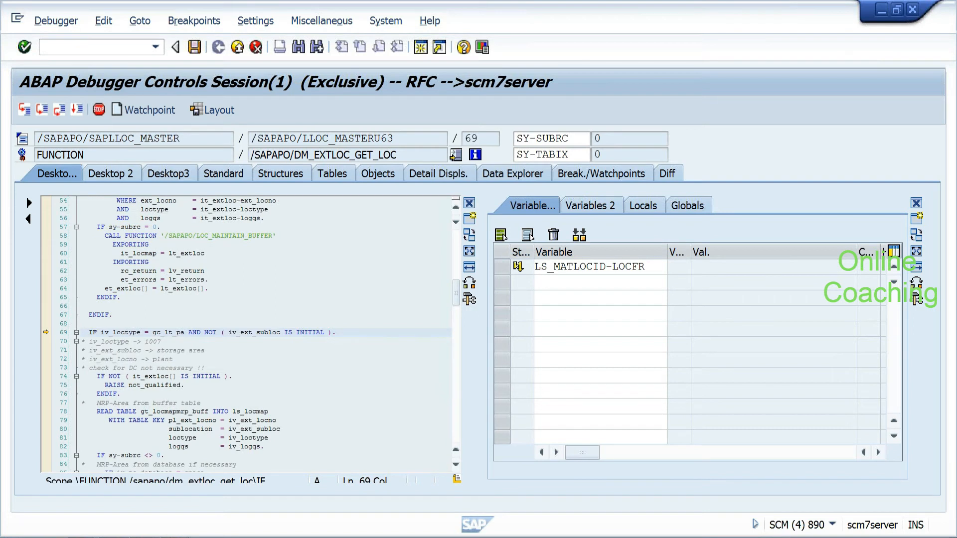
{"action": "mouse_move", "coordinate": [129, 338]}
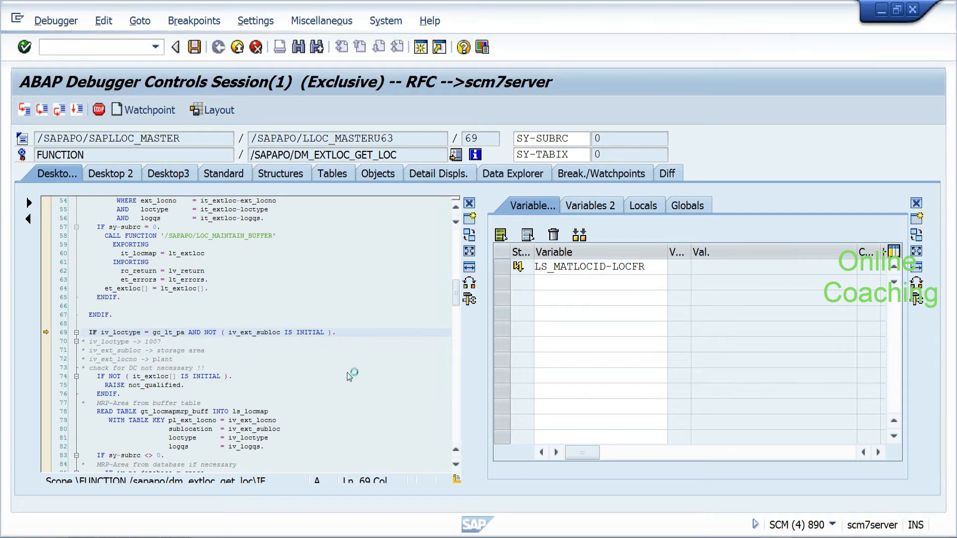
{"action": "key", "text": "F5"}
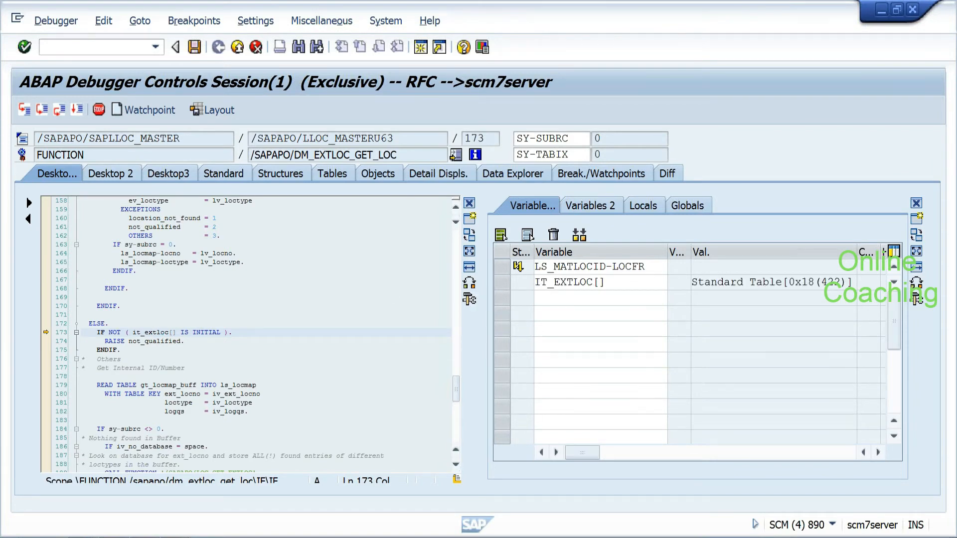
{"action": "key", "text": "F5"}
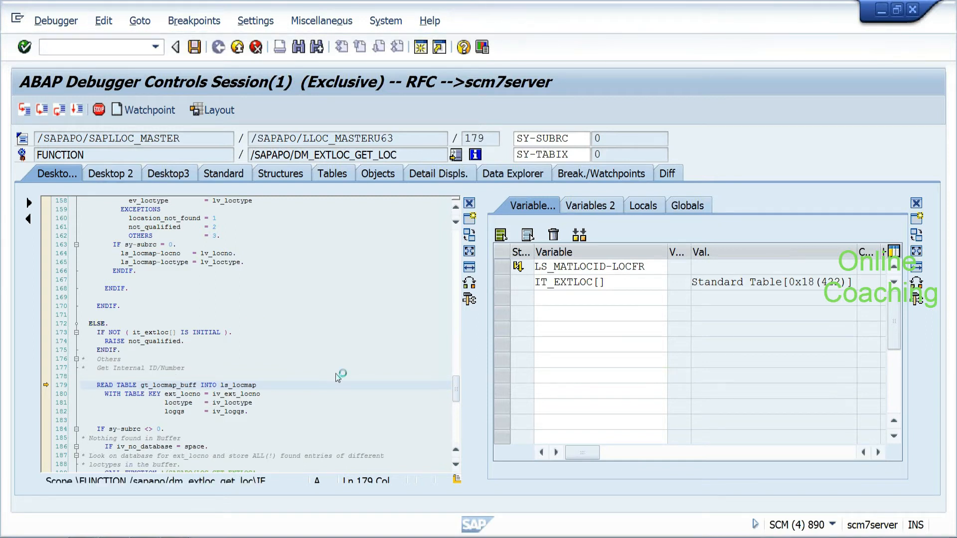
Step: Step from the READ TABLE gt_locmap_buff statement into function module /SAPAPO/LOC_GET_EXTLOC
{"action": "key", "text": "F5"}
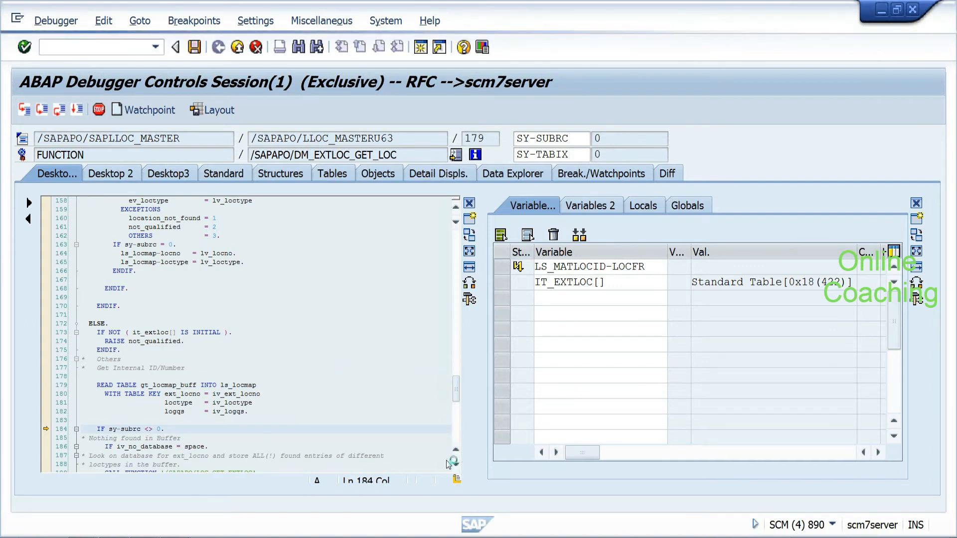
{"action": "key", "text": "F5"}
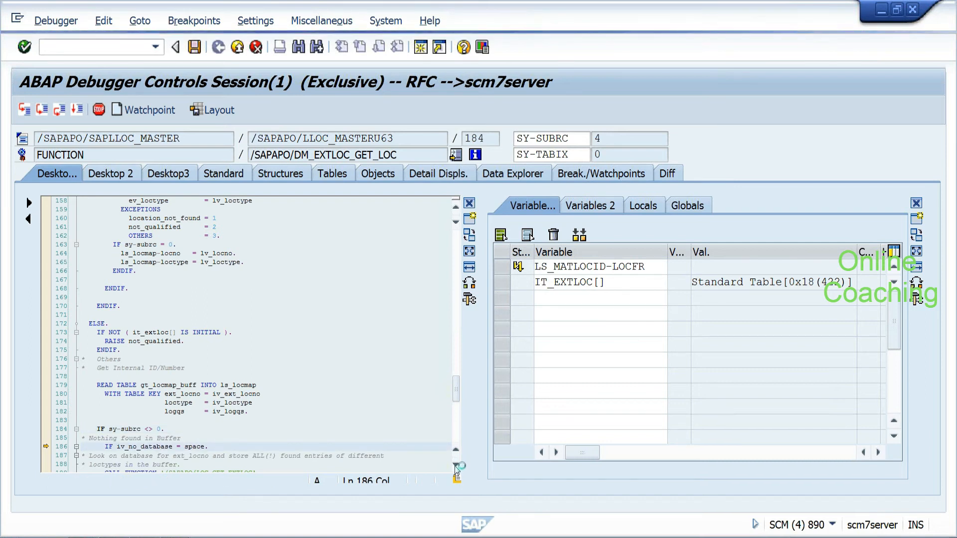
{"action": "key", "text": "F5"}
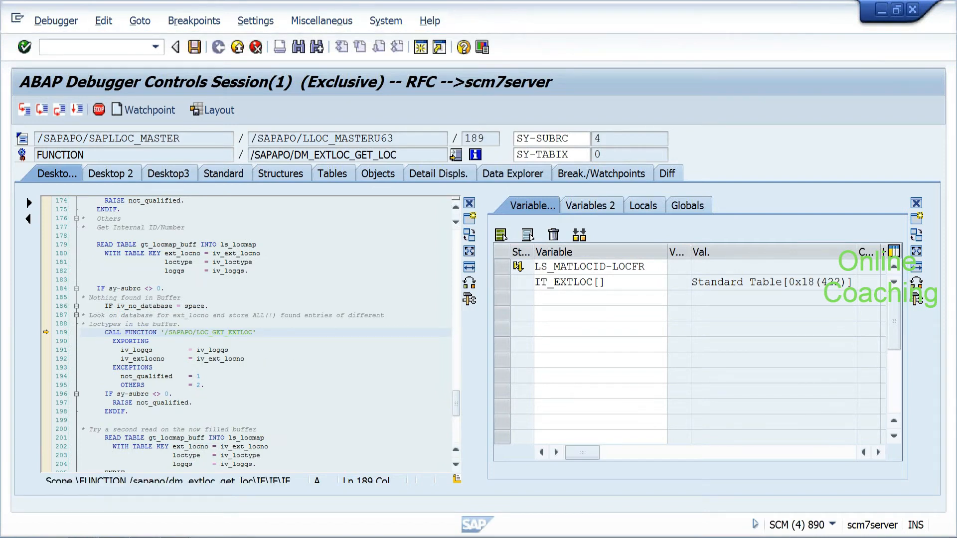
{"action": "key", "text": "F5"}
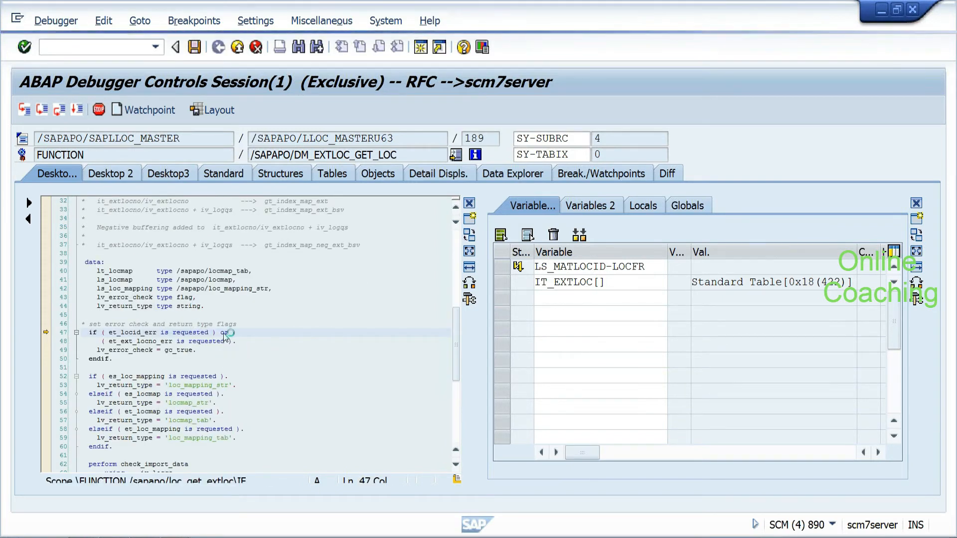
Step: Step through the return type checks to perform check_import_data, and return to the calling function /SAPAPO/DM_EXTLOC_GET_LOC
{"action": "key", "text": "F5"}
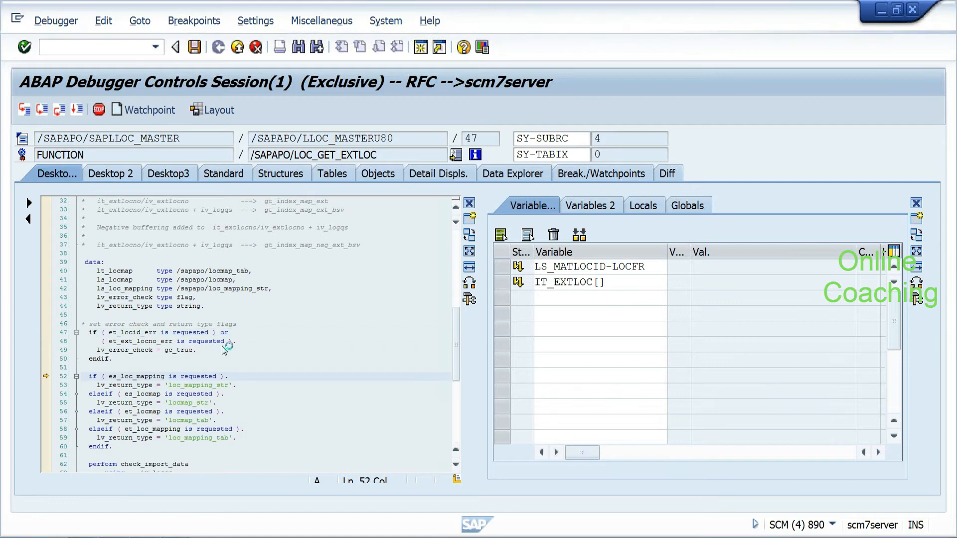
{"action": "key", "text": "F5"}
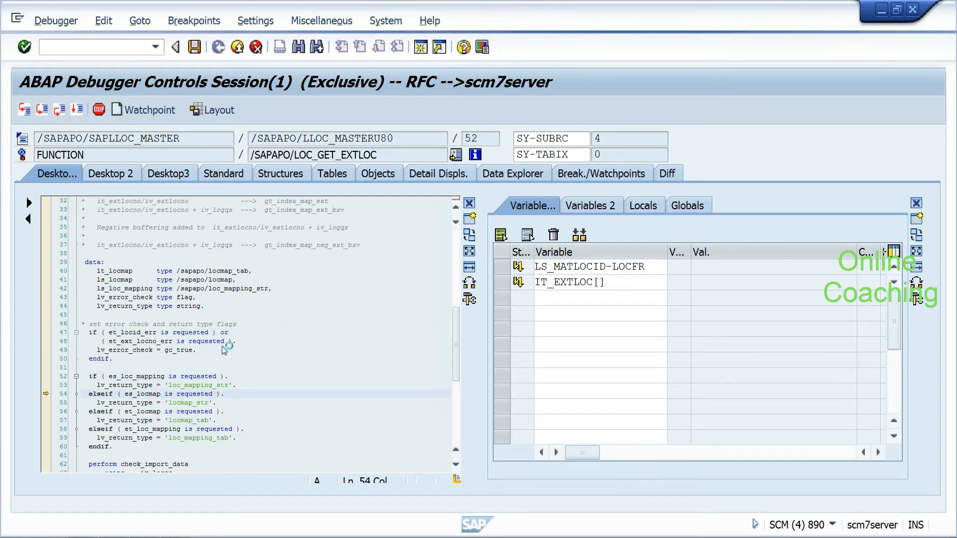
{"action": "key", "text": "F5"}
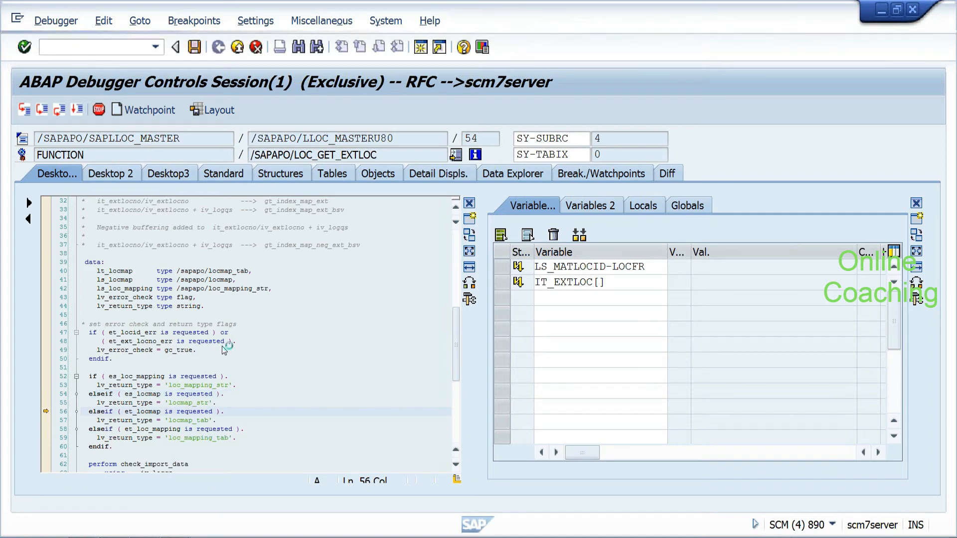
{"action": "key", "text": "F5"}
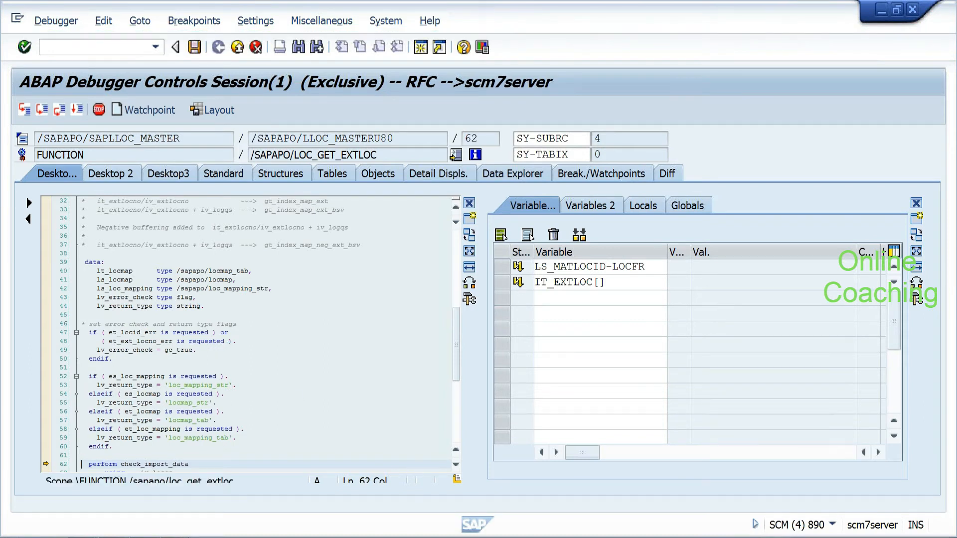
{"action": "scroll", "coordinate": [455, 467], "scroll_direction": "down", "scroll_amount": 6}
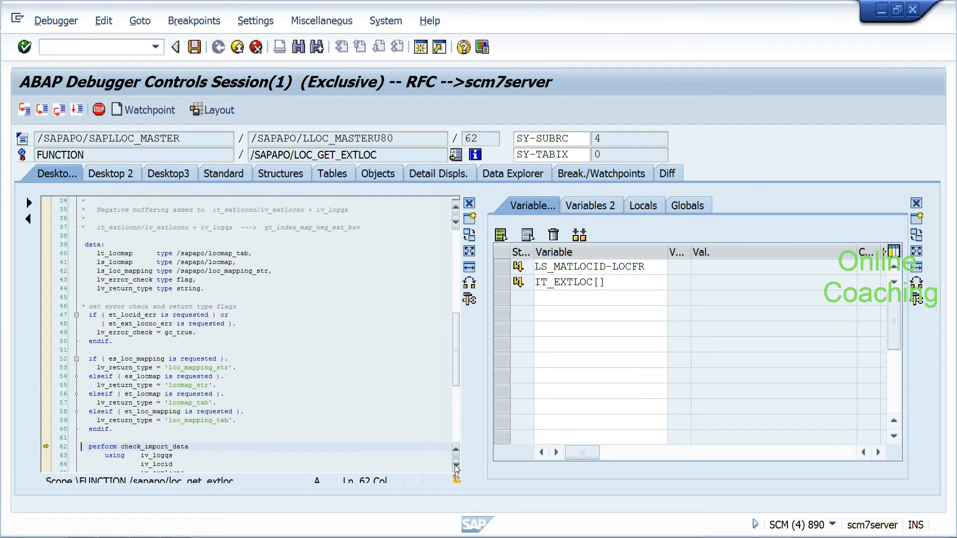
{"action": "key", "text": "F7"}
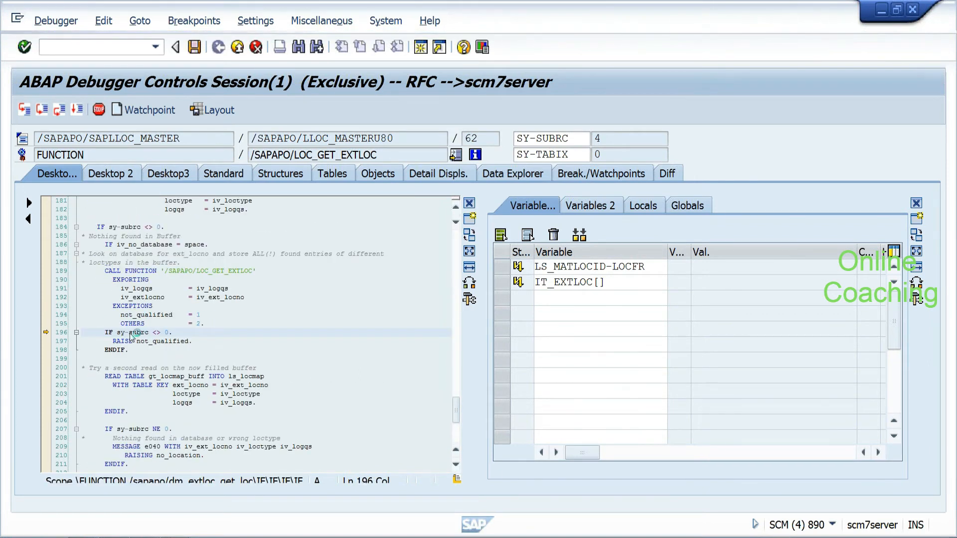
Step: Add SY-SUBRC from the line 196 condition to the watched variables and set its value to 0
{"action": "mouse_move", "coordinate": [132, 332]}
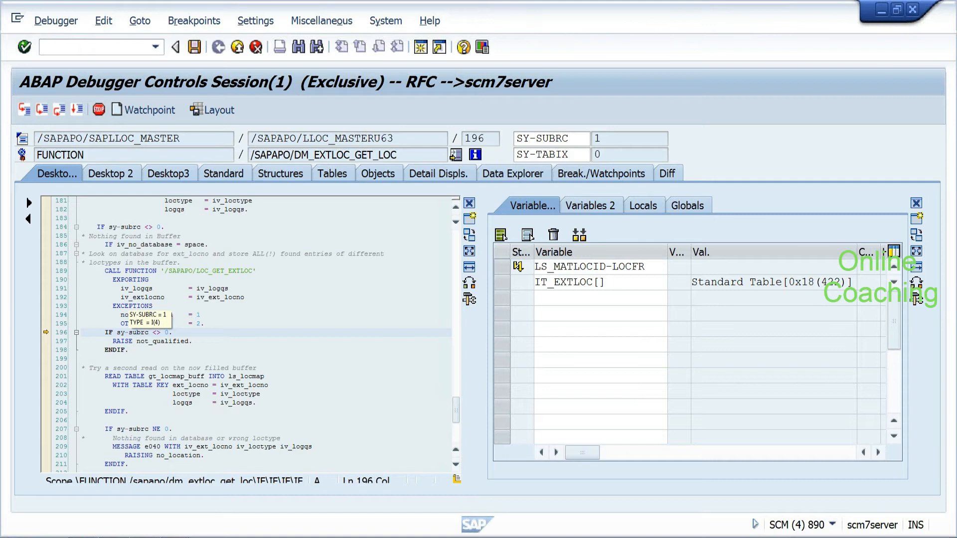
{"action": "double_click", "coordinate": [135, 333]}
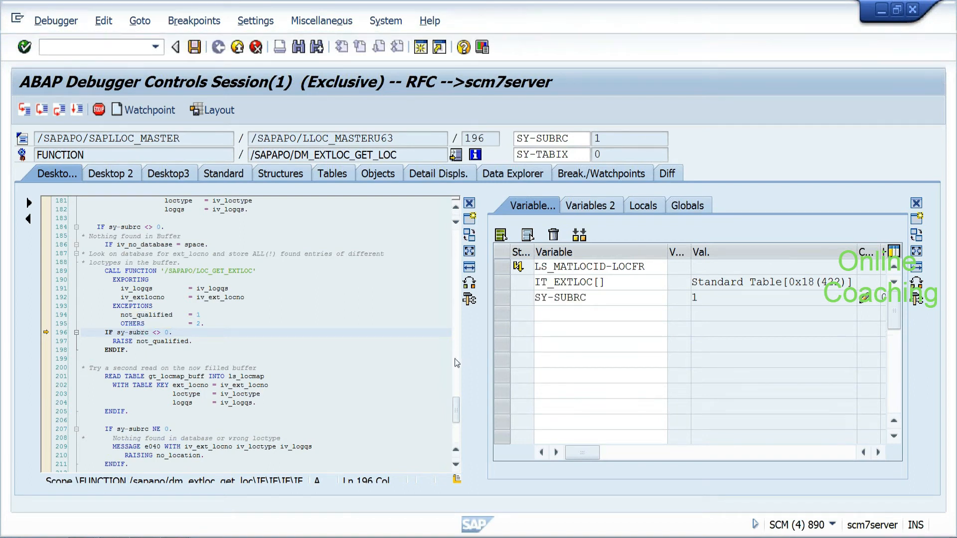
{"action": "left_click", "coordinate": [863, 298]}
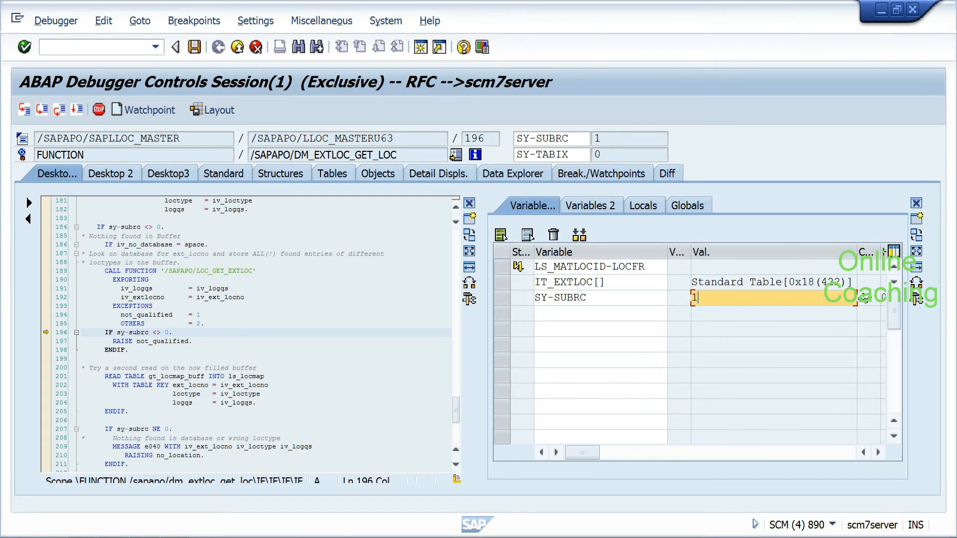
{"action": "key", "text": "BackSpace"}
{"action": "type", "text": "0"}
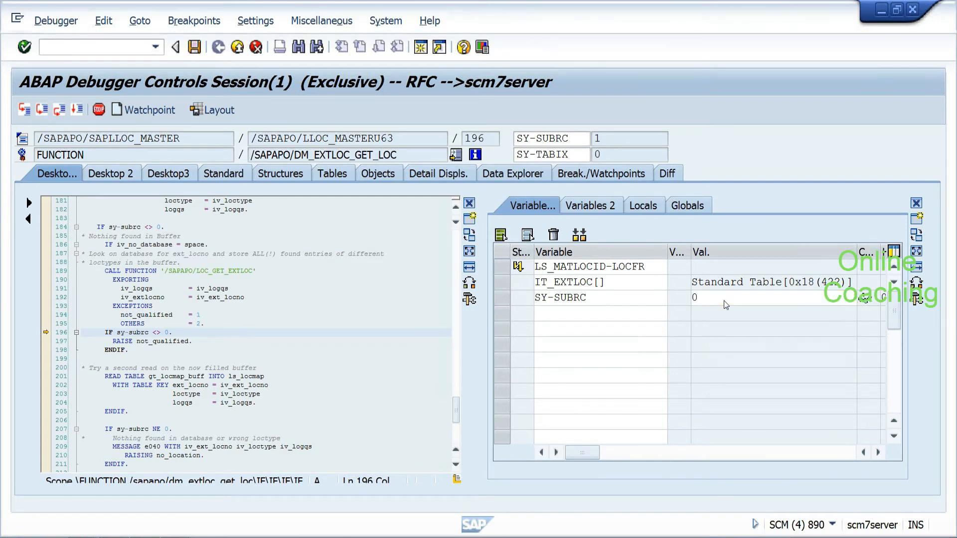
{"action": "key", "text": "Return"}
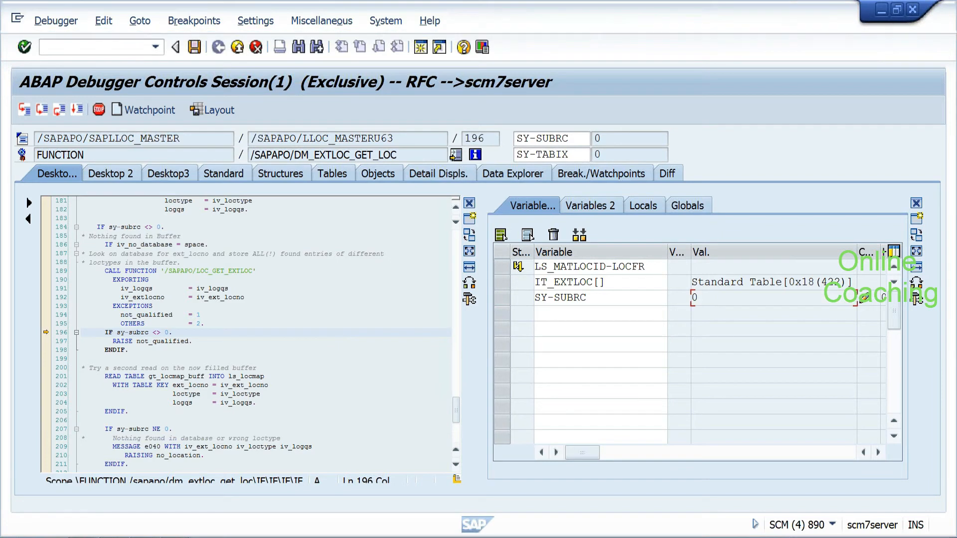
Step: Step past the second buffer read to IF sy-subrc NE 0 in line 207 and set SY-SUBRC to 0
{"action": "key", "text": "F5"}
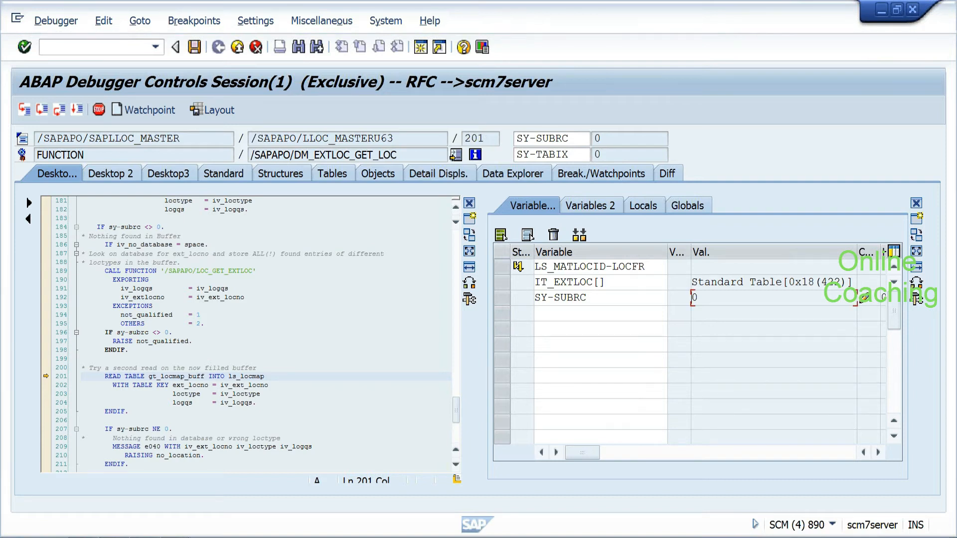
{"action": "key", "text": "F5"}
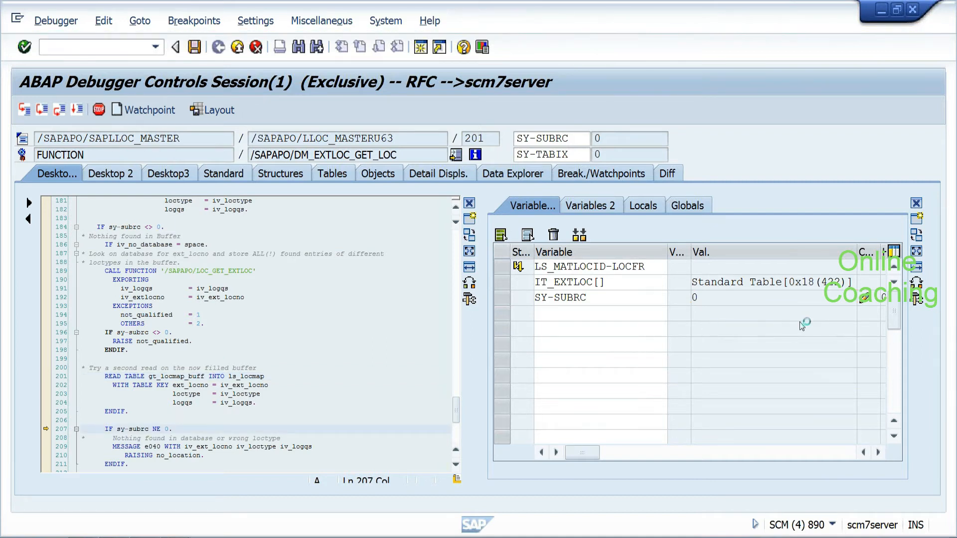
{"action": "left_click", "coordinate": [864, 299]}
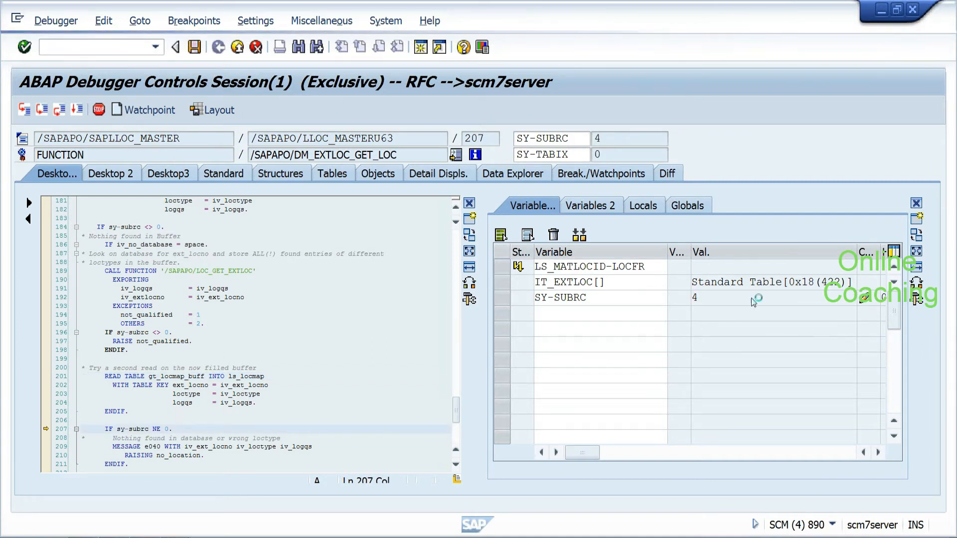
{"action": "key", "text": "BackSpace"}
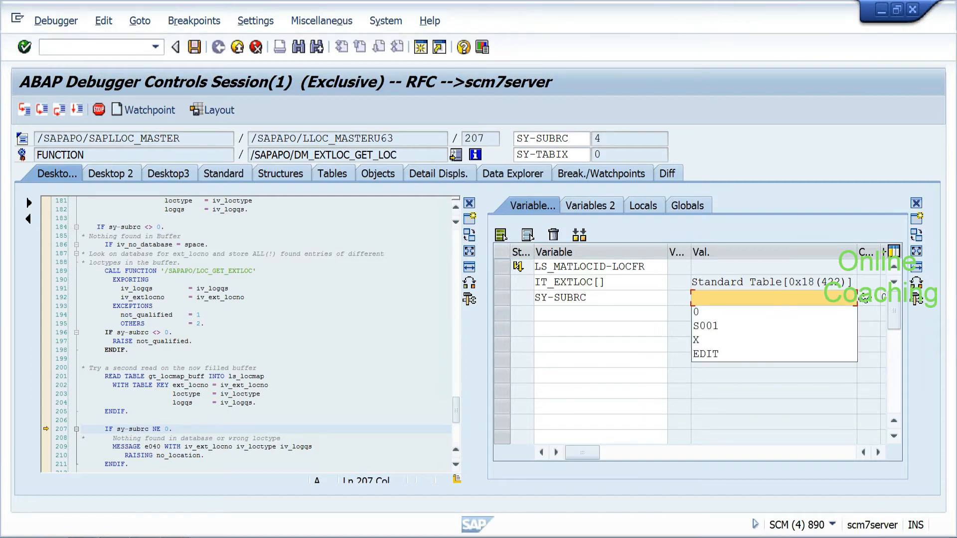
{"action": "type", "text": "0"}
{"action": "key", "text": "Return"}
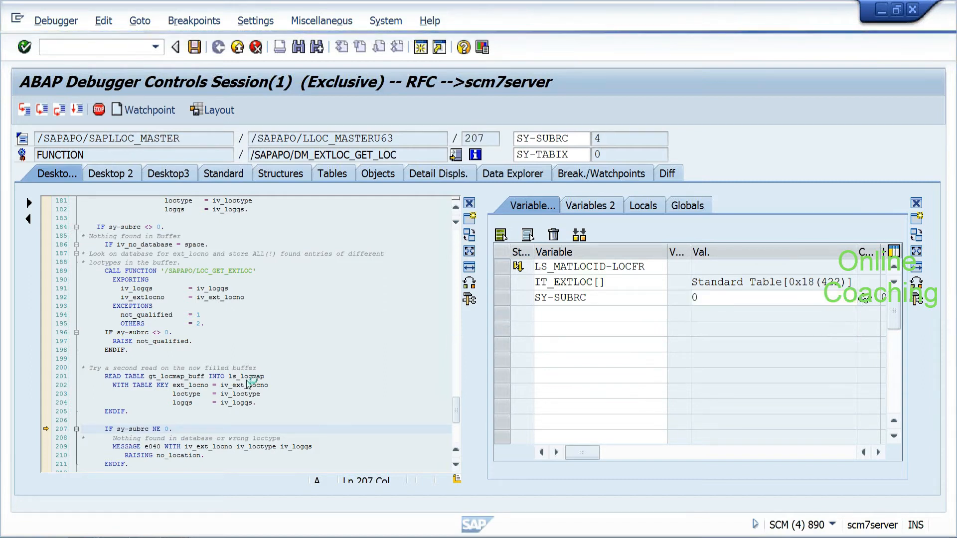
Step: Step through the result assignments to the end of /SAPAPO/DM_EXTLOC_GET_LOC and back into /SAPAPO/DM_SUP_PLANT_MAINTAIN
{"action": "key", "text": "F5"}
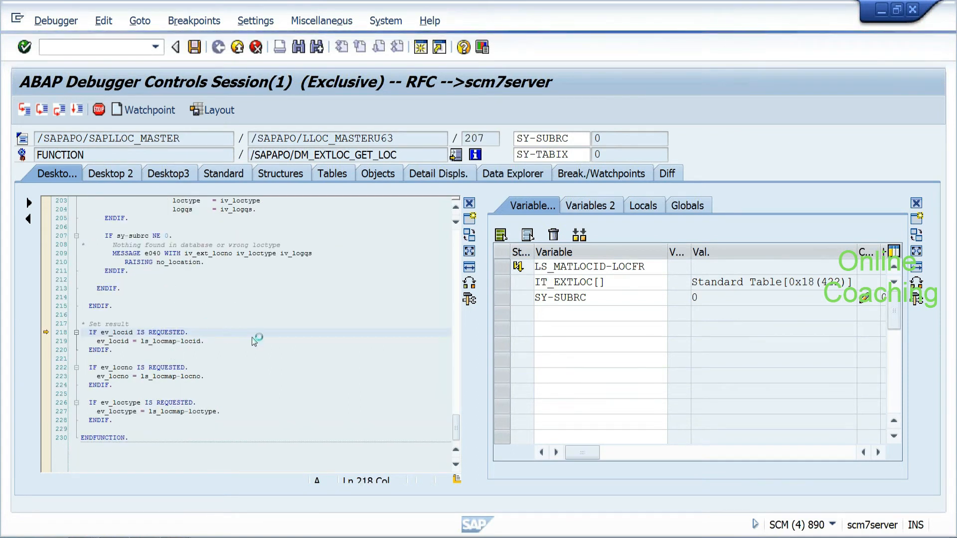
{"action": "key", "text": "F5"}
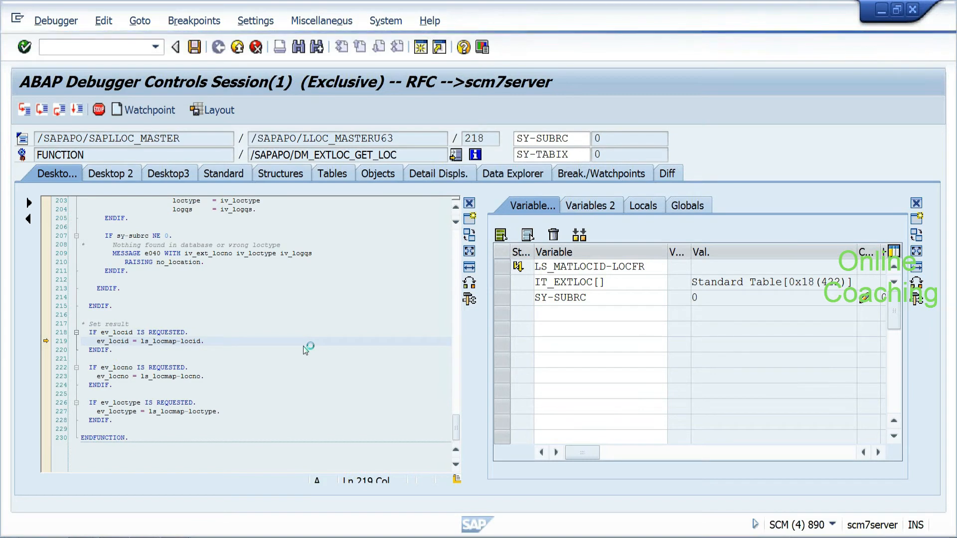
{"action": "key", "text": "F5"}
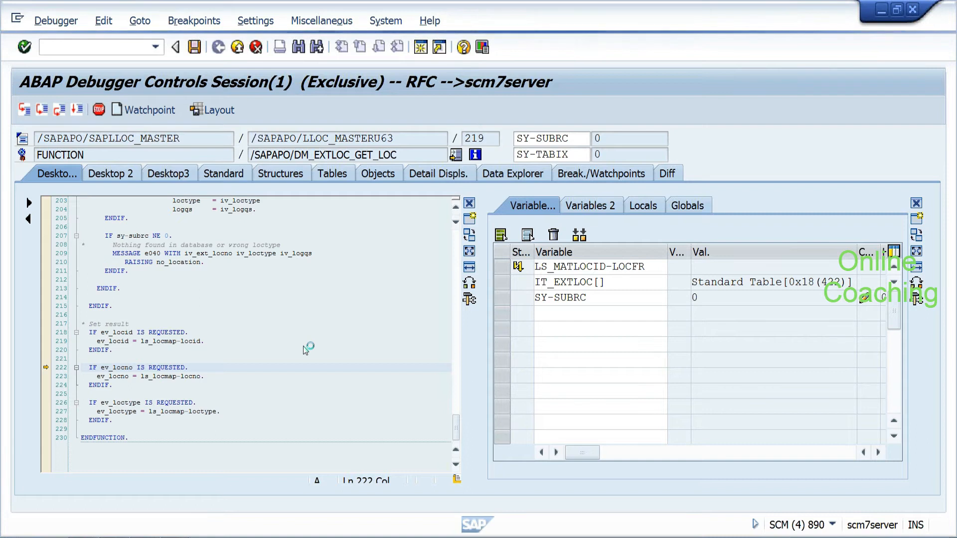
{"action": "key", "text": "F5"}
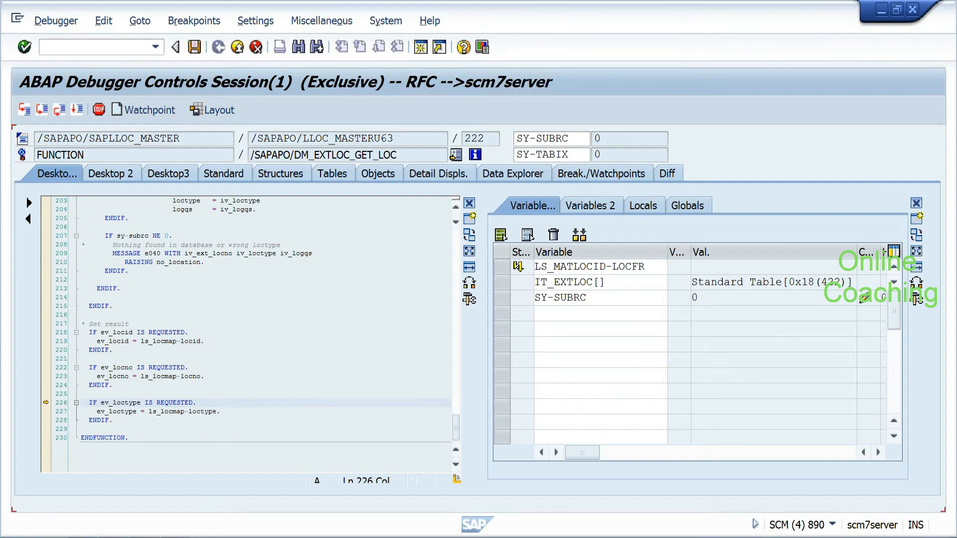
{"action": "key", "text": "F5"}
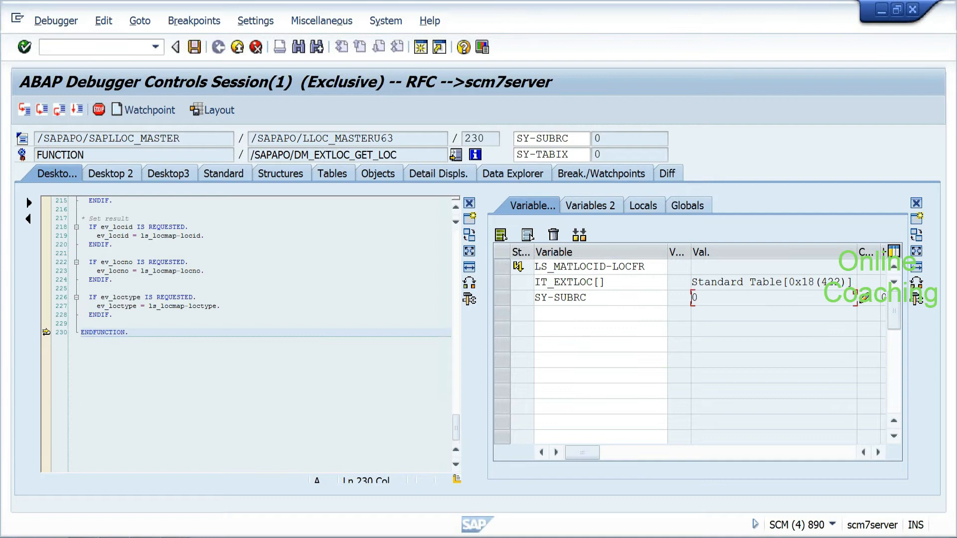
{"action": "key", "text": "F5"}
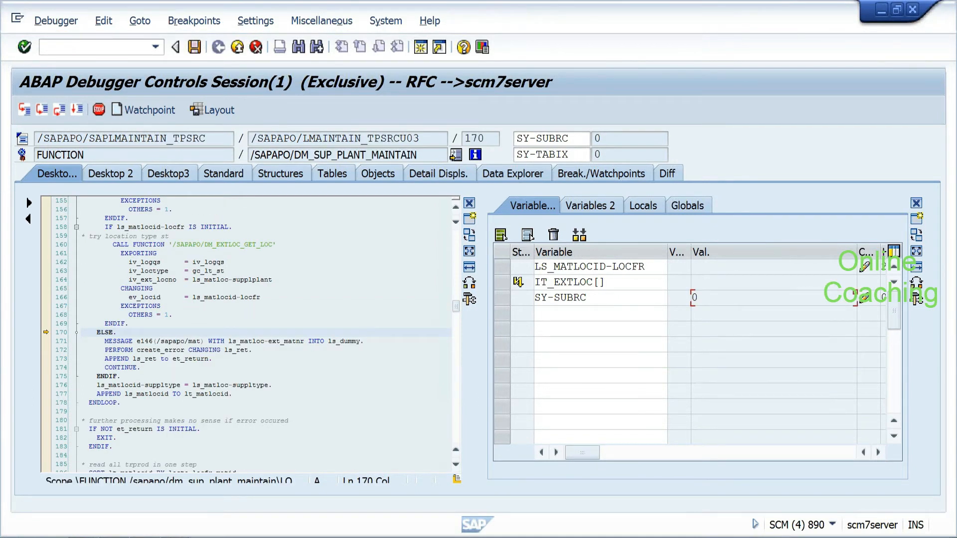
Step: Step through the rest of the it_matloc loop to the SORT lt_matlocid statement in line 186
{"action": "key", "text": "F5"}
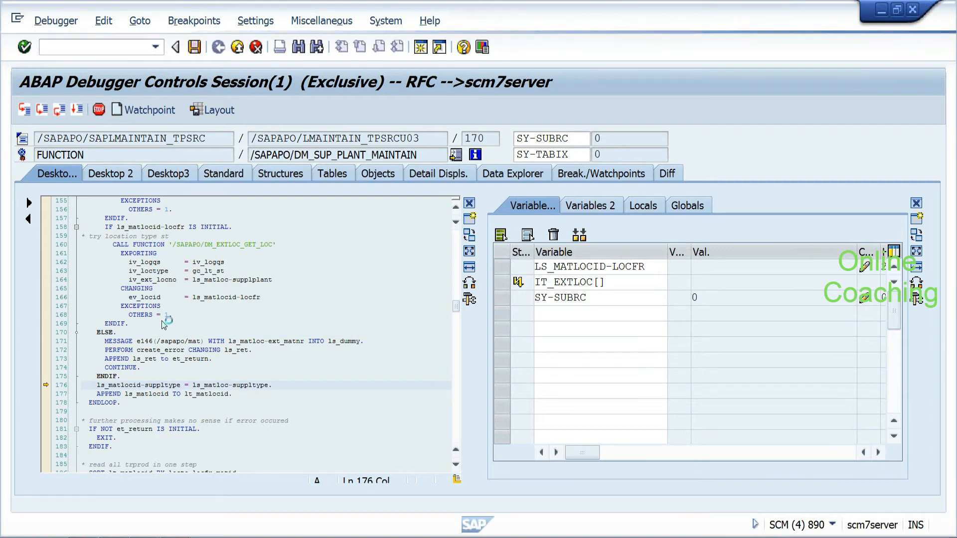
{"action": "key", "text": "F5"}
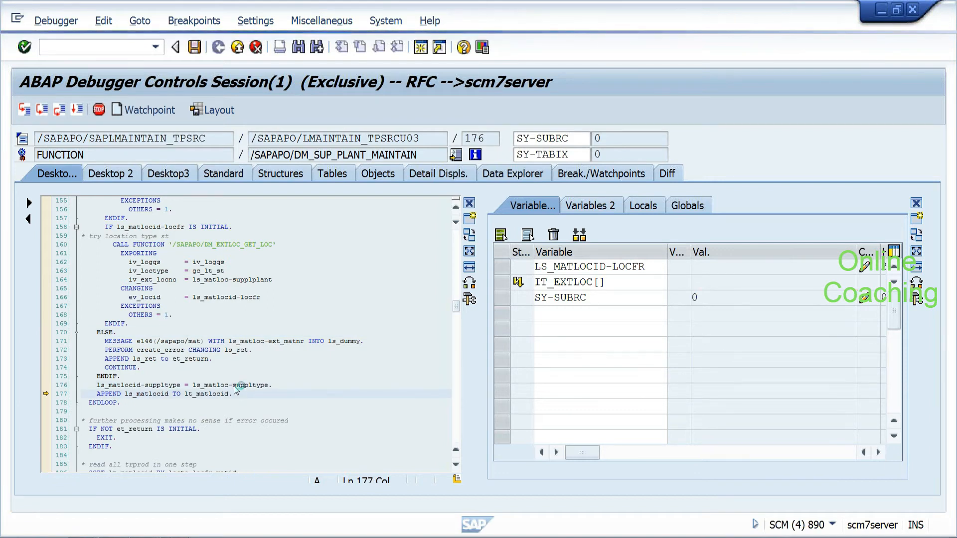
{"action": "key", "text": "F5"}
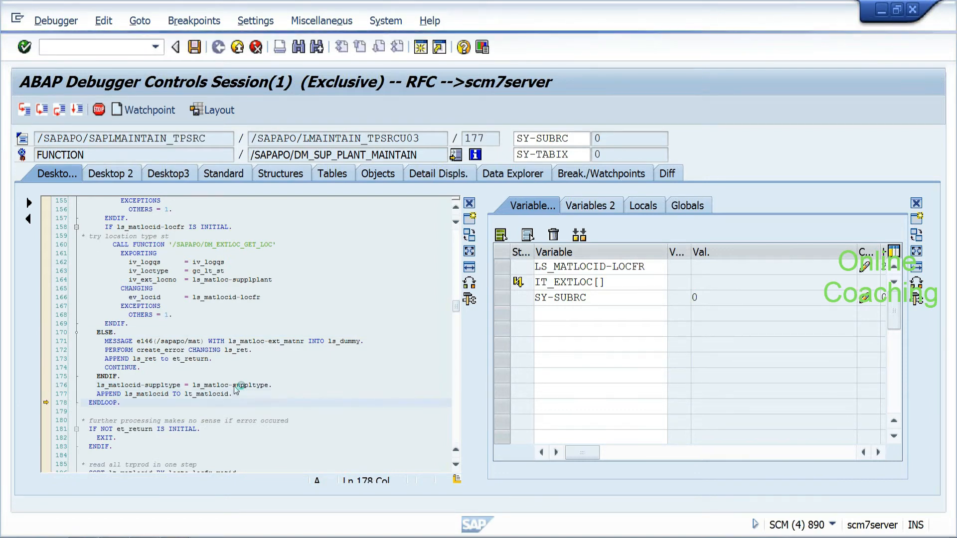
{"action": "key", "text": "F5"}
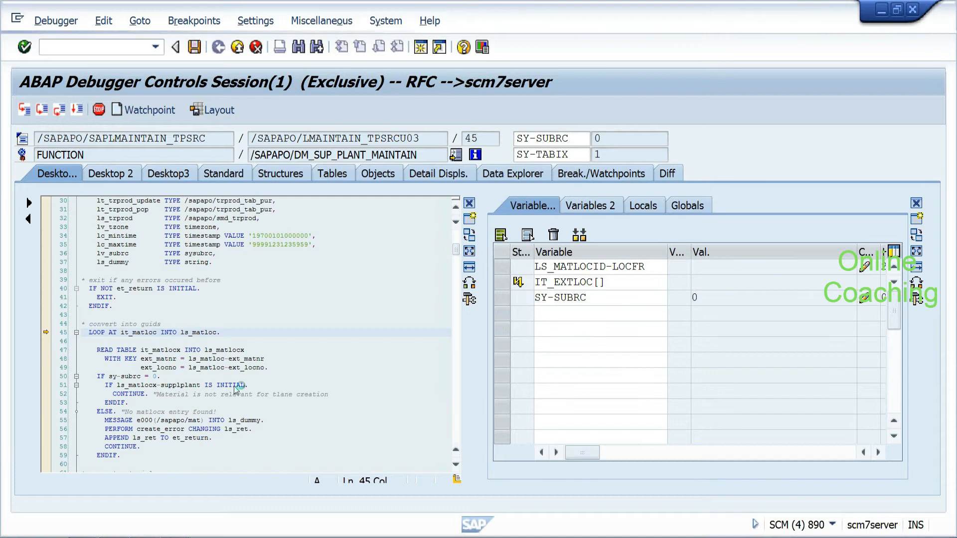
{"action": "key", "text": "F5"}
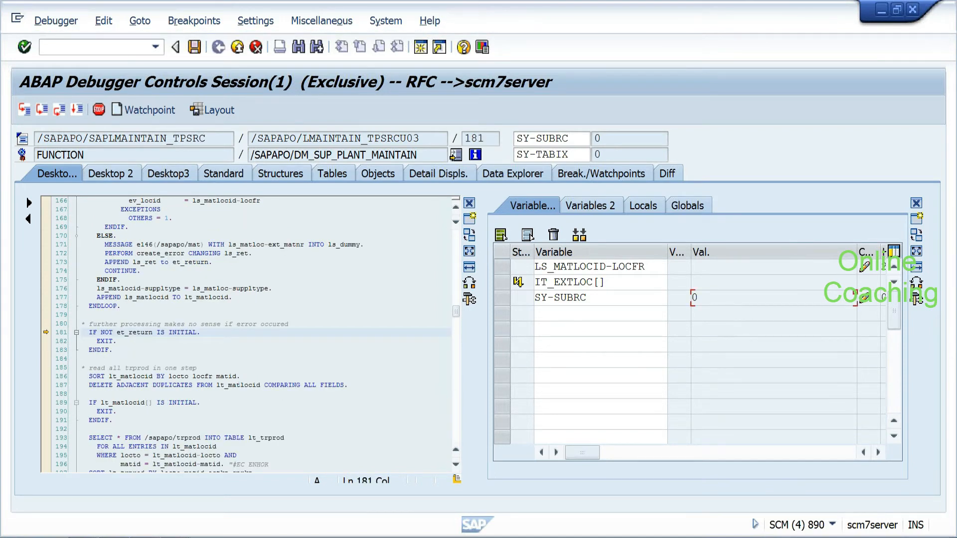
{"action": "key", "text": "F5"}
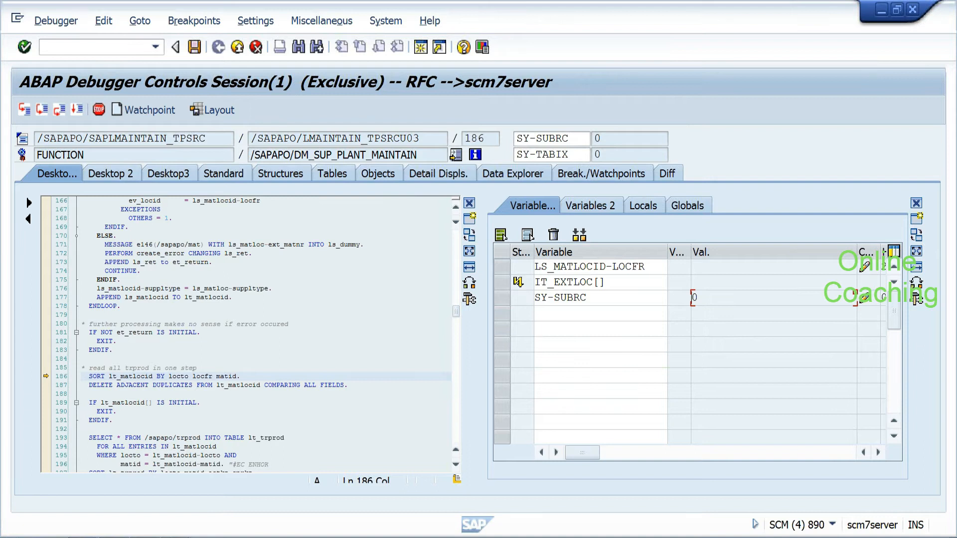
Step: Switch to Internet Explorer, open a new browser window and load google.com in it
{"action": "left_click", "coordinate": [83, 536]}
{"action": "left_click", "coordinate": [100, 491]}
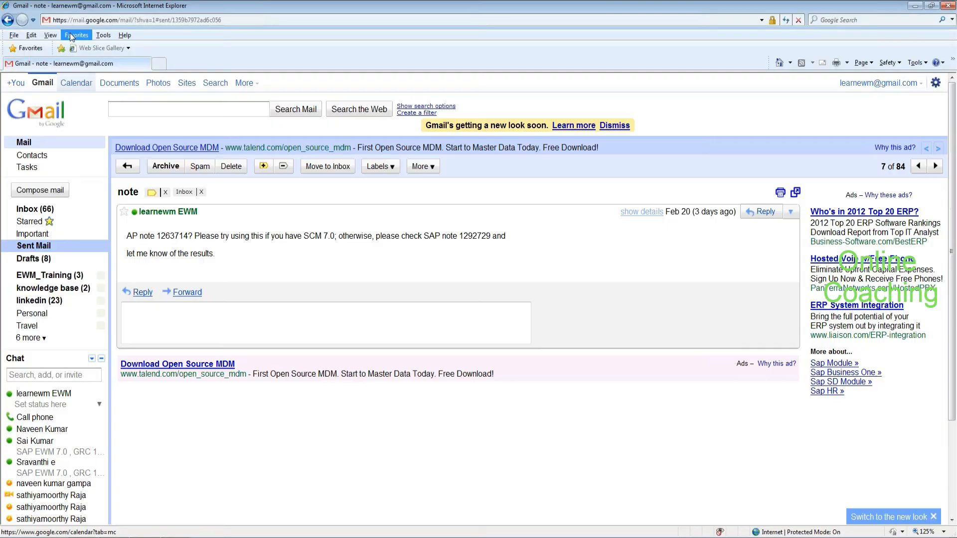
{"action": "left_click", "coordinate": [14, 35]}
{"action": "left_click", "coordinate": [40, 80]}
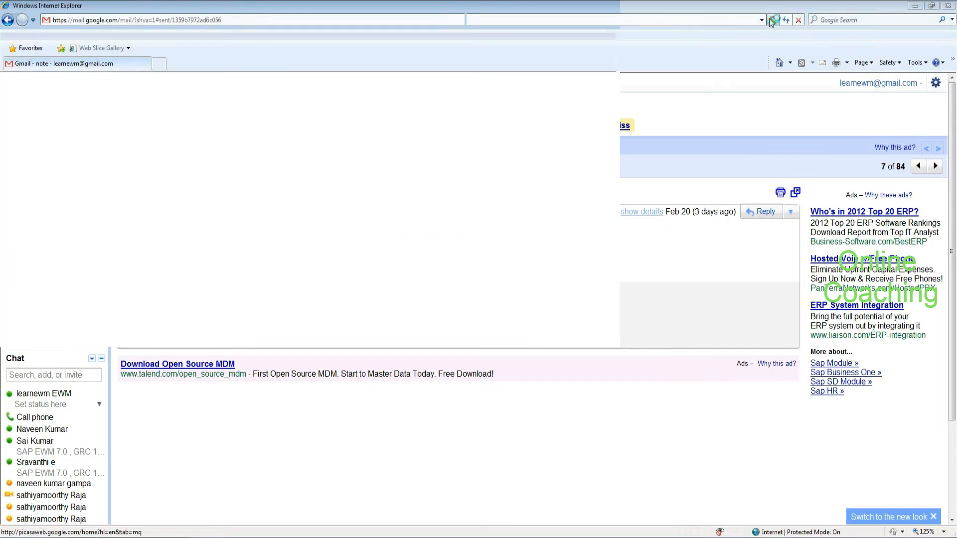
{"action": "left_click", "coordinate": [798, 19]}
{"action": "left_click", "coordinate": [737, 19]}
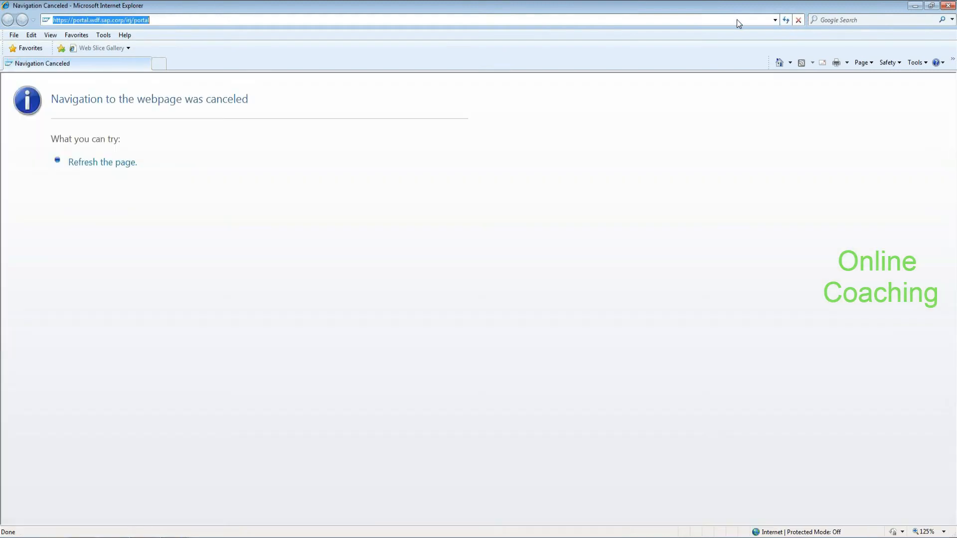
{"action": "type", "text": "google."}
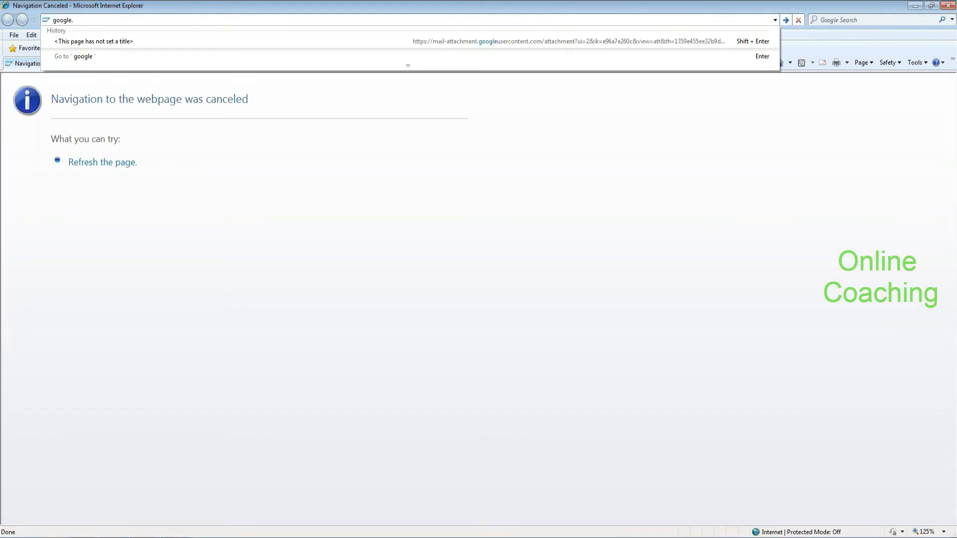
{"action": "type", "text": "com"}
{"action": "key", "text": "Return"}
Step: Search Google for "cif no suplying plant found"
{"action": "key", "text": "alt+Tab"}
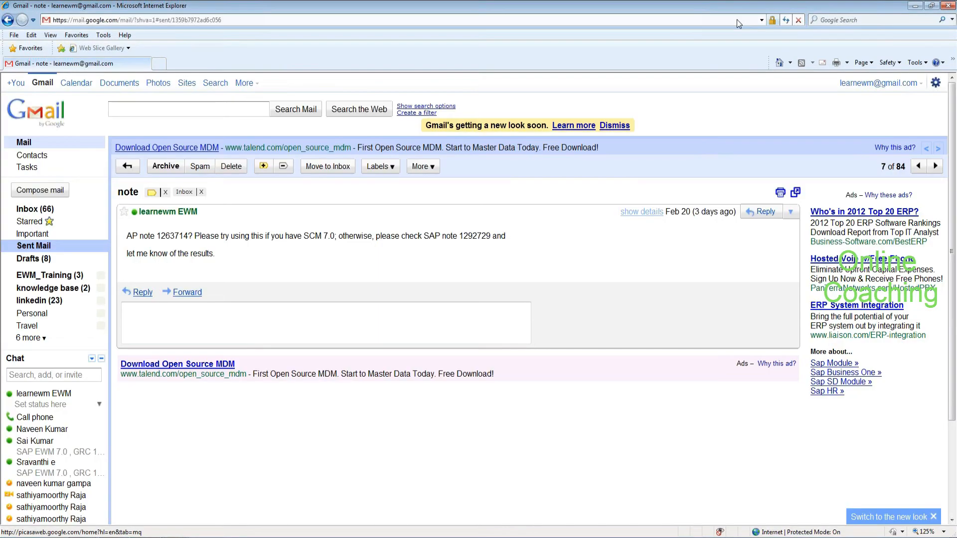
{"action": "key", "text": "alt+Tab"}
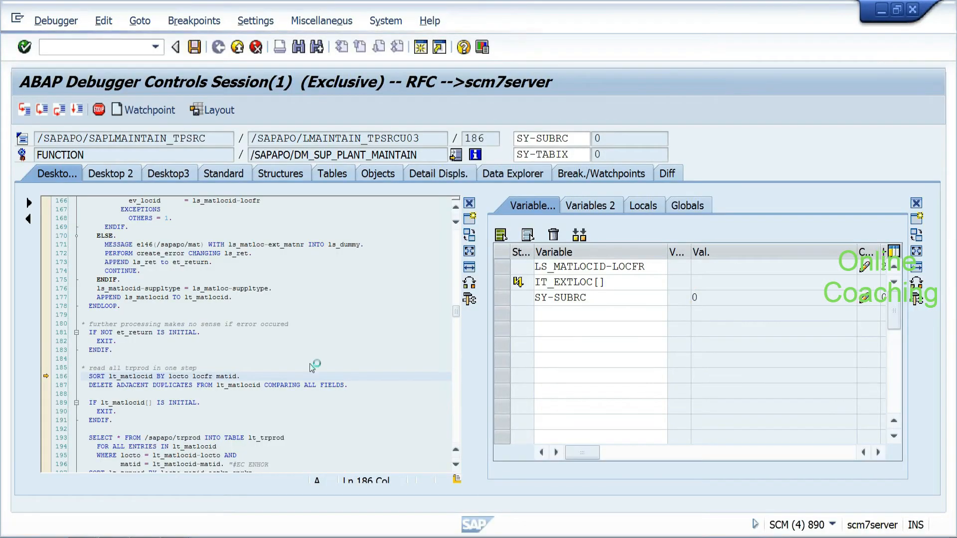
{"action": "key", "text": "alt+Tab"}
{"action": "key", "text": "alt+Tab"}
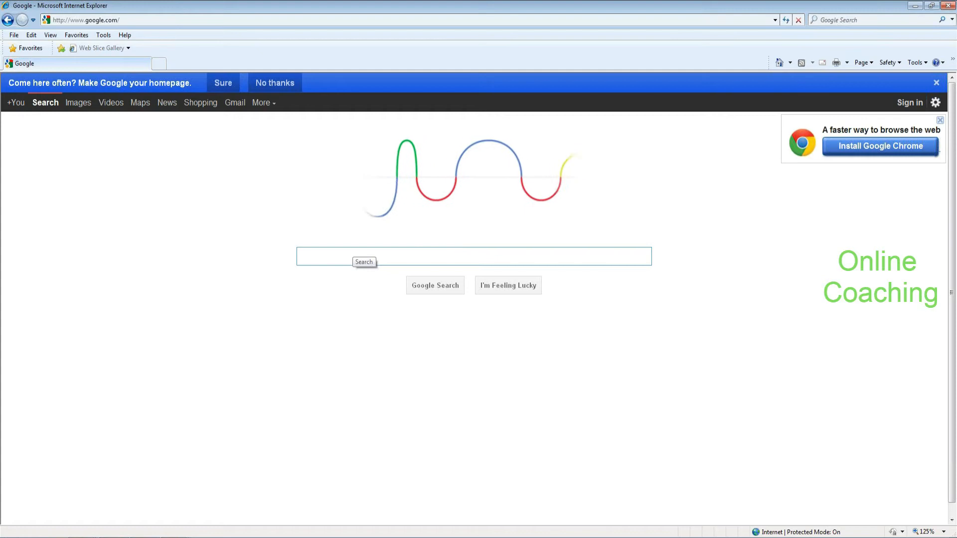
{"action": "type", "text": "ci"}
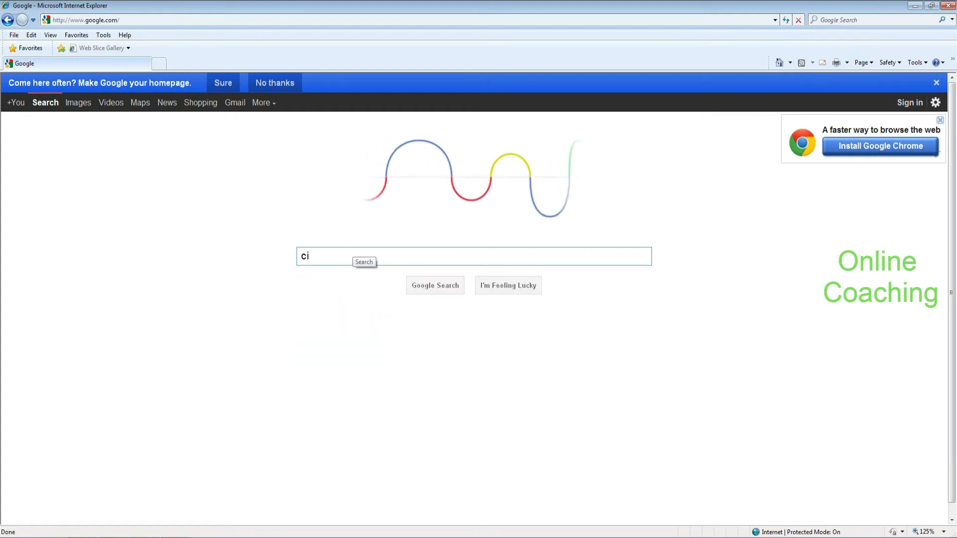
{"action": "type", "text": "f no "}
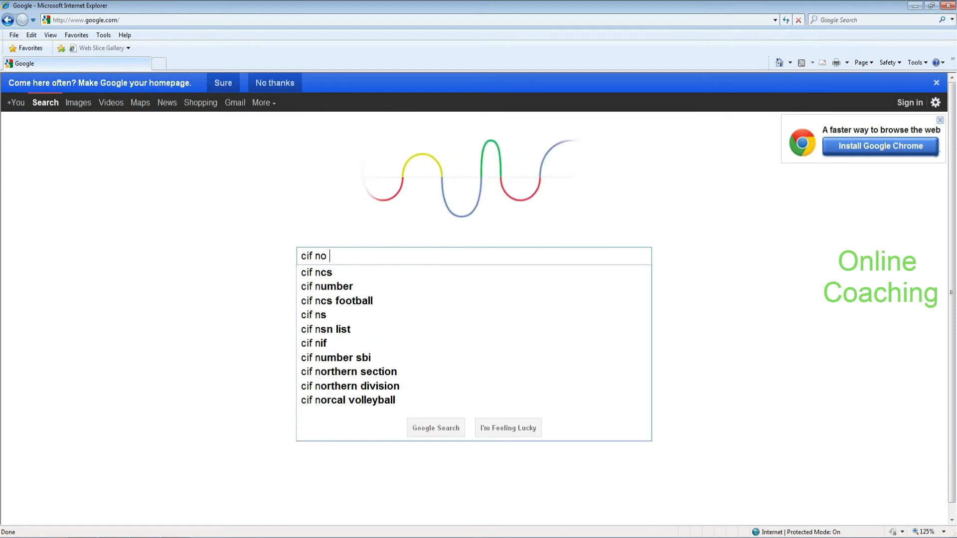
{"action": "type", "text": "supl"}
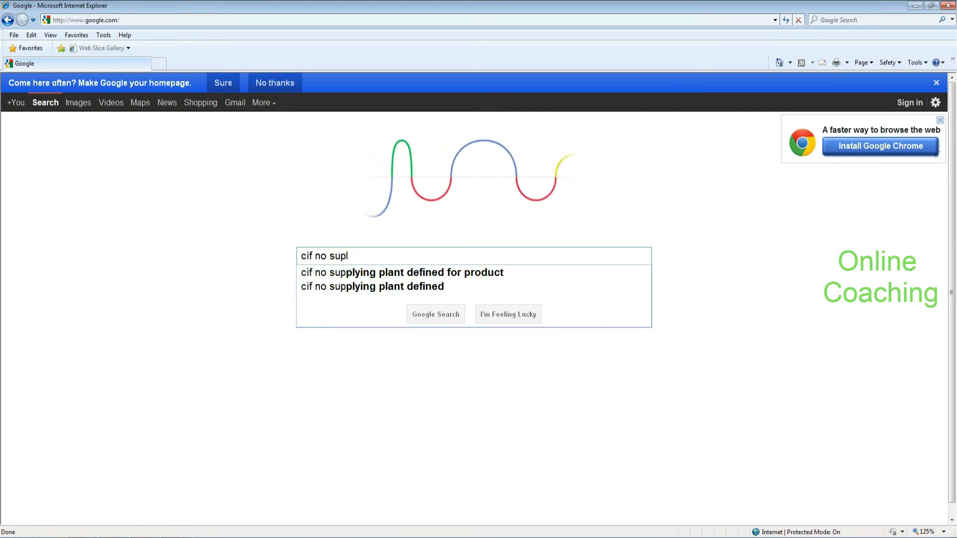
{"action": "type", "text": "ying plant found"}
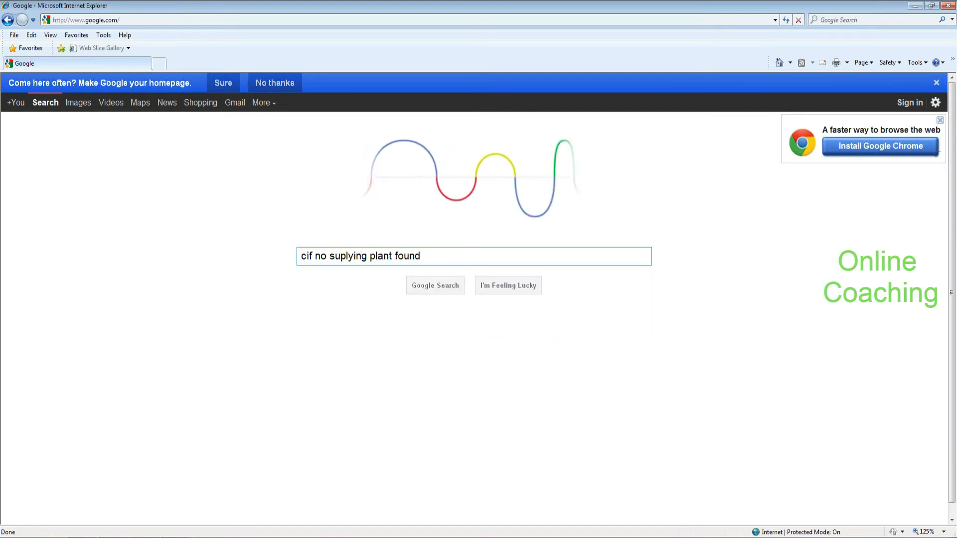
{"action": "key", "text": "Return"}
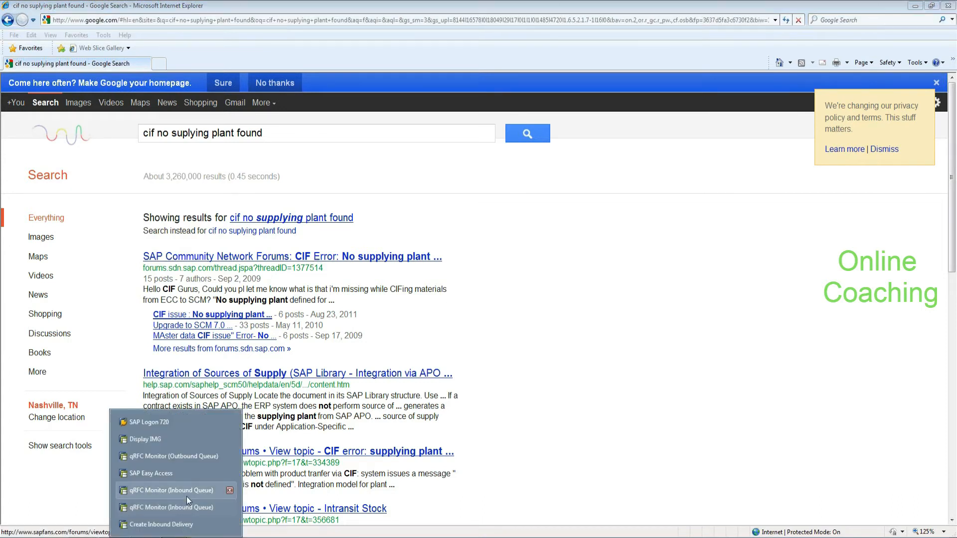
Step: Switch to the SAP SCM session, refresh the inbound queue monitor and leave the transaction
{"action": "left_click", "coordinate": [187, 497]}
{"action": "left_click", "coordinate": [39, 112]}
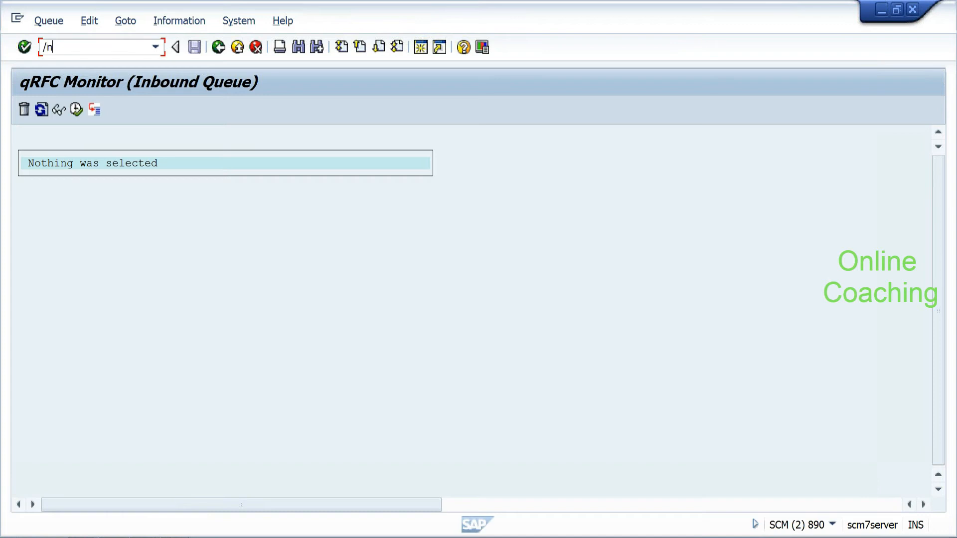
{"action": "key", "text": "Return"}
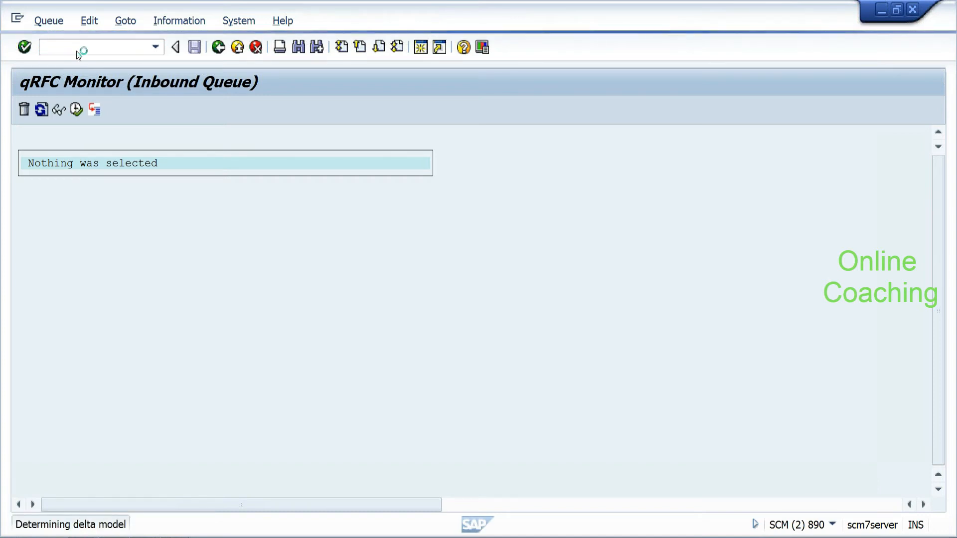
Step: Open Maintain Product (/SAPAPO/MAT1) in the SCM session and display the global data of product HYD_RICE1
{"action": "left_click", "coordinate": [180, 537]}
{"action": "left_click", "coordinate": [181, 476]}
{"action": "double_click", "coordinate": [120, 404]}
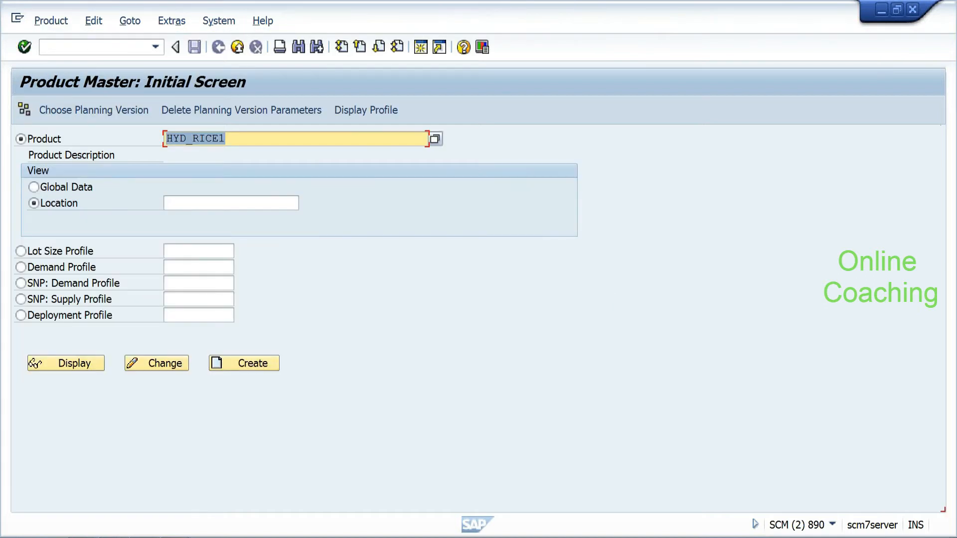
{"action": "left_click", "coordinate": [63, 367]}
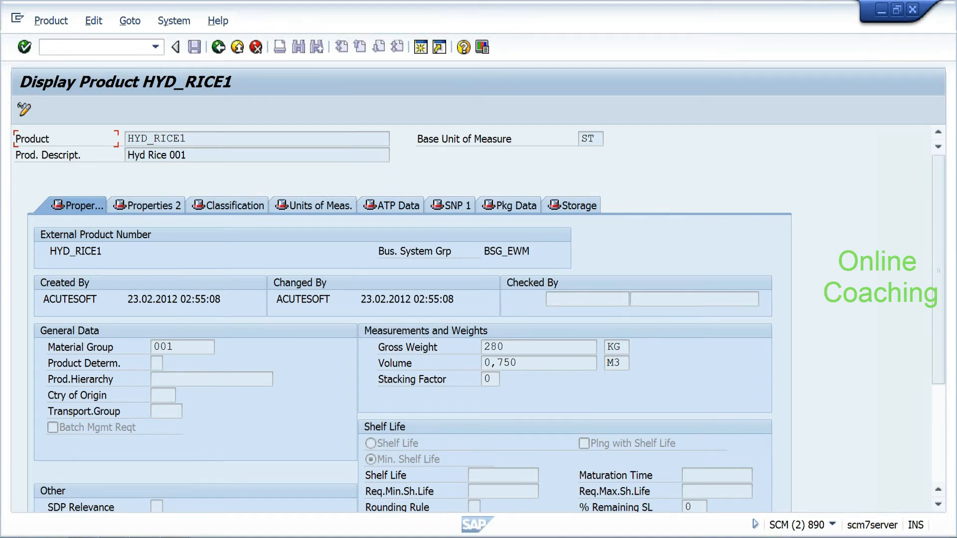
{"action": "left_click", "coordinate": [104, 537]}
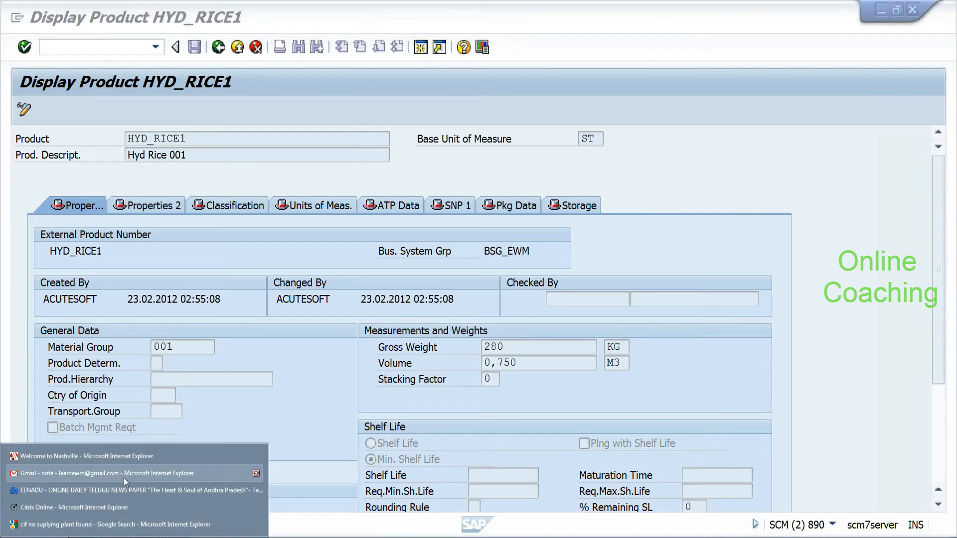
{"action": "left_click", "coordinate": [219, 414]}
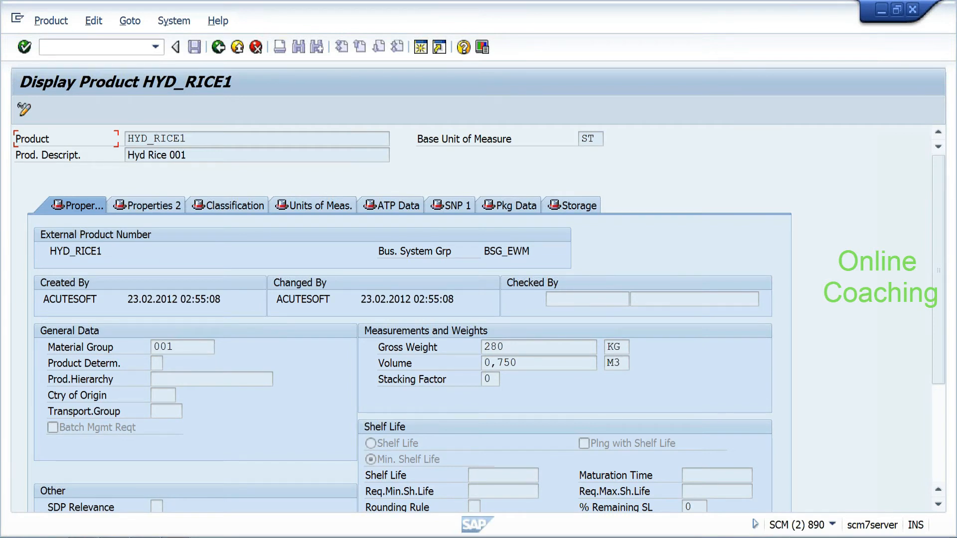
{"action": "left_click", "coordinate": [178, 453]}
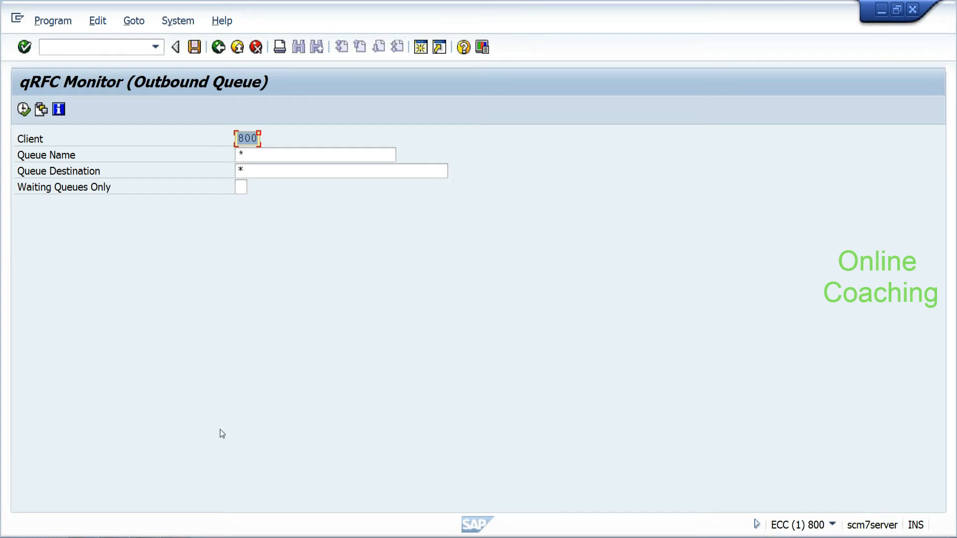
{"action": "left_click", "coordinate": [178, 537]}
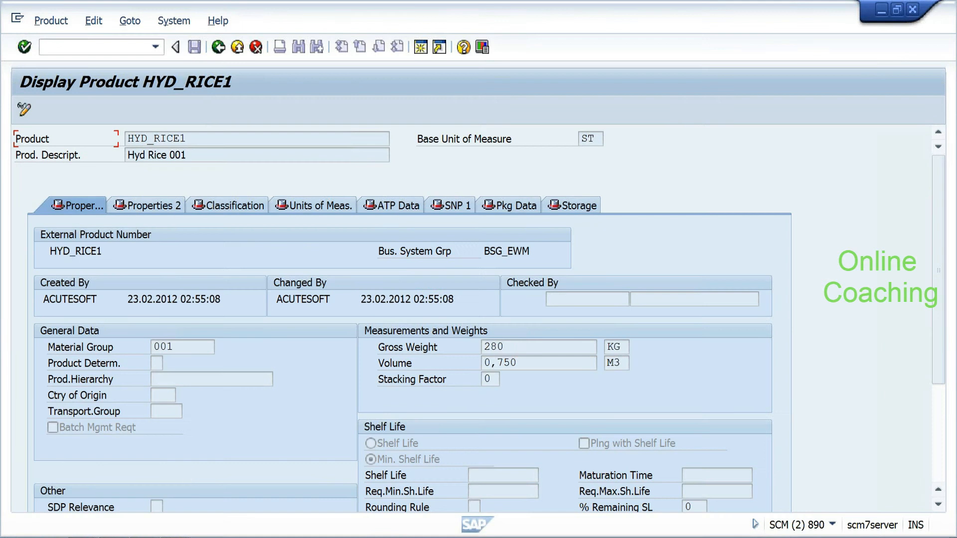
Step: Copy the product number HYD_RICE1 and return from the product master to SAP Easy Access
{"action": "left_click_drag", "start_coordinate": [185, 139], "coordinate": [127, 138]}
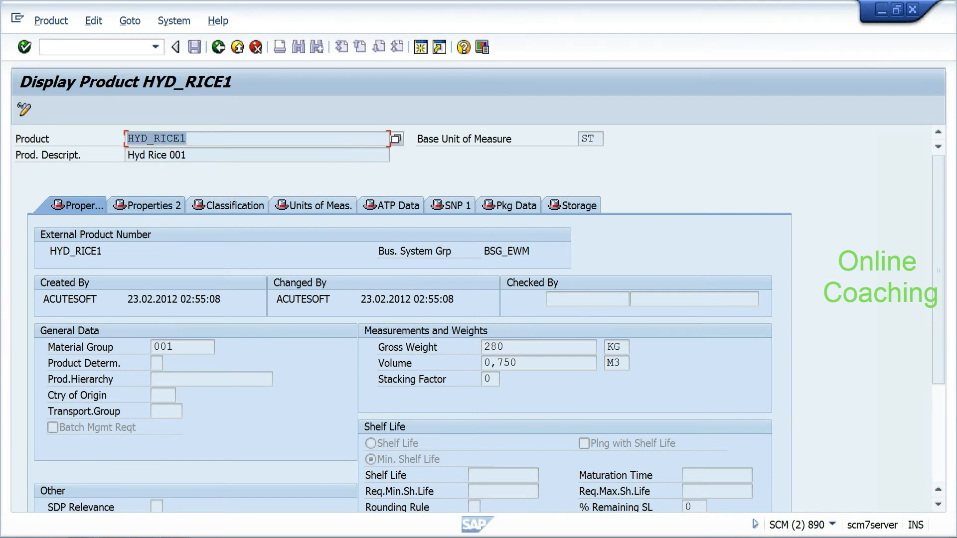
{"action": "key", "text": "ctrl+c"}
{"action": "left_click", "coordinate": [218, 48]}
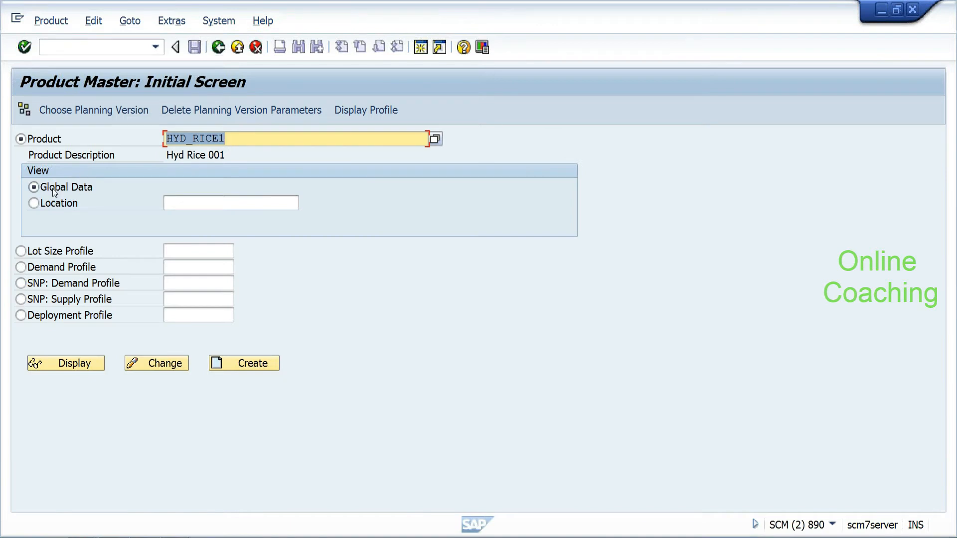
{"action": "left_click", "coordinate": [215, 51]}
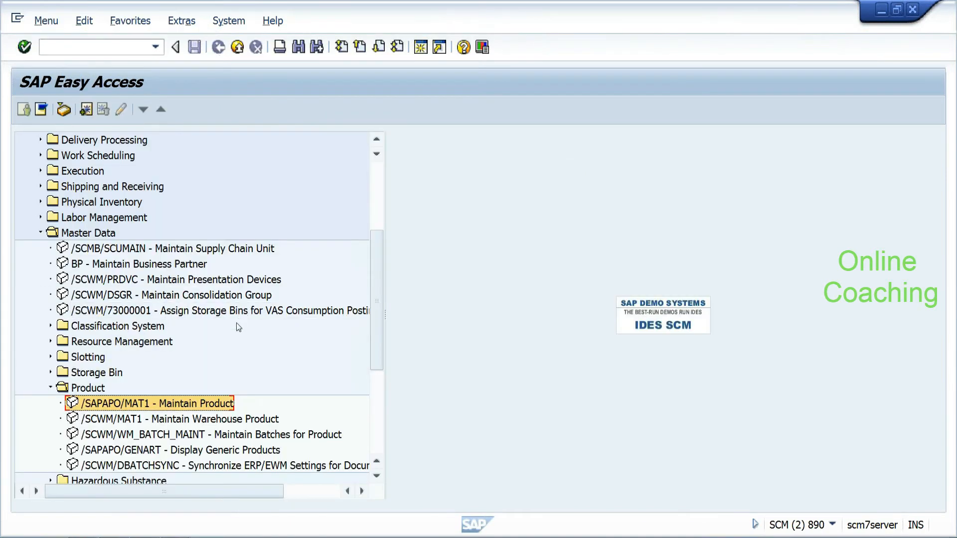
Step: Open Maintain Warehouse Product (/SCWM/MAT1) and enter product HYD_RICE1, warehouse EHYD and party entitled to dispose BP_HYDP
{"action": "left_click", "coordinate": [214, 420]}
{"action": "double_click", "coordinate": [214, 420]}
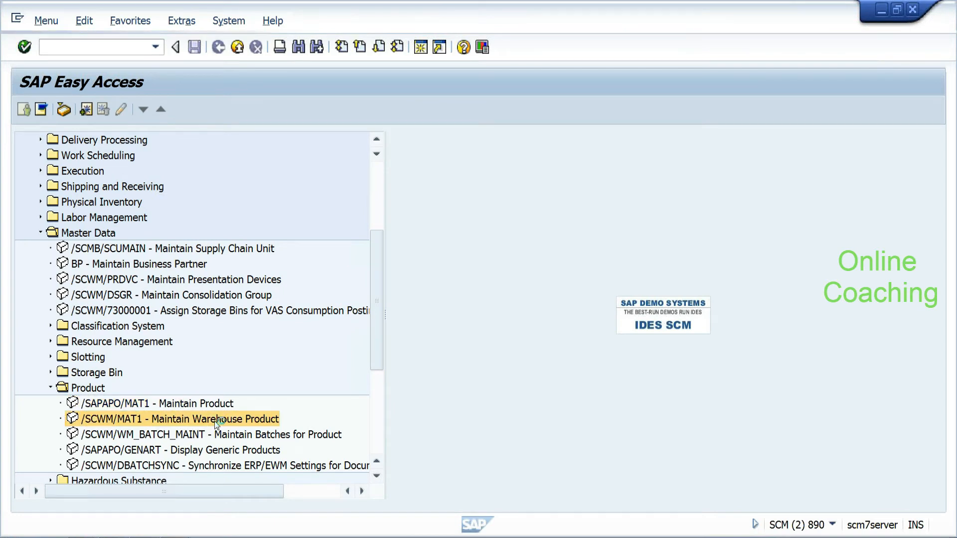
{"action": "left_click", "coordinate": [278, 139]}
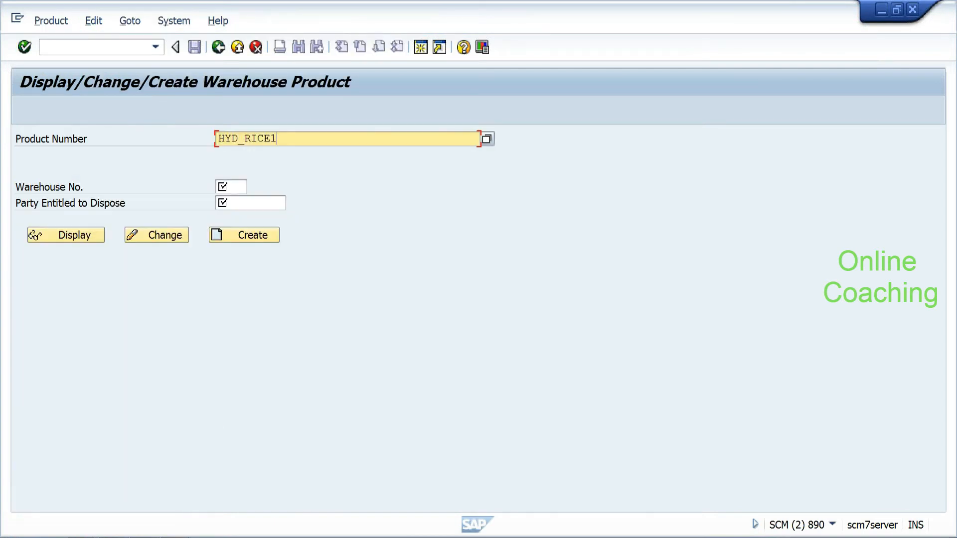
{"action": "left_click", "coordinate": [224, 185]}
{"action": "key", "text": "space"}
{"action": "left_click", "coordinate": [230, 201]}
{"action": "left_click", "coordinate": [234, 203]}
{"action": "key", "text": "space"}
{"action": "left_click", "coordinate": [249, 218]}
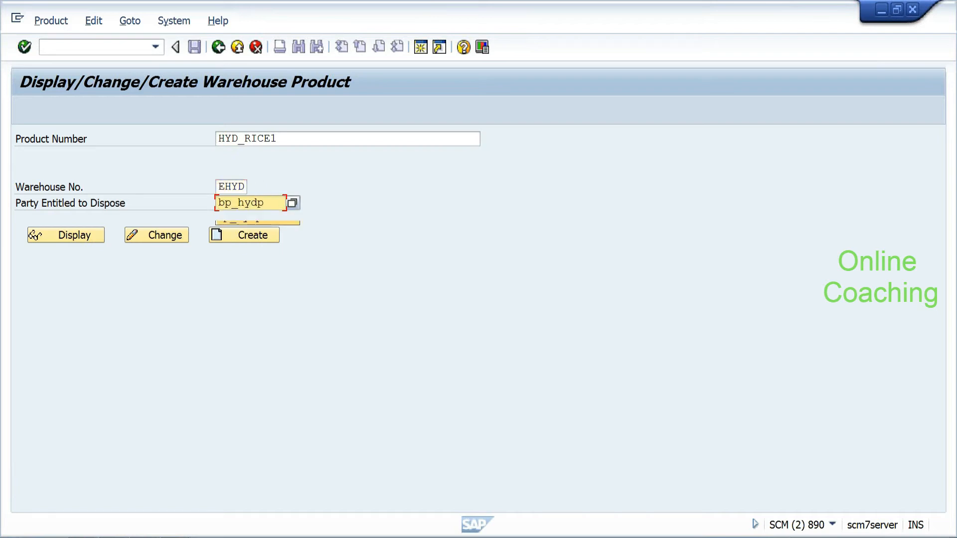
Step: Create and save the warehouse product for HYD_RICE1 in warehouse EHYD, then return to SAP Easy Access
{"action": "left_click", "coordinate": [256, 237]}
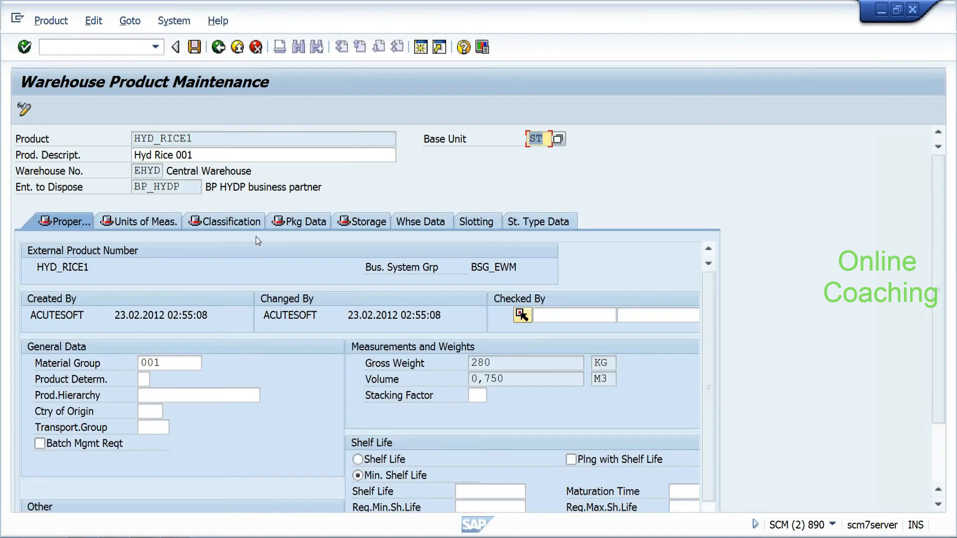
{"action": "left_click", "coordinate": [194, 47]}
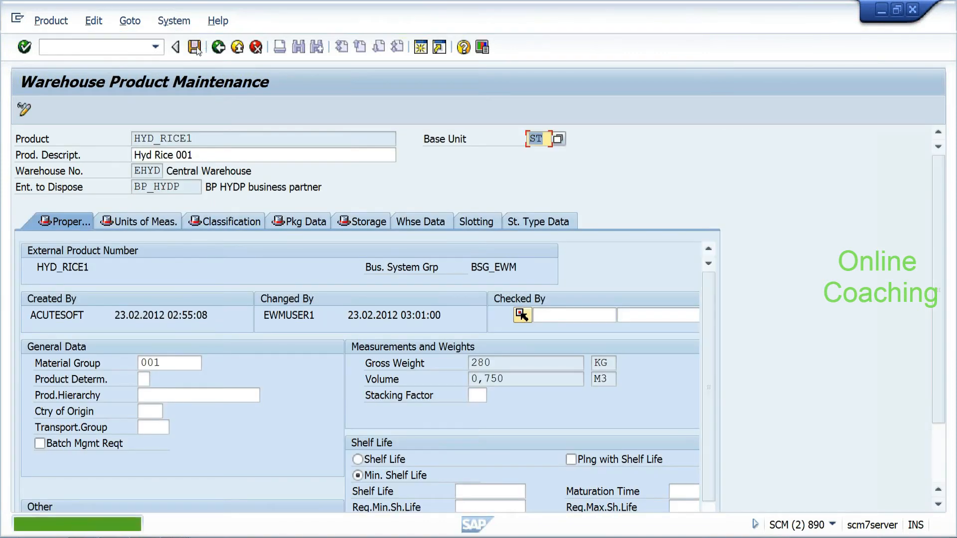
{"action": "left_click", "coordinate": [220, 48]}
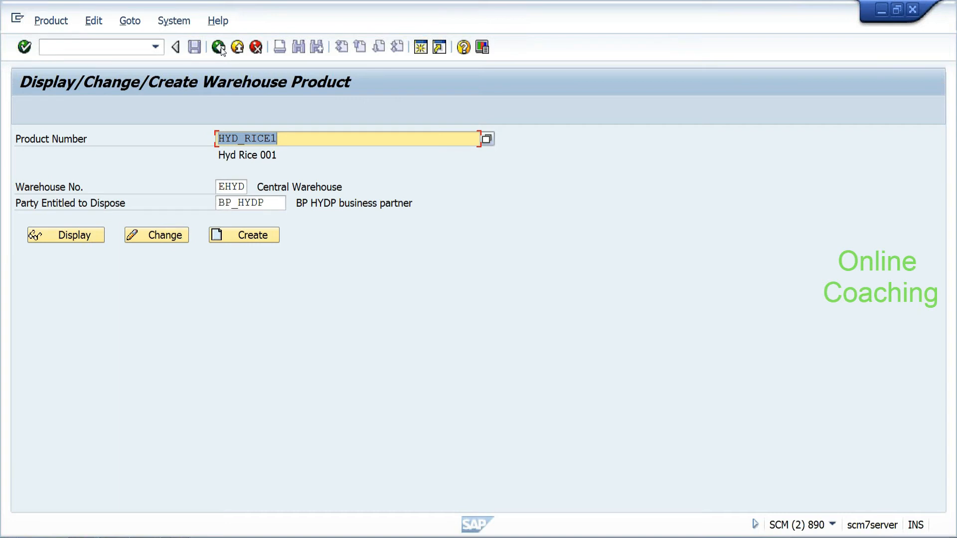
{"action": "left_click", "coordinate": [219, 47]}
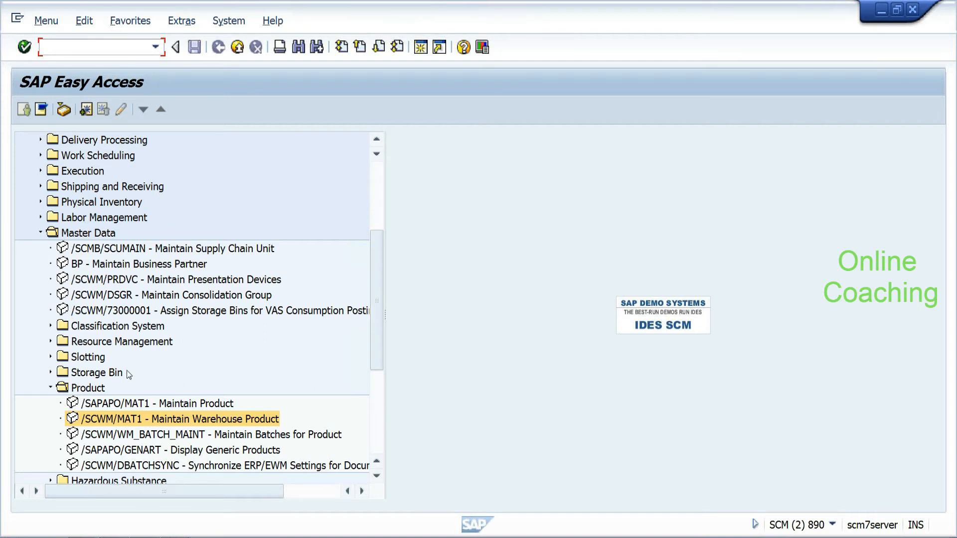
Step: Open Maintain Warehouse Product (/SCWM/MAT1) and open HYD_RICE1 for change in warehouse EHYD with party entitled to dispose BP_HYDP
{"action": "double_click", "coordinate": [146, 420]}
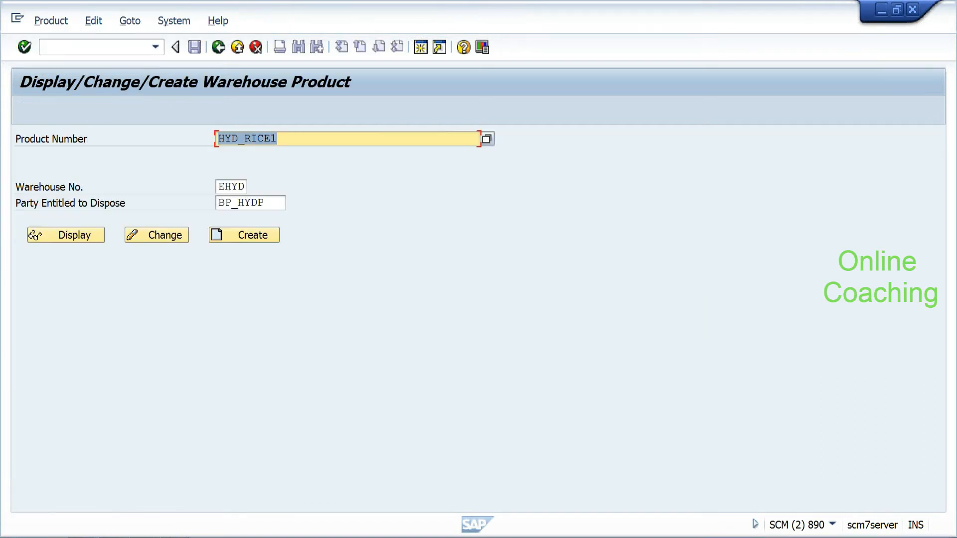
{"action": "left_click", "coordinate": [231, 187]}
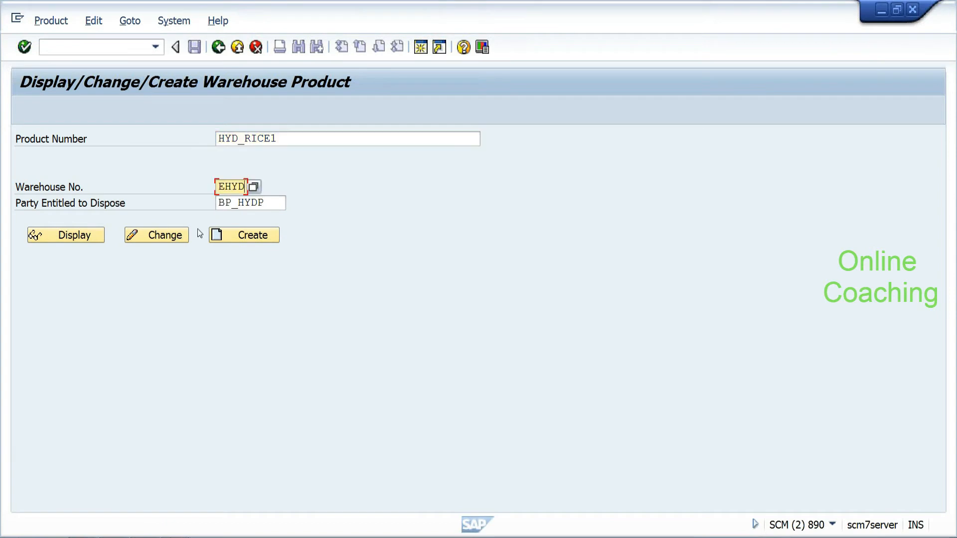
{"action": "left_click", "coordinate": [175, 238]}
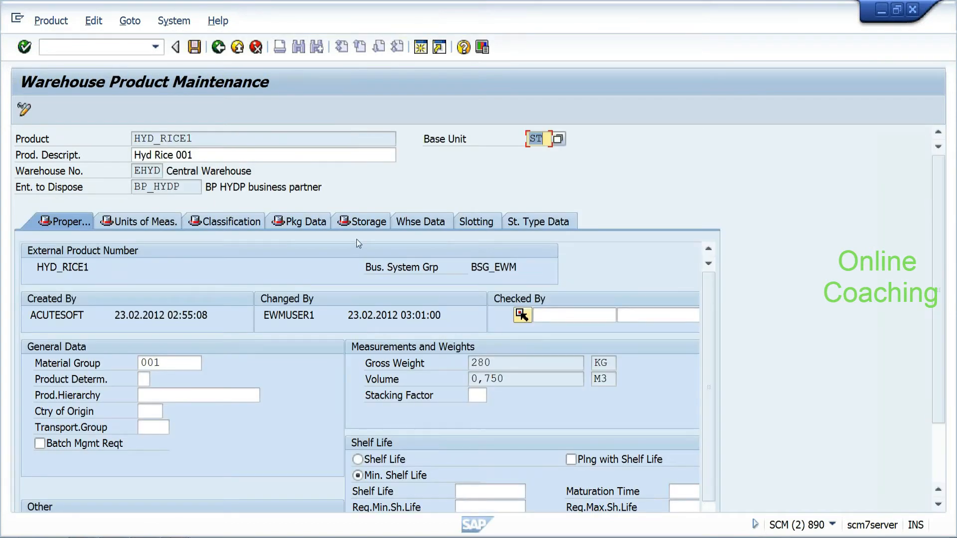
Step: Examine the general and putaway fields in the warehouse data of HYD_RICE1, and return to SAP Easy Access
{"action": "left_click", "coordinate": [425, 222]}
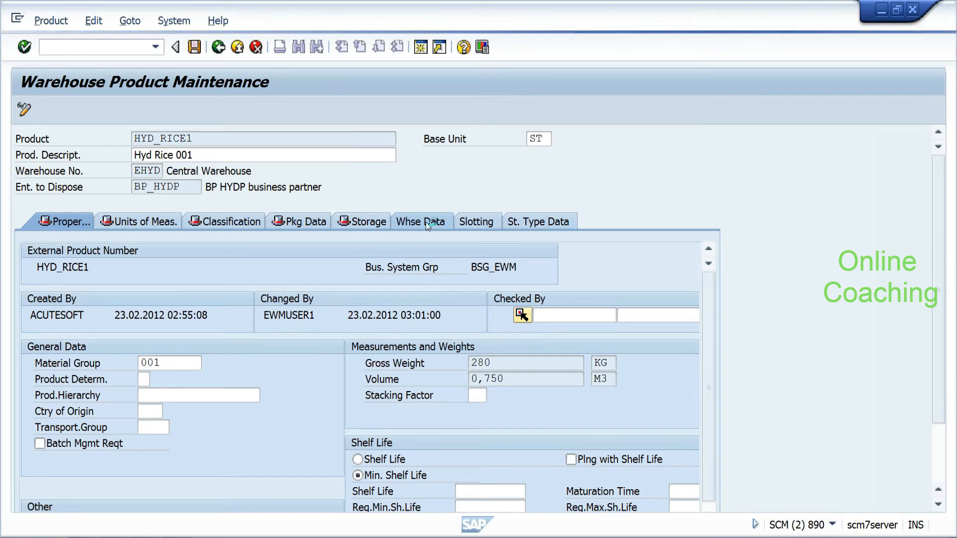
{"action": "left_click", "coordinate": [211, 299]}
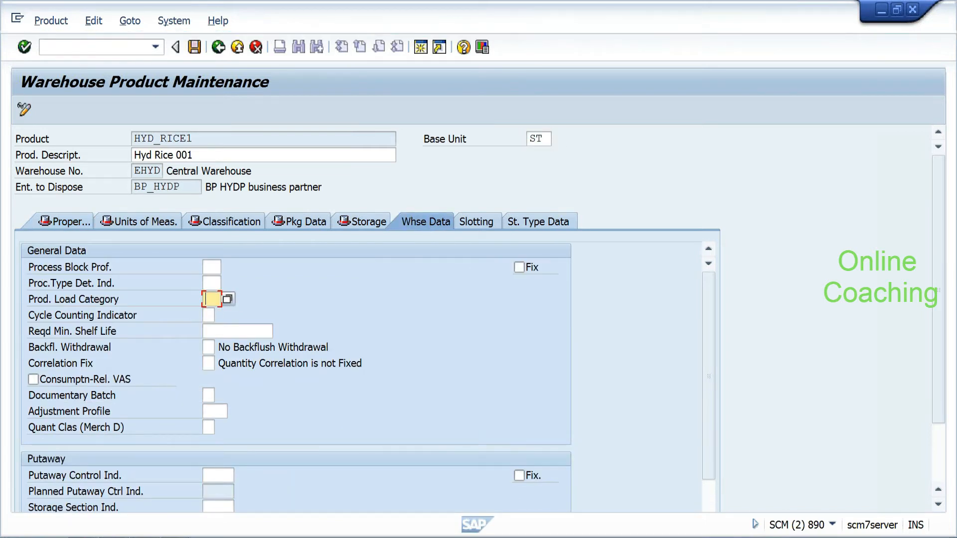
{"action": "left_click_drag", "start_coordinate": [708, 315], "coordinate": [710, 403]}
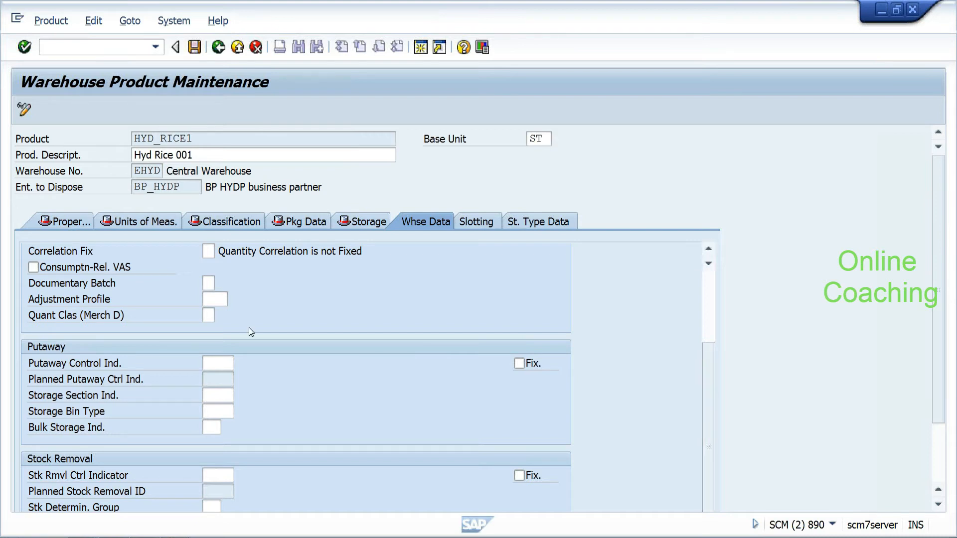
{"action": "left_click", "coordinate": [218, 362]}
{"action": "left_click", "coordinate": [217, 395]}
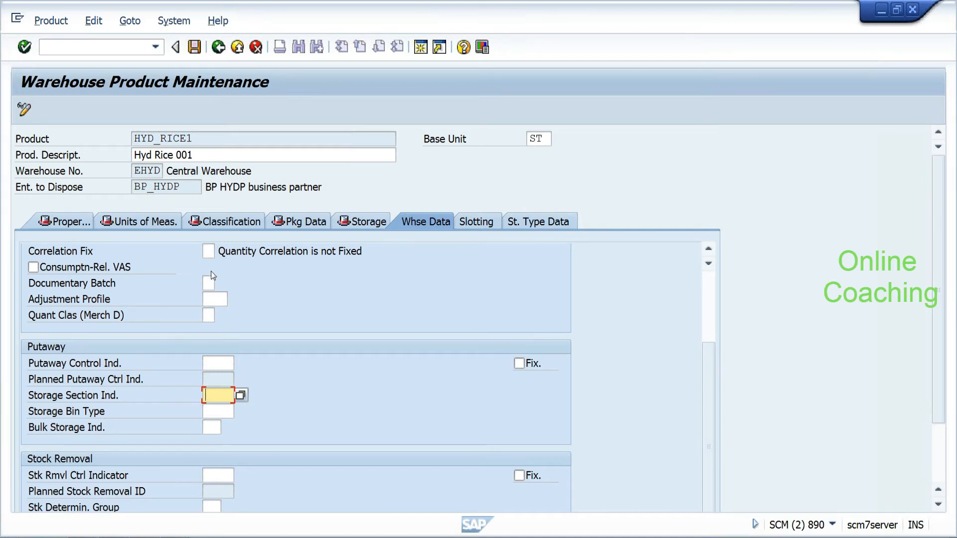
{"action": "left_click", "coordinate": [218, 47]}
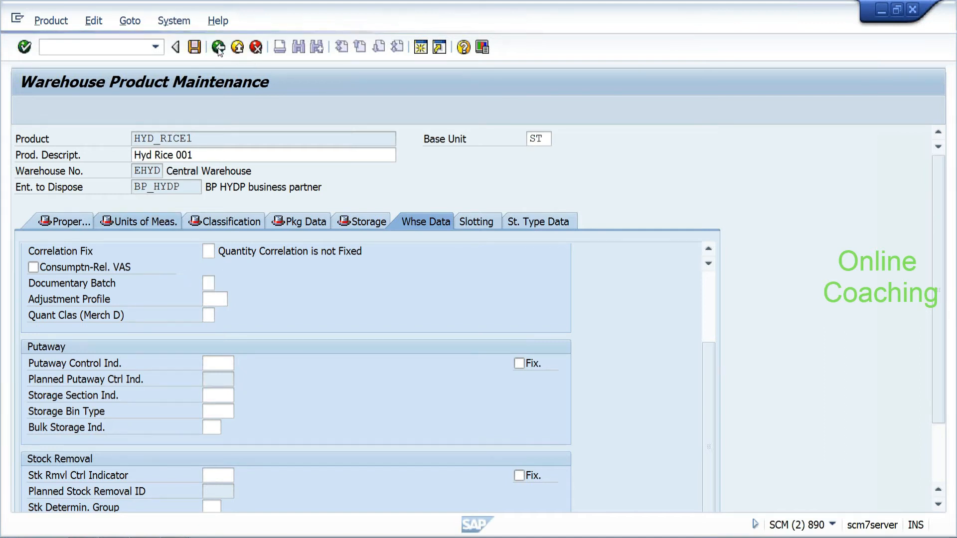
{"action": "left_click", "coordinate": [218, 47]}
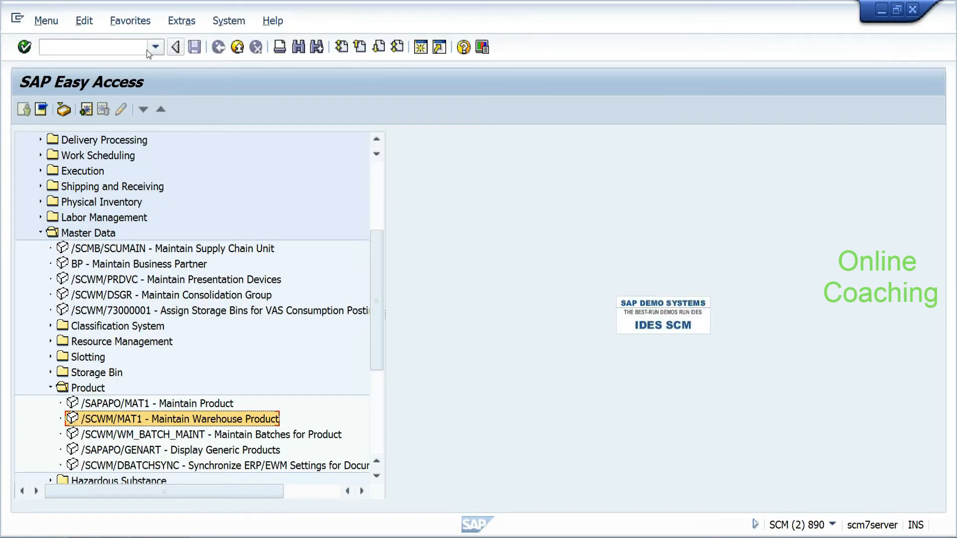
Step: Run /nspro, display the SAP Reference IMG and expand Master Data under Extended Warehouse Management
{"action": "type", "text": "/nspro"}
{"action": "key", "text": "Return"}
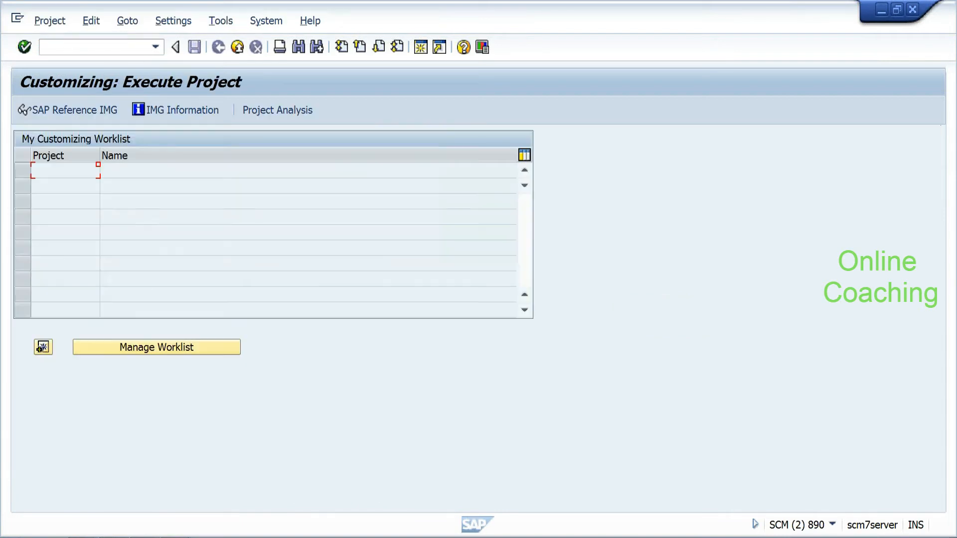
{"action": "left_click", "coordinate": [98, 108]}
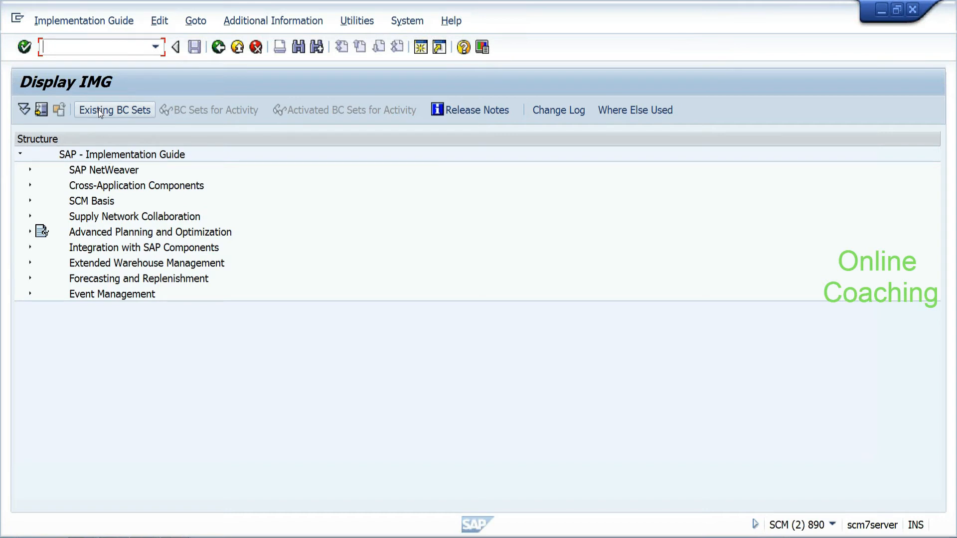
{"action": "left_click", "coordinate": [29, 263]}
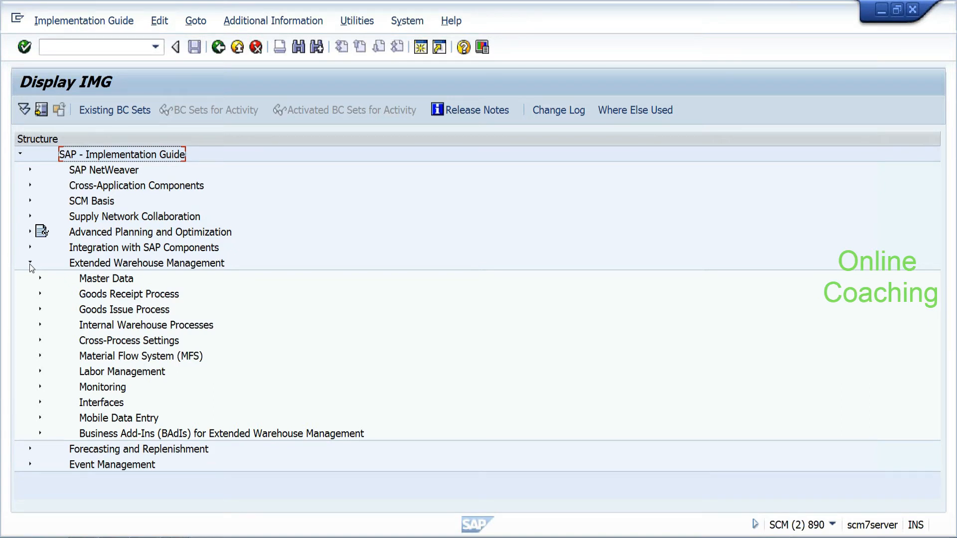
{"action": "left_click", "coordinate": [40, 279]}
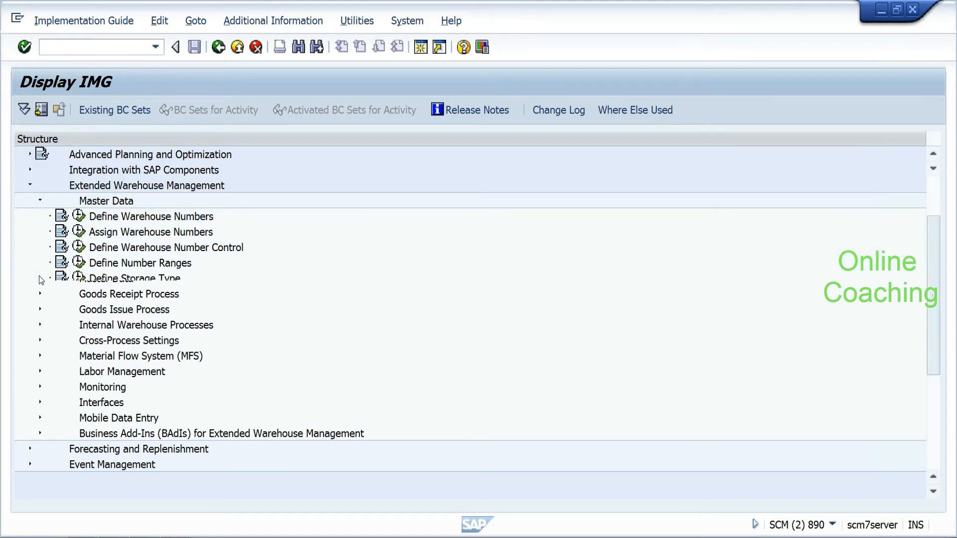
Step: Create an additional SCM session and start transaction SPRO in it
{"action": "left_click", "coordinate": [19, 20]}
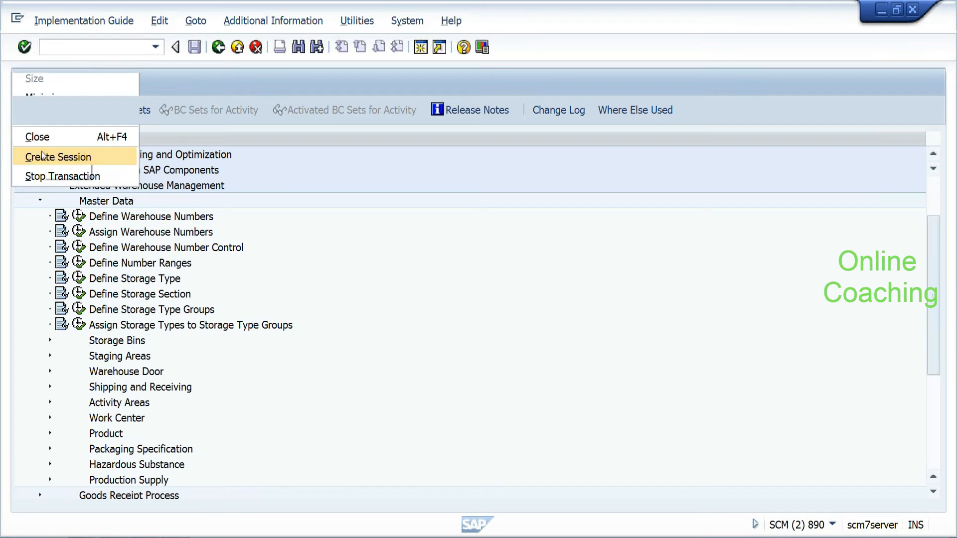
{"action": "left_click", "coordinate": [49, 157]}
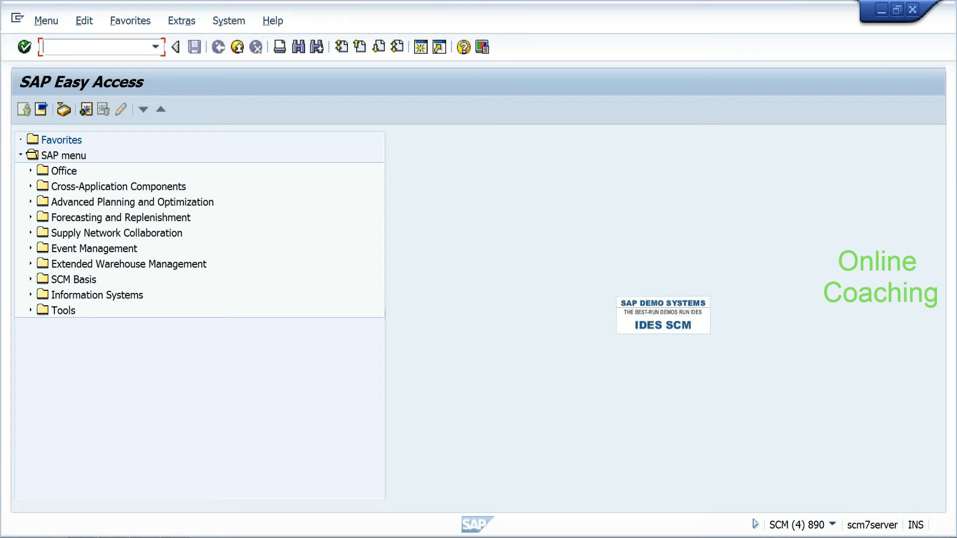
{"action": "type", "text": "spro"}
{"action": "key", "text": "Return"}
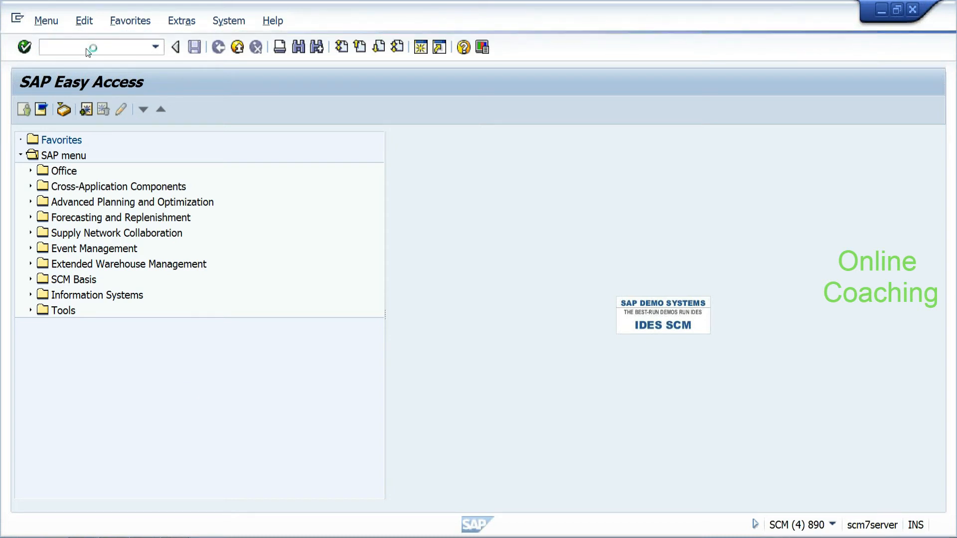
Step: Look through the open sessions for Display IMG, Activate or Deactivate Integration Model, and the qRFC inbound queue monitor
{"action": "left_click", "coordinate": [176, 537]}
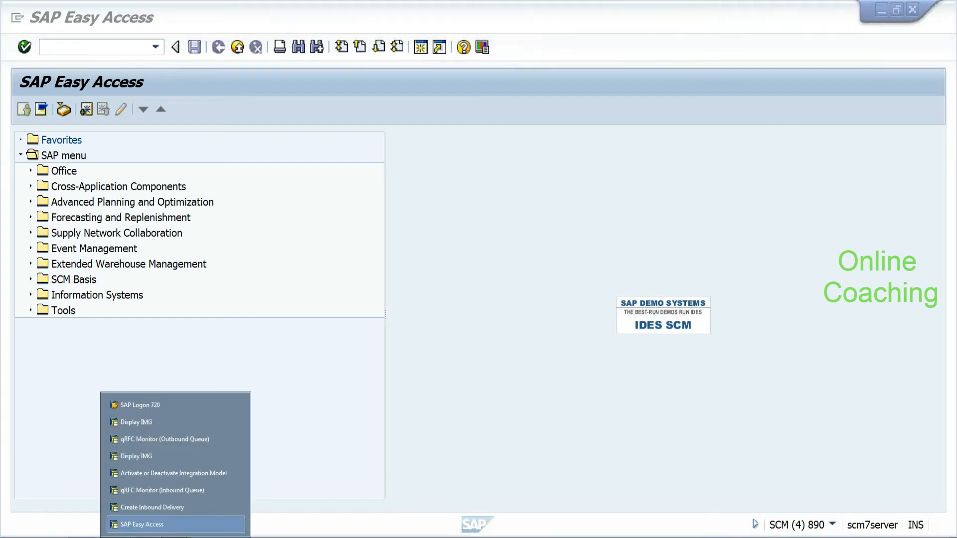
{"action": "left_click", "coordinate": [184, 454]}
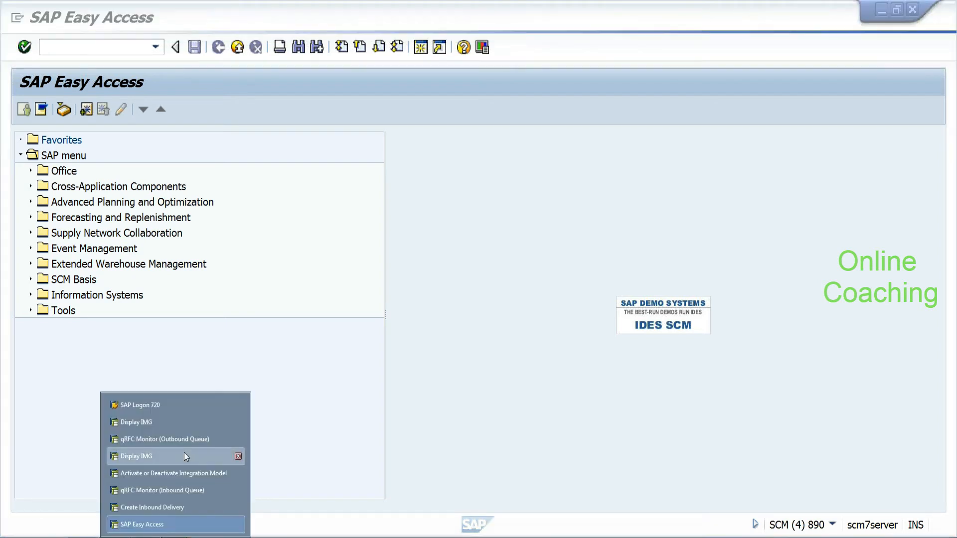
{"action": "left_click", "coordinate": [175, 537]}
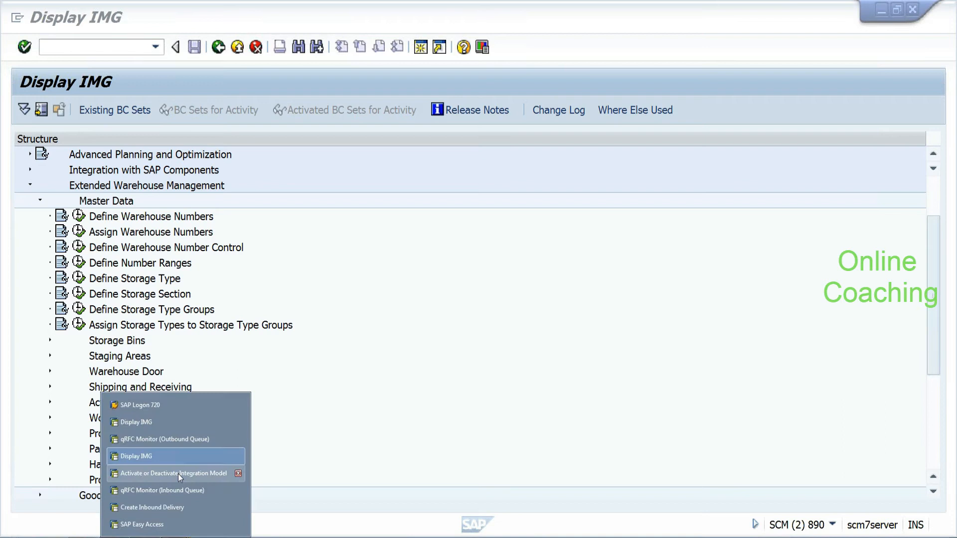
{"action": "left_click", "coordinate": [181, 480]}
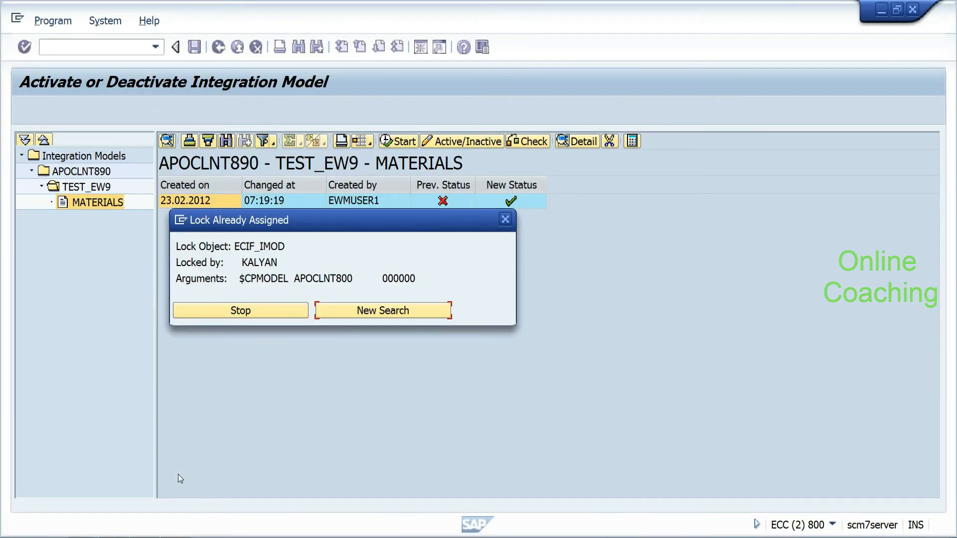
{"action": "left_click", "coordinate": [343, 315]}
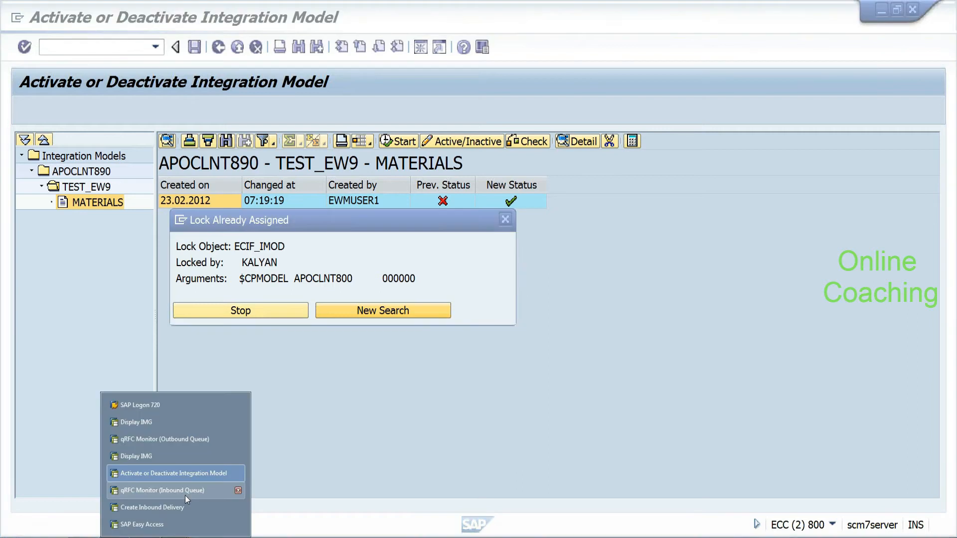
{"action": "left_click", "coordinate": [185, 495]}
{"action": "left_click", "coordinate": [169, 427]}
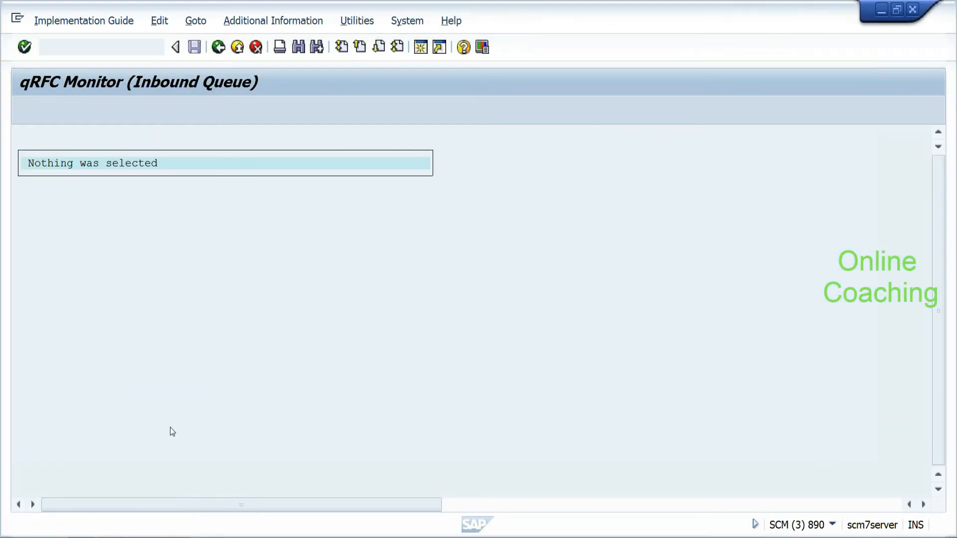
{"action": "mouse_move", "coordinate": [175, 536]}
{"action": "left_click", "coordinate": [169, 456]}
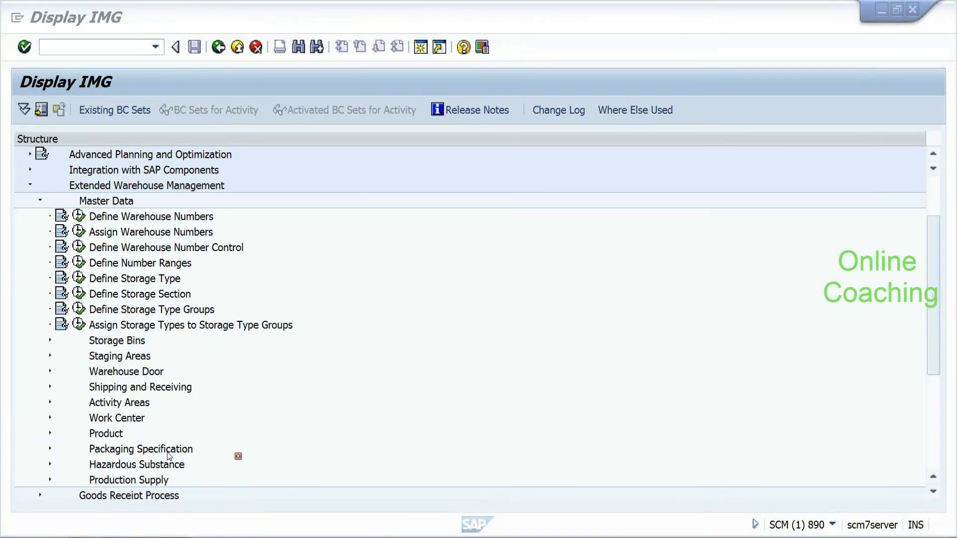
Step: Switch to the Create Inbound Delivery session in ECC and try to start transaction XD01 with /nxd01
{"action": "left_click", "coordinate": [168, 508]}
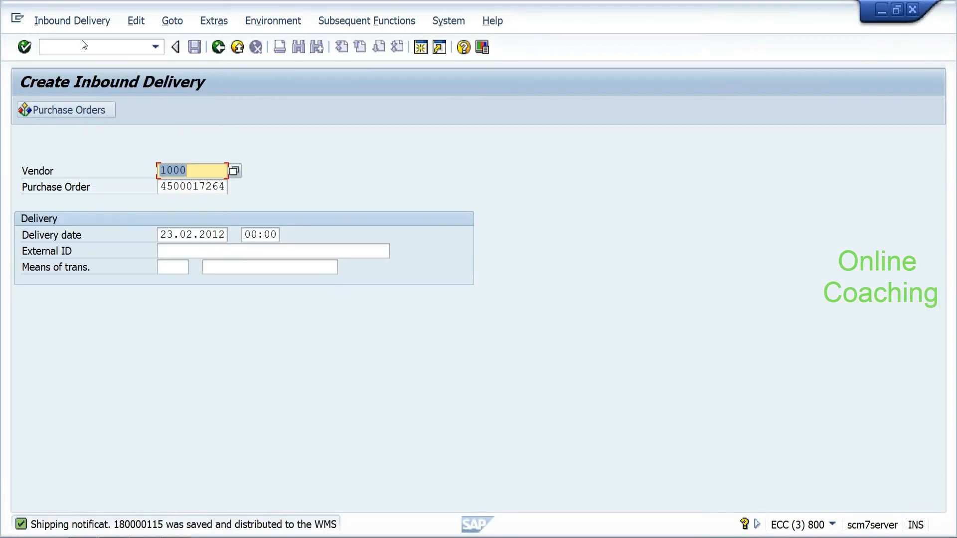
{"action": "left_click", "coordinate": [83, 45]}
{"action": "type", "text": "/nx"}
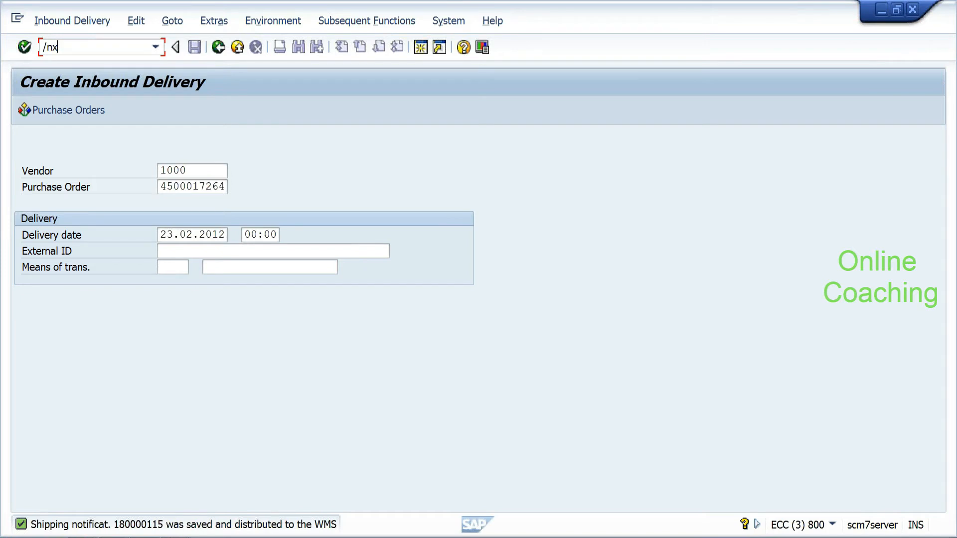
{"action": "type", "text": "d01"}
{"action": "key", "text": "Return"}
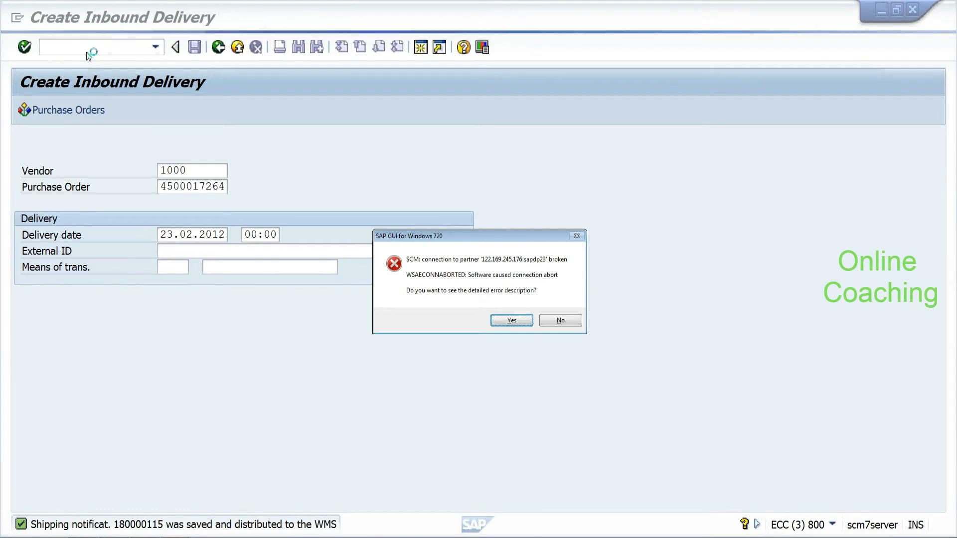
Step: Decline the detailed description of the SCM connection error and switch to SAP Logon 720
{"action": "left_click", "coordinate": [548, 320]}
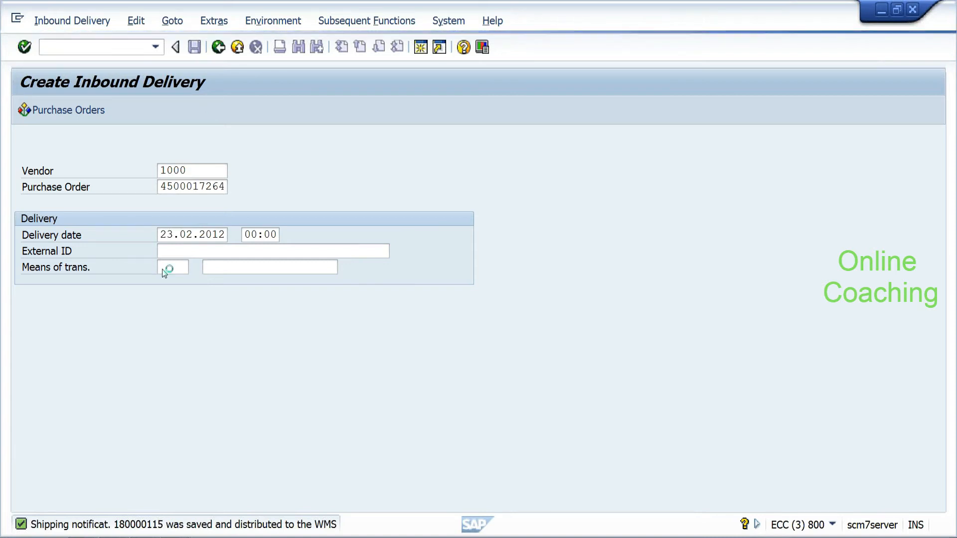
{"action": "left_click", "coordinate": [175, 537]}
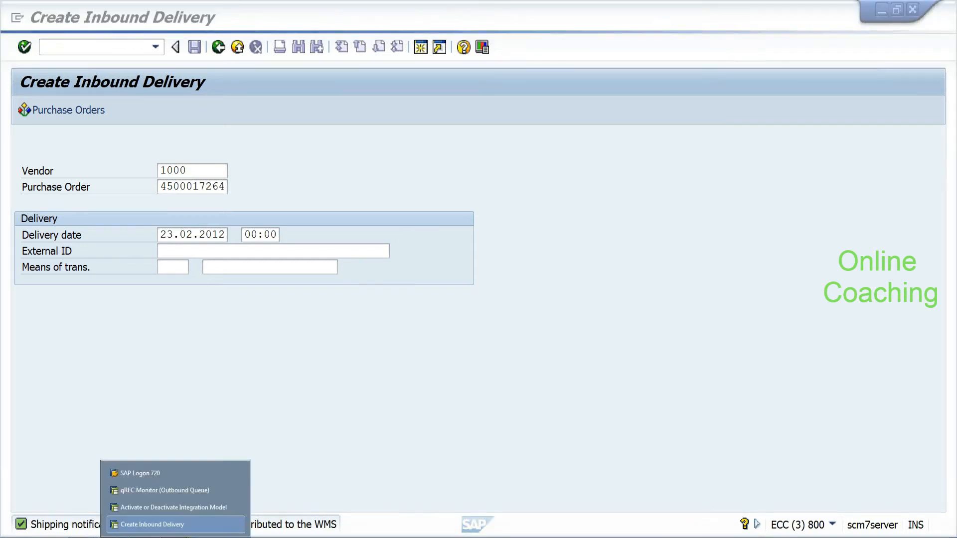
{"action": "left_click", "coordinate": [165, 474]}
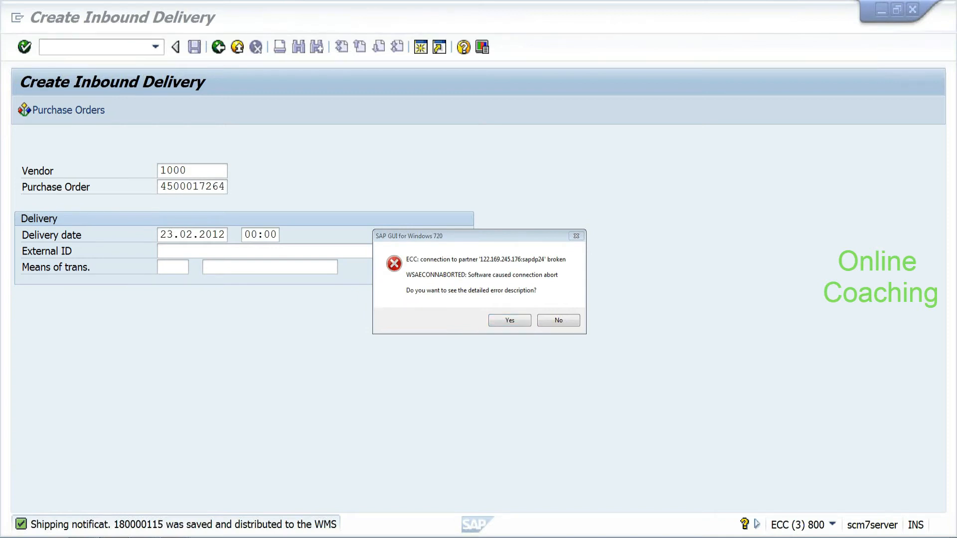
{"action": "right_click", "coordinate": [114, 537]}
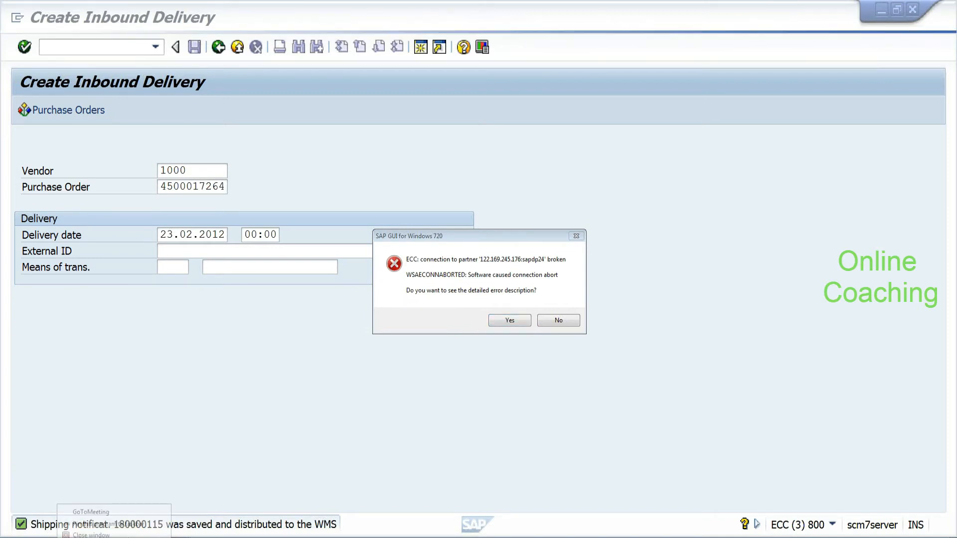
{"action": "left_click", "coordinate": [91, 530]}
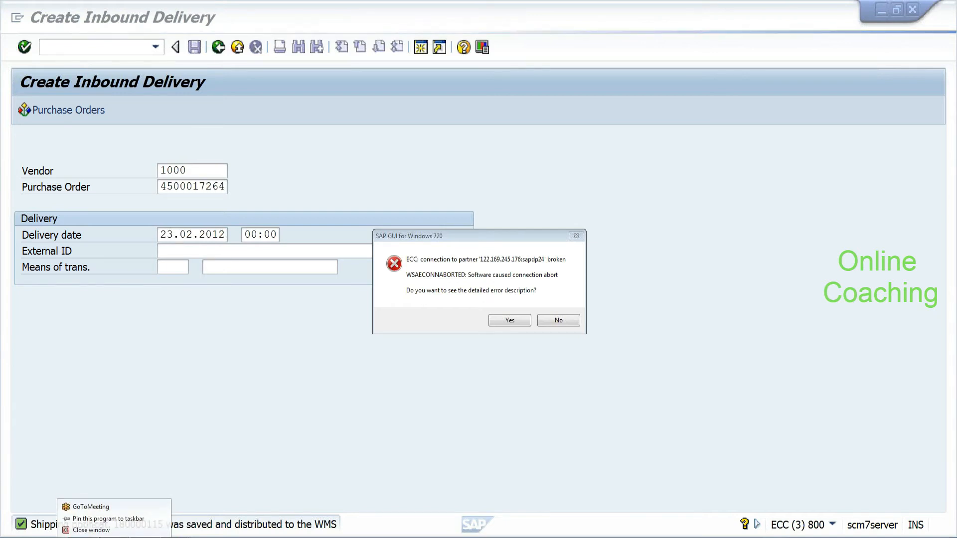
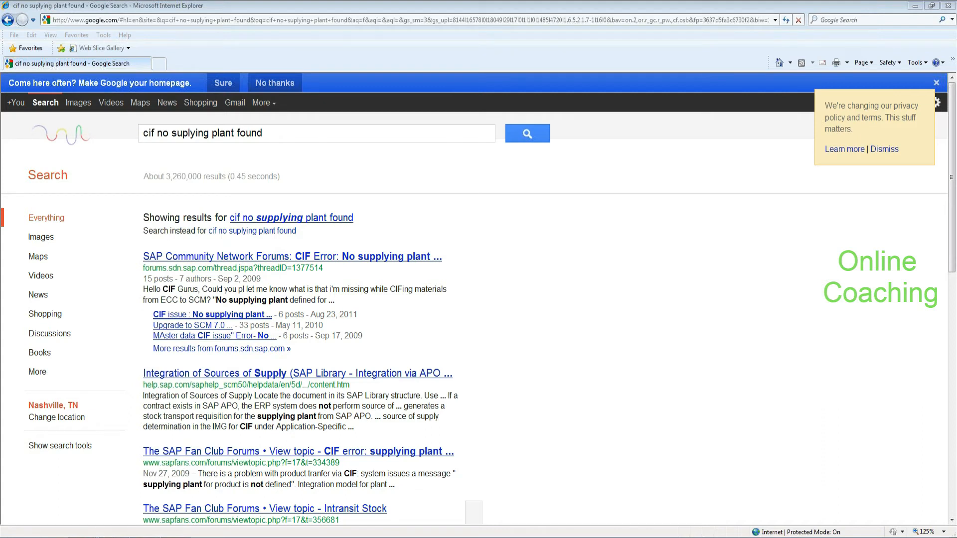
Step: Leave the Google search results and bring up the SAP Logon 720 window over the integration configuration guide
{"action": "key", "text": "alt+Tab"}
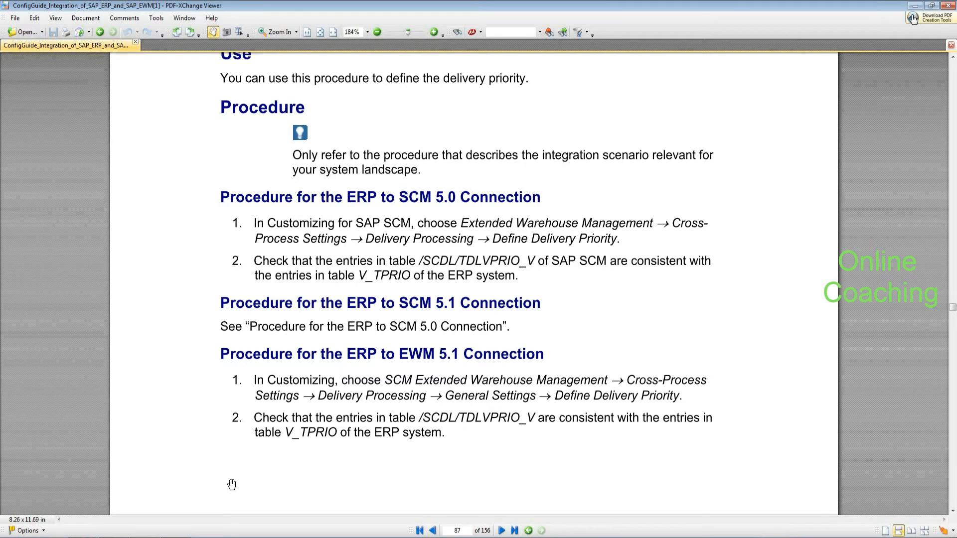
{"action": "mouse_move", "coordinate": [176, 537]}
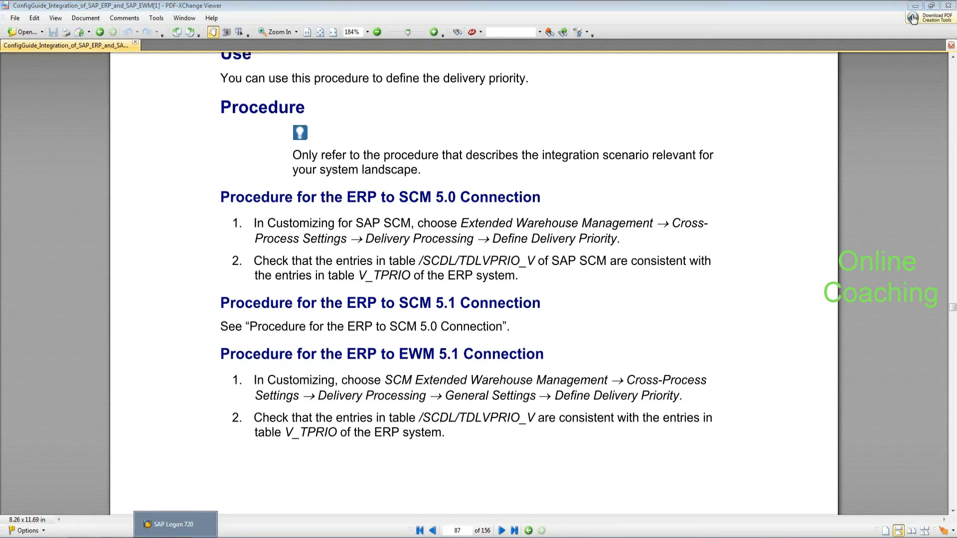
{"action": "left_click", "coordinate": [175, 525]}
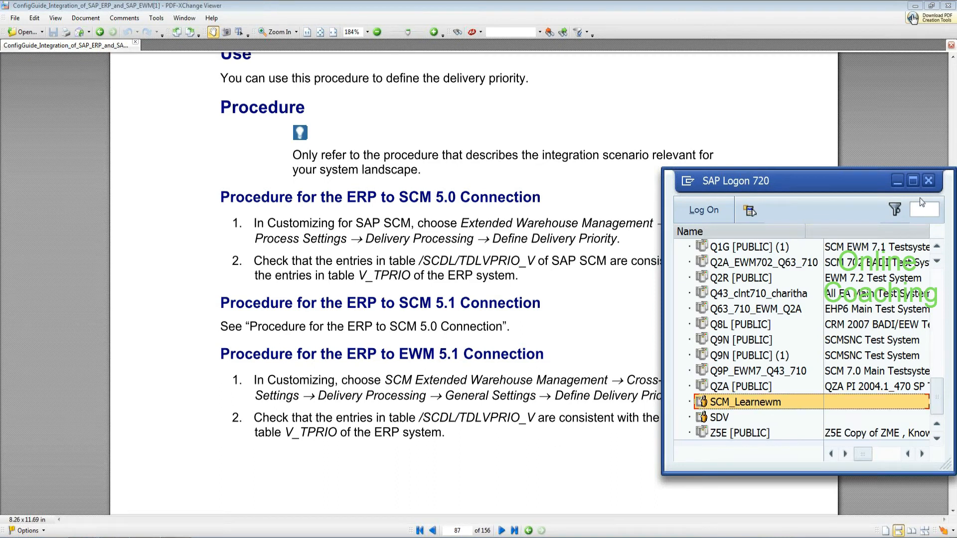
Step: Set SAP Logon 720 aside and set the client to 890 on the SCM logon screen
{"action": "left_click", "coordinate": [897, 181]}
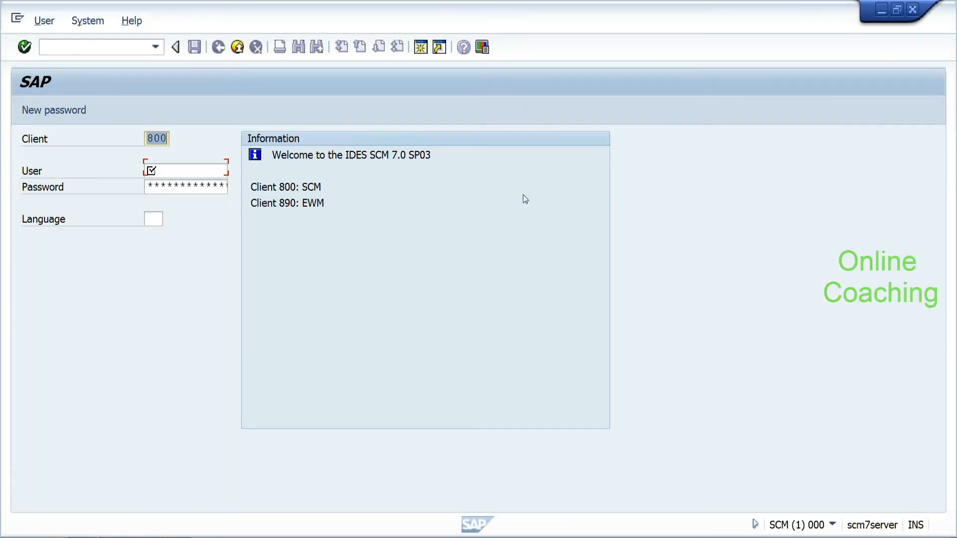
{"action": "key", "text": "BackSpace"}
{"action": "type", "text": "890"}
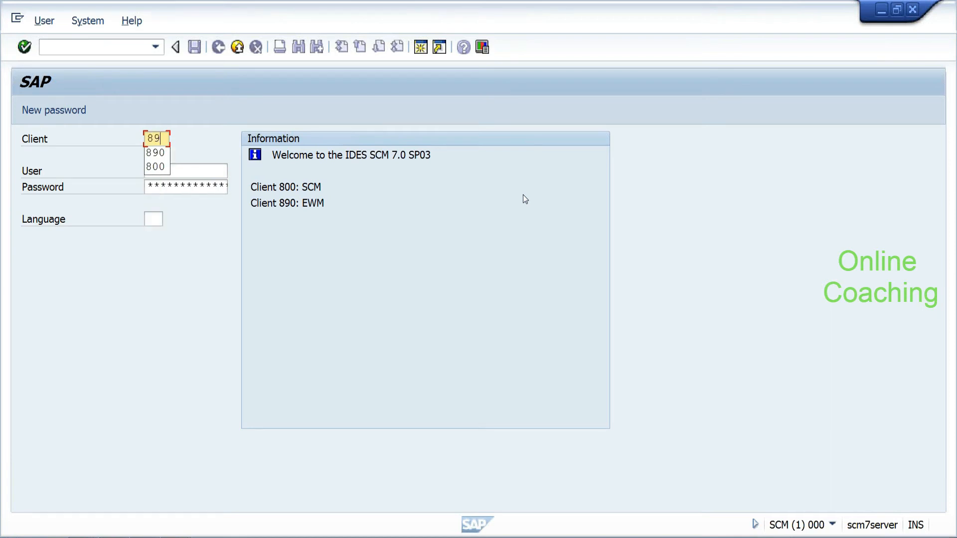
{"action": "key", "text": "Tab"}
{"action": "type", "text": "i045613"}
{"action": "key", "text": "Down"}
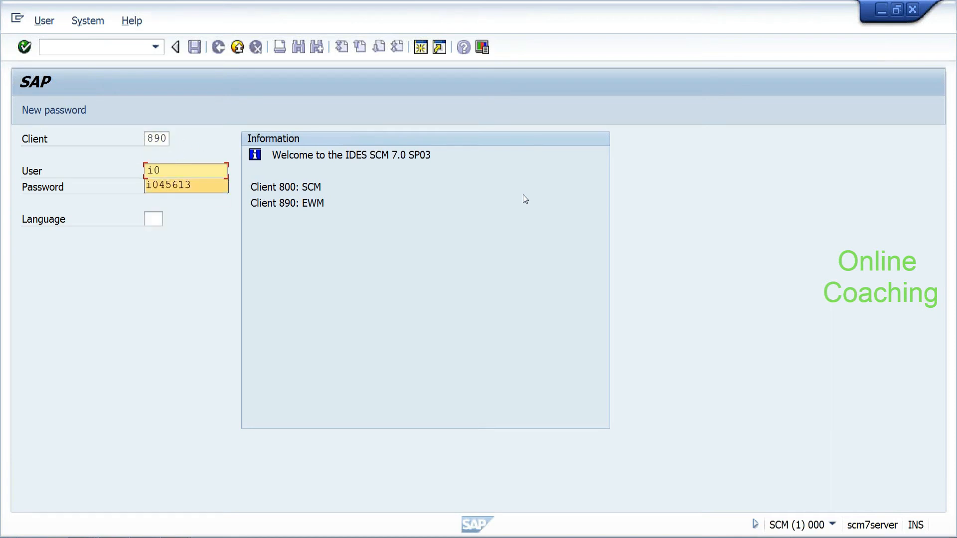
{"action": "key", "text": "Return"}
{"action": "key", "text": "Tab"}
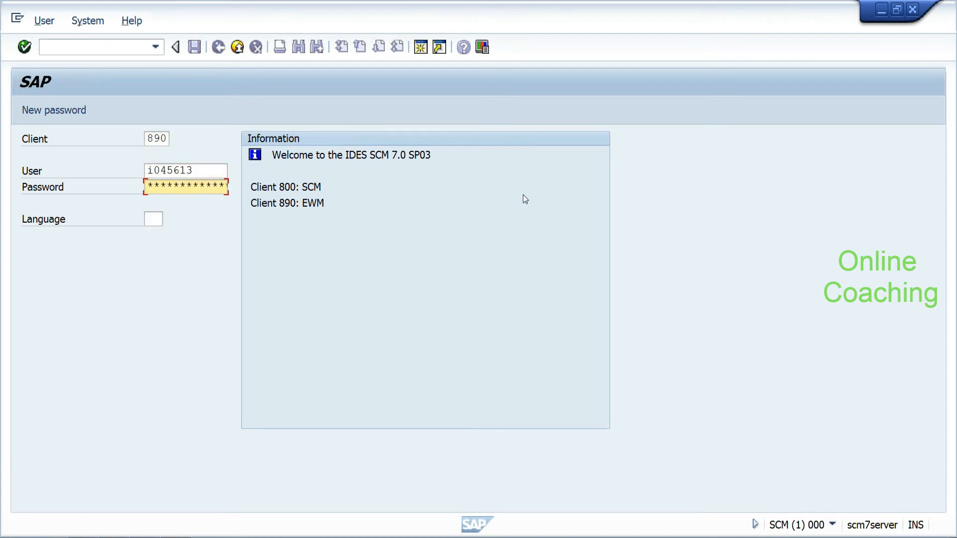
{"action": "key", "text": "shift+Tab"}
{"action": "key", "text": "BackSpace"}
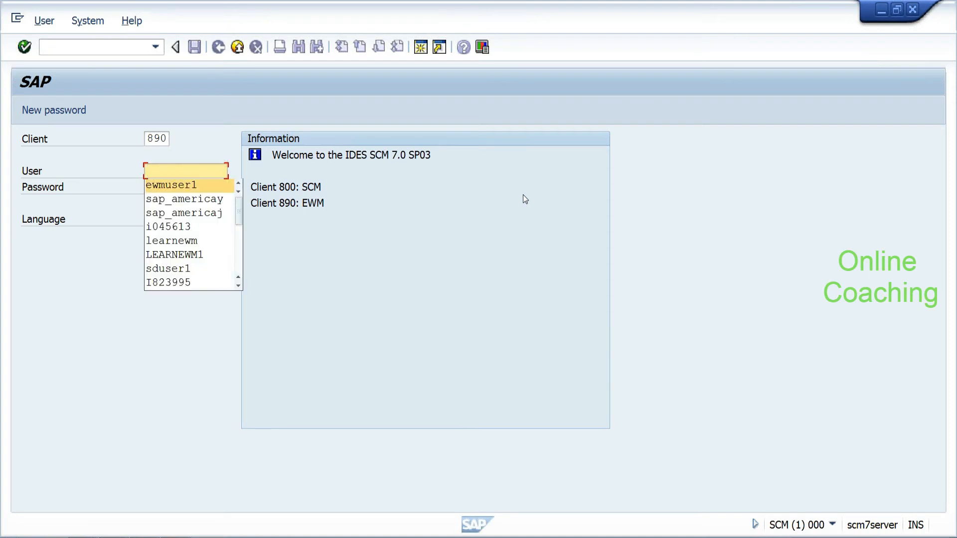
Step: Log on to the SCM system as ewmuser1 with the account password and language en
{"action": "key", "text": "Return"}
{"action": "key", "text": "Tab"}
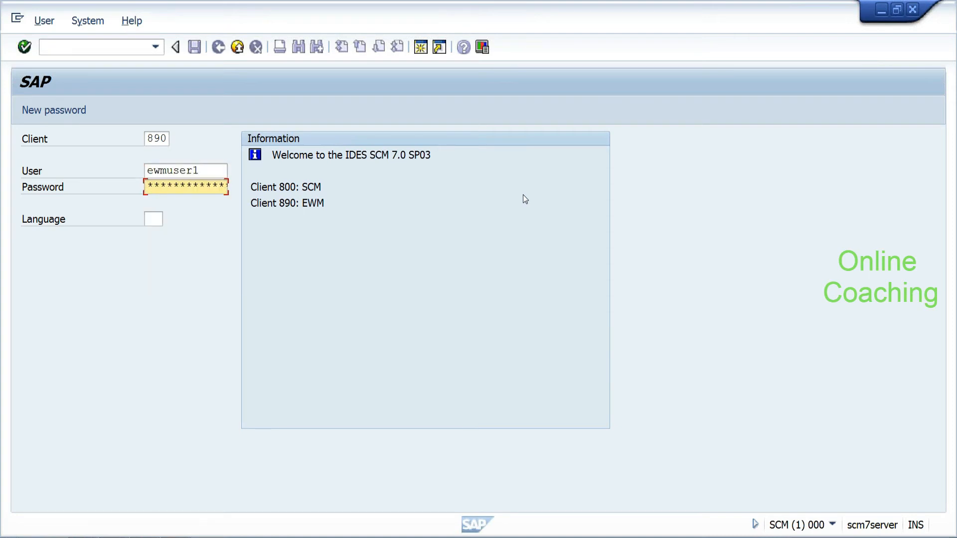
{"action": "key", "text": "Tab"}
{"action": "type", "text": "en"}
{"action": "key", "text": "Return"}
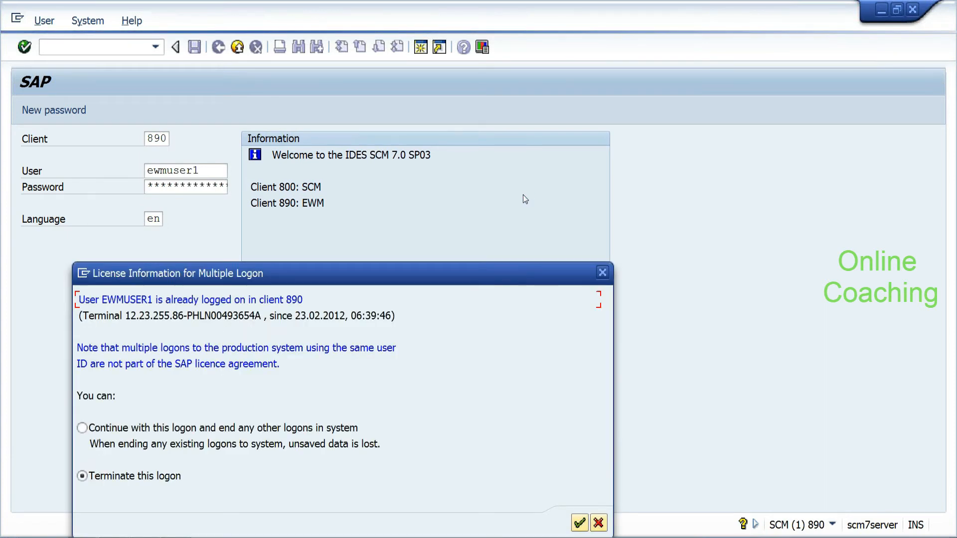
Step: Move the multiple logon dialog upward and continue with this logon, ending any other logons in the system
{"action": "left_click_drag", "start_coordinate": [236, 273], "coordinate": [246, 241]}
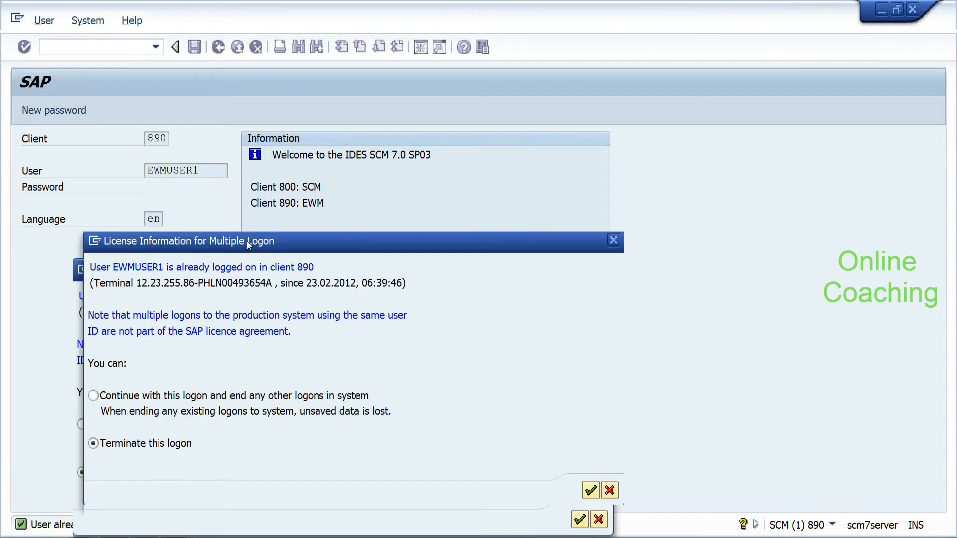
{"action": "left_click_drag", "start_coordinate": [247, 241], "coordinate": [324, 116]}
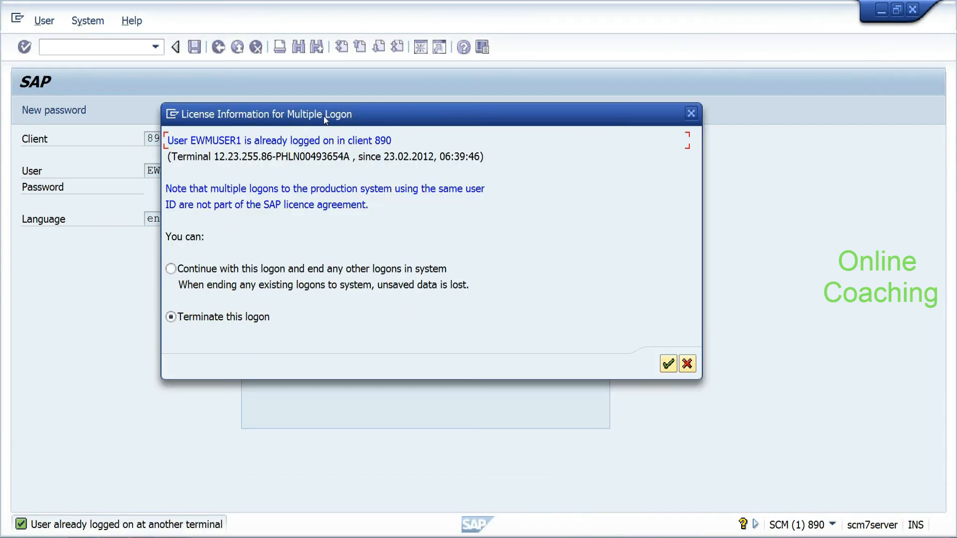
{"action": "left_click", "coordinate": [171, 269]}
{"action": "left_click", "coordinate": [669, 364]}
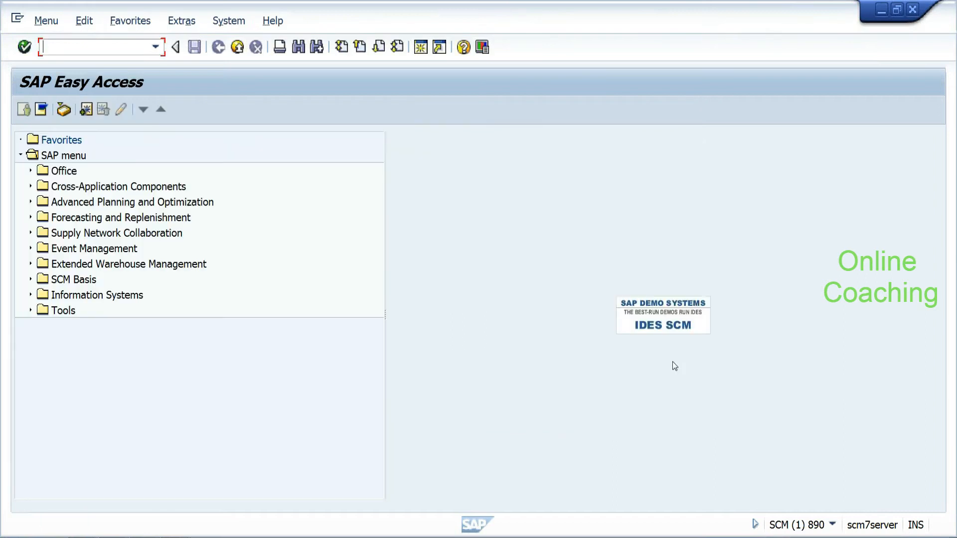
Step: Start the Customizing: Execute Project transaction with spro from SAP Easy Access
{"action": "mouse_move", "coordinate": [176, 537]}
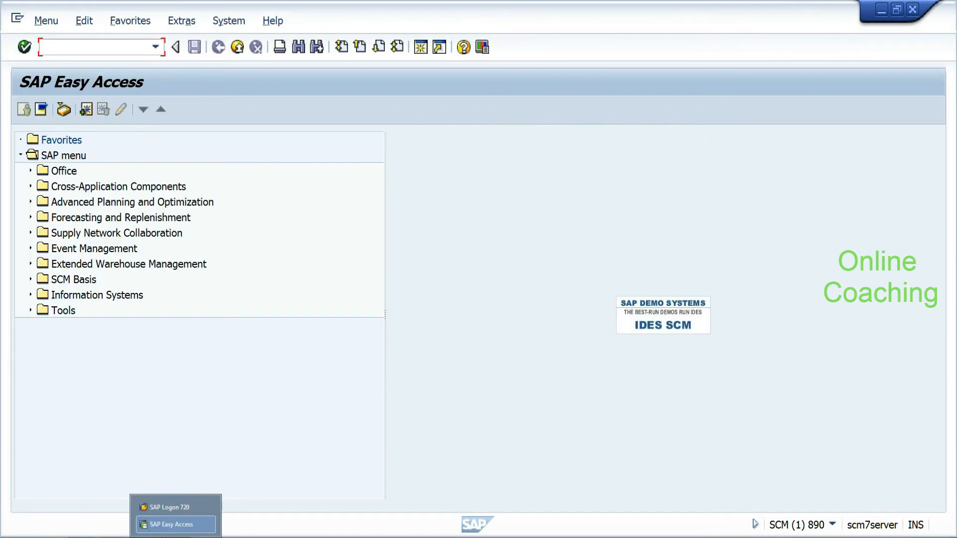
{"action": "left_click", "coordinate": [229, 431]}
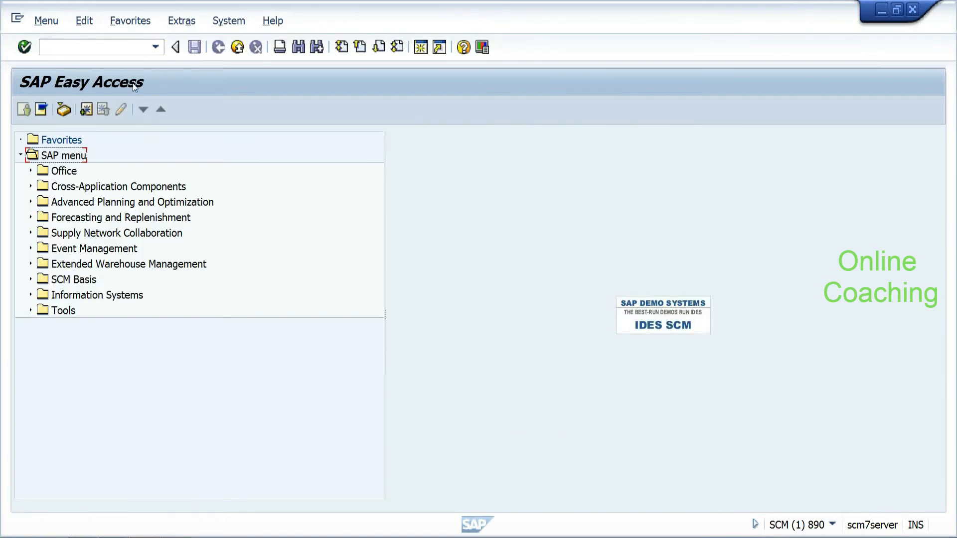
{"action": "left_click", "coordinate": [120, 46]}
{"action": "type", "text": "spro"}
{"action": "key", "text": "Return"}
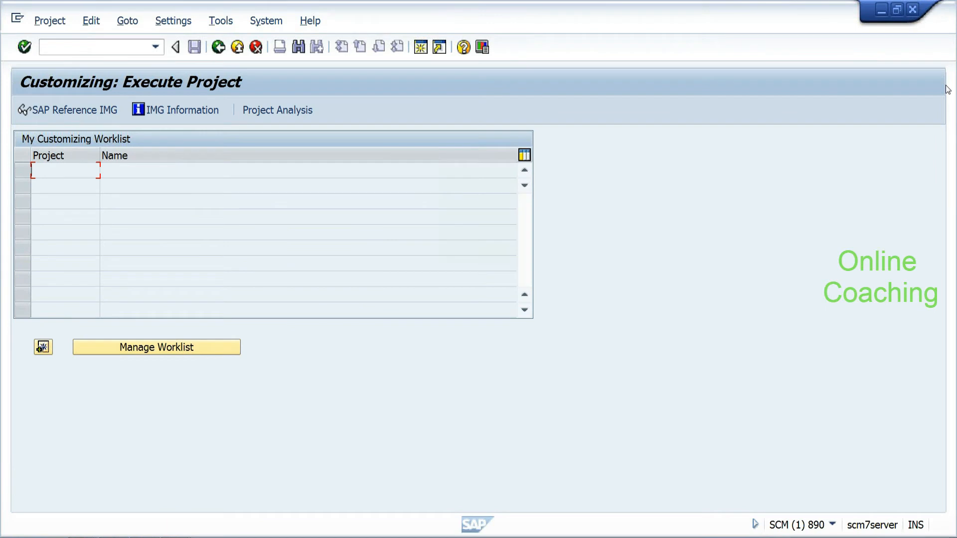
Step: Minimize the Google search results and decline the detailed description of the broken SCM connection error
{"action": "key", "text": "alt+Tab"}
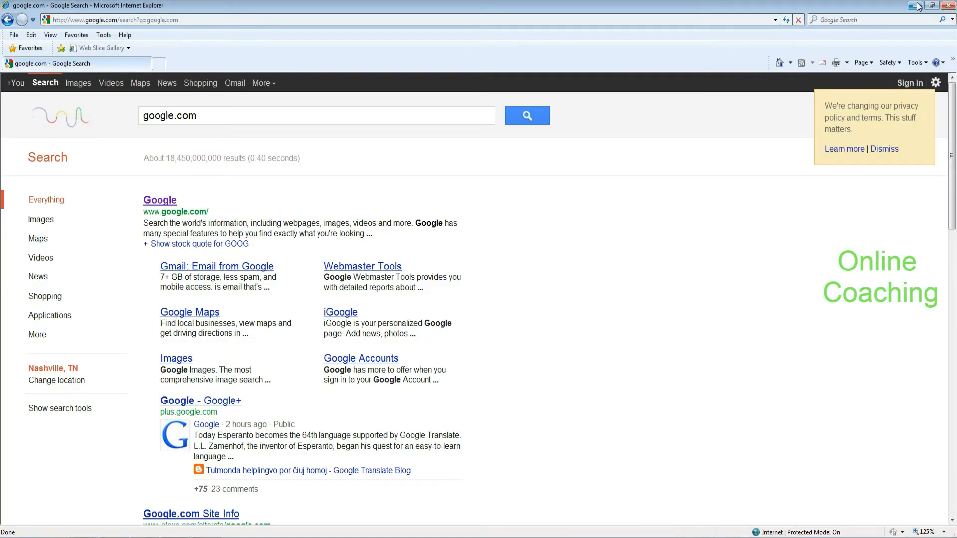
{"action": "left_click", "coordinate": [919, 6]}
{"action": "left_click", "coordinate": [916, 7]}
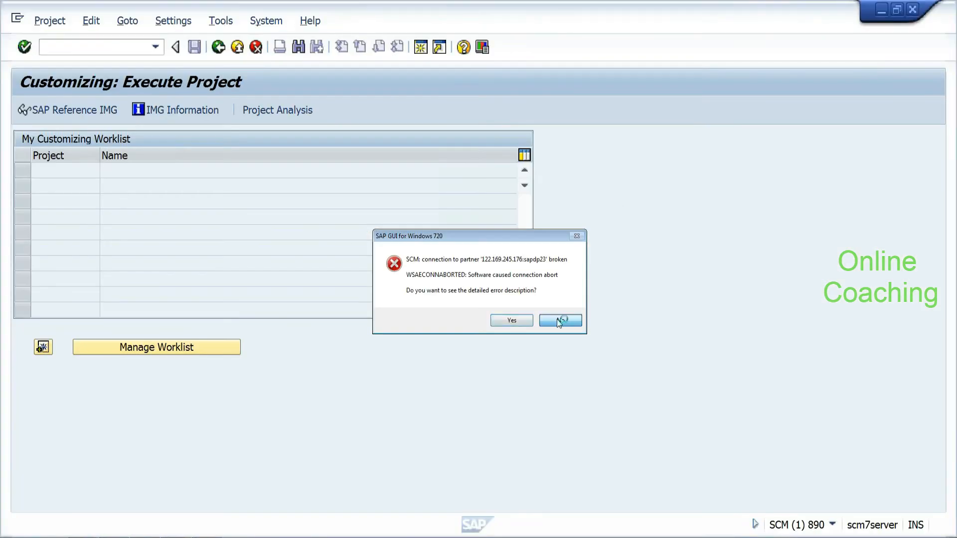
{"action": "left_click", "coordinate": [558, 320]}
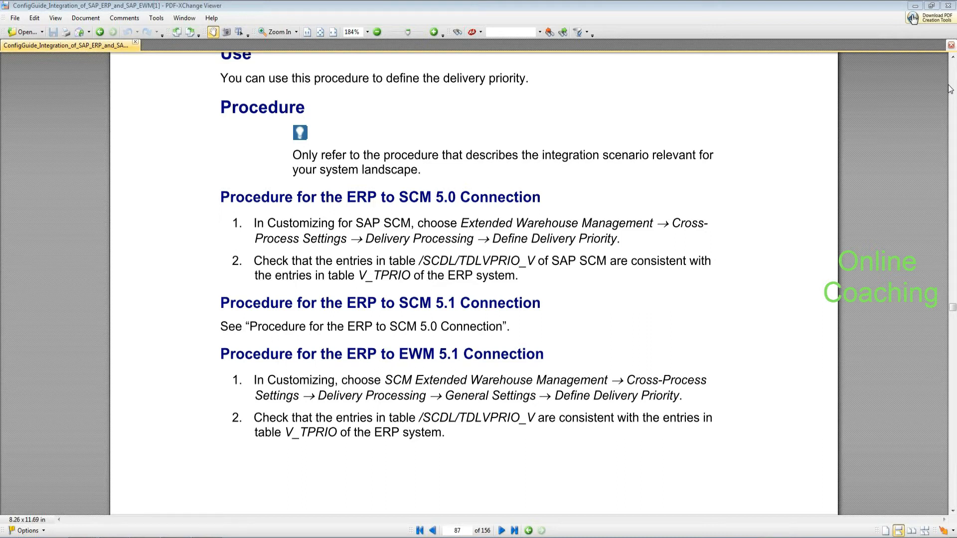
Step: Restart the project customizing transaction in the SCM session and expand Integration with SAP Components in the SAP Reference IMG
{"action": "key", "text": "alt+Tab"}
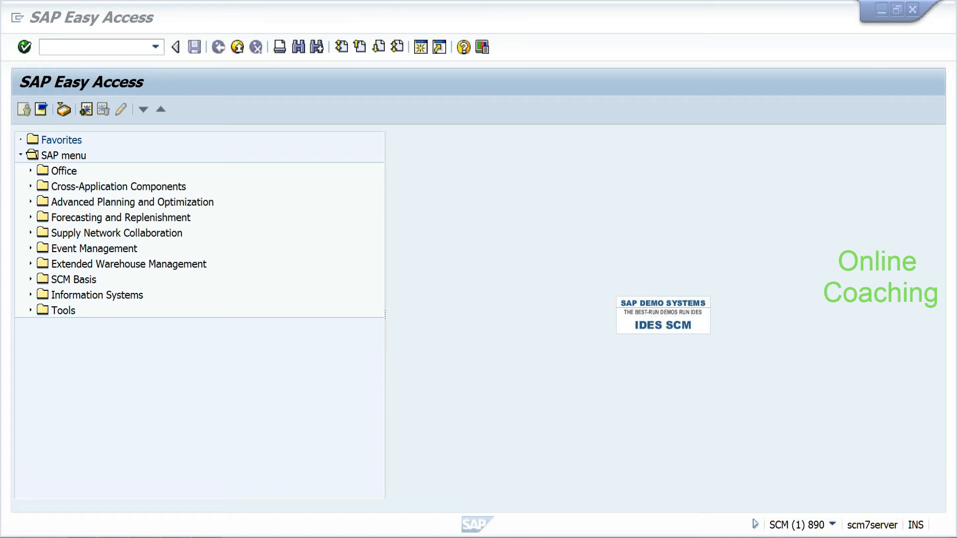
{"action": "left_click", "coordinate": [94, 46]}
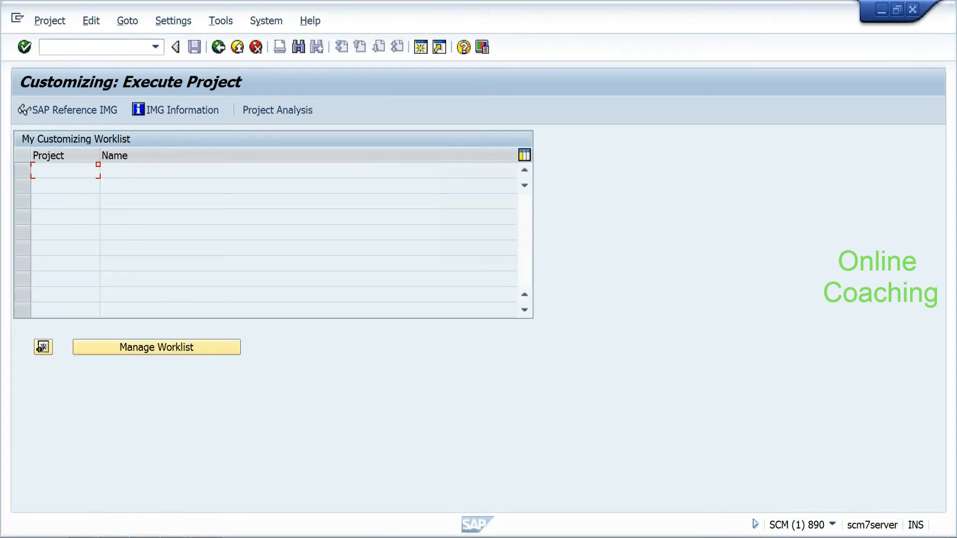
{"action": "left_click", "coordinate": [76, 112]}
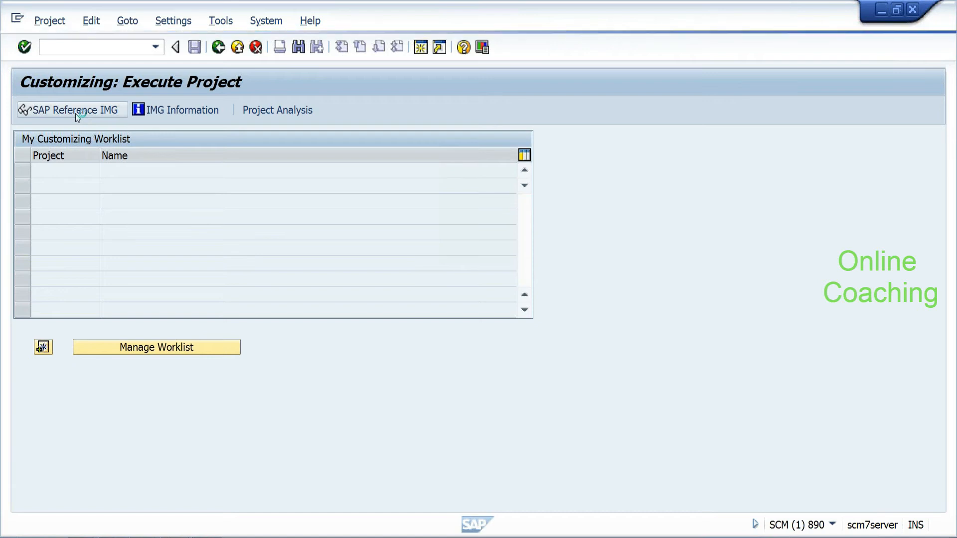
{"action": "left_click", "coordinate": [30, 248]}
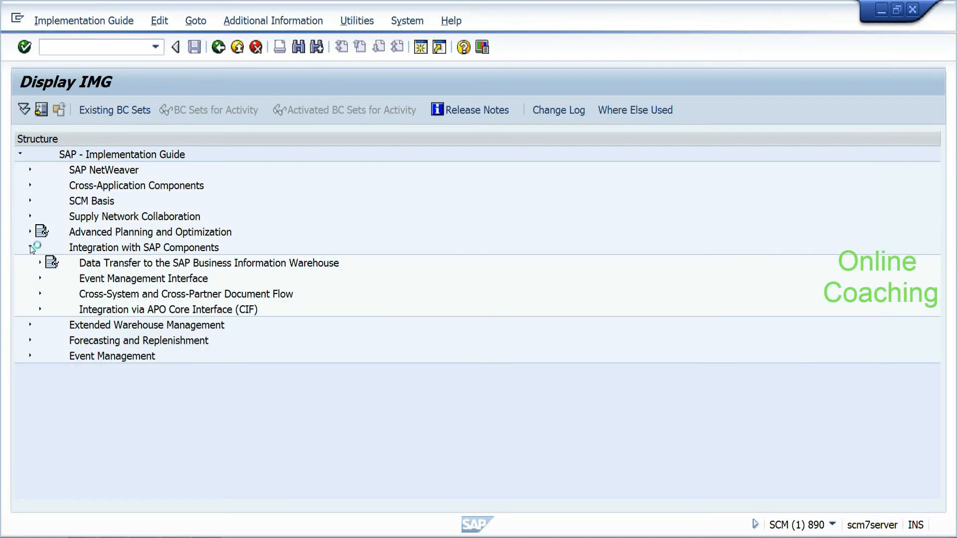
Step: Search the IMG structure for "business partner" and go to the Business Partner hit in the SAP Business Partner area
{"action": "left_click", "coordinate": [297, 49]}
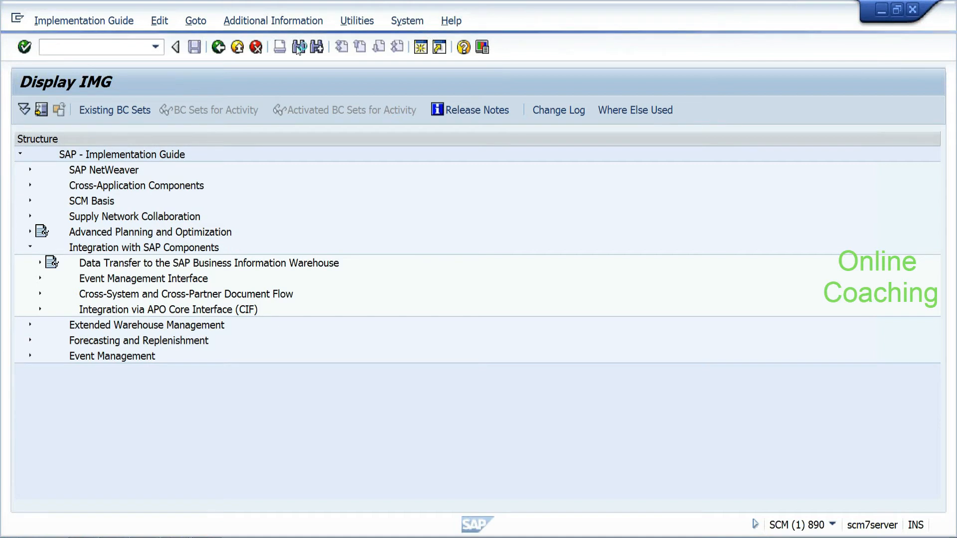
{"action": "type", "text": "bus"}
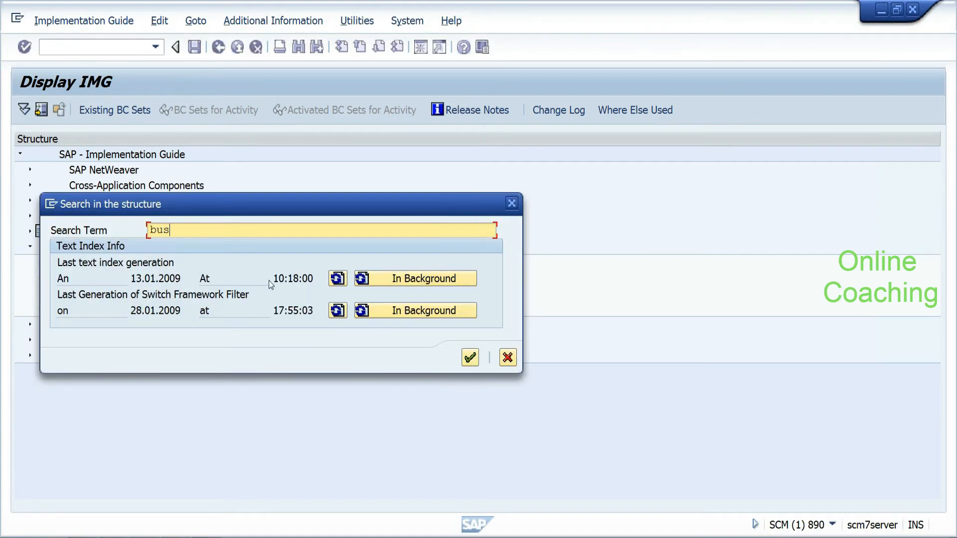
{"action": "type", "text": "iness partner"}
{"action": "key", "text": "Return"}
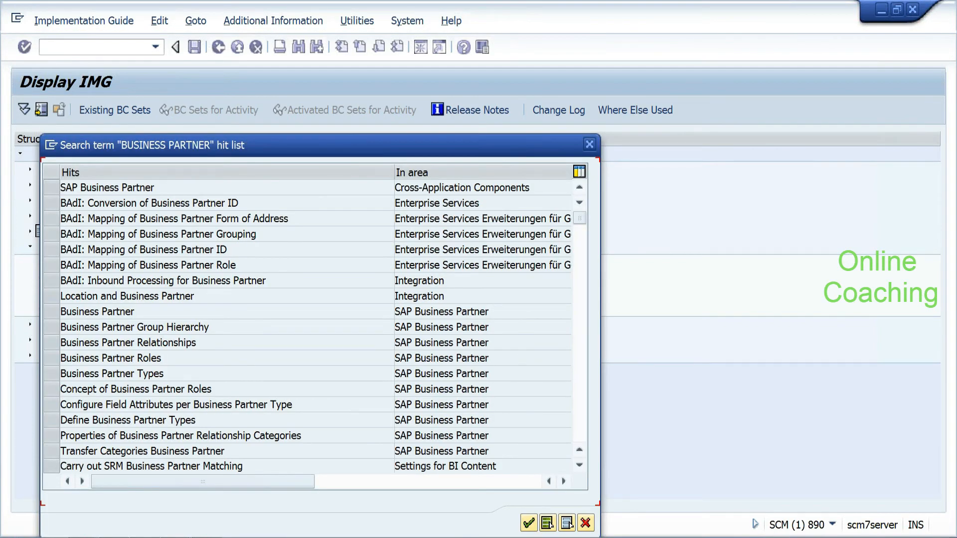
{"action": "left_click", "coordinate": [52, 311]}
{"action": "left_click", "coordinate": [528, 523]}
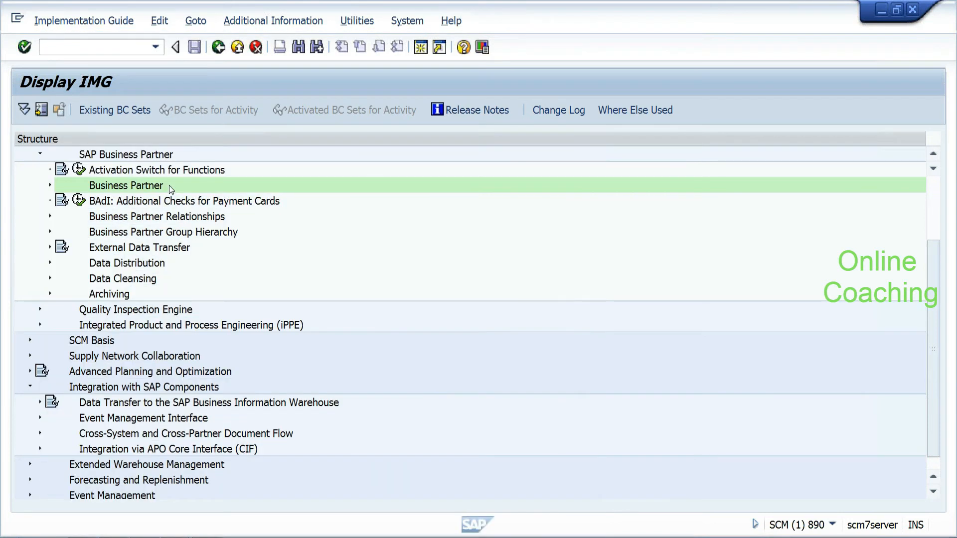
Step: Expand the Business Partner node down to Business Partner Roles under Basic Settings
{"action": "left_click", "coordinate": [49, 185]}
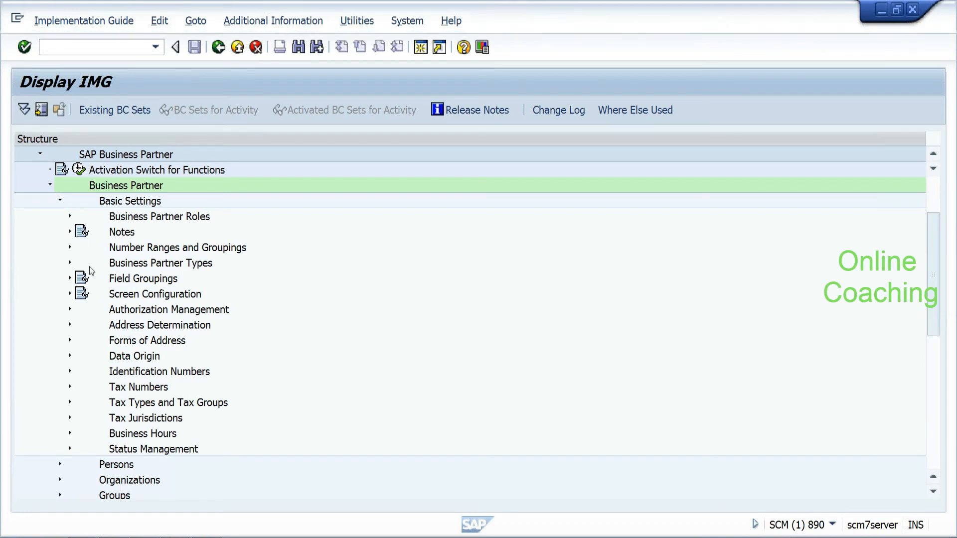
{"action": "left_click", "coordinate": [70, 216]}
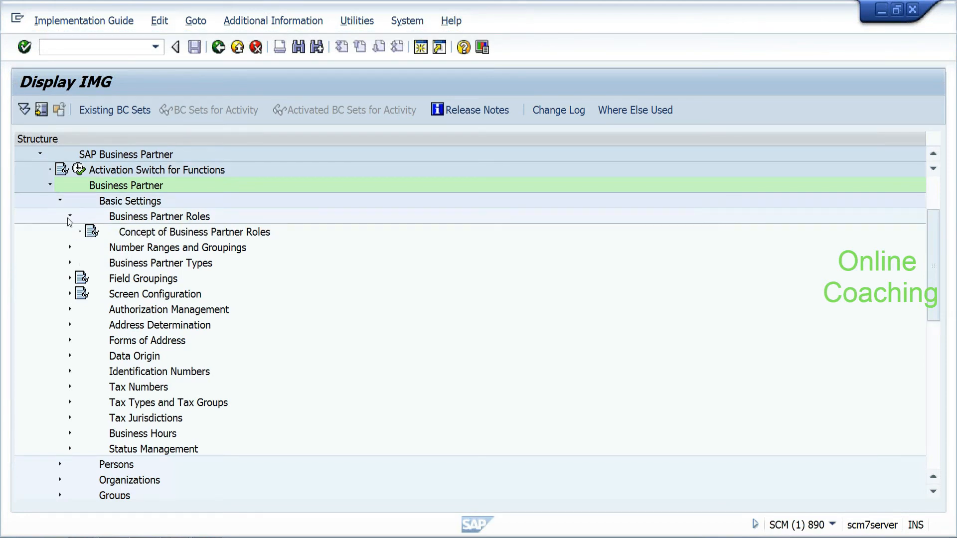
{"action": "left_click", "coordinate": [183, 347]}
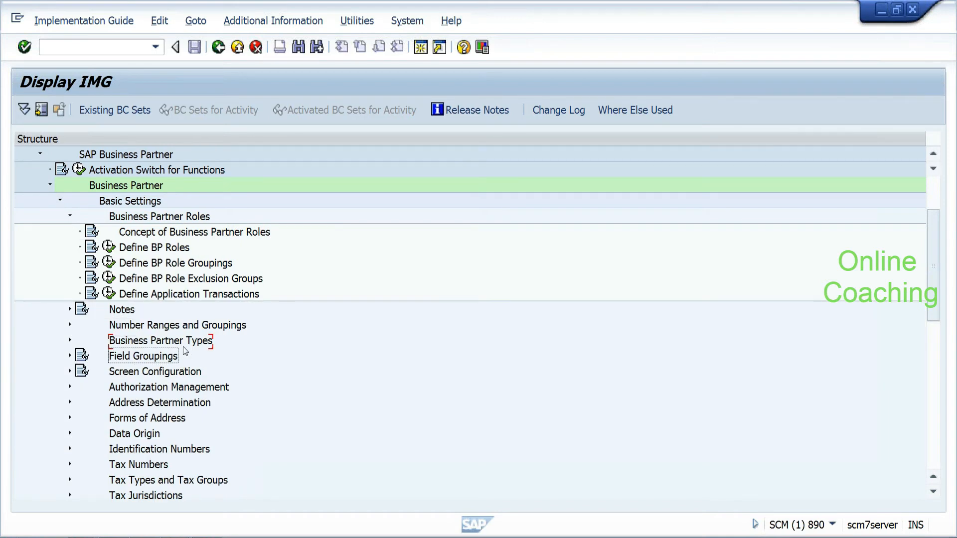
Step: Look through the remaining Business Partner customizing nodes, from Field Groupings down to Organizations and Groups
{"action": "key", "text": "Down"}
{"action": "key", "text": "Down"}
{"action": "key", "text": "Down"}
{"action": "key", "text": "Down"}
{"action": "key", "text": "Down"}
{"action": "key", "text": "Down"}
{"action": "key", "text": "Down"}
{"action": "key", "text": "Down"}
{"action": "key", "text": "Down"}
{"action": "key", "text": "Down"}
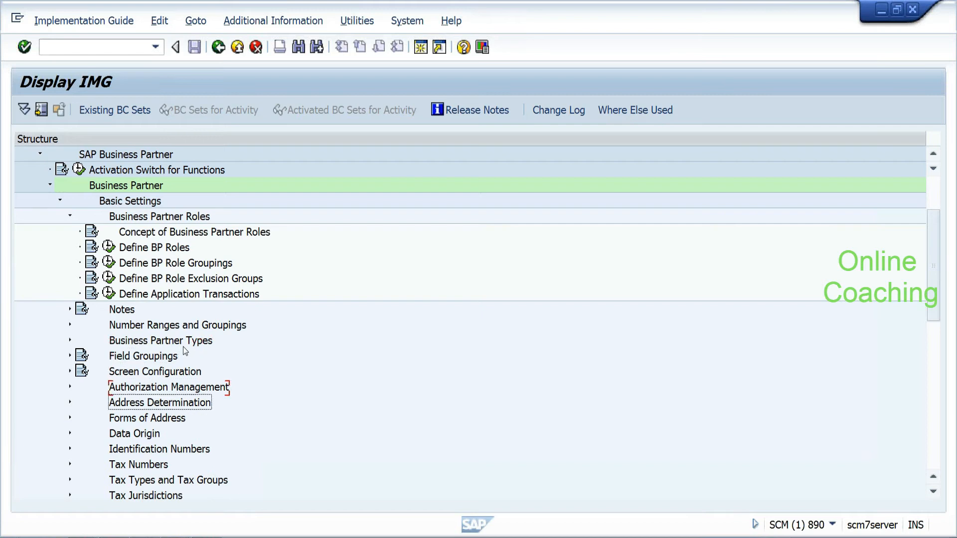
{"action": "key", "text": "Down"}
{"action": "key", "text": "Down"}
{"action": "key", "text": "Down"}
{"action": "key", "text": "Down"}
{"action": "key", "text": "Down"}
{"action": "key", "text": "Down"}
{"action": "key", "text": "Down"}
{"action": "key", "text": "Down"}
{"action": "key", "text": "Down"}
{"action": "key", "text": "Down"}
{"action": "key", "text": "Up"}
{"action": "key", "text": "Up"}
{"action": "key", "text": "Up"}
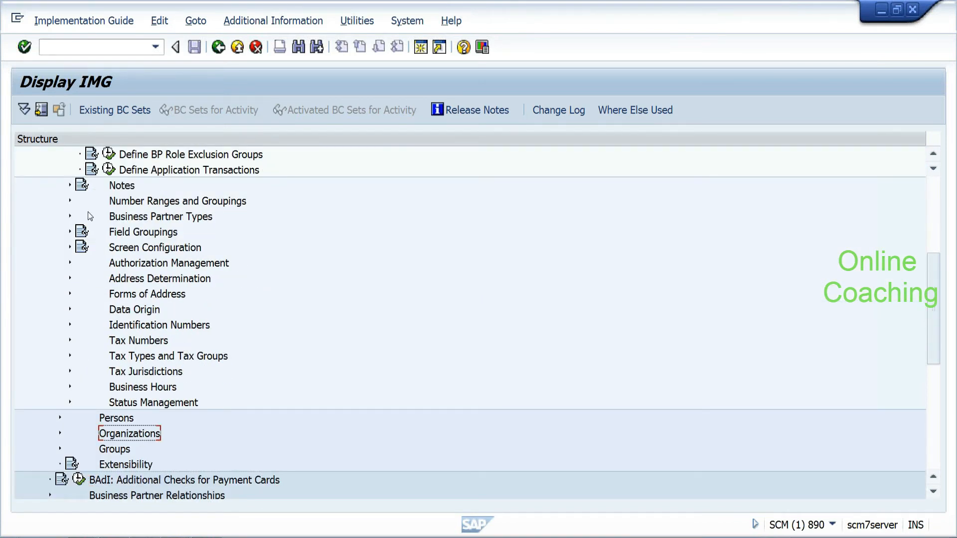
Step: Open Define Number Ranges under Number Ranges and Groupings and display the business partner number range intervals
{"action": "left_click", "coordinate": [70, 200]}
{"action": "left_click", "coordinate": [109, 217]}
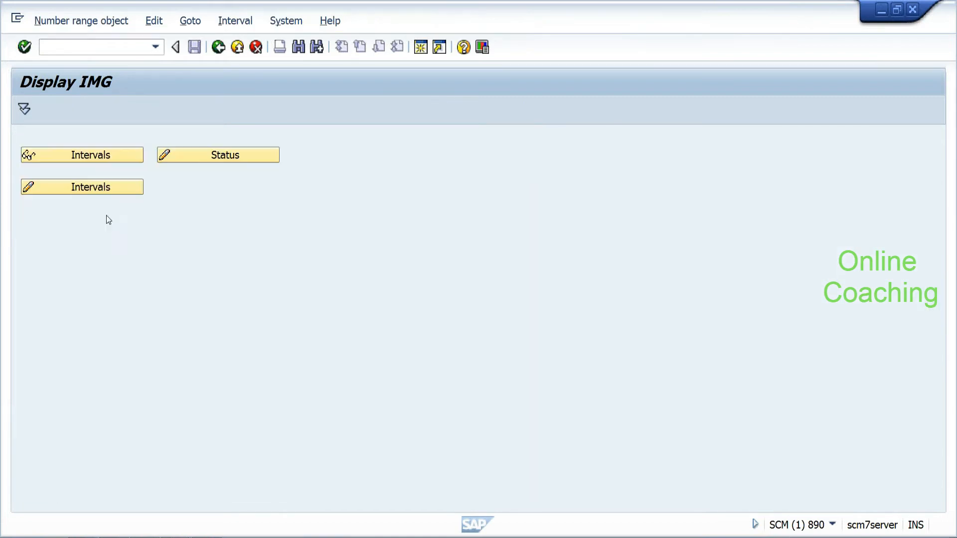
{"action": "left_click", "coordinate": [114, 157]}
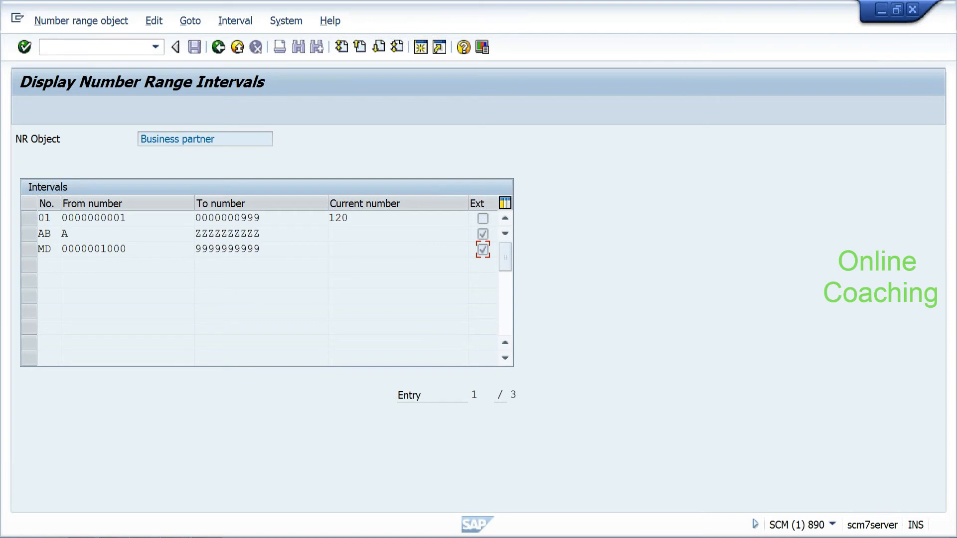
Step: Examine the limits and external flags of business partner intervals 01, AB and MD, and return to the IMG structure
{"action": "key", "text": "shift+Left"}
{"action": "key", "text": "shift+Left"}
{"action": "key", "text": "shift+Left"}
{"action": "key", "text": "shift+Left"}
{"action": "key", "text": "shift+Left"}
{"action": "key", "text": "shift+Left"}
{"action": "key", "text": "shift+Left"}
{"action": "key", "text": "shift+Left"}
{"action": "key", "text": "shift+Left"}
{"action": "key", "text": "shift+Left"}
{"action": "key", "text": "Left"}
{"action": "key", "text": "shift+Right"}
{"action": "key", "text": "shift+Right"}
{"action": "key", "text": "shift+Right"}
{"action": "key", "text": "shift+Right"}
{"action": "key", "text": "shift+Right"}
{"action": "key", "text": "shift+Right"}
{"action": "key", "text": "shift+Right"}
{"action": "key", "text": "shift+Right"}
{"action": "key", "text": "shift+Right"}
{"action": "key", "text": "shift+Right"}
{"action": "key", "text": "Right"}
{"action": "left_click_drag", "start_coordinate": [260, 234], "coordinate": [194, 249]}
{"action": "left_click", "coordinate": [219, 48]}
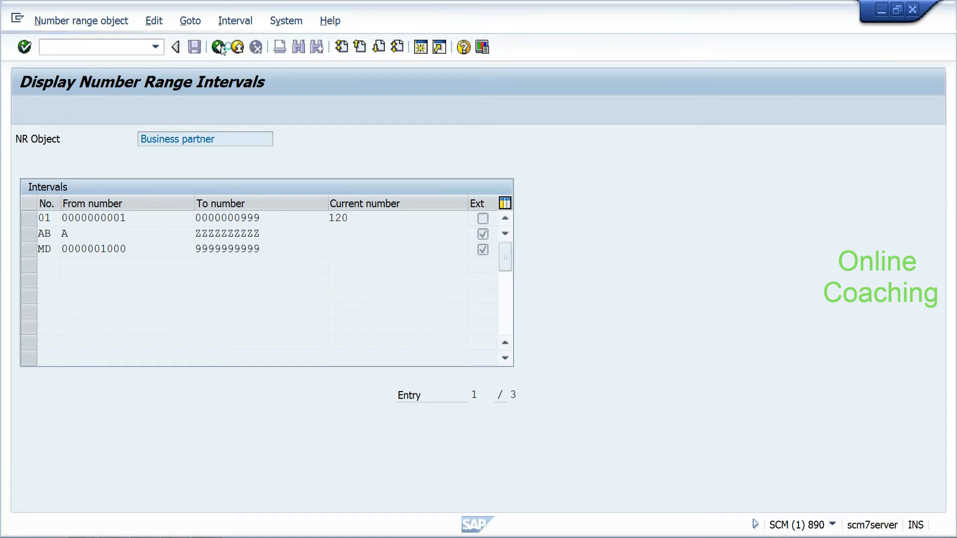
{"action": "left_click", "coordinate": [219, 47]}
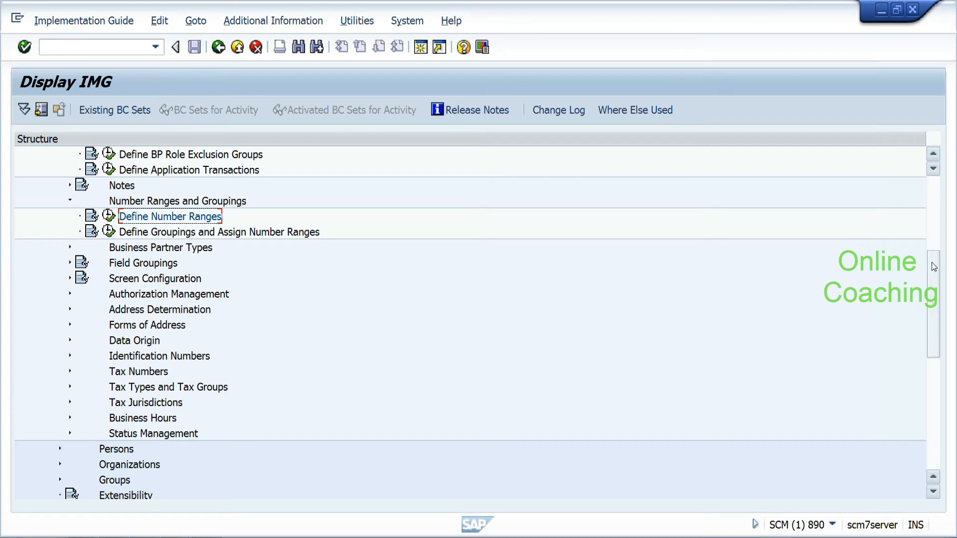
Step: Open the Define BP Roles activity under Business Partner Roles
{"action": "scroll", "coordinate": [932, 227], "scroll_direction": "up", "scroll_amount": 1}
{"action": "scroll", "coordinate": [929, 224], "scroll_direction": "up", "scroll_amount": 3}
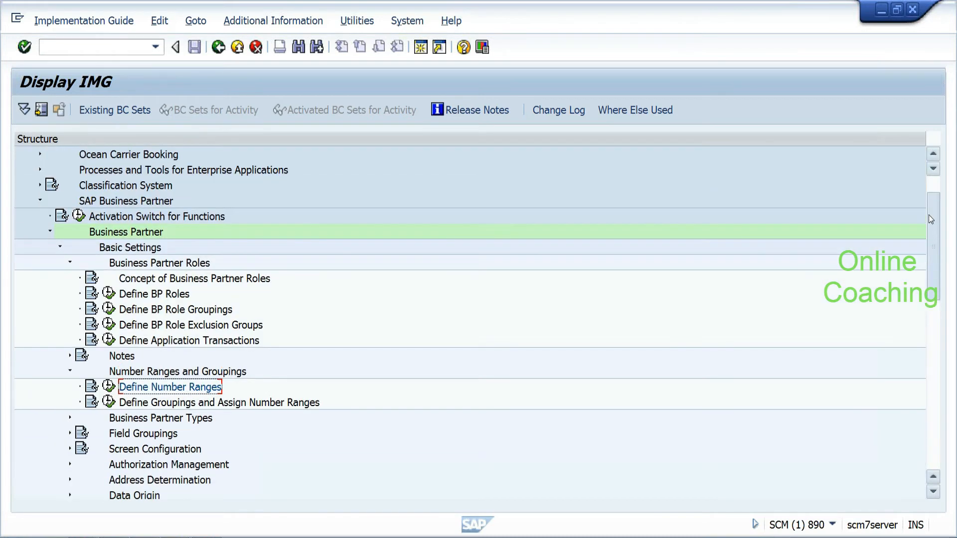
{"action": "left_click", "coordinate": [110, 294]}
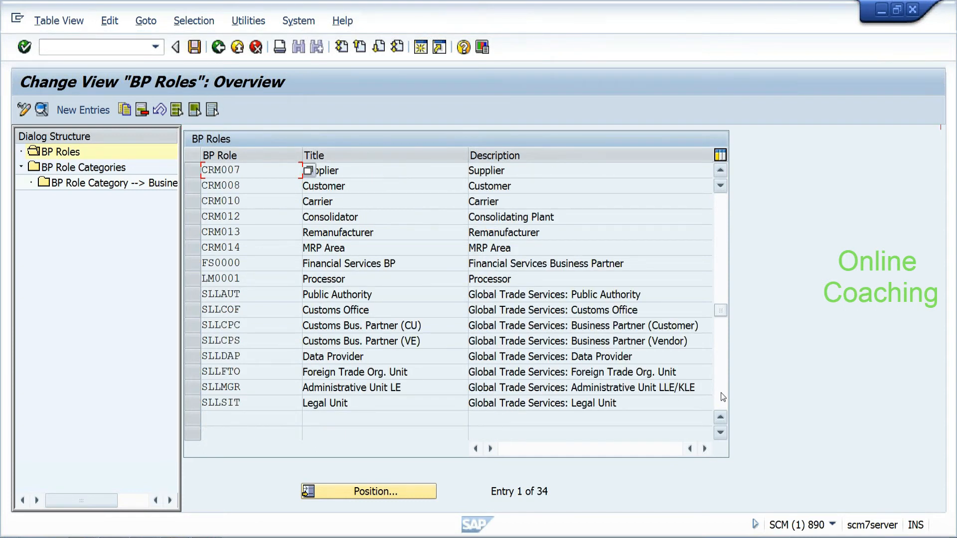
Step: Leave the BP roles overview and reopen the SAP Reference IMG from the project customizing screen
{"action": "left_click", "coordinate": [220, 49]}
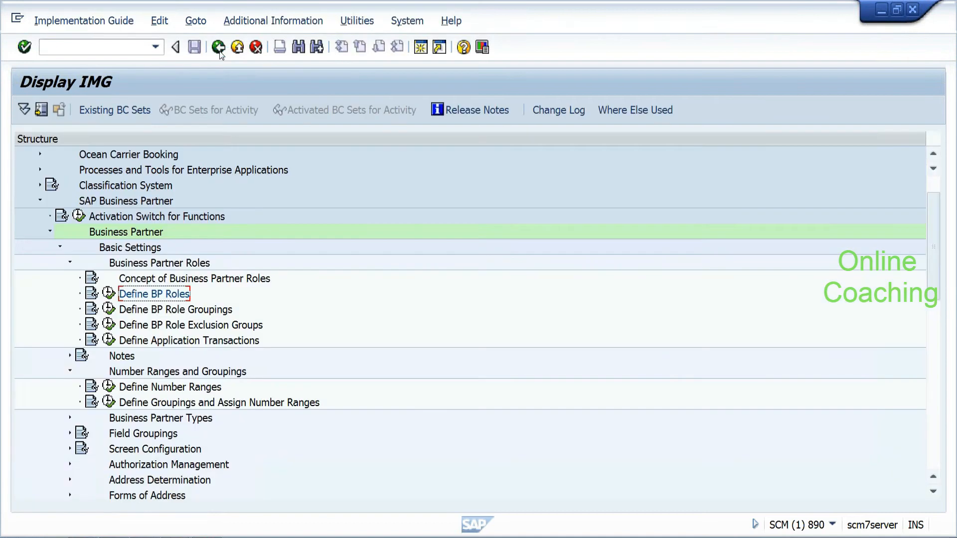
{"action": "left_click", "coordinate": [220, 50]}
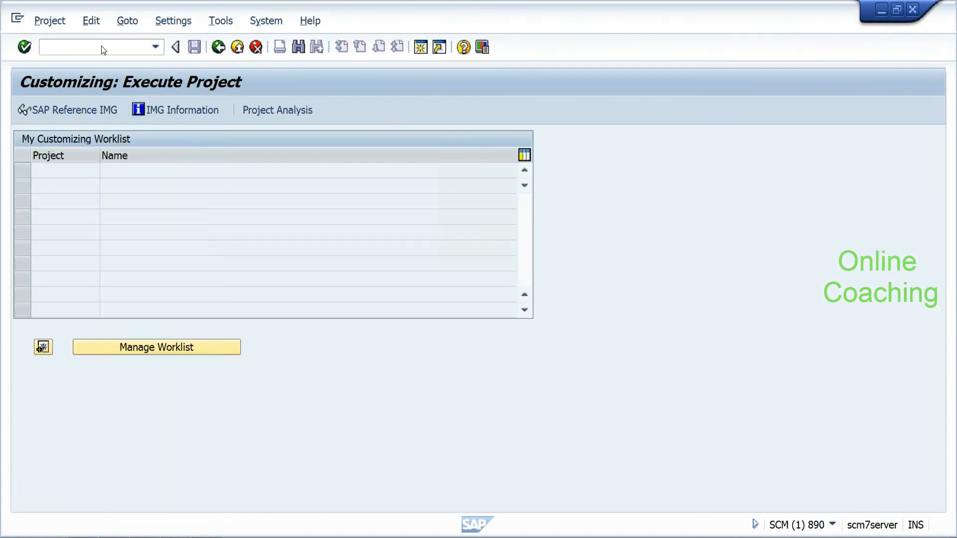
{"action": "left_click", "coordinate": [80, 111]}
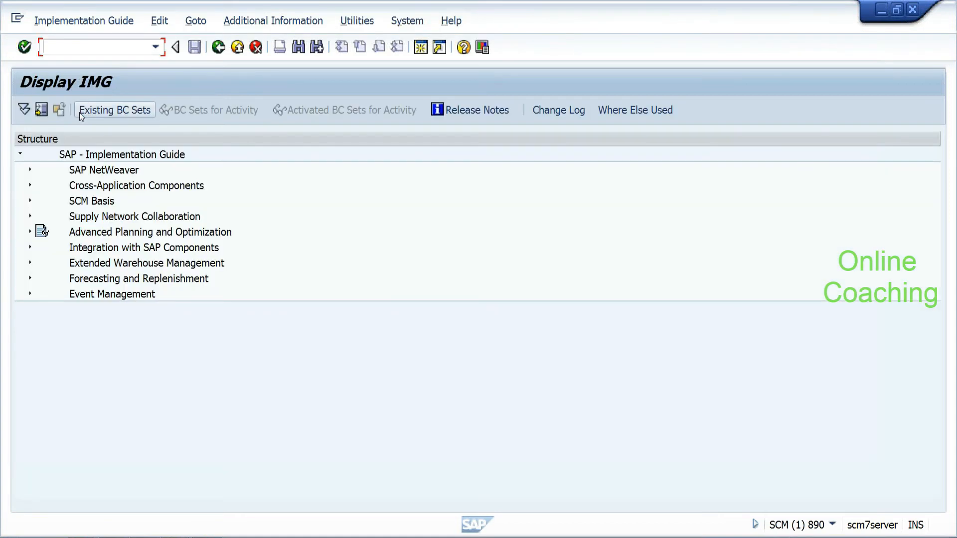
Step: Create an additional SCM session and open business partner maintenance in it
{"action": "left_click", "coordinate": [174, 537]}
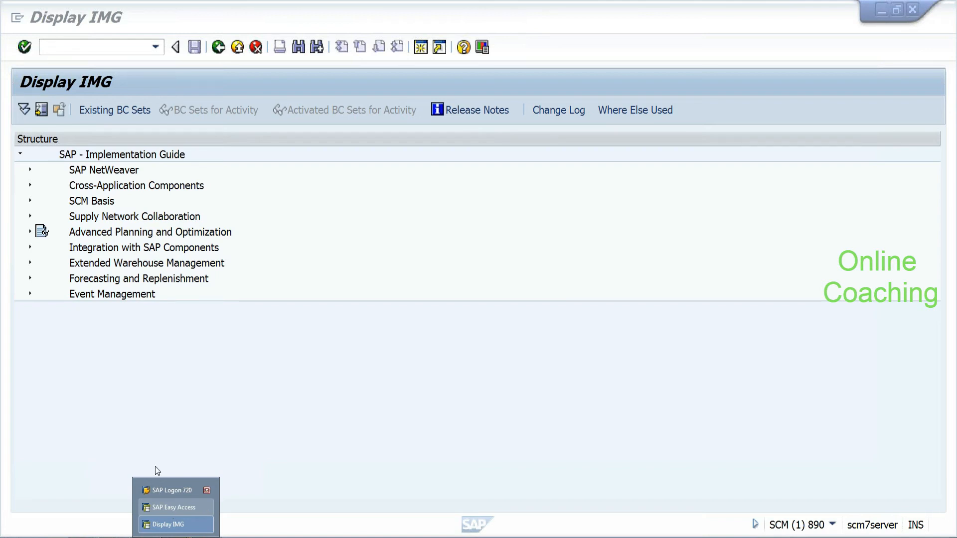
{"action": "left_click", "coordinate": [189, 264]}
{"action": "left_click", "coordinate": [17, 19]}
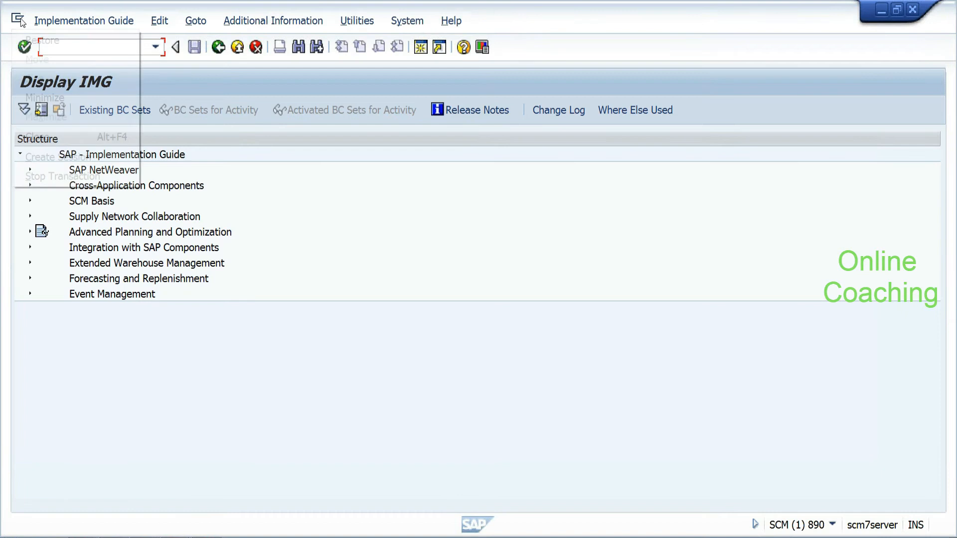
{"action": "left_click", "coordinate": [42, 165]}
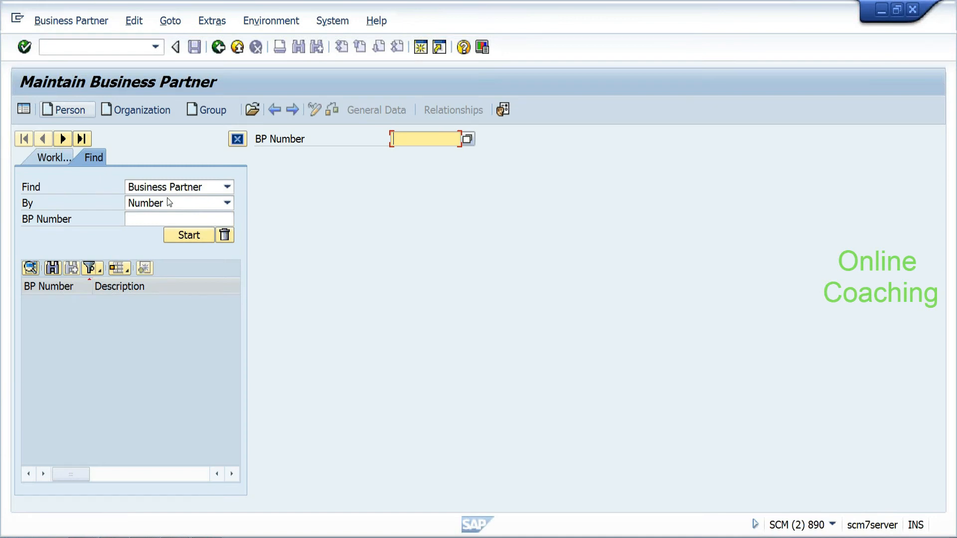
Step: Search for the business partner by number 1000 and display its record
{"action": "left_click", "coordinate": [175, 219]}
{"action": "type", "text": "1000"}
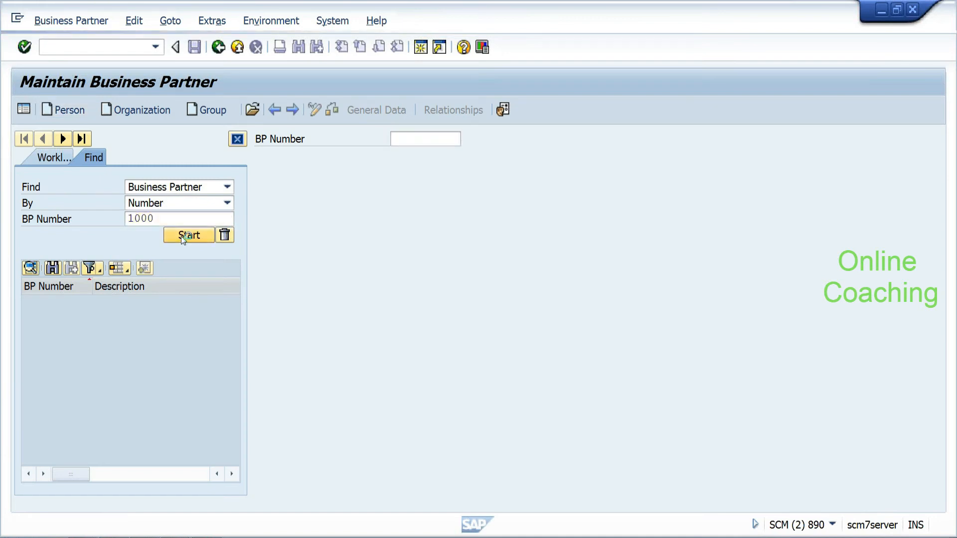
{"action": "left_click", "coordinate": [184, 235]}
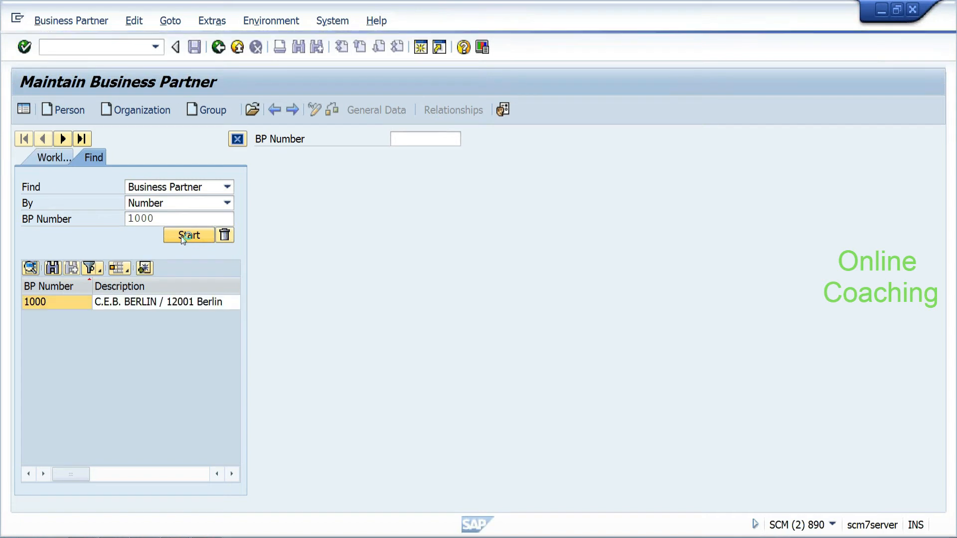
{"action": "double_click", "coordinate": [69, 302]}
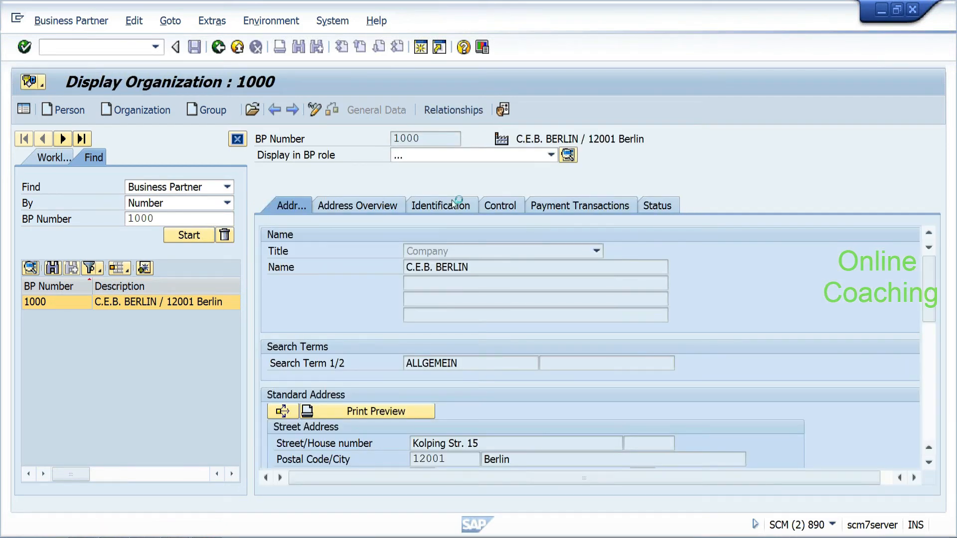
Step: Examine the identification data of business partner 1000, including its identification numbers table
{"action": "left_click", "coordinate": [509, 206]}
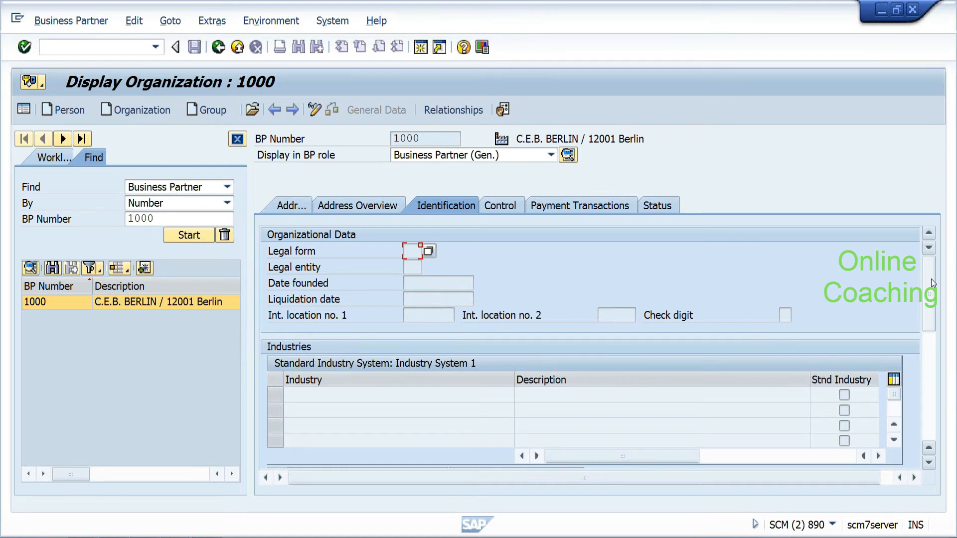
{"action": "left_click", "coordinate": [543, 395]}
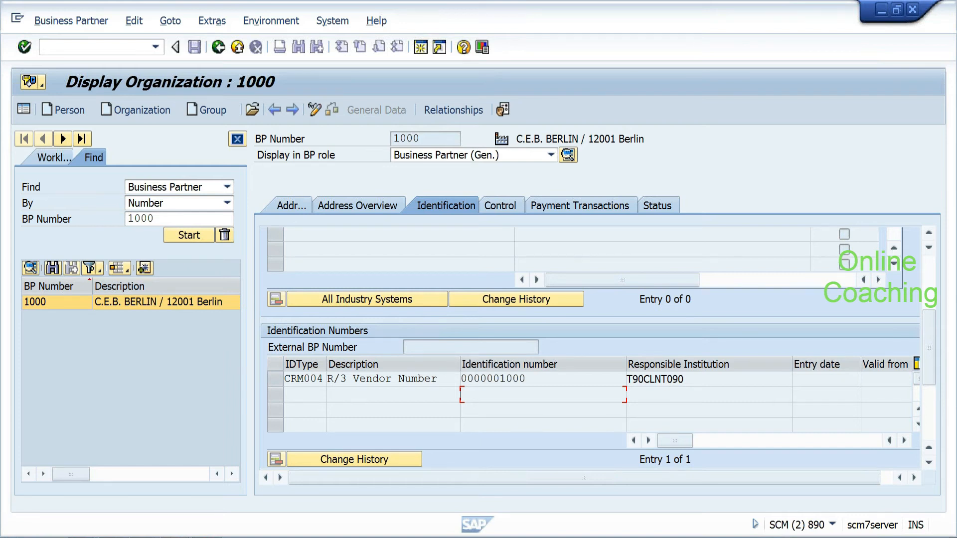
{"action": "left_click", "coordinate": [324, 393]}
Step: Exit business partner maintenance, start transaction SPRO and display the SAP Reference IMG
{"action": "left_click", "coordinate": [218, 47]}
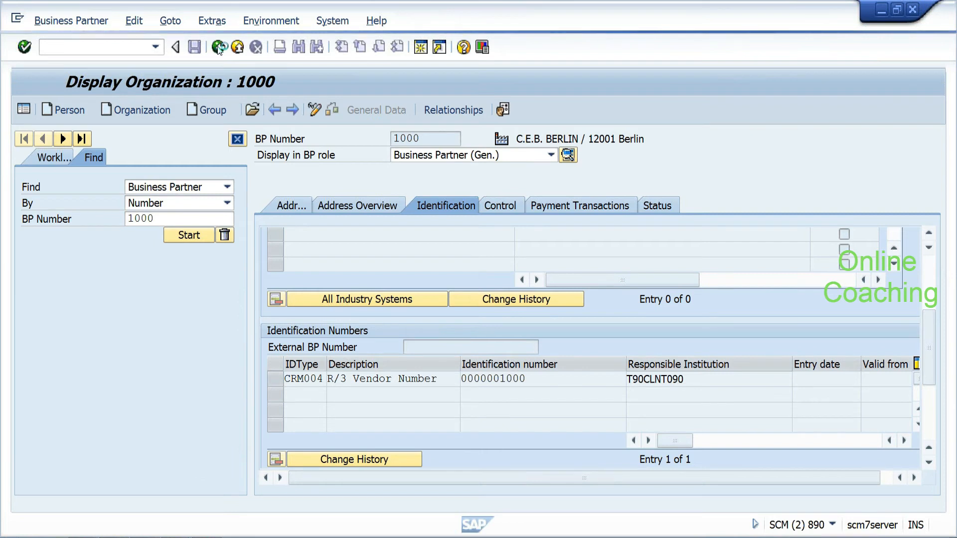
{"action": "left_click", "coordinate": [218, 47]}
{"action": "type", "text": "spro"}
{"action": "key", "text": "Return"}
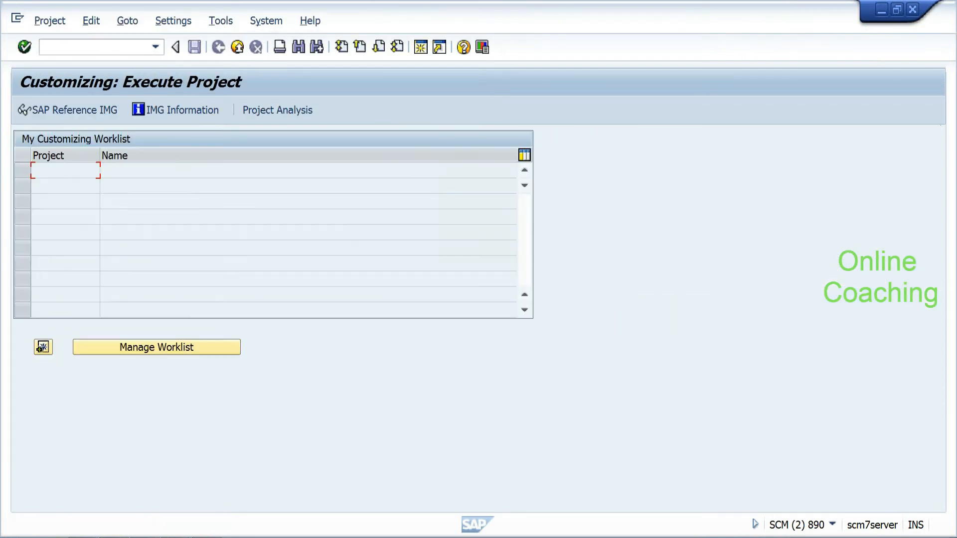
{"action": "left_click", "coordinate": [70, 107]}
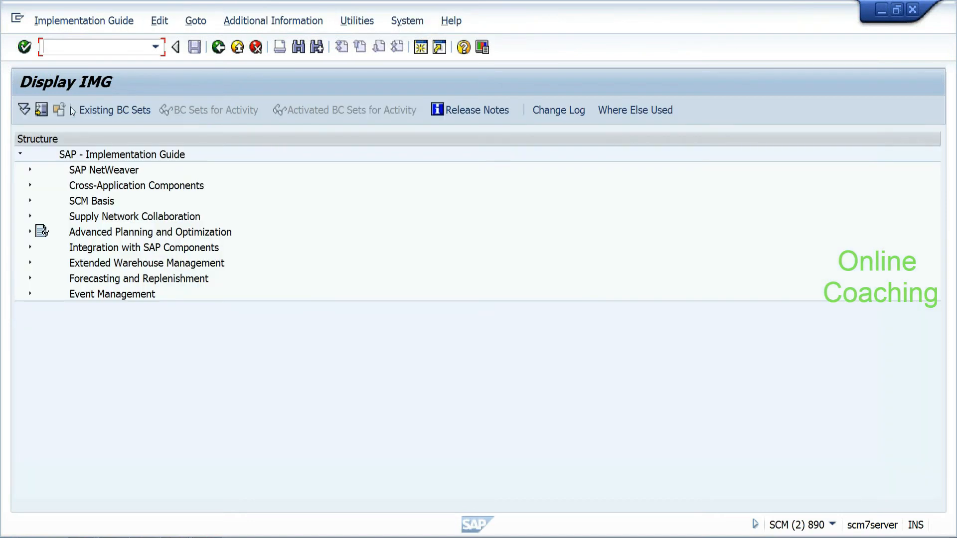
Step: Expand Extended Warehouse Management with its Master Data node, plus Advanced Planning and Optimization, and look through their entries
{"action": "left_click", "coordinate": [30, 264]}
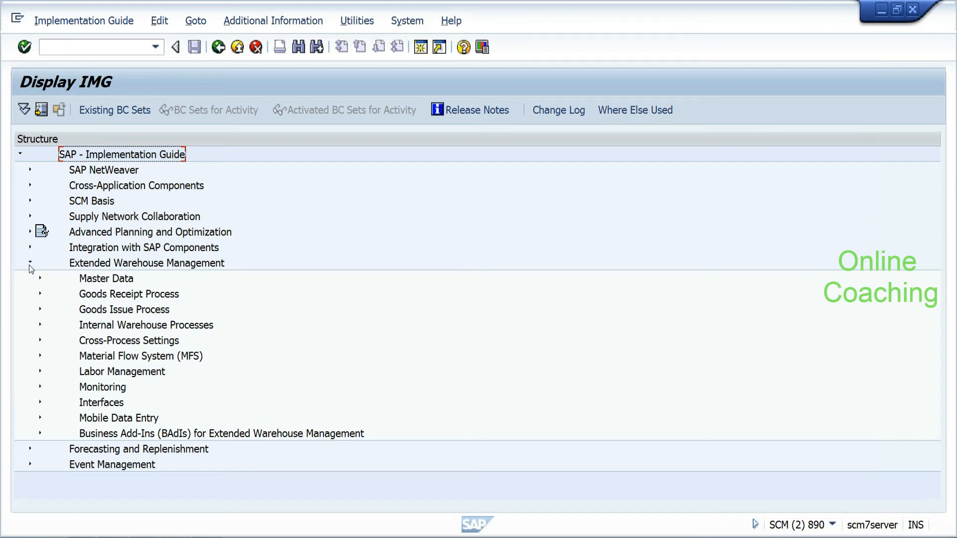
{"action": "left_click", "coordinate": [40, 279]}
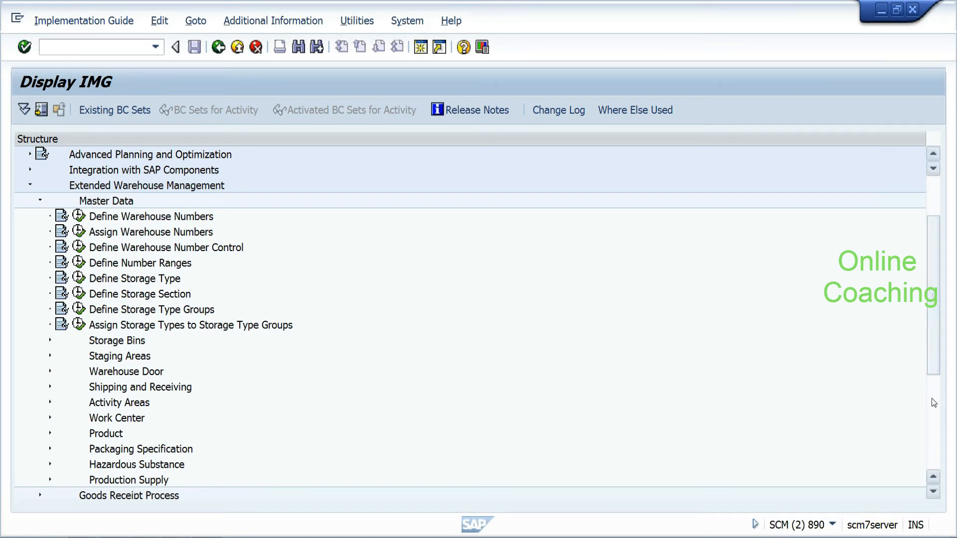
{"action": "left_click_drag", "start_coordinate": [935, 370], "coordinate": [935, 466]}
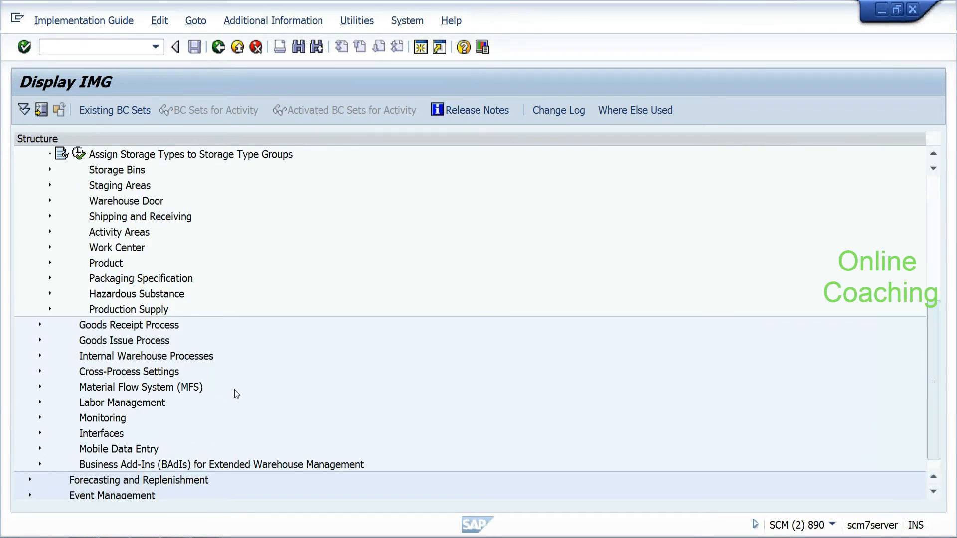
{"action": "left_click_drag", "start_coordinate": [932, 356], "coordinate": [933, 231]}
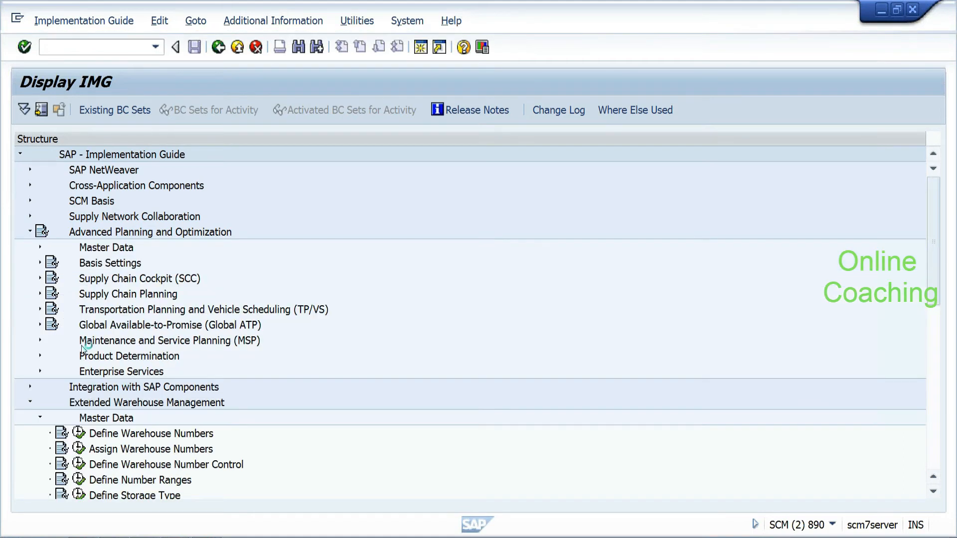
{"action": "left_click_drag", "start_coordinate": [933, 299], "coordinate": [935, 459]}
Step: Check the Product node under Master Data in Business Add-Ins (BAdIs) for Extended Warehouse Management, and collapse it again
{"action": "left_click", "coordinate": [41, 465]}
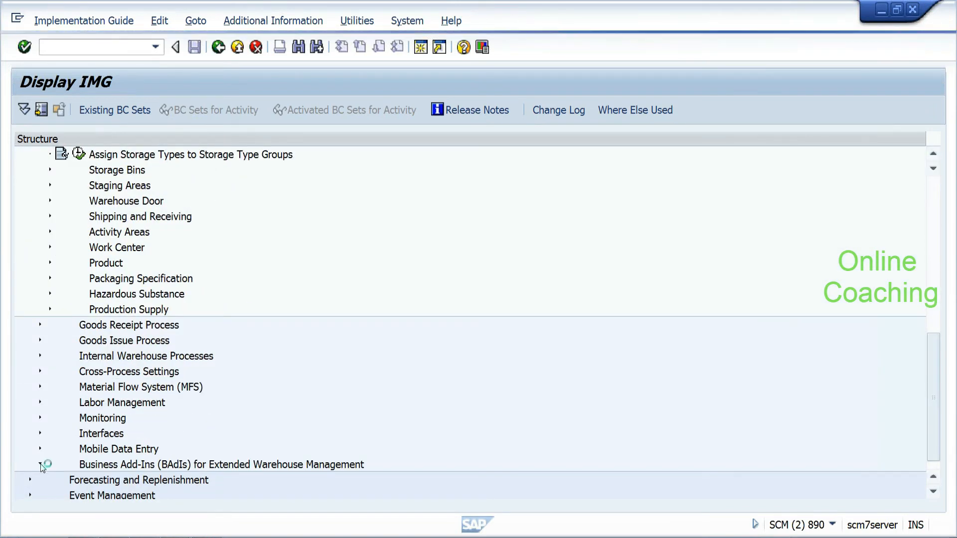
{"action": "left_click", "coordinate": [51, 356]}
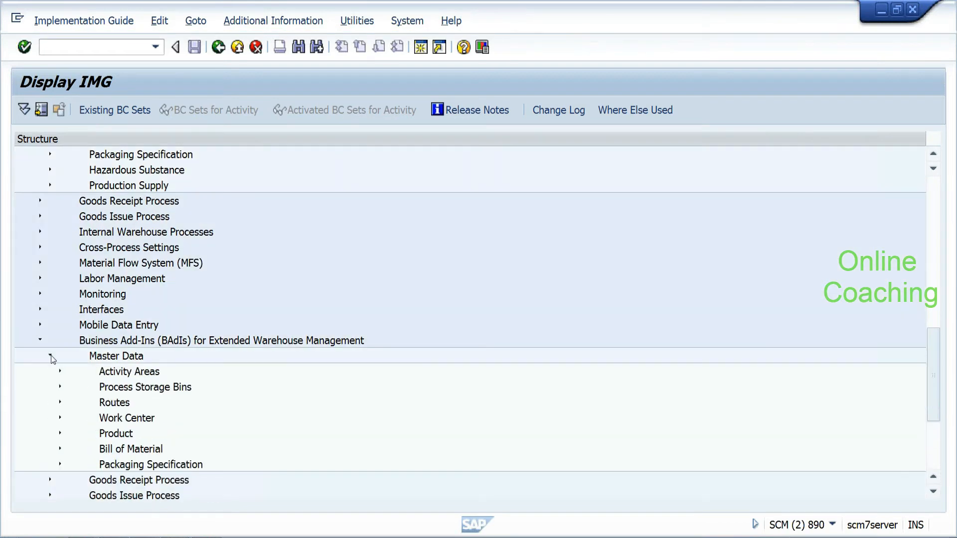
{"action": "left_click", "coordinate": [60, 433]}
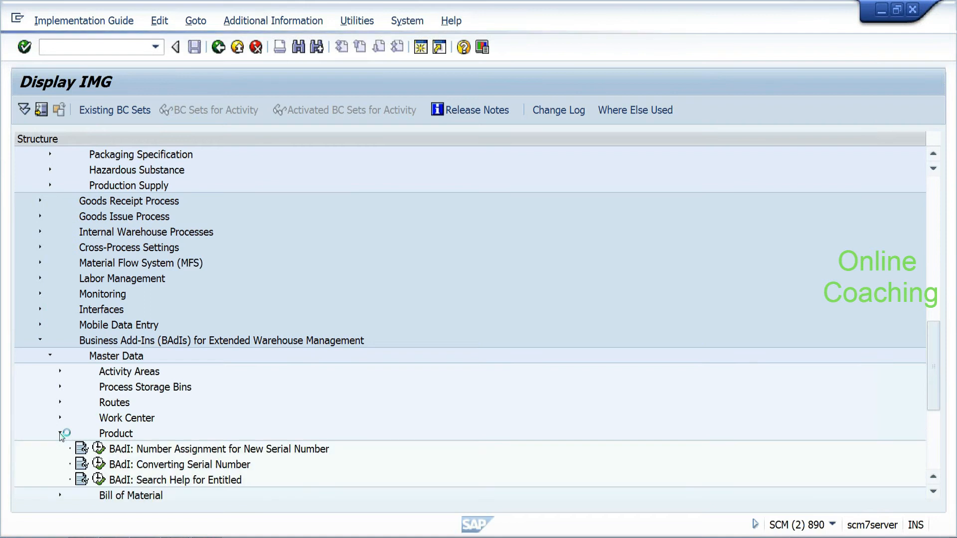
{"action": "left_click", "coordinate": [59, 433]}
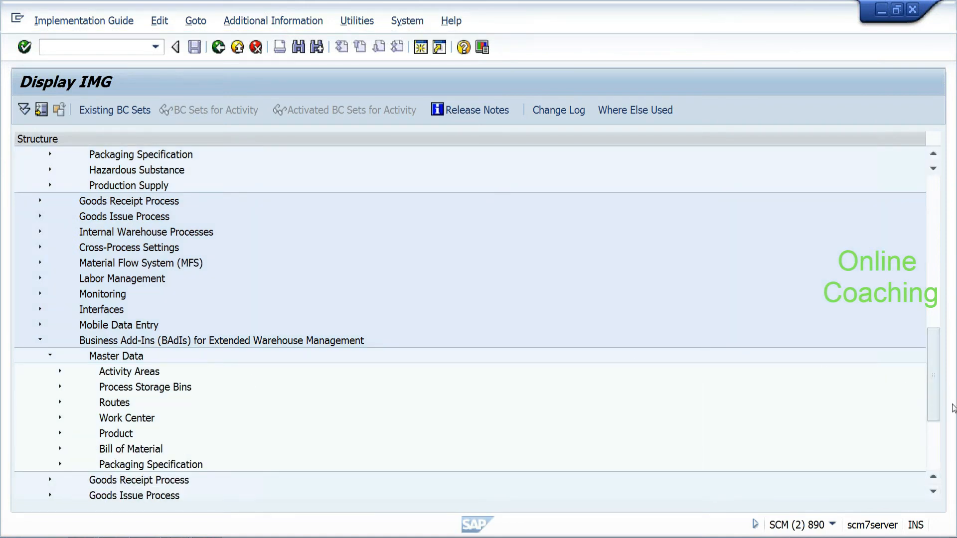
{"action": "scroll", "coordinate": [935, 402], "scroll_direction": "down", "scroll_amount": 1}
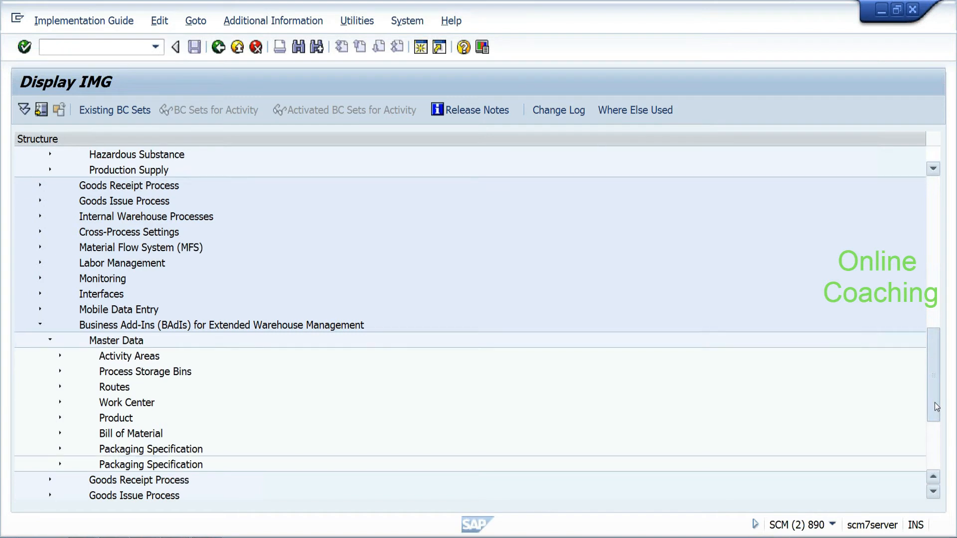
{"action": "scroll", "coordinate": [934, 404], "scroll_direction": "down", "scroll_amount": 1}
{"action": "left_click_drag", "start_coordinate": [934, 408], "coordinate": [937, 349]}
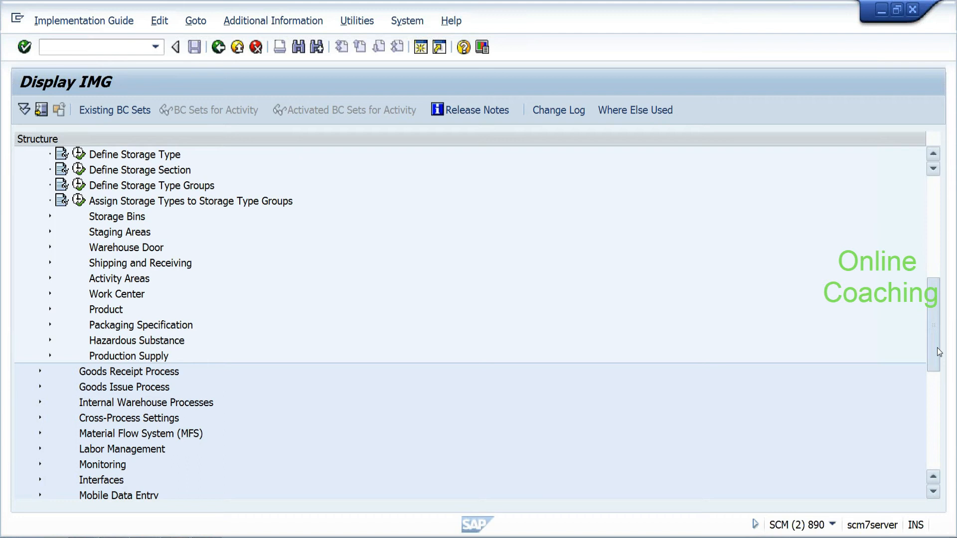
{"action": "left_click_drag", "start_coordinate": [937, 347], "coordinate": [916, 252]}
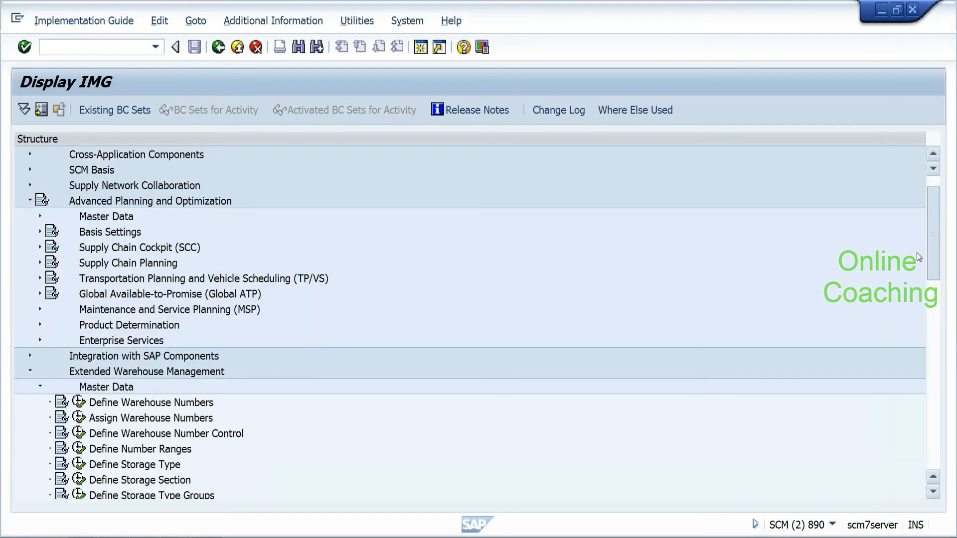
Step: Open the BAdI Builder, transaction SE18, in a new session
{"action": "left_click", "coordinate": [132, 50]}
{"action": "type", "text": "/ose18"}
{"action": "key", "text": "Return"}
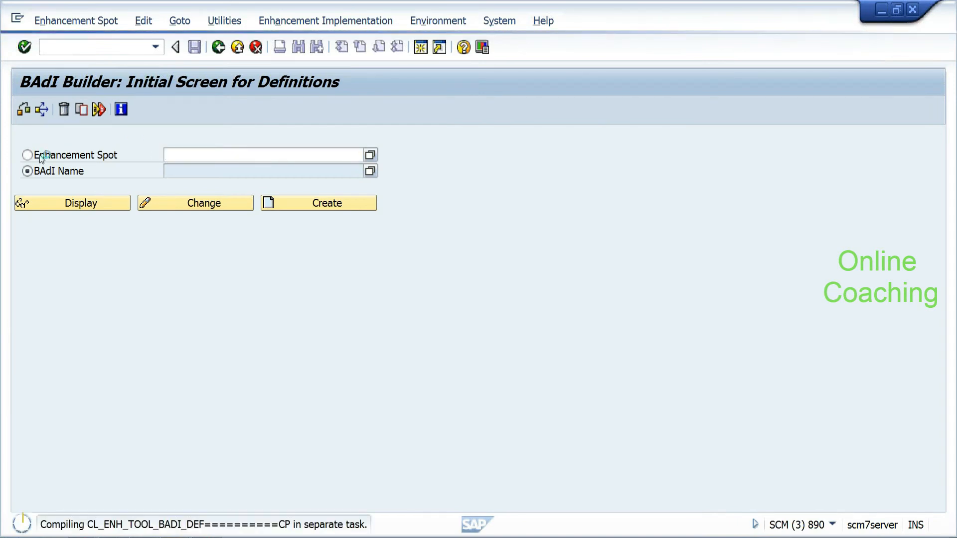
Step: Switch back to the IMG session and look over the Extended Warehouse Management master data activities
{"action": "key", "text": "alt+Tab"}
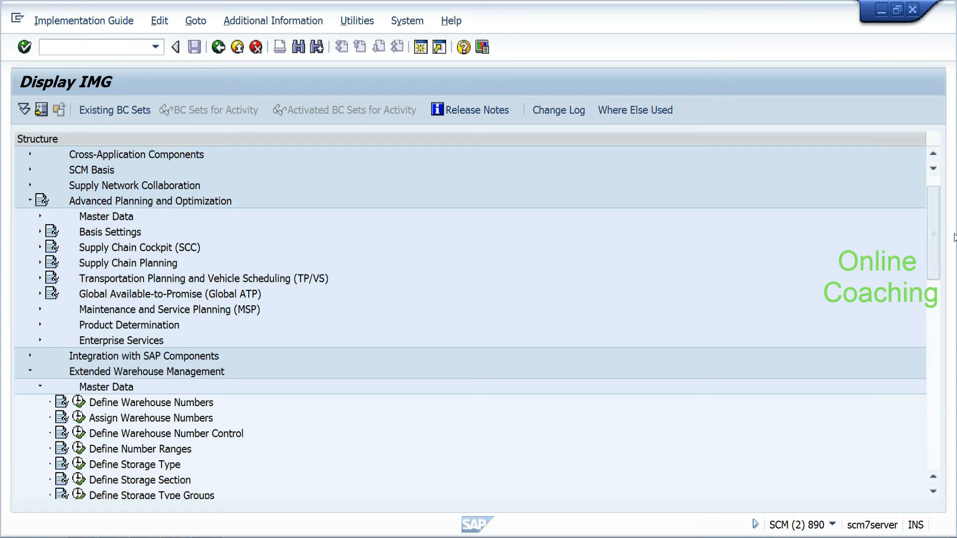
{"action": "scroll", "coordinate": [935, 248], "scroll_direction": "down", "scroll_amount": 1}
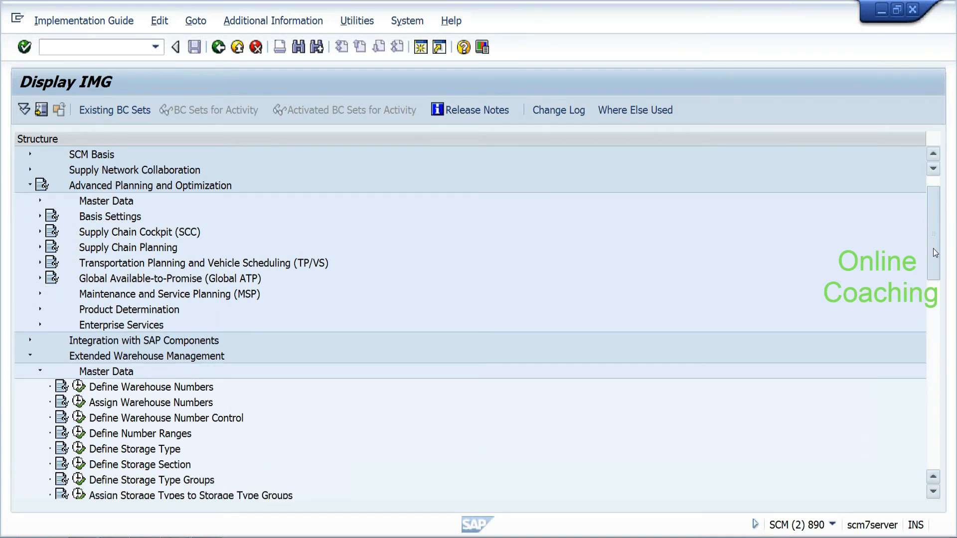
{"action": "scroll", "coordinate": [933, 248], "scroll_direction": "down", "scroll_amount": 1}
{"action": "left_click_drag", "start_coordinate": [934, 253], "coordinate": [929, 295]}
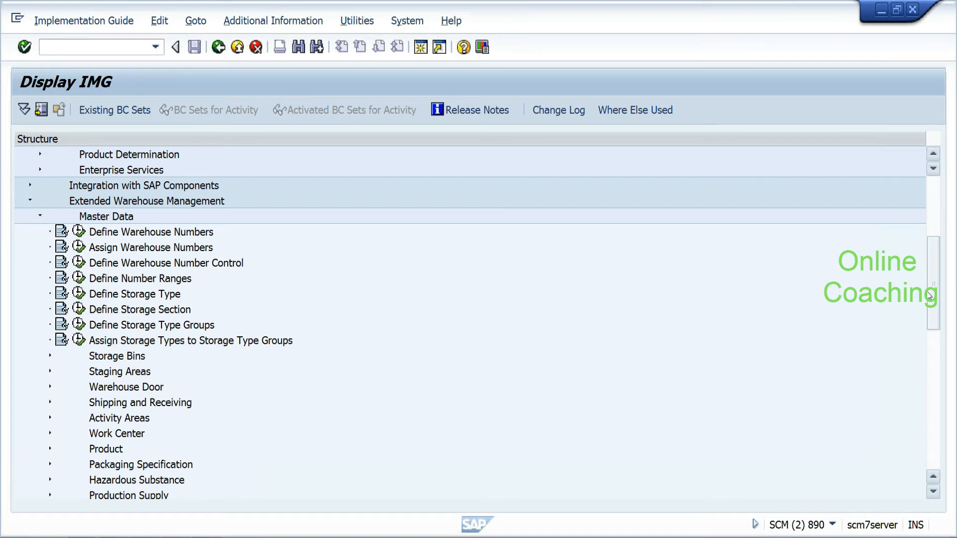
Step: Return to the BAdI Builder and search for BAdI definitions matching *cif*
{"action": "key", "text": "alt+Tab"}
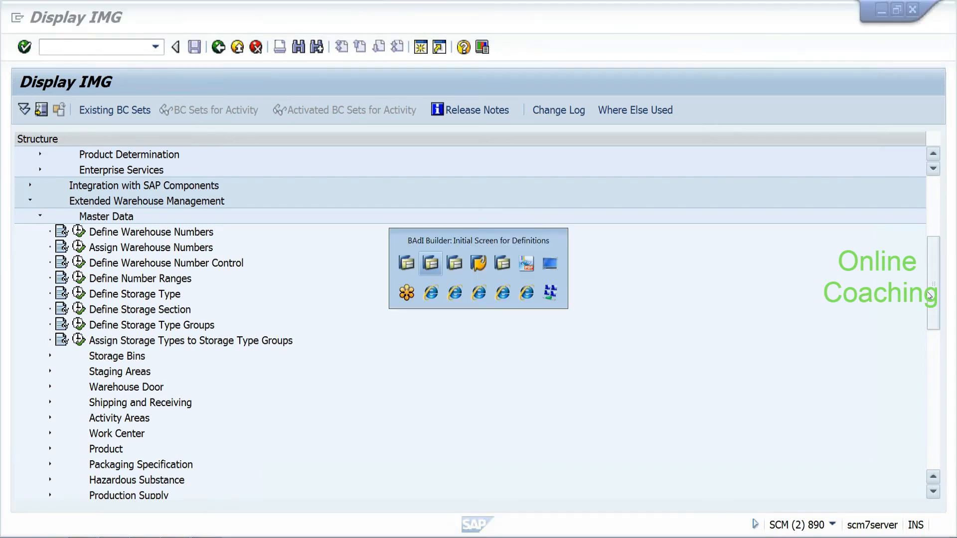
{"action": "type", "text": "*cif"}
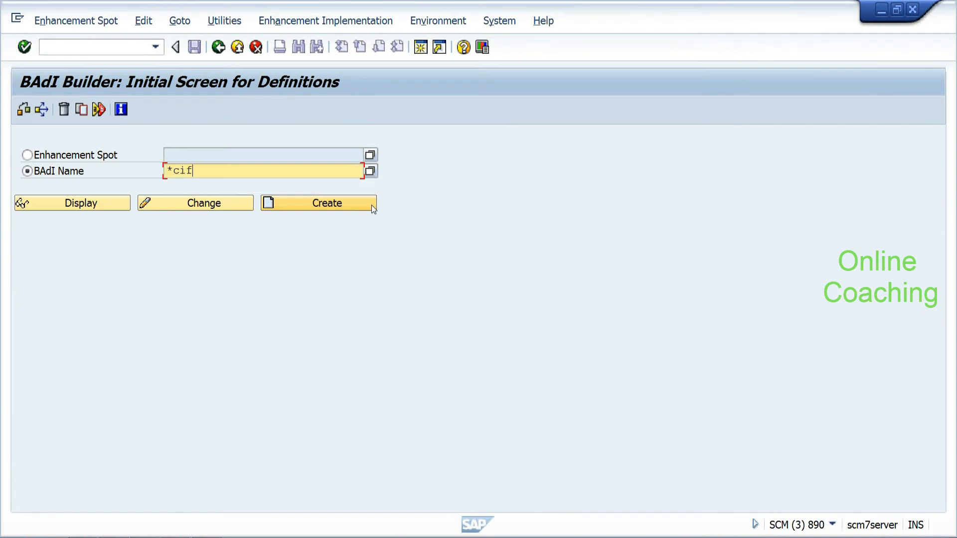
{"action": "type", "text": "*"}
{"action": "left_click", "coordinate": [370, 171]}
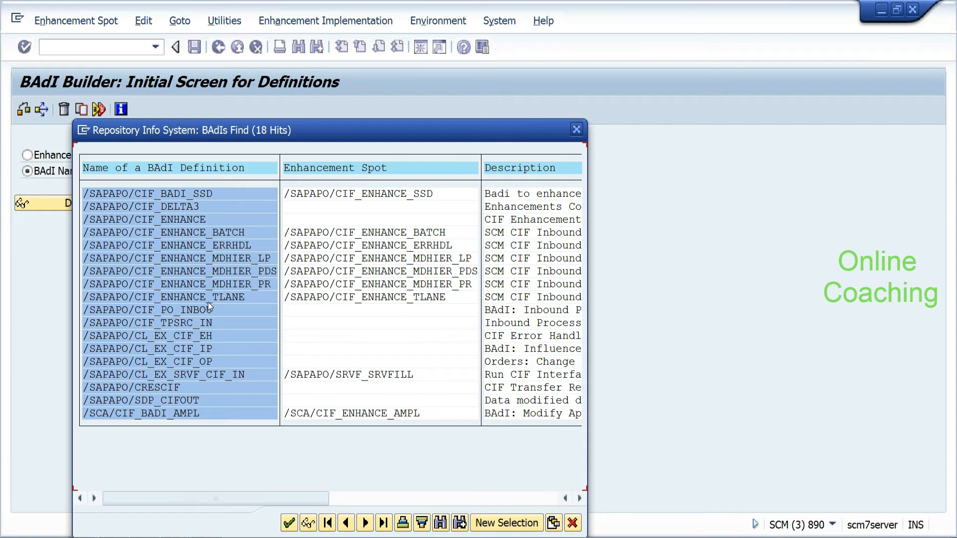
Step: Examine the descriptions of the listed CIF BAdI definitions, including /SAPAPO/CL_EX_CIF_EH, and close the list without choosing one
{"action": "left_click", "coordinate": [208, 336]}
{"action": "left_click", "coordinate": [578, 499]}
{"action": "left_click", "coordinate": [578, 499]}
{"action": "left_click", "coordinate": [578, 498]}
{"action": "left_click", "coordinate": [578, 499]}
{"action": "left_click", "coordinate": [578, 498]}
{"action": "left_click", "coordinate": [578, 498]}
{"action": "left_click", "coordinate": [578, 498]}
{"action": "left_click", "coordinate": [578, 498]}
{"action": "left_click", "coordinate": [578, 499]}
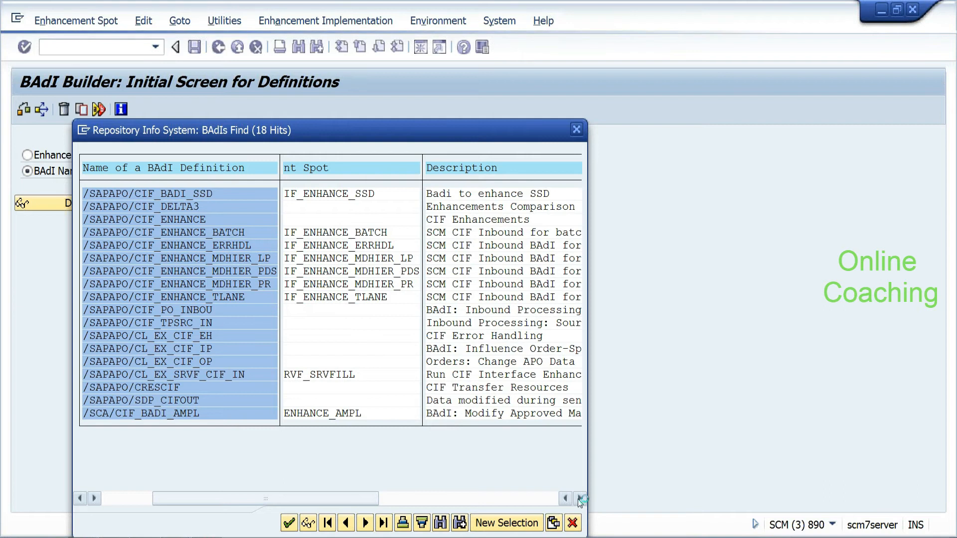
{"action": "left_click", "coordinate": [578, 499]}
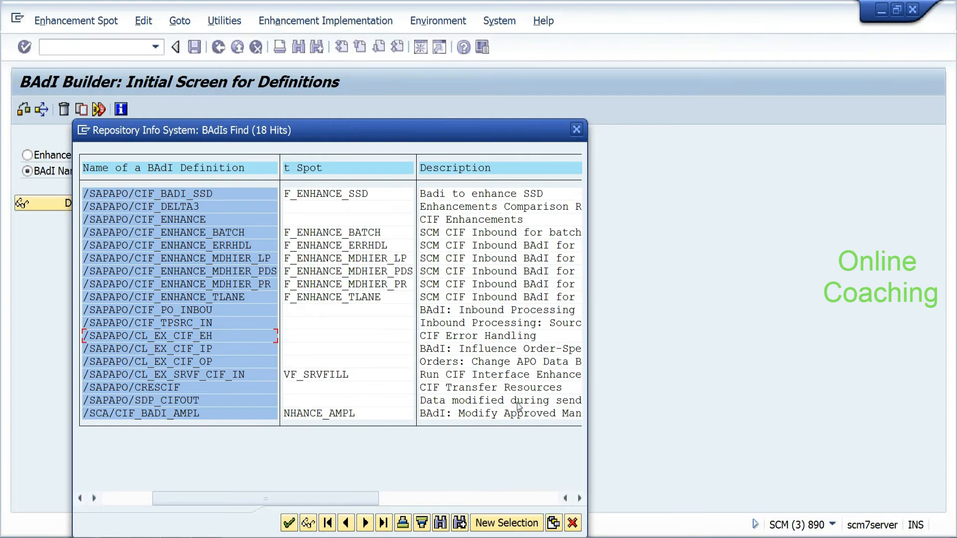
{"action": "left_click_drag", "start_coordinate": [524, 402], "coordinate": [559, 403]}
{"action": "left_click", "coordinate": [574, 525]}
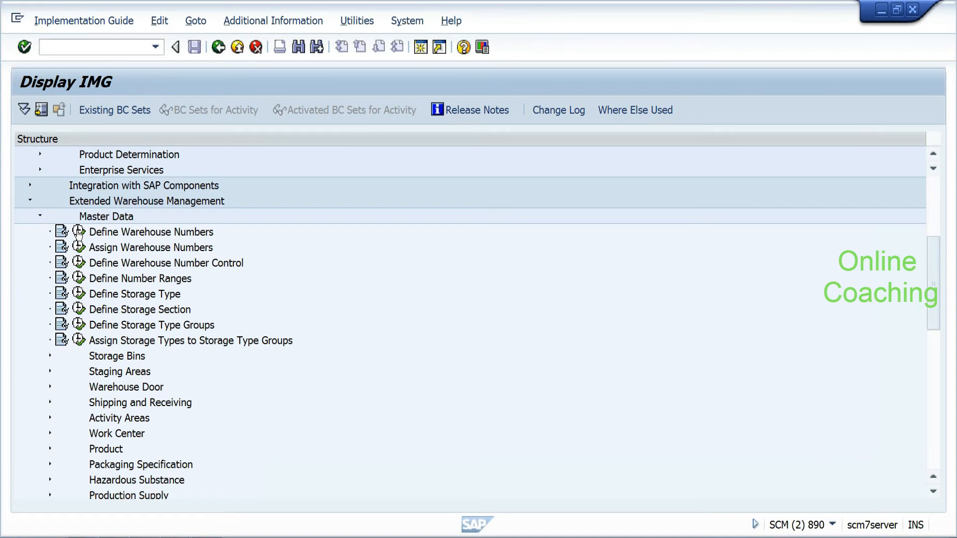
Step: Open the warehouse number definitions in EWM customizing, view the details of EWM2 and EHYD, and return to the IMG structure
{"action": "left_click", "coordinate": [78, 232]}
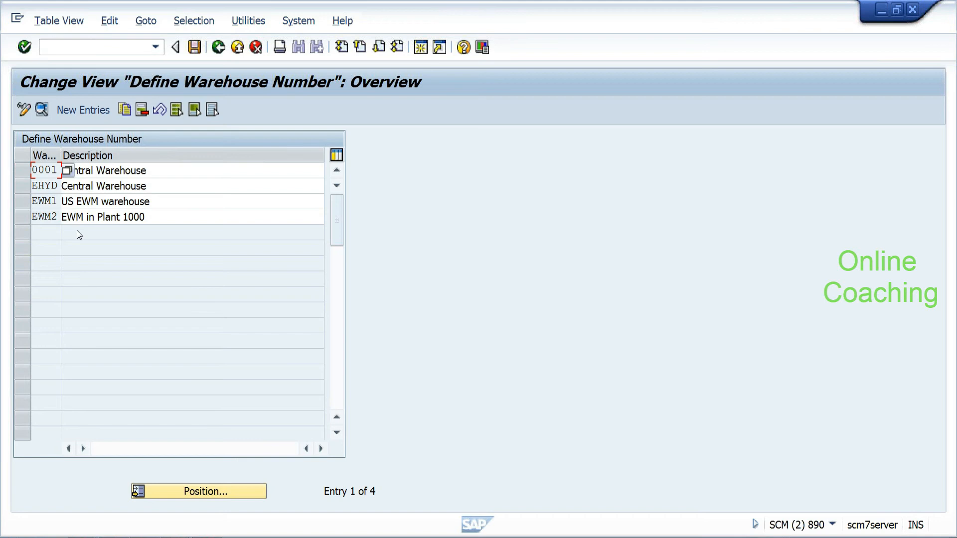
{"action": "double_click", "coordinate": [76, 230]}
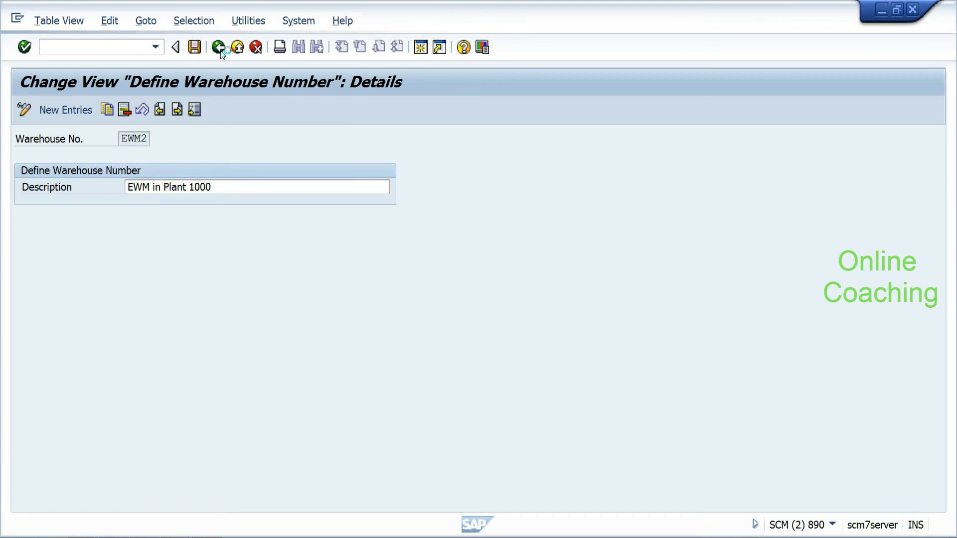
{"action": "left_click", "coordinate": [45, 185]}
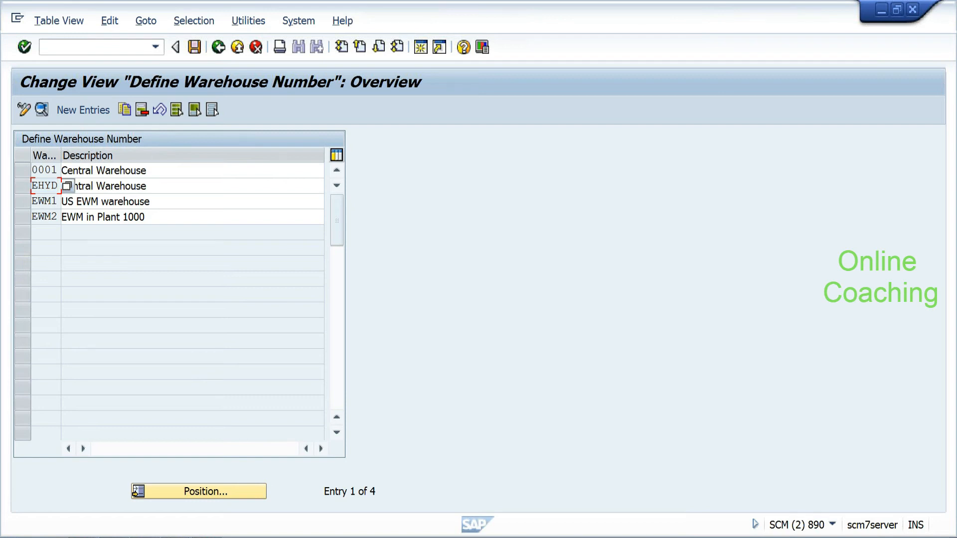
{"action": "double_click", "coordinate": [46, 187]}
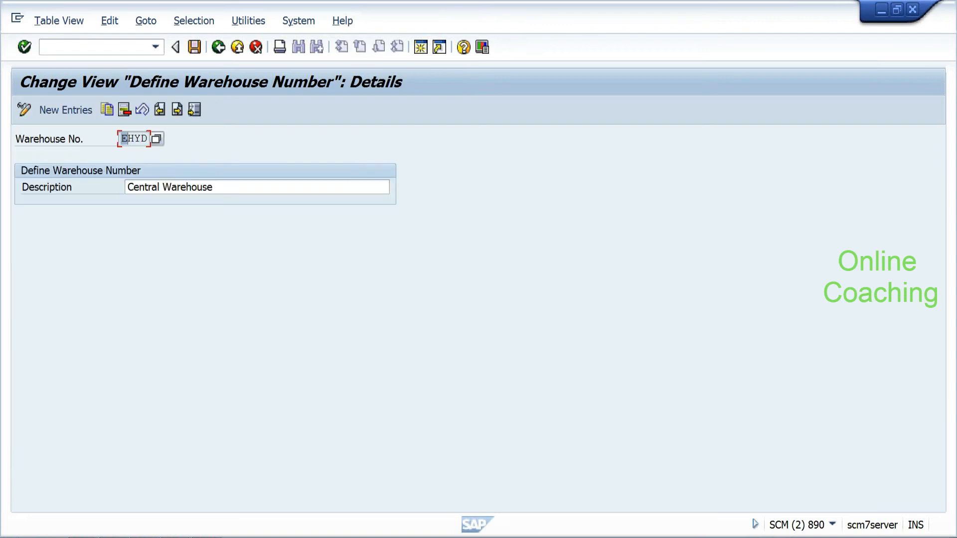
{"action": "left_click", "coordinate": [219, 48]}
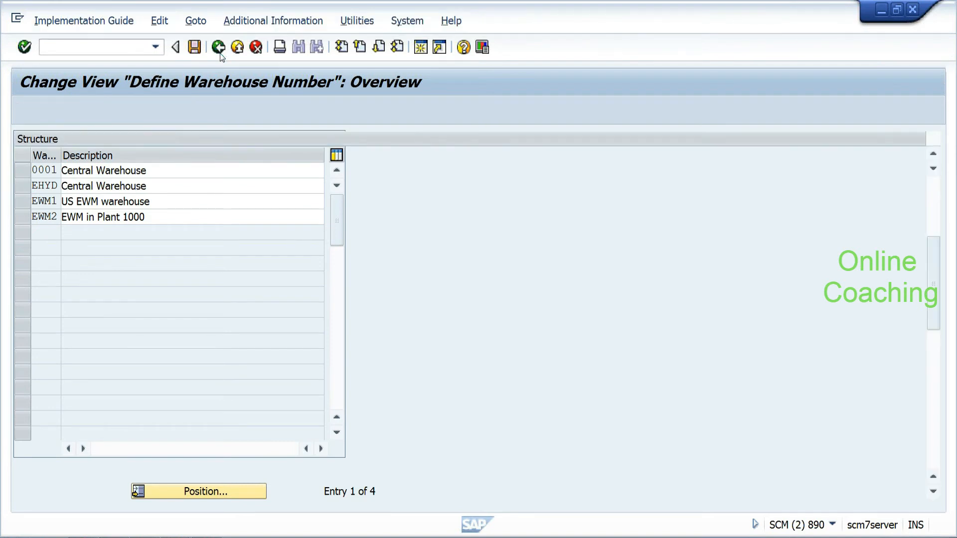
{"action": "left_click_drag", "start_coordinate": [933, 272], "coordinate": [935, 244]}
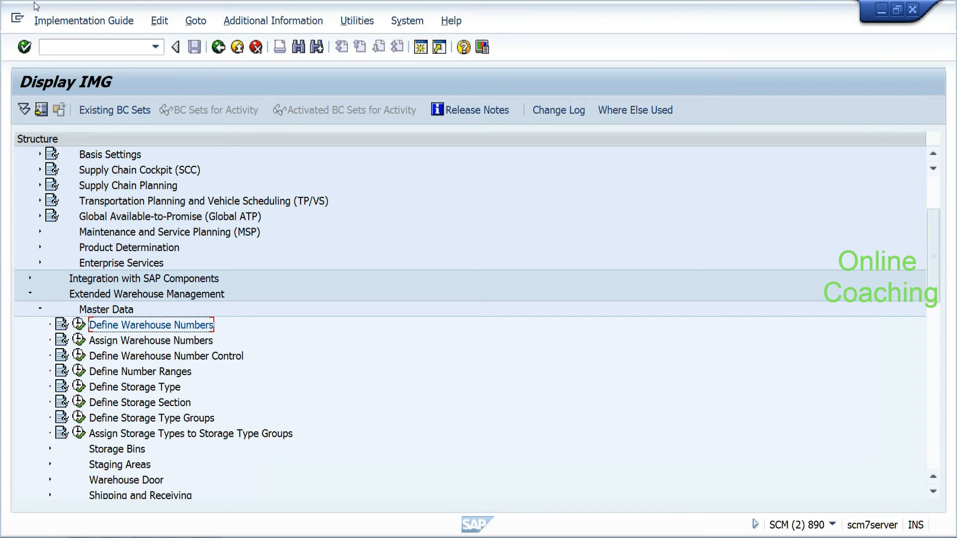
Step: Open Maintain Supply Chain Unit (/SCMB/SCUMAIN) from the EWM master data in a new session and list the available supply chain units
{"action": "left_click", "coordinate": [16, 18]}
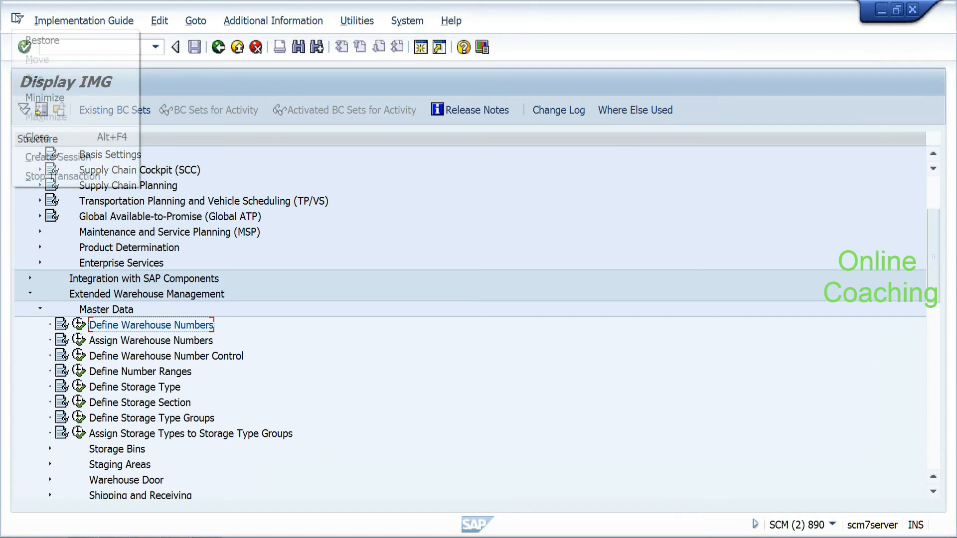
{"action": "left_click", "coordinate": [39, 154]}
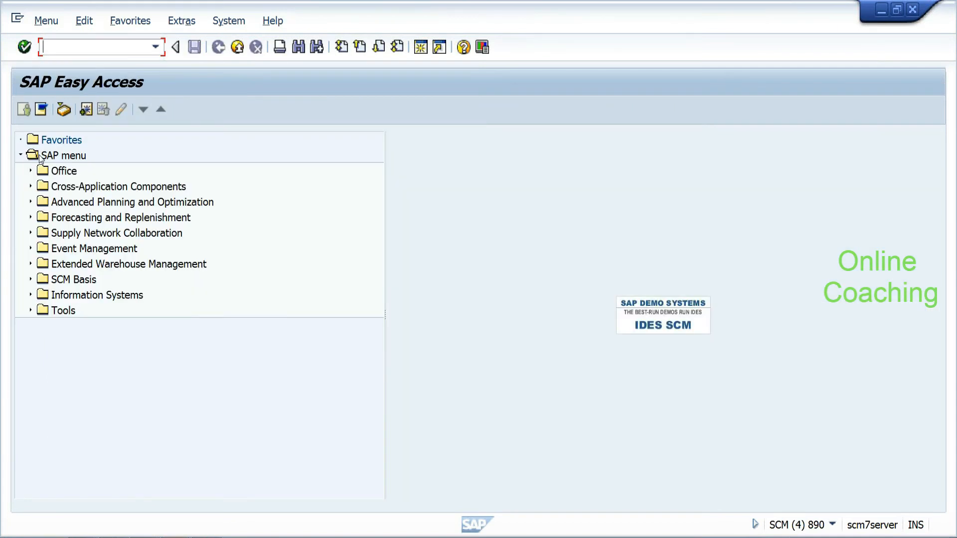
{"action": "left_click", "coordinate": [31, 264]}
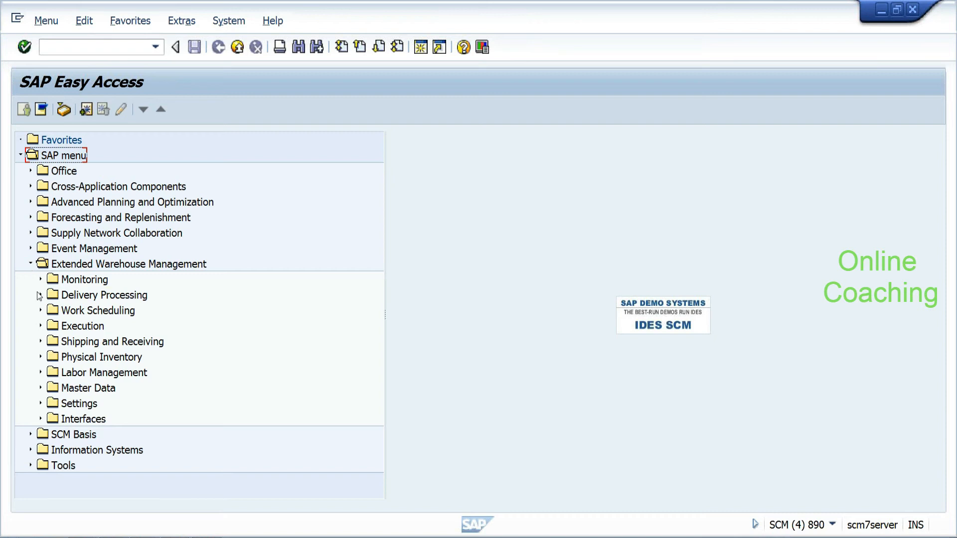
{"action": "left_click", "coordinate": [40, 388]}
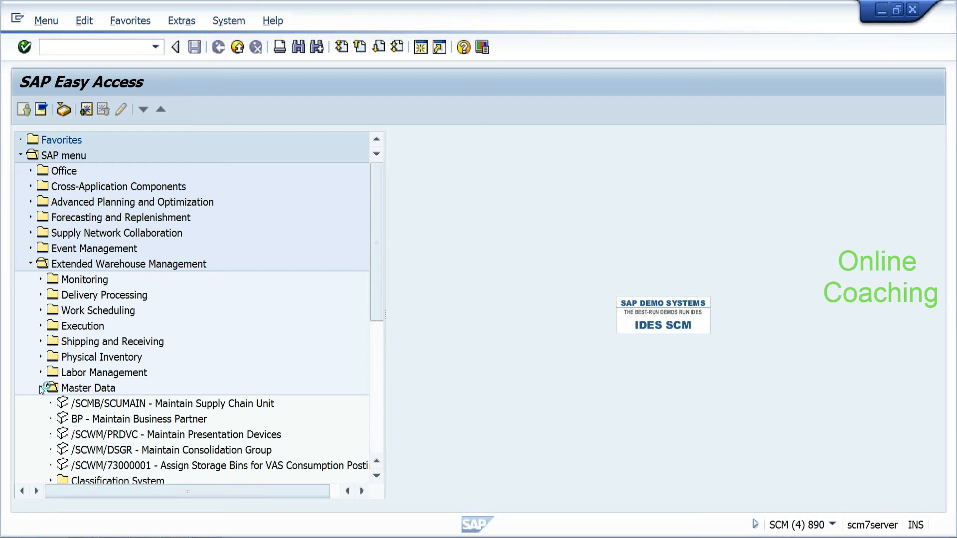
{"action": "double_click", "coordinate": [126, 405]}
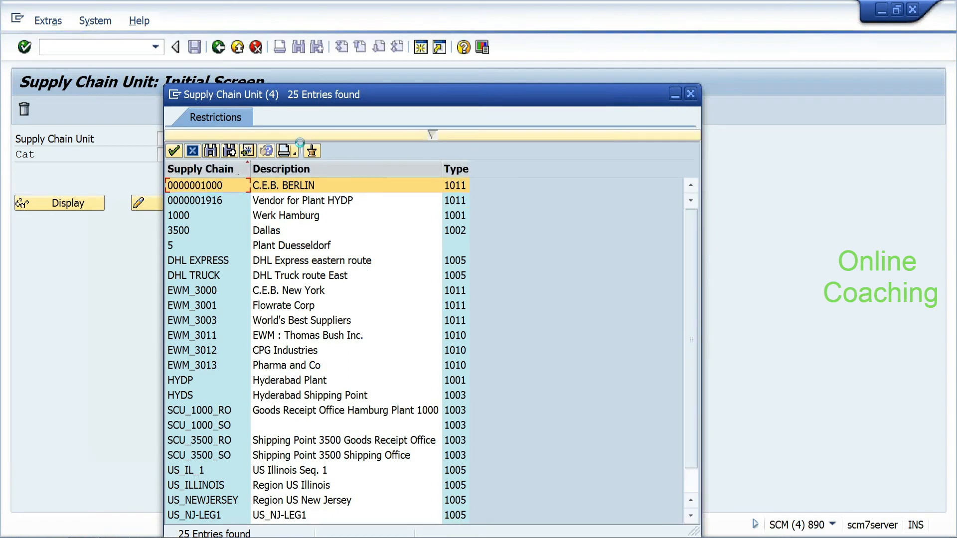
Step: Pick supply chain unit HYDP (Hyderabad Plant, category 1001) from the value list and open it in display mode
{"action": "scroll", "coordinate": [692, 455], "scroll_direction": "down", "scroll_amount": 1}
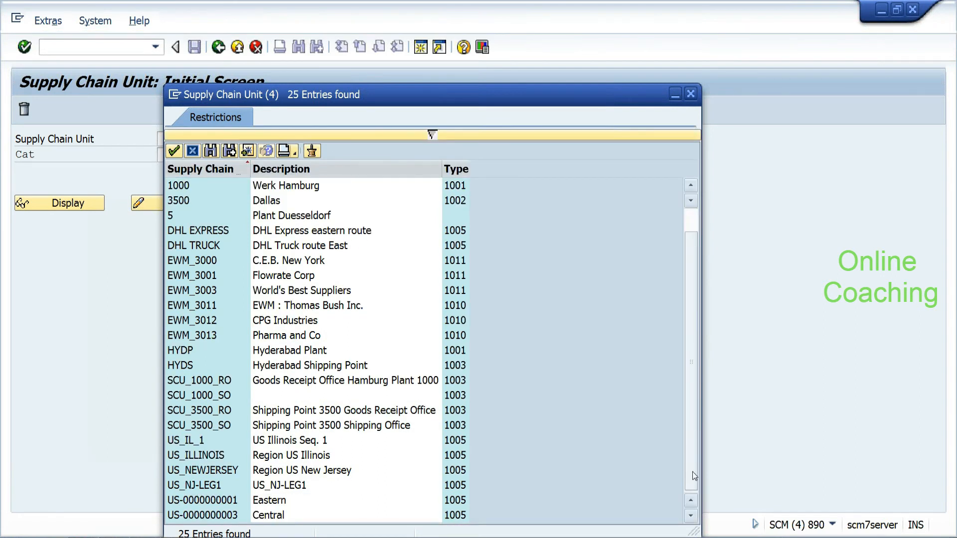
{"action": "double_click", "coordinate": [177, 351]}
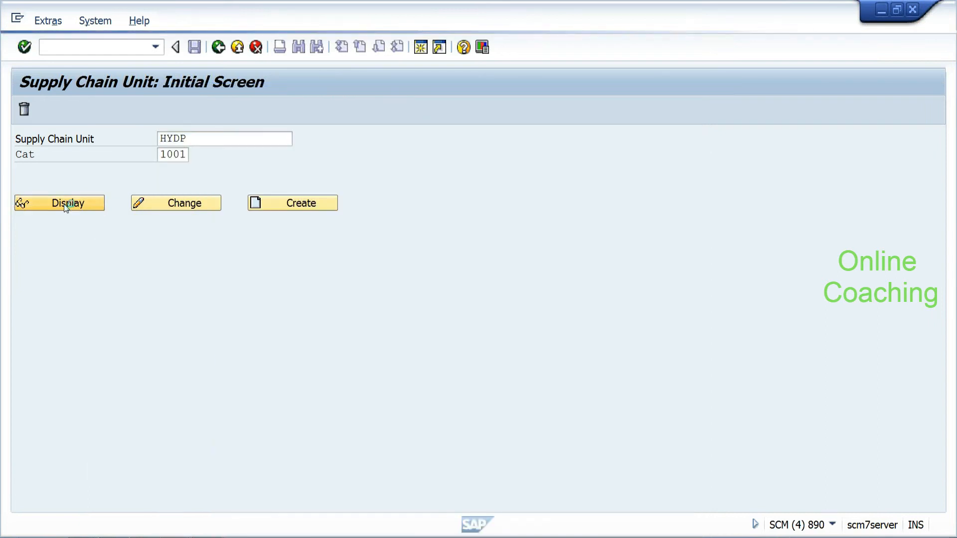
{"action": "left_click", "coordinate": [66, 204]}
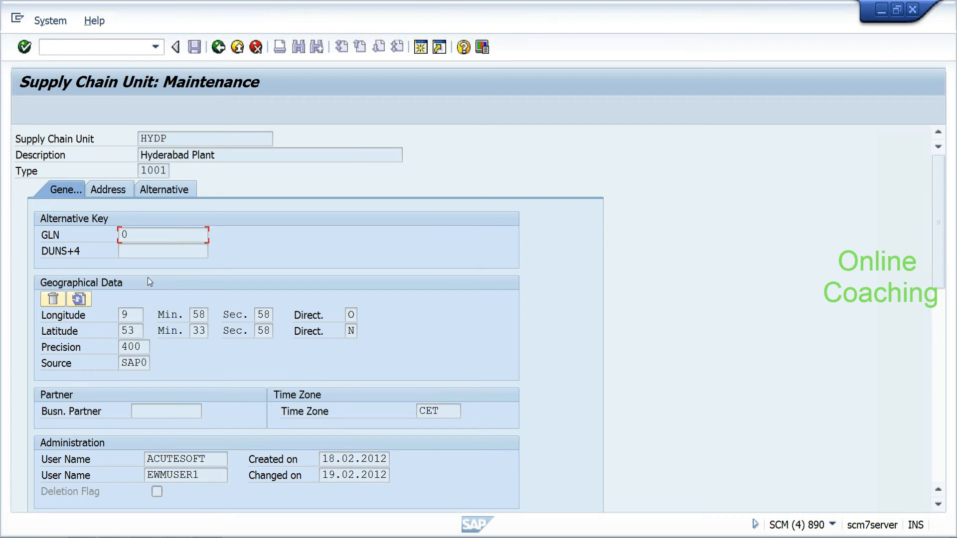
Step: Examine the general data of supply chain unit HYDP, including its geographical coordinates, precision and administration details
{"action": "left_click_drag", "start_coordinate": [937, 263], "coordinate": [938, 298]}
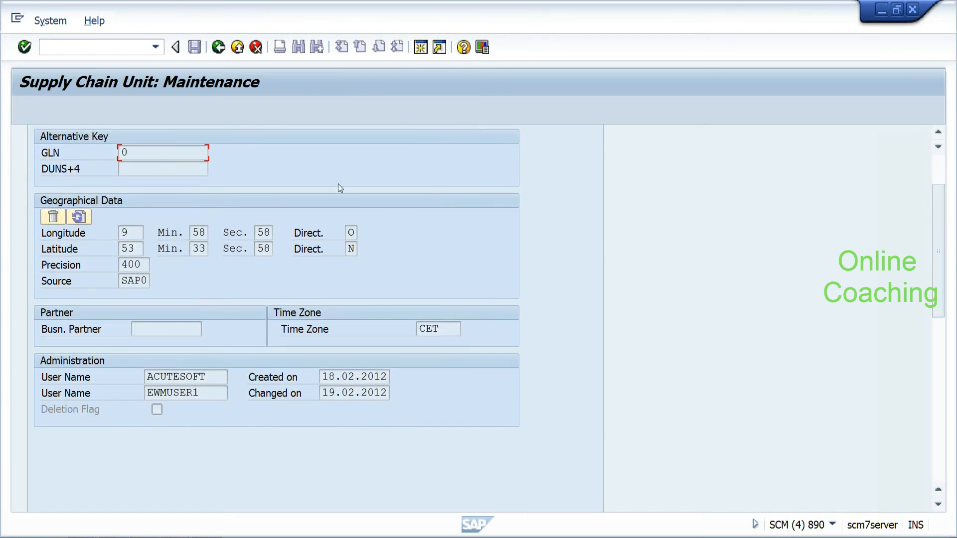
{"action": "left_click", "coordinate": [139, 234]}
{"action": "left_click", "coordinate": [129, 265]}
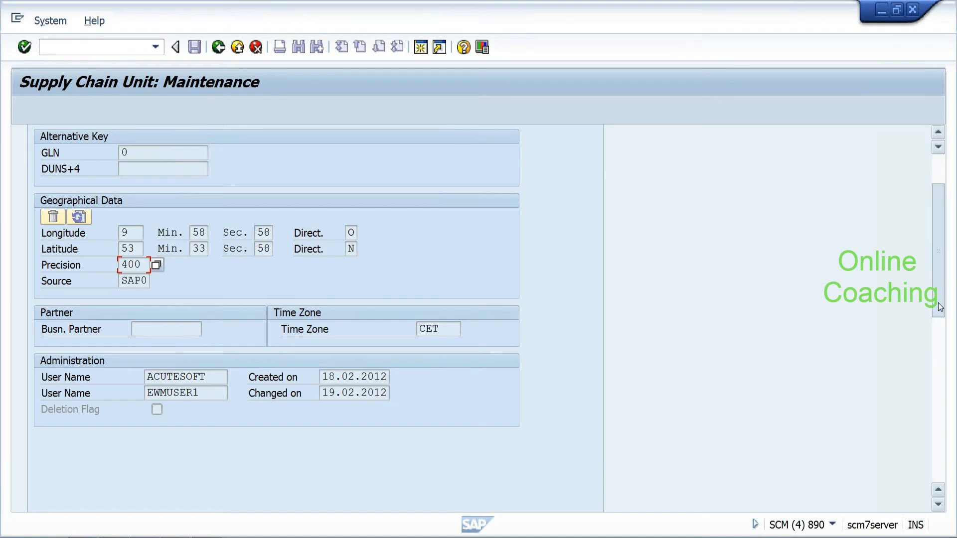
{"action": "left_click_drag", "start_coordinate": [939, 307], "coordinate": [939, 276]}
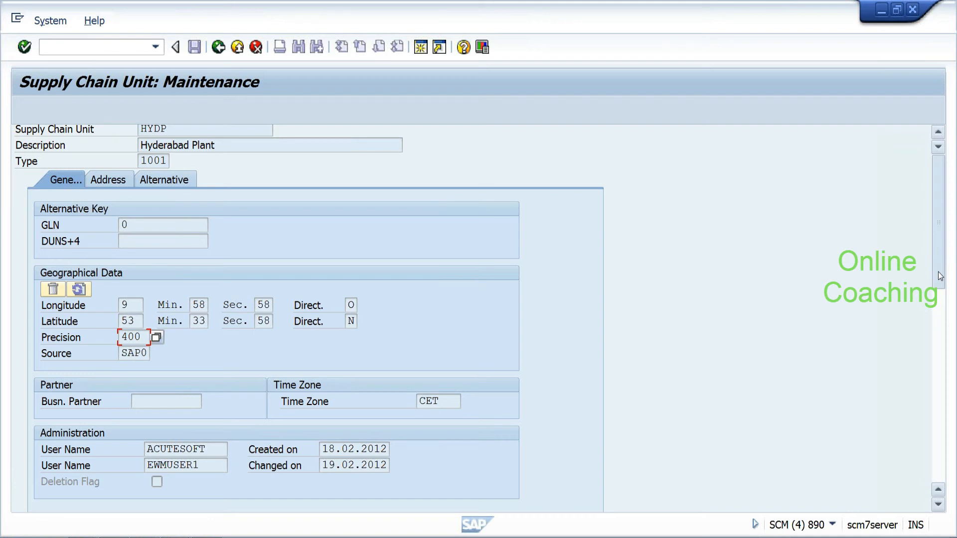
{"action": "left_click_drag", "start_coordinate": [940, 276], "coordinate": [940, 267]}
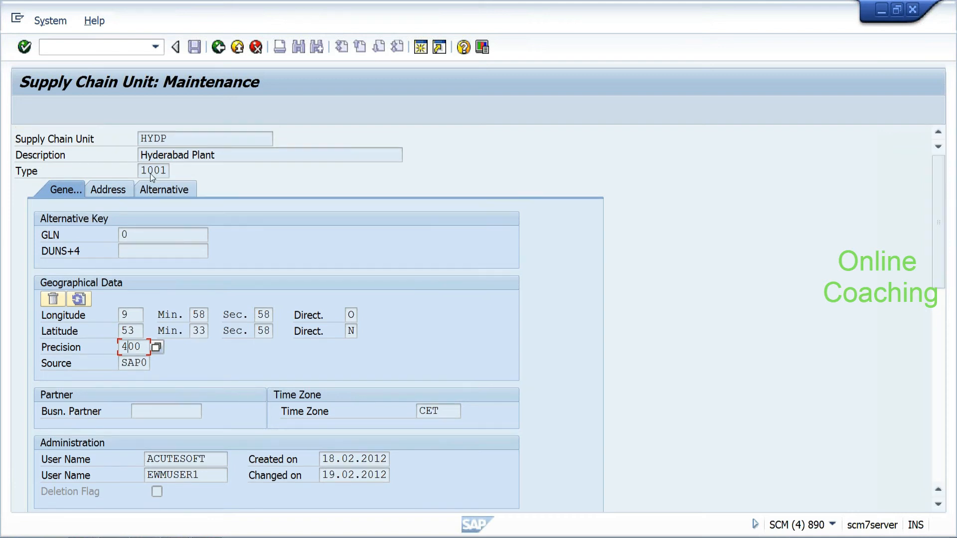
Step: View the address data of supply chain unit HYDP, and return to the SAP Easy Access menu
{"action": "left_click", "coordinate": [121, 188]}
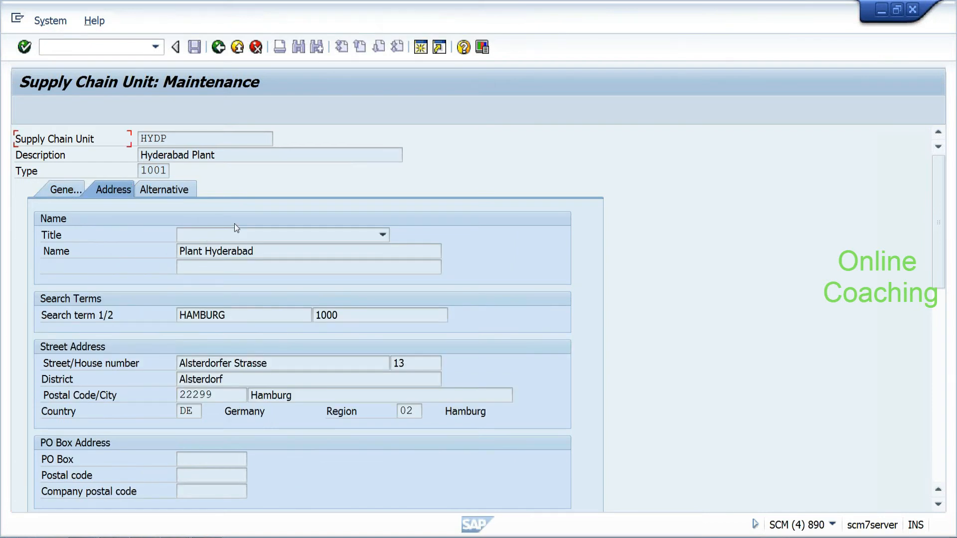
{"action": "left_click", "coordinate": [222, 52]}
{"action": "left_click", "coordinate": [221, 52]}
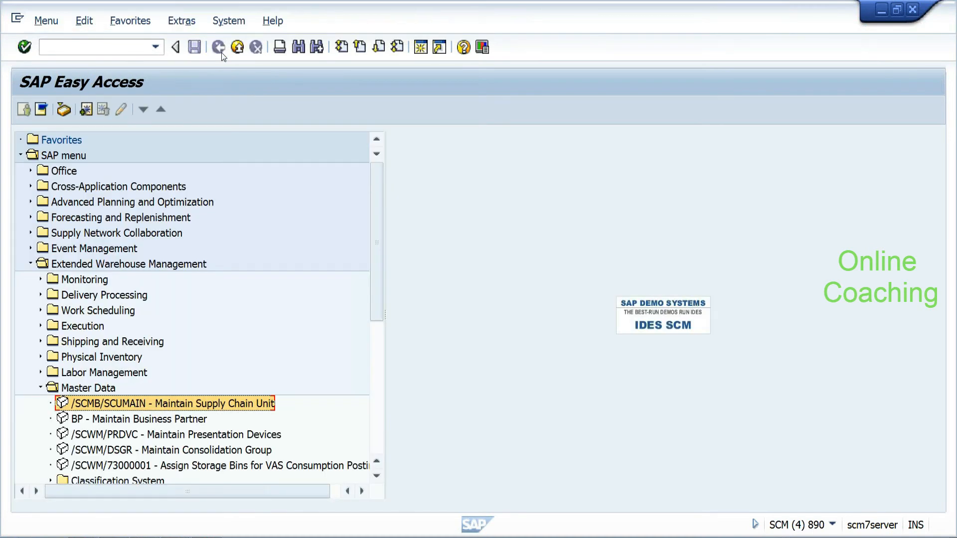
Step: Start Maintain Supply Chain Unit (/SCMB/SCUMAIN) from the Extended Warehouse Management master data
{"action": "left_click", "coordinate": [189, 264]}
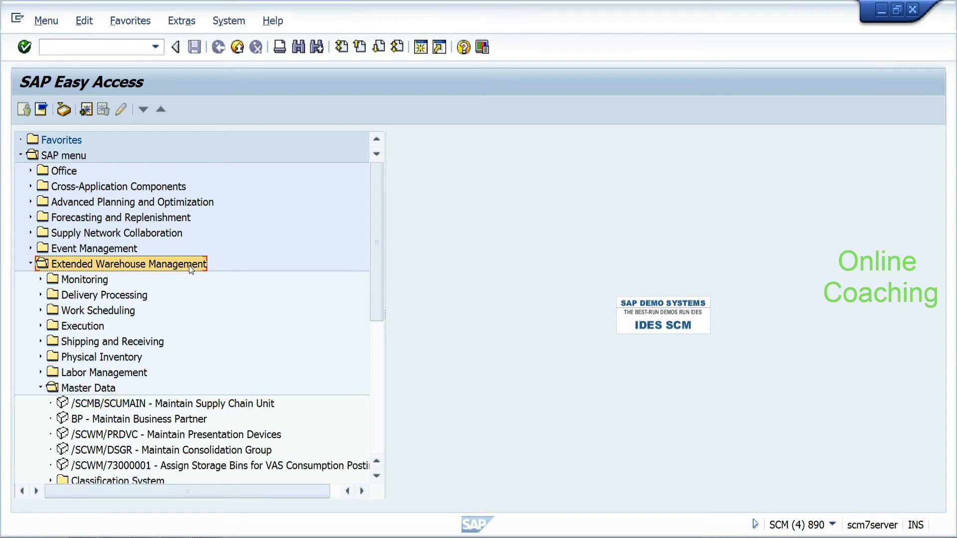
{"action": "left_click", "coordinate": [109, 390]}
{"action": "left_click", "coordinate": [112, 404]}
{"action": "double_click", "coordinate": [112, 404]}
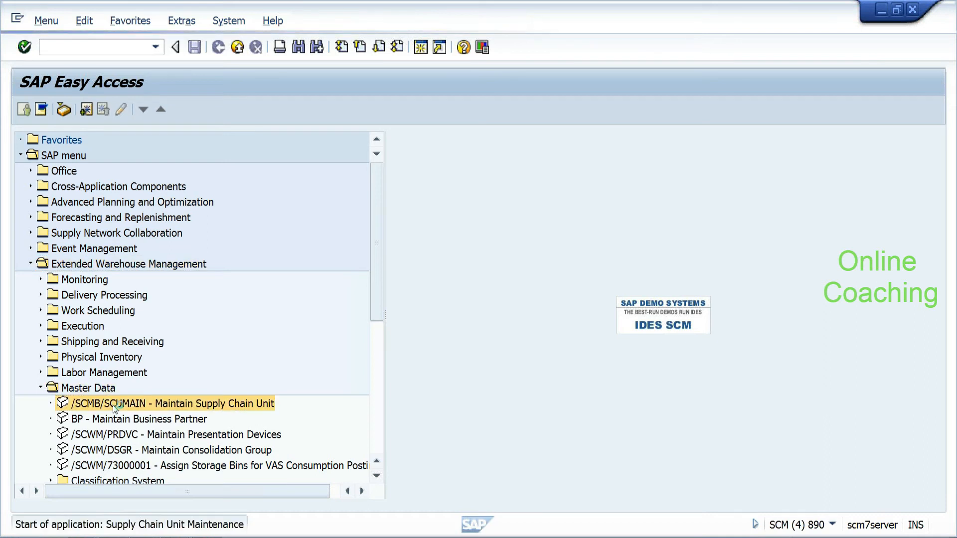
{"action": "key", "text": "Tab"}
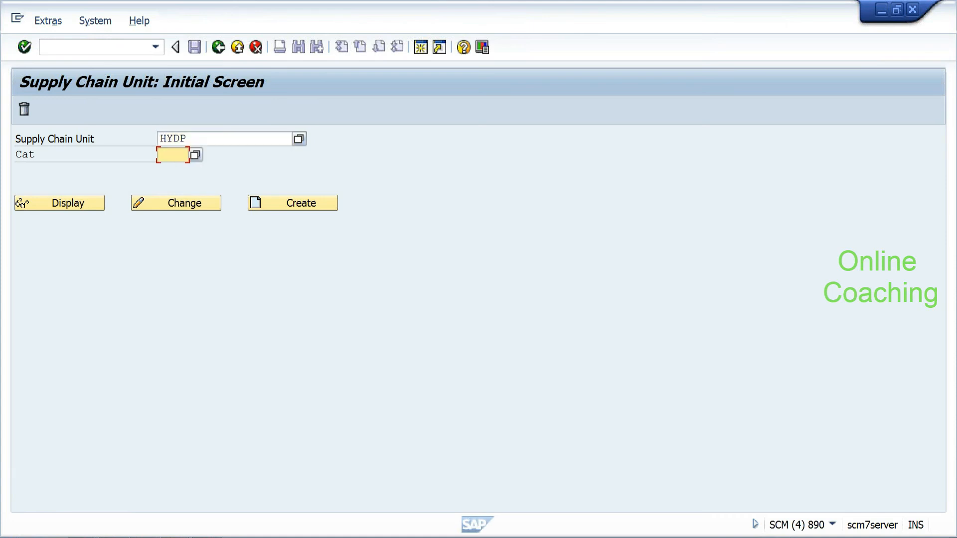
Step: Set the category to 1001 for supply chain unit HYDP and open the unit in display mode
{"action": "left_click", "coordinate": [180, 156]}
{"action": "left_click", "coordinate": [178, 169]}
{"action": "left_click", "coordinate": [197, 140]}
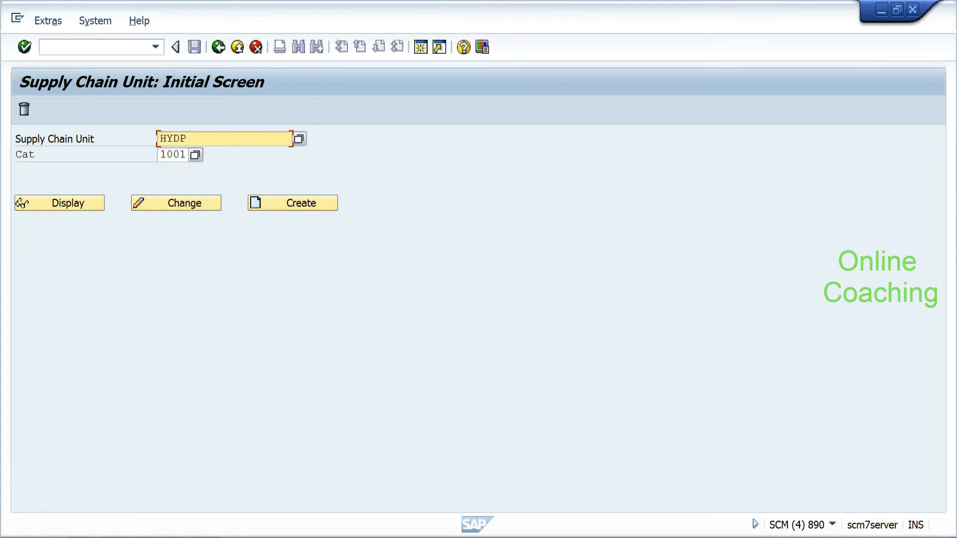
{"action": "left_click", "coordinate": [80, 204]}
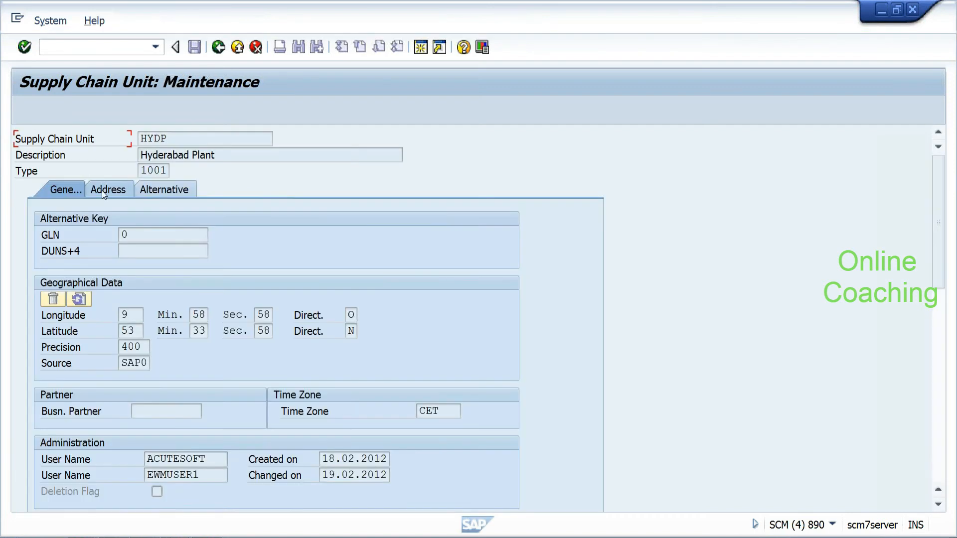
Step: Review the general, address and communication data of supply chain unit HYDP, and go back to SAP Easy Access
{"action": "left_click", "coordinate": [68, 191]}
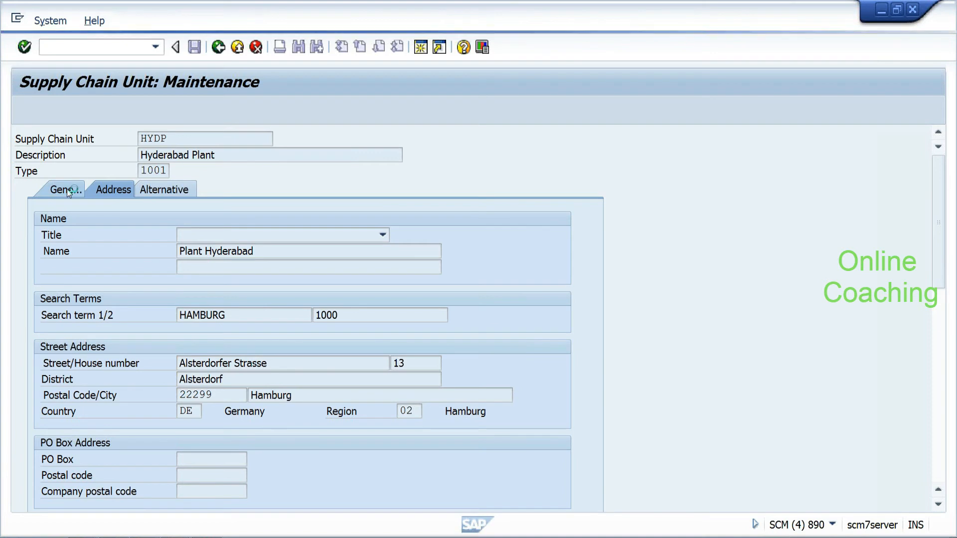
{"action": "mouse_move", "coordinate": [147, 459]}
{"action": "left_mouse_down"}
{"action": "mouse_move", "coordinate": [206, 459]}
{"action": "mouse_move", "coordinate": [148, 459]}
{"action": "left_mouse_up"}
{"action": "left_click", "coordinate": [121, 190]}
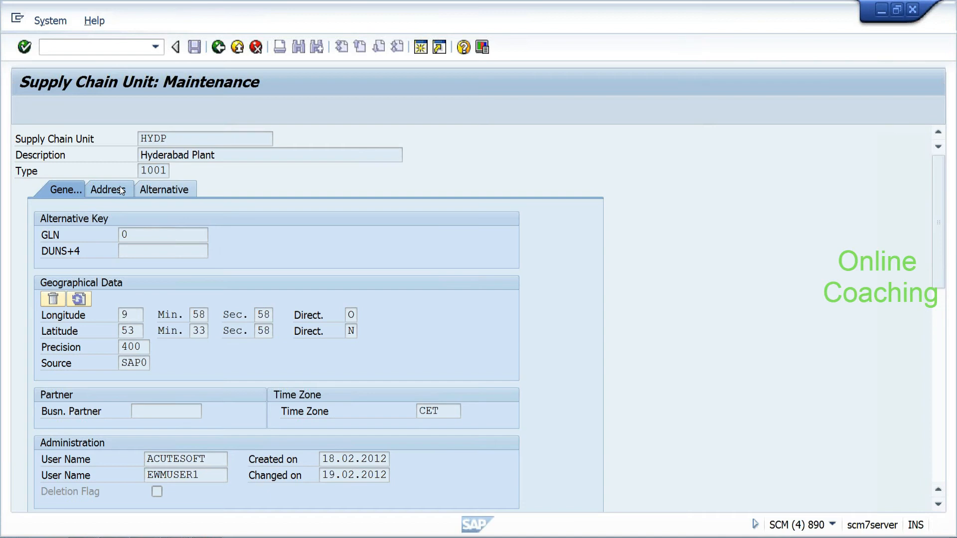
{"action": "left_click_drag", "start_coordinate": [262, 252], "coordinate": [184, 251]}
{"action": "left_click", "coordinate": [227, 315]}
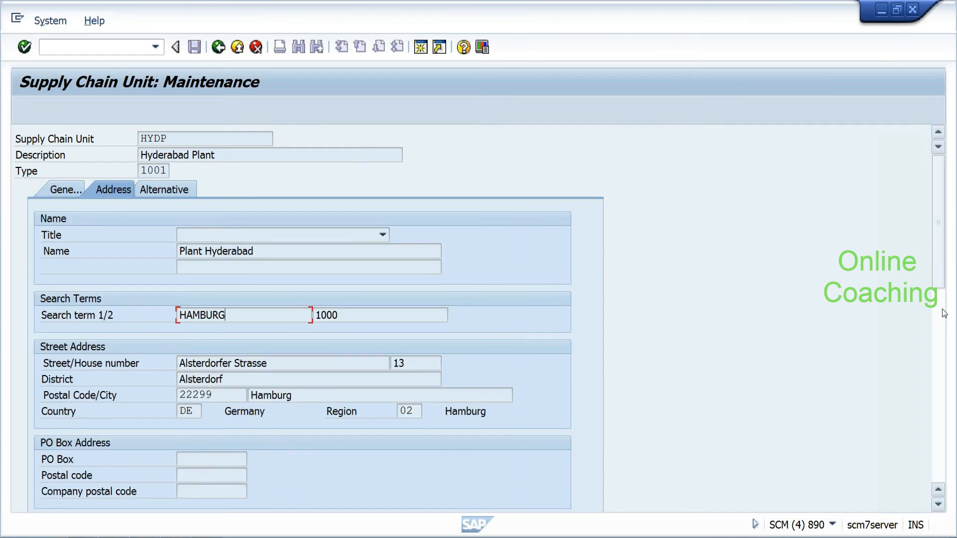
{"action": "left_click_drag", "start_coordinate": [943, 299], "coordinate": [942, 400]}
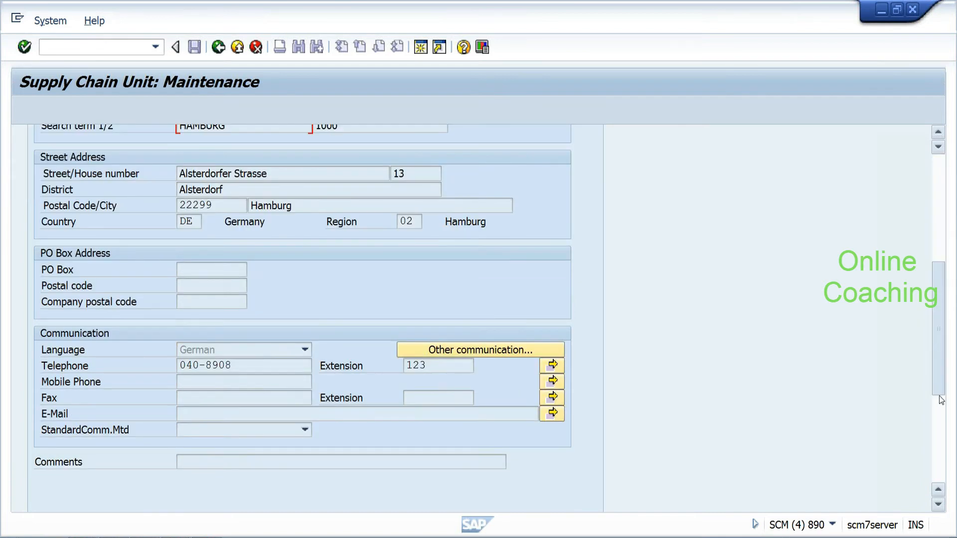
{"action": "left_click", "coordinate": [218, 47]}
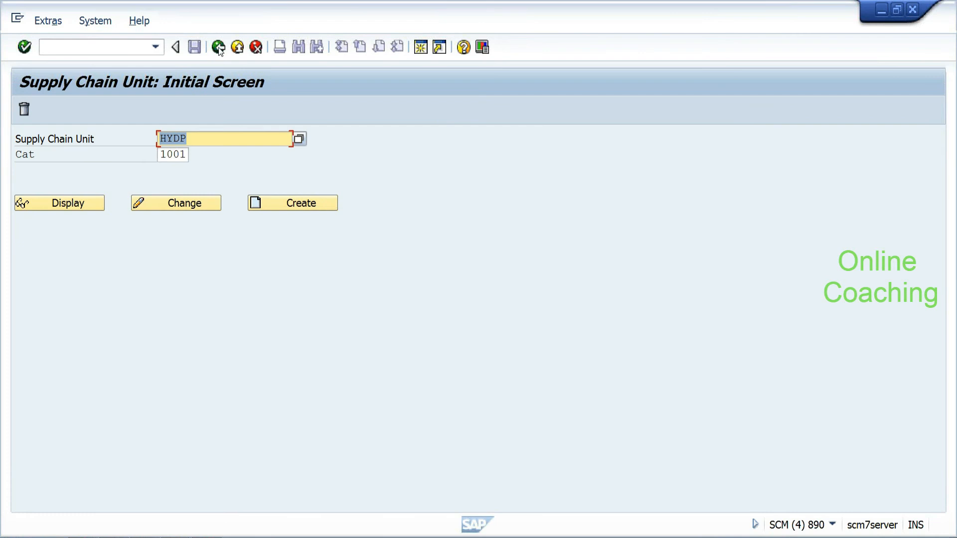
{"action": "left_click", "coordinate": [218, 47]}
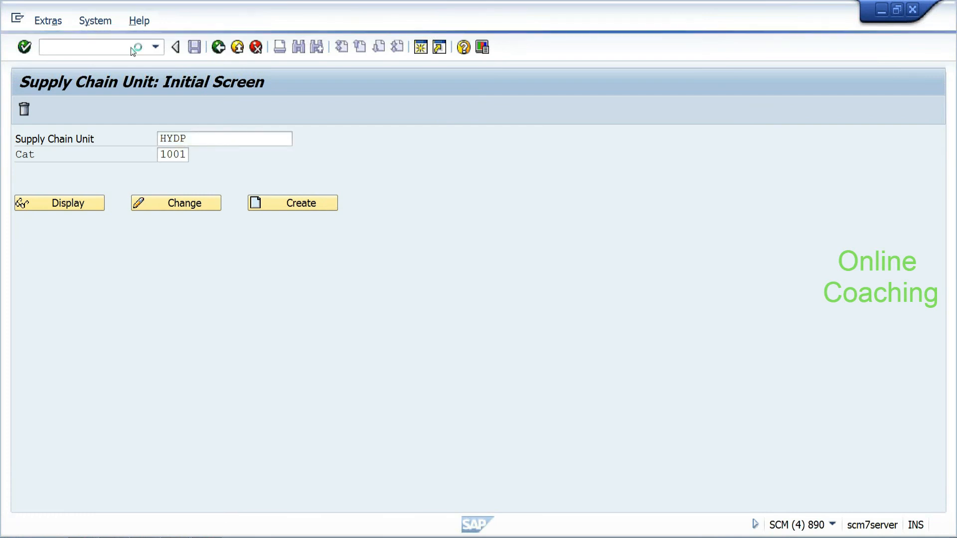
Step: Run transaction /nspro and display the SAP implementation guide
{"action": "type", "text": "/n"}
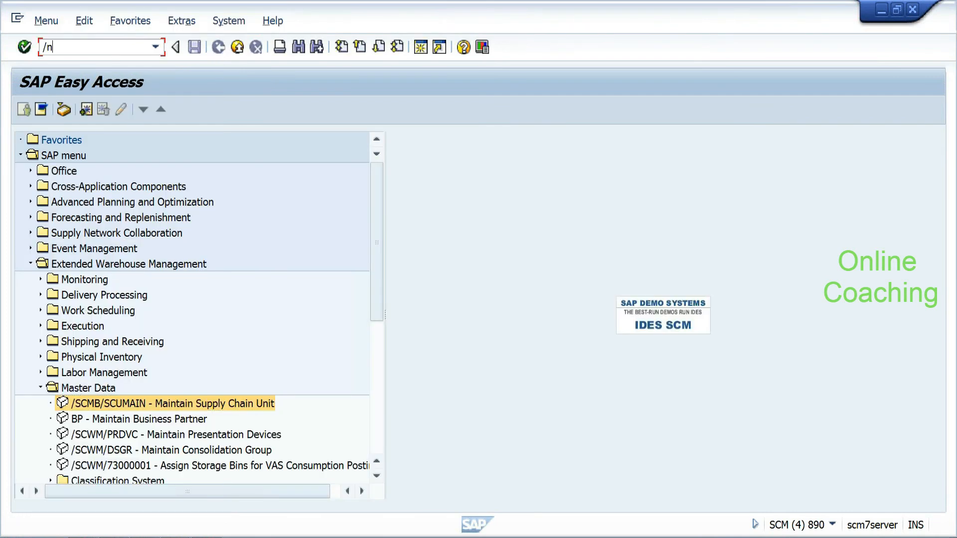
{"action": "type", "text": "spro"}
{"action": "key", "text": "Return"}
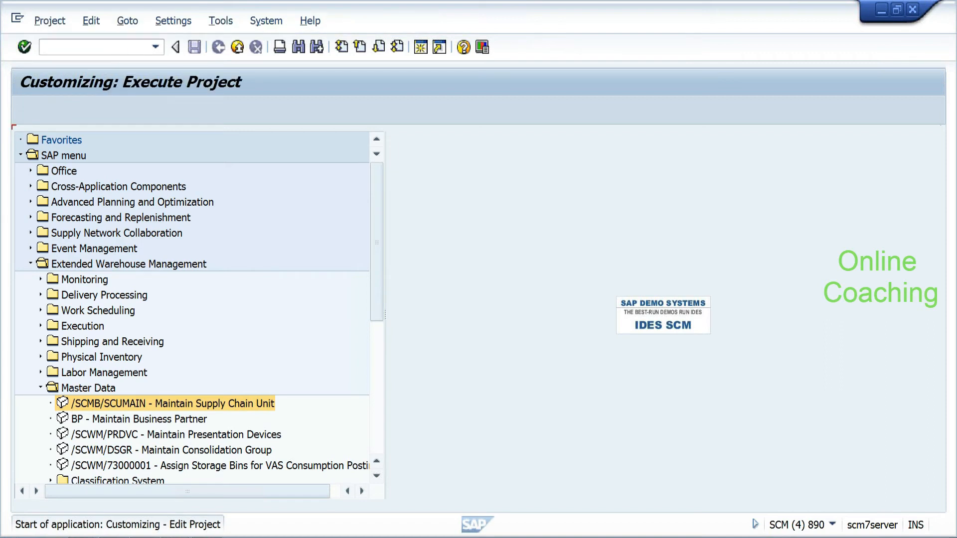
{"action": "left_click", "coordinate": [86, 112]}
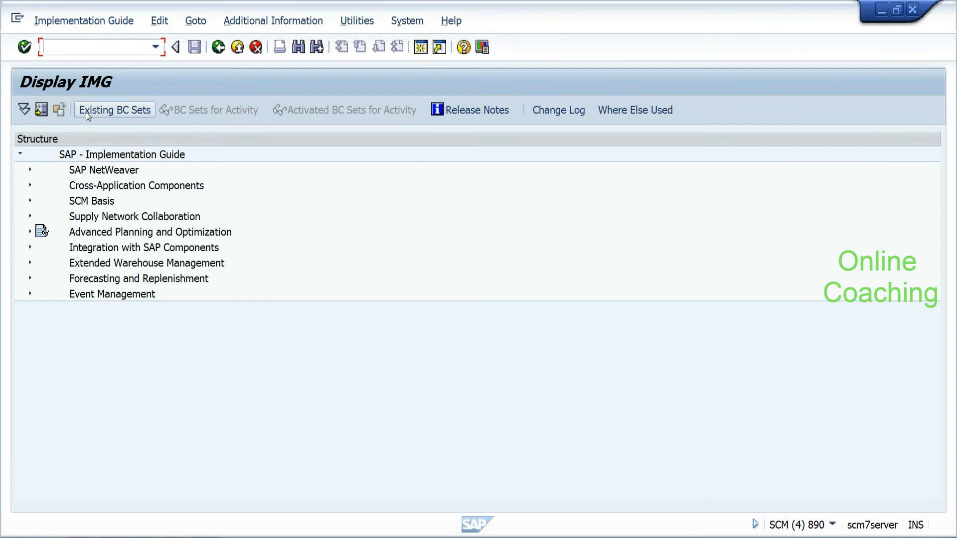
Step: Under Extended Warehouse Management master data, open the Assign Warehouse Numbers activity with the business partner assignment details for warehouse EHYD
{"action": "left_click", "coordinate": [30, 262]}
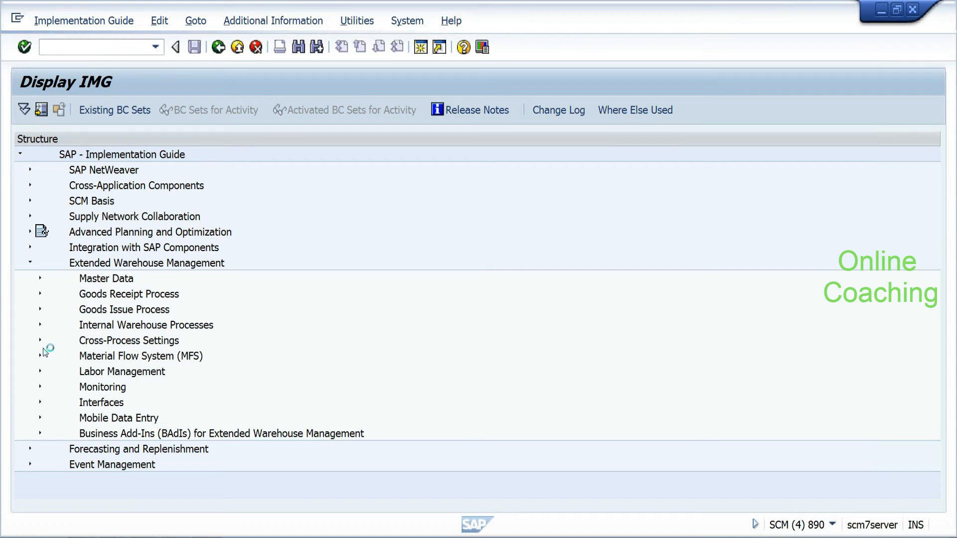
{"action": "left_click", "coordinate": [40, 278]}
{"action": "left_click", "coordinate": [79, 233]}
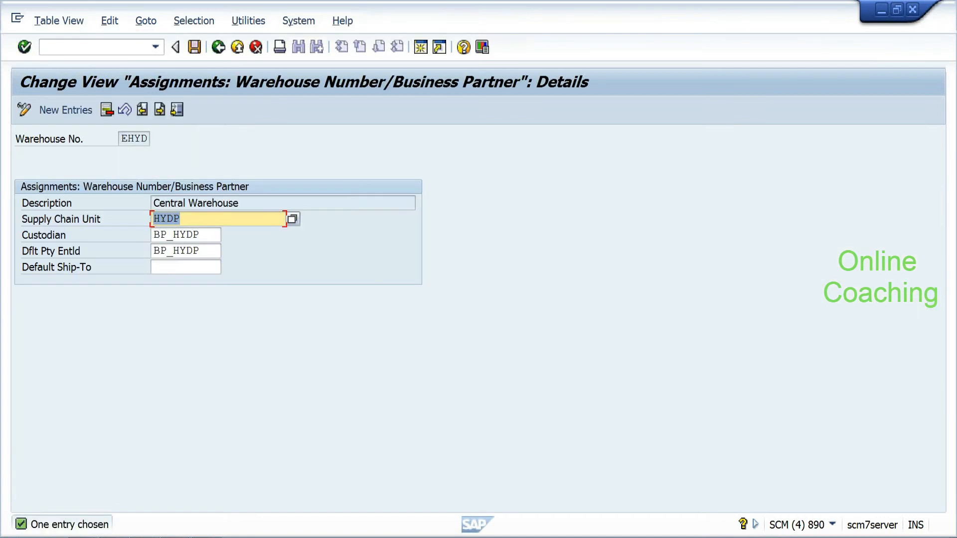
Step: Examine the custodian and default party entitled assigned to warehouse EHYD, and return to the implementation guide
{"action": "left_click_drag", "start_coordinate": [200, 252], "coordinate": [144, 248]}
{"action": "left_click", "coordinate": [200, 235]}
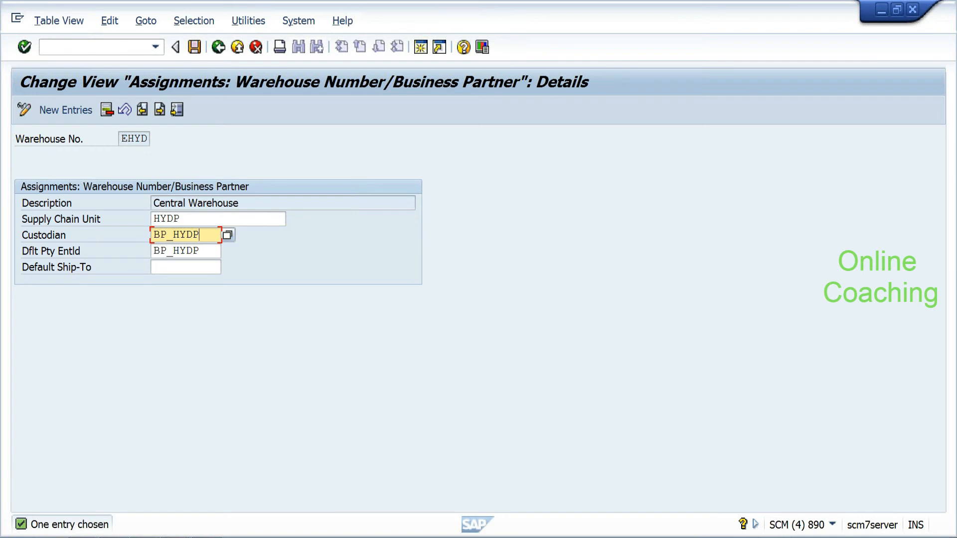
{"action": "key", "text": "shift+Left"}
{"action": "key", "text": "shift+Left"}
{"action": "key", "text": "shift+Left"}
{"action": "key", "text": "shift+Left"}
{"action": "key", "text": "shift+Left"}
{"action": "key", "text": "shift+Left"}
{"action": "key", "text": "shift+Left"}
{"action": "key", "text": "Right"}
{"action": "left_click", "coordinate": [200, 251]}
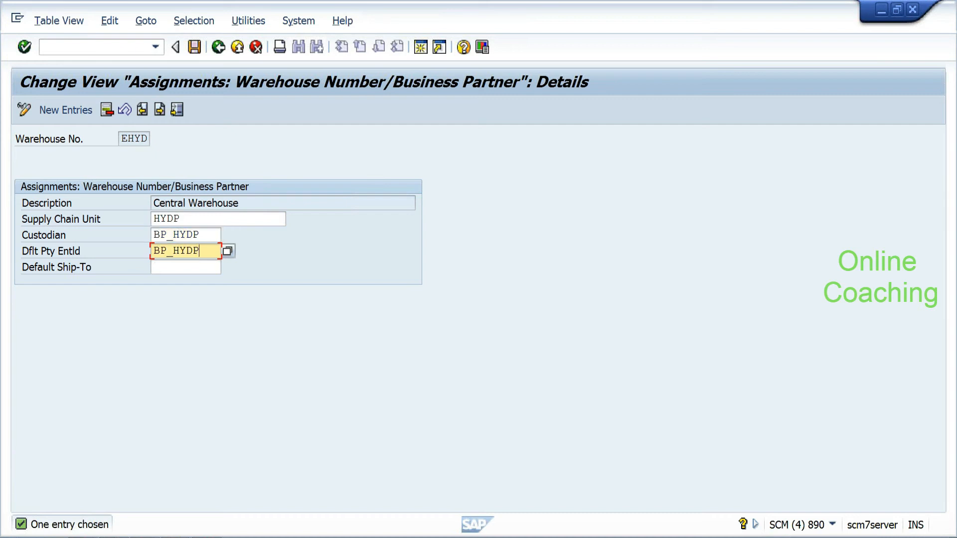
{"action": "left_click_drag", "start_coordinate": [200, 251], "coordinate": [138, 240]}
{"action": "left_click", "coordinate": [200, 235]}
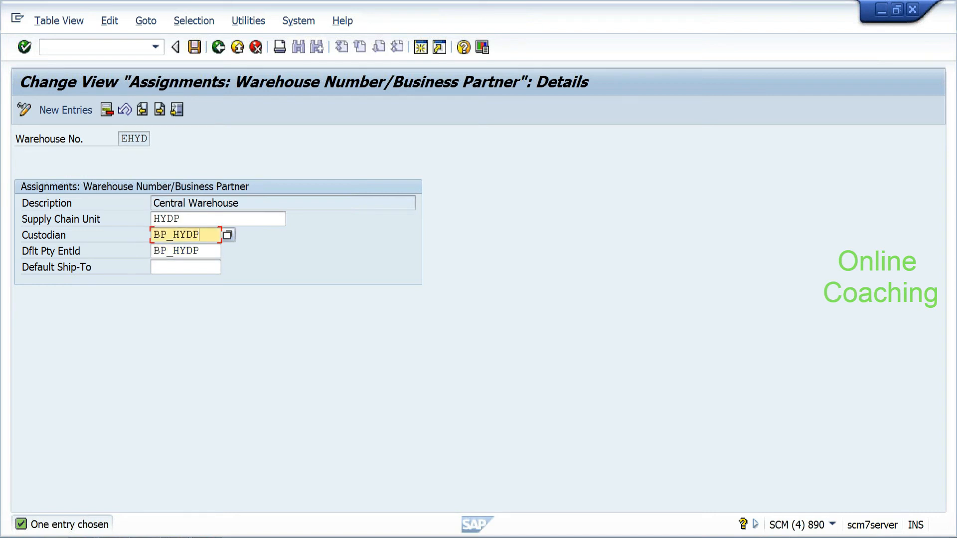
{"action": "left_click", "coordinate": [194, 250]}
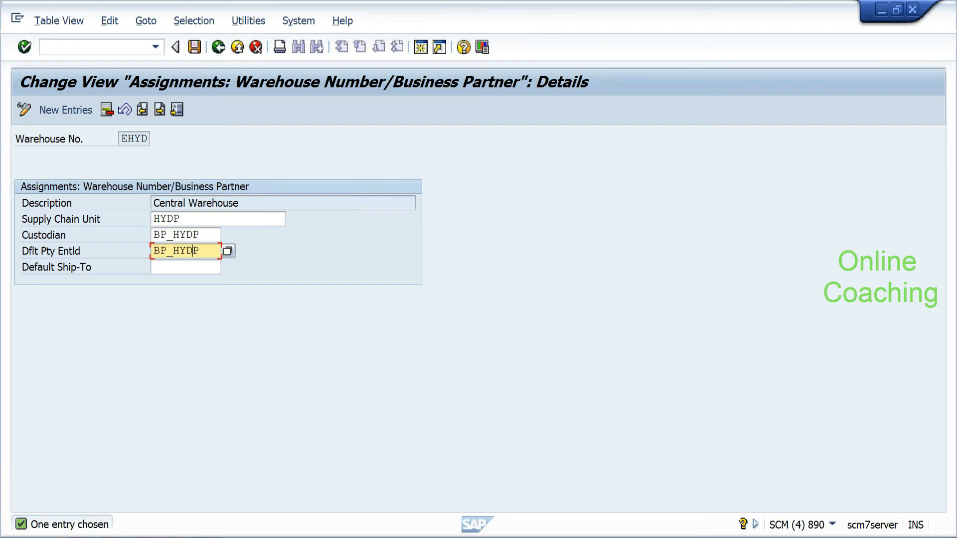
{"action": "left_click", "coordinate": [198, 234]}
{"action": "left_click_drag", "start_coordinate": [199, 235], "coordinate": [180, 235]}
{"action": "left_click", "coordinate": [199, 251]}
{"action": "left_click", "coordinate": [217, 55]}
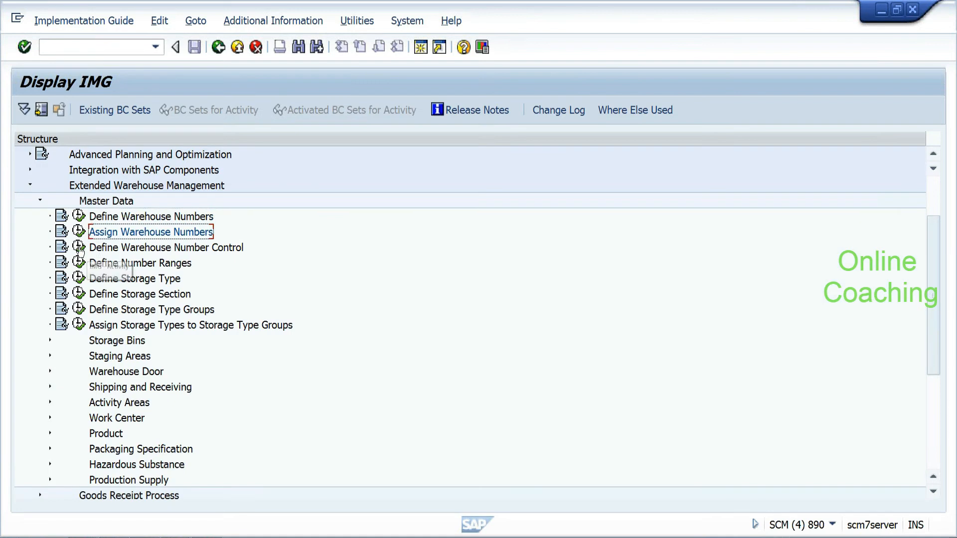
Step: Open the Define Warehouse Number Control activity and show the details of warehouse EHYD
{"action": "left_click", "coordinate": [79, 247]}
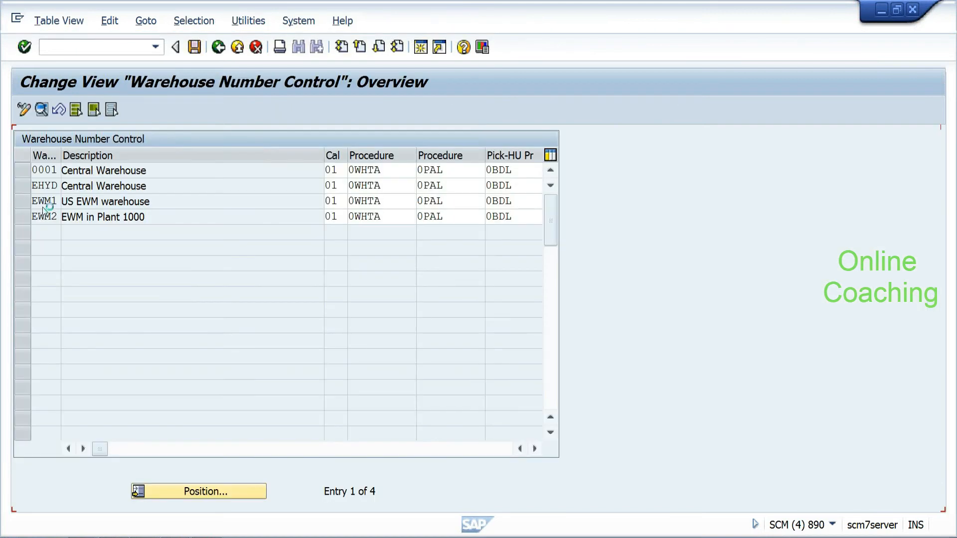
{"action": "left_click", "coordinate": [22, 189]}
{"action": "left_click", "coordinate": [58, 109]}
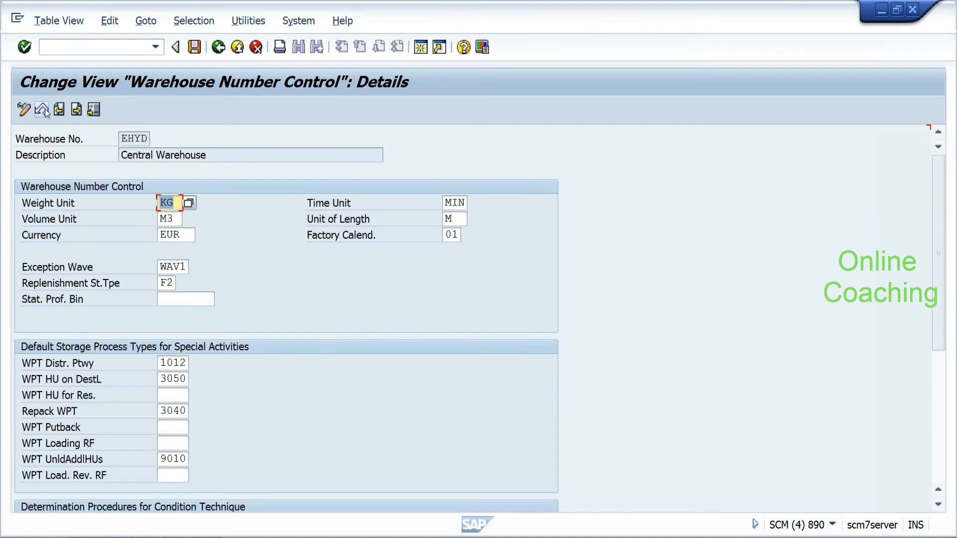
{"action": "left_click", "coordinate": [42, 111]}
Step: Examine warehouse EHYD's units, currency, default storage process types and determination procedures for the condition technique
{"action": "left_click", "coordinate": [177, 202]}
{"action": "left_click", "coordinate": [177, 219]}
{"action": "left_click", "coordinate": [174, 234]}
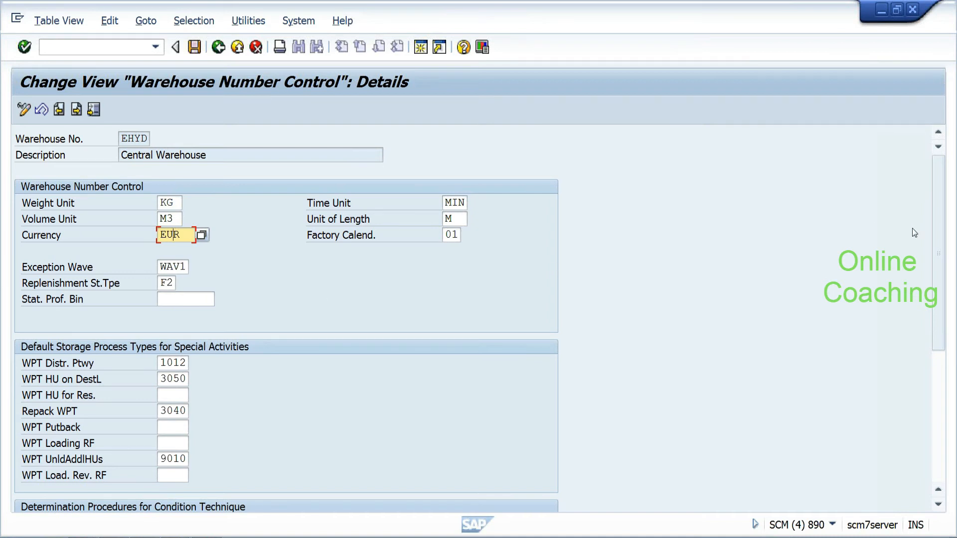
{"action": "left_click_drag", "start_coordinate": [936, 229], "coordinate": [928, 319]}
{"action": "left_click", "coordinate": [173, 170]}
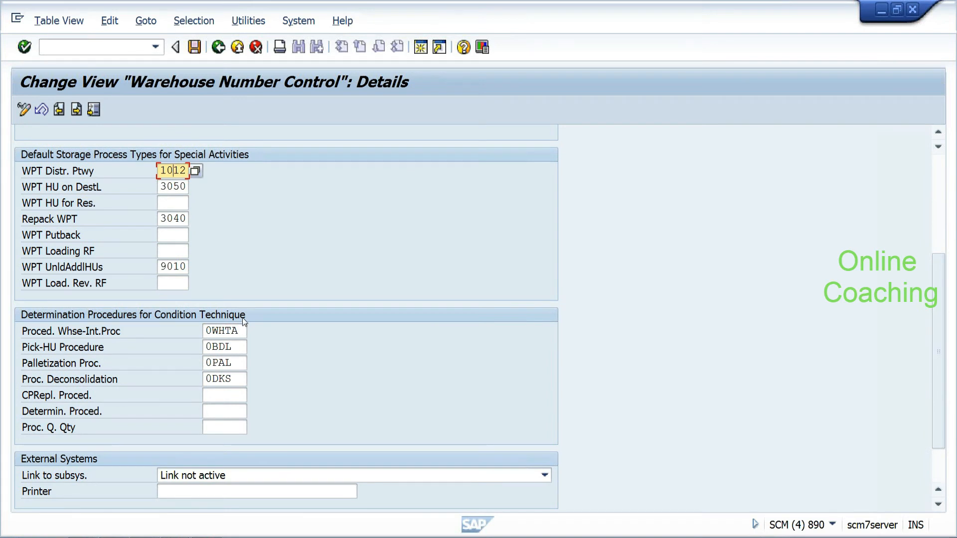
{"action": "left_click", "coordinate": [224, 347]}
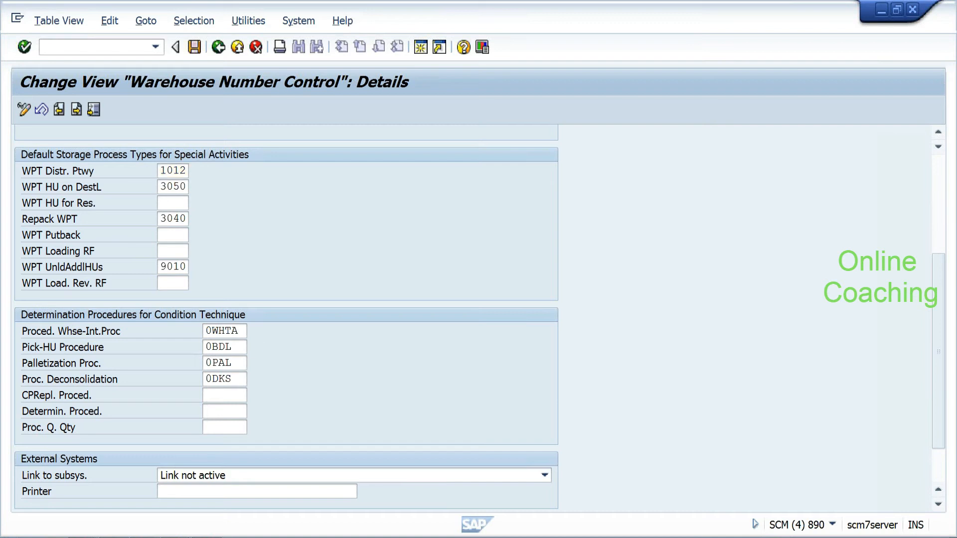
Step: Examine warehouse EHYD's palletization and deconsolidation procedures, the subsystem link options and the printer, and return to the implementation guide
{"action": "left_click_drag", "start_coordinate": [236, 363], "coordinate": [205, 379]}
{"action": "left_click", "coordinate": [205, 363]}
{"action": "left_click", "coordinate": [206, 380]}
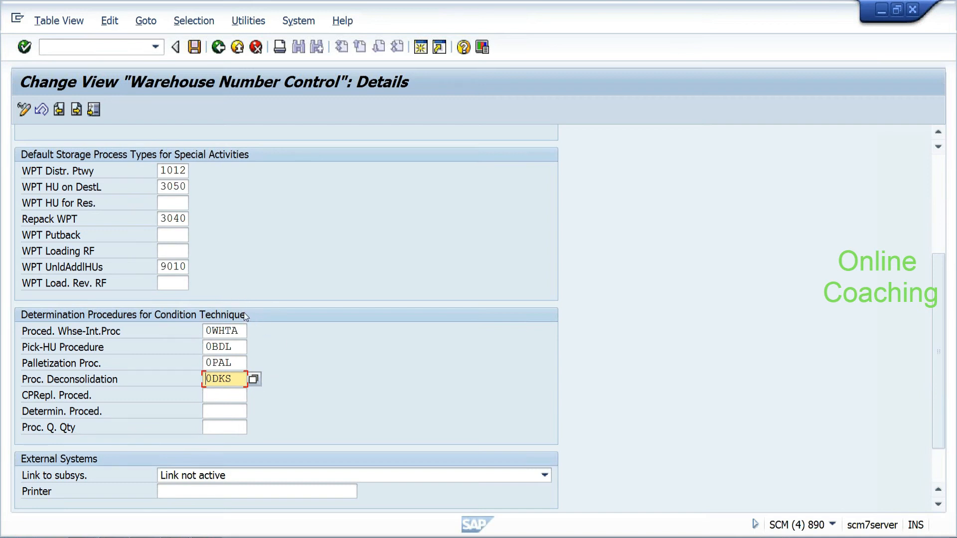
{"action": "left_click", "coordinate": [247, 477]}
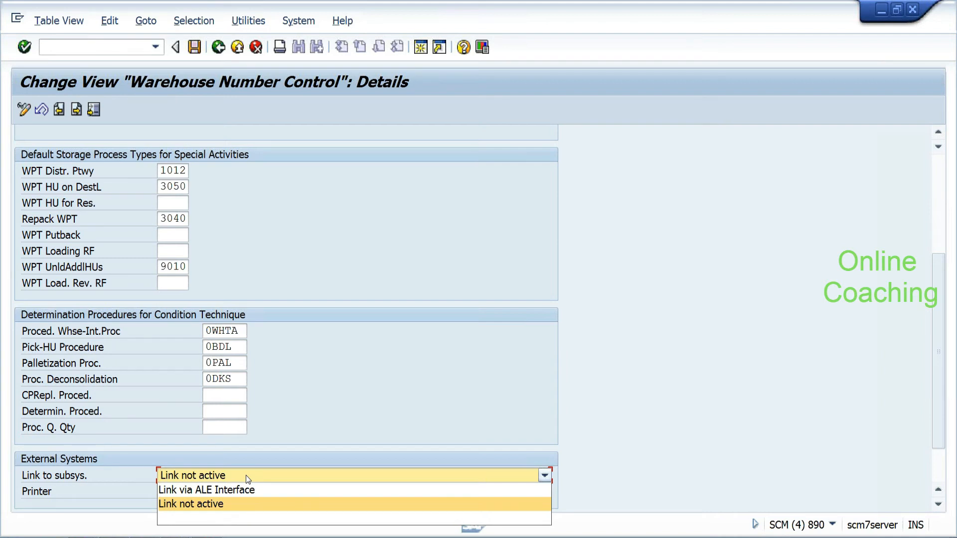
{"action": "left_click", "coordinate": [247, 474]}
{"action": "left_click", "coordinate": [245, 491]}
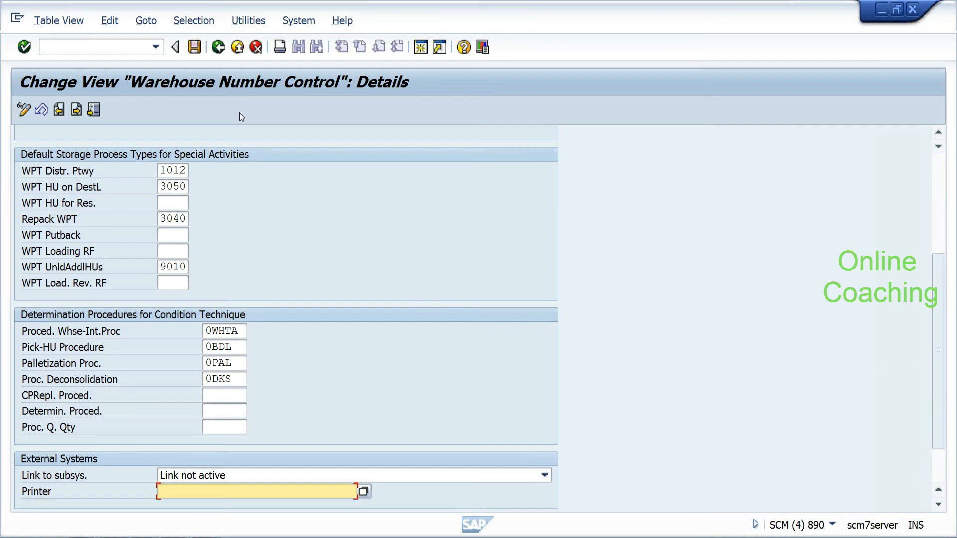
{"action": "left_click", "coordinate": [218, 48]}
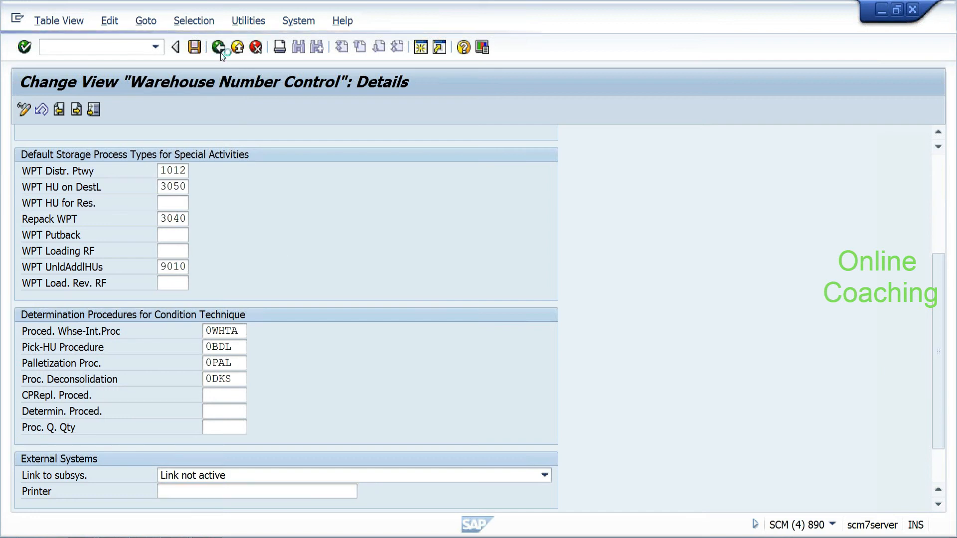
{"action": "left_click", "coordinate": [220, 52]}
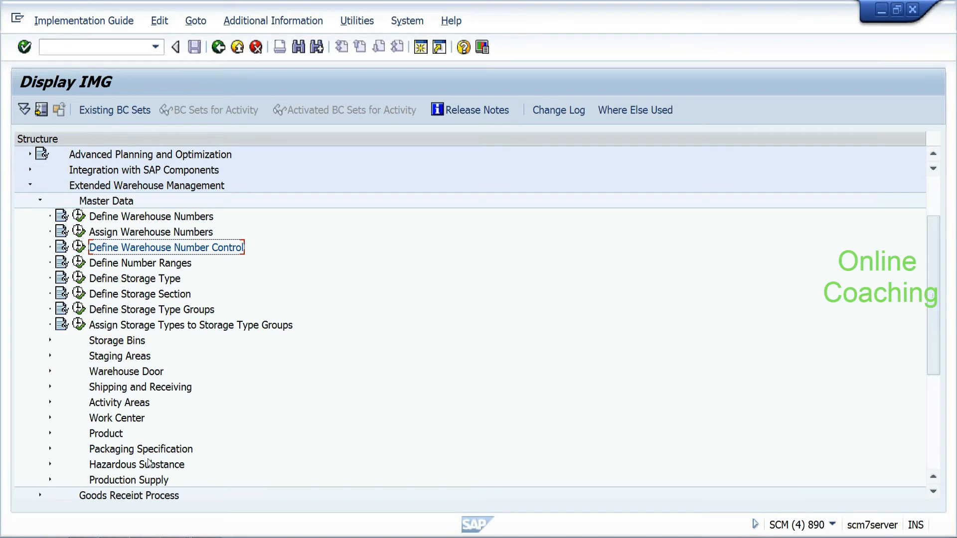
{"action": "key", "text": "Down"}
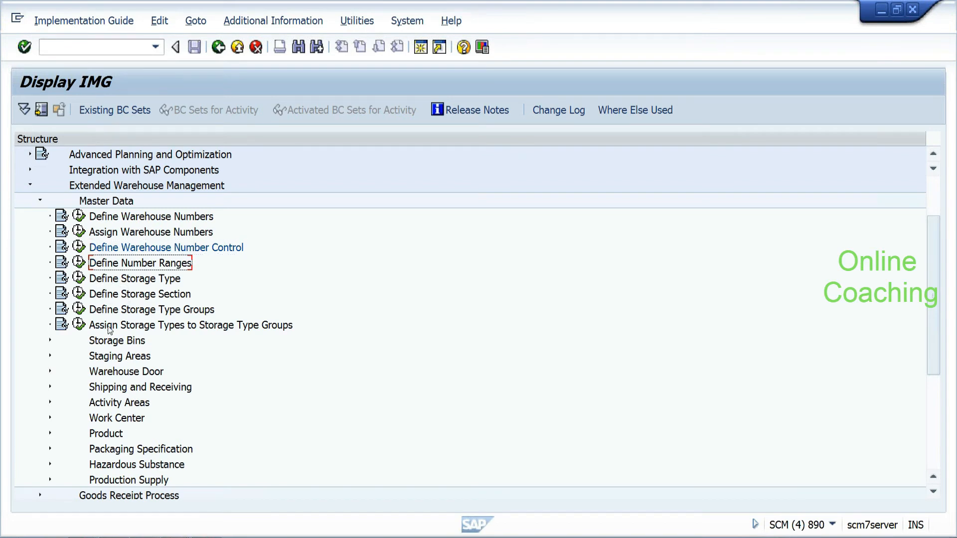
Step: Switch to a blank Notepad document through the Run dialog and start its first line with the marker "i)"
{"action": "left_click", "coordinate": [29, 537]}
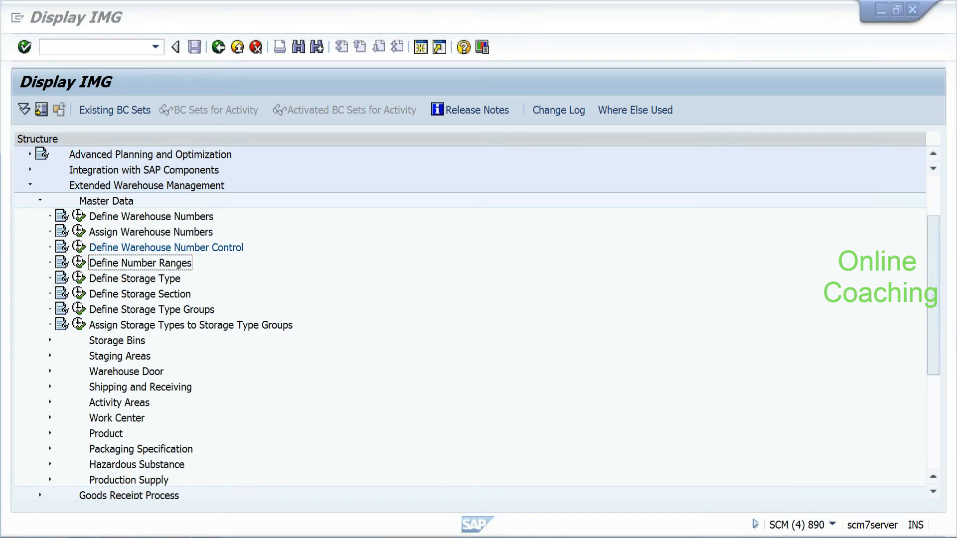
{"action": "key", "text": "super+r"}
{"action": "key", "text": "BackSpace"}
{"action": "type", "text": "notepad"}
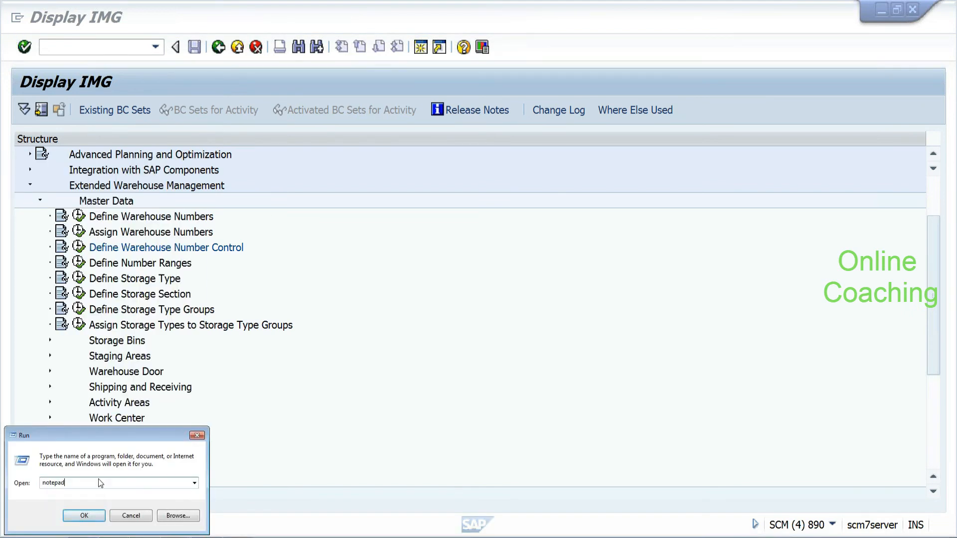
{"action": "key", "text": "Return"}
{"action": "type", "text": "i) D"}
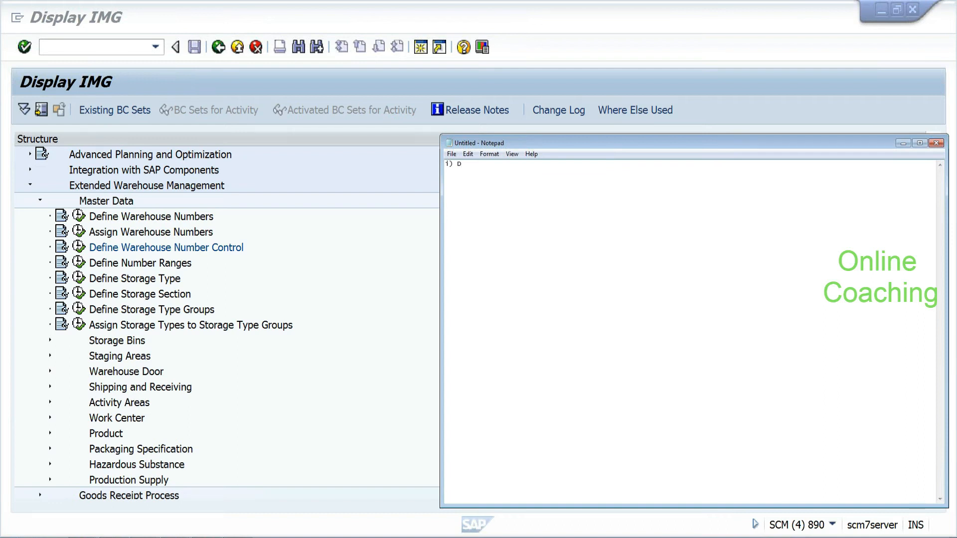
Step: Set the note's font size to 14
{"action": "left_click", "coordinate": [489, 154]}
{"action": "left_click", "coordinate": [496, 176]}
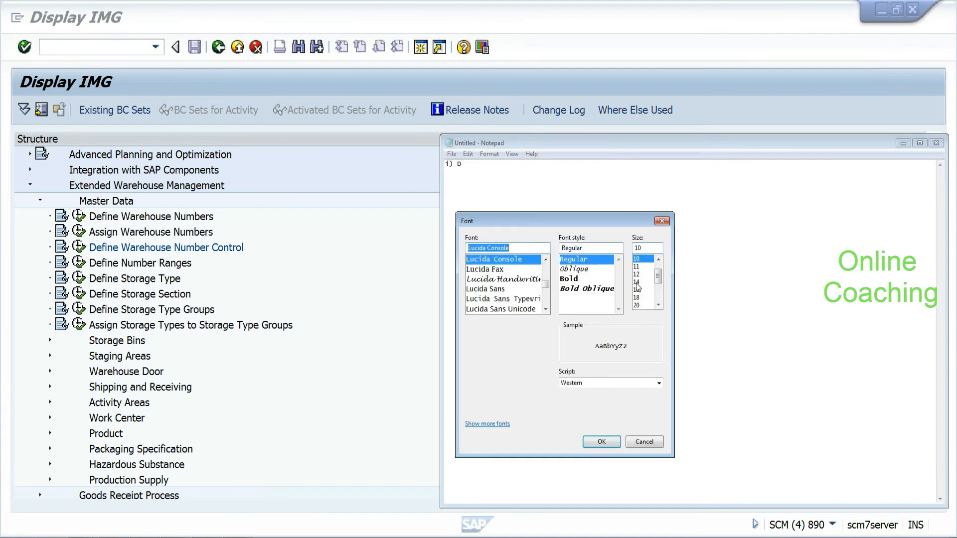
{"action": "left_click", "coordinate": [638, 283]}
{"action": "left_click", "coordinate": [612, 442]}
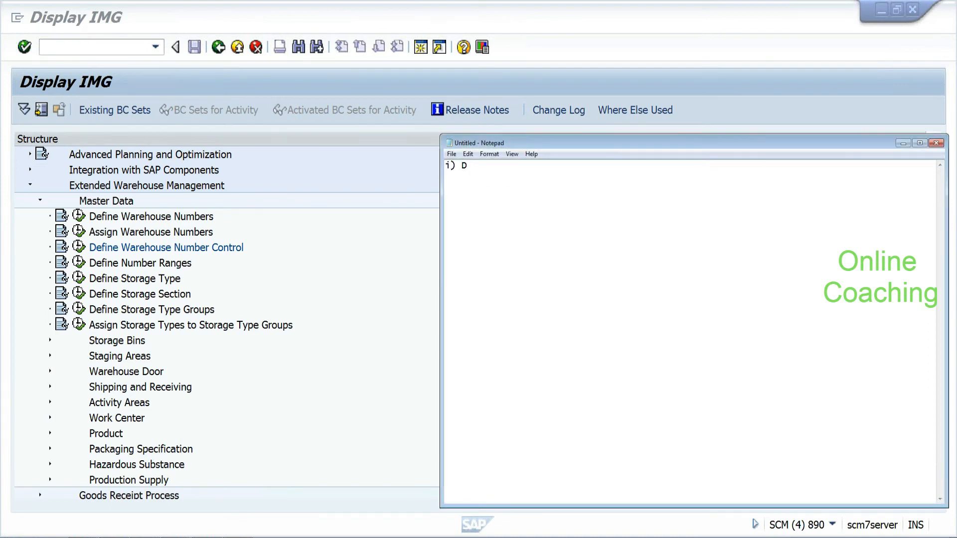
Step: Clear the trial text from the first line of the note, keeping only the retyped marker "i)"
{"action": "key", "text": "BackSpace"}
{"action": "key", "text": "BackSpace"}
{"action": "key", "text": "BackSpace"}
{"action": "key", "text": "BackSpace"}
{"action": "type", "text": "i)"}
{"action": "type", "text": "define"}
{"action": "key", "text": "BackSpace"}
{"action": "key", "text": "BackSpace"}
{"action": "key", "text": "BackSpace"}
{"action": "key", "text": "BackSpace"}
{"action": "key", "text": "BackSpace"}
{"action": "key", "text": "BackSpace"}
{"action": "key", "text": "BackSpace"}
Step: Set the note's font size to 20
{"action": "left_click", "coordinate": [495, 154]}
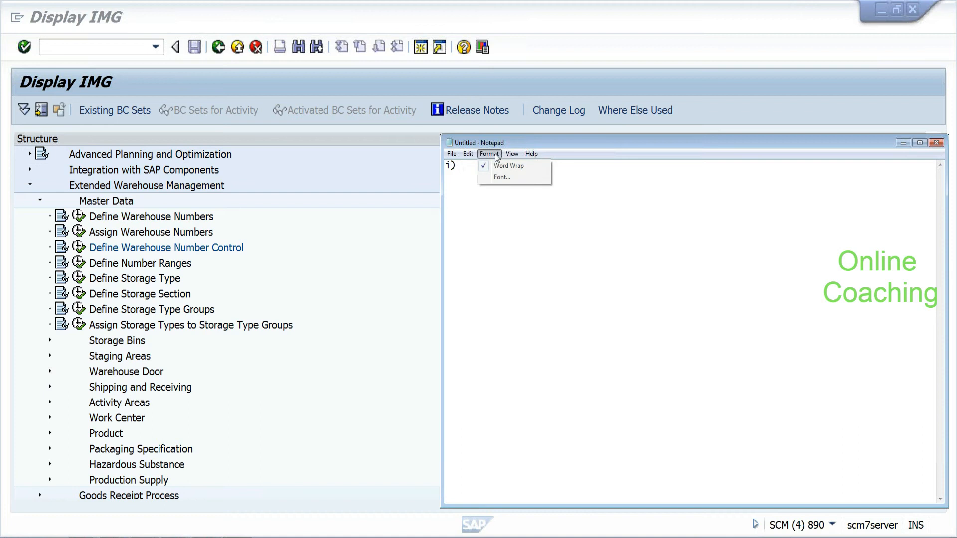
{"action": "left_click", "coordinate": [501, 177]}
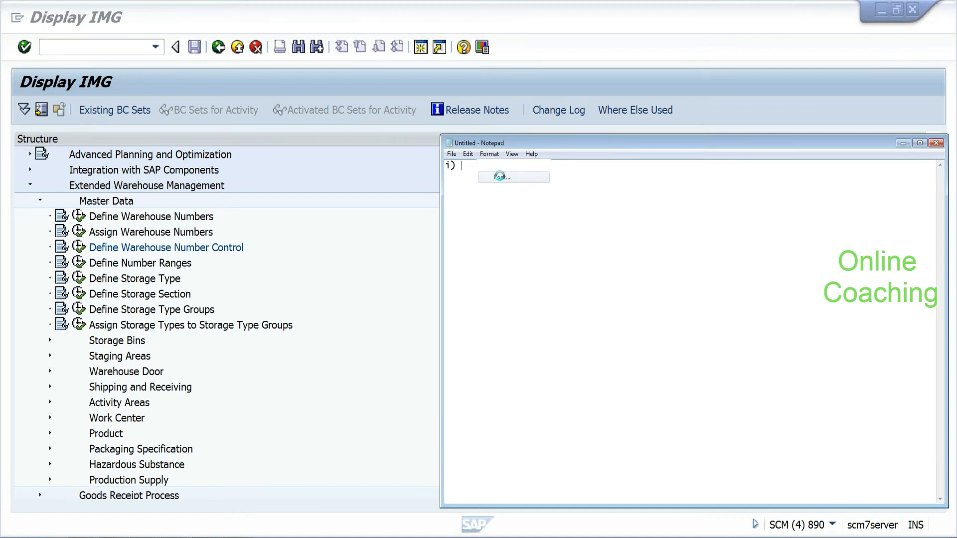
{"action": "left_click", "coordinate": [637, 282]}
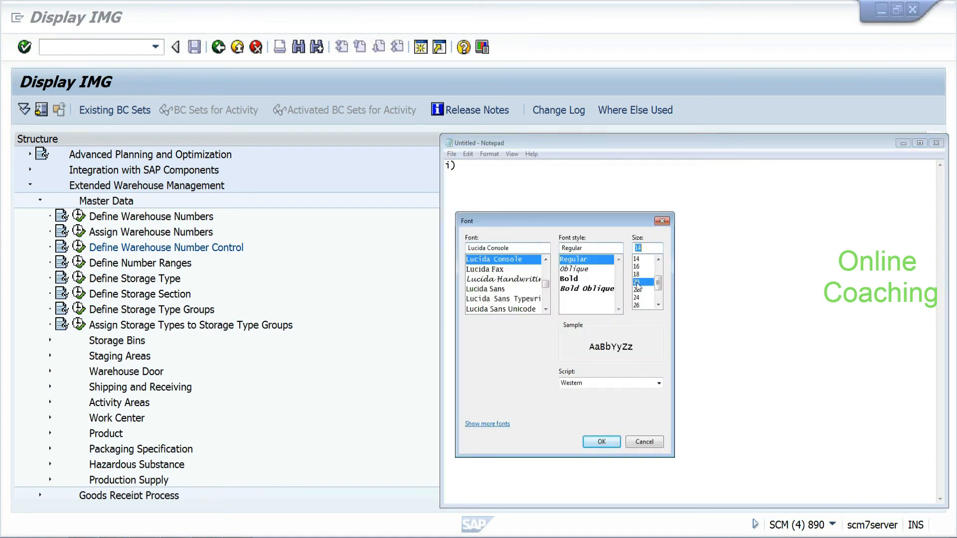
{"action": "left_click", "coordinate": [601, 442]}
Step: Complete the first line of the note as "i) define range :-- assign range to warehouse number:--"
{"action": "type", "text": "def"}
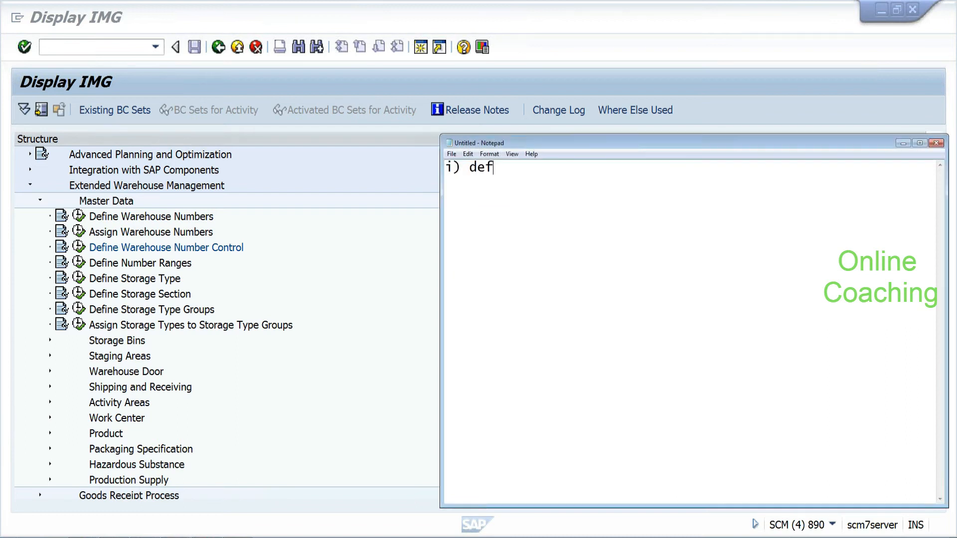
{"action": "type", "text": "ine range :-- assign"}
{"action": "key", "text": "BackSpace"}
{"action": "type", "text": "gn ra"}
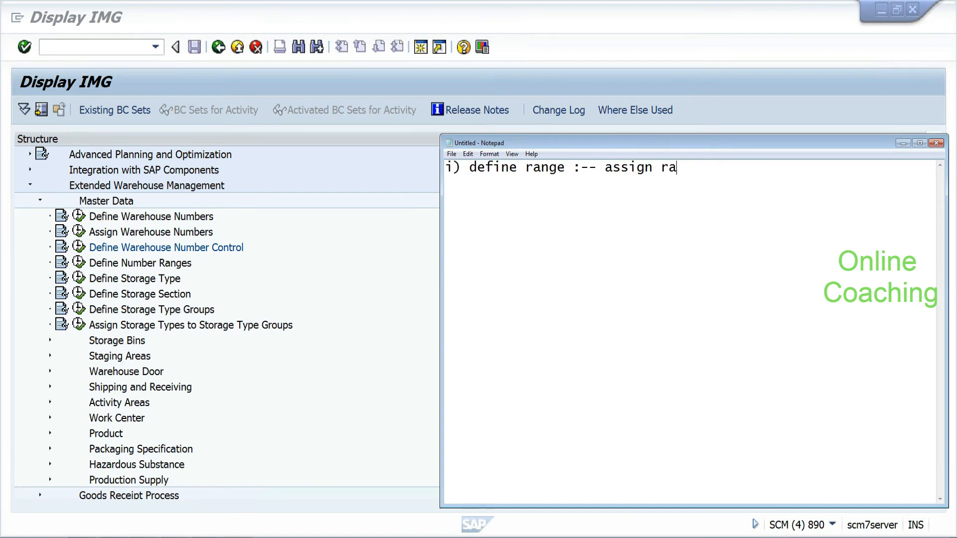
{"action": "type", "text": "nge to warehouse nu"}
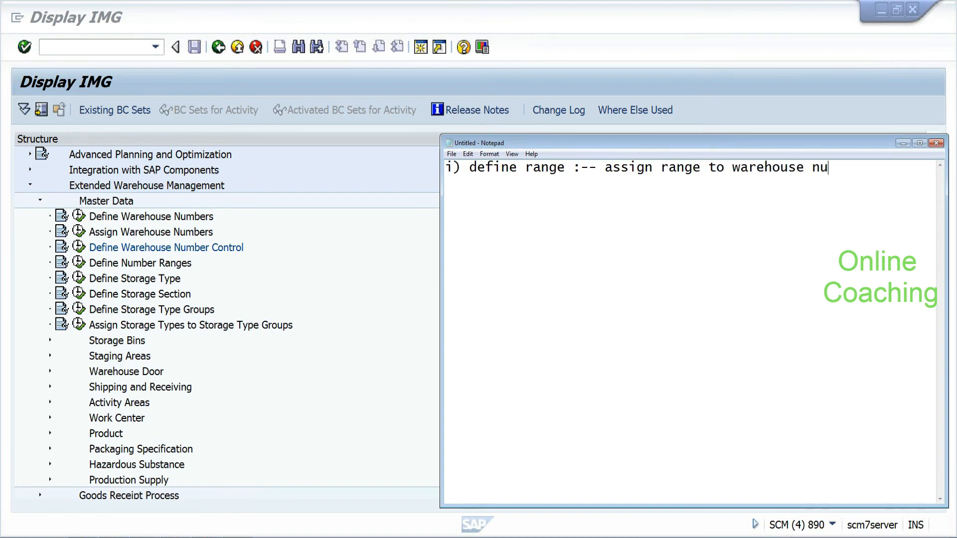
{"action": "type", "text": "mber"}
{"action": "type", "text": ":--"}
Step: Add the line "ii) delivery documents" below the first one, separated by blank lines
{"action": "type", "text": ")"}
{"action": "key", "text": "BackSpace"}
{"action": "key", "text": "BackSpace"}
{"action": "type", "text": "ii) delivery"}
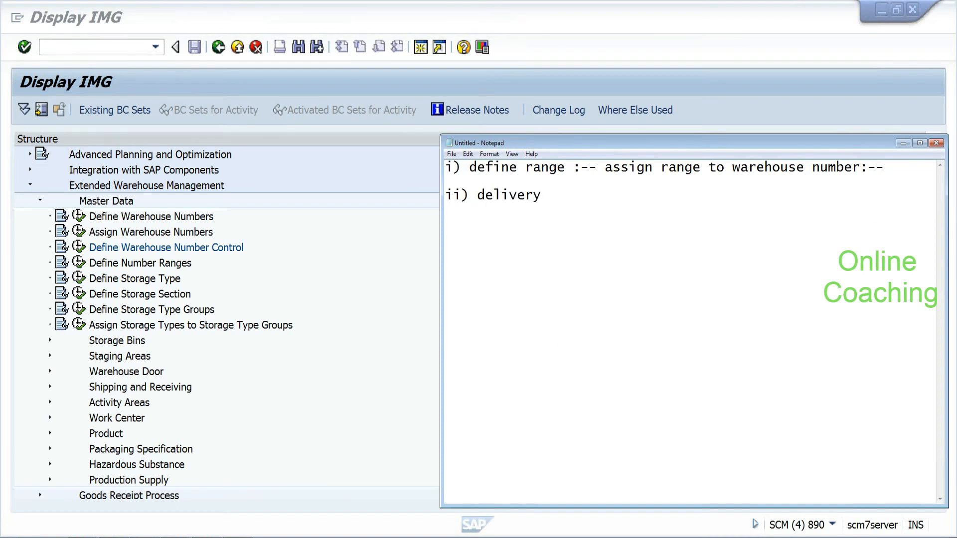
{"action": "type", "text": " od"}
{"action": "key", "text": "BackSpace"}
{"action": "key", "text": "BackSpace"}
{"action": "type", "text": "doc"}
{"action": "type", "text": "u,e"}
{"action": "key", "text": "BackSpace"}
{"action": "type", "text": "en"}
{"action": "key", "text": "BackSpace"}
{"action": "key", "text": "BackSpace"}
{"action": "type", "text": "ments"}
{"action": "key", "text": "Return"}
{"action": "key", "text": "Return"}
Step: Add the lines "iii) warehouse tasks" and "iv) warehouse order" to the note
{"action": "type", "text": "iii) warehoue"}
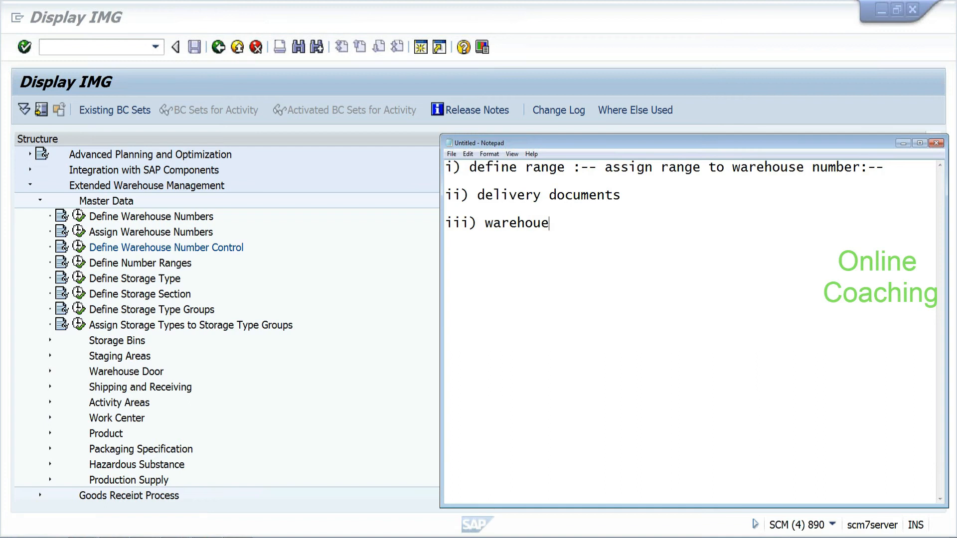
{"action": "key", "text": "BackSpace"}
{"action": "type", "text": "se tasksiv)"}
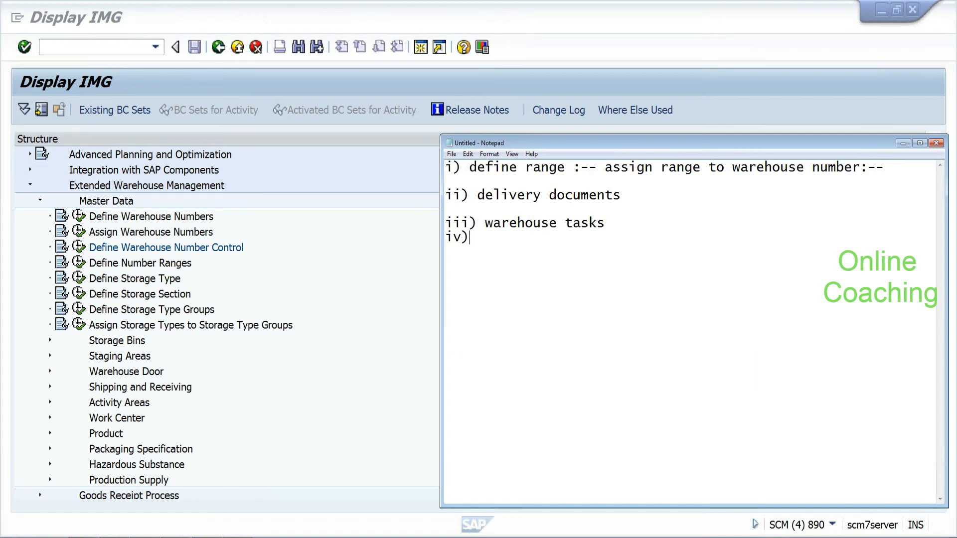
{"action": "type", "text": " warehou se order"}
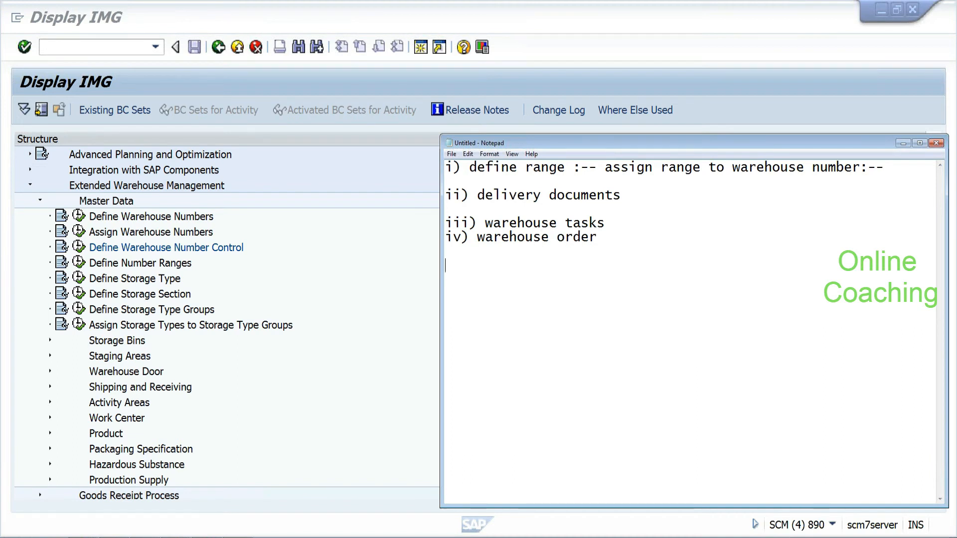
{"action": "key", "text": "Return"}
{"action": "key", "text": "Return"}
Step: Align "warehouse order" with the entry above and place the marker "v)" directly beneath line iv
{"action": "type", "text": "v)"}
{"action": "left_click_drag", "start_coordinate": [485, 223], "coordinate": [605, 223]}
{"action": "left_click", "coordinate": [476, 238]}
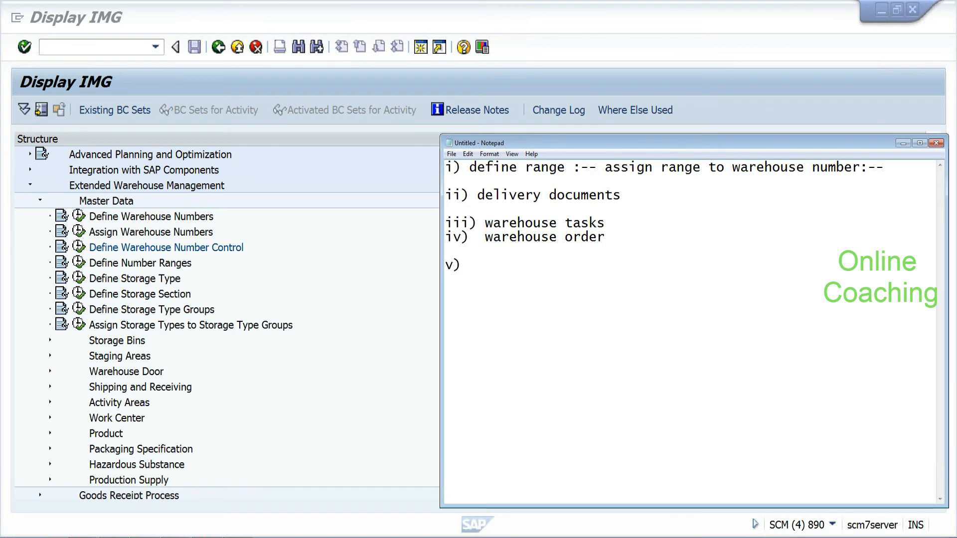
{"action": "key", "text": "BackSpace"}
{"action": "left_click", "coordinate": [477, 251]}
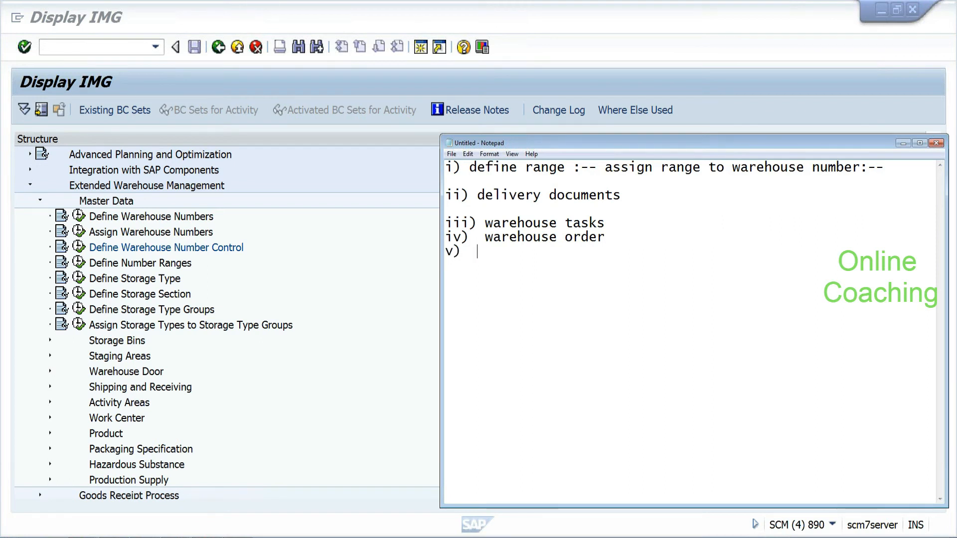
Step: Enter "Hu numbers" as item v and add the line "vi) Number range for labour tasks"
{"action": "type", "text": "Hu numbers "}
{"action": "type", "text": "vi) "}
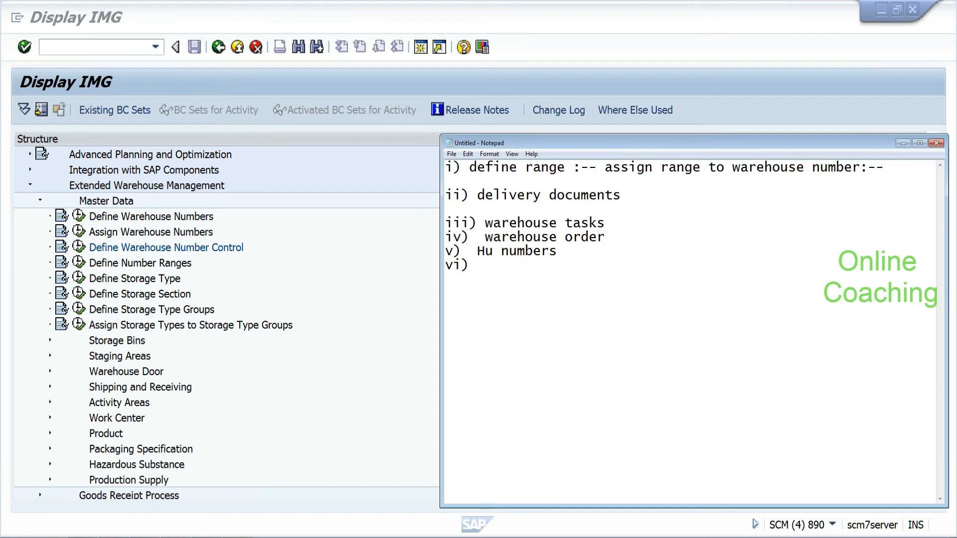
{"action": "type", "text": "Number range for l"}
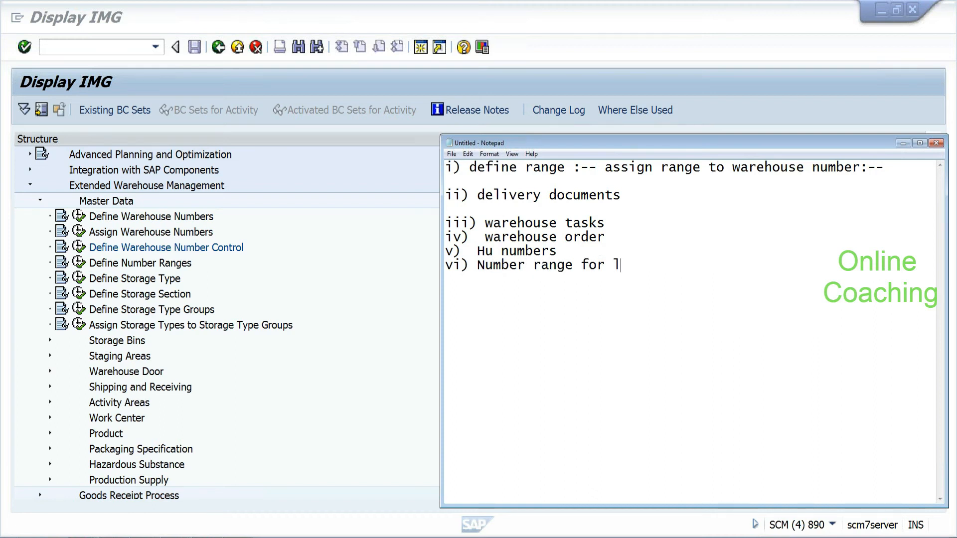
{"action": "type", "text": "abour tas"}
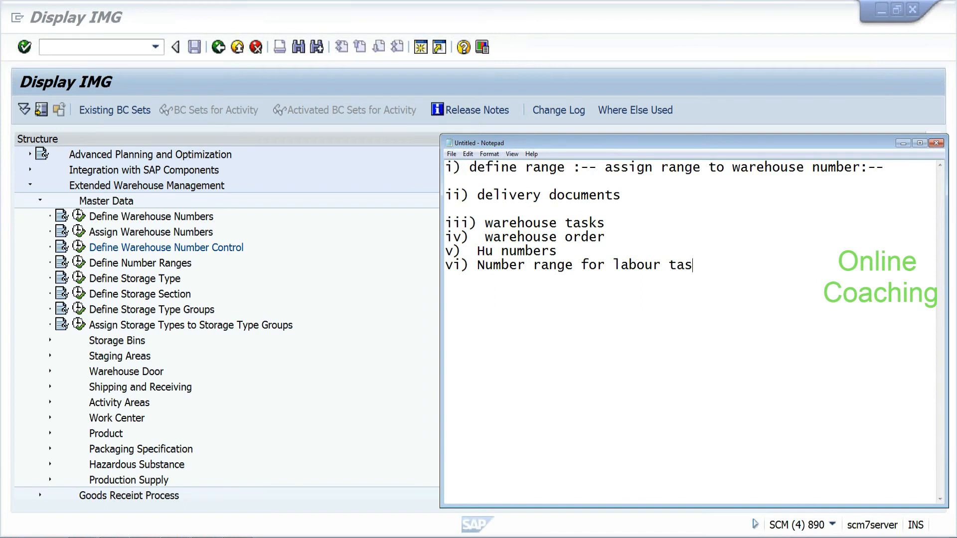
{"action": "type", "text": "ks"}
Step: Add the marker "viii)" on a new line and align the texts of items v and vi with those above
{"action": "key", "text": "Return"}
{"action": "type", "text": "viii)"}
{"action": "key", "text": "Up"}
{"action": "key", "text": "Up"}
{"action": "key", "text": "Left"}
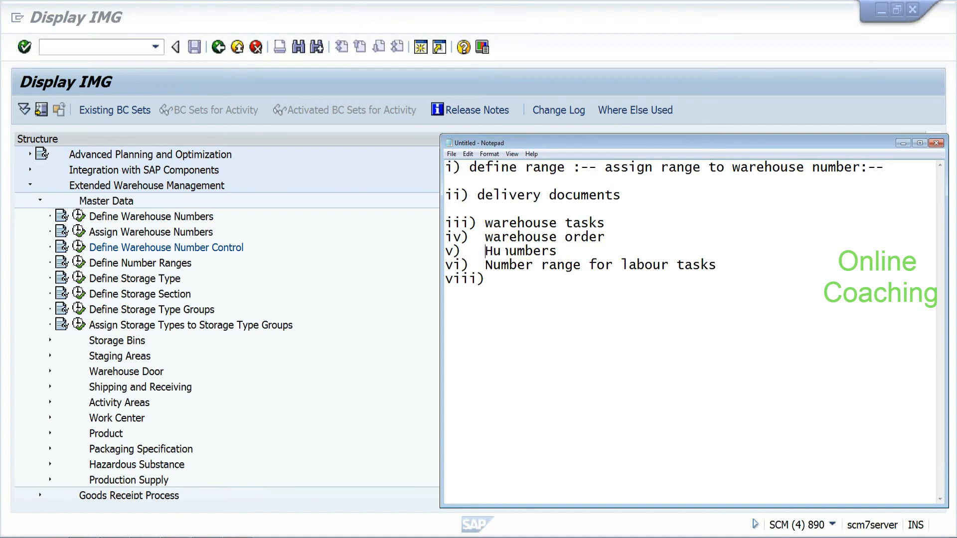
{"action": "key", "text": "Up"}
{"action": "key", "text": "Up"}
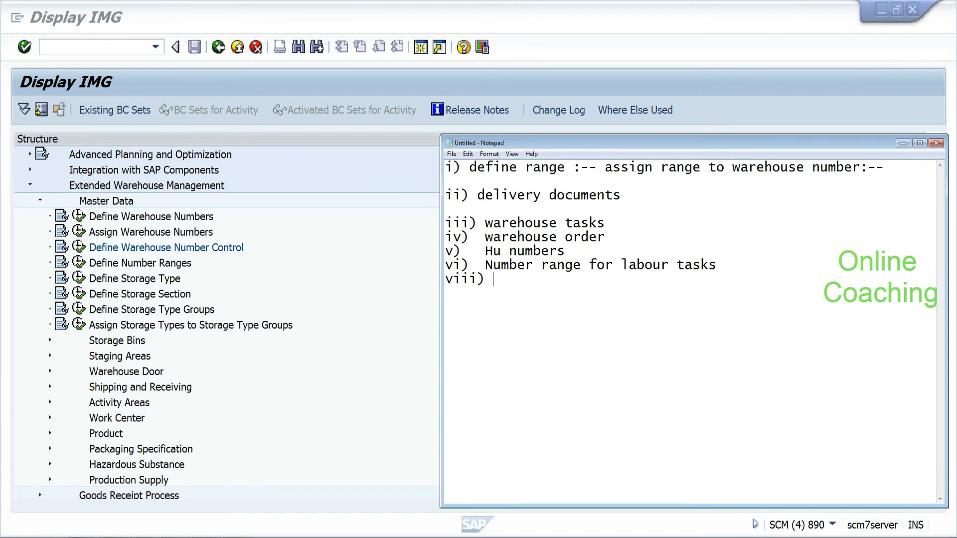
Step: Enter "sequence bins" as item viii and add the line "8) inventory documents:-"
{"action": "type", "text": "sequence bins"}
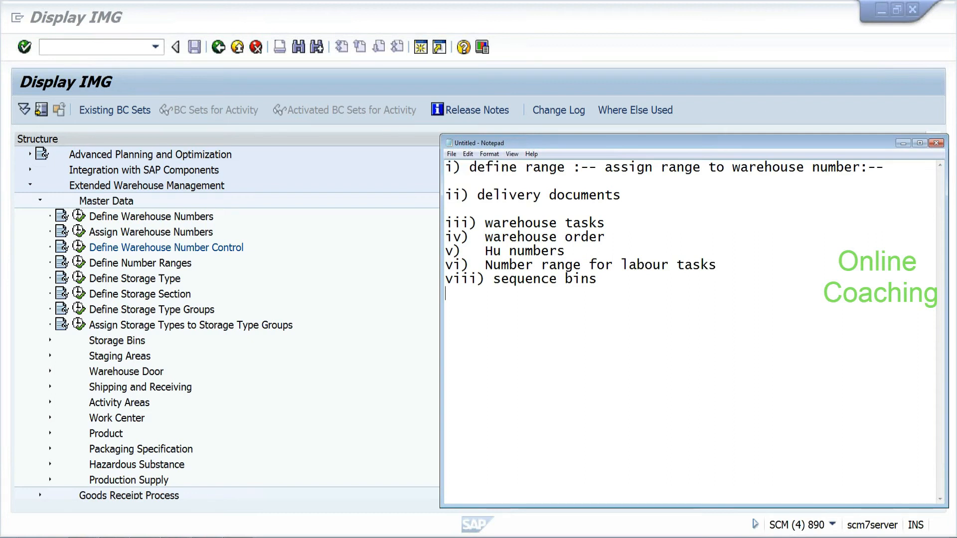
{"action": "type", "text": "8) inventory documents:-"}
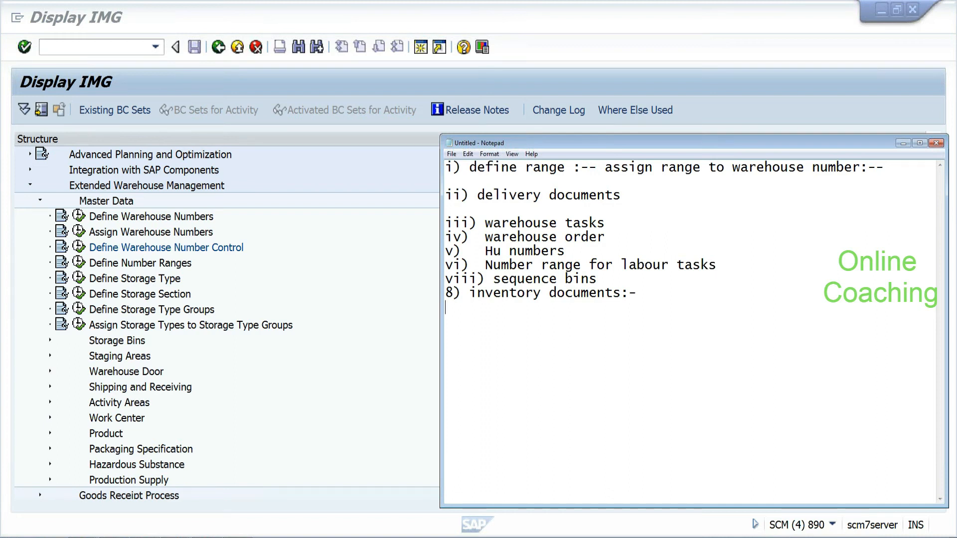
{"action": "key", "text": "Return"}
Step: Open the Define Number Ranges activity selection, and add "9) Wave :-->" and "10) Consolidation group" to the Notepad list
{"action": "left_click", "coordinate": [81, 266]}
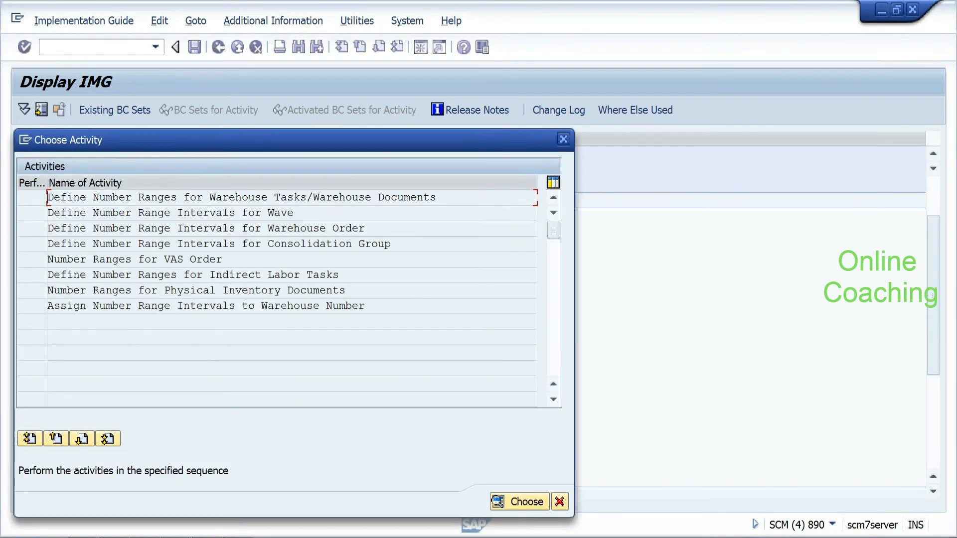
{"action": "left_click", "coordinate": [242, 537]}
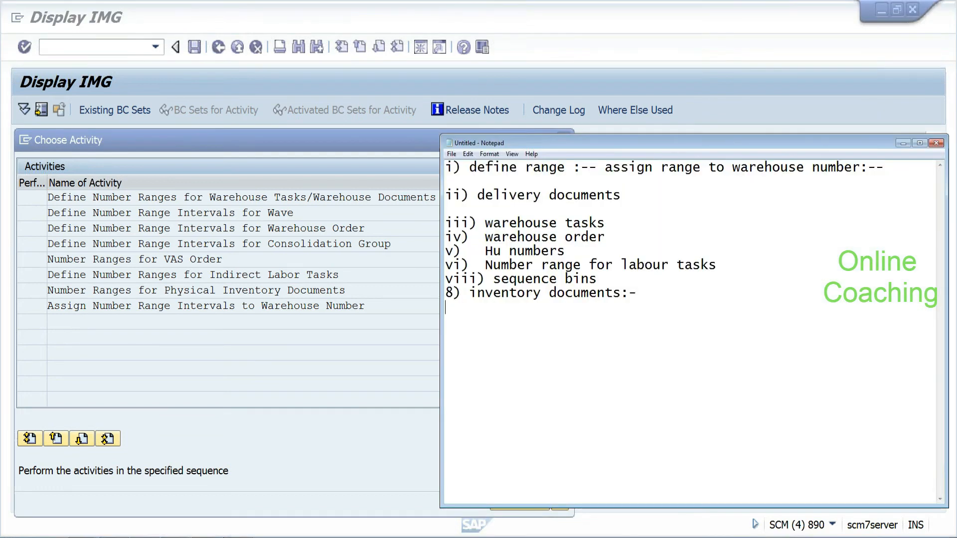
{"action": "type", "text": "9) Wave :-->"}
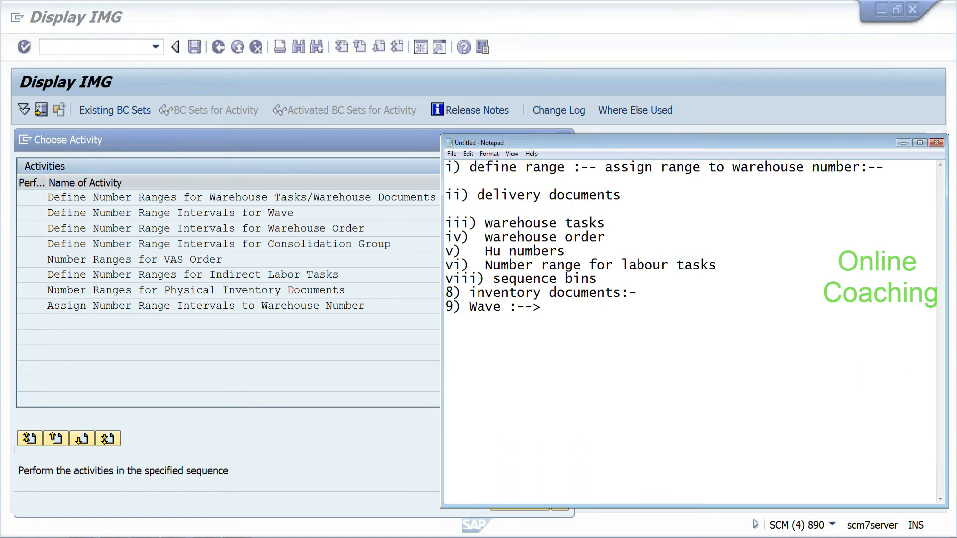
{"action": "key", "text": "Return"}
{"action": "type", "text": "10) Consolida"}
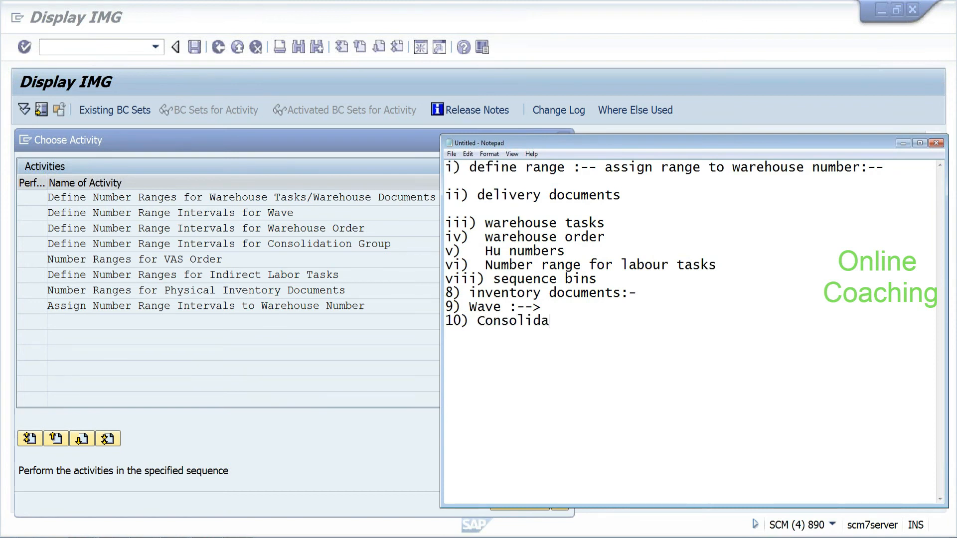
{"action": "type", "text": "tion group"}
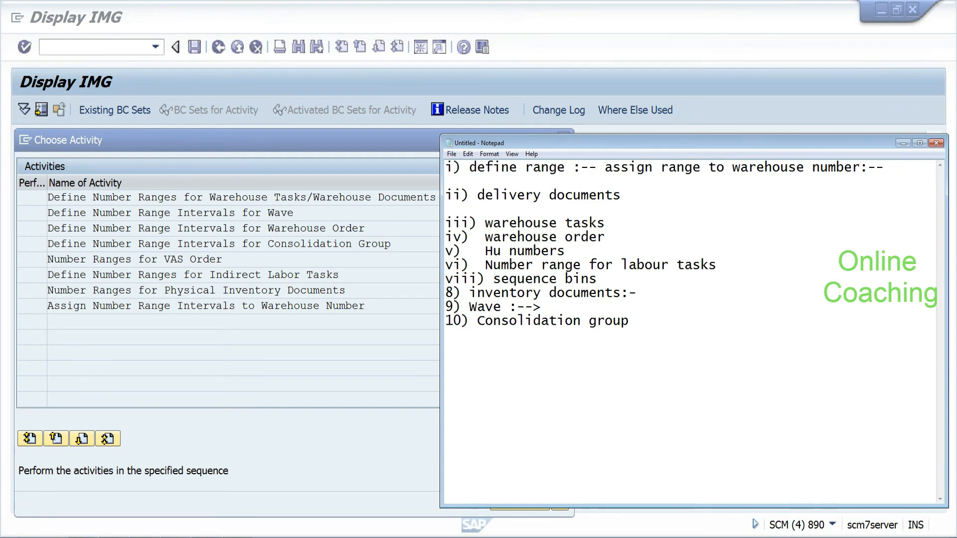
Step: Add "11) VAS" to the Notepad list and review the Assign Number Range Intervals to Warehouse Number activity
{"action": "type", "text": "11) VAS"}
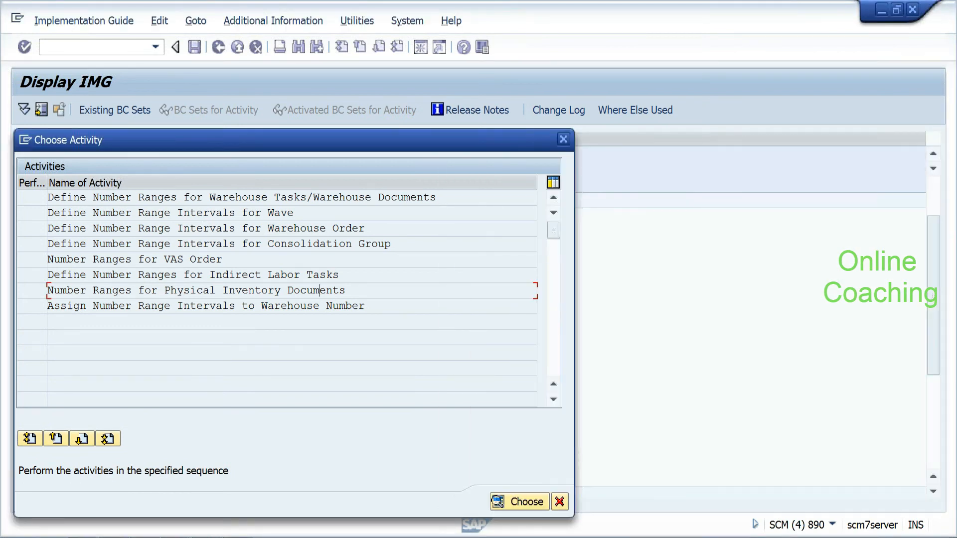
{"action": "left_click_drag", "start_coordinate": [47, 306], "coordinate": [210, 306]}
{"action": "left_click_drag", "start_coordinate": [294, 306], "coordinate": [366, 306]}
{"action": "left_click", "coordinate": [397, 310]}
Step: Display the warehouse task number range intervals for warehouse EHYD, and close the activity selection
{"action": "double_click", "coordinate": [255, 197]}
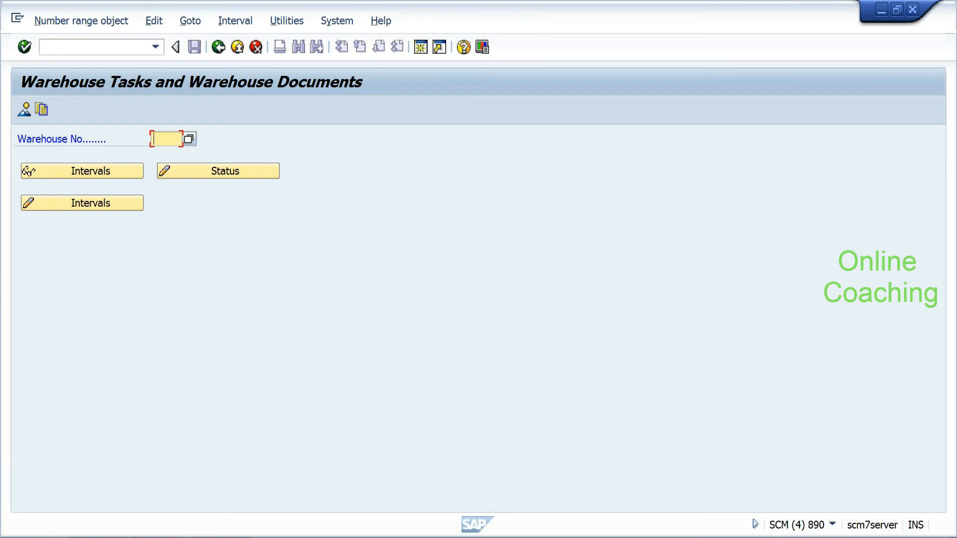
{"action": "type", "text": "ehyd"}
{"action": "left_click", "coordinate": [84, 175]}
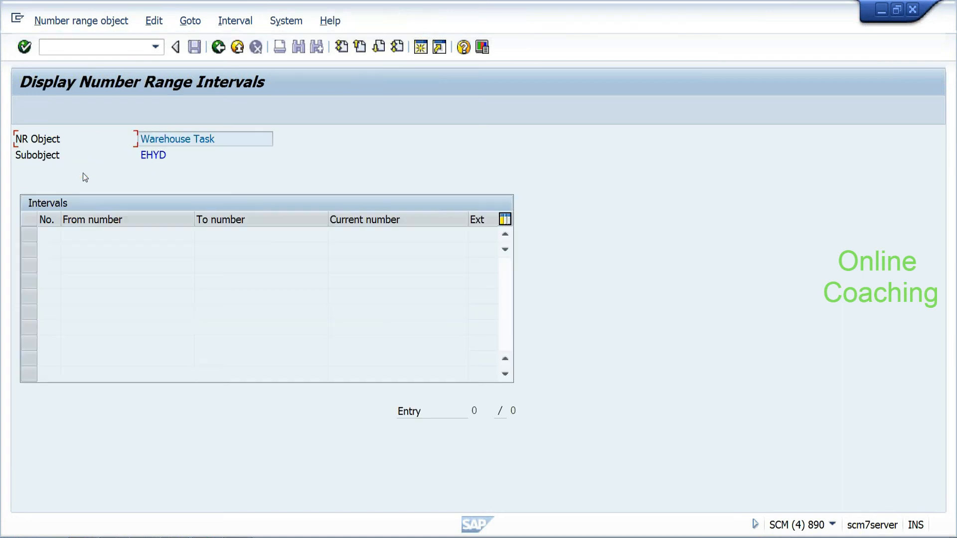
{"action": "left_click", "coordinate": [218, 48]}
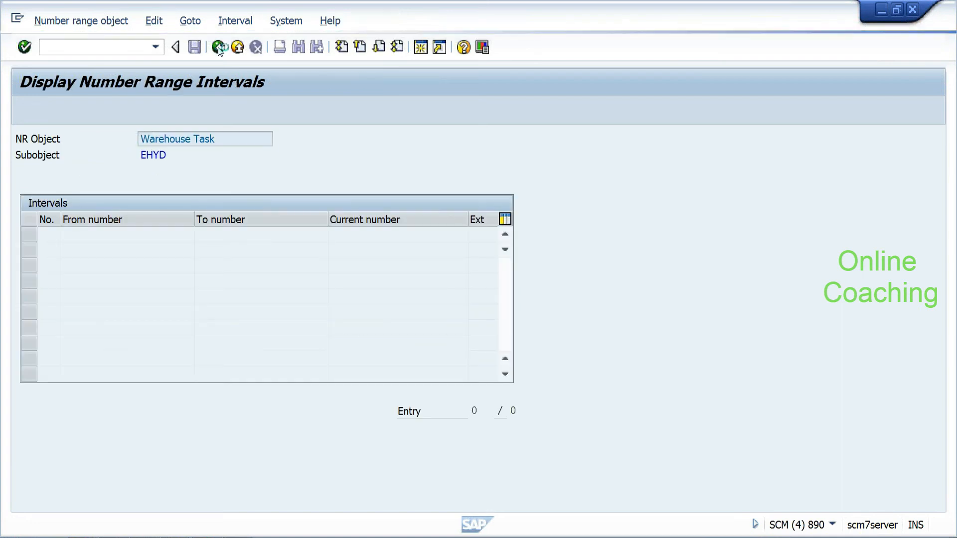
{"action": "left_click", "coordinate": [151, 139]}
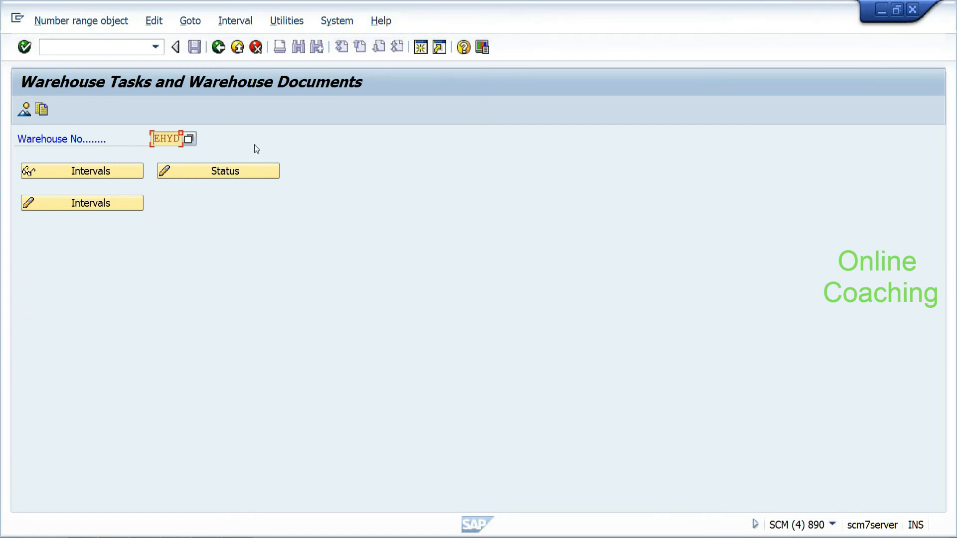
{"action": "left_click", "coordinate": [220, 49]}
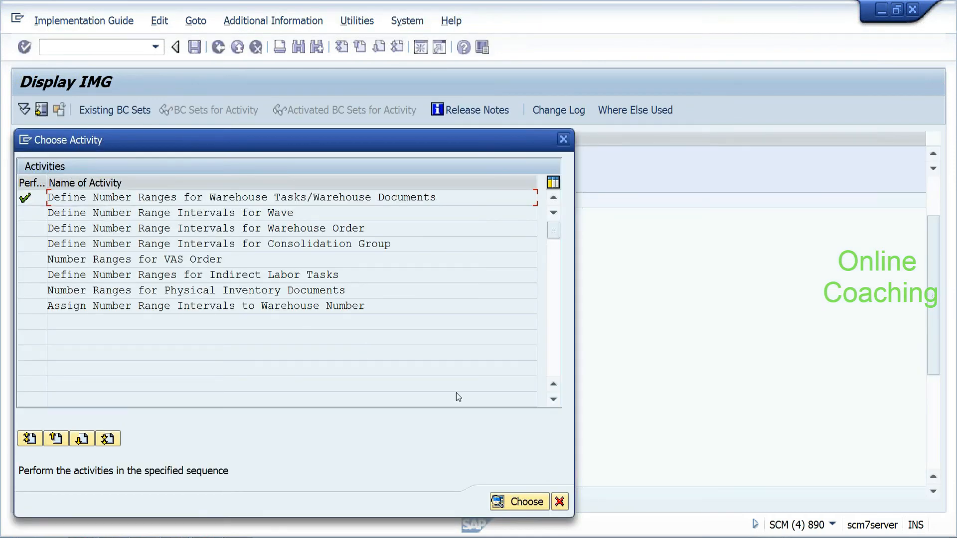
{"action": "left_click", "coordinate": [561, 501]}
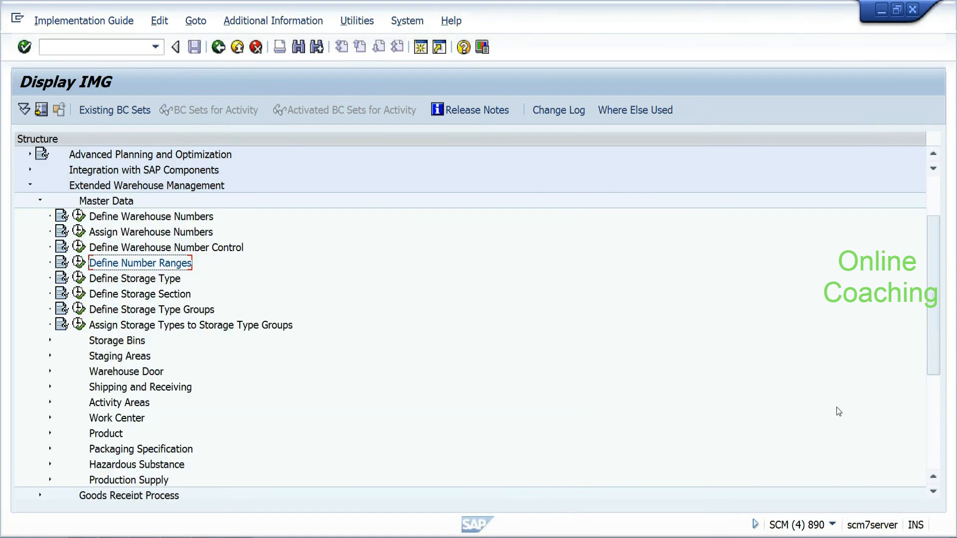
Step: Reopen the Define Number Ranges activity selection and display the warehouse task number range intervals for warehouse 0001
{"action": "left_click_drag", "start_coordinate": [937, 346], "coordinate": [931, 432]}
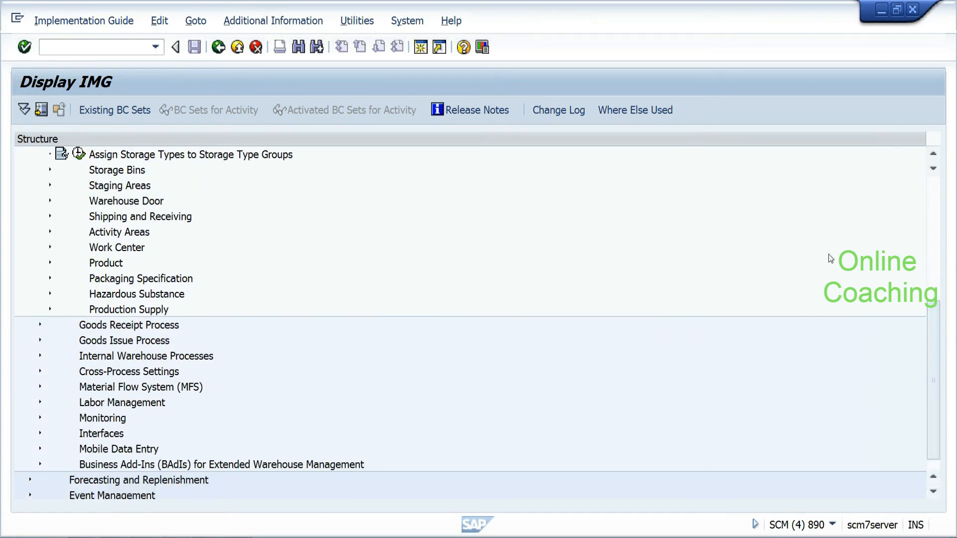
{"action": "left_click_drag", "start_coordinate": [934, 316], "coordinate": [932, 187]}
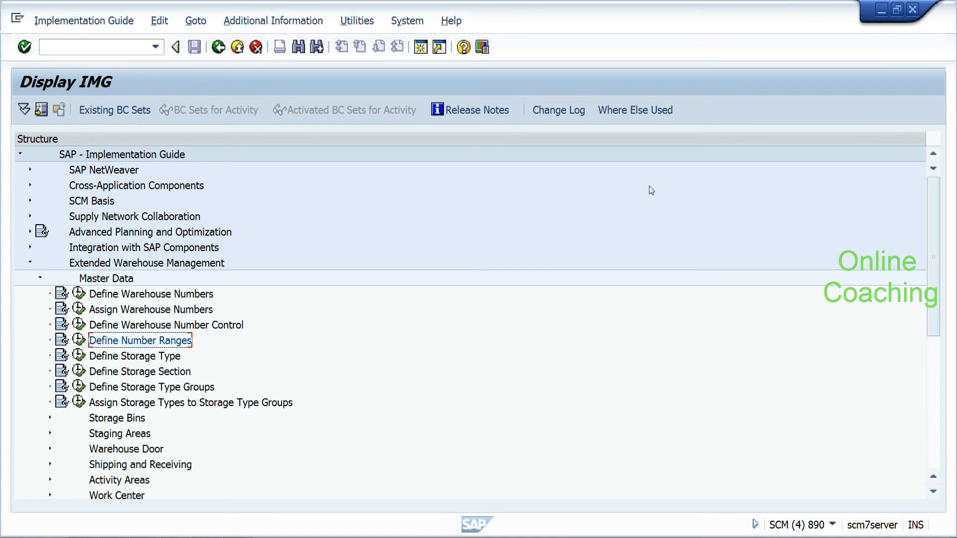
{"action": "left_click", "coordinate": [80, 341]}
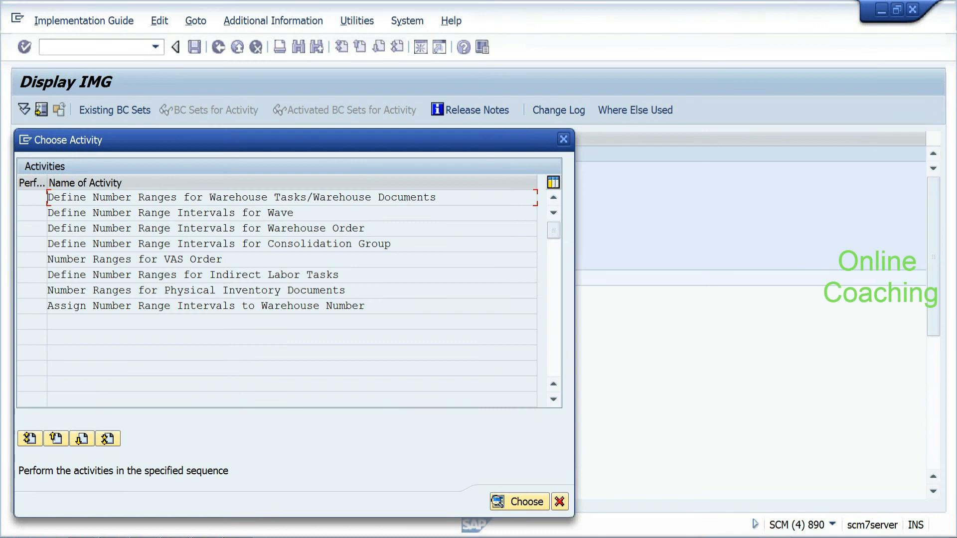
{"action": "double_click", "coordinate": [144, 201]}
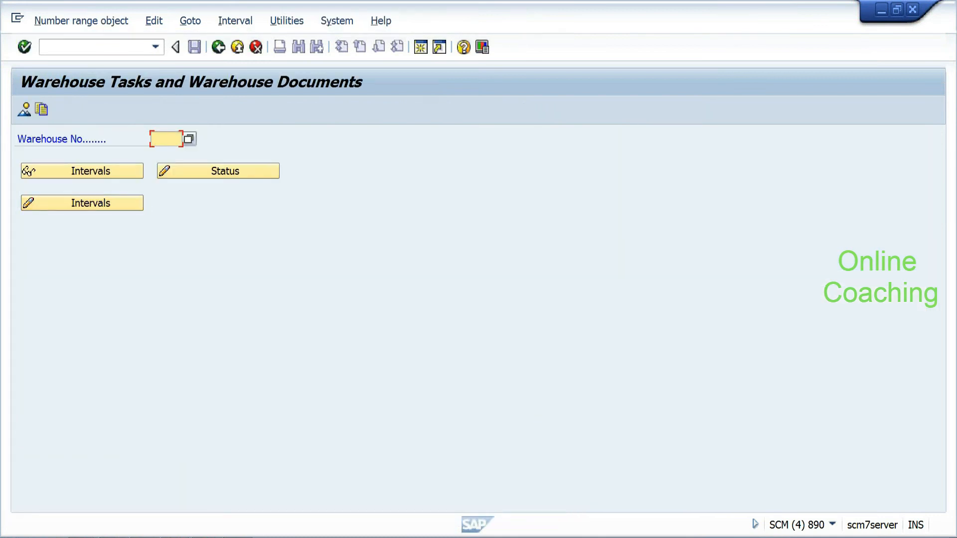
{"action": "type", "text": "00"}
{"action": "key", "text": "BackSpace"}
{"action": "left_click", "coordinate": [62, 172]}
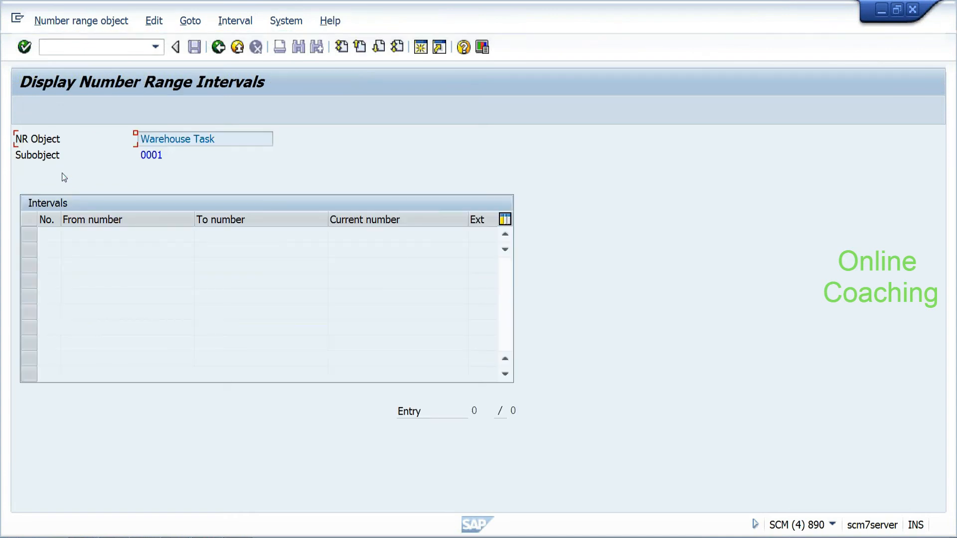
{"action": "left_click_drag", "start_coordinate": [162, 155], "coordinate": [129, 153]}
{"action": "left_click", "coordinate": [219, 47]}
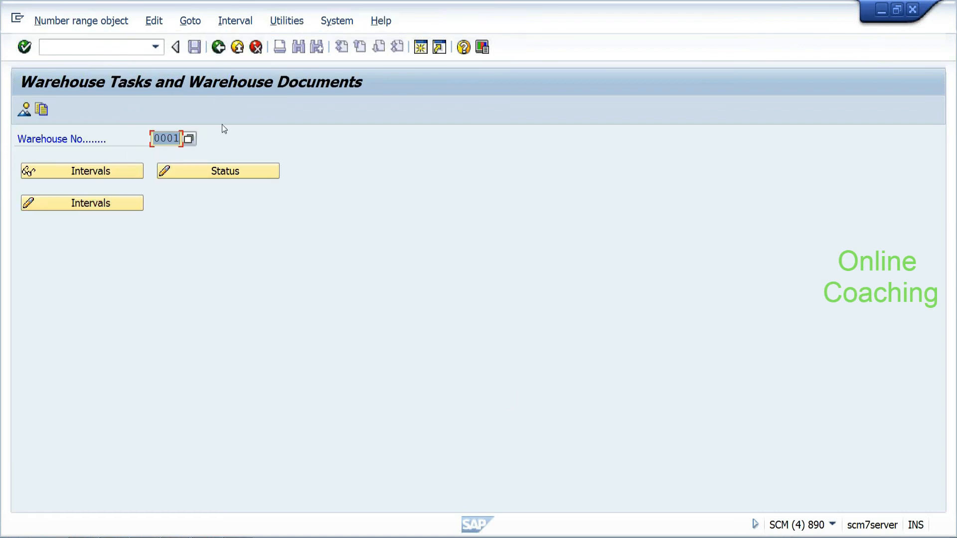
Step: Open the warehouse task number range intervals of warehouse EHYD for maintenance
{"action": "key", "text": "BackSpace"}
{"action": "key", "text": "Down"}
{"action": "key", "text": "Down"}
{"action": "key", "text": "Return"}
{"action": "left_click", "coordinate": [99, 205]}
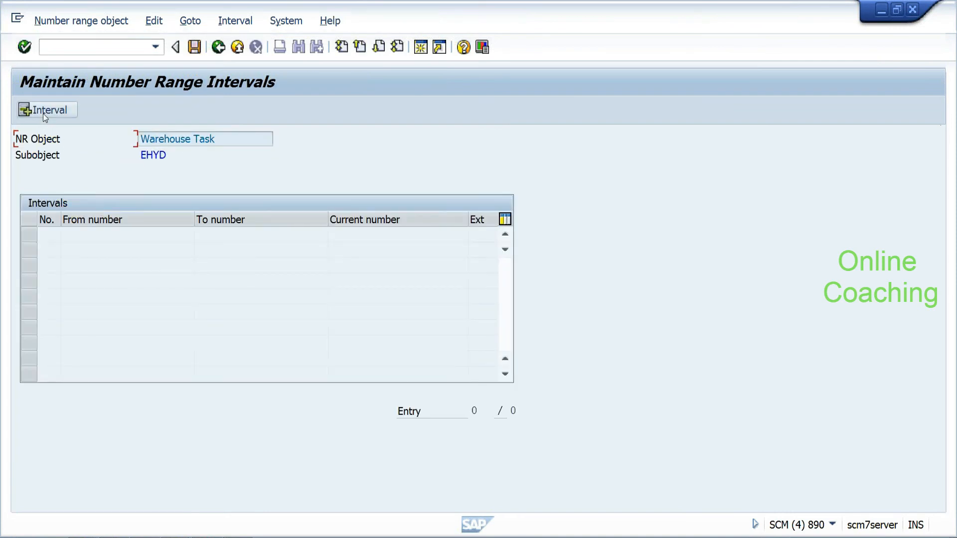
Step: Insert warehouse task interval 01 running from 0000001 to 9999999 for warehouse EHYD
{"action": "left_click", "coordinate": [43, 112]}
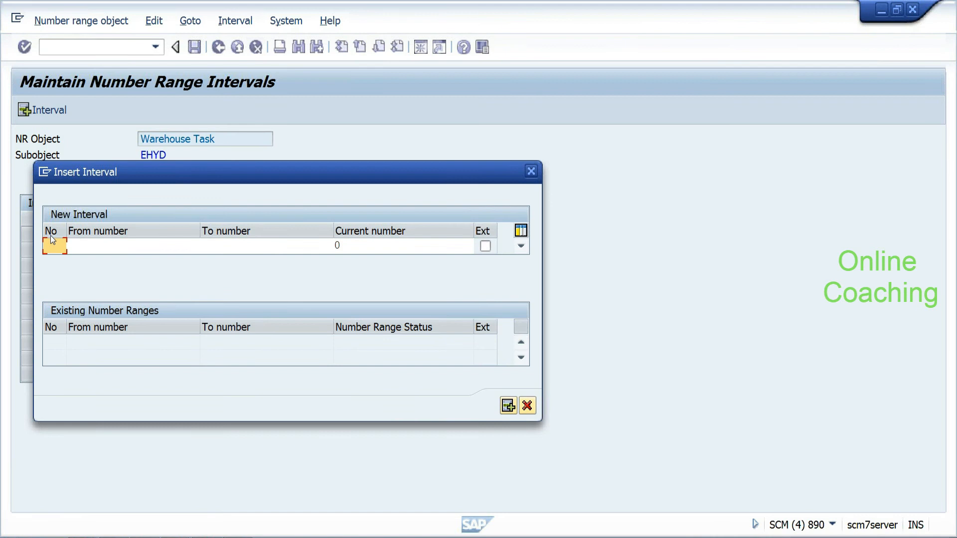
{"action": "type", "text": "01"}
{"action": "key", "text": "Tab"}
{"action": "type", "text": "00000000000"}
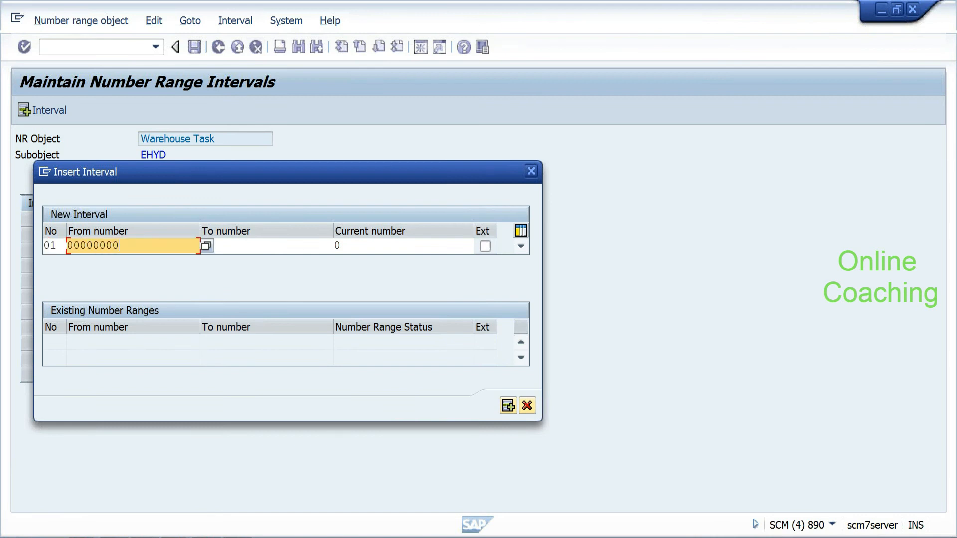
{"action": "key", "text": "BackSpace"}
{"action": "key", "text": "BackSpace"}
{"action": "key", "text": "BackSpace"}
{"action": "key", "text": "BackSpace"}
{"action": "key", "text": "BackSpace"}
{"action": "key", "text": "BackSpace"}
{"action": "key", "text": "BackSpace"}
{"action": "key", "text": "BackSpace"}
{"action": "type", "text": "0001"}
{"action": "key", "text": "Tab"}
{"action": "type", "text": "9999999"}
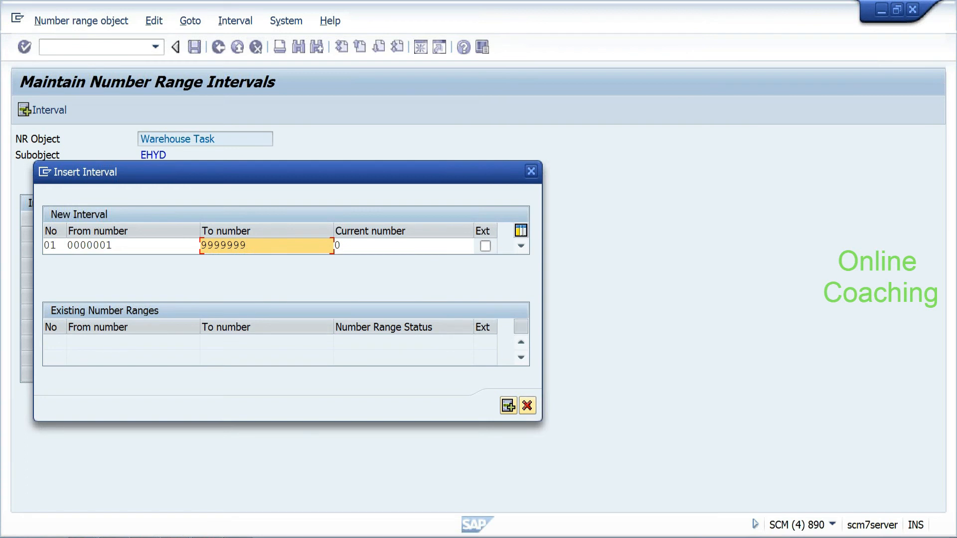
{"action": "left_click", "coordinate": [507, 406]}
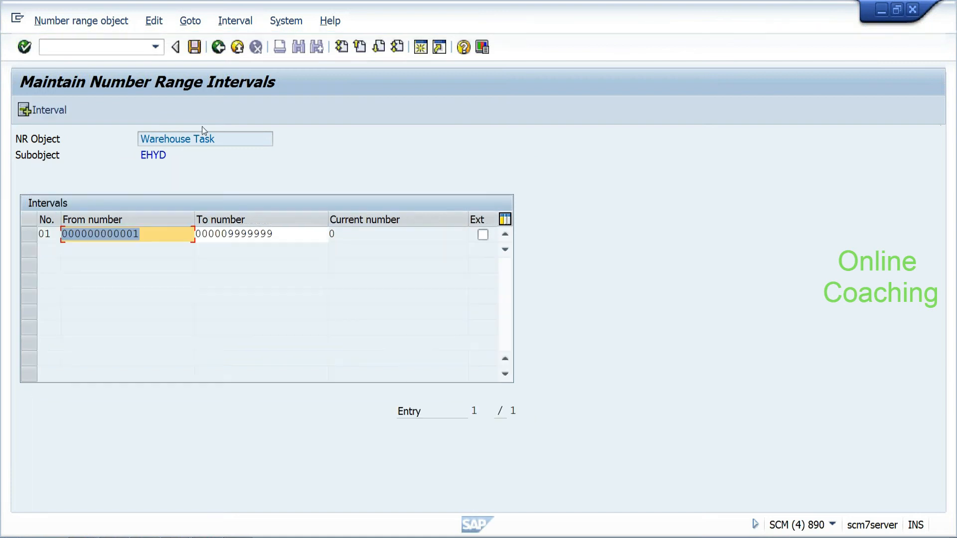
Step: Save the new warehouse task interval, acknowledge the transport notice, and return to the activity selection
{"action": "left_click", "coordinate": [195, 48]}
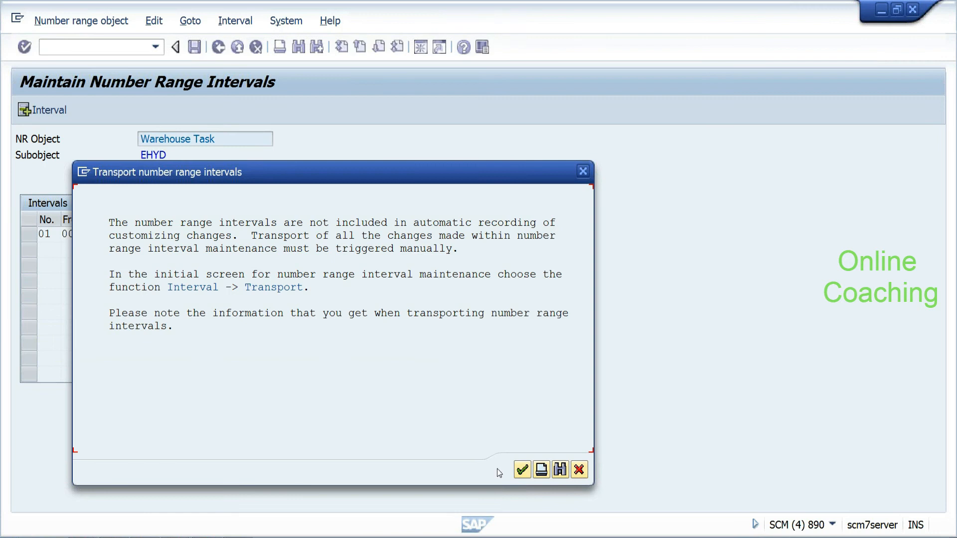
{"action": "left_click", "coordinate": [522, 470]}
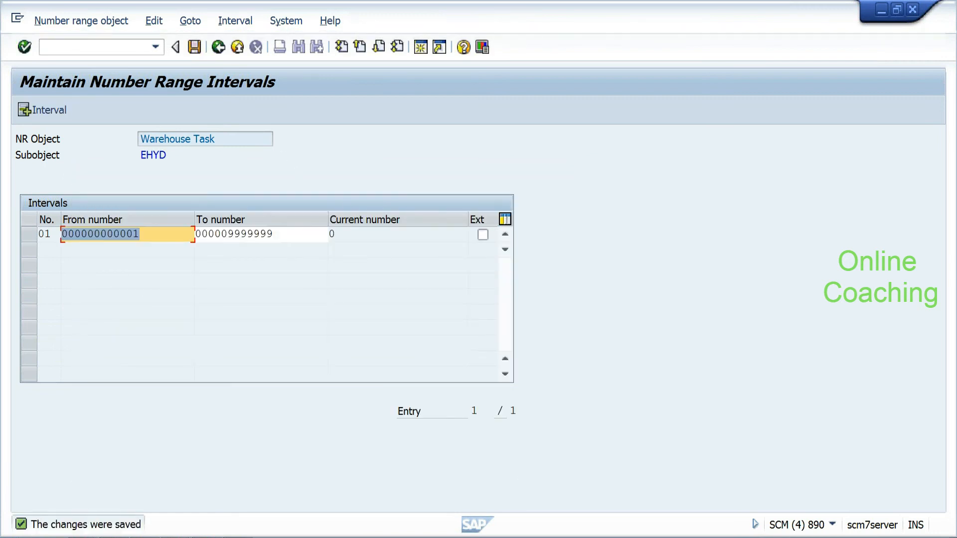
{"action": "left_click", "coordinate": [220, 47]}
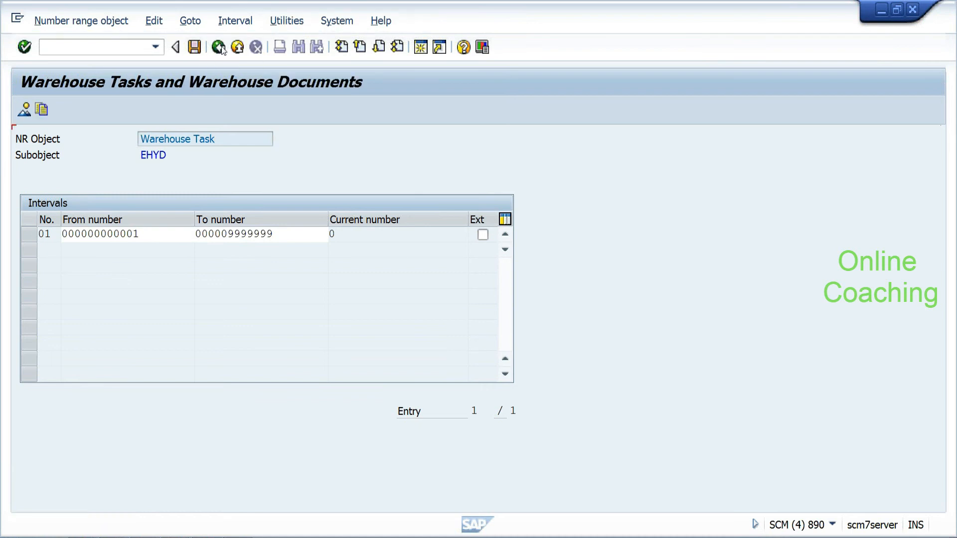
{"action": "left_click", "coordinate": [219, 48]}
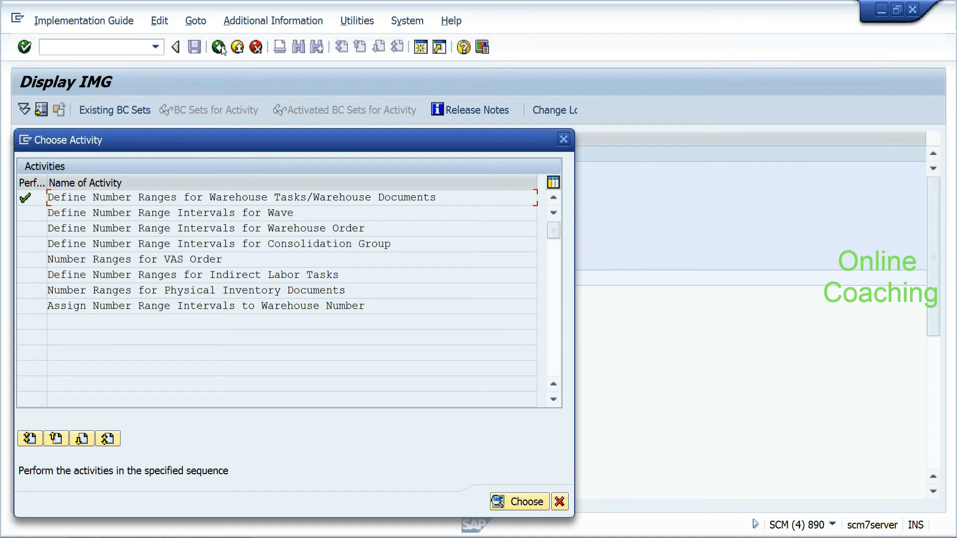
Step: Try to insert wave number range interval 01 from 0000099 to 9999999 for warehouse EHYD
{"action": "double_click", "coordinate": [144, 213]}
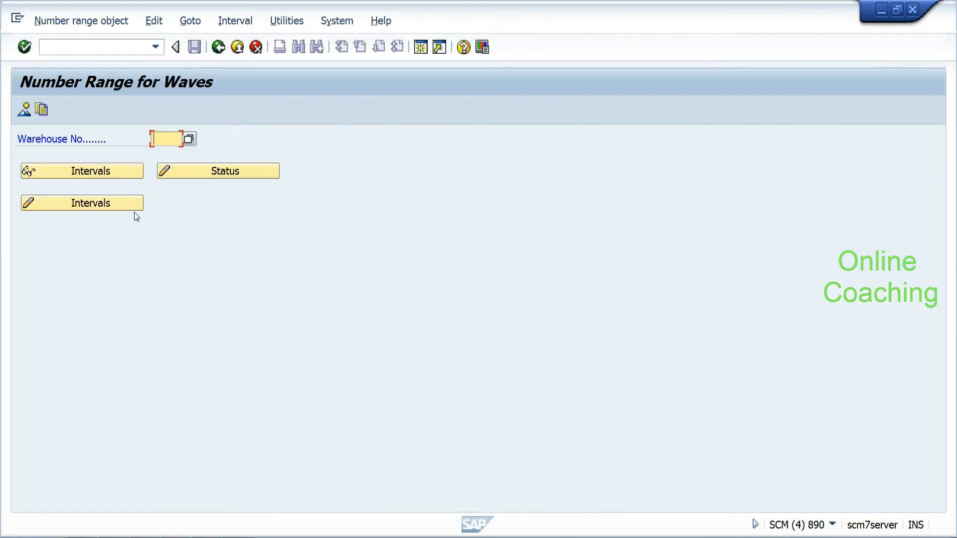
{"action": "left_click", "coordinate": [152, 136]}
{"action": "type", "text": "ehyd"}
{"action": "left_click", "coordinate": [109, 201]}
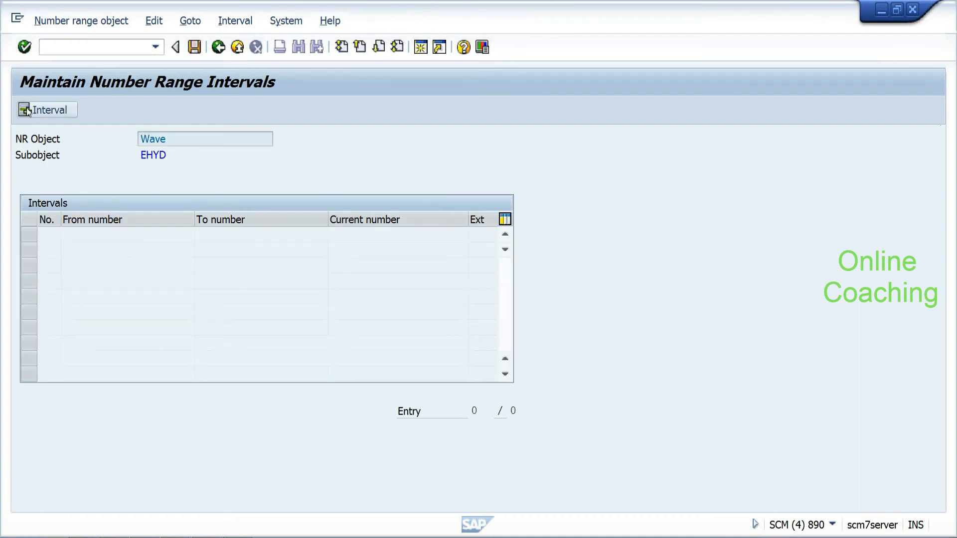
{"action": "type", "text": "01"}
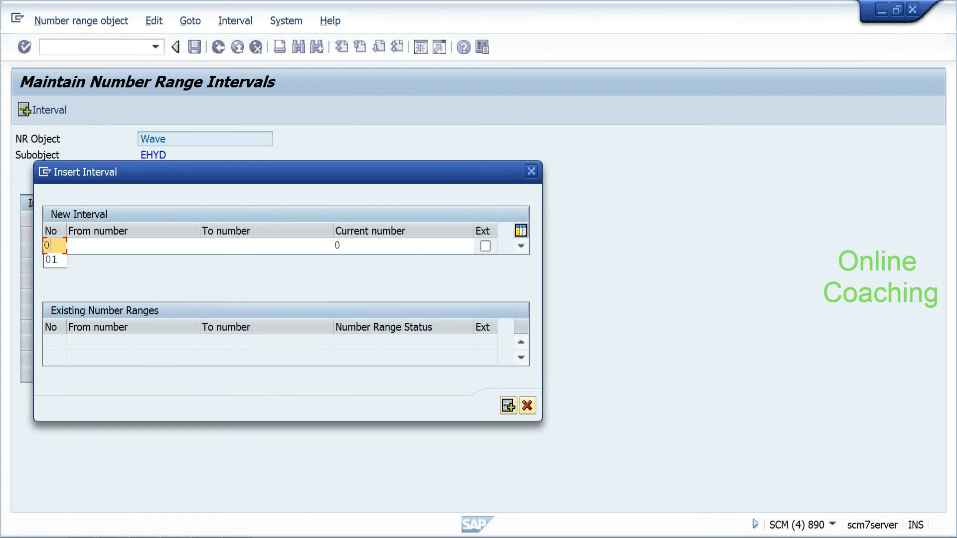
{"action": "key", "text": "Tab"}
{"action": "type", "text": "00000"}
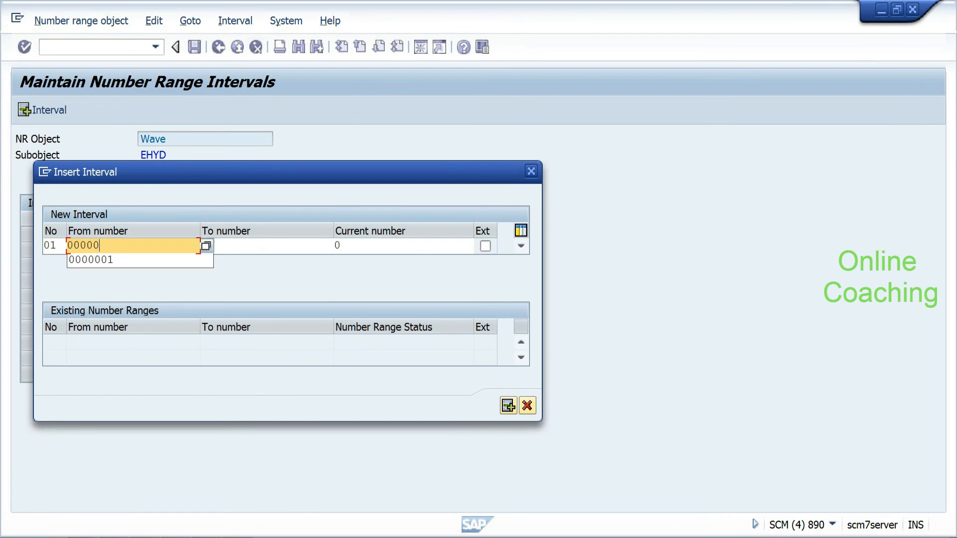
{"action": "type", "text": "99"}
{"action": "key", "text": "Tab"}
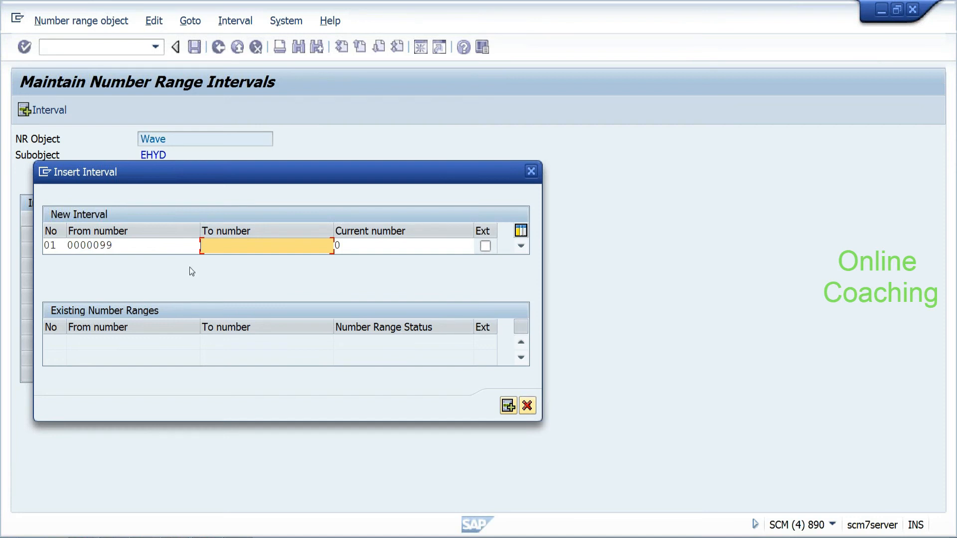
{"action": "type", "text": "99999"}
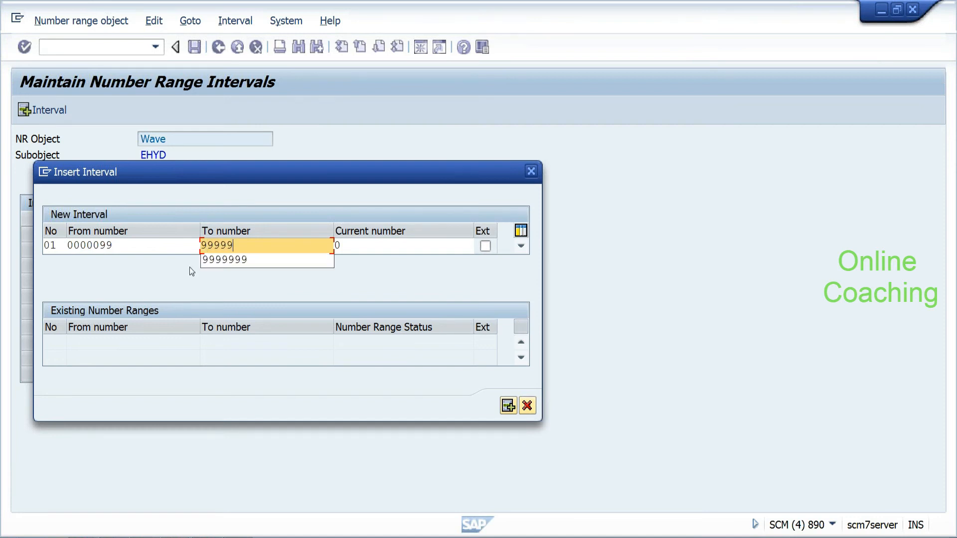
{"action": "type", "text": "99"}
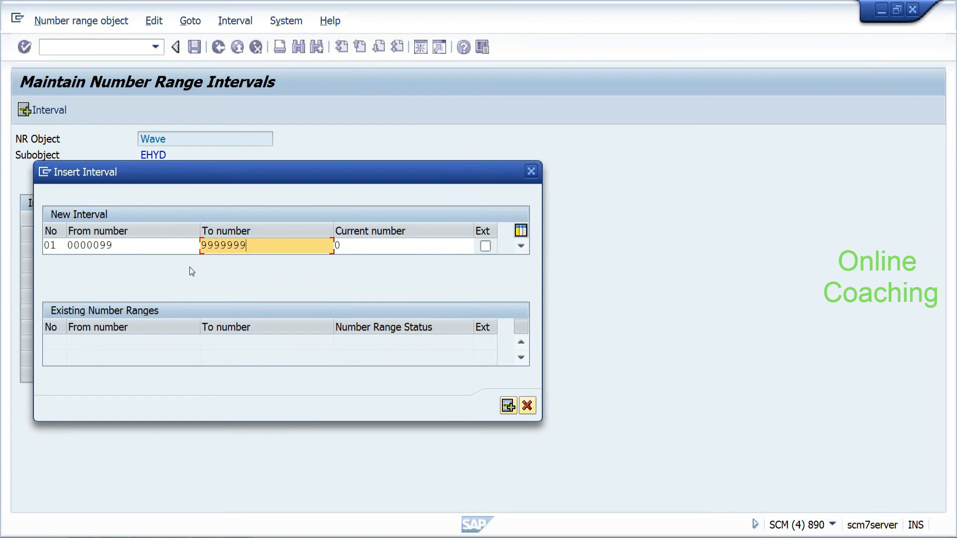
{"action": "left_click", "coordinate": [508, 405]}
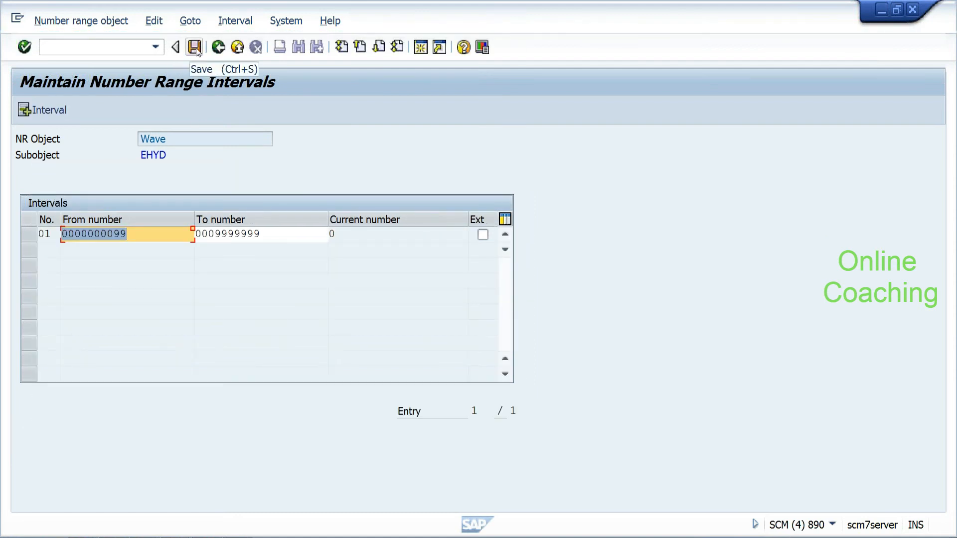
{"action": "left_click", "coordinate": [167, 237]}
{"action": "key", "text": "BackSpace"}
{"action": "key", "text": "BackSpace"}
{"action": "type", "text": "01"}
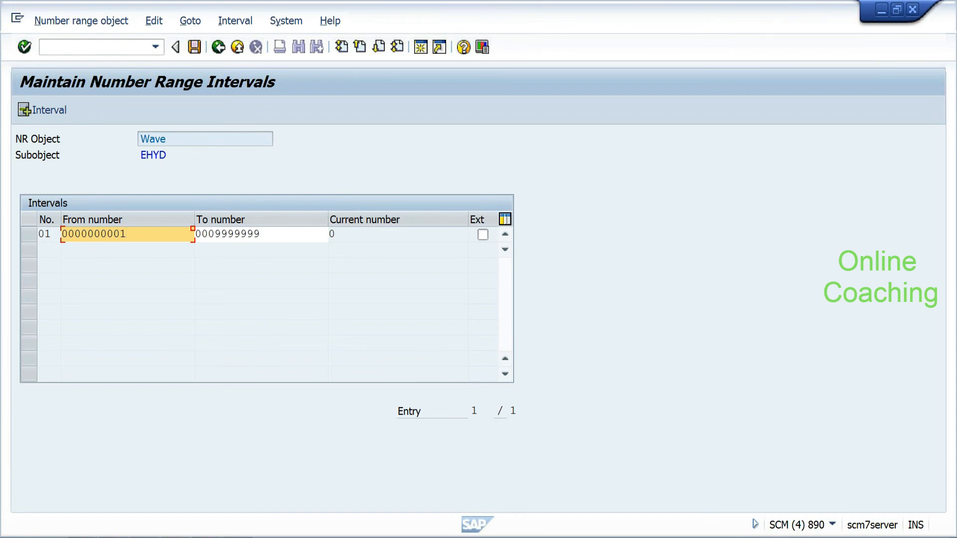
{"action": "left_click", "coordinate": [237, 48]}
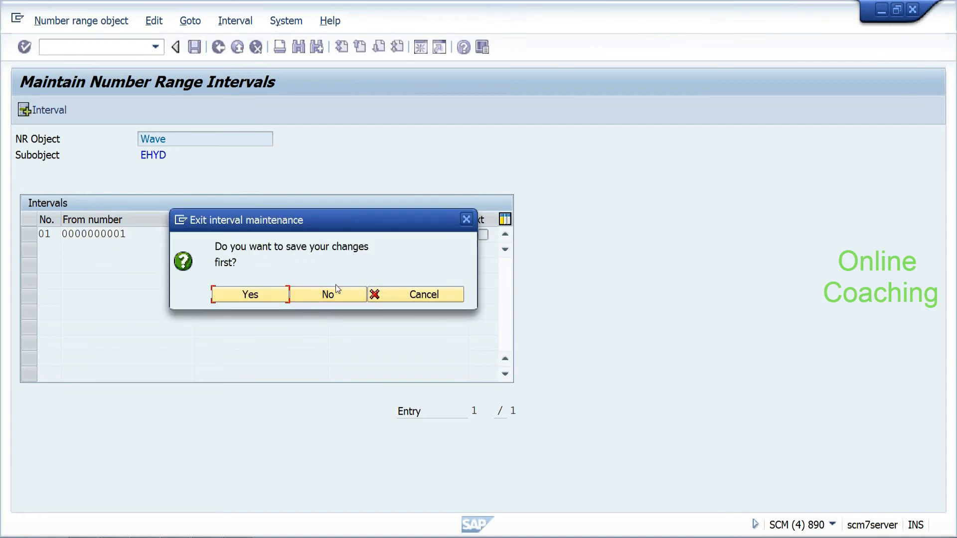
{"action": "left_click", "coordinate": [313, 294]}
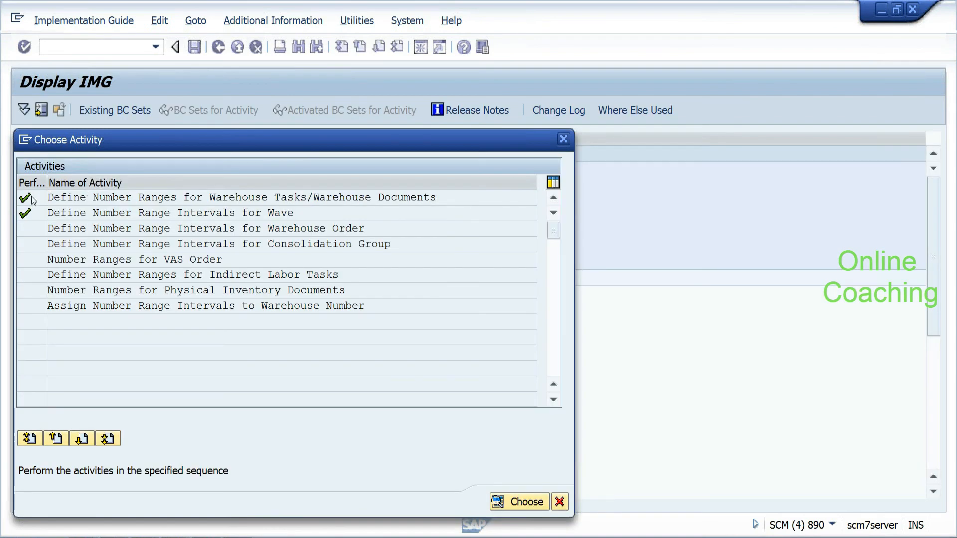
Step: Display the number range intervals for warehouse tasks and warehouse documents of EHYD to check the saved entry
{"action": "double_click", "coordinate": [33, 198]}
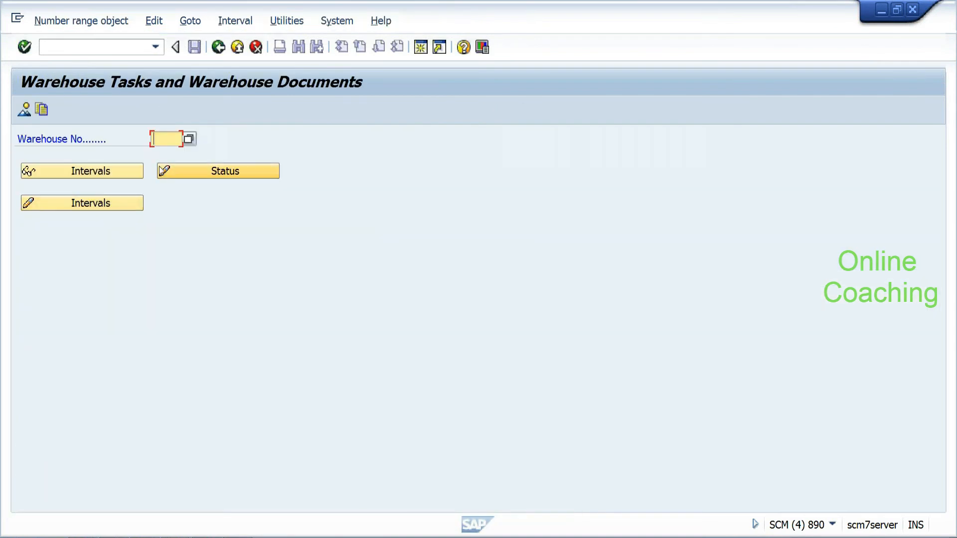
{"action": "key", "text": "Down"}
{"action": "key", "text": "Up"}
{"action": "key", "text": "Return"}
{"action": "left_click", "coordinate": [114, 175]}
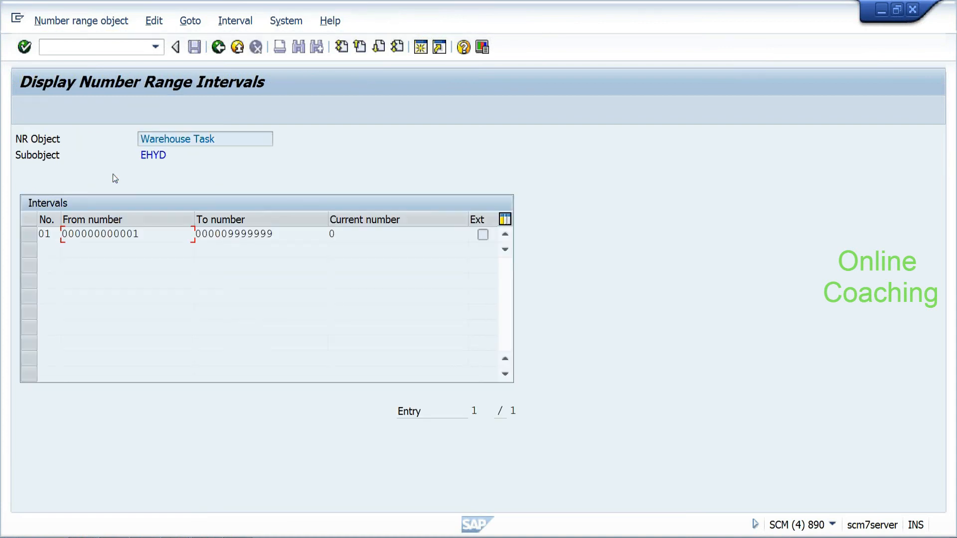
Step: Check the From and To numbers of the EHYD warehouse task interval, and return to the activity selection
{"action": "left_click_drag", "start_coordinate": [274, 234], "coordinate": [195, 234]}
{"action": "left_click_drag", "start_coordinate": [267, 234], "coordinate": [196, 235]}
{"action": "left_click", "coordinate": [196, 234]}
{"action": "left_click", "coordinate": [218, 48]}
{"action": "left_click", "coordinate": [218, 48]}
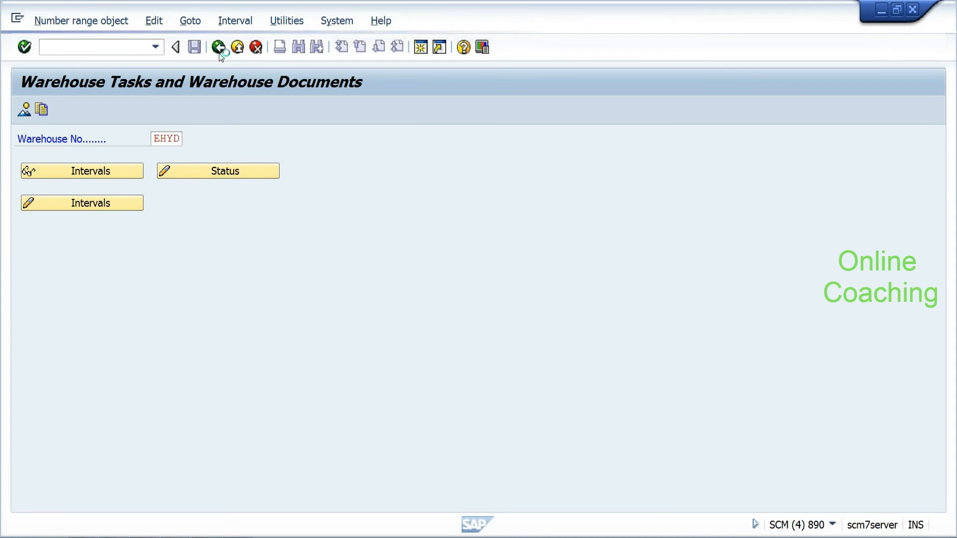
Step: Open number range interval maintenance for waves of warehouse EHYD
{"action": "left_click", "coordinate": [38, 216]}
{"action": "double_click", "coordinate": [38, 216]}
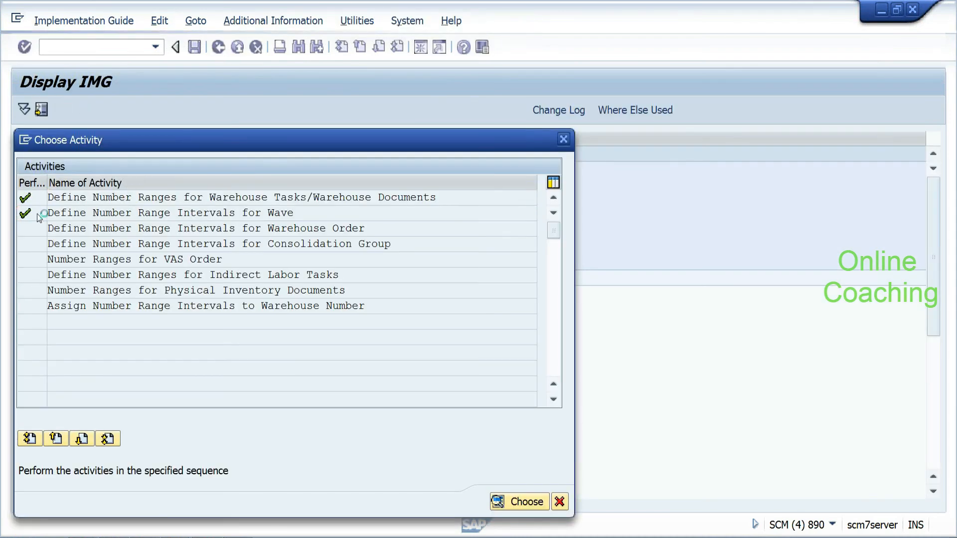
{"action": "key", "text": "F4"}
{"action": "key", "text": "Return"}
{"action": "left_click", "coordinate": [121, 201]}
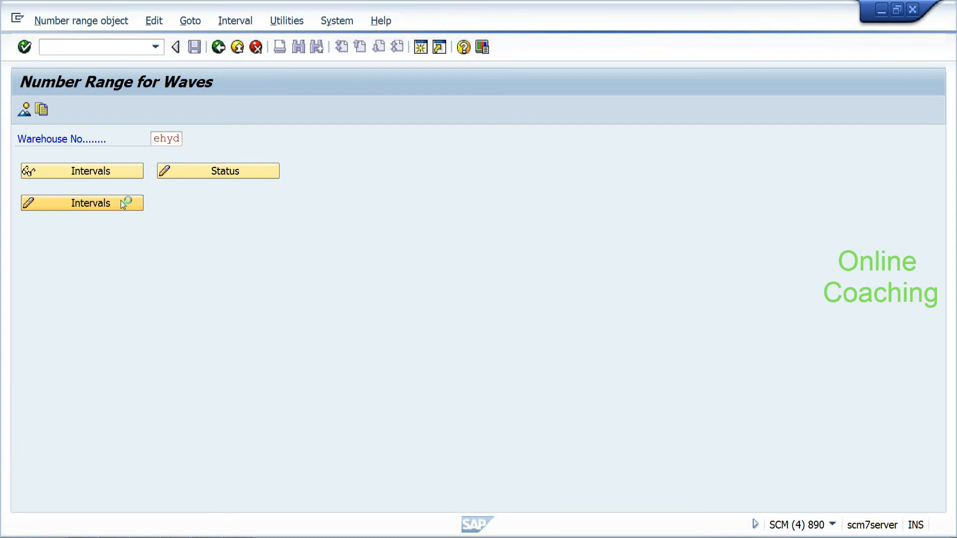
Step: Insert wave number range interval 01 from 200000 to 299999
{"action": "left_click", "coordinate": [50, 110]}
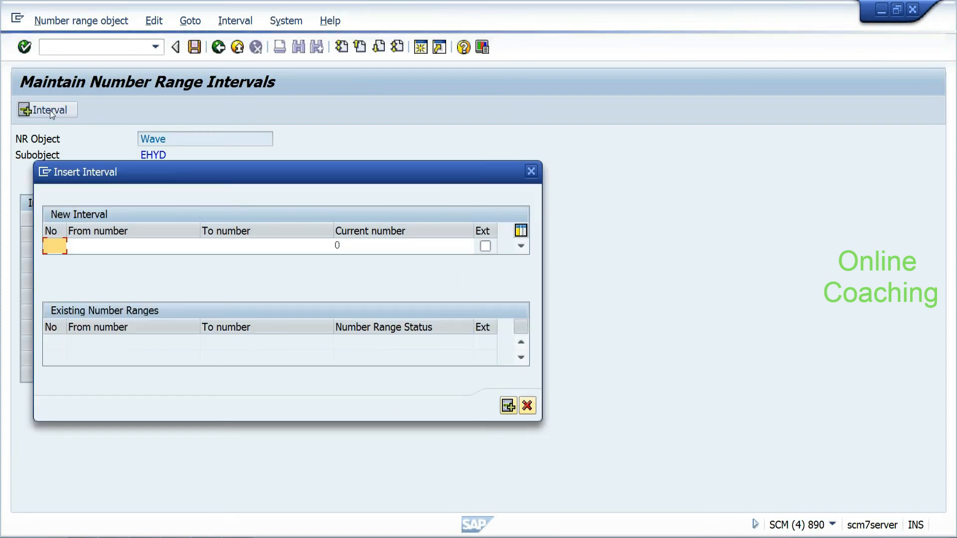
{"action": "type", "text": "01"}
{"action": "key", "text": "BackSpace"}
{"action": "key", "text": "BackSpace"}
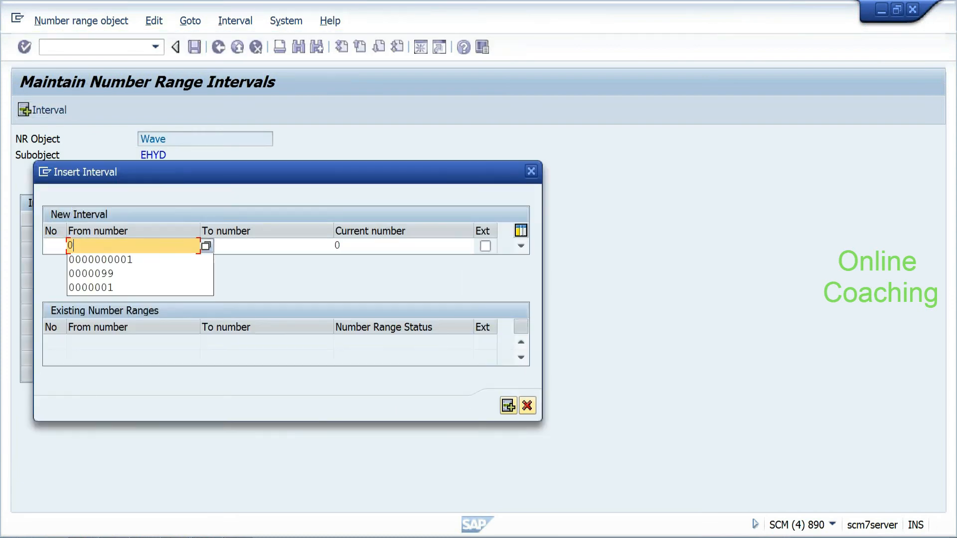
{"action": "key", "text": "shift+Tab"}
{"action": "type", "text": "01"}
{"action": "key", "text": "Tab"}
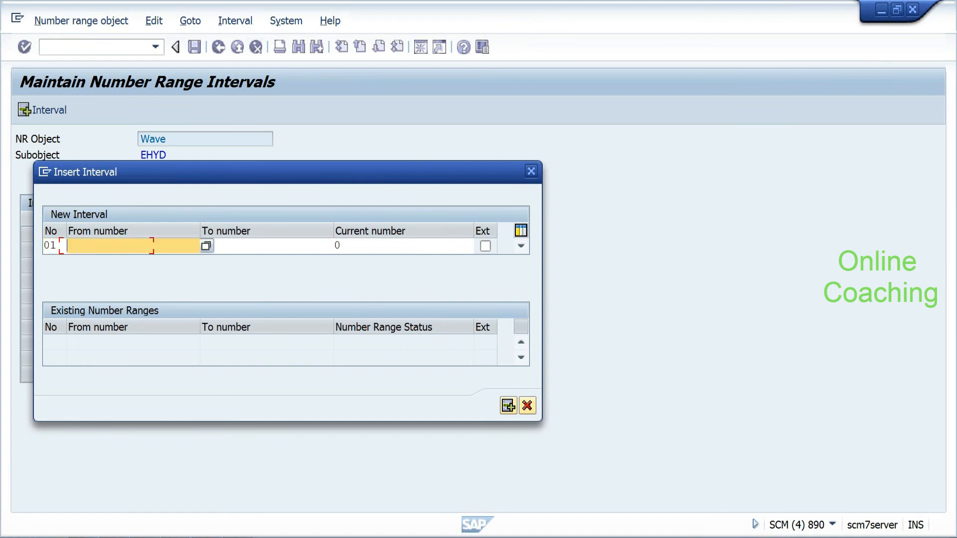
{"action": "type", "text": "200000"}
{"action": "key", "text": "Tab"}
{"action": "type", "text": "2"}
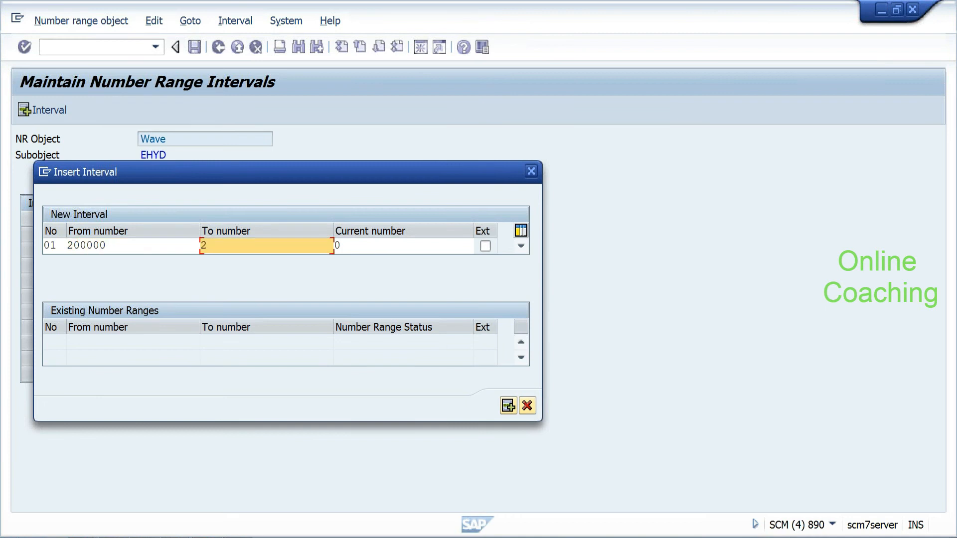
{"action": "type", "text": "99999"}
{"action": "left_click", "coordinate": [509, 407]}
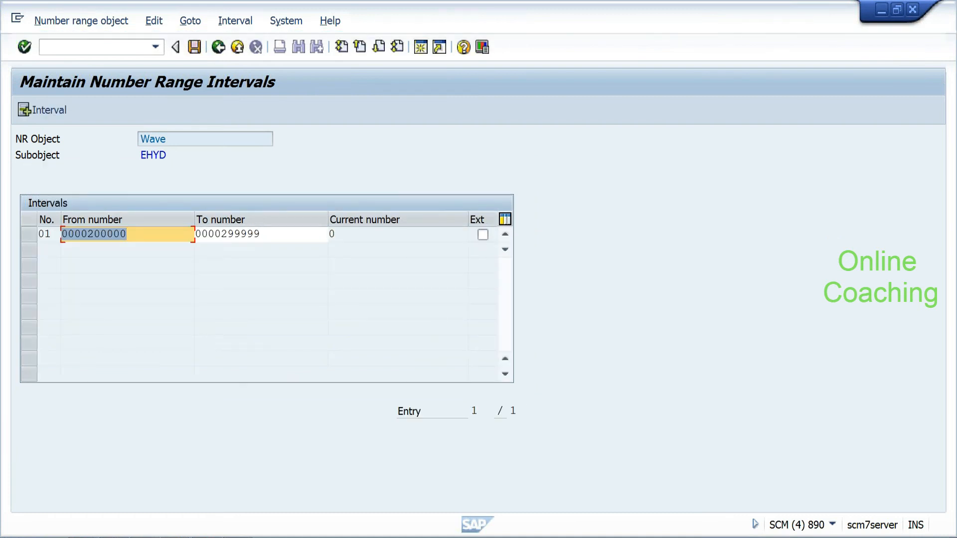
Step: Save the new wave interval, acknowledge the transport notice, and leave interval maintenance
{"action": "left_click", "coordinate": [261, 235]}
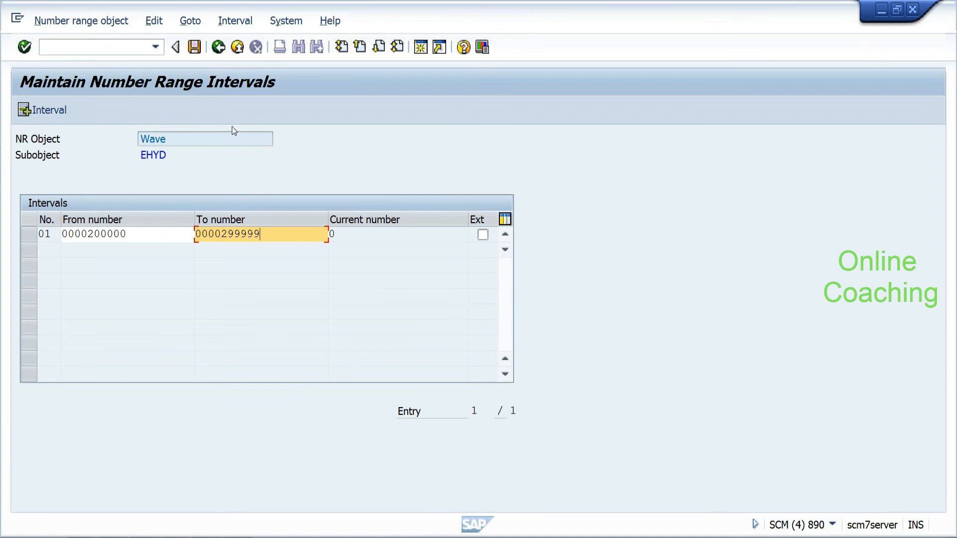
{"action": "left_click", "coordinate": [195, 48]}
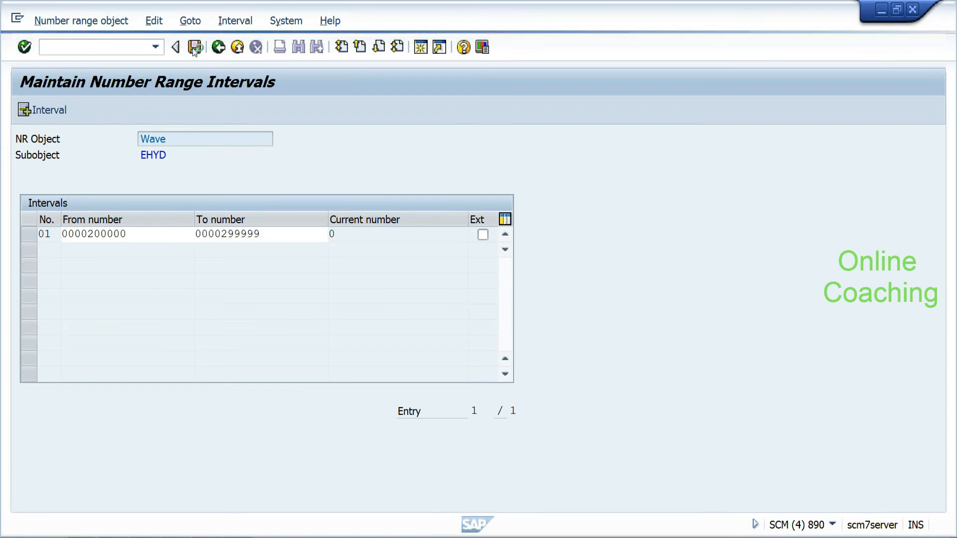
{"action": "left_click", "coordinate": [521, 470]}
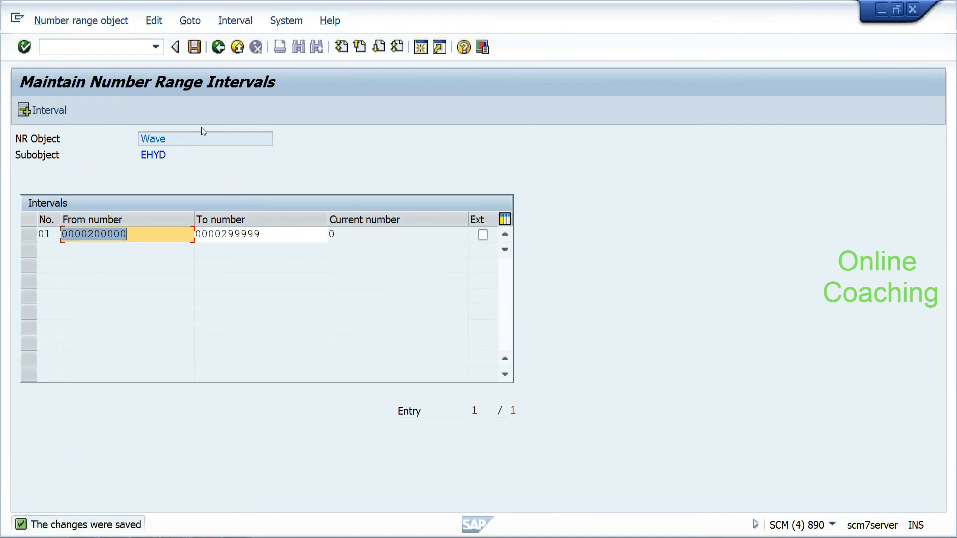
{"action": "left_click", "coordinate": [219, 48]}
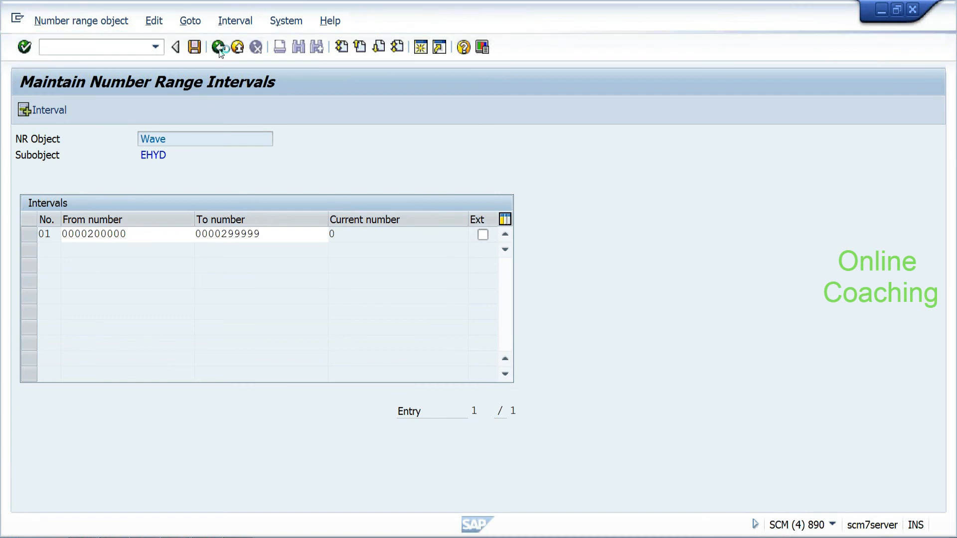
{"action": "left_click", "coordinate": [219, 48]}
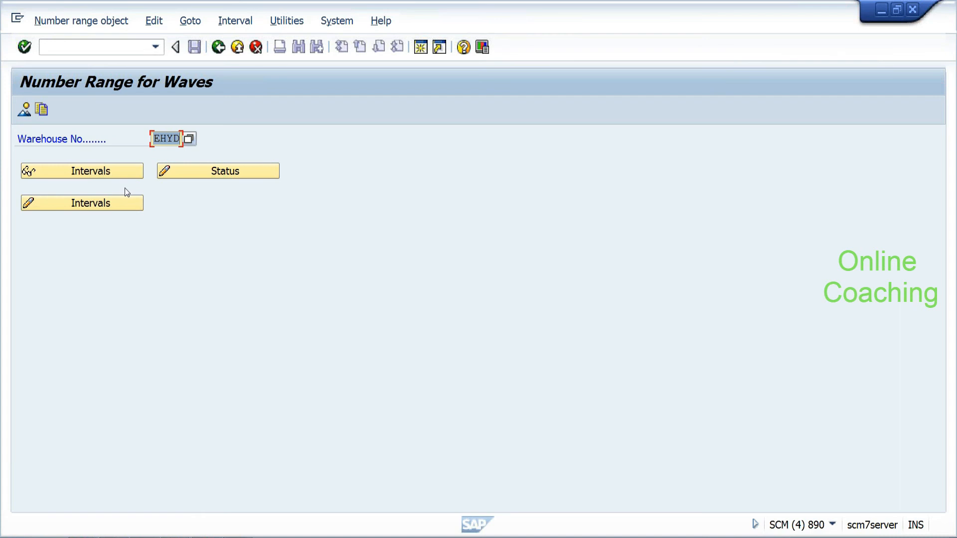
Step: Examine the editing options available for EHYD wave interval 01, and return to the activity selection without changing it
{"action": "left_click", "coordinate": [115, 202]}
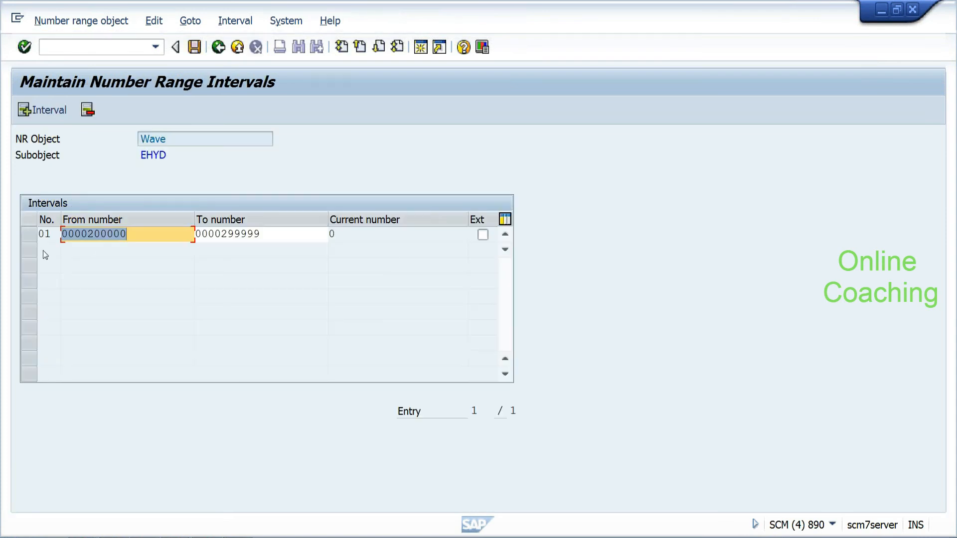
{"action": "left_click", "coordinate": [31, 235]}
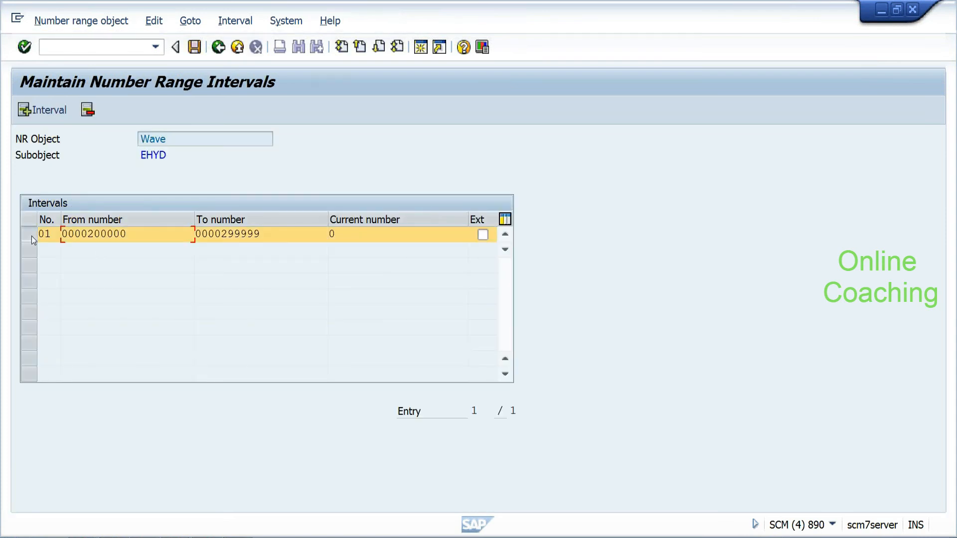
{"action": "left_click", "coordinate": [154, 20]}
{"action": "left_click", "coordinate": [183, 23]}
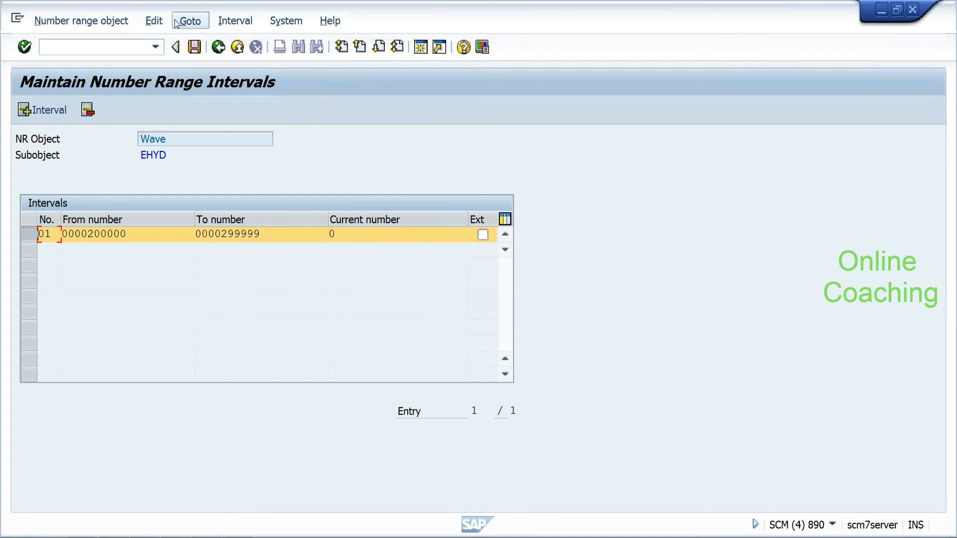
{"action": "left_click", "coordinate": [154, 21]}
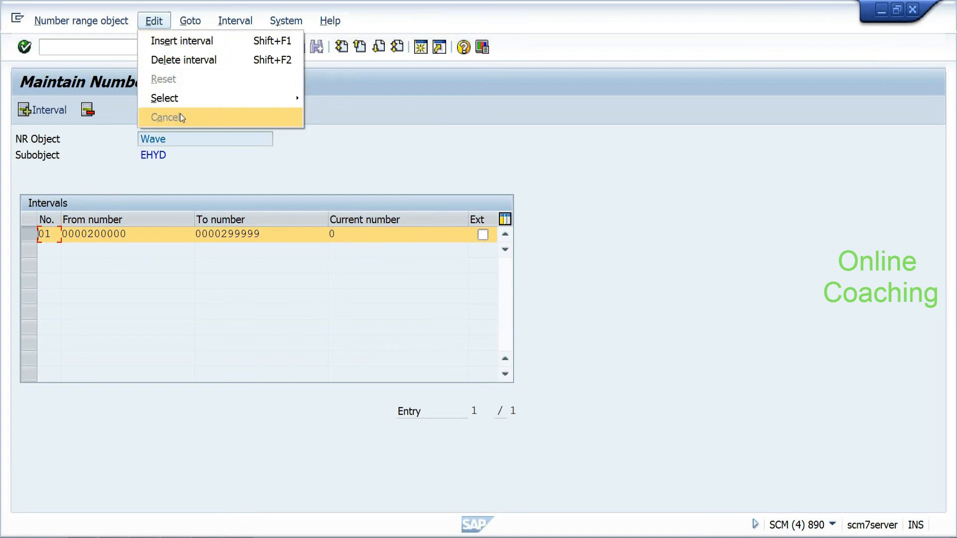
{"action": "mouse_move", "coordinate": [185, 105]}
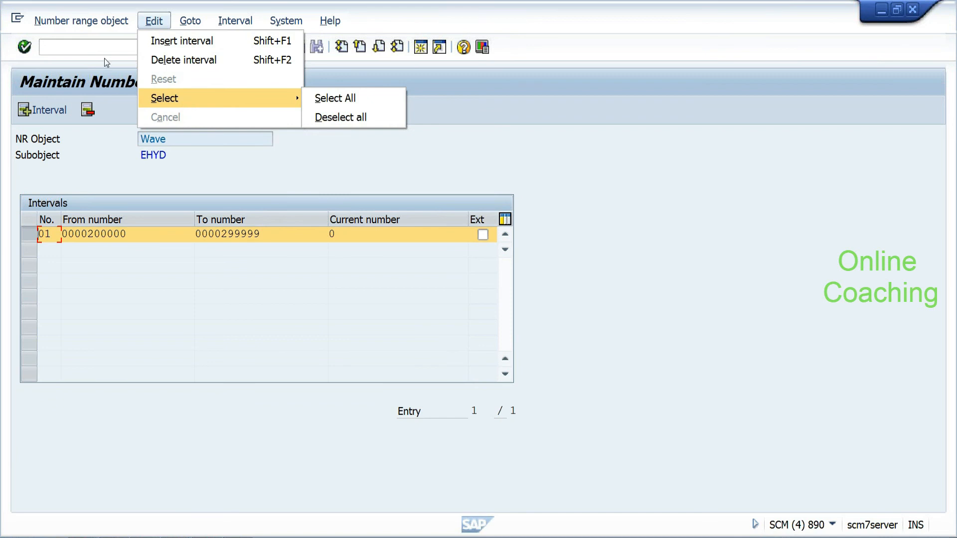
{"action": "mouse_move", "coordinate": [162, 24]}
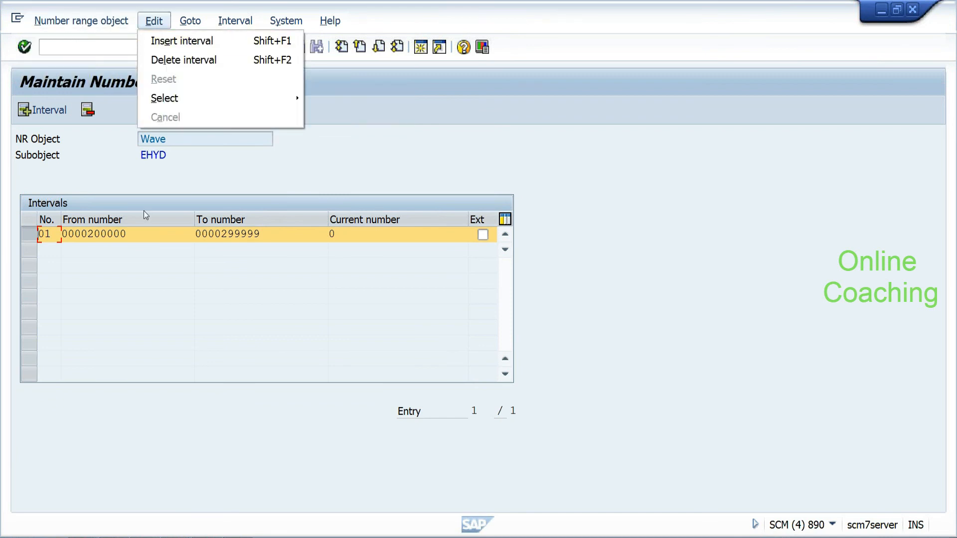
{"action": "left_click", "coordinate": [139, 236]}
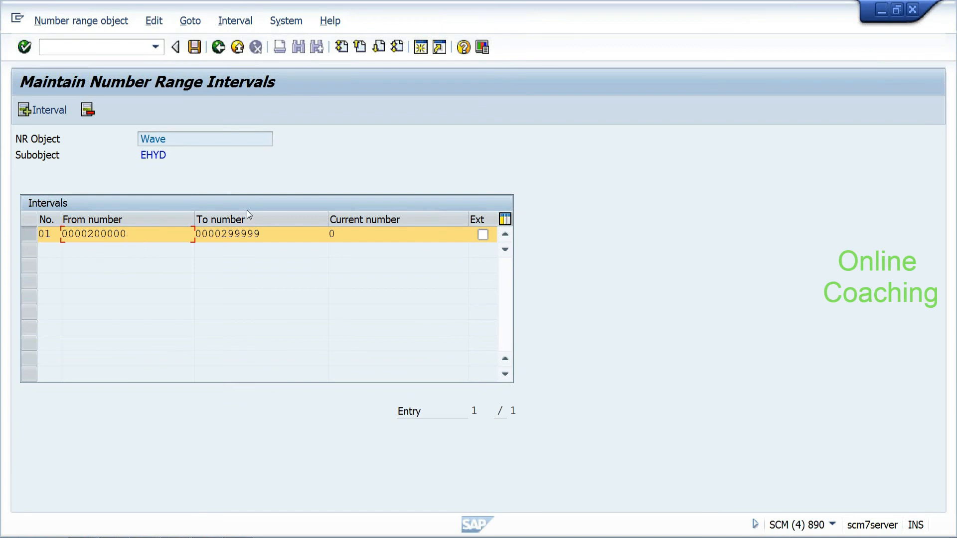
{"action": "left_click", "coordinate": [221, 52]}
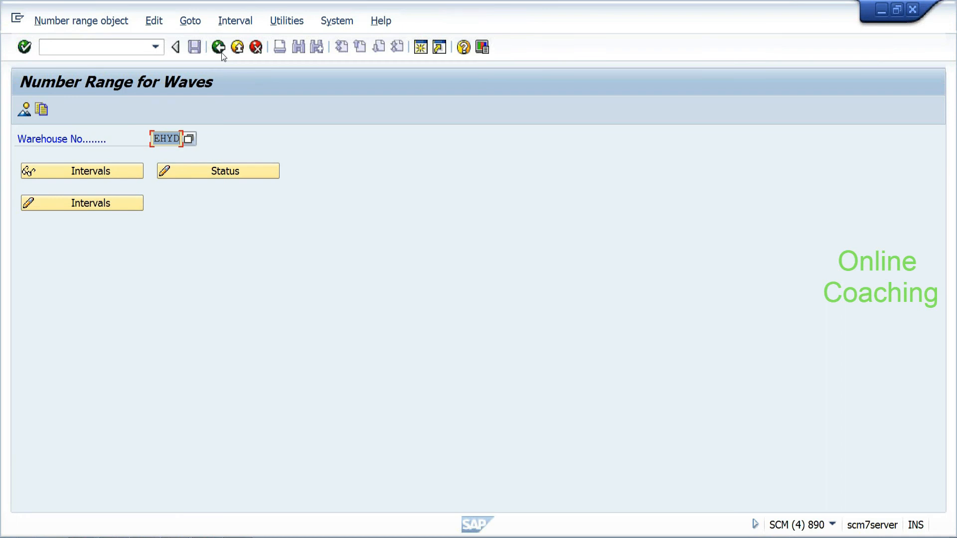
{"action": "left_click", "coordinate": [220, 50]}
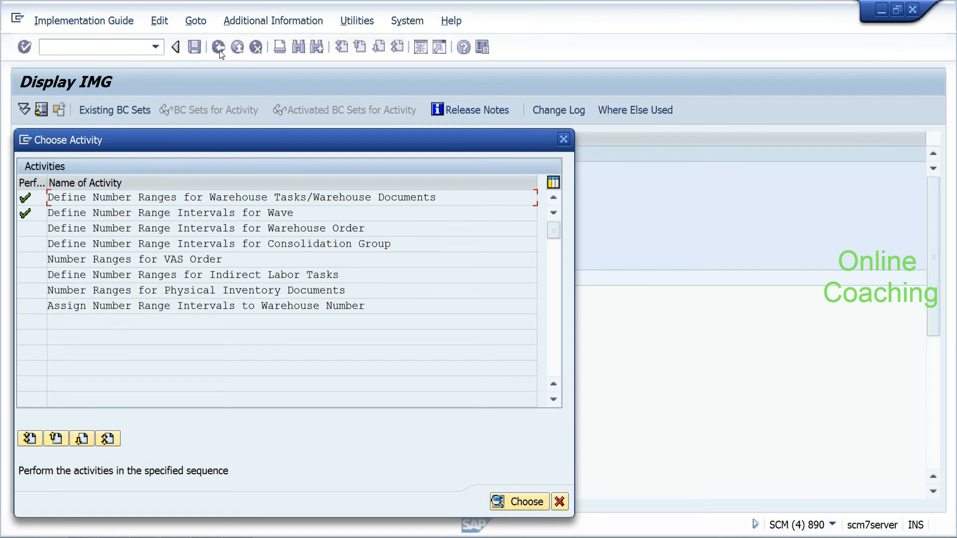
Step: Open number range interval maintenance for warehouse orders of warehouse EHYD
{"action": "left_click", "coordinate": [32, 228]}
{"action": "double_click", "coordinate": [34, 231]}
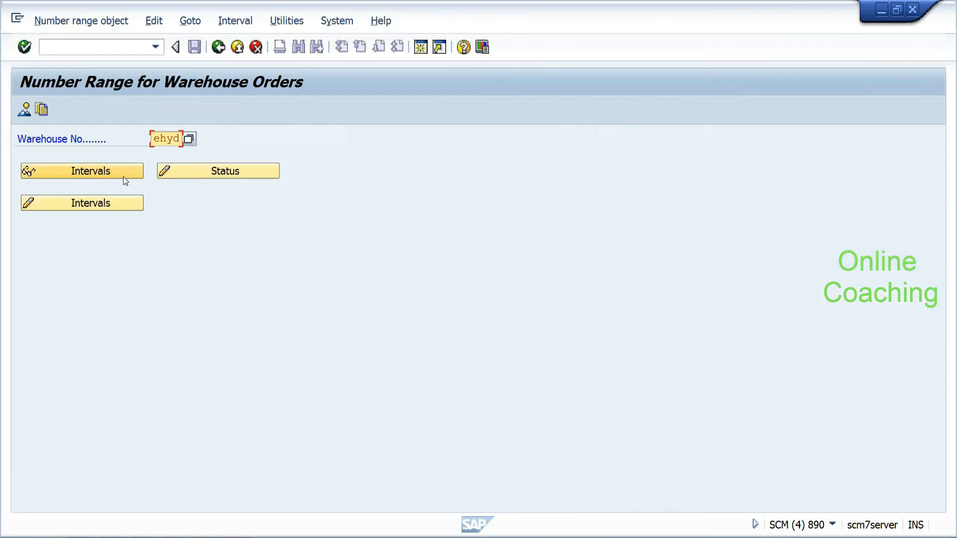
{"action": "left_click", "coordinate": [121, 203]}
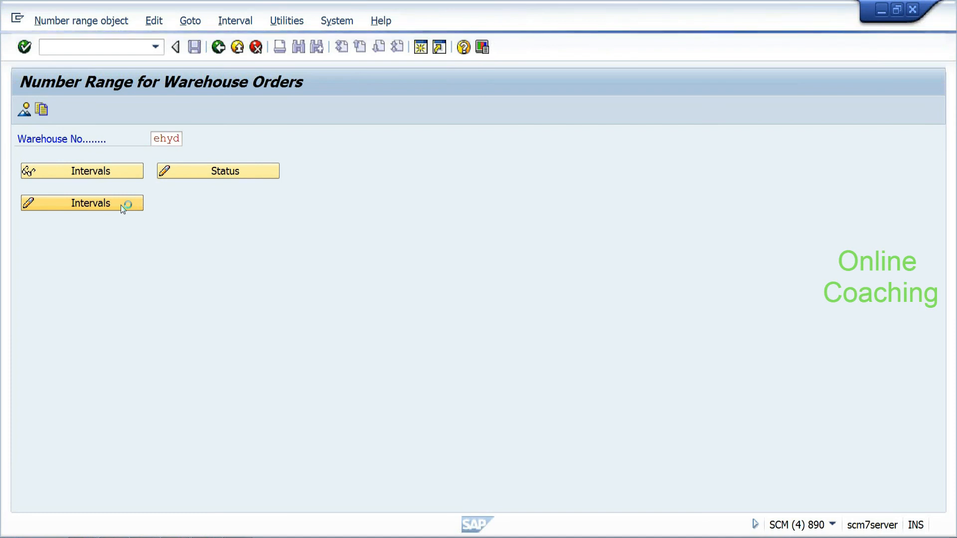
Step: Insert warehouse order number range interval 01 from 3000000 to 3999999
{"action": "left_click", "coordinate": [50, 113]}
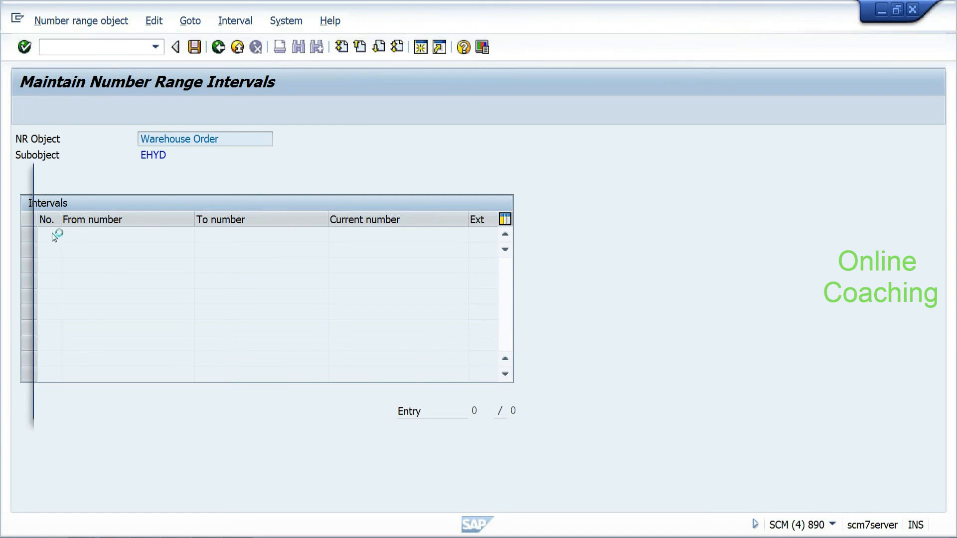
{"action": "type", "text": "01"}
{"action": "key", "text": "Tab"}
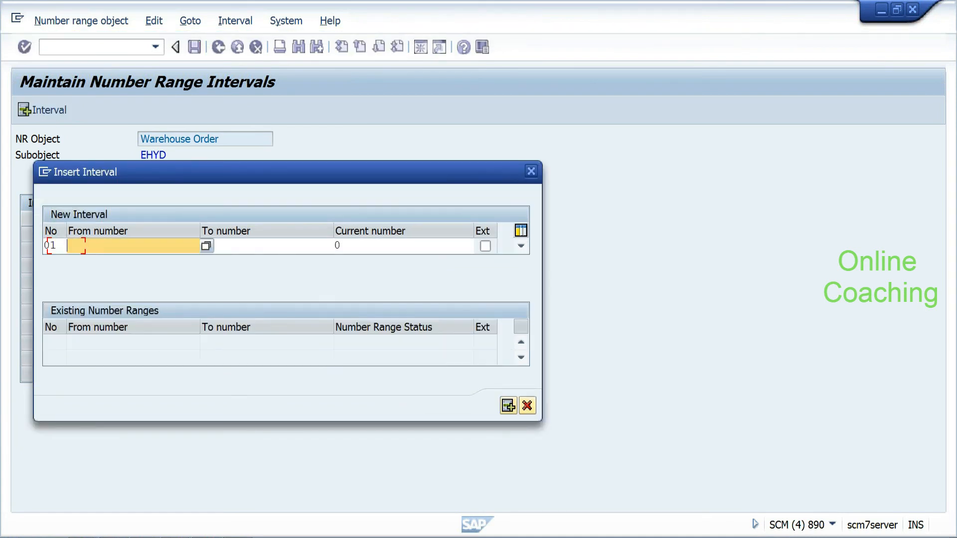
{"action": "type", "text": "2"}
{"action": "key", "text": "BackSpace"}
{"action": "type", "text": "3000000"}
{"action": "key", "text": "Tab"}
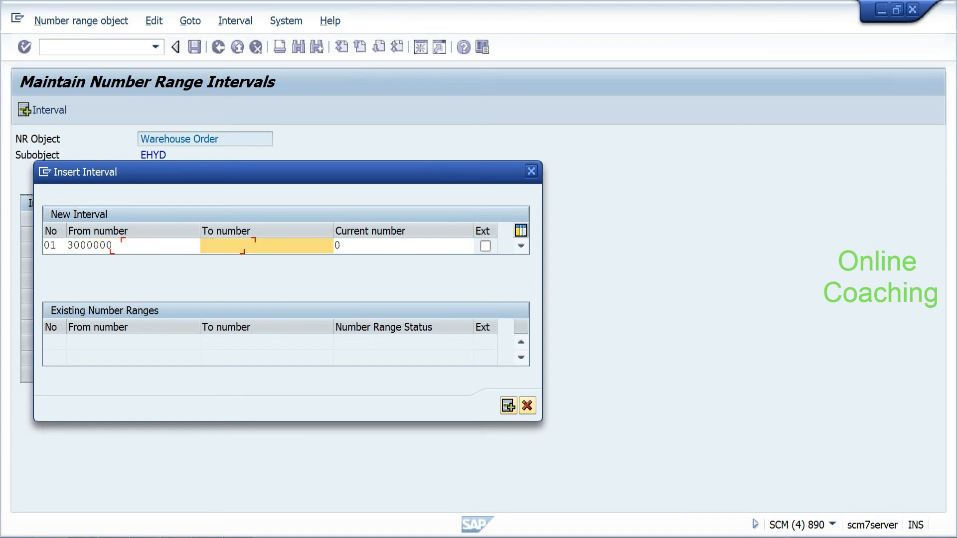
{"action": "type", "text": "3999999"}
{"action": "left_click", "coordinate": [508, 406]}
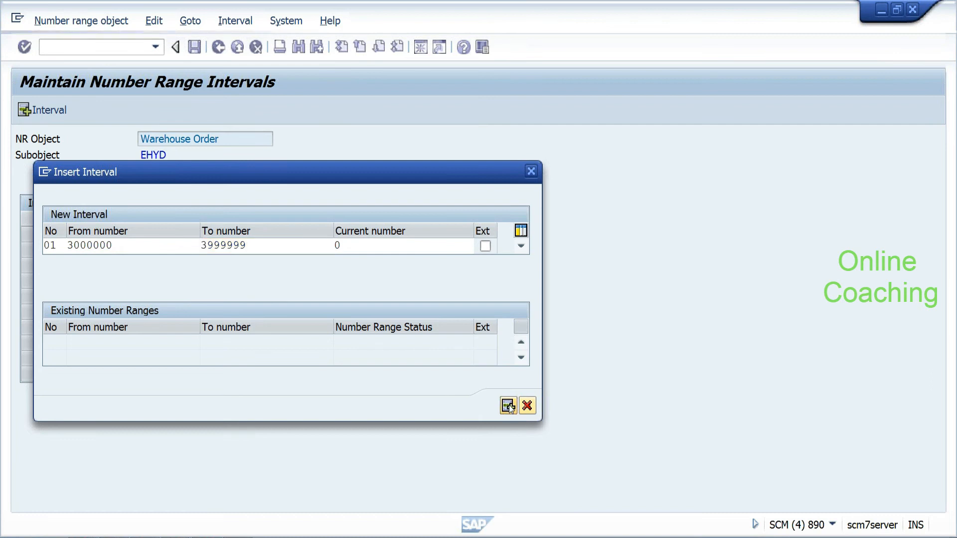
Step: Save the warehouse order interval, acknowledge the transport notice, and leave interval maintenance
{"action": "left_click", "coordinate": [194, 47]}
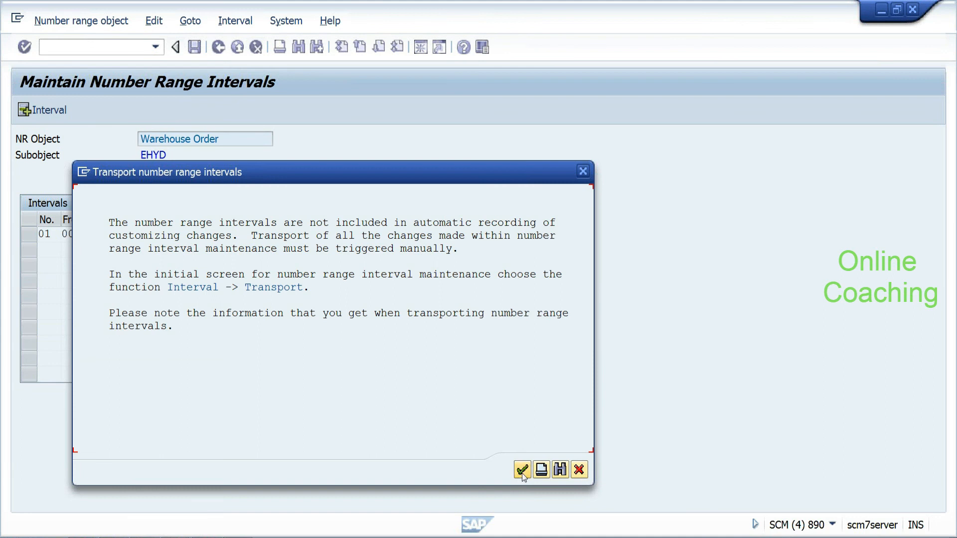
{"action": "left_click", "coordinate": [522, 470]}
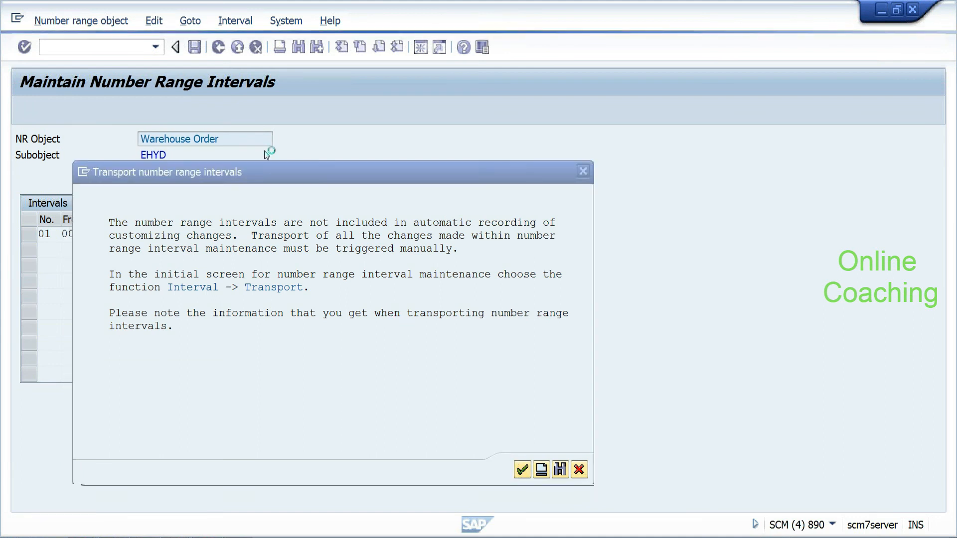
{"action": "left_click", "coordinate": [220, 50]}
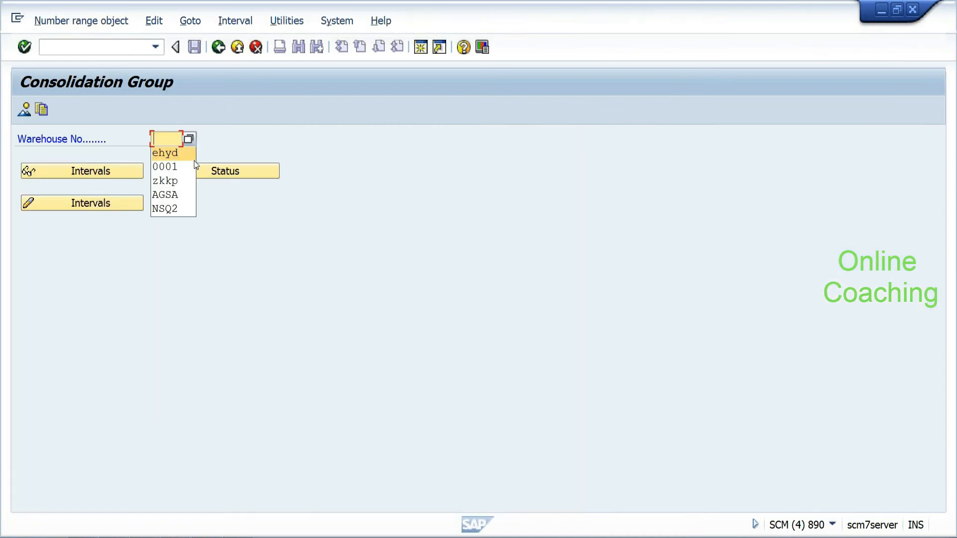
Step: Insert consolidation group number range interval 01 from 00000001 to 99999999 for warehouse EHYD
{"action": "left_click", "coordinate": [193, 158]}
{"action": "left_click", "coordinate": [109, 202]}
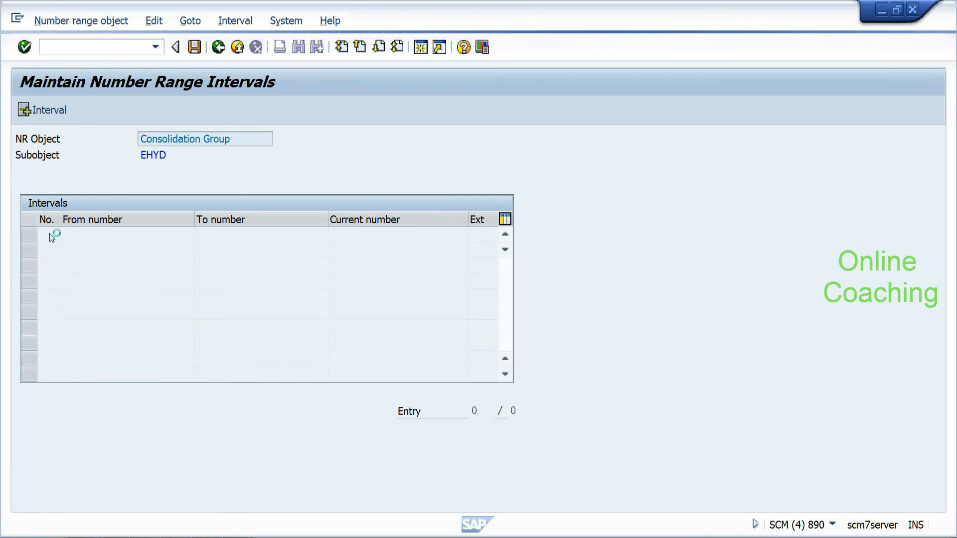
{"action": "type", "text": "01"}
{"action": "key", "text": "Tab"}
{"action": "type", "text": "0000"}
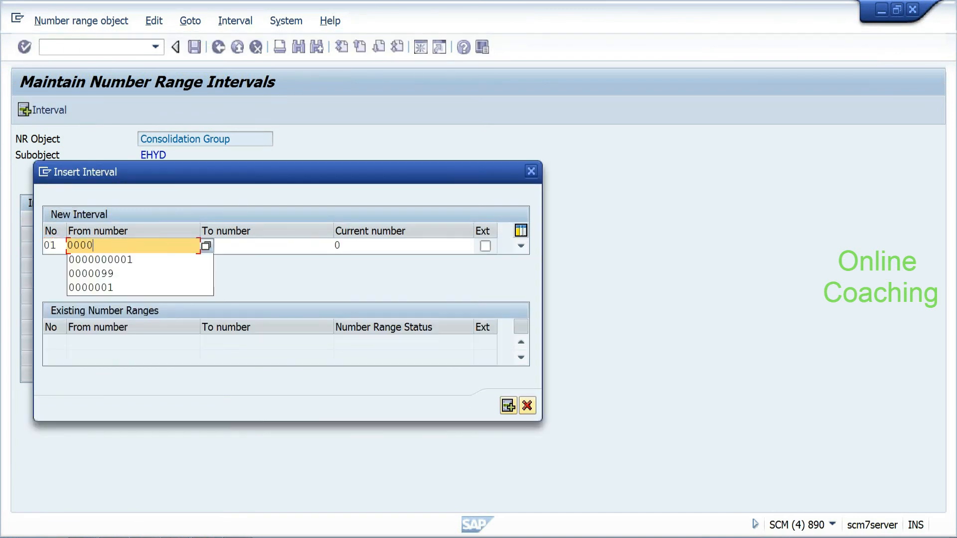
{"action": "type", "text": "000"}
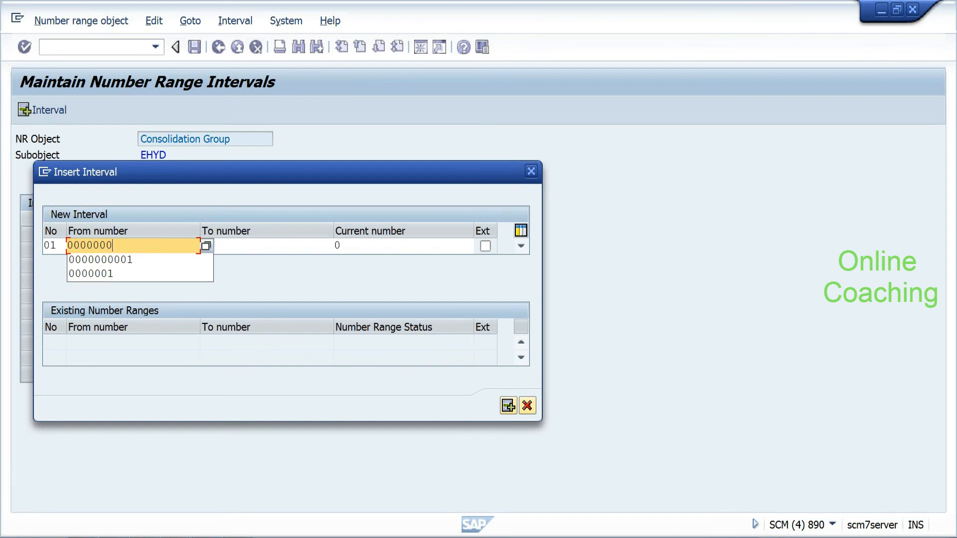
{"action": "type", "text": "1"}
{"action": "key", "text": "Tab"}
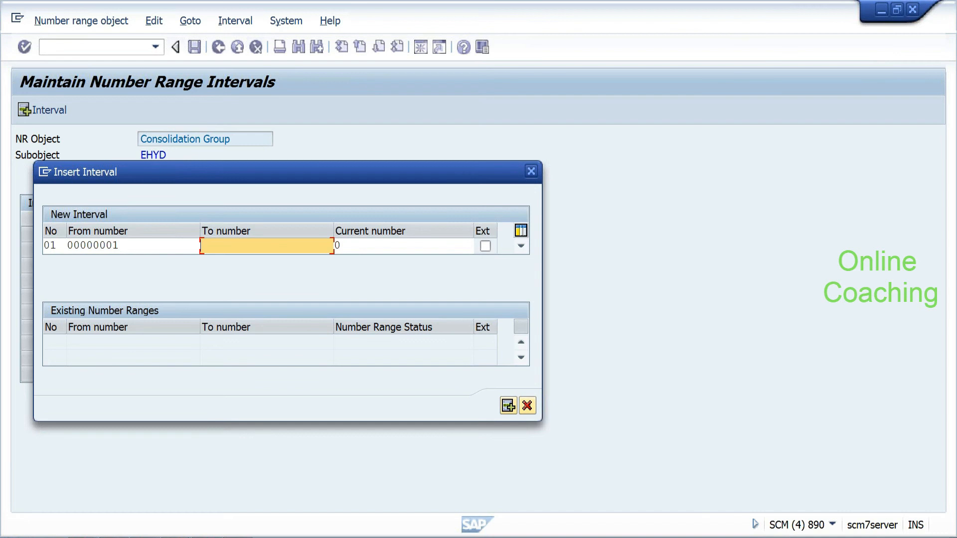
{"action": "type", "text": "9"}
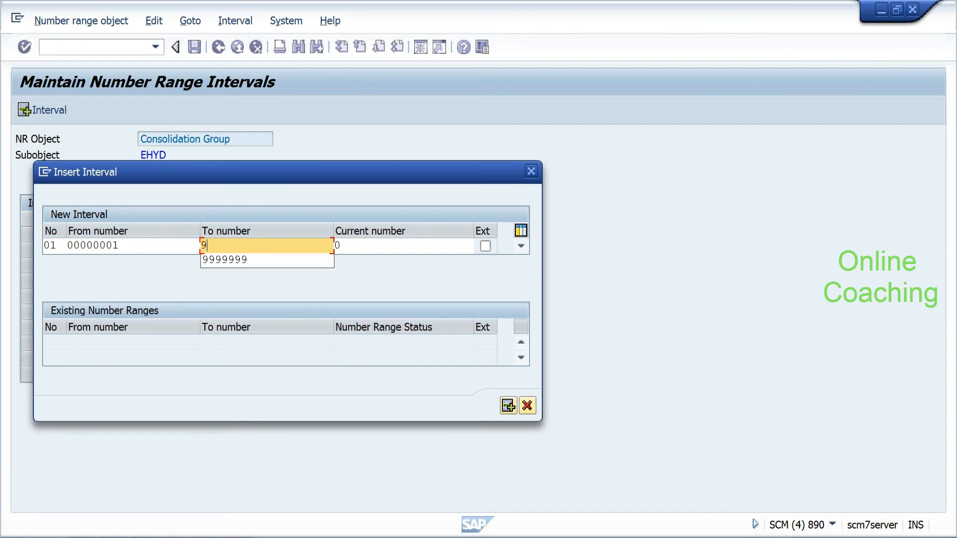
{"action": "type", "text": "9999999"}
{"action": "left_click", "coordinate": [507, 405]}
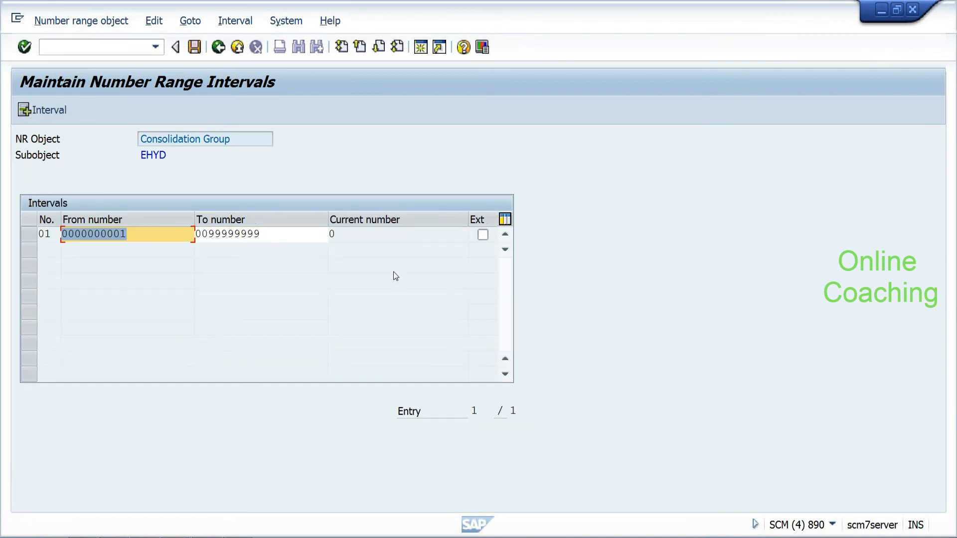
Step: Save the consolidation group interval, acknowledge the transport notice, and return to the activity selection
{"action": "left_click", "coordinate": [194, 48]}
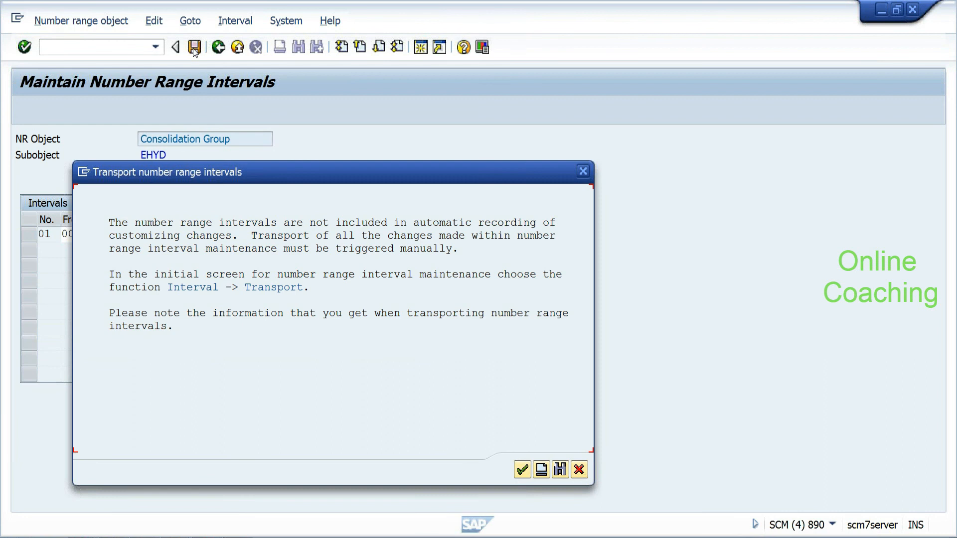
{"action": "left_click", "coordinate": [522, 470]}
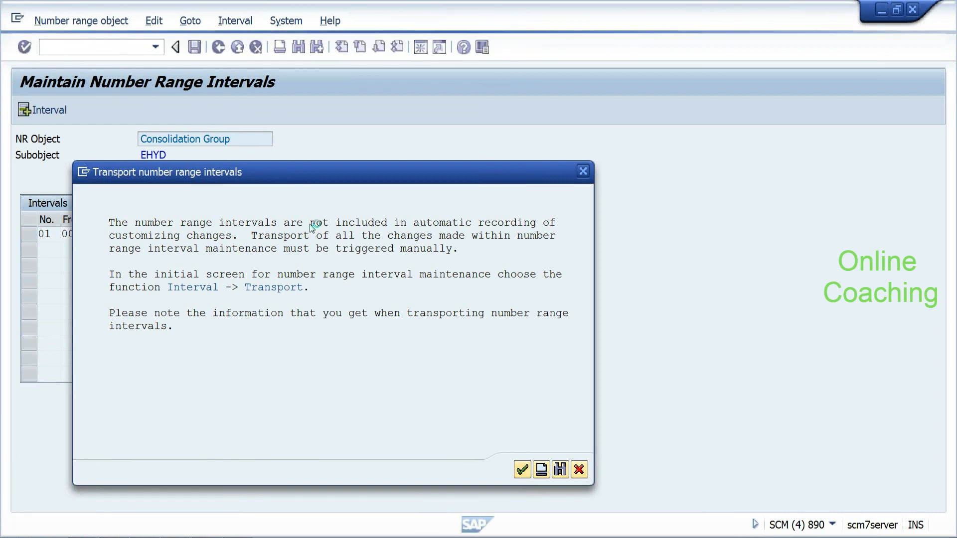
{"action": "left_click", "coordinate": [221, 52]}
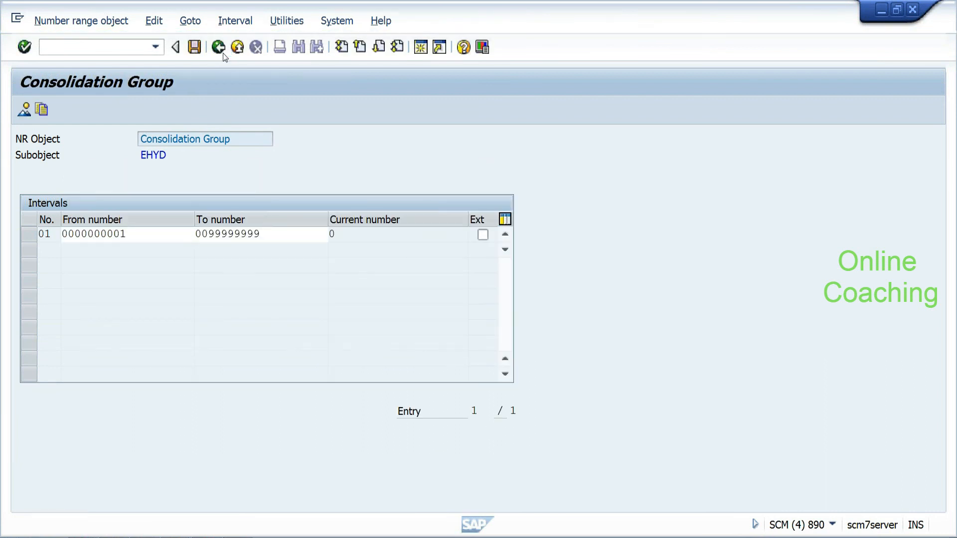
{"action": "left_click", "coordinate": [223, 53]}
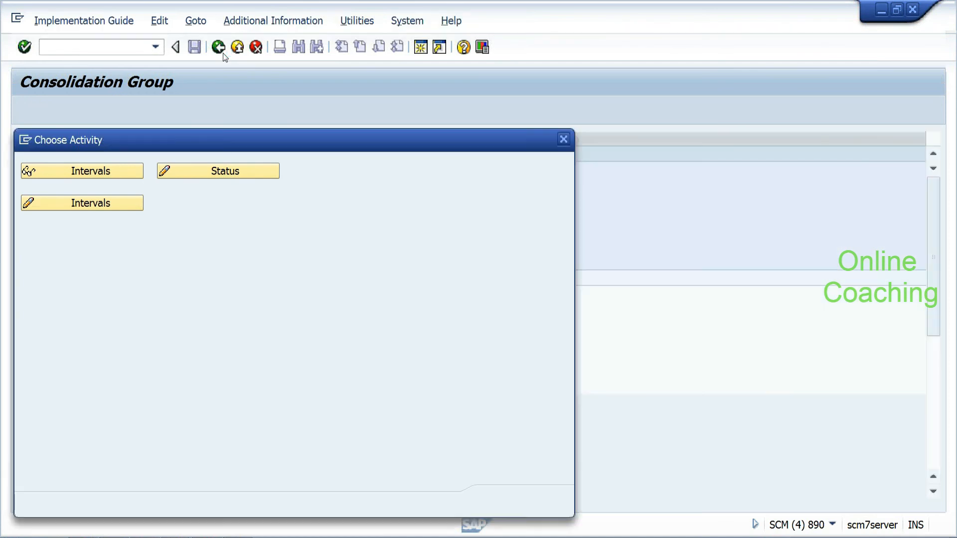
Step: Open number range interval maintenance for VAS orders of warehouse EHYD
{"action": "double_click", "coordinate": [42, 258]}
{"action": "type", "text": "e"}
{"action": "left_click", "coordinate": [165, 158]}
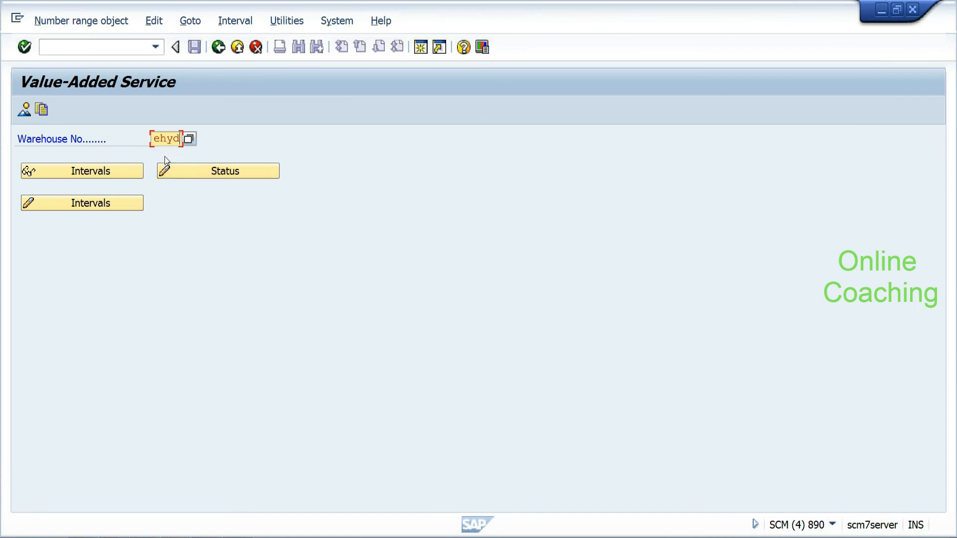
{"action": "left_click", "coordinate": [113, 207]}
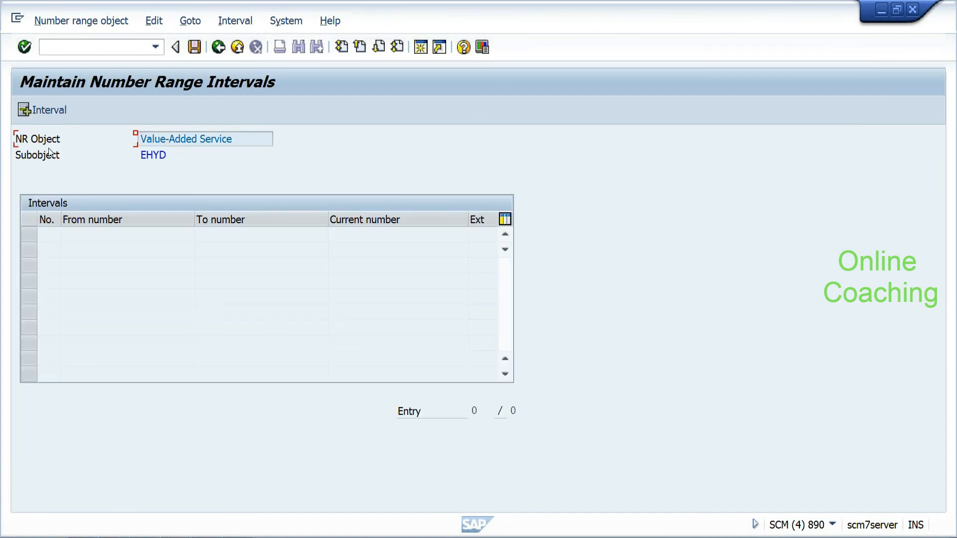
Step: Insert value-added service number range interval 01 from 500000 to 599999
{"action": "left_click", "coordinate": [55, 110]}
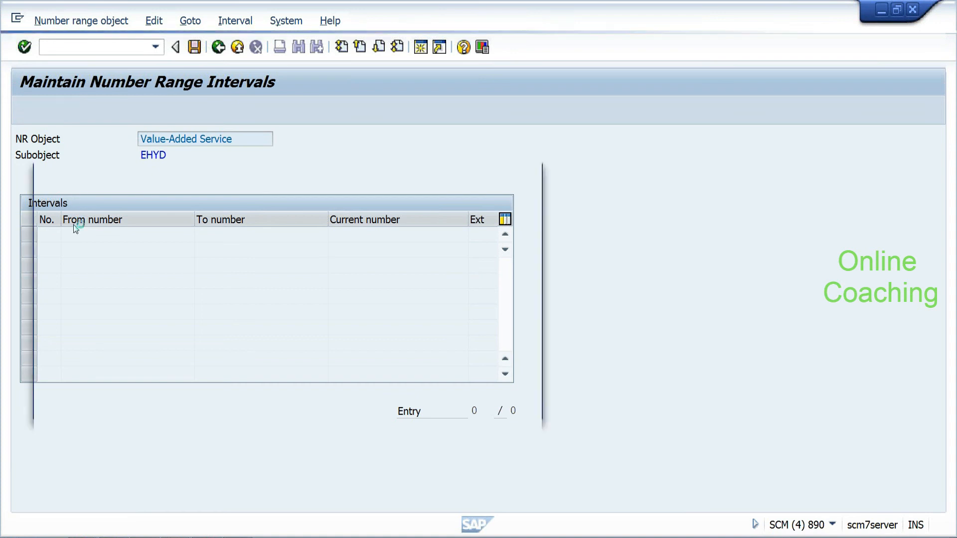
{"action": "type", "text": "01"}
{"action": "key", "text": "Tab"}
{"action": "type", "text": "50000"}
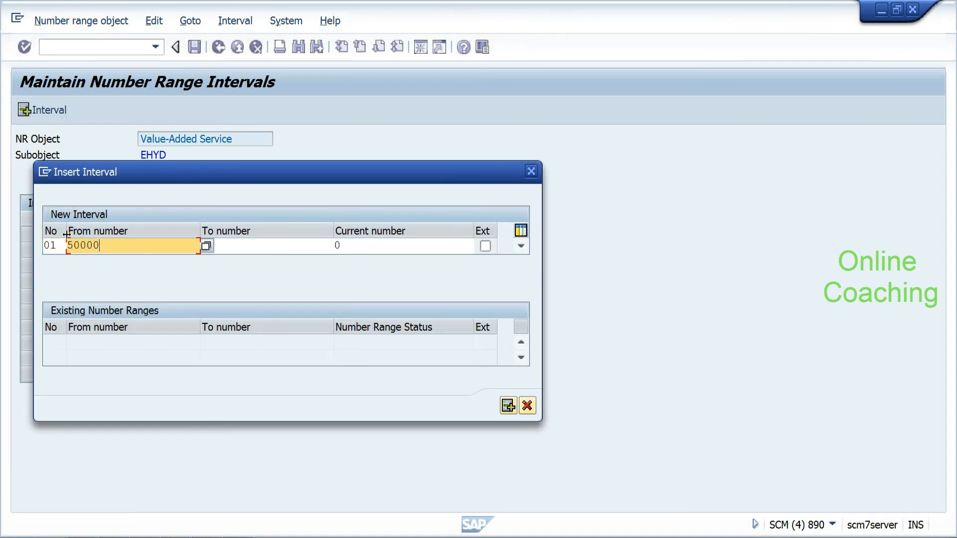
{"action": "type", "text": "0"}
{"action": "key", "text": "Tab"}
{"action": "type", "text": "599999"}
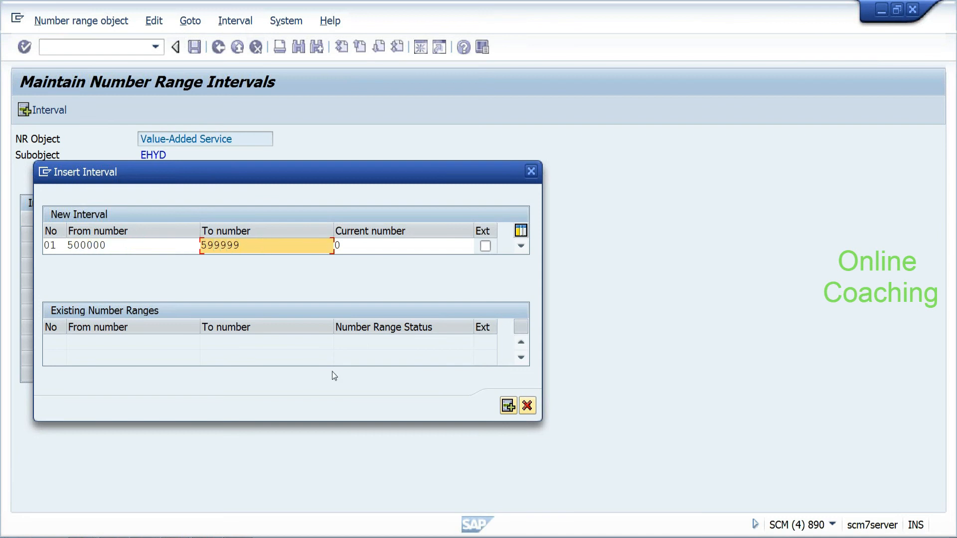
{"action": "left_click", "coordinate": [508, 407]}
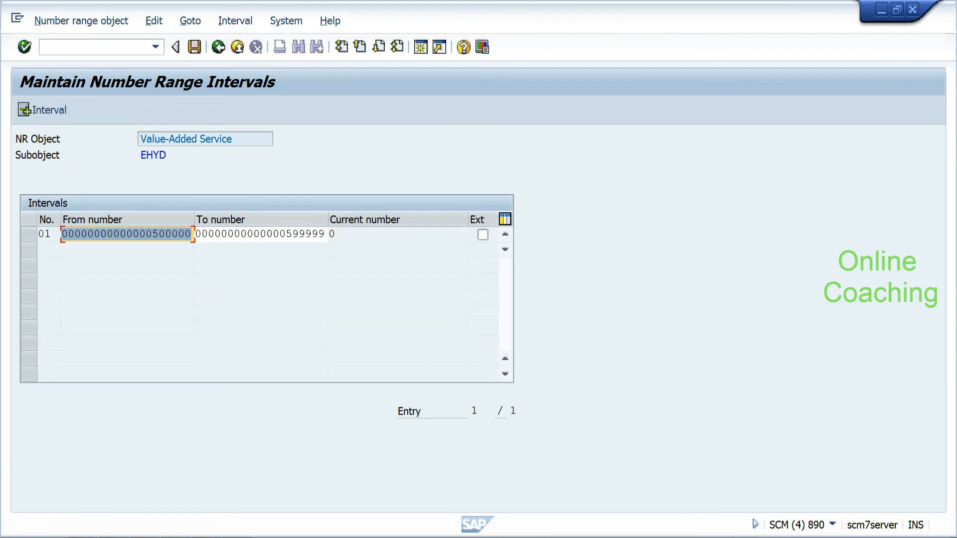
Step: Save the value-added service interval, acknowledge the transport notice, and return to the activity selection
{"action": "left_click", "coordinate": [195, 48]}
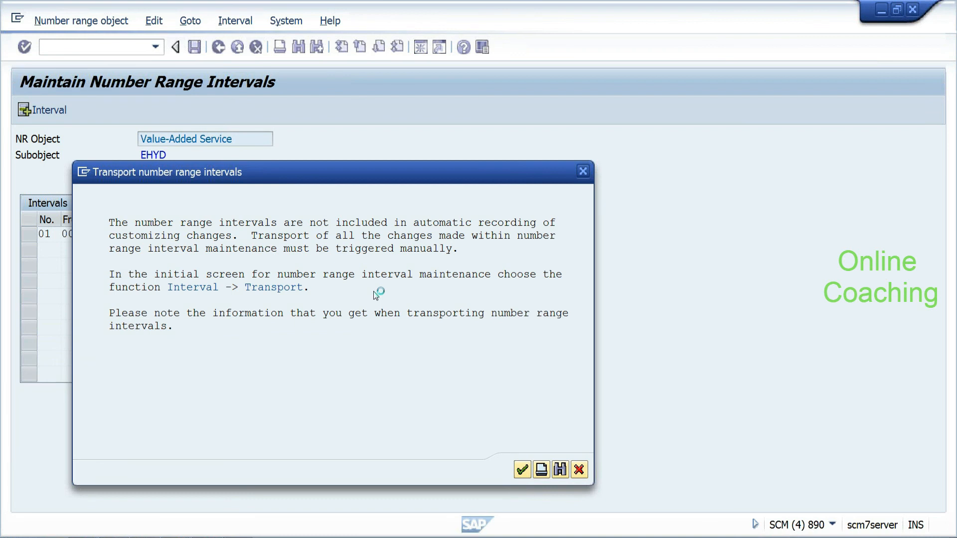
{"action": "key", "text": "Return"}
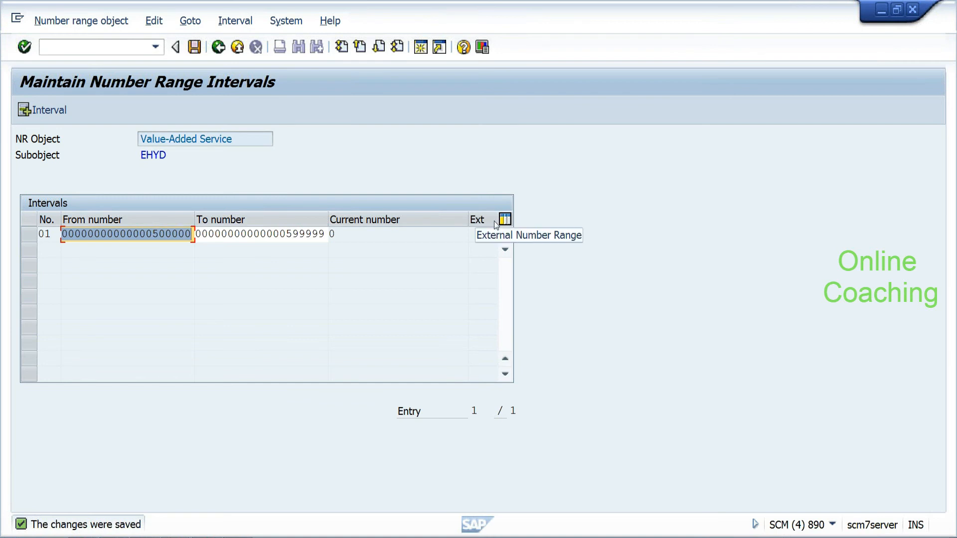
{"action": "left_click", "coordinate": [218, 48]}
{"action": "left_click", "coordinate": [219, 48]}
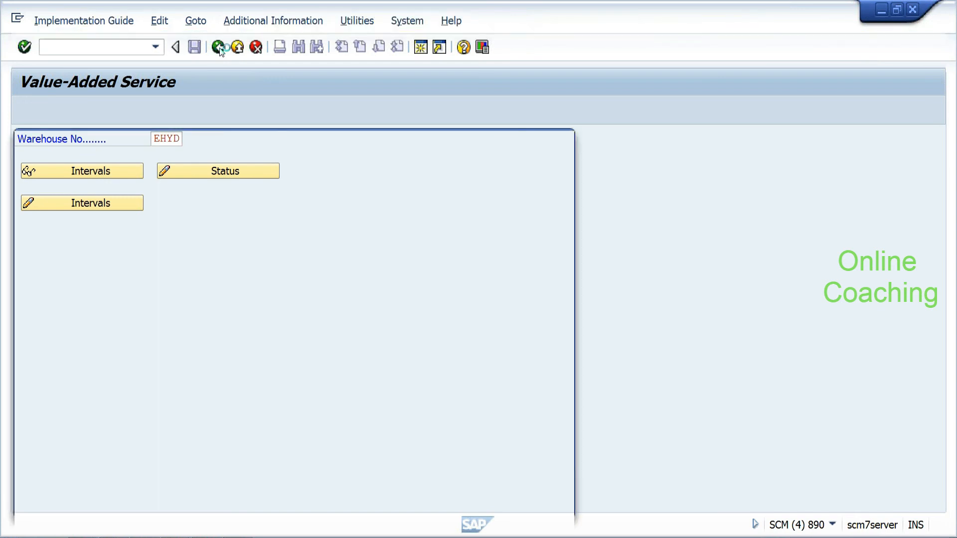
Step: Open number range interval maintenance for indirect labor tasks of warehouse EHYD
{"action": "double_click", "coordinate": [32, 276]}
{"action": "type", "text": "e"}
{"action": "left_click", "coordinate": [177, 152]}
{"action": "left_click", "coordinate": [106, 203]}
Step: Insert indirect labor task number range interval 01 from 7000001 to 7999999
{"action": "left_click", "coordinate": [58, 111]}
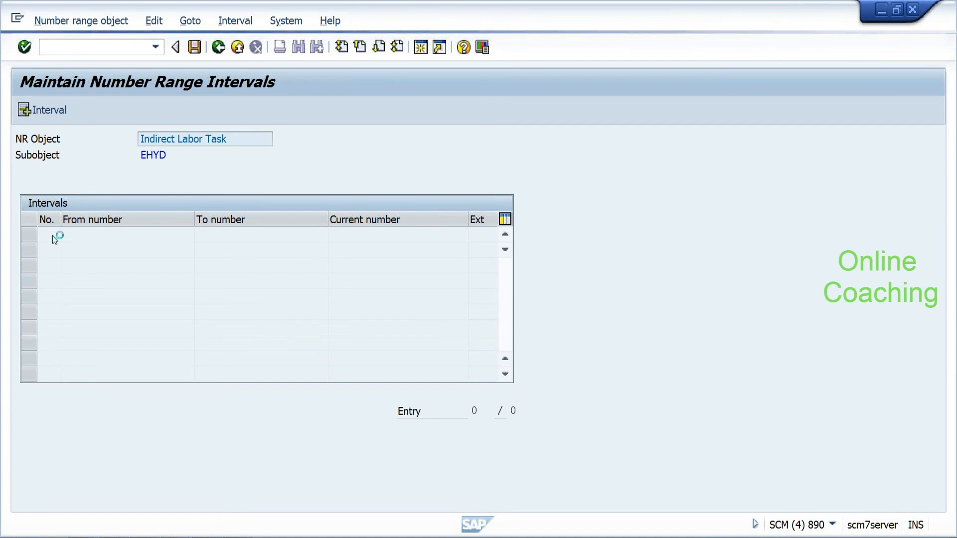
{"action": "type", "text": "01"}
{"action": "key", "text": "Tab"}
{"action": "type", "text": "7000001"}
{"action": "key", "text": "Tab"}
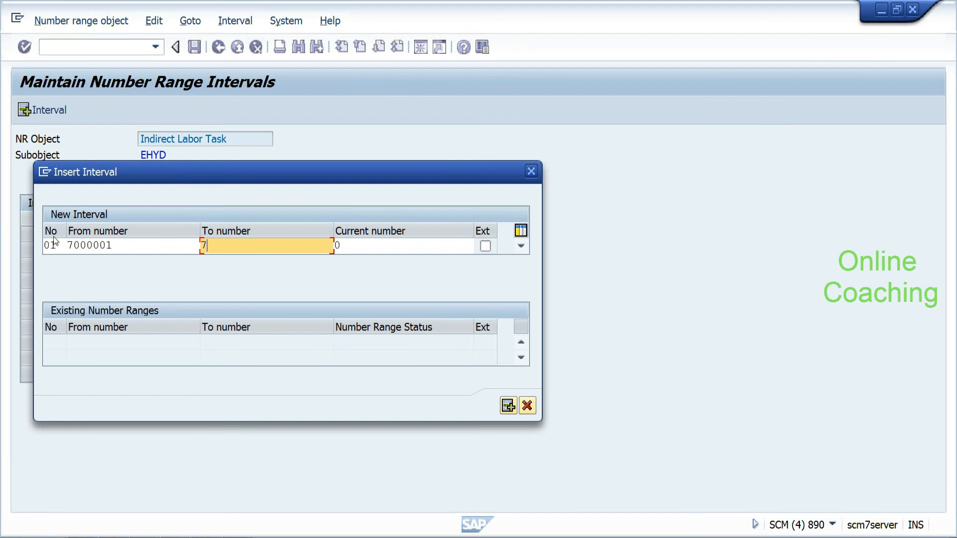
{"action": "type", "text": "7999999"}
{"action": "left_click", "coordinate": [508, 406]}
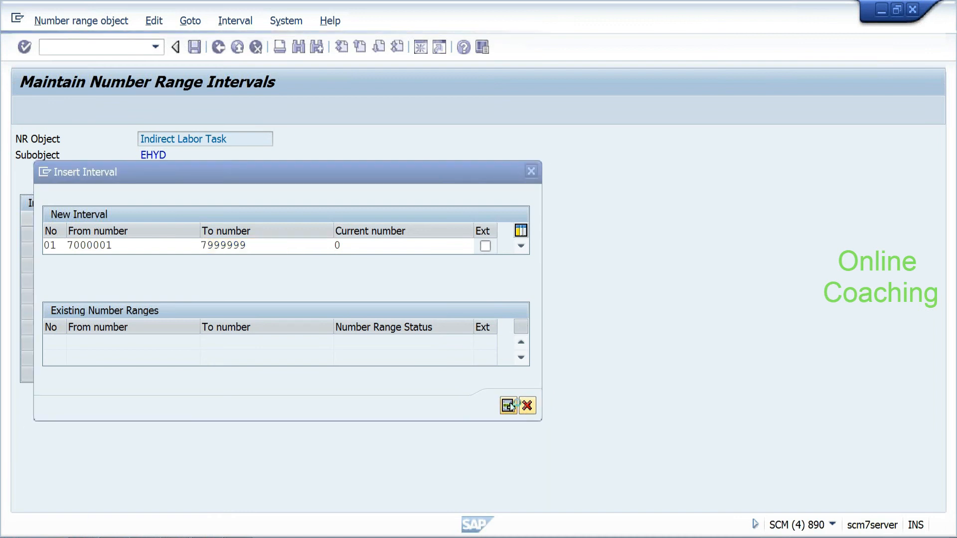
Step: Save the indirect labor task interval, acknowledge the transport notice, and return to the activity selection
{"action": "left_click", "coordinate": [199, 51]}
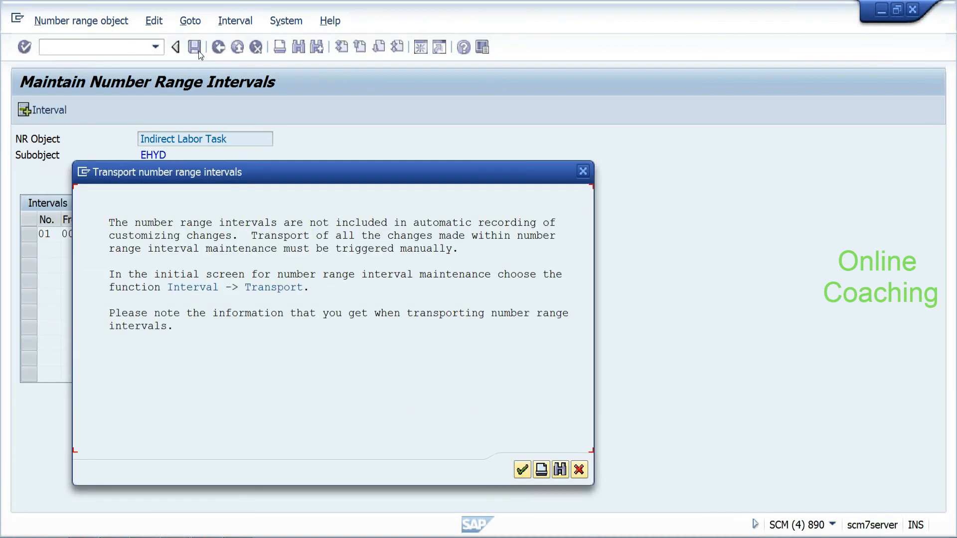
{"action": "left_click", "coordinate": [521, 471]}
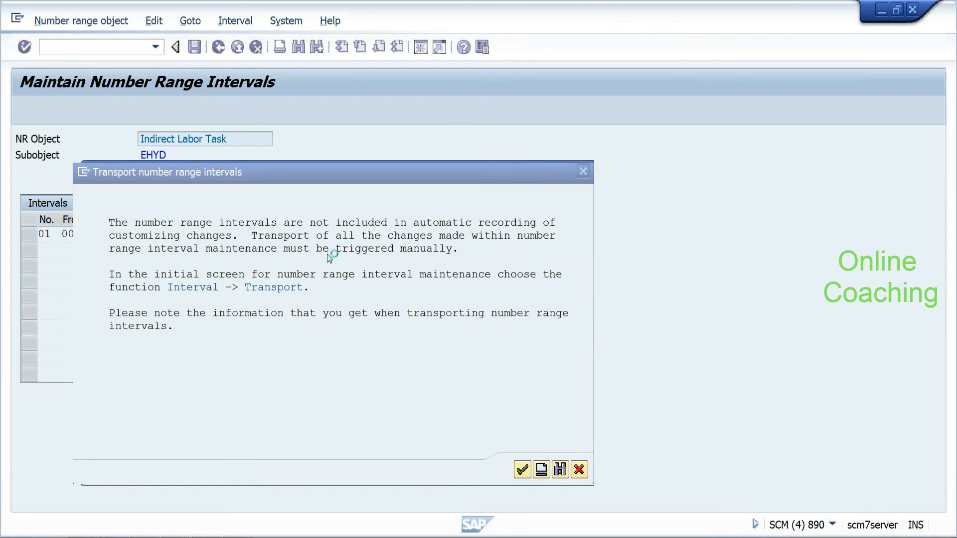
{"action": "left_click", "coordinate": [216, 50]}
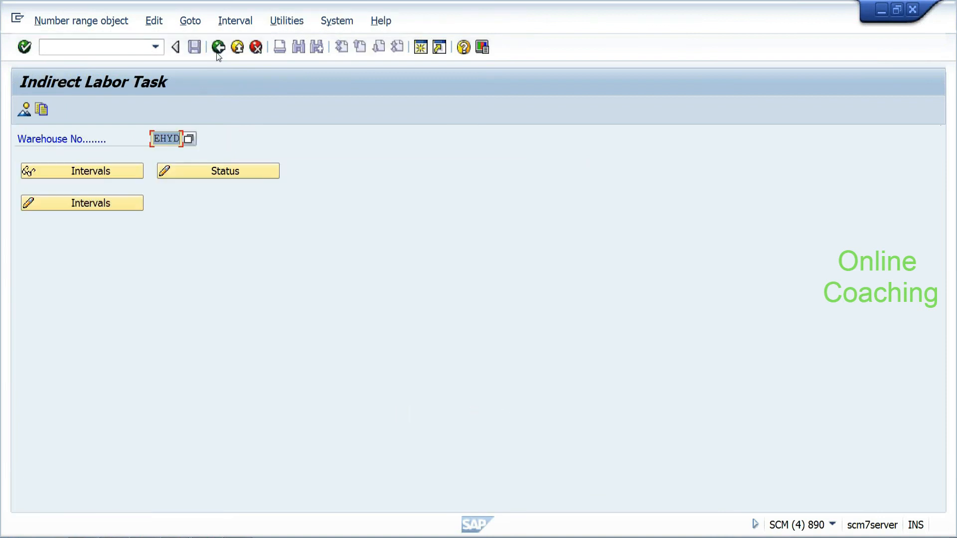
{"action": "left_click", "coordinate": [217, 52]}
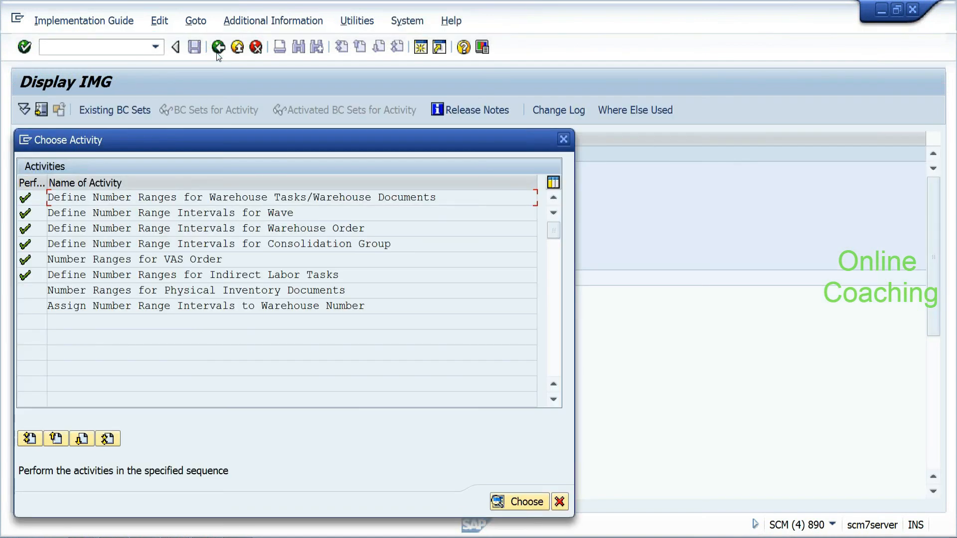
Step: Open number range interval maintenance for physical inventory documents of warehouse EHYD
{"action": "double_click", "coordinate": [29, 295]}
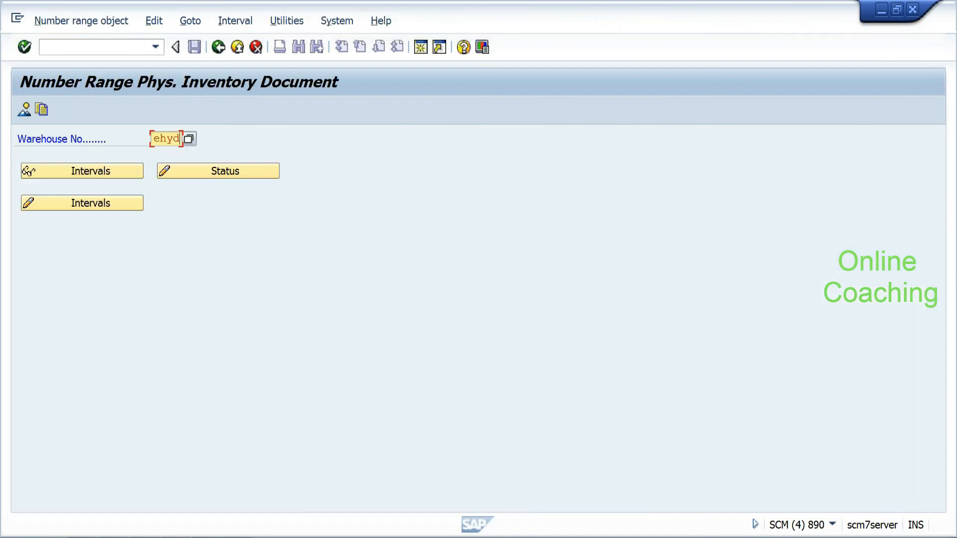
{"action": "left_click", "coordinate": [124, 203]}
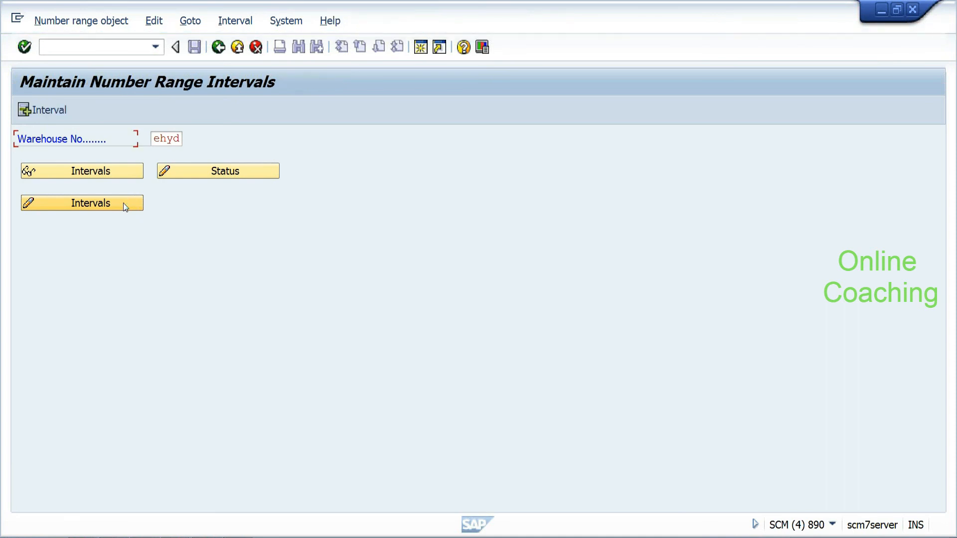
Step: Insert physical inventory document number range interval 01 for year 2012 from 00000001 to 99999999
{"action": "left_click", "coordinate": [40, 111]}
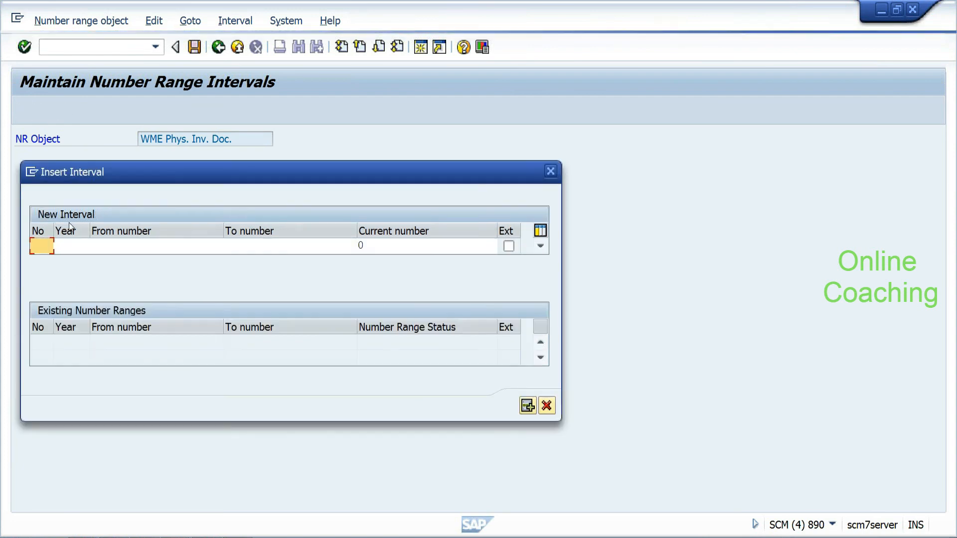
{"action": "type", "text": "01"}
{"action": "key", "text": "Tab"}
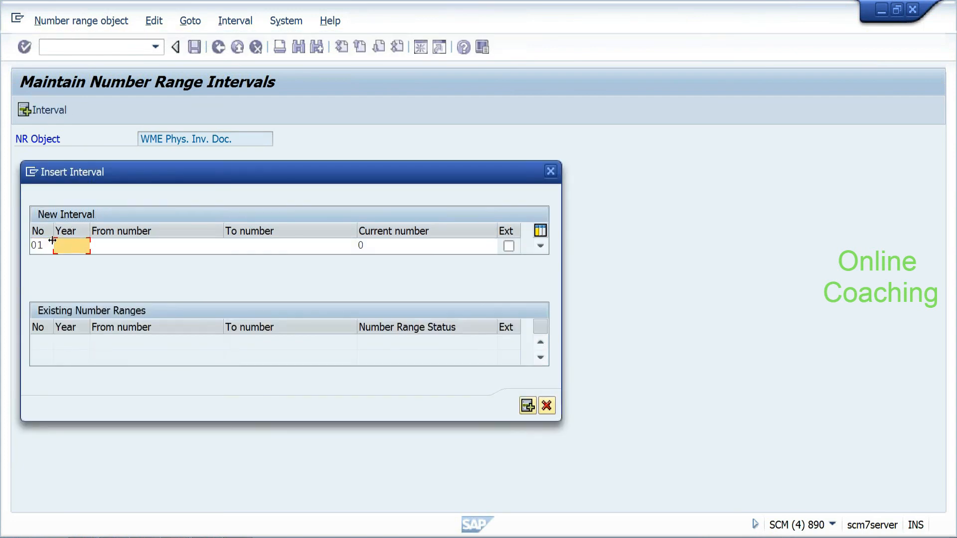
{"action": "type", "text": "2012"}
{"action": "key", "text": "Tab"}
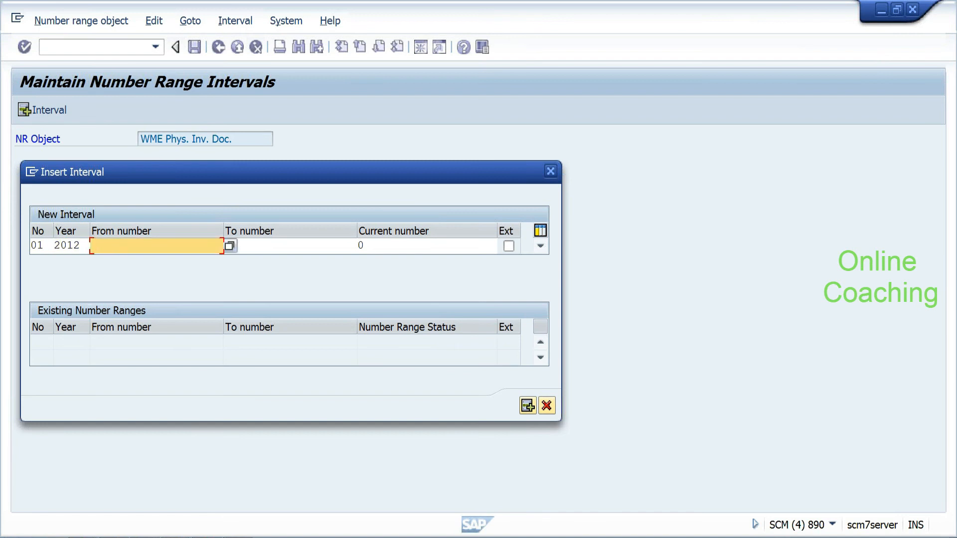
{"action": "type", "text": "0000000"}
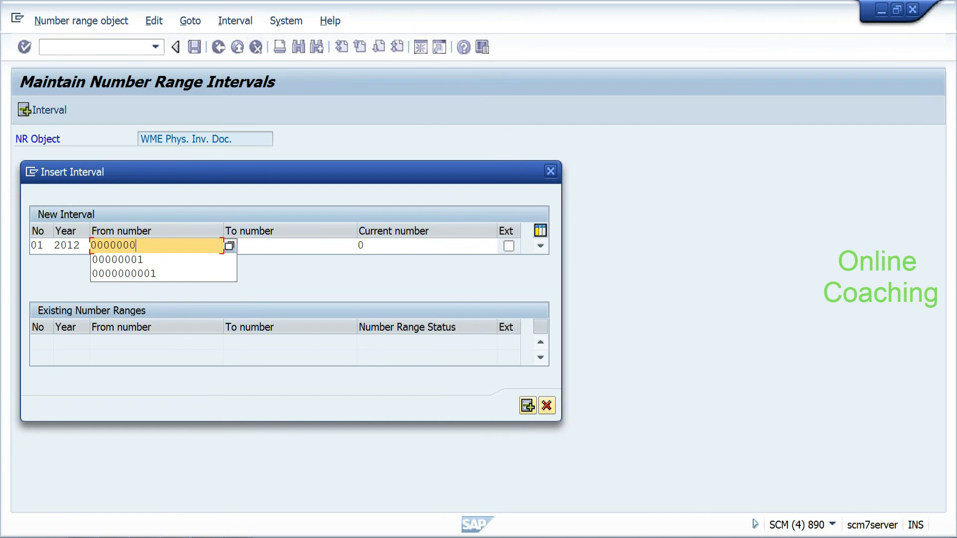
{"action": "type", "text": "1"}
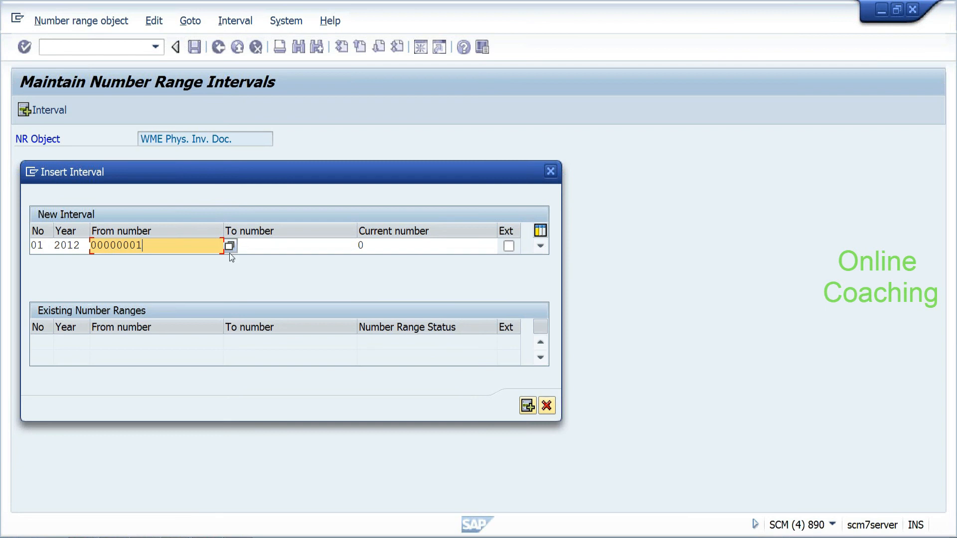
{"action": "key", "text": "Tab"}
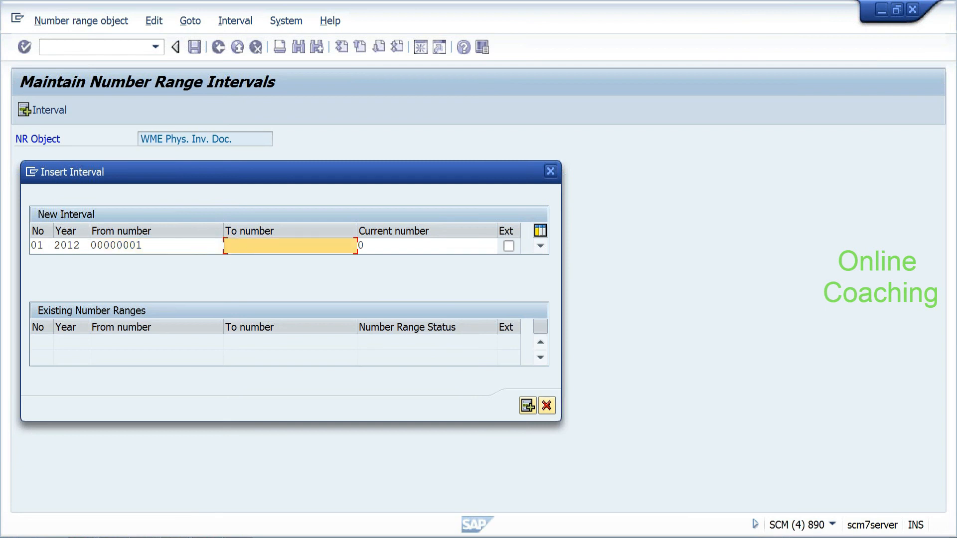
{"action": "type", "text": "9999999"}
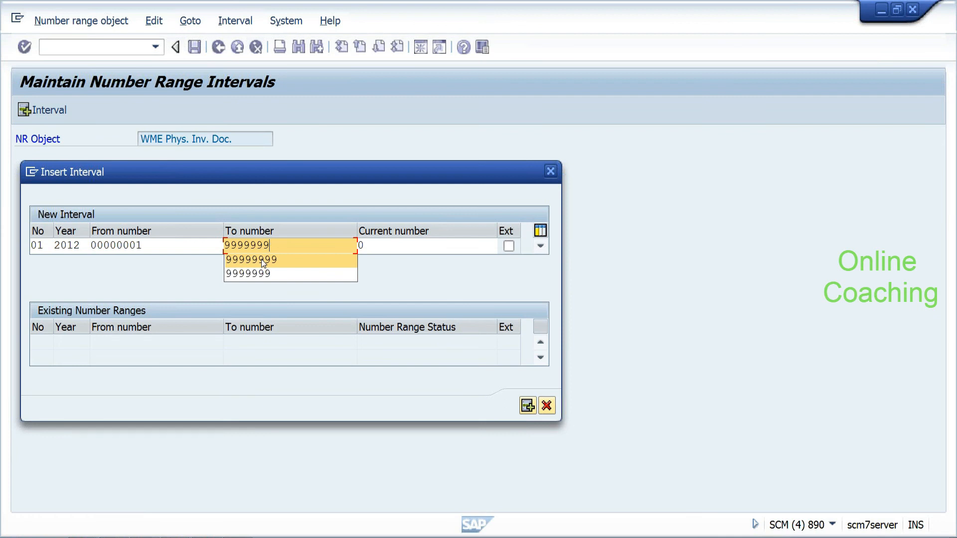
{"action": "left_click", "coordinate": [261, 259]}
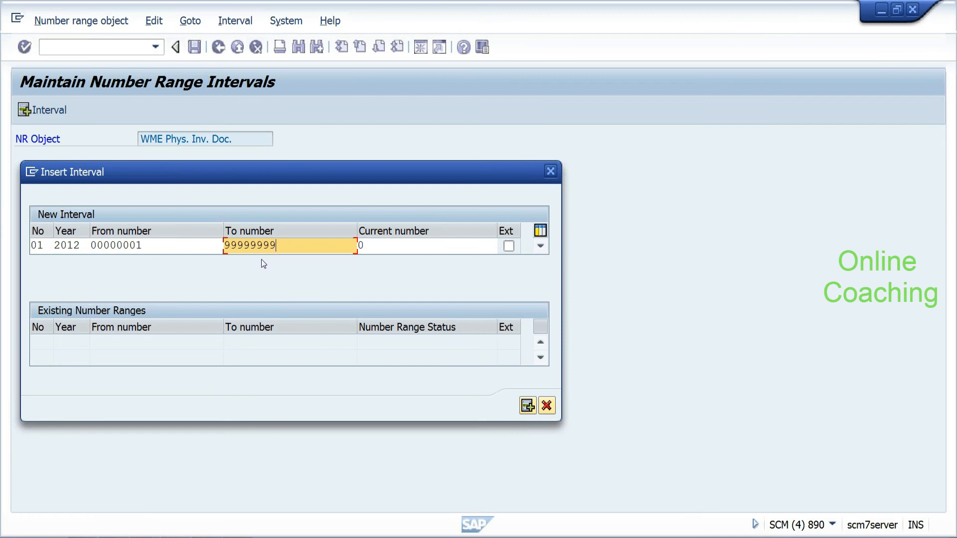
{"action": "left_click", "coordinate": [528, 406]}
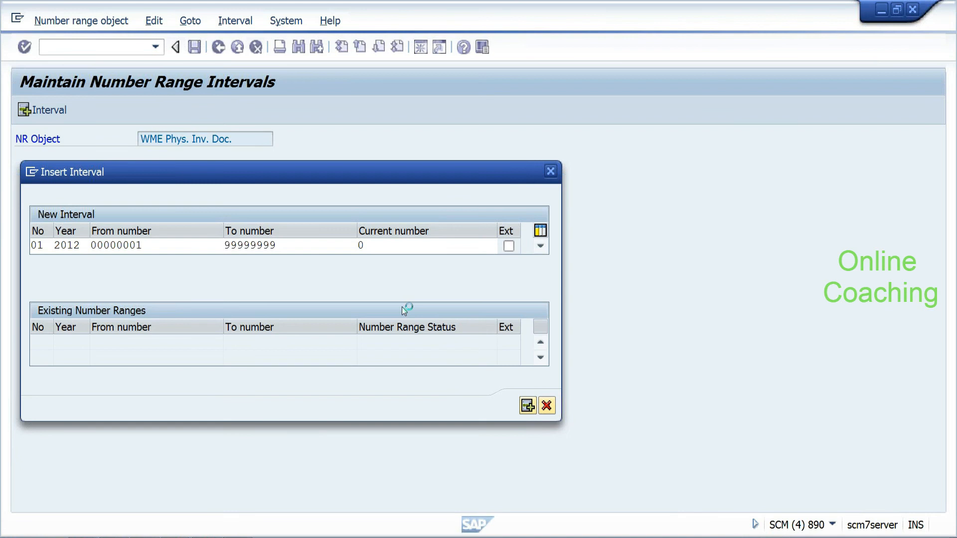
Step: Save the physical inventory document interval and acknowledge the transport notice
{"action": "left_click", "coordinate": [196, 49]}
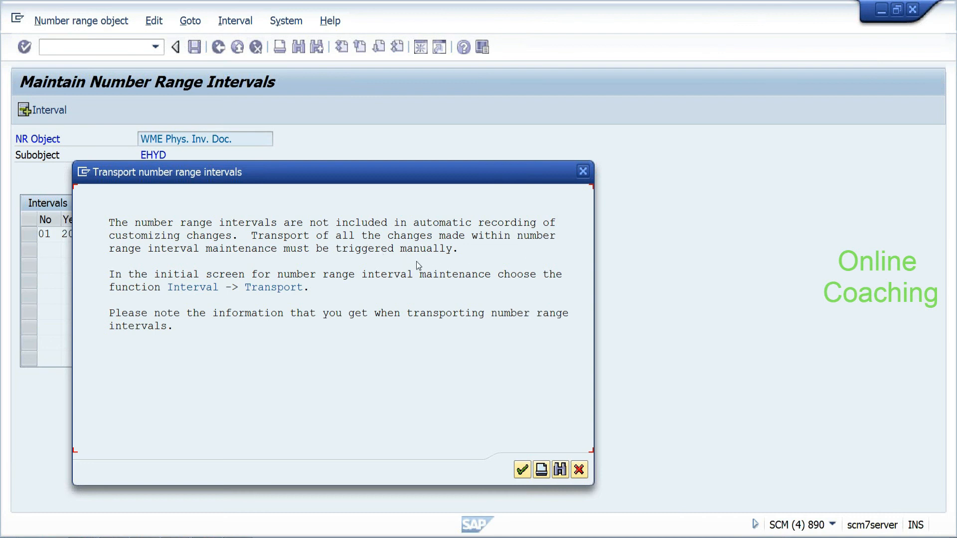
{"action": "left_click", "coordinate": [522, 470]}
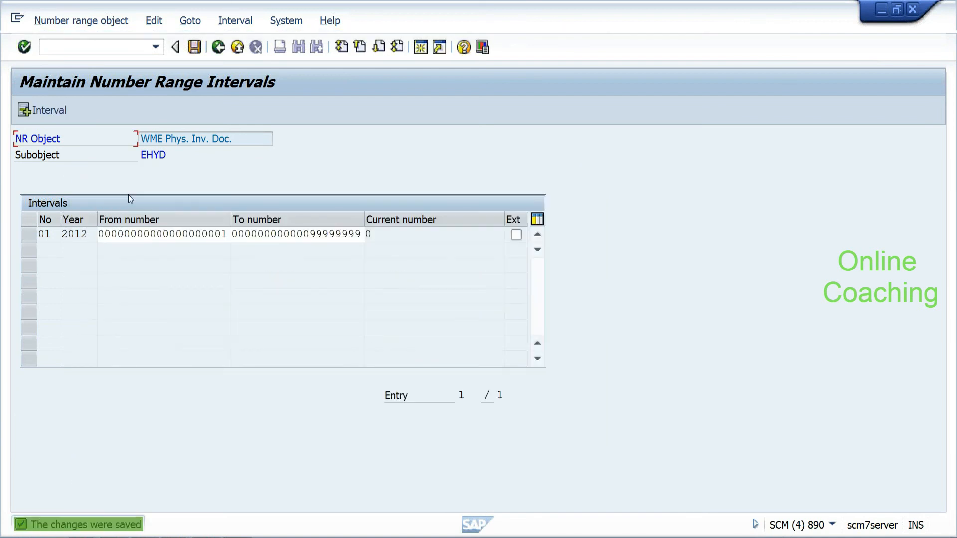
{"action": "left_click", "coordinate": [31, 233]}
{"action": "left_click", "coordinate": [75, 21]}
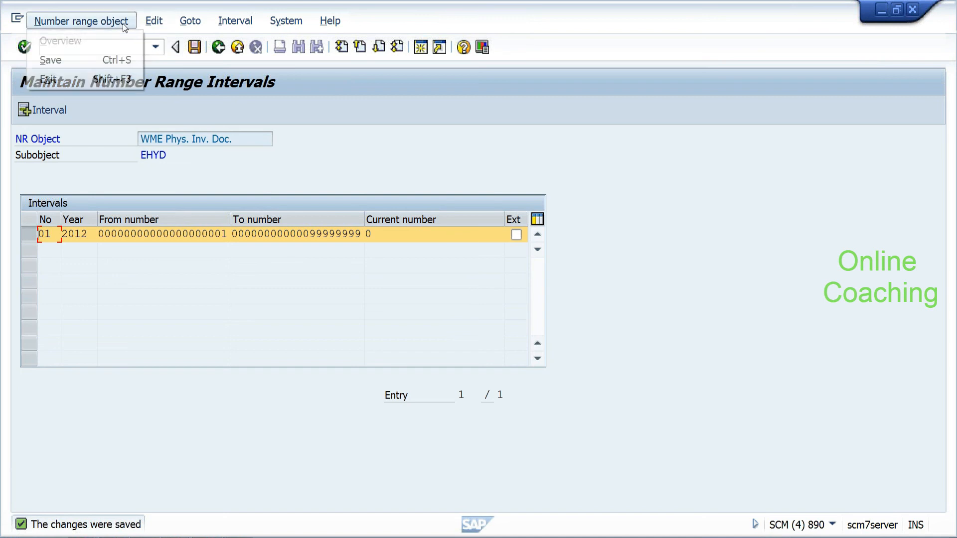
{"action": "left_click", "coordinate": [152, 22]}
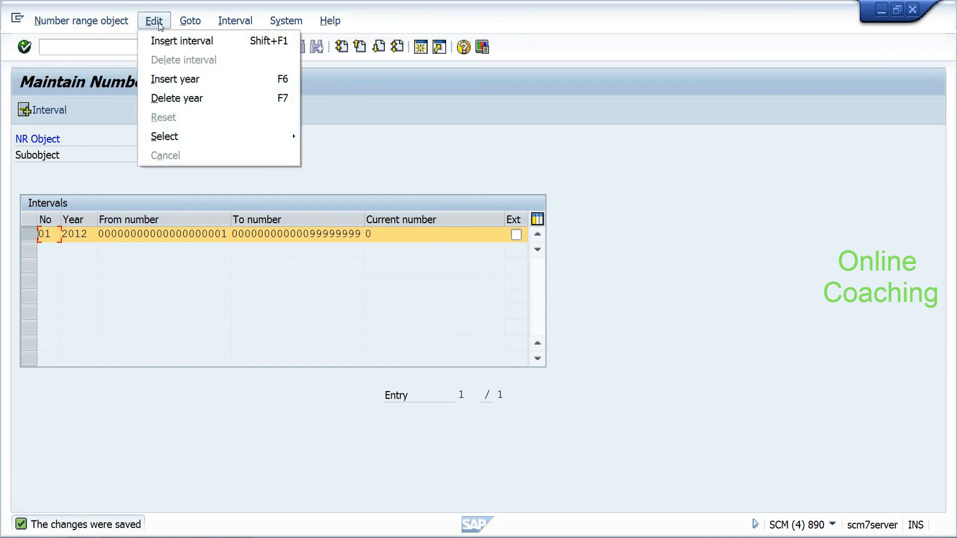
{"action": "mouse_move", "coordinate": [222, 23]}
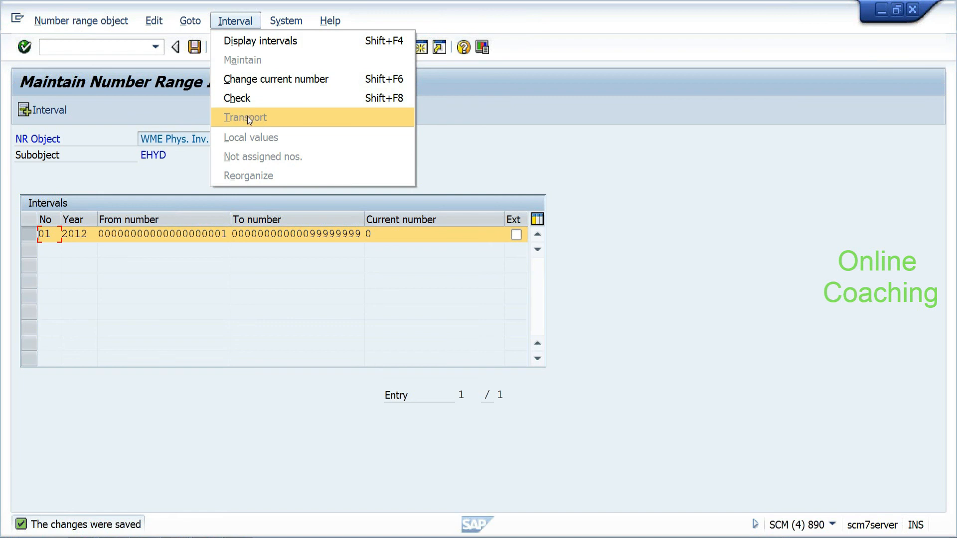
Step: Open the system trace transaction ST01 in a new session and switch that session to transaction ST05
{"action": "left_click", "coordinate": [122, 51]}
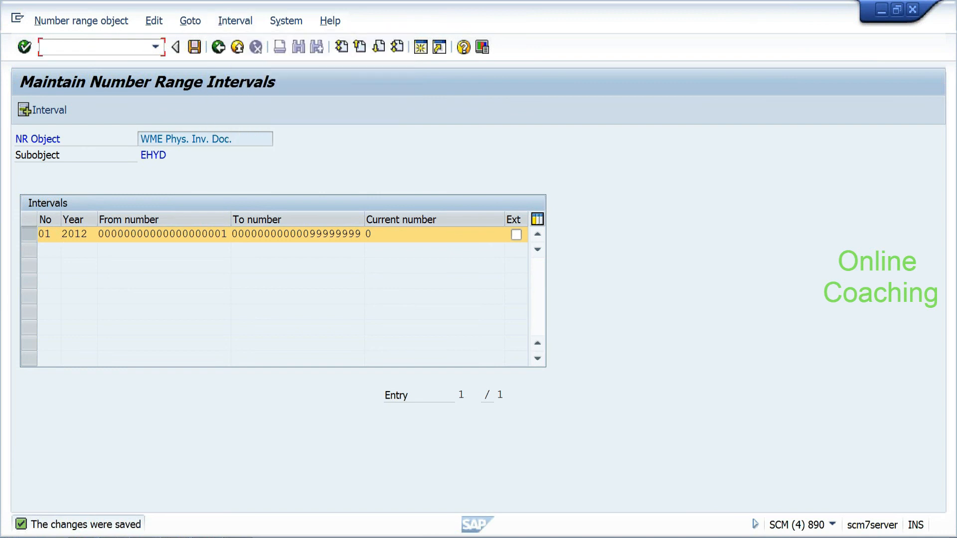
{"action": "type", "text": "/ost01"}
{"action": "key", "text": "Return"}
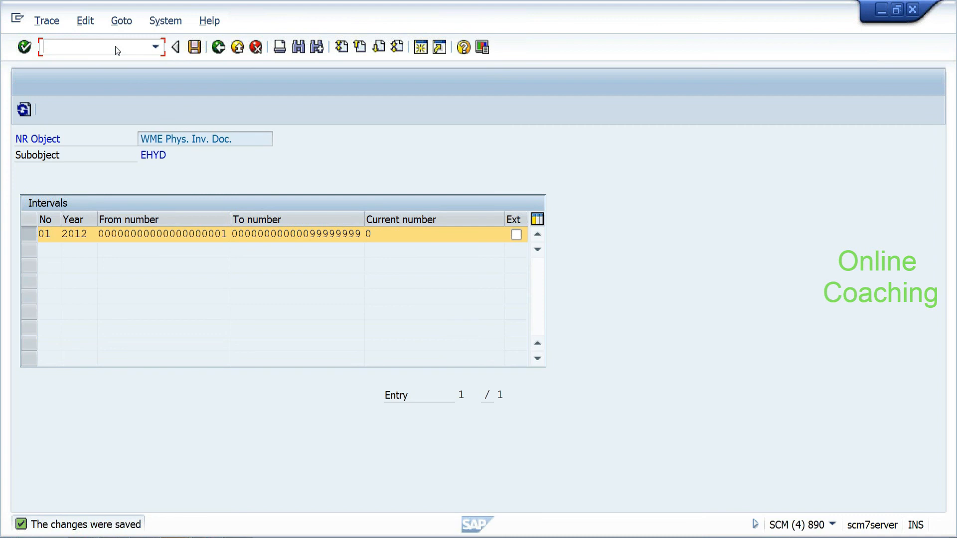
{"action": "left_click", "coordinate": [95, 47]}
{"action": "type", "text": "/nst"}
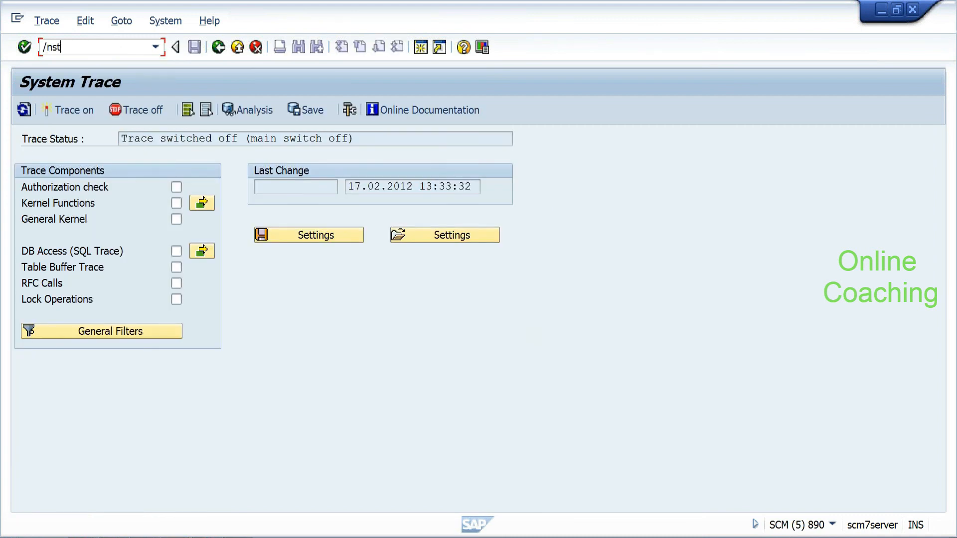
{"action": "type", "text": "05"}
{"action": "key", "text": "Return"}
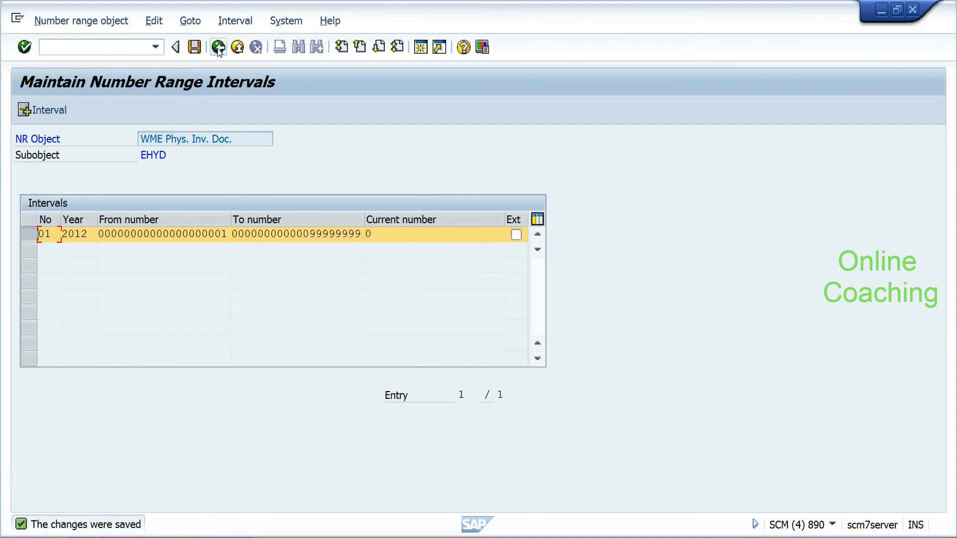
Step: Return to the activity selection and open the assignment of number range intervals to warehouse numbers
{"action": "left_click", "coordinate": [218, 48]}
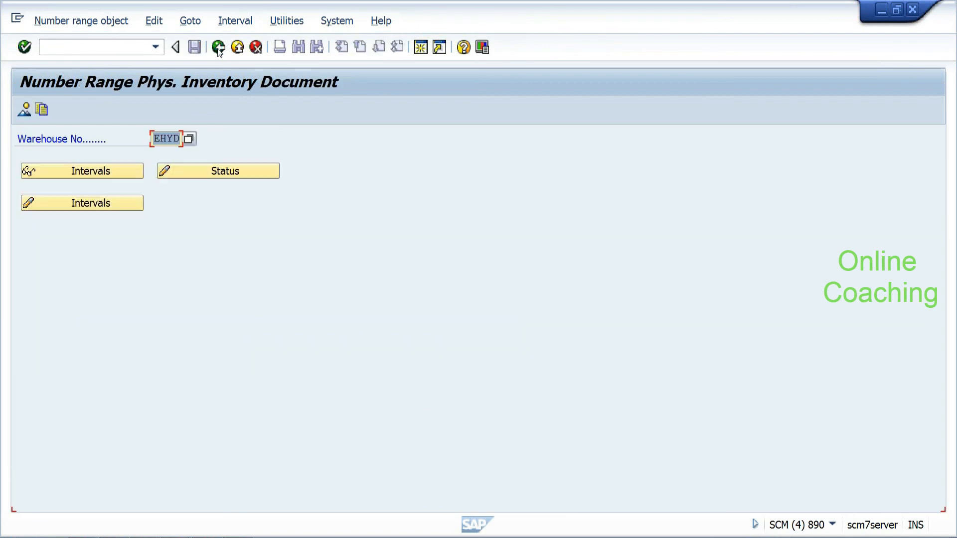
{"action": "left_click", "coordinate": [218, 48]}
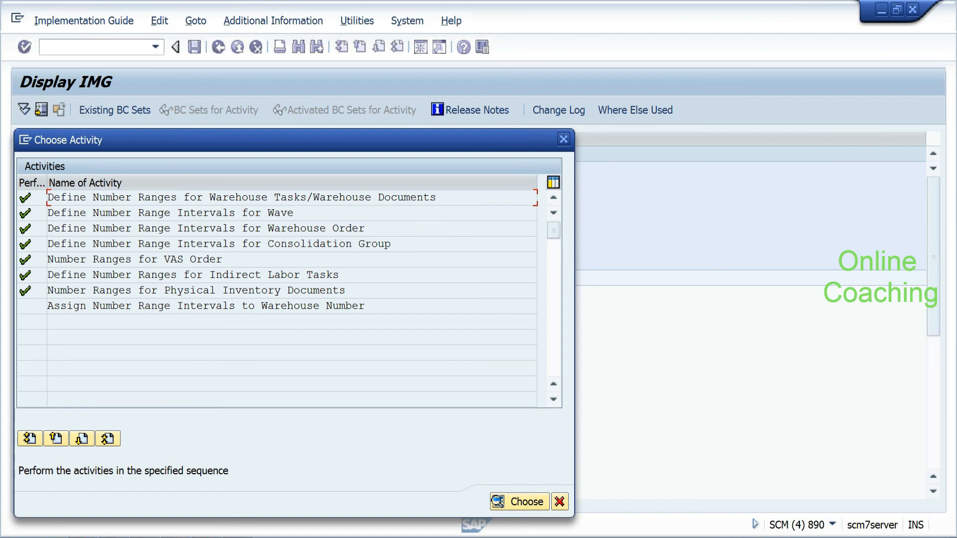
{"action": "double_click", "coordinate": [28, 306]}
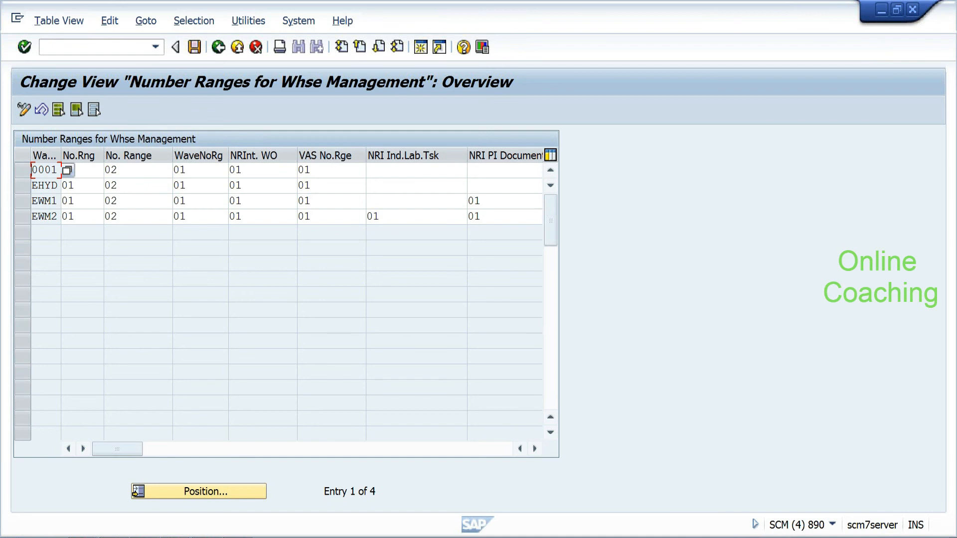
Step: Check the field help for warehouse EHYD's stock posting document number range and set that interval to 01
{"action": "left_click", "coordinate": [22, 186]}
{"action": "left_click", "coordinate": [134, 186]}
{"action": "left_click_drag", "start_coordinate": [172, 156], "coordinate": [237, 155]}
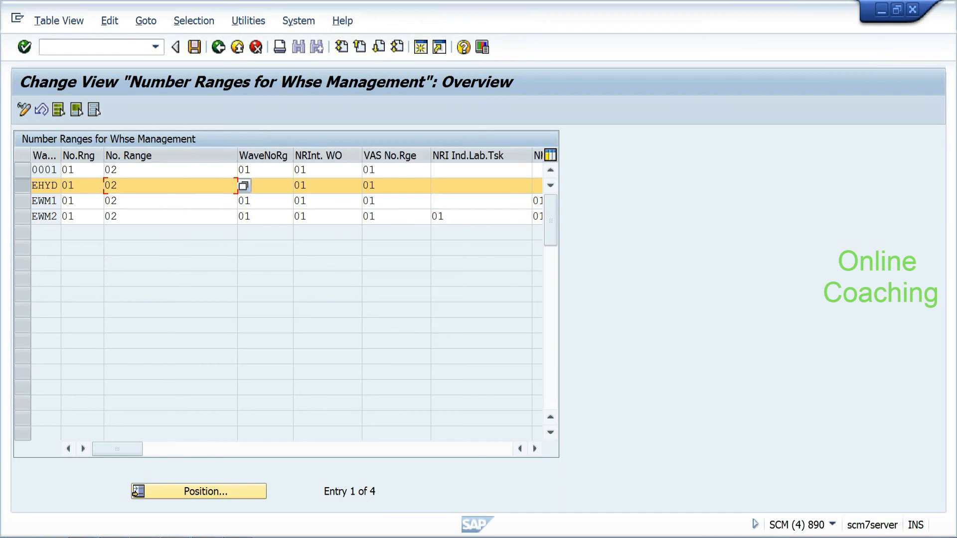
{"action": "key", "text": "F1"}
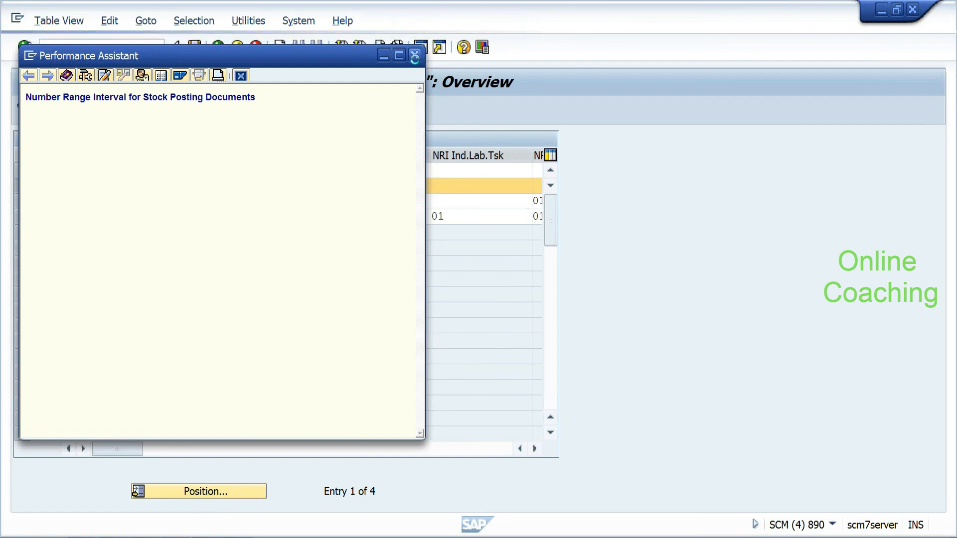
{"action": "left_click", "coordinate": [415, 56]}
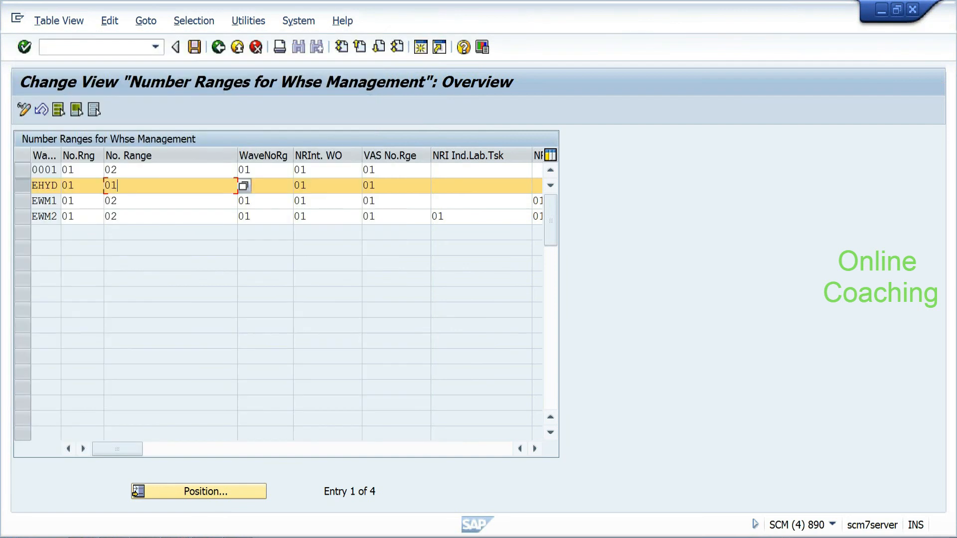
{"action": "key", "text": "Tab"}
{"action": "key", "text": "Tab"}
{"action": "key", "text": "Tab"}
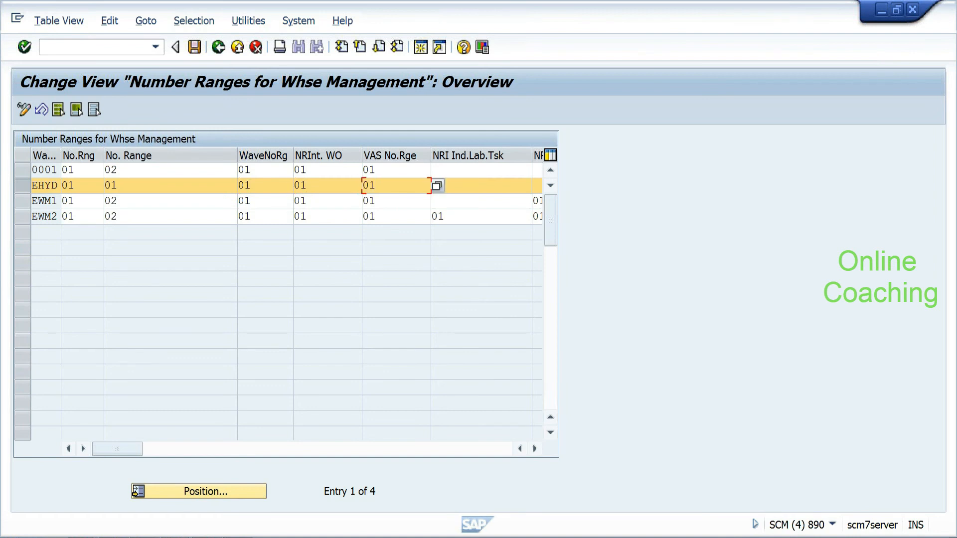
Step: Assign interval 01 to both indirect labor tasks and physical inventory documents for warehouse EHYD
{"action": "left_click", "coordinate": [534, 451]}
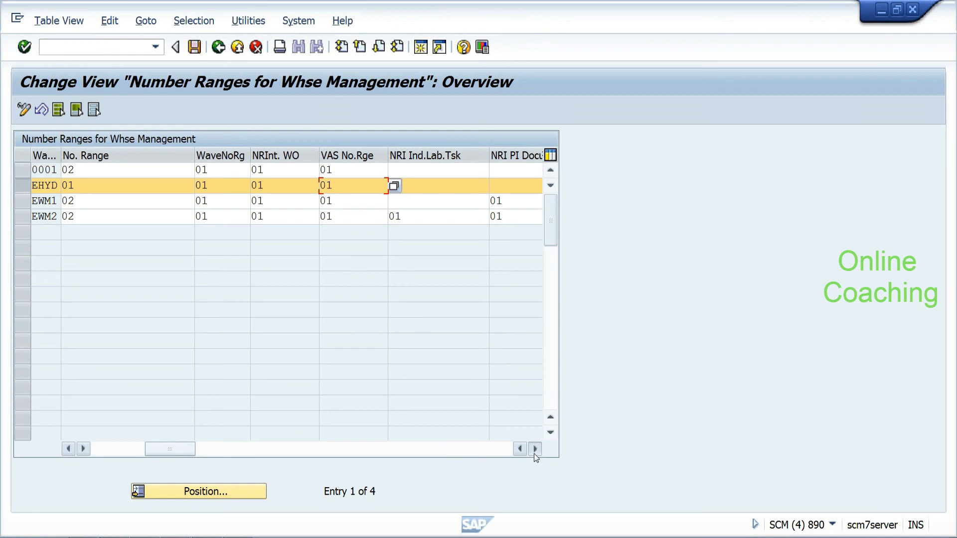
{"action": "left_click", "coordinate": [533, 454]}
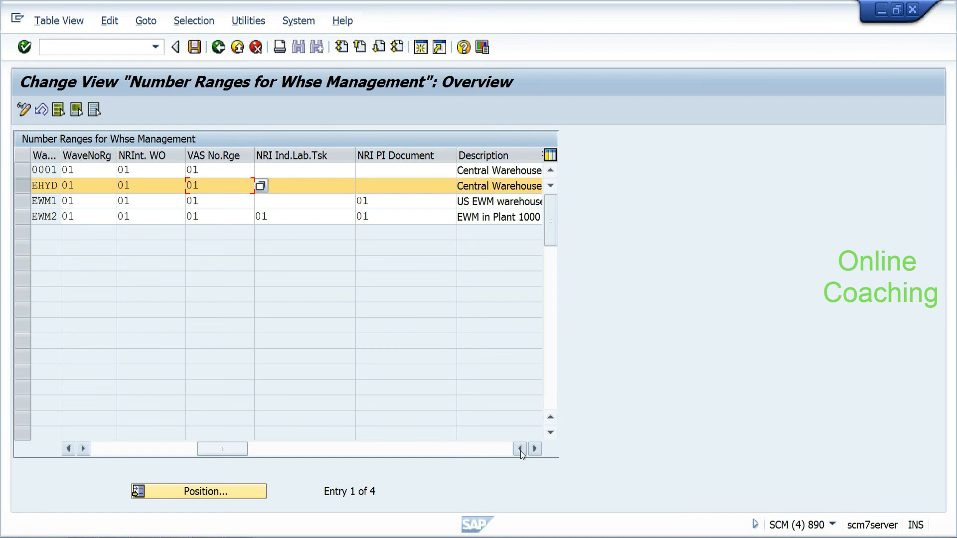
{"action": "left_click", "coordinate": [305, 201]}
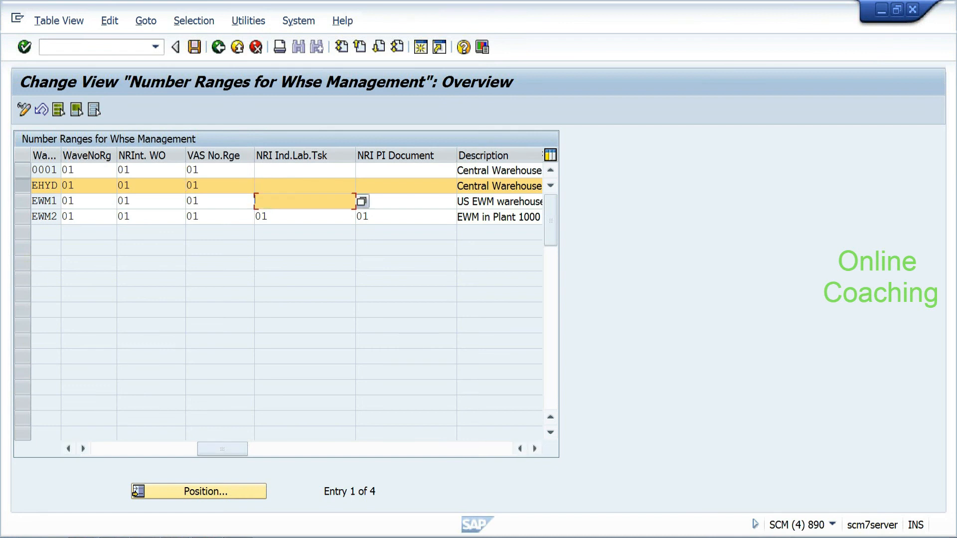
{"action": "left_click", "coordinate": [405, 186]}
{"action": "type", "text": "01"}
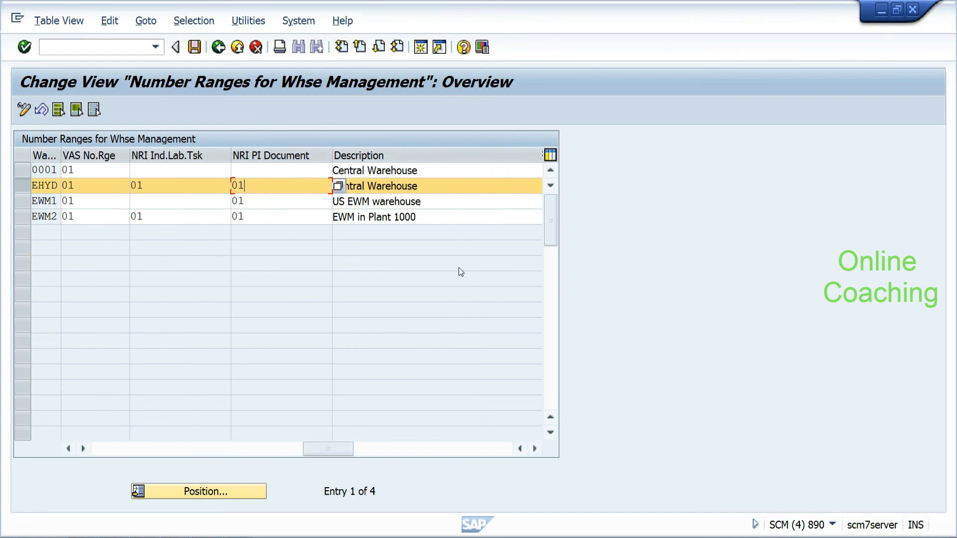
{"action": "key", "text": "Tab"}
Step: Save the number range assignments in the "EWM warehouse configuration" customizing request and close the activity selection
{"action": "left_click", "coordinate": [199, 52]}
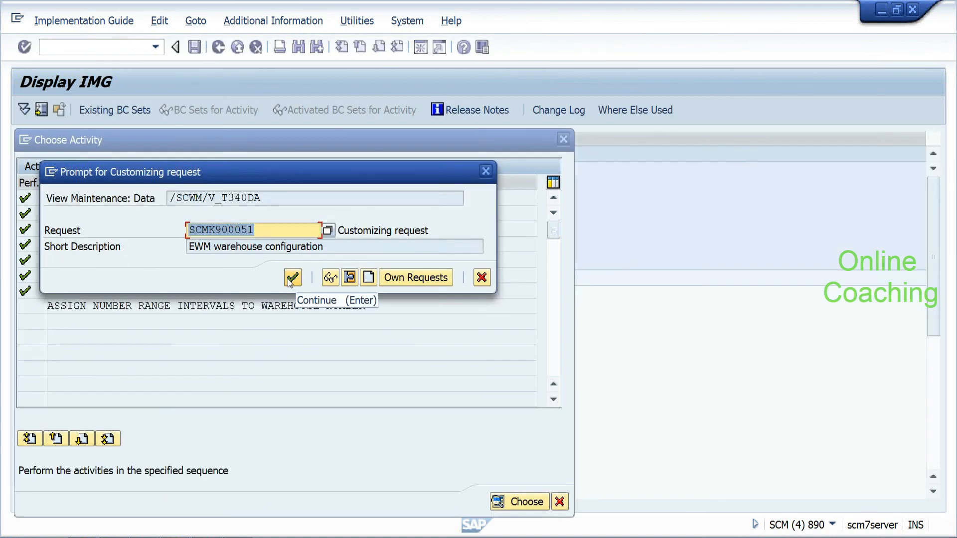
{"action": "left_click", "coordinate": [292, 280]}
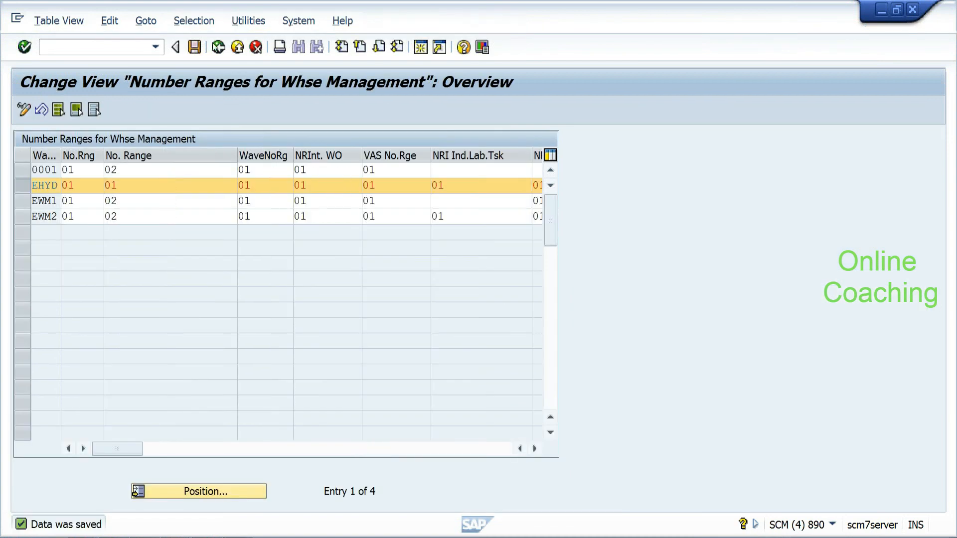
{"action": "left_click", "coordinate": [219, 48]}
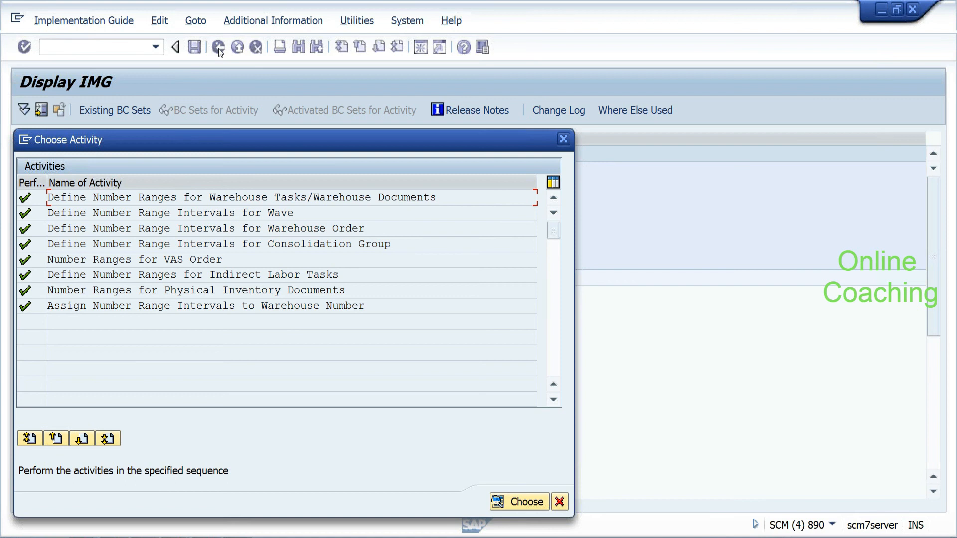
{"action": "left_click", "coordinate": [560, 501]}
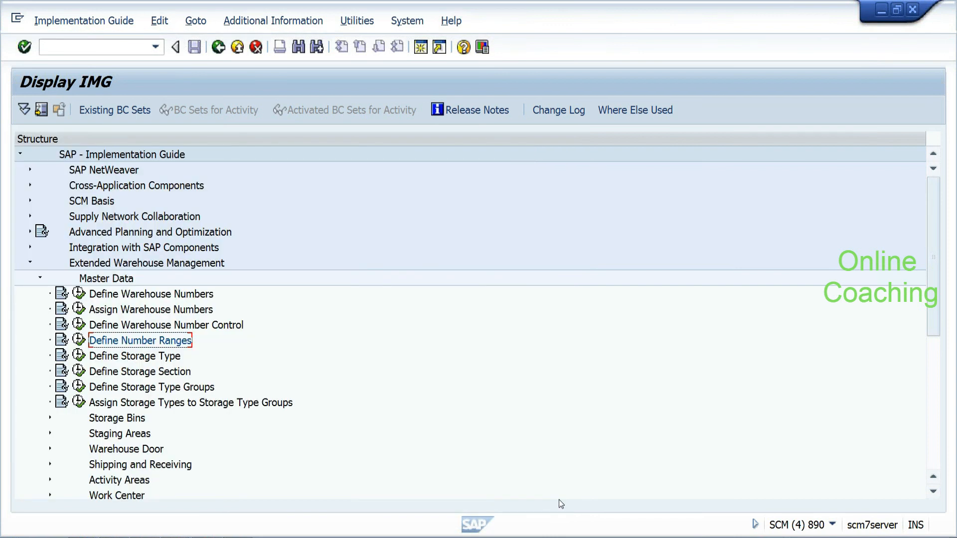
Step: Review the availability groups defined for warehouse EHYD under Goods Receipt Process, and close the activity selection
{"action": "left_click_drag", "start_coordinate": [934, 308], "coordinate": [934, 316]}
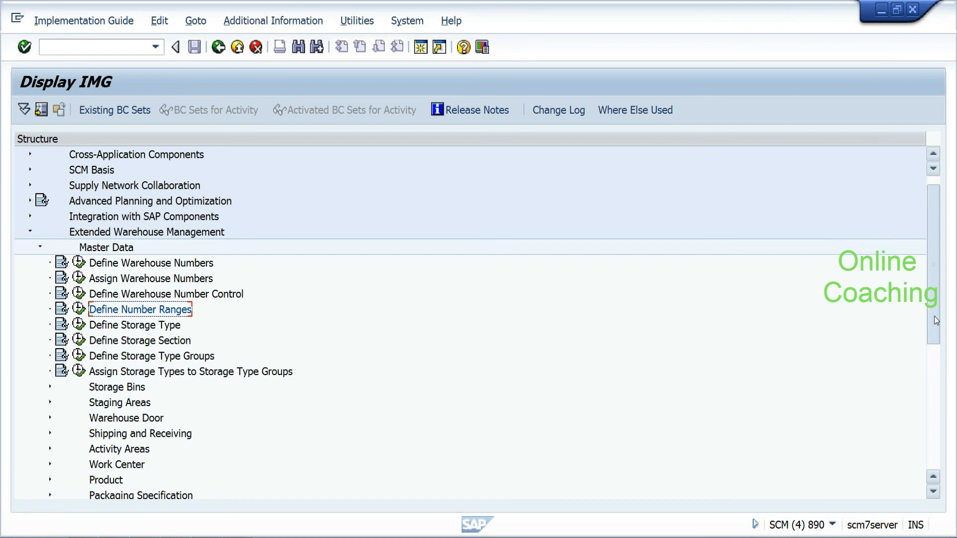
{"action": "scroll", "coordinate": [774, 330], "scroll_direction": "down", "scroll_amount": 2}
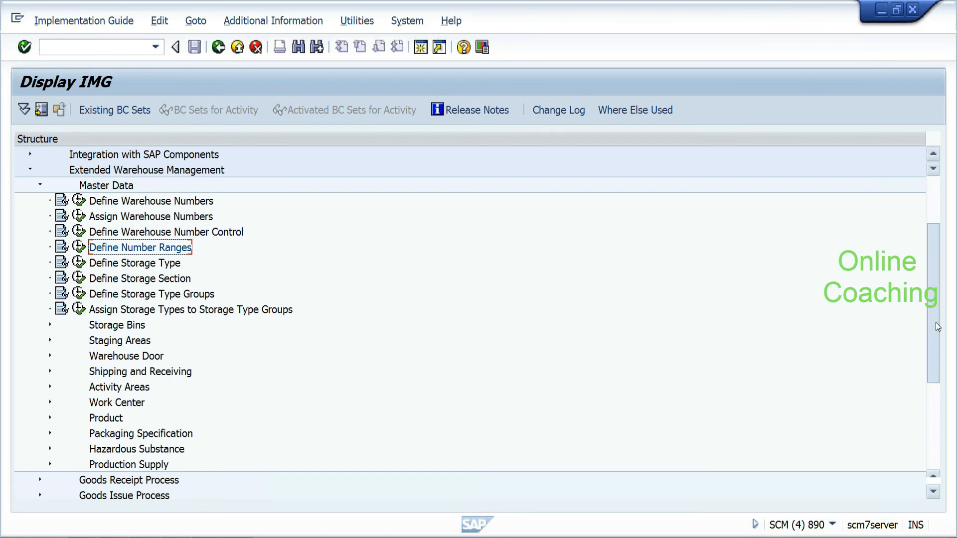
{"action": "left_click_drag", "start_coordinate": [935, 322], "coordinate": [934, 343]}
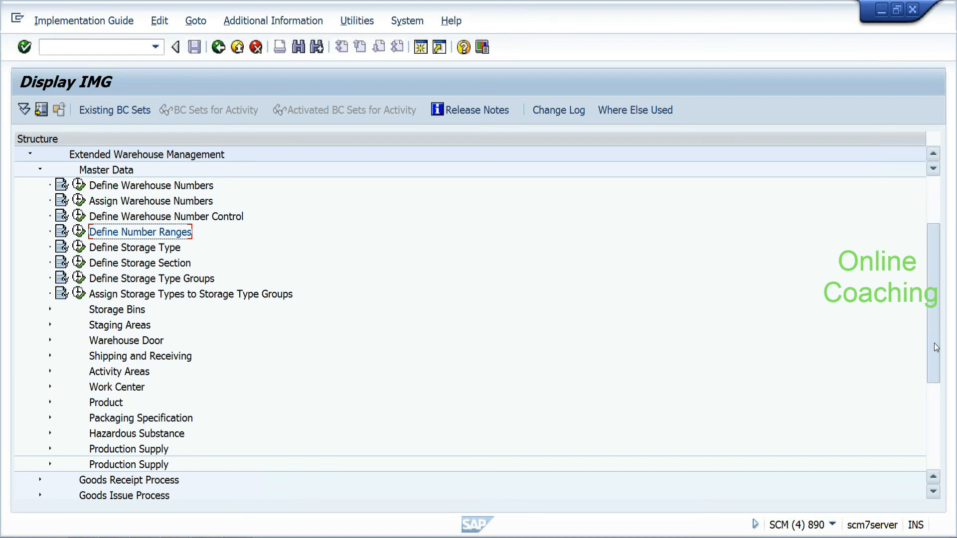
{"action": "scroll", "coordinate": [934, 343], "scroll_direction": "down", "scroll_amount": 3}
{"action": "left_click", "coordinate": [39, 325]}
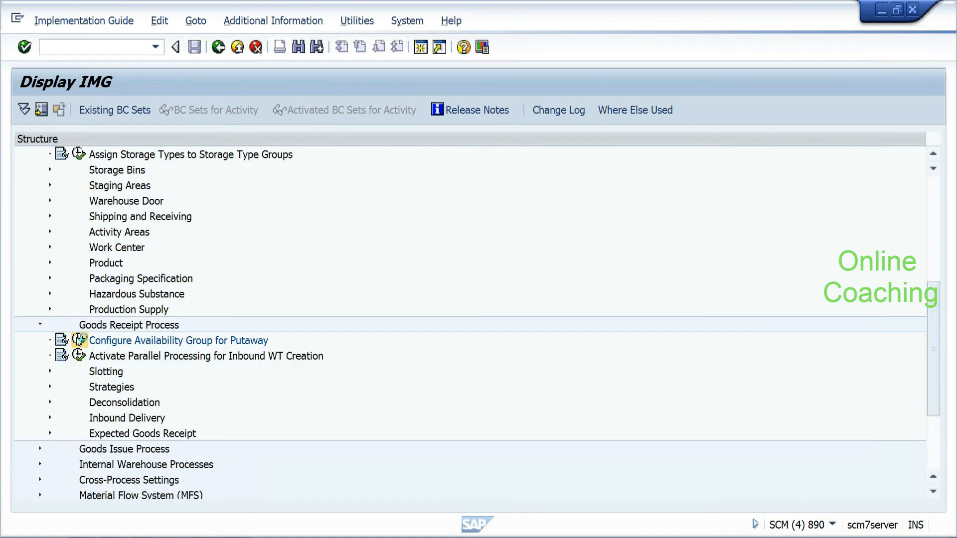
{"action": "left_click", "coordinate": [79, 341]}
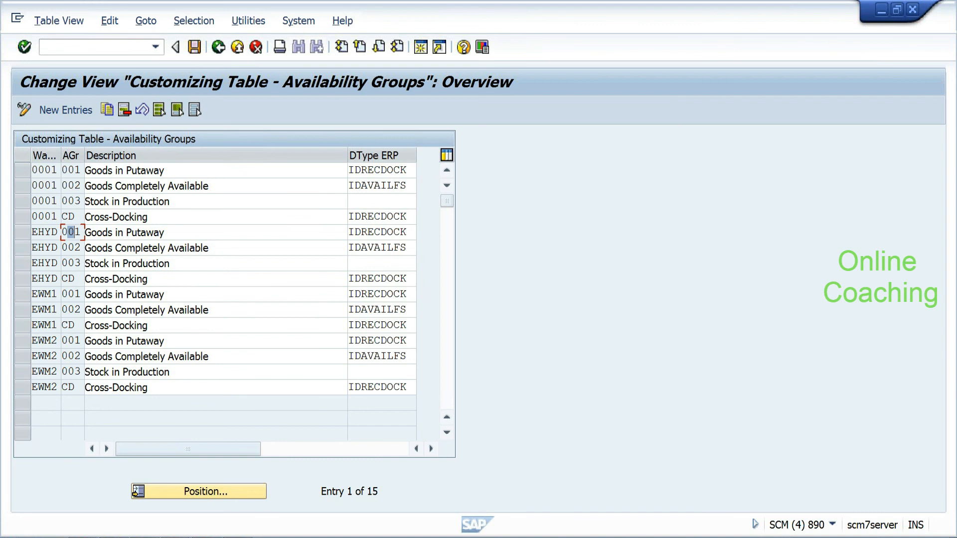
{"action": "left_click", "coordinate": [74, 264]}
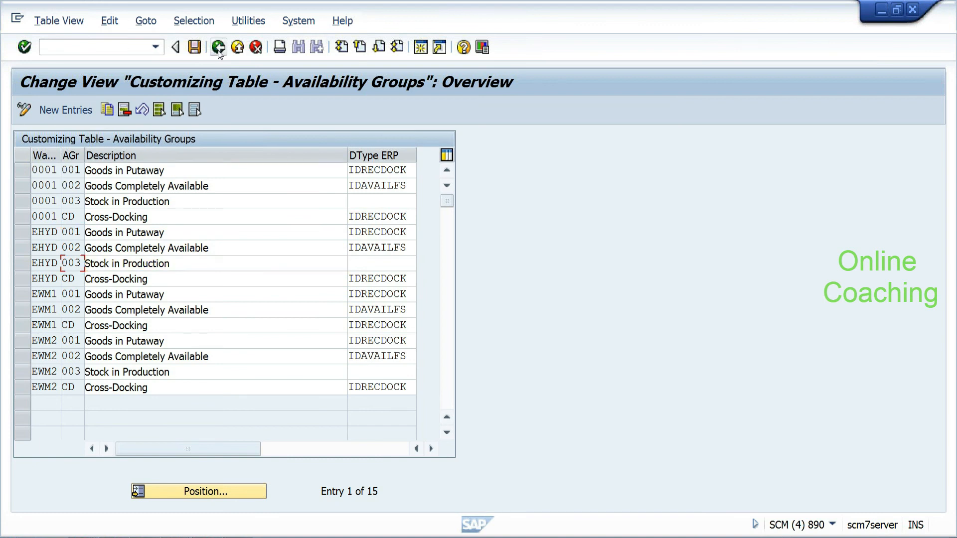
{"action": "left_click", "coordinate": [219, 53]}
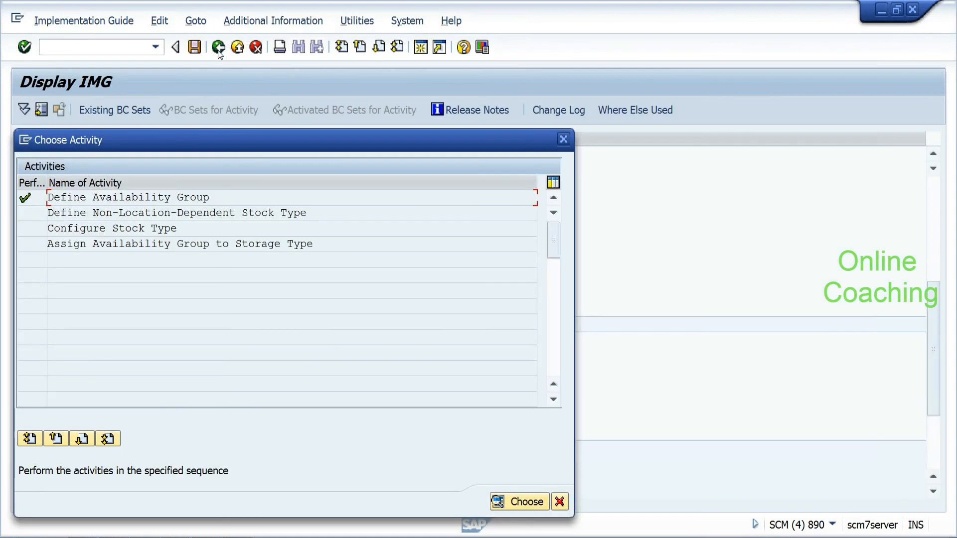
{"action": "left_click", "coordinate": [559, 502]}
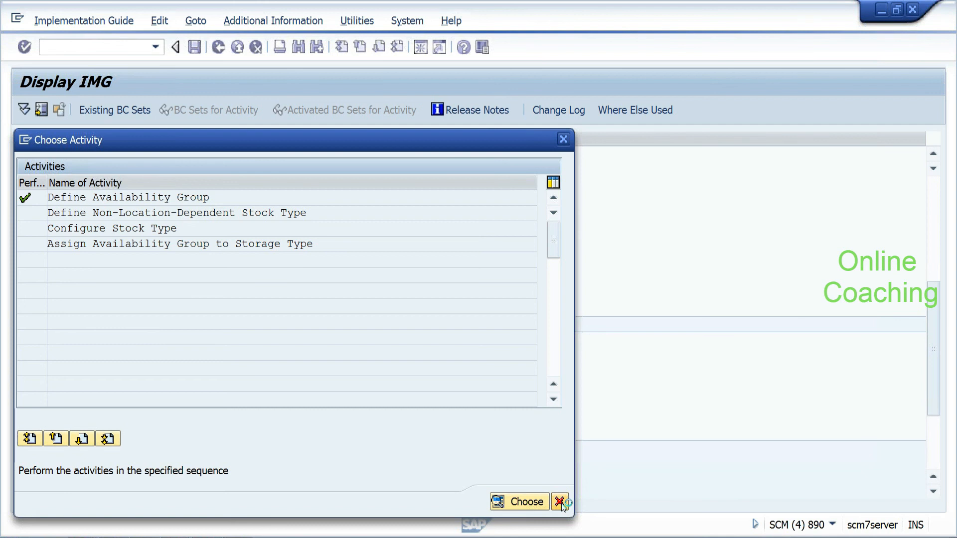
{"action": "left_click", "coordinate": [560, 502]}
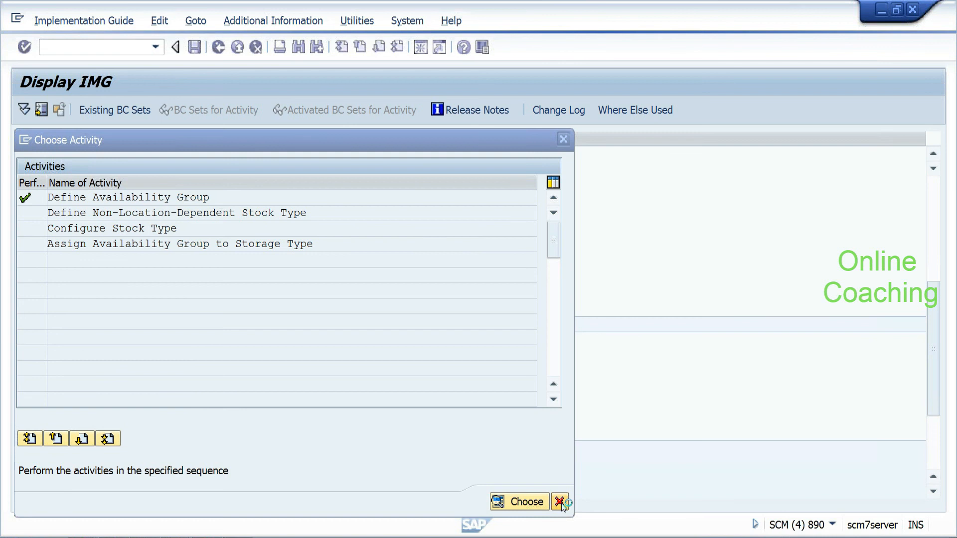
{"action": "left_click", "coordinate": [561, 503]}
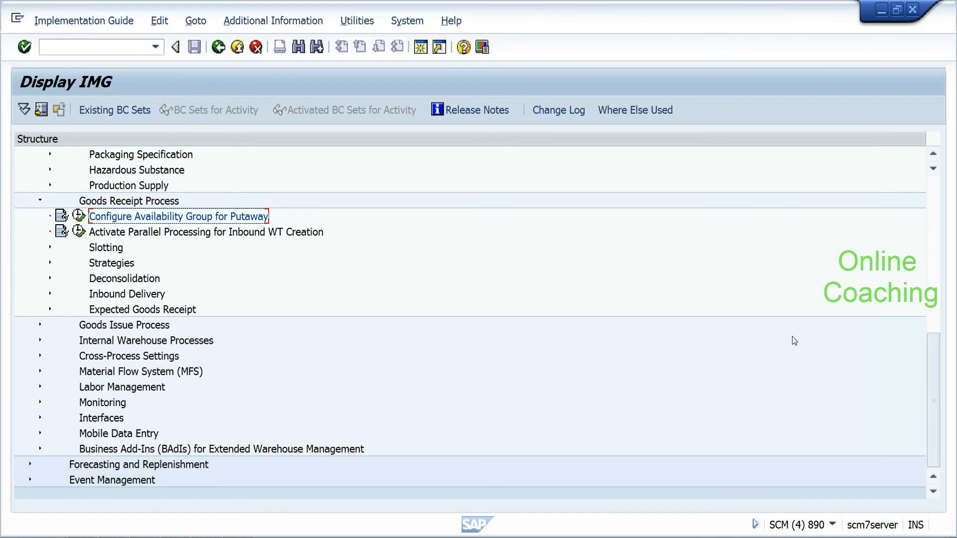
Step: Open the mapping of storage locations from the ERP system to EWM in the ERP integration settings for goods movements
{"action": "left_click", "coordinate": [48, 418]}
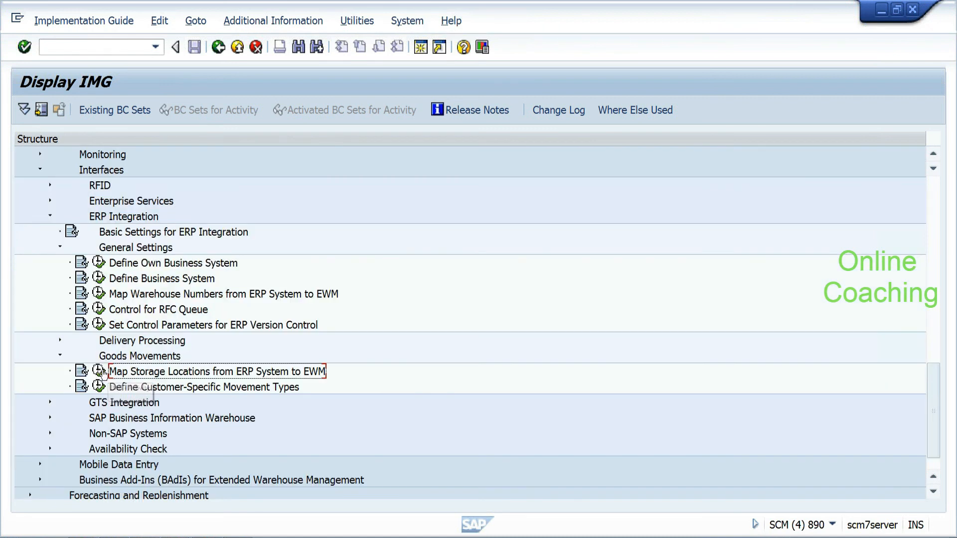
{"action": "left_click", "coordinate": [98, 373]}
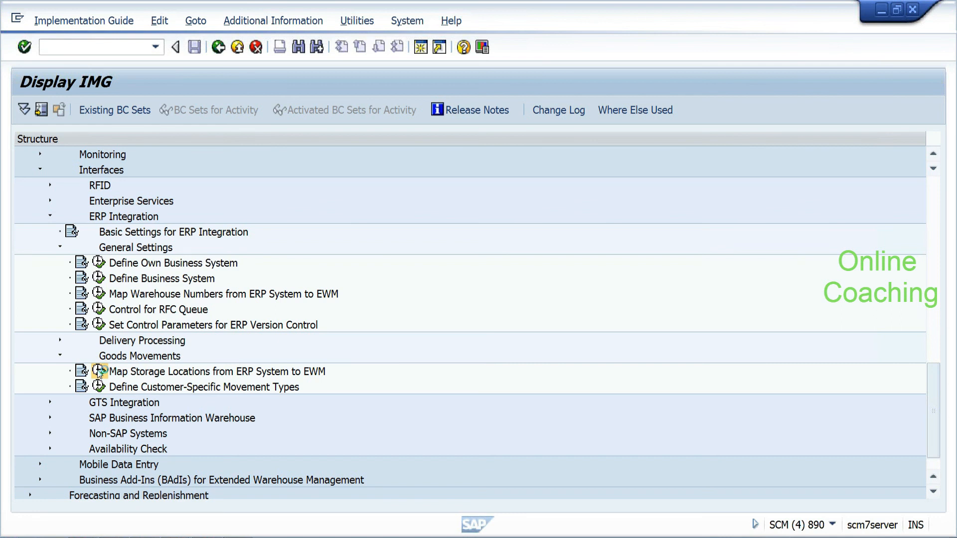
Step: Switch to the Notepad notes and complete the last line as "storage location--->storage type:-- availbility group"
{"action": "key", "text": "alt+Tab"}
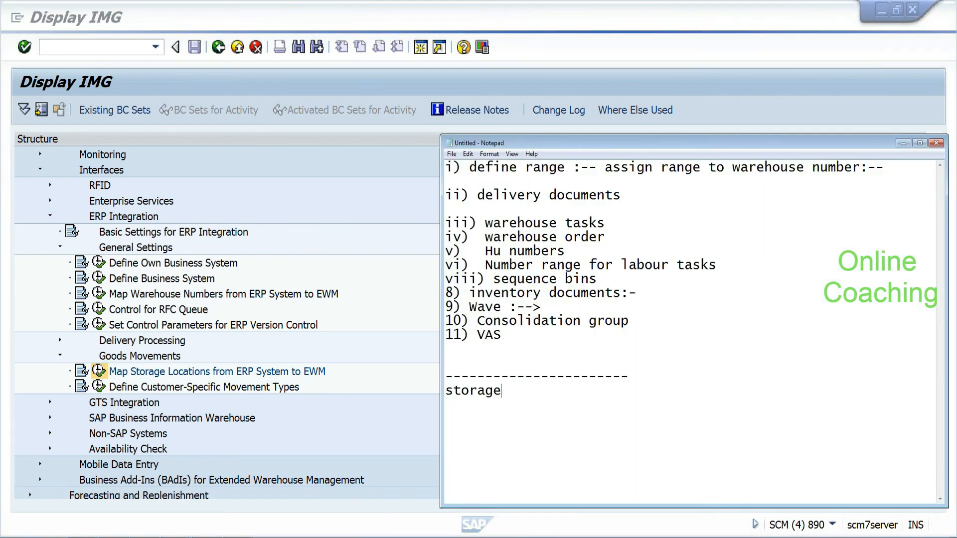
{"action": "type", "text": "location--->storage type:--"}
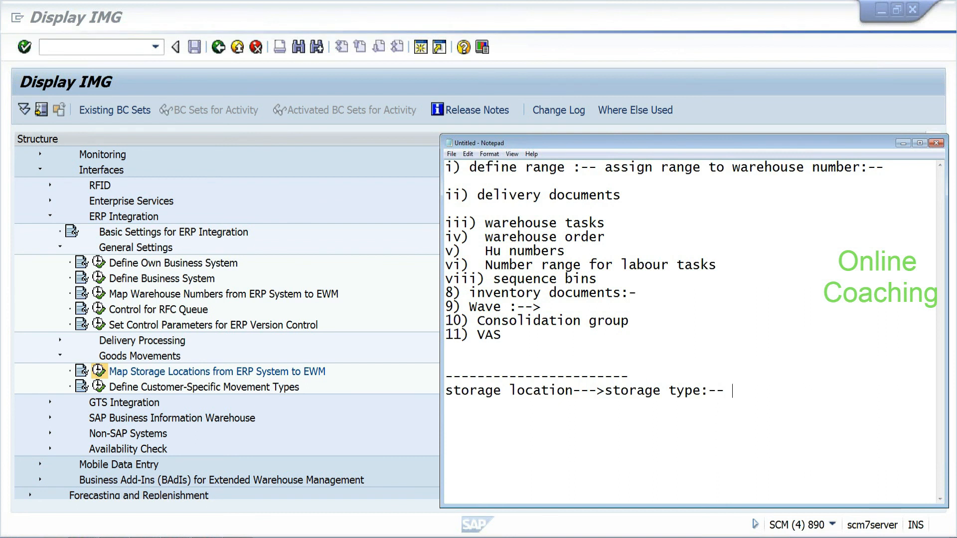
{"action": "type", "text": " a"}
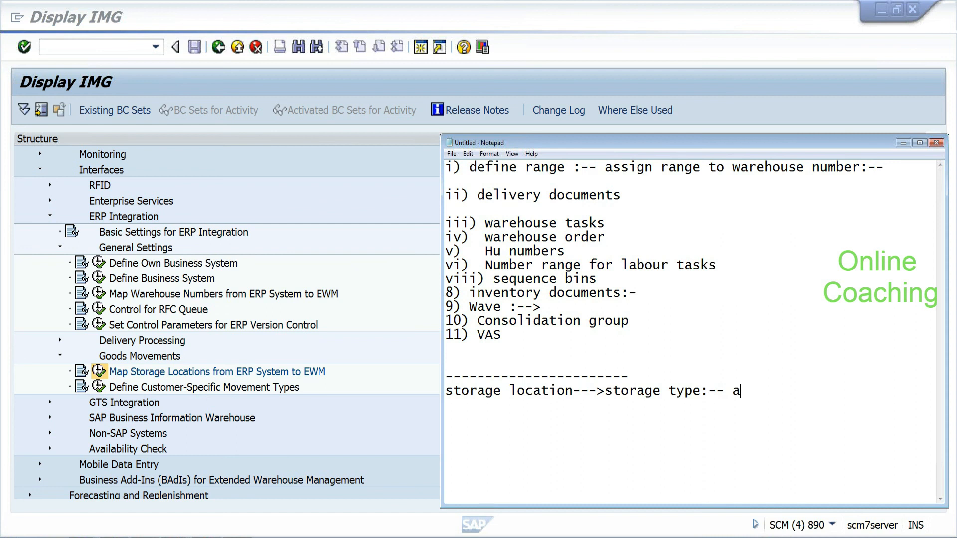
{"action": "type", "text": "va"}
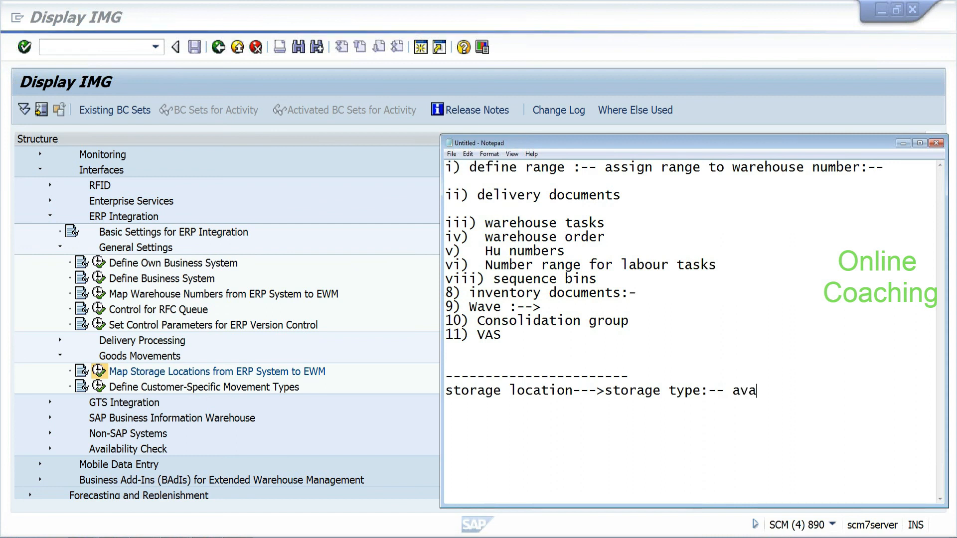
{"action": "type", "text": "i"}
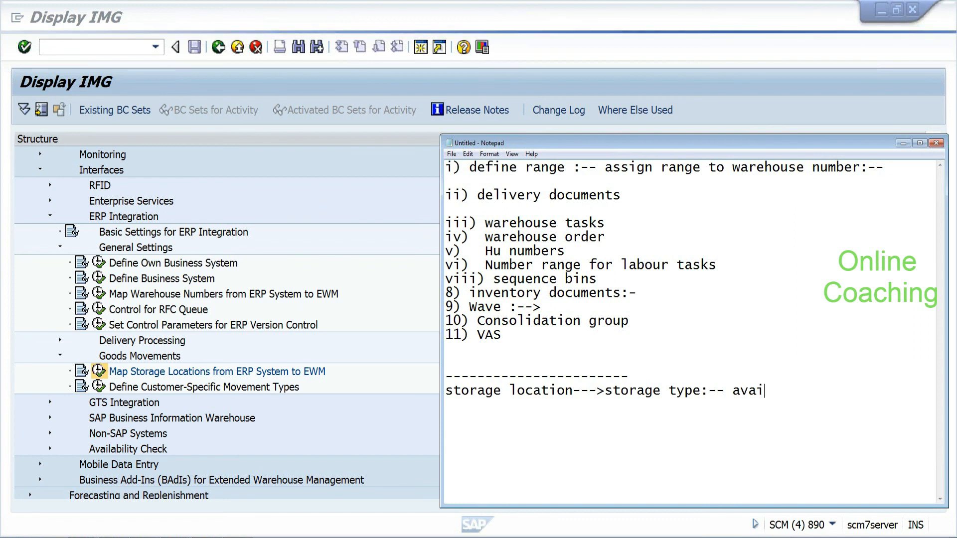
{"action": "type", "text": "lb"}
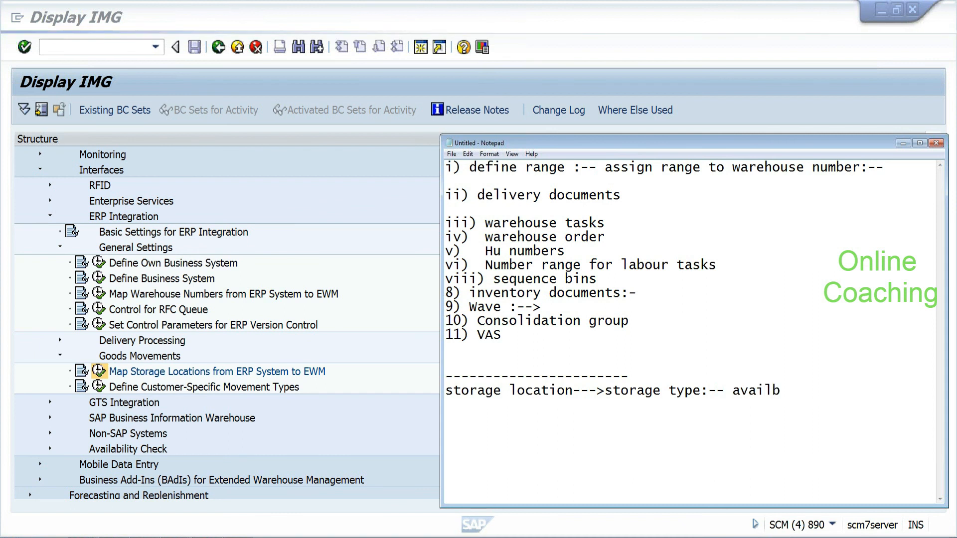
{"action": "type", "text": "ility group"}
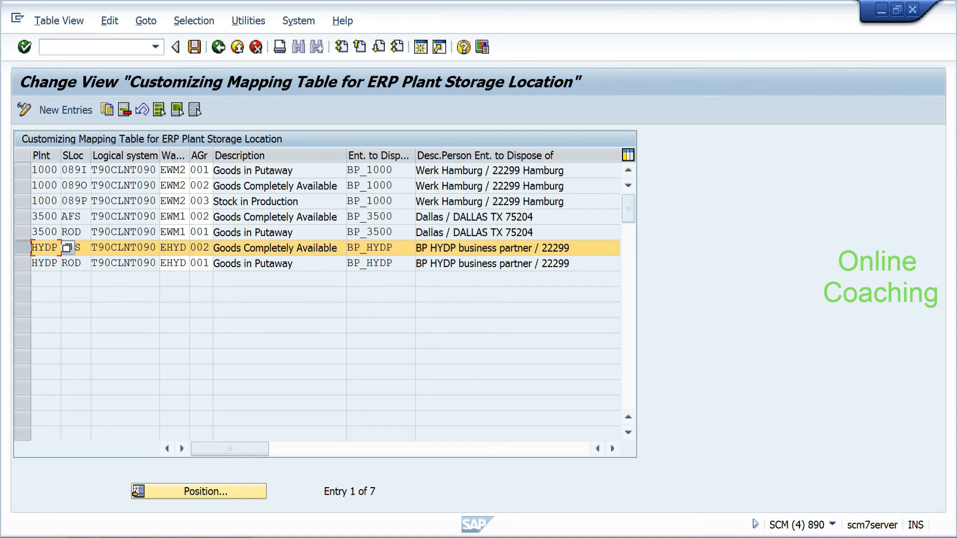
Step: Check the EHYD entries in the storage location mapping and add the note "GR stroage :-- 001" below the availability group line
{"action": "left_click", "coordinate": [215, 263]}
{"action": "key", "text": "alt+Tab"}
{"action": "key", "text": "Return"}
{"action": "key", "text": "Return"}
{"action": "type", "text": "GR stro"}
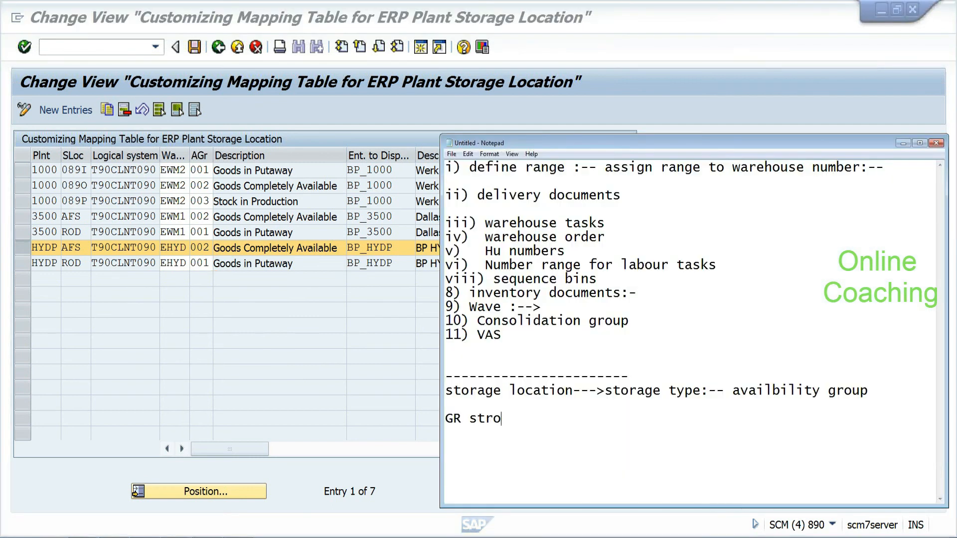
{"action": "type", "text": "age :-- 001"}
Step: Add the note "Putaway:-- 002 (F2)" below the GR storage line and append "(F1)" to the GR storage line
{"action": "key", "text": "Return"}
{"action": "key", "text": "Return"}
{"action": "type", "text": "Putaw"}
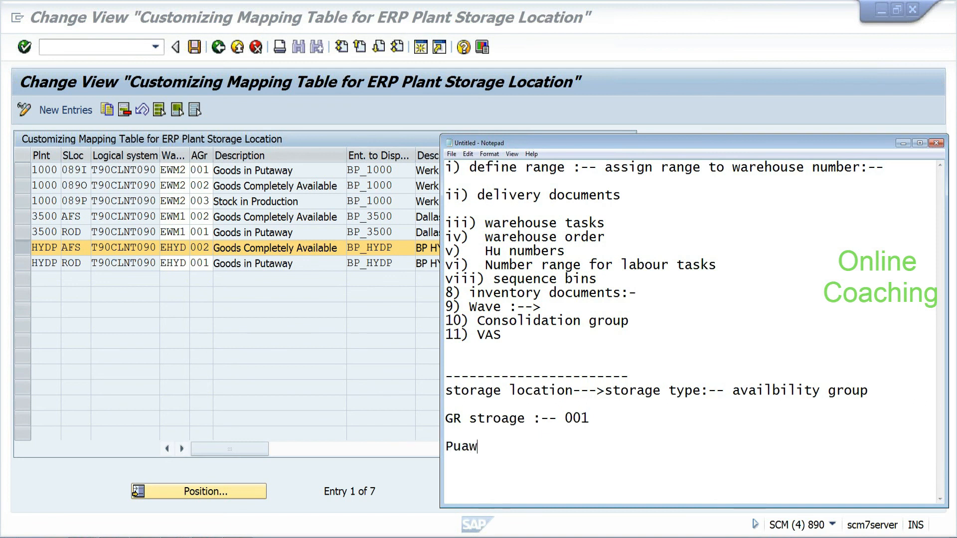
{"action": "type", "text": "a"}
{"action": "key", "text": "BackSpace"}
{"action": "key", "text": "BackSpace"}
{"action": "key", "text": "BackSpace"}
{"action": "type", "text": "tawat"}
{"action": "key", "text": "BackSpace"}
{"action": "type", "text": "y:-- 002 ("}
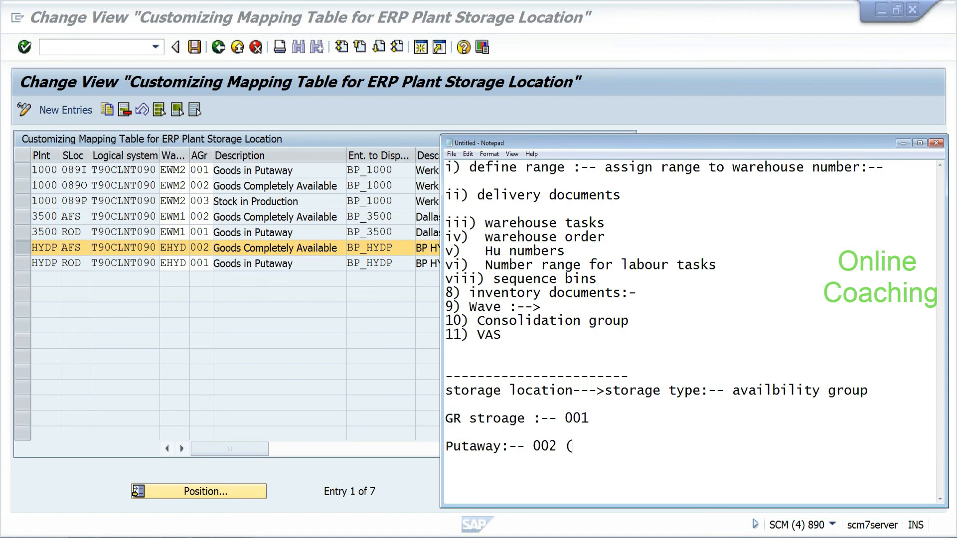
{"action": "type", "text": "F2)"}
{"action": "type", "text": "(F1"}
{"action": "type", "text": ")"}
Step: Leave the storage location mapping table and bring the Notepad notes back, moving their window higher over the IMG structure
{"action": "left_click", "coordinate": [225, 52]}
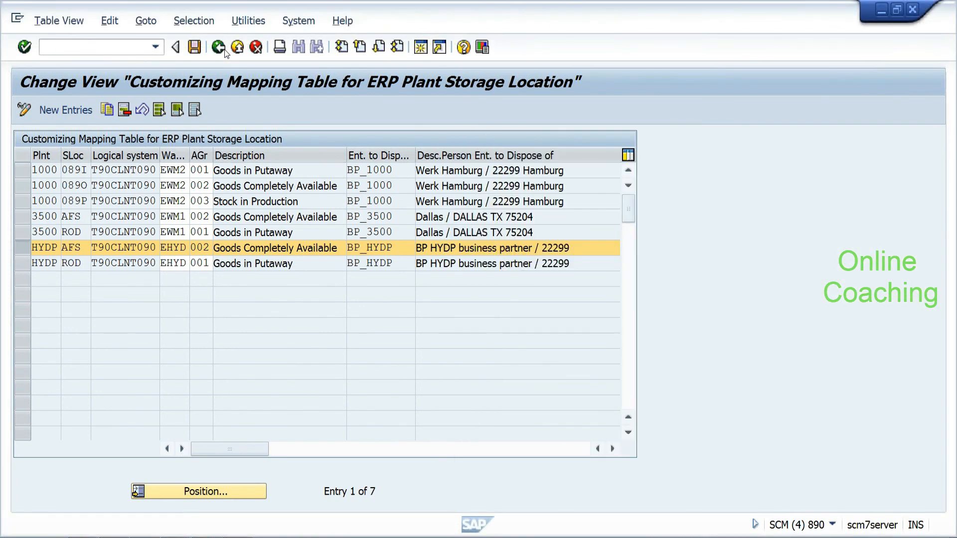
{"action": "left_click", "coordinate": [224, 51]}
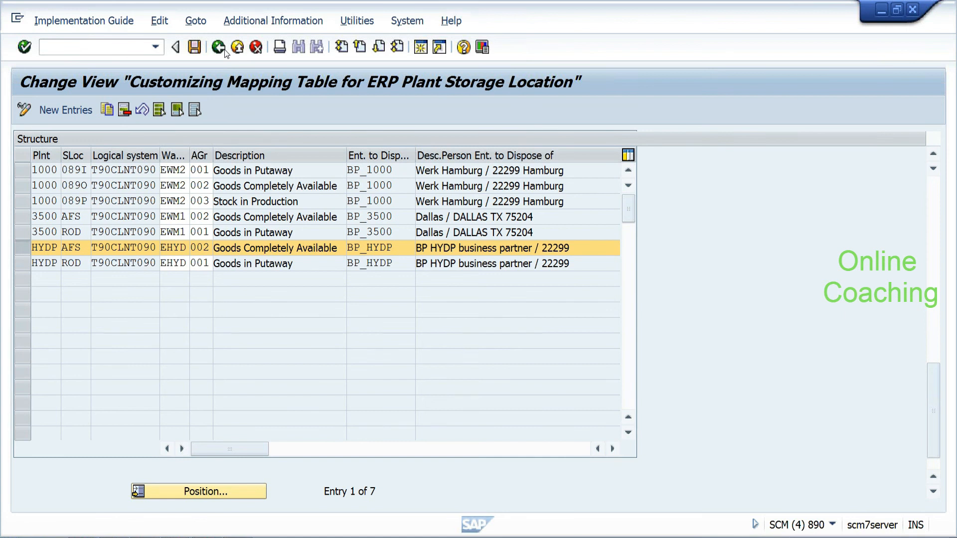
{"action": "key", "text": "alt+Tab"}
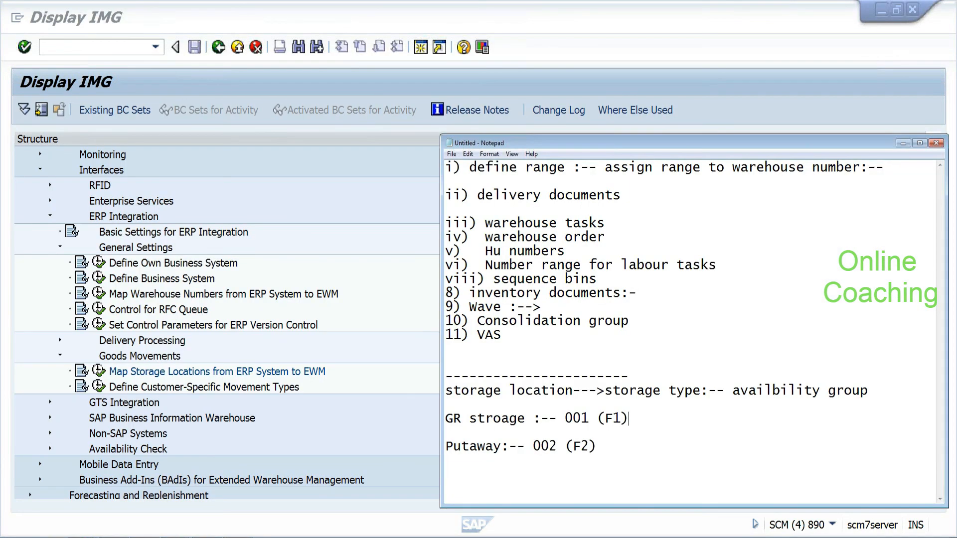
{"action": "left_click_drag", "start_coordinate": [641, 145], "coordinate": [608, 116]}
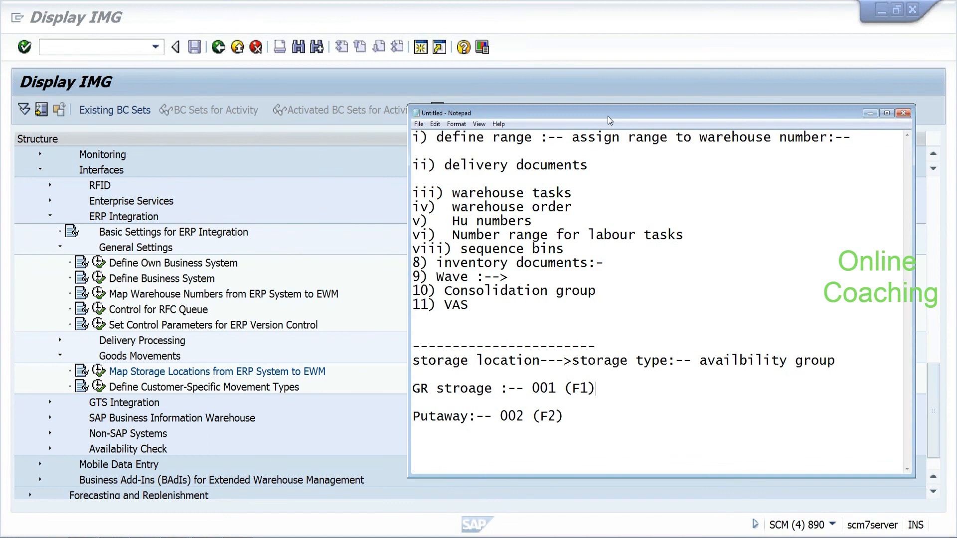
{"action": "left_click_drag", "start_coordinate": [608, 116], "coordinate": [574, 76]}
Step: Highlight the storage type and GR storage notes, and put "Final" in front of the Putaway line
{"action": "left_click_drag", "start_coordinate": [538, 321], "coordinate": [593, 321]}
{"action": "left_click_drag", "start_coordinate": [378, 350], "coordinate": [457, 349]}
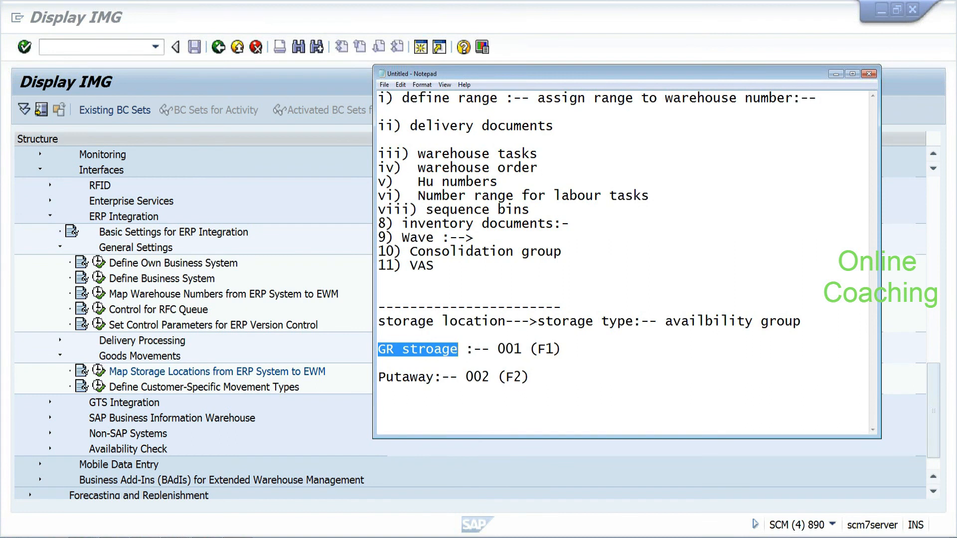
{"action": "left_click", "coordinate": [378, 377]}
{"action": "type", "text": "Final"}
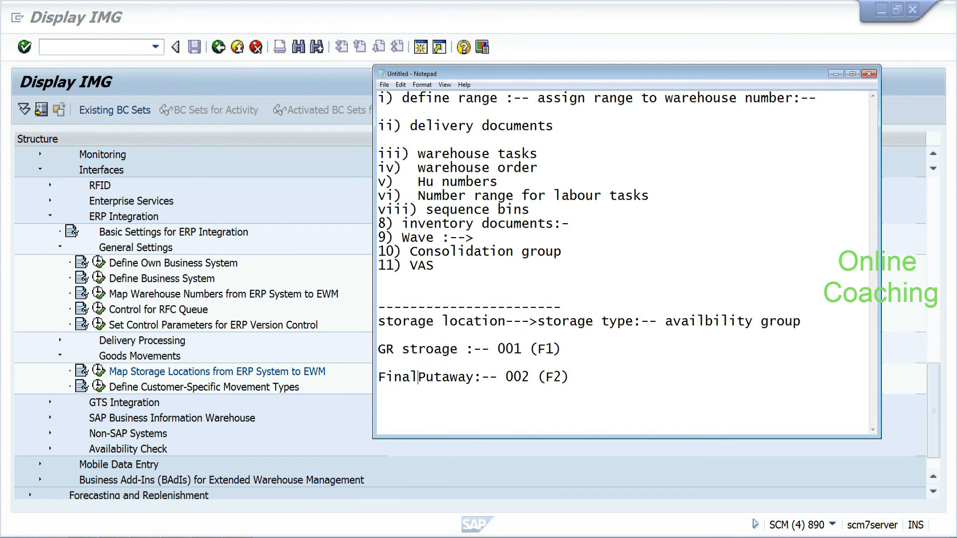
{"action": "left_click_drag", "start_coordinate": [378, 377], "coordinate": [537, 376]}
Step: Add "Q1" after "(F1)" on the GR storage line and remove "(F2)" from the Final Putaway line
{"action": "left_click", "coordinate": [546, 349]}
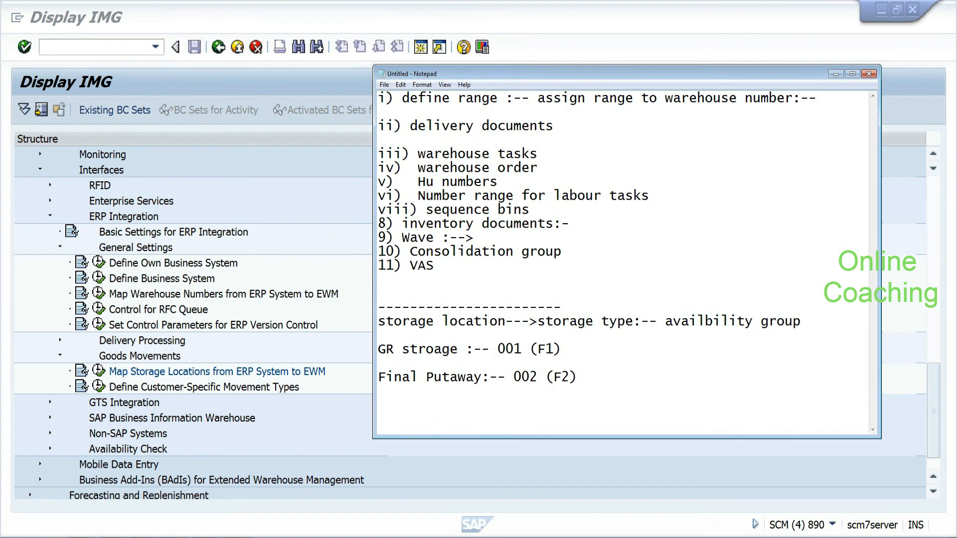
{"action": "type", "text": "Q1"}
{"action": "key", "text": "ctrl+shift+Left"}
{"action": "key", "text": "BackSpace"}
Step: Add the note "stock types:--->availability group ( storage type )" below the Final Putaway line and highlight its availability group part
{"action": "key", "text": "Return"}
{"action": "key", "text": "Return"}
{"action": "type", "text": "stock"}
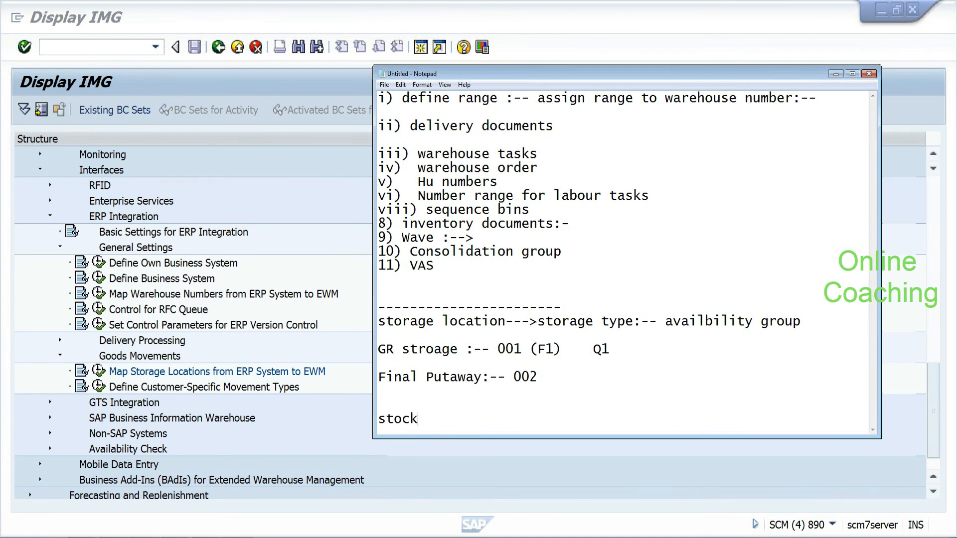
{"action": "type", "text": " types:--->availabiluty"}
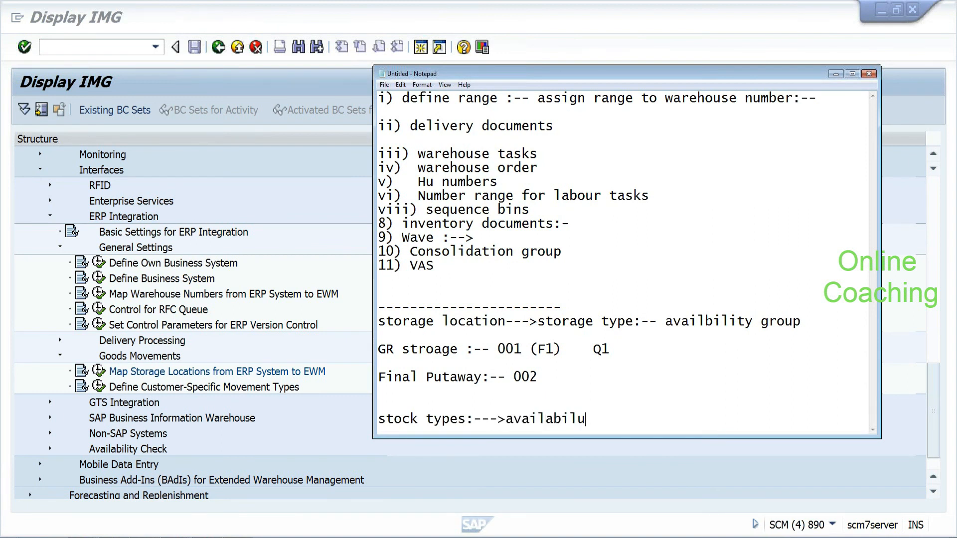
{"action": "key", "text": "BackSpace"}
{"action": "key", "text": "BackSpace"}
{"action": "key", "text": "BackSpace"}
{"action": "type", "text": "ity group ("}
{"action": "type", "text": "storage typ"}
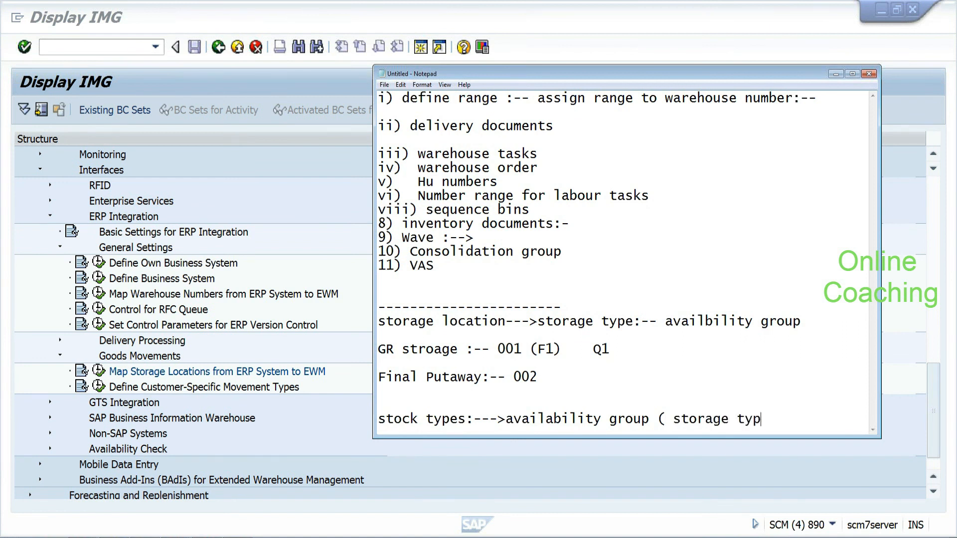
{"action": "type", "text": "e )"}
{"action": "key", "text": "Return"}
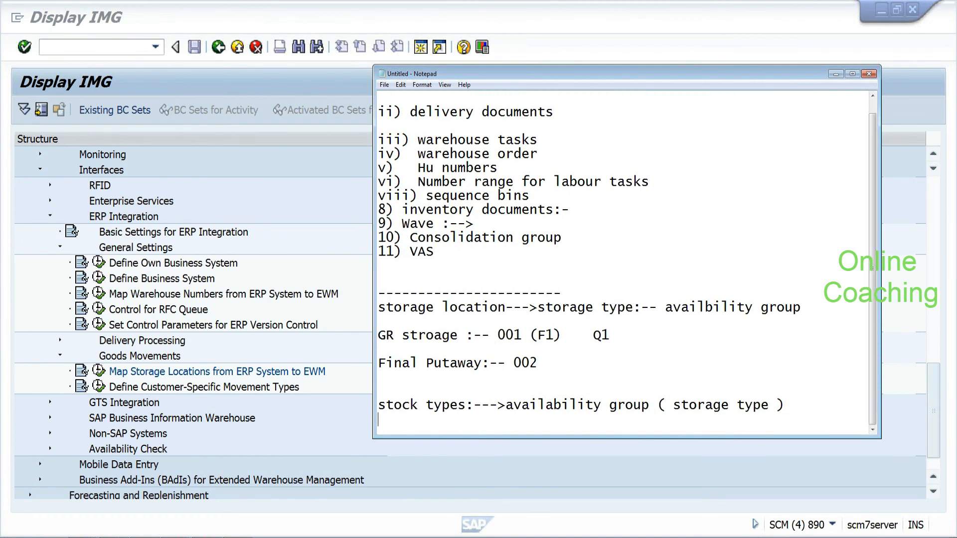
{"action": "key", "text": "Return"}
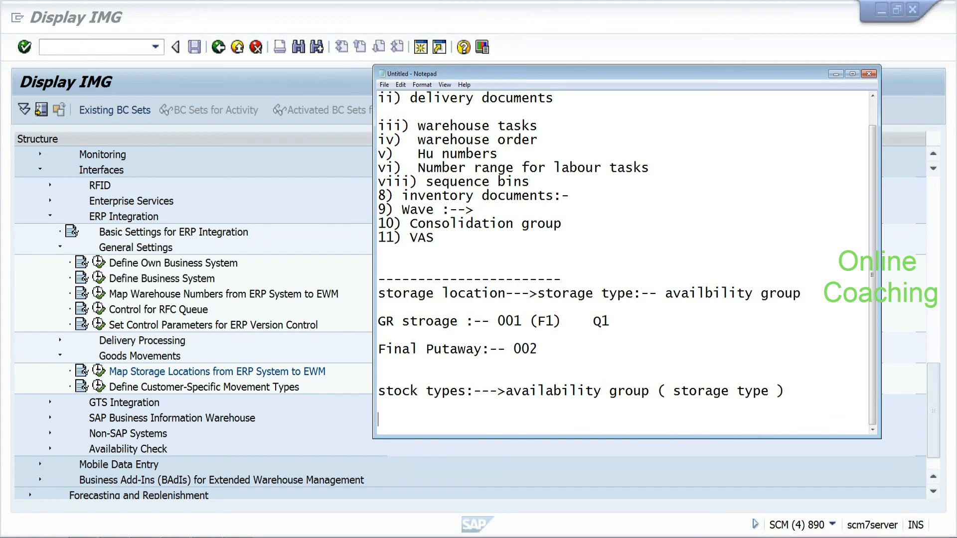
{"action": "key", "text": "Return"}
{"action": "left_click_drag", "start_coordinate": [505, 377], "coordinate": [642, 377]}
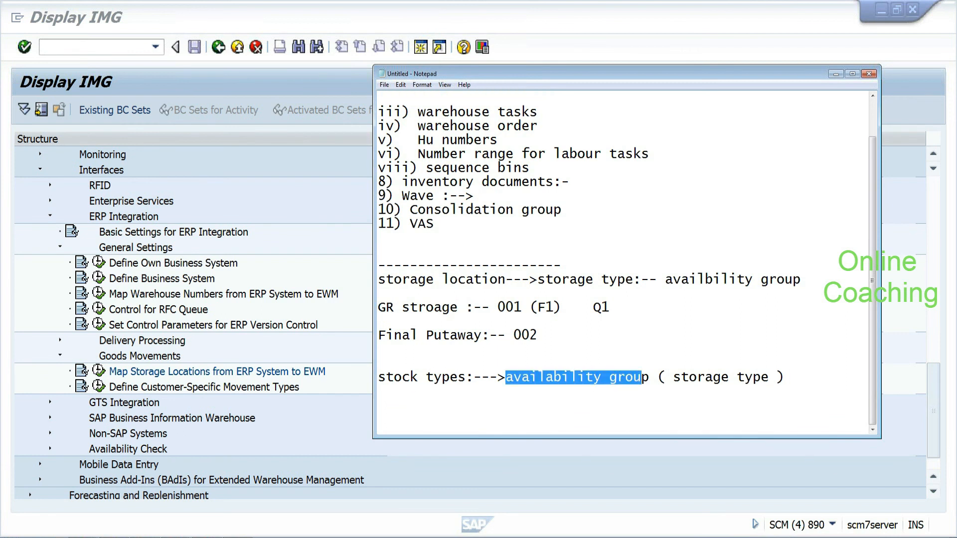
Step: Add the note "availability group:-- plant storage location combination of ECC.." below the stock types line, followed by a dashed separator line
{"action": "left_click", "coordinate": [641, 378]}
{"action": "type", "text": "availa"}
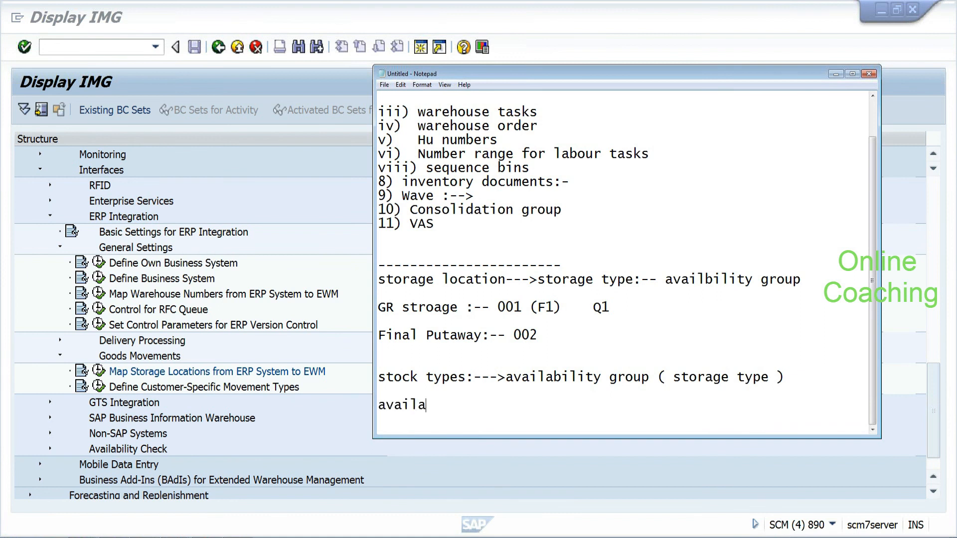
{"action": "type", "text": "bility group:-- plant storage "}
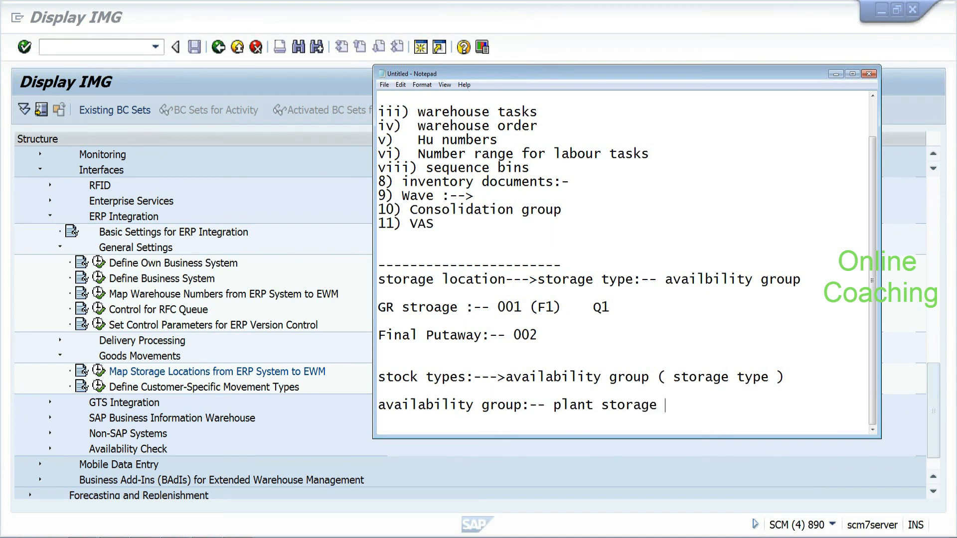
{"action": "type", "text": "location combinations"}
{"action": "key", "text": "BackSpace"}
{"action": "type", "text": "of "}
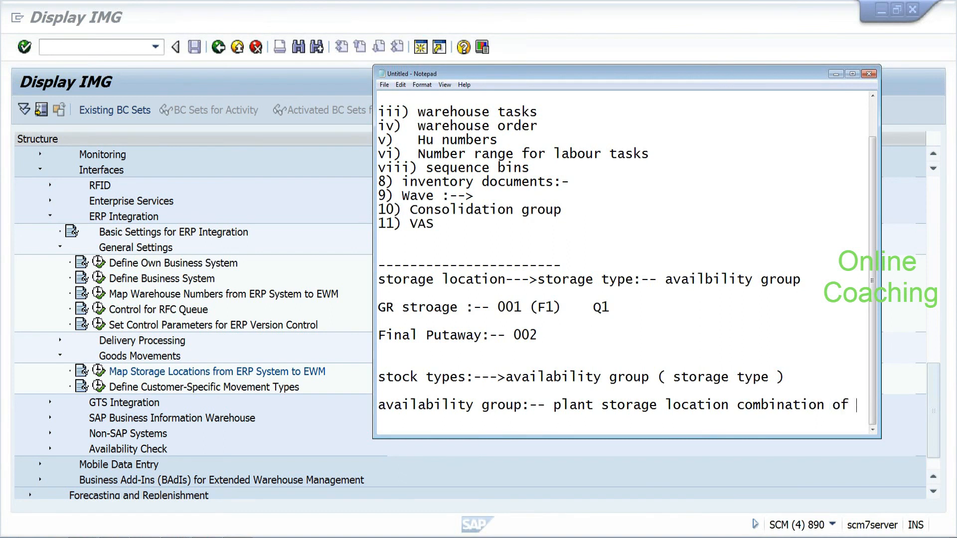
{"action": "type", "text": "ECC."}
{"action": "key", "text": "Return"}
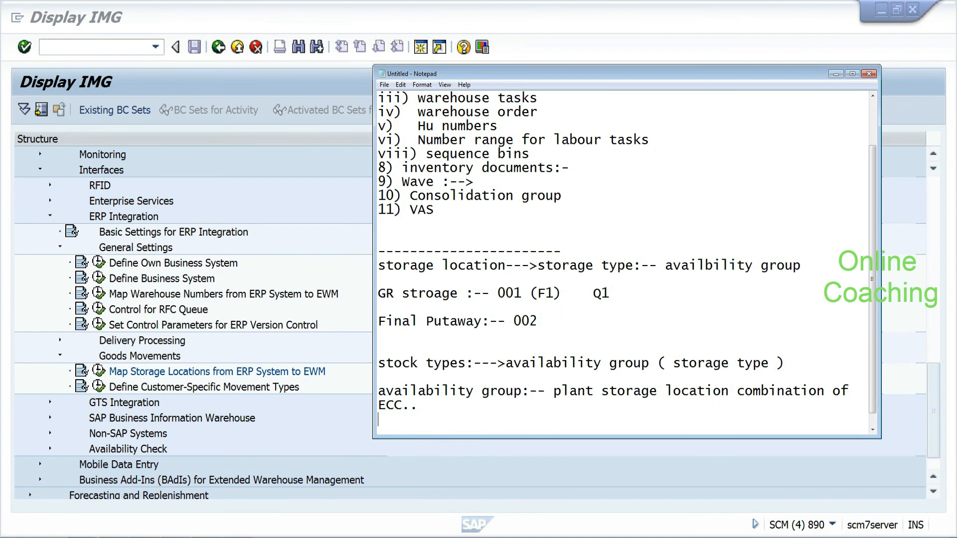
{"action": "key", "text": "Return"}
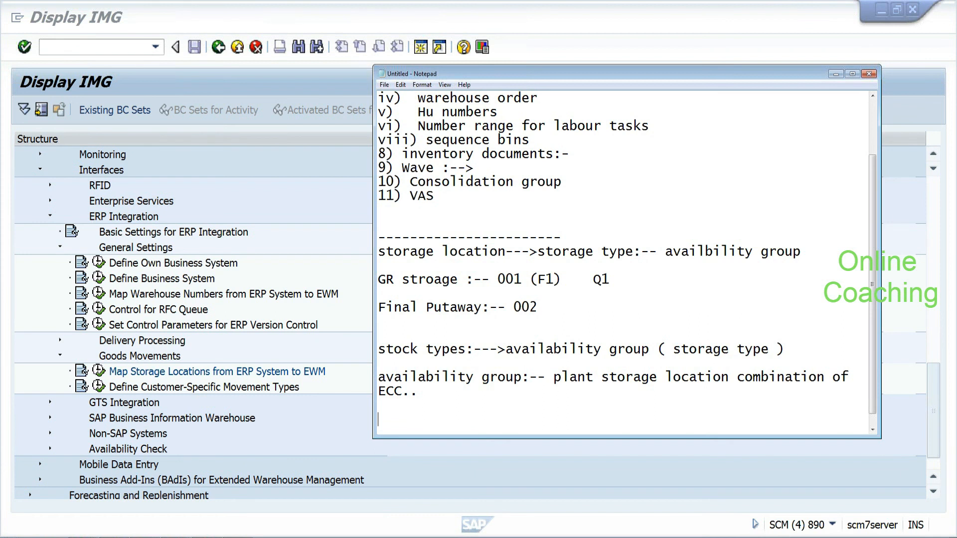
{"action": "key", "text": "Return"}
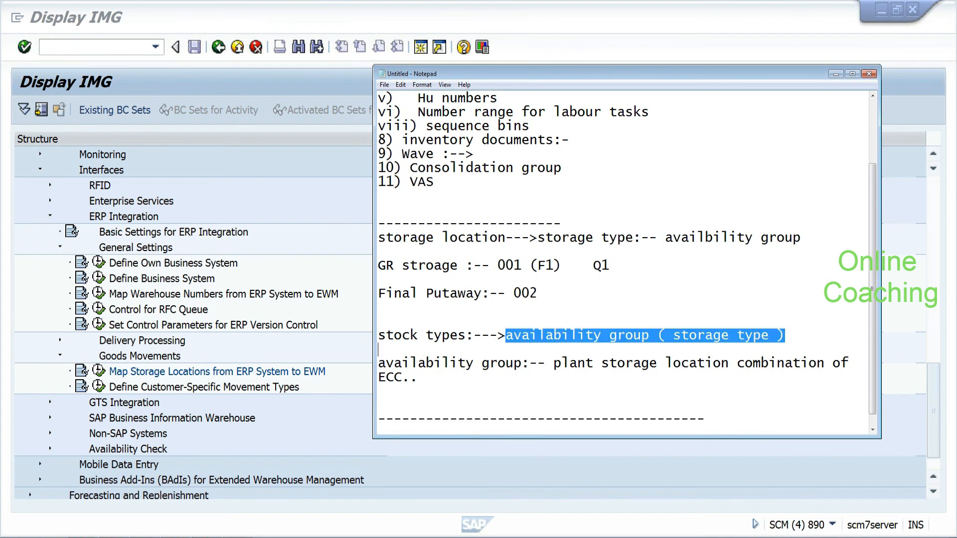
Step: Highlight in turn the plant storage, availability group, storage type and stock types wording in the two newest notes
{"action": "left_click_drag", "start_coordinate": [553, 363], "coordinate": [657, 363]}
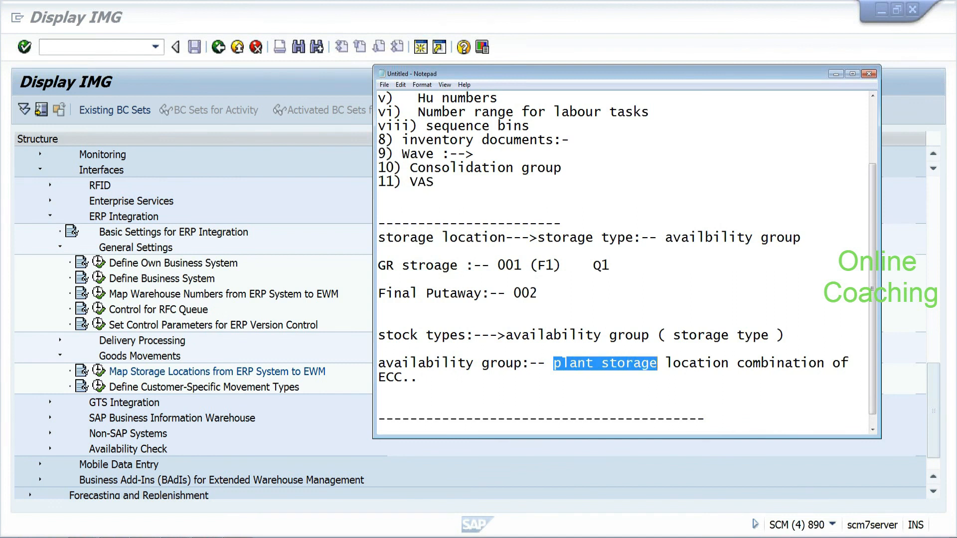
{"action": "left_click", "coordinate": [522, 364]}
{"action": "left_click_drag", "start_coordinate": [521, 364], "coordinate": [378, 350]}
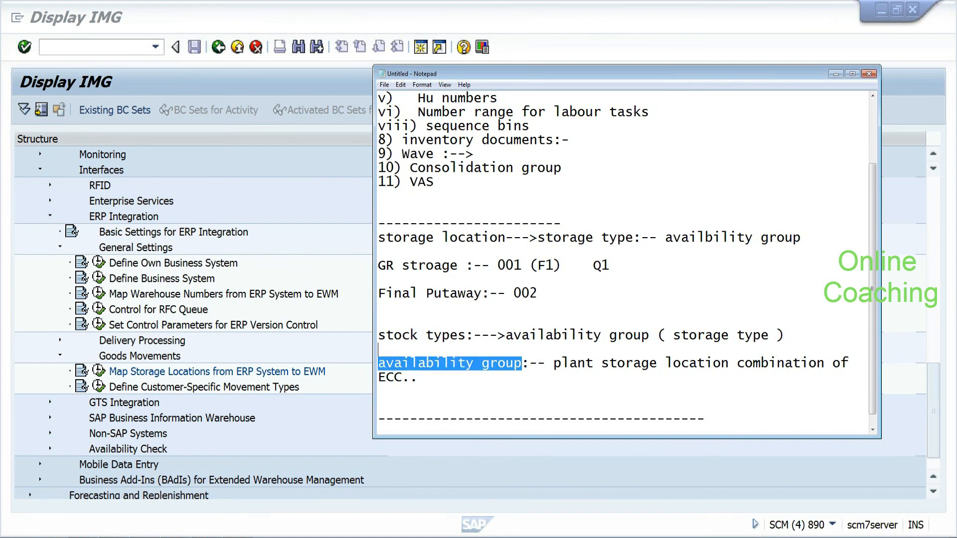
{"action": "left_click", "coordinate": [673, 335]}
{"action": "left_click_drag", "start_coordinate": [673, 335], "coordinate": [770, 334]}
{"action": "double_click", "coordinate": [628, 335]}
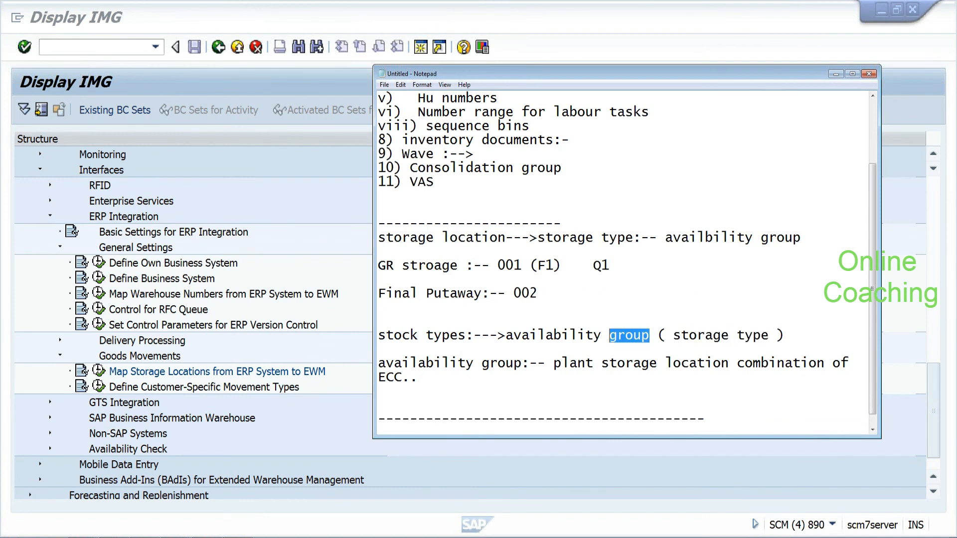
{"action": "left_click_drag", "start_coordinate": [609, 336], "coordinate": [594, 336]}
{"action": "left_click_drag", "start_coordinate": [466, 335], "coordinate": [375, 334]}
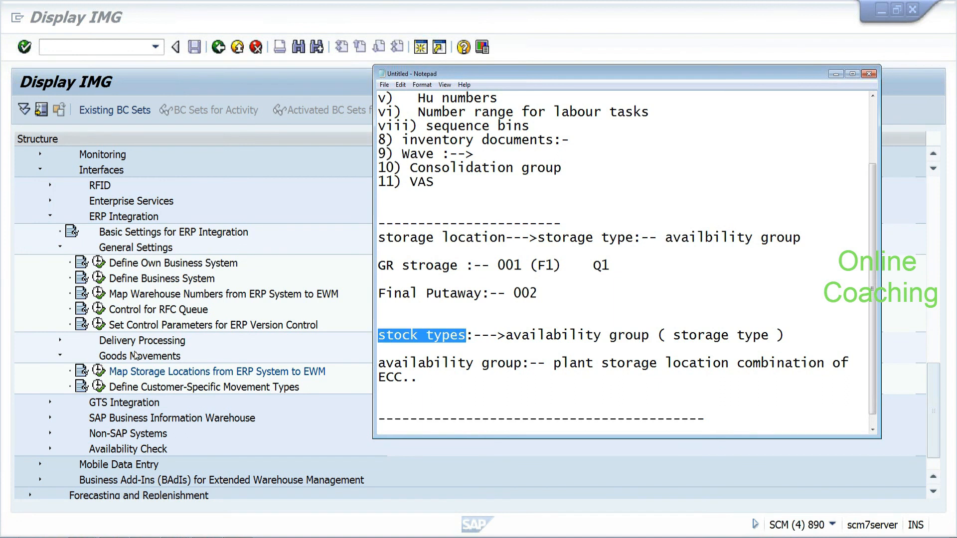
Step: Open Map Storage Locations from ERP System to EWM, review the availability group assigned to each plant and storage location, and leave it
{"action": "left_click", "coordinate": [101, 377]}
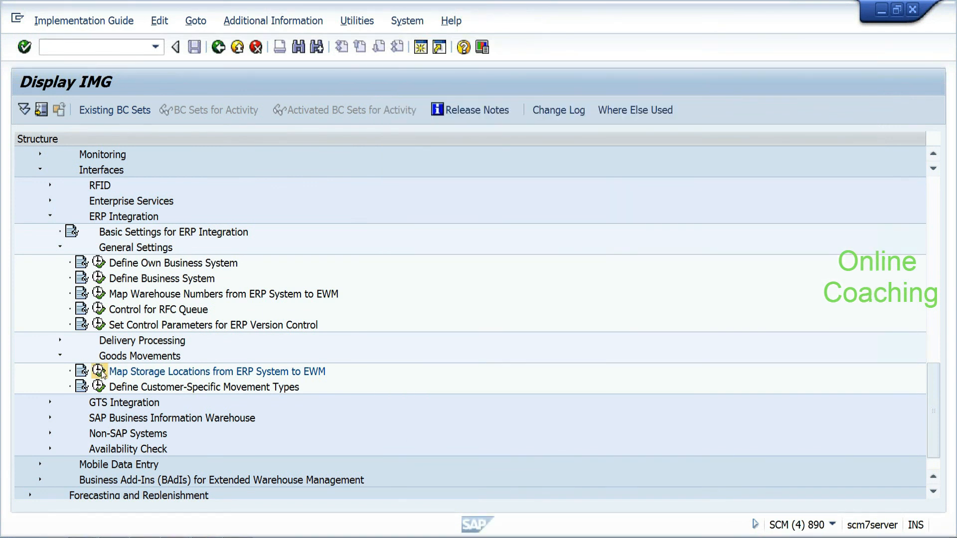
{"action": "left_click", "coordinate": [99, 371]}
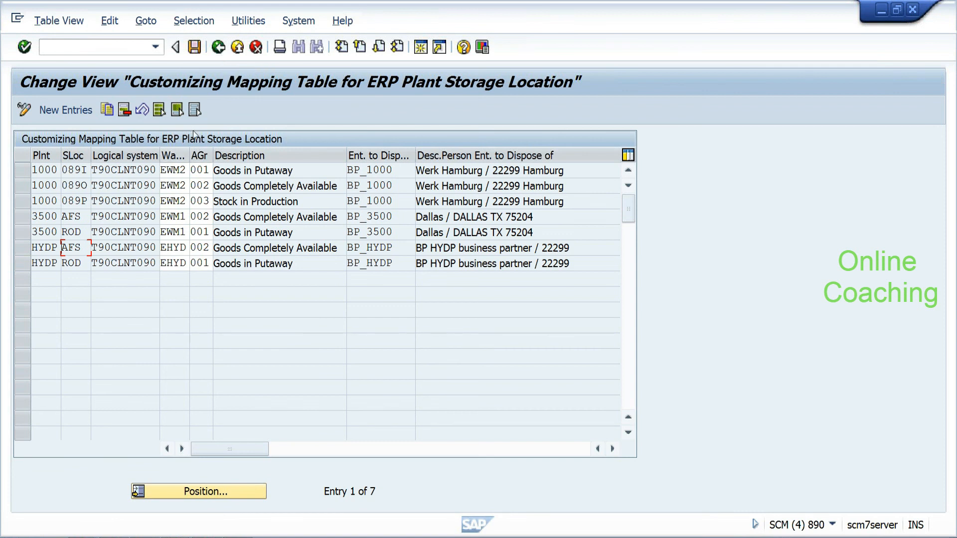
{"action": "left_click", "coordinate": [216, 49]}
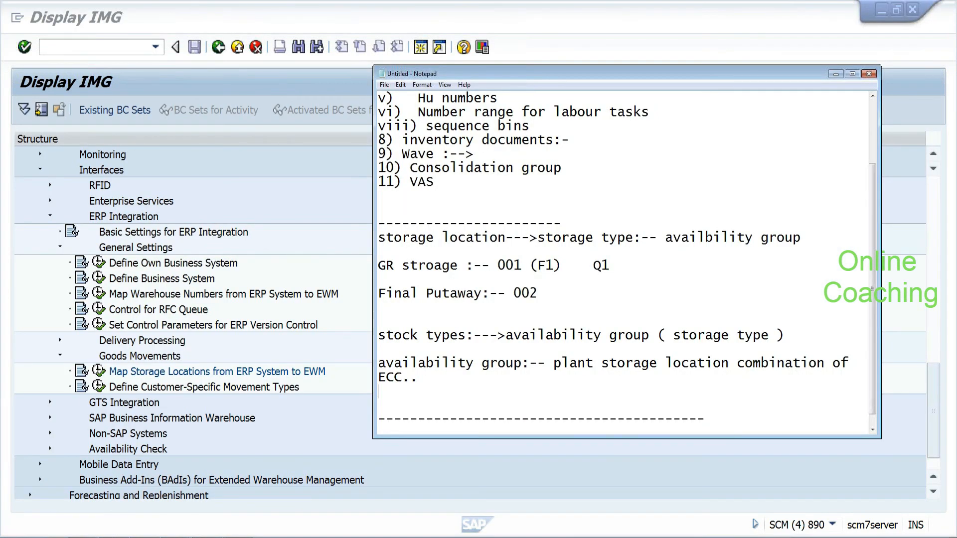
Step: Bring the notes back and highlight plant storage in the availability group line, then storage type, availability group and stock types above it
{"action": "left_click_drag", "start_coordinate": [554, 364], "coordinate": [626, 363]}
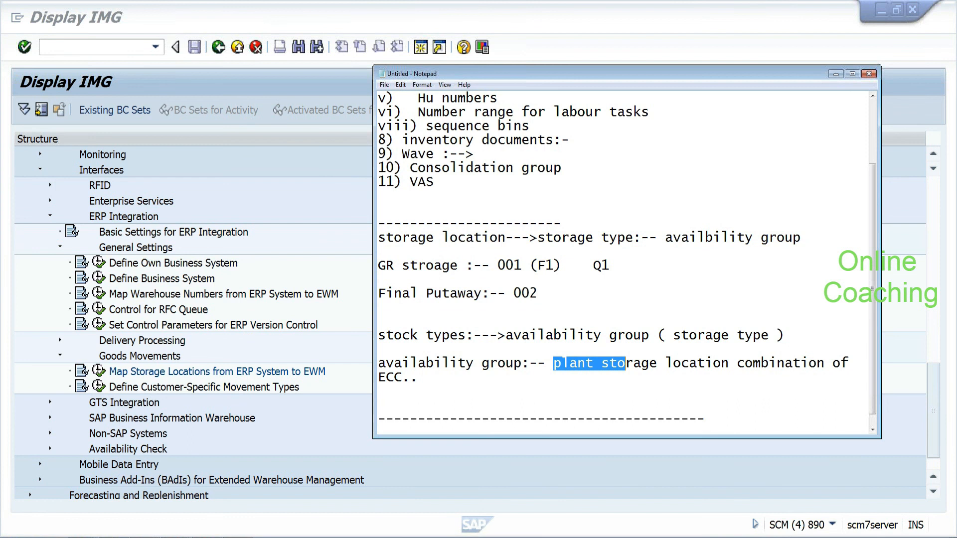
{"action": "left_click_drag", "start_coordinate": [625, 363], "coordinate": [554, 364]}
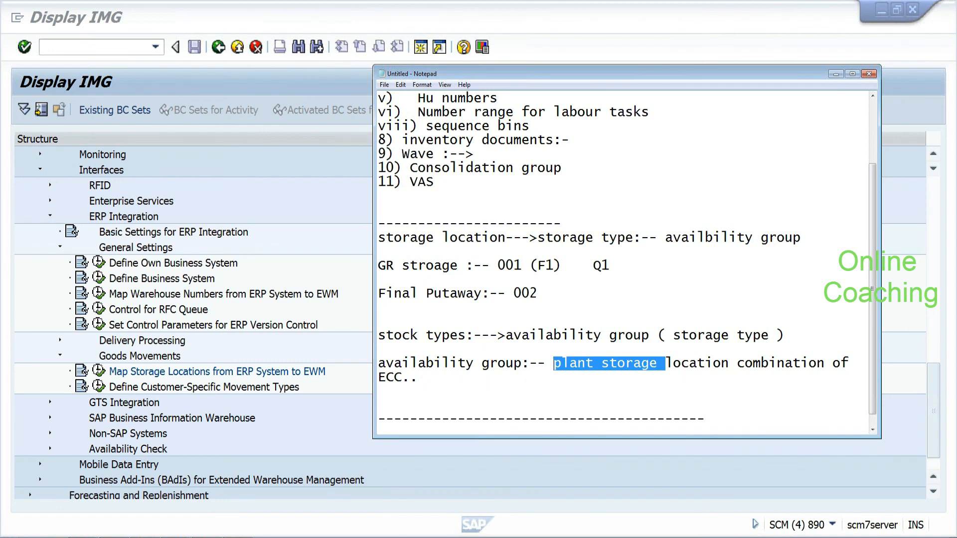
{"action": "left_click", "coordinate": [554, 364]}
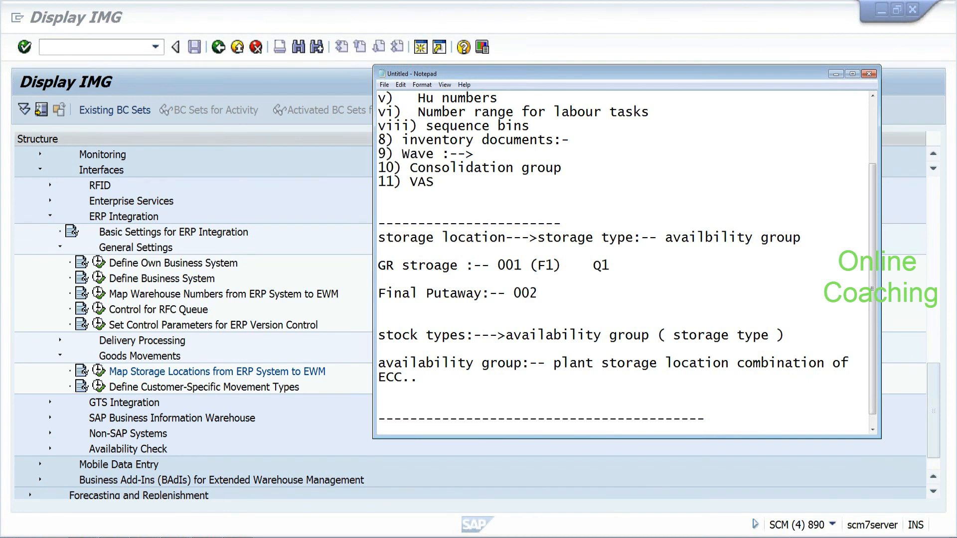
{"action": "left_click_drag", "start_coordinate": [673, 334], "coordinate": [737, 335]}
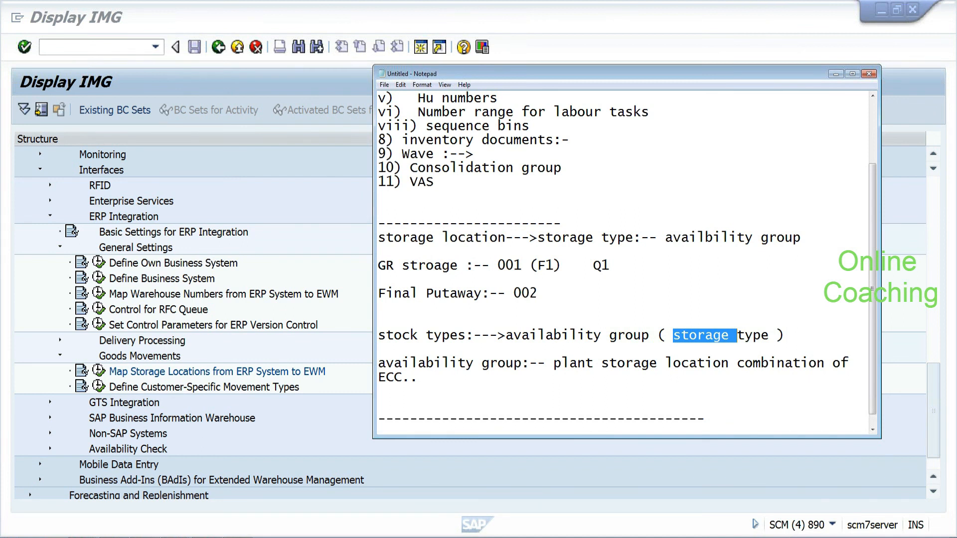
{"action": "left_click_drag", "start_coordinate": [737, 335], "coordinate": [753, 334]}
{"action": "left_click_drag", "start_coordinate": [649, 335], "coordinate": [505, 335]}
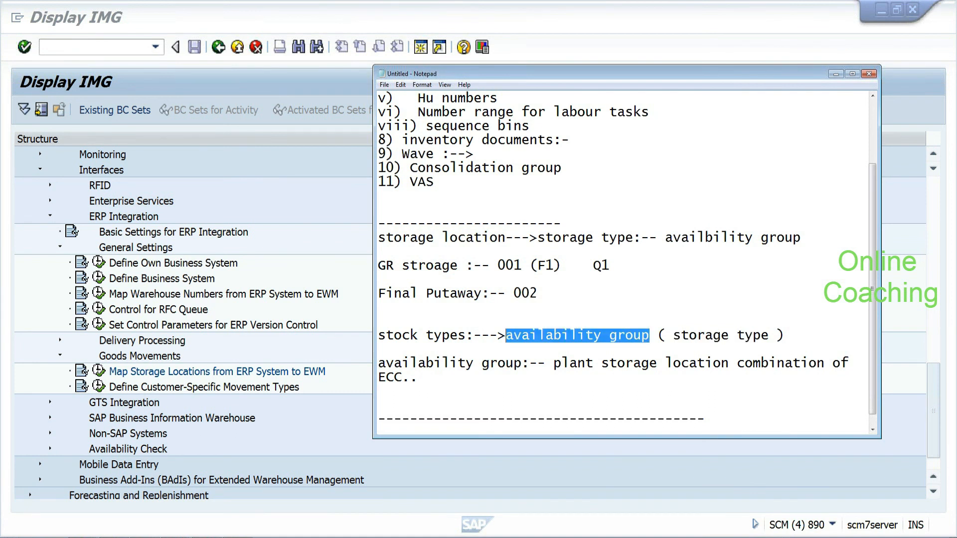
{"action": "left_click_drag", "start_coordinate": [466, 335], "coordinate": [379, 335]}
Step: Return to the IMG structure and go to the Master Data activities under Extended Warehouse Management
{"action": "left_click", "coordinate": [291, 347]}
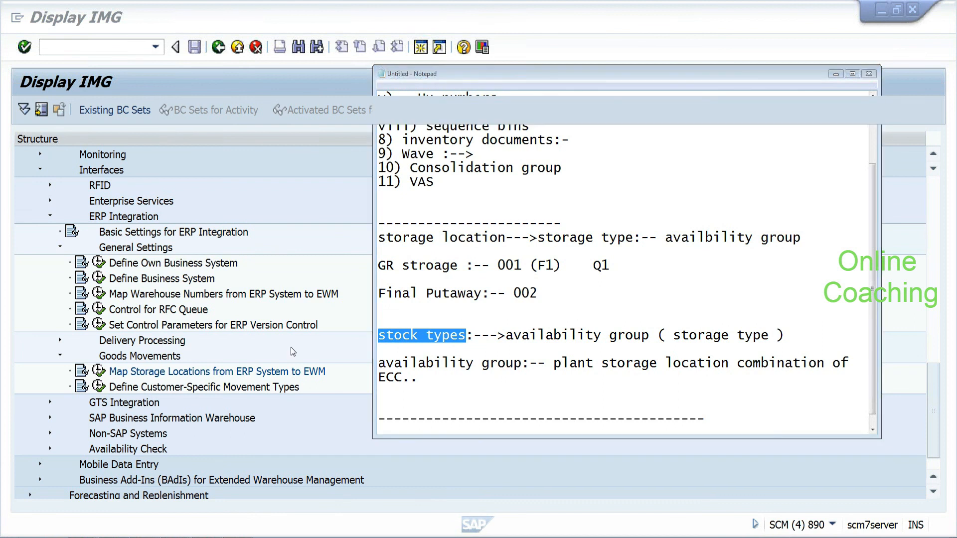
{"action": "scroll", "coordinate": [936, 404], "scroll_direction": "up", "scroll_amount": 1}
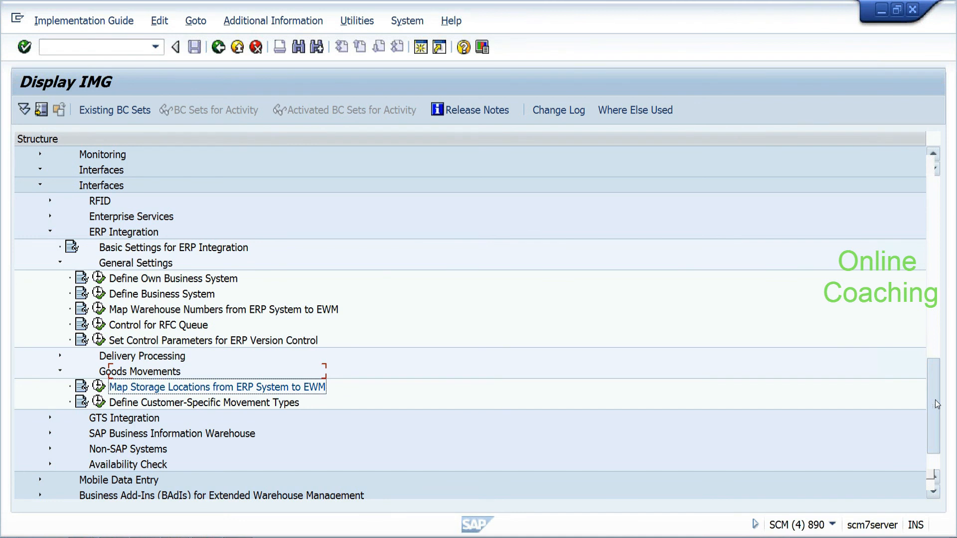
{"action": "left_click_drag", "start_coordinate": [935, 400], "coordinate": [935, 392]}
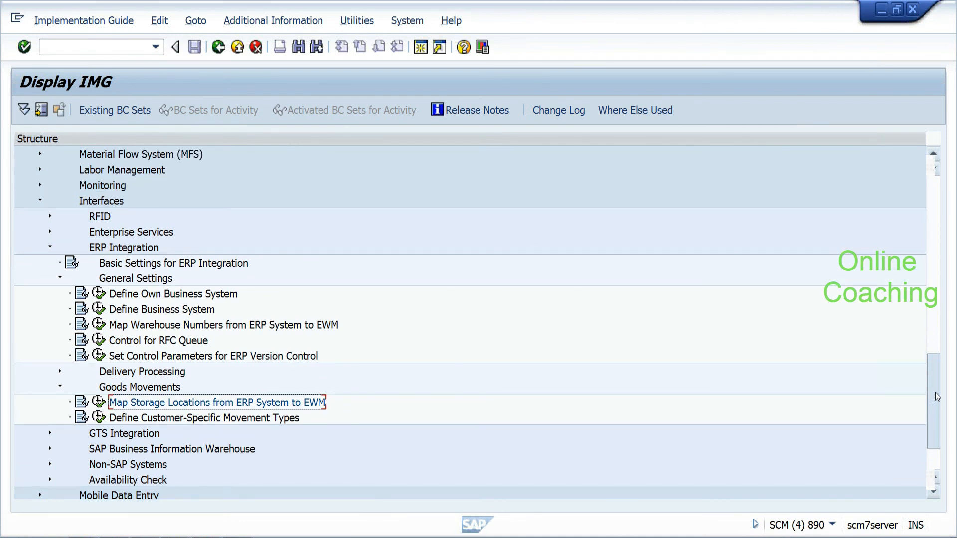
{"action": "left_click_drag", "start_coordinate": [935, 392], "coordinate": [934, 224]}
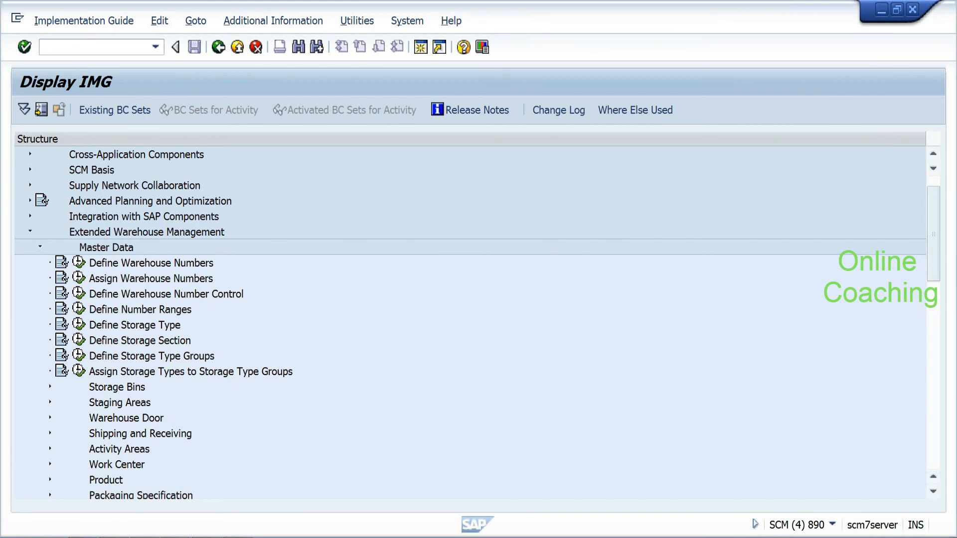
Step: Switch to Notepad and highlight the stock types and availability group notes together, through "ECC.."
{"action": "key", "text": "alt+Tab"}
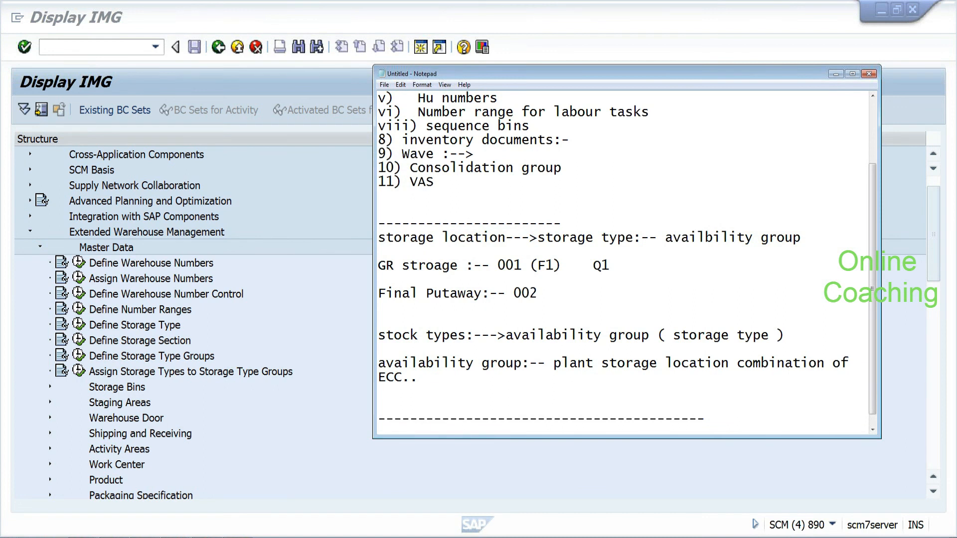
{"action": "key", "text": "shift+Right"}
{"action": "key", "text": "shift+Right"}
{"action": "key", "text": "shift+Down"}
{"action": "key", "text": "shift+Right"}
{"action": "key", "text": "shift+Right"}
{"action": "key", "text": "shift+Right"}
{"action": "key", "text": "shift+Right"}
{"action": "key", "text": "shift+Right"}
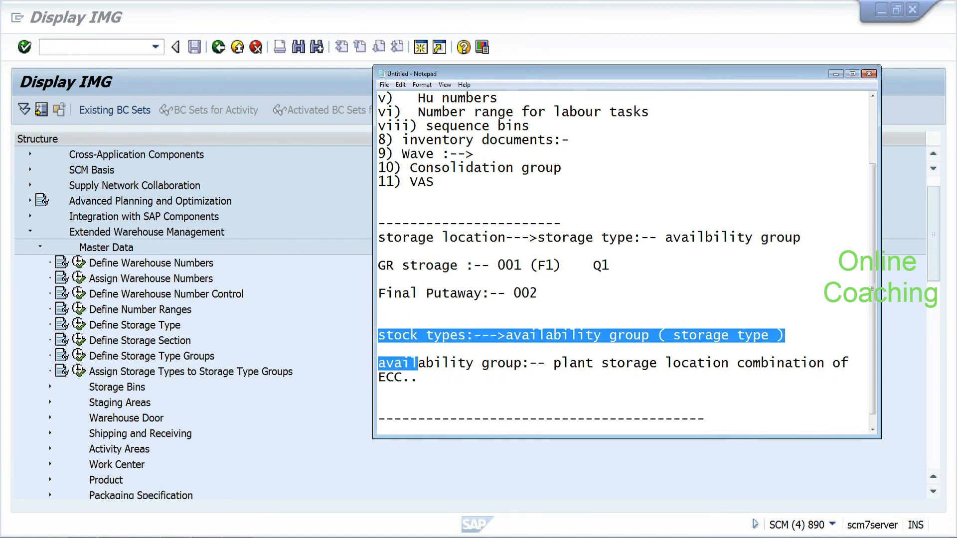
{"action": "key", "text": "shift+Right"}
{"action": "key", "text": "shift+Down"}
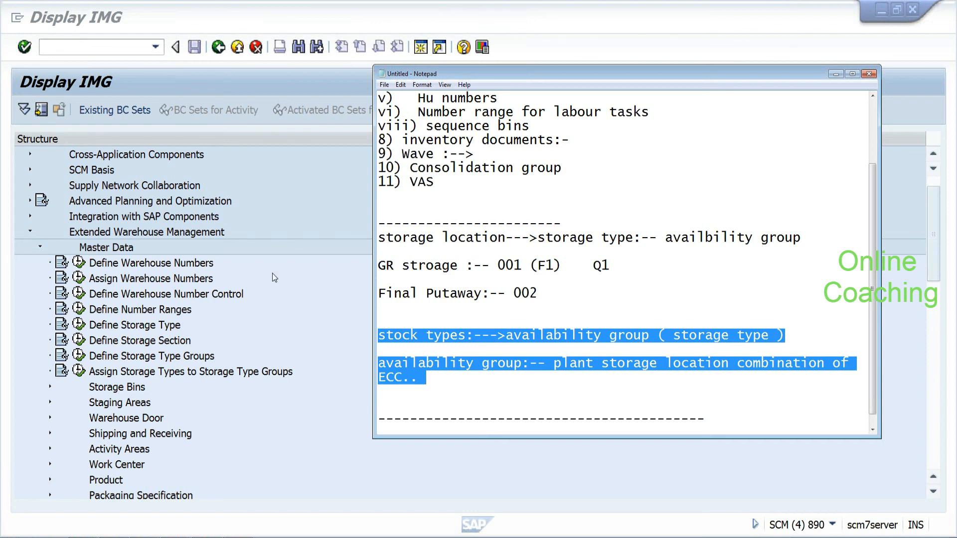
{"action": "left_click", "coordinate": [300, 247]}
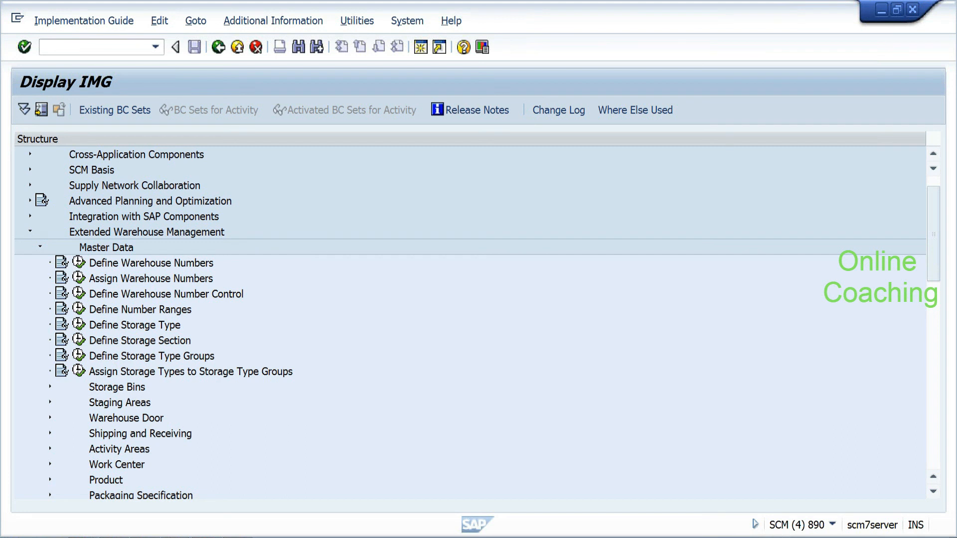
{"action": "key", "text": "alt+Tab"}
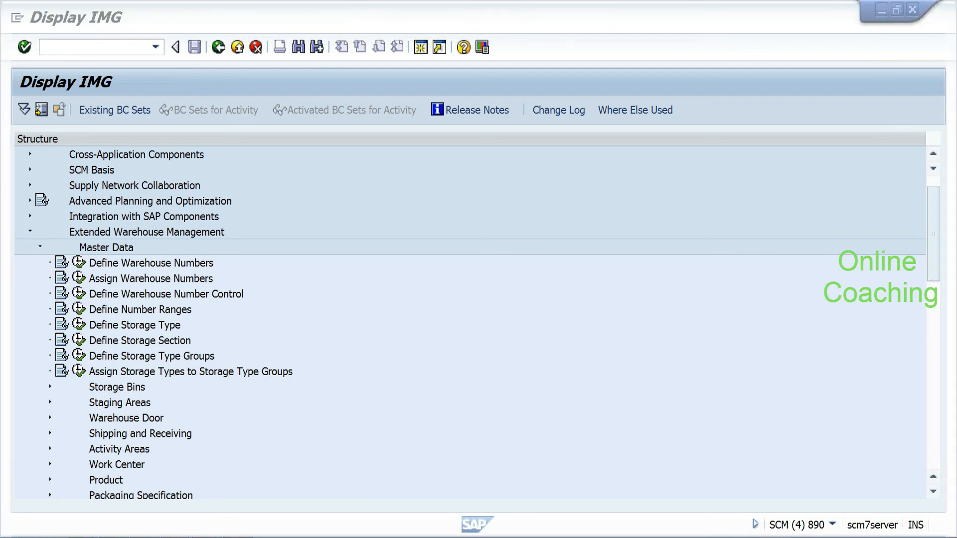
{"action": "key", "text": "alt+Tab"}
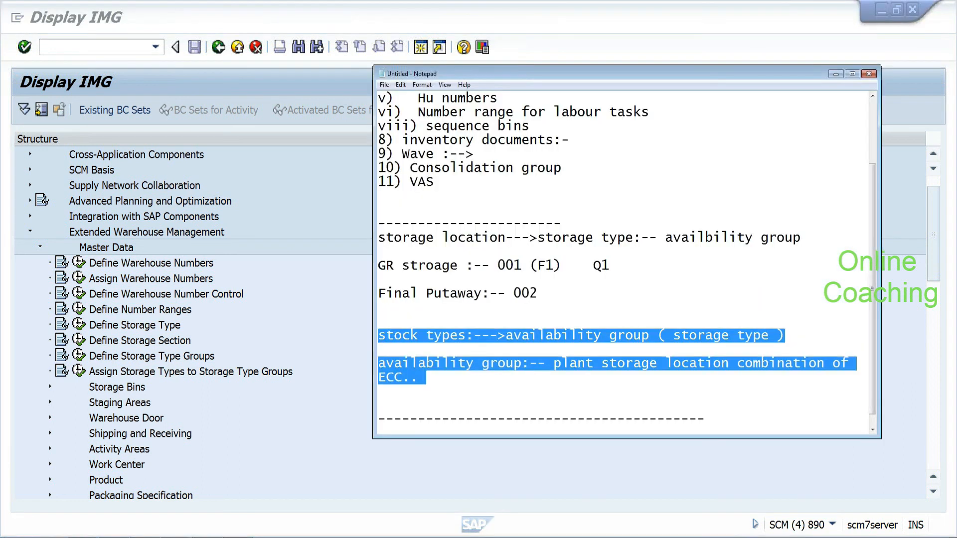
Step: Open Define Storage Type, examine the Goods Movement Control settings of warehouse 0001 storage type 0080, and return to the IMG structure
{"action": "left_click", "coordinate": [294, 336]}
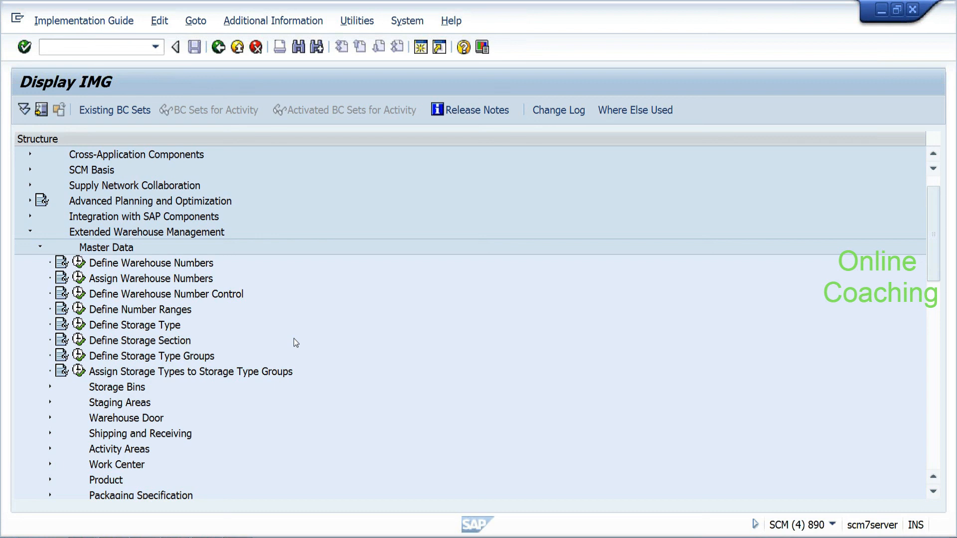
{"action": "left_click", "coordinate": [129, 310]}
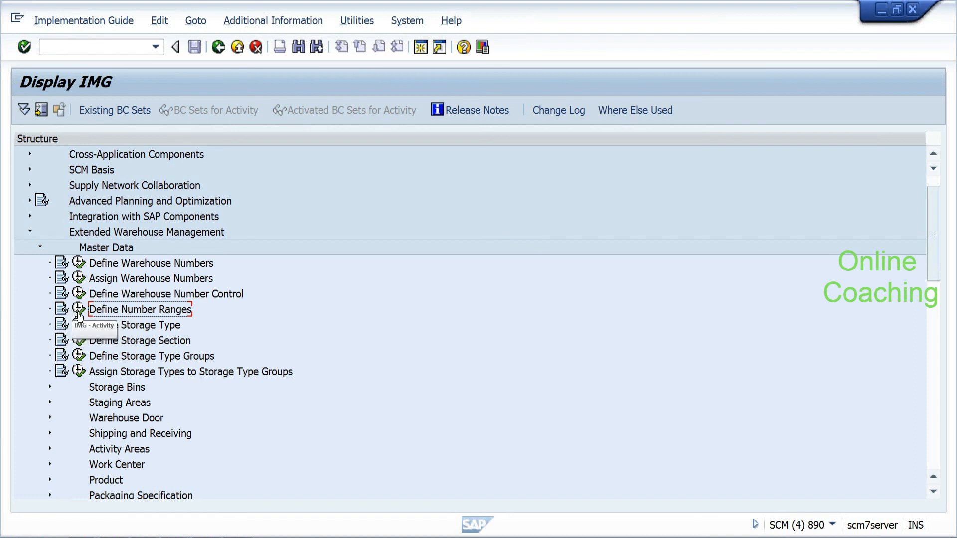
{"action": "left_click", "coordinate": [80, 323]}
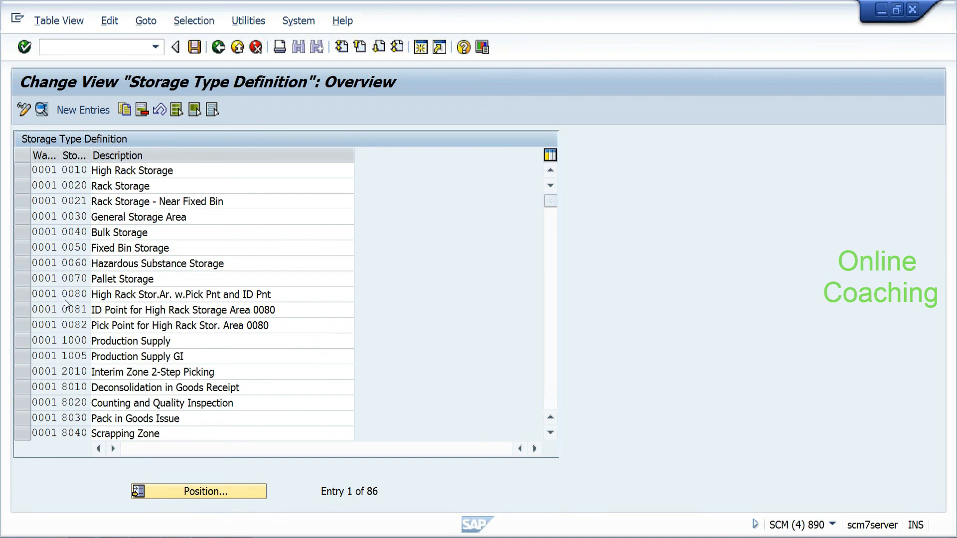
{"action": "double_click", "coordinate": [65, 299]}
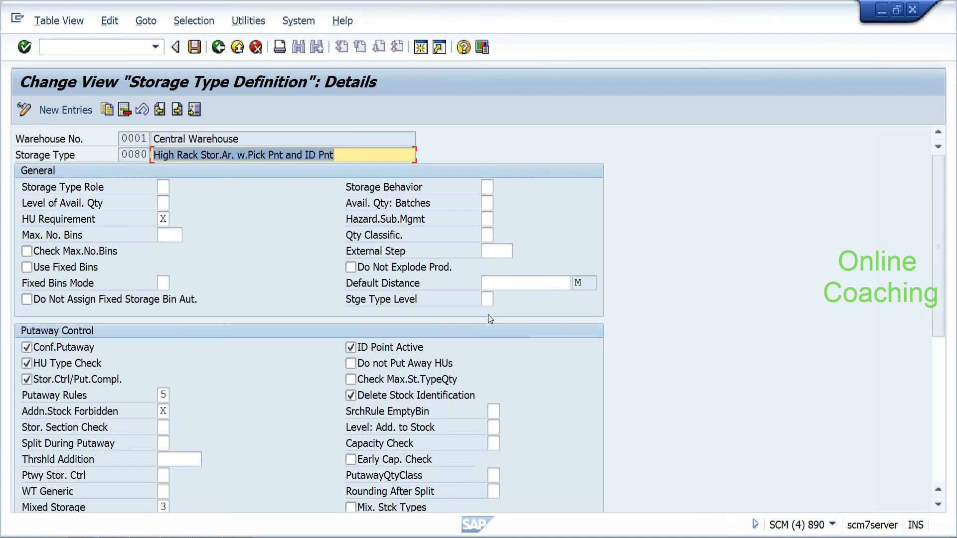
{"action": "scroll", "coordinate": [929, 401], "scroll_direction": "down", "scroll_amount": 6}
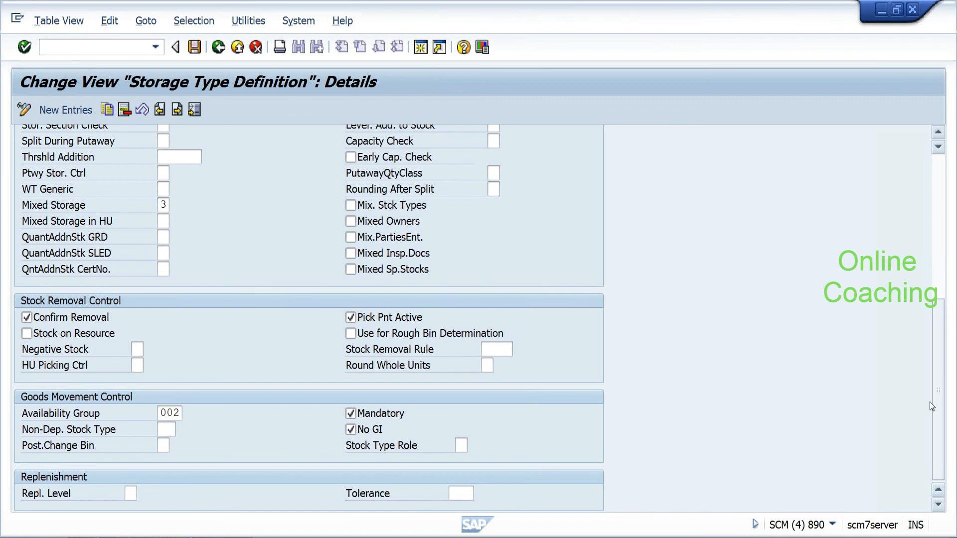
{"action": "left_click", "coordinate": [219, 50]}
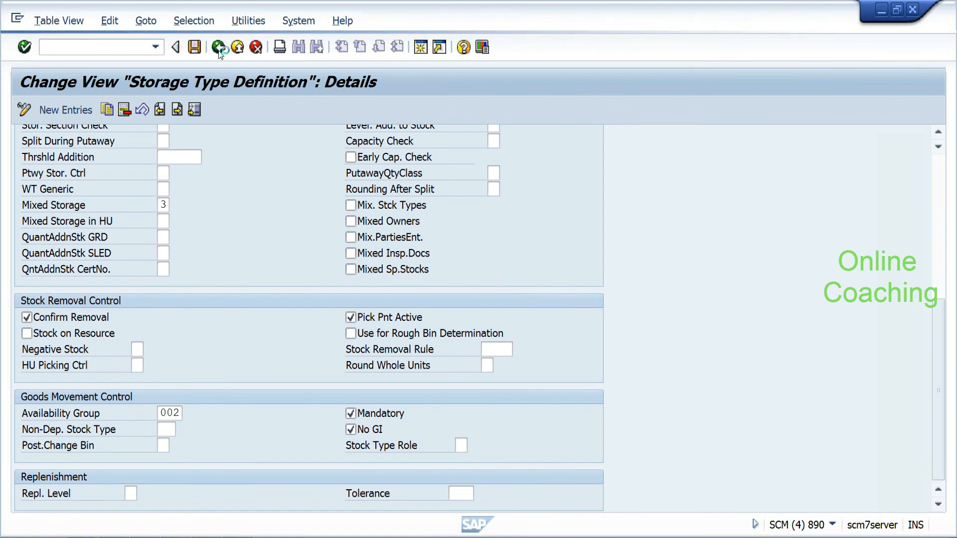
{"action": "left_click", "coordinate": [219, 52]}
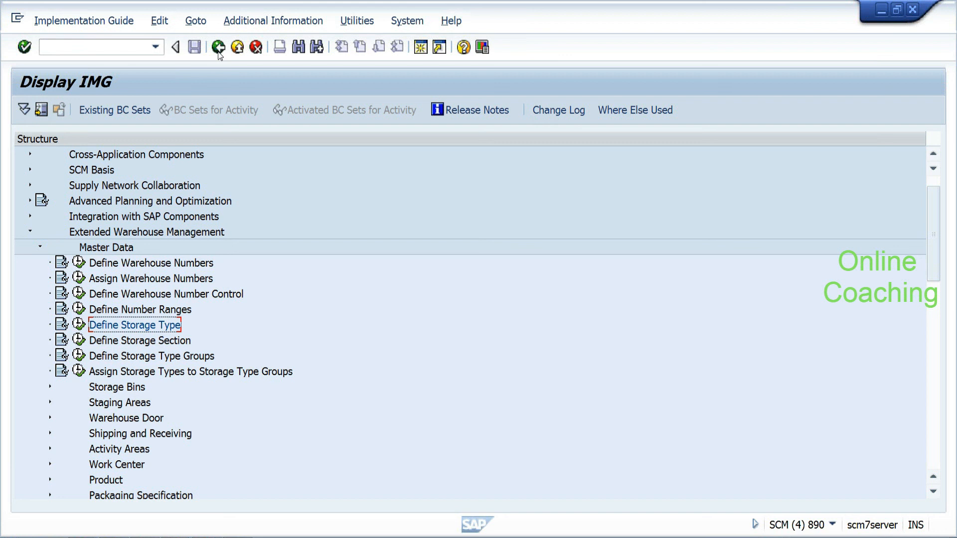
{"action": "left_click", "coordinate": [80, 325]}
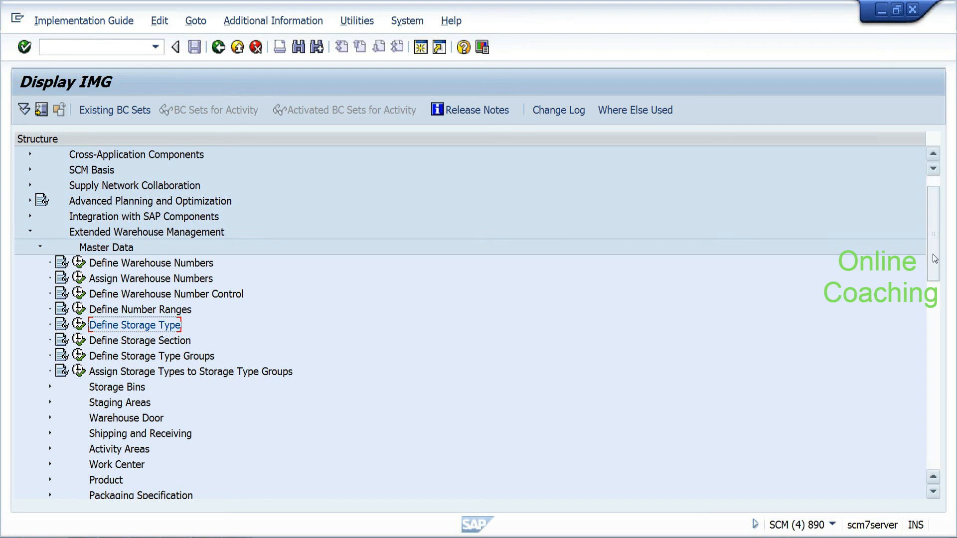
{"action": "left_click_drag", "start_coordinate": [932, 253], "coordinate": [932, 256]}
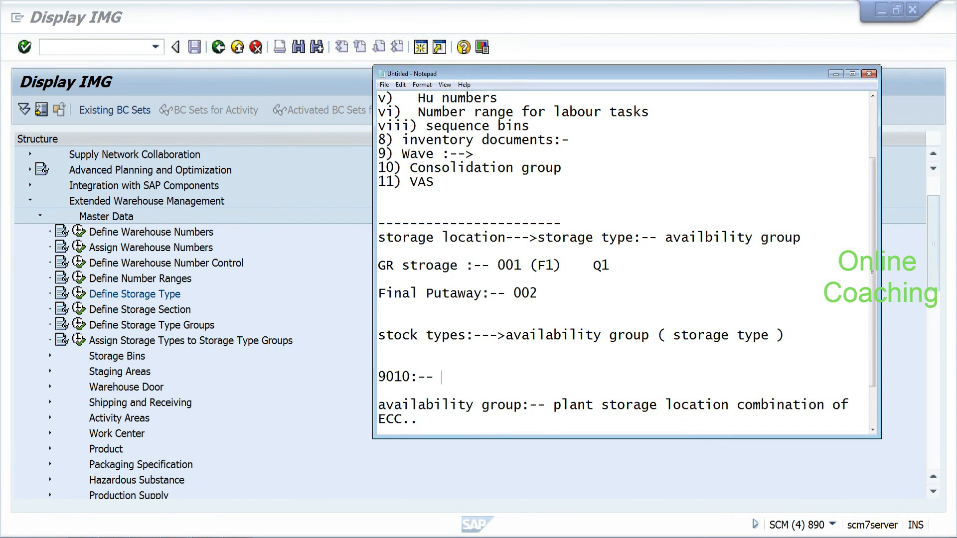
Step: In the Notepad notes, add the line "F1:-- Q1 :---> F2:--" beneath the 9010 entry, followed by a line break
{"action": "key", "text": "Return"}
{"action": "type", "text": "F1"}
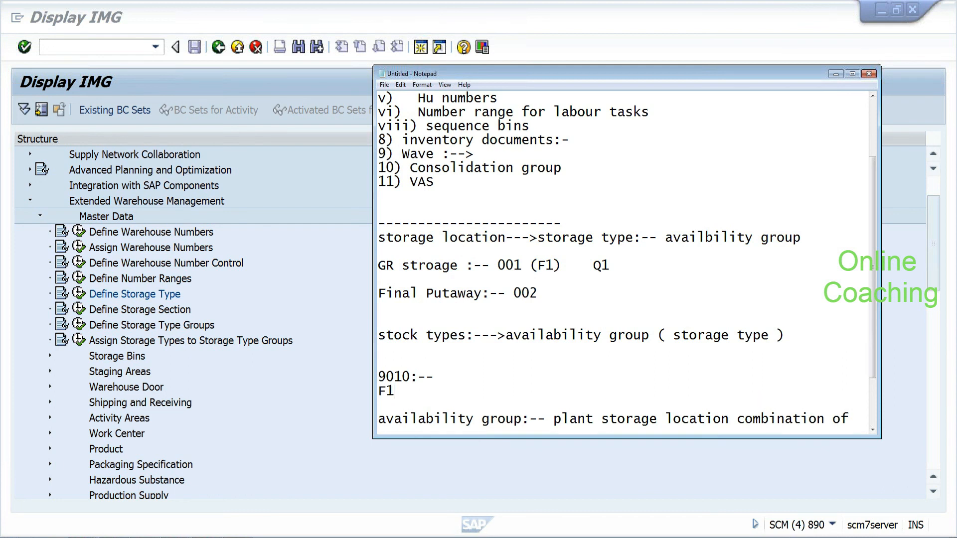
{"action": "type", "text": ":-- Q1 :---> F2:--"}
{"action": "key", "text": "Return"}
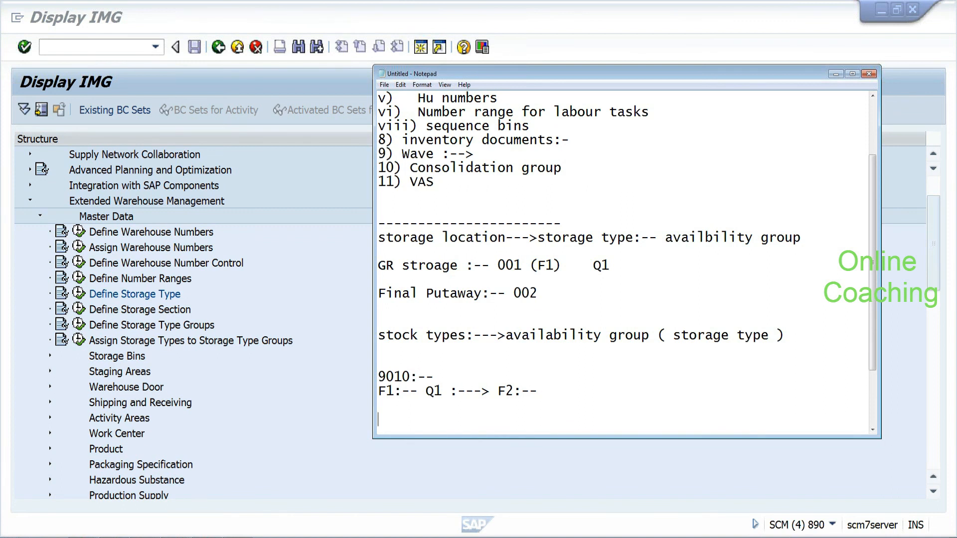
Step: Highlight F1 and Q1 in the line beneath 9010, then storage in the stock types line, then F2
{"action": "key", "text": "shift+Right"}
{"action": "key", "text": "shift+Right"}
{"action": "left_click_drag", "start_coordinate": [426, 391], "coordinate": [442, 391]}
{"action": "left_click_drag", "start_coordinate": [674, 335], "coordinate": [729, 334]}
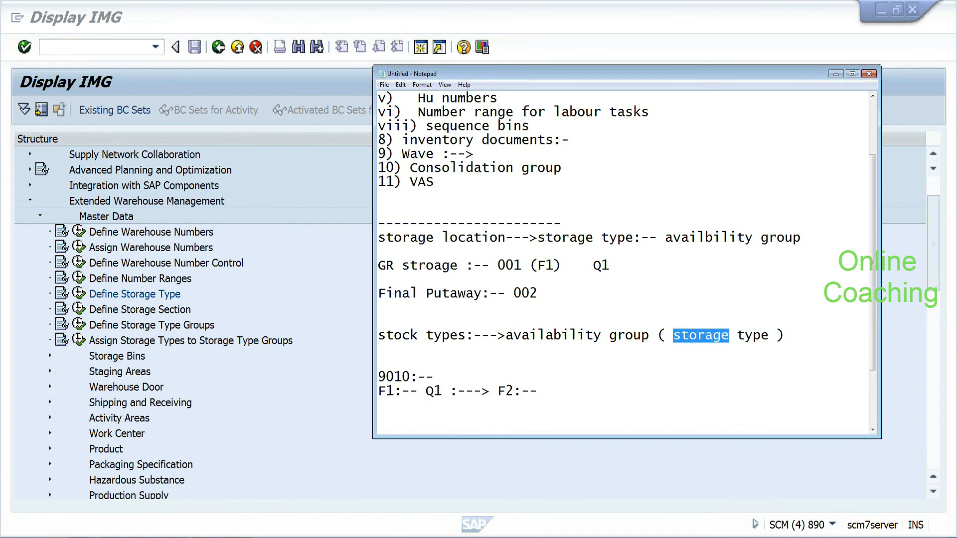
{"action": "left_click_drag", "start_coordinate": [497, 391], "coordinate": [513, 391]}
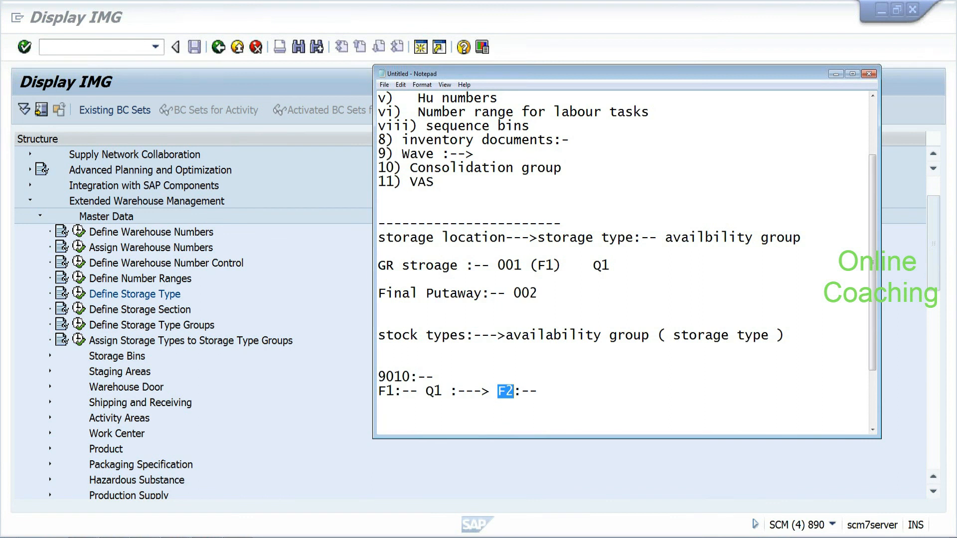
Step: Highlight availability group in the stock types line, then the whole passage from stock types through the F2 entry
{"action": "left_click", "coordinate": [521, 391]}
{"action": "left_click_drag", "start_coordinate": [673, 335], "coordinate": [506, 335]}
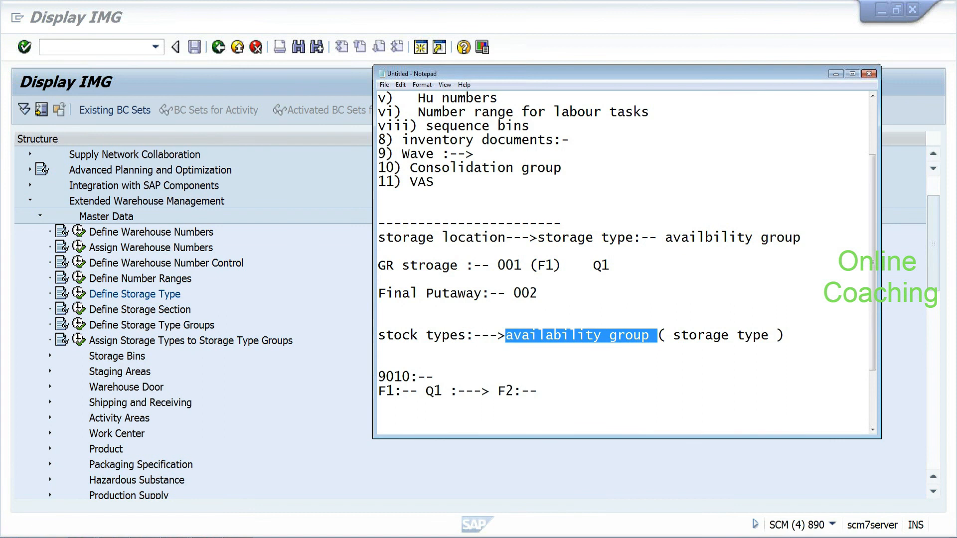
{"action": "left_click_drag", "start_coordinate": [379, 335], "coordinate": [545, 390]}
{"action": "left_click", "coordinate": [546, 391]}
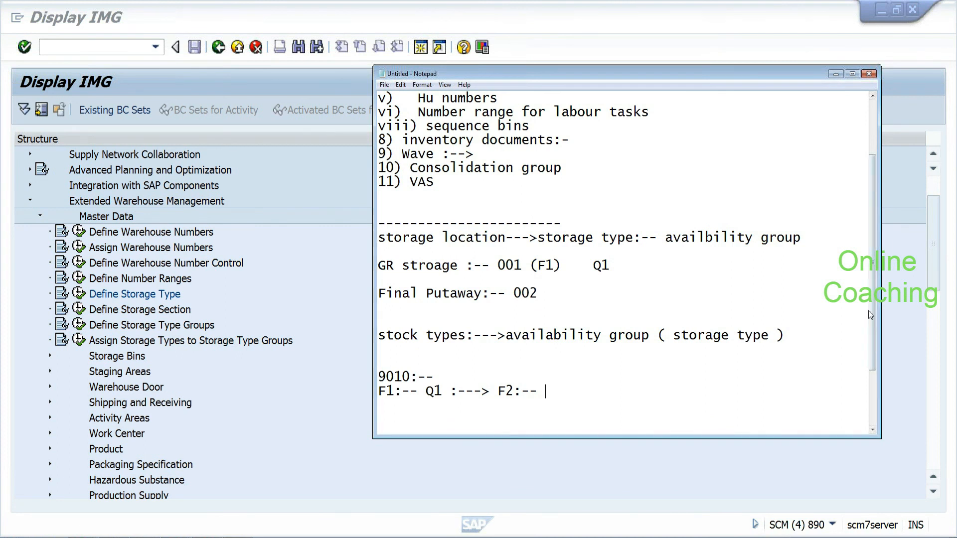
{"action": "left_click_drag", "start_coordinate": [871, 312], "coordinate": [872, 348]}
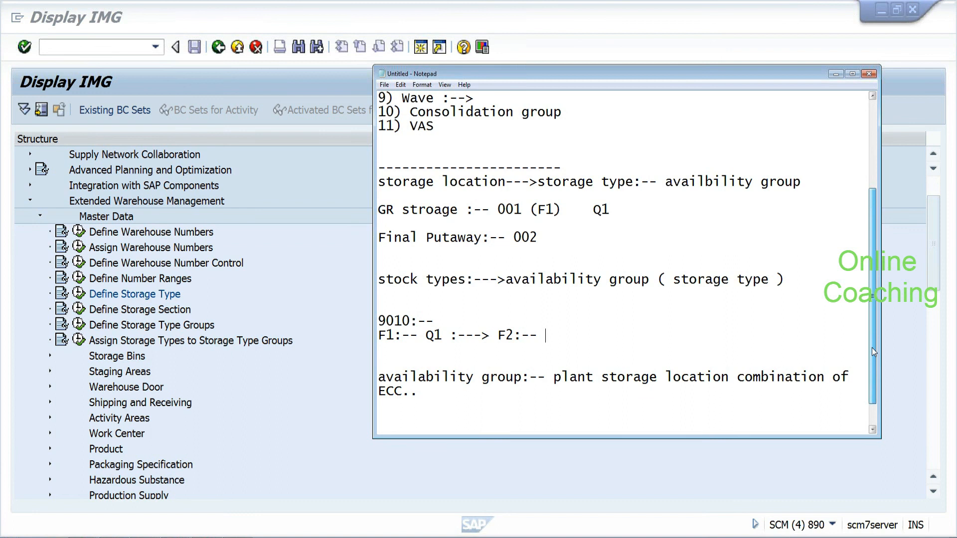
Step: Switch back to the SAP IMG structure, select Define Storage Type Groups, and log off from the system
{"action": "left_click", "coordinate": [276, 302]}
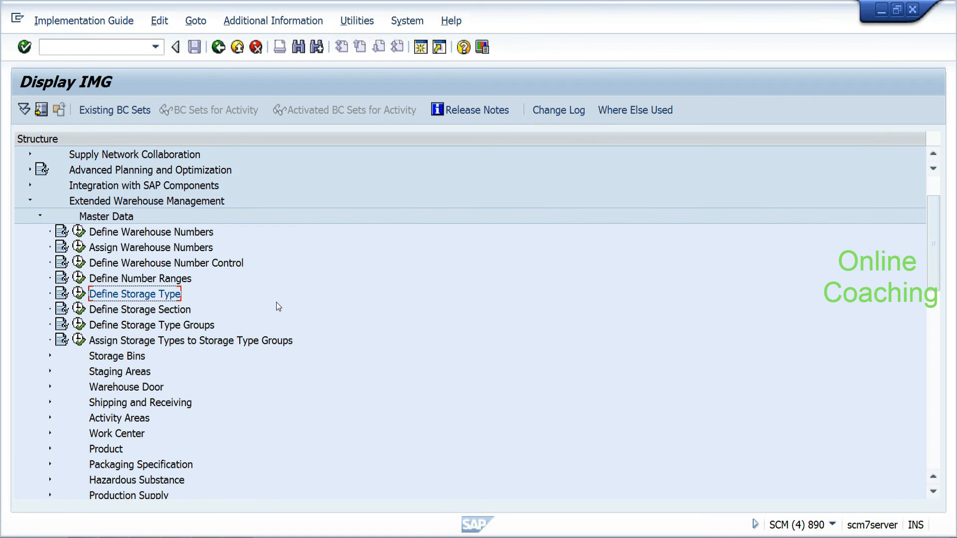
{"action": "left_click", "coordinate": [151, 325]}
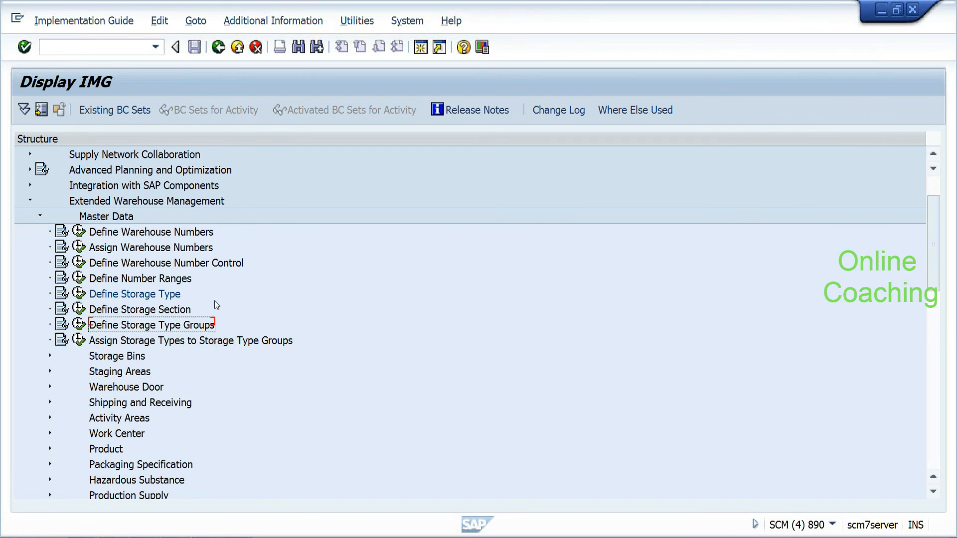
{"action": "left_click", "coordinate": [405, 20]}
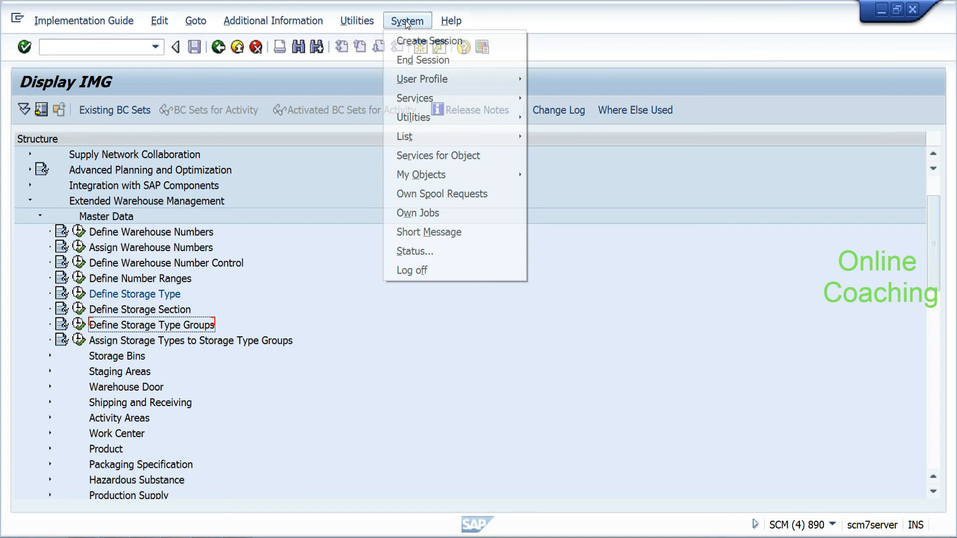
{"action": "left_click", "coordinate": [420, 272]}
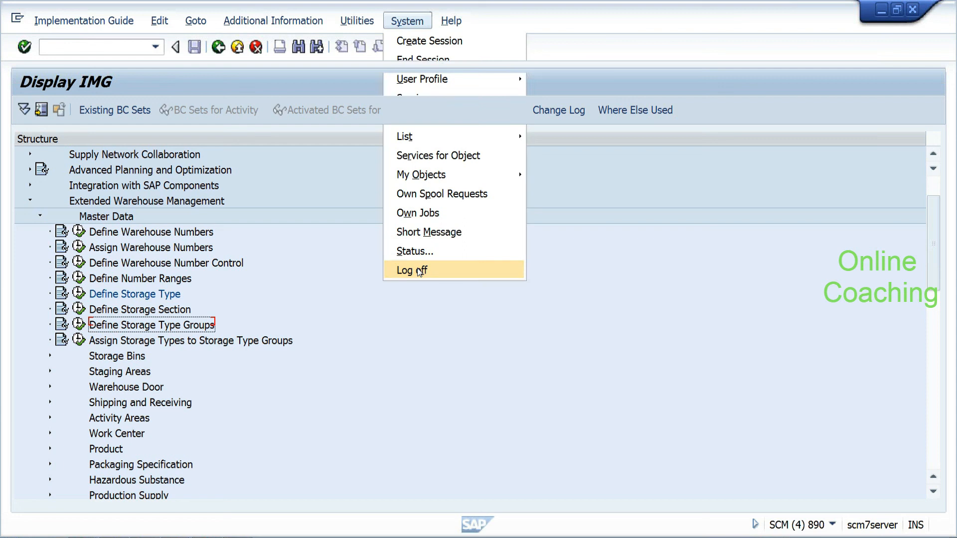